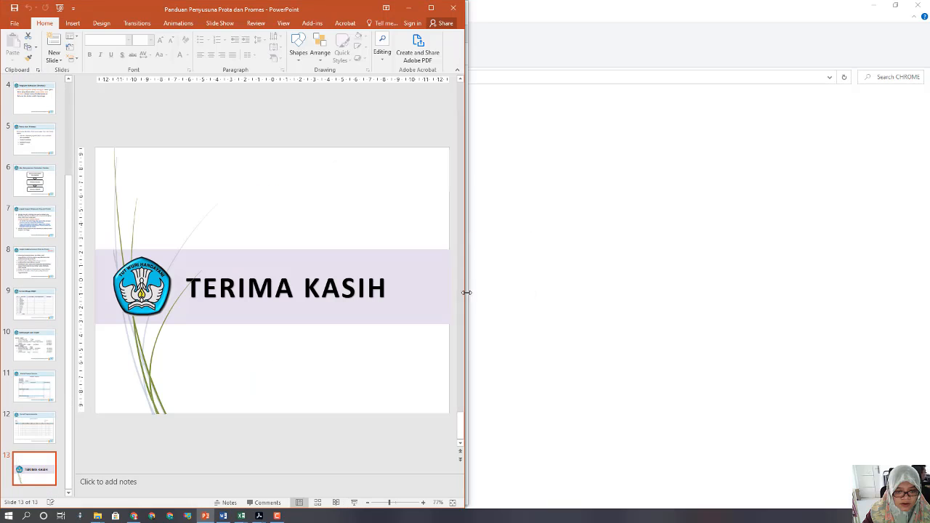
Show slide 7 on the steps for preparing Prota and Promes, and switch to the Kalender Akademik workbook in Excel.
{"action": "scroll", "coordinate": [63, 184], "scroll_direction": "up", "scroll_amount": 5}
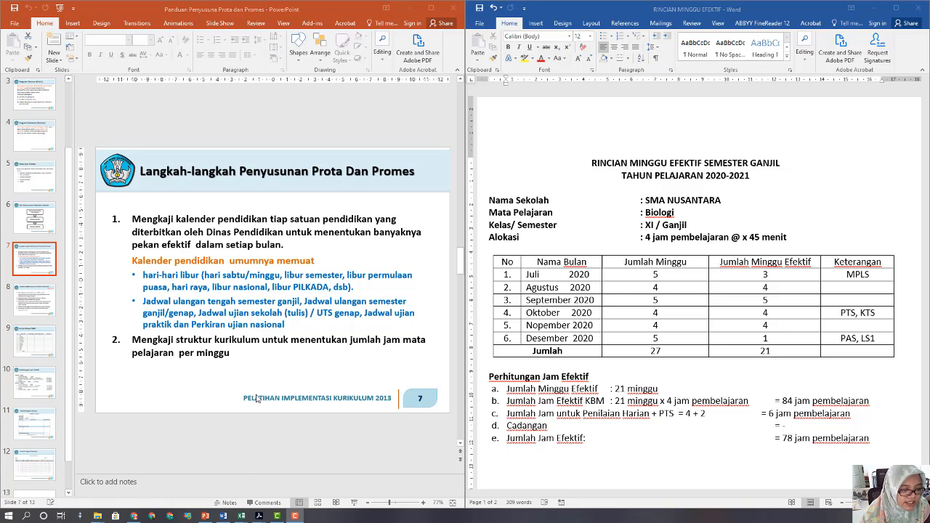
{"action": "left_click", "coordinate": [206, 516]}
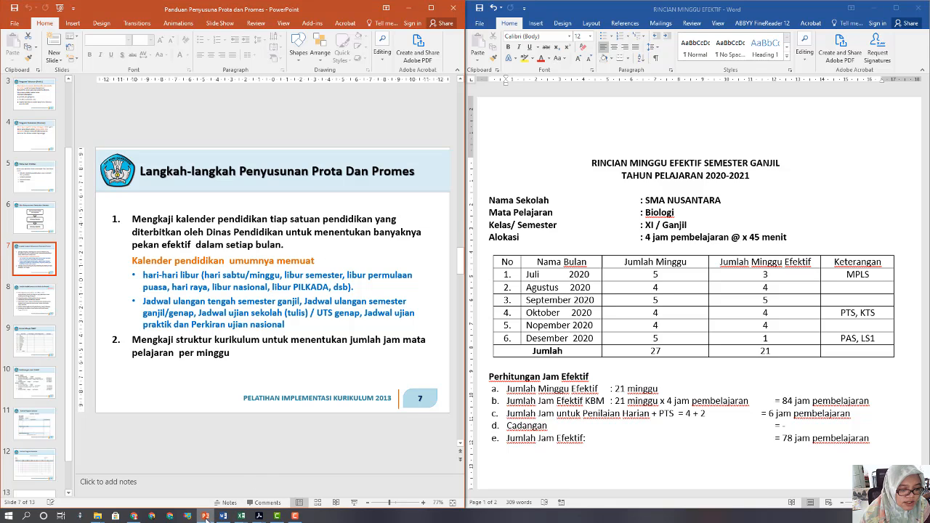
{"action": "left_click", "coordinate": [241, 517]}
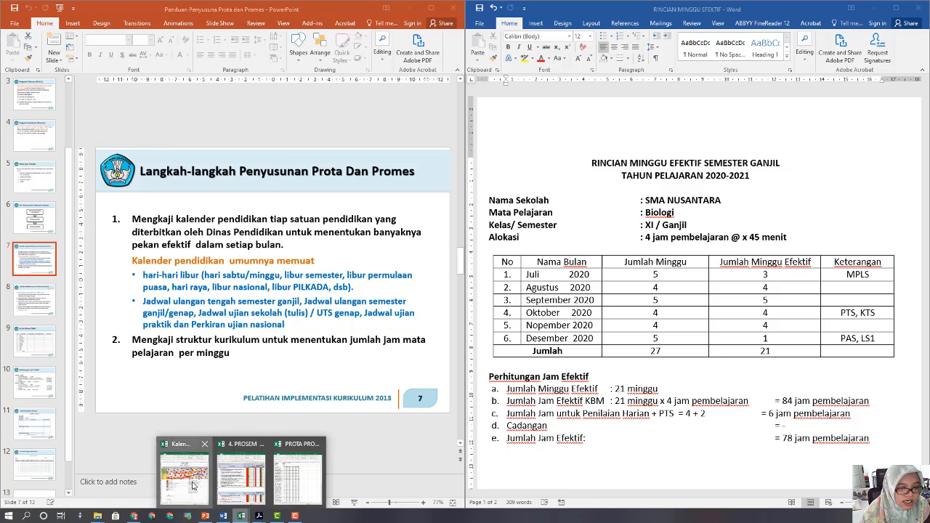
{"action": "left_click", "coordinate": [194, 484]}
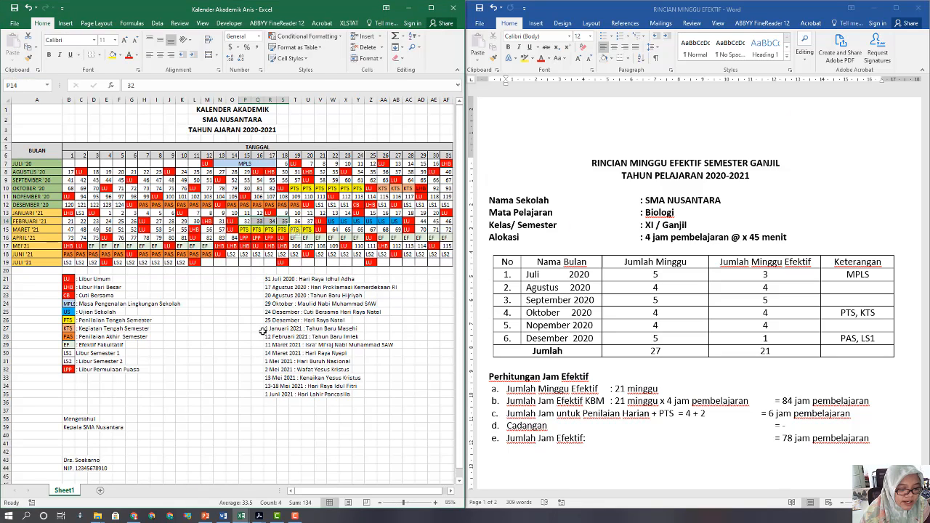
Switch to Acrobat and look through the Permendikbud 36-2018 SMA/MA PDF from the learning load section back to Mata Pelajaran Pilihan.
{"action": "left_click", "coordinate": [208, 516]}
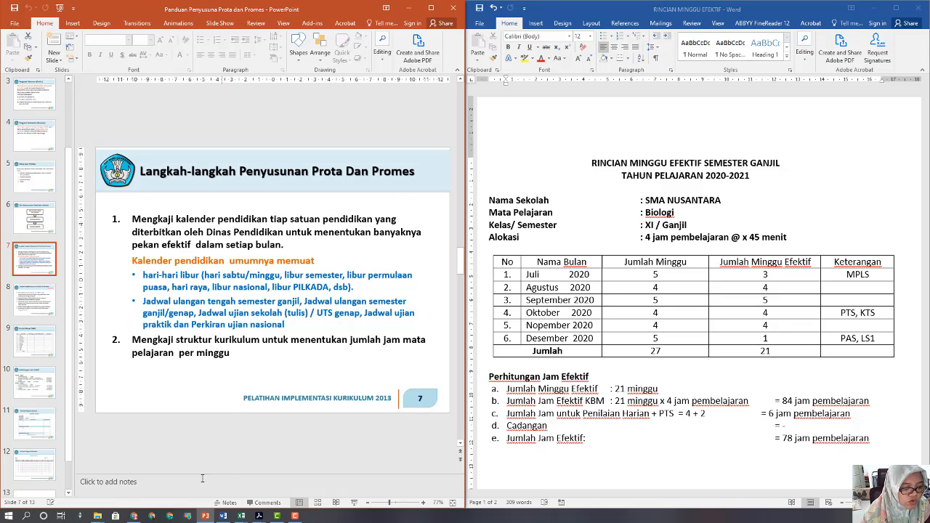
{"action": "left_click", "coordinate": [134, 516]}
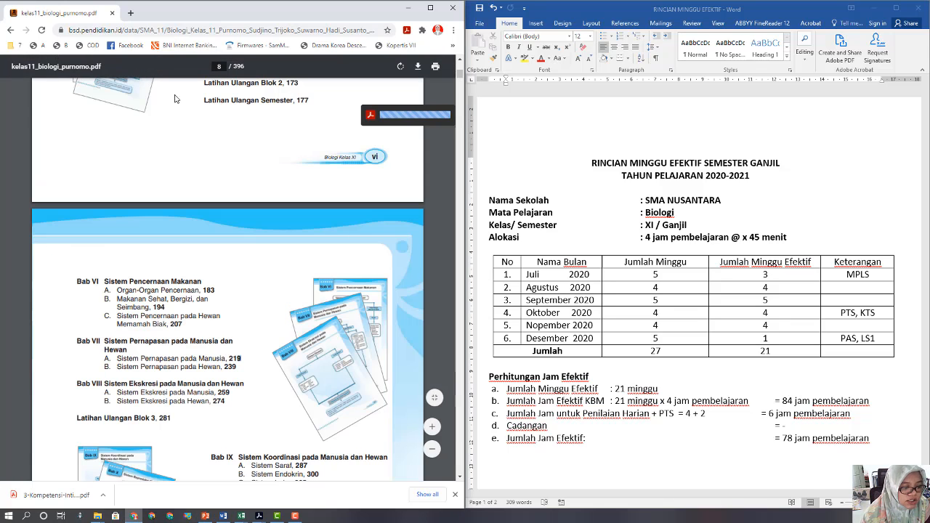
{"action": "left_click", "coordinate": [259, 516]}
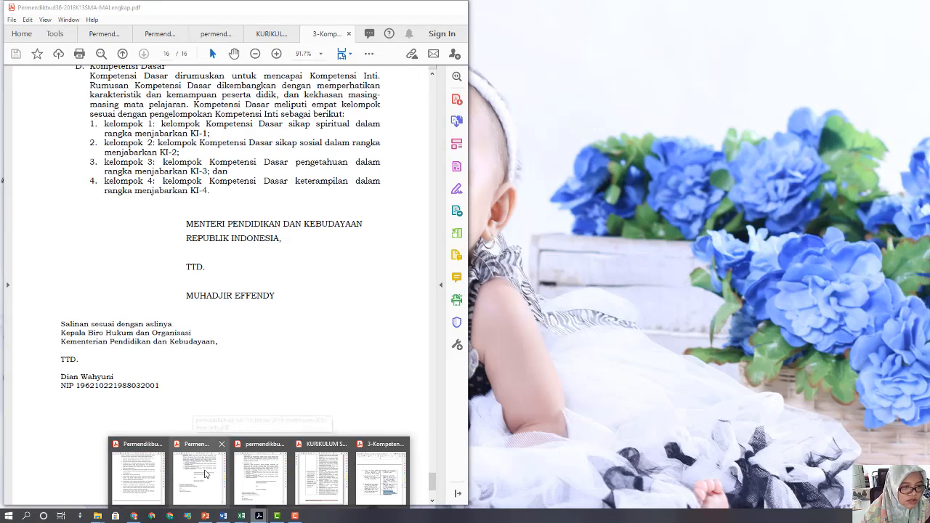
{"action": "left_click", "coordinate": [205, 473]}
{"action": "scroll", "coordinate": [221, 275], "scroll_direction": "up", "scroll_amount": 10}
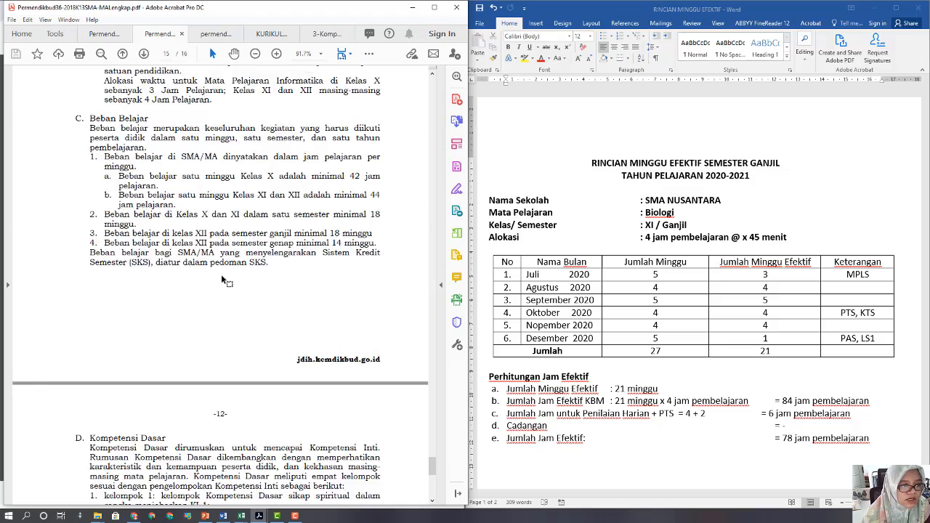
{"action": "scroll", "coordinate": [222, 276], "scroll_direction": "up", "scroll_amount": 15}
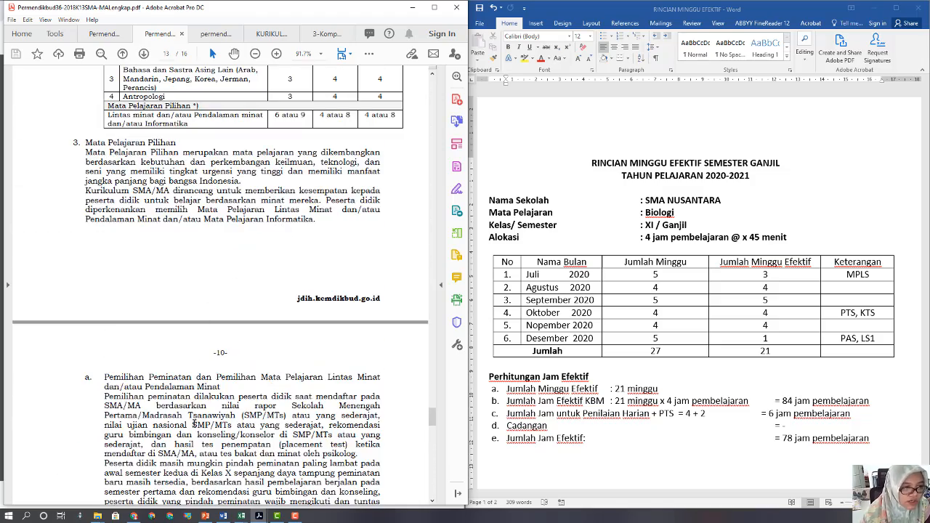
Examine the weekly time allocation table (Tabel 2) on page 14 of the Permendikbud 35-2018 SMP/MTs PDF.
{"action": "left_click", "coordinate": [216, 37]}
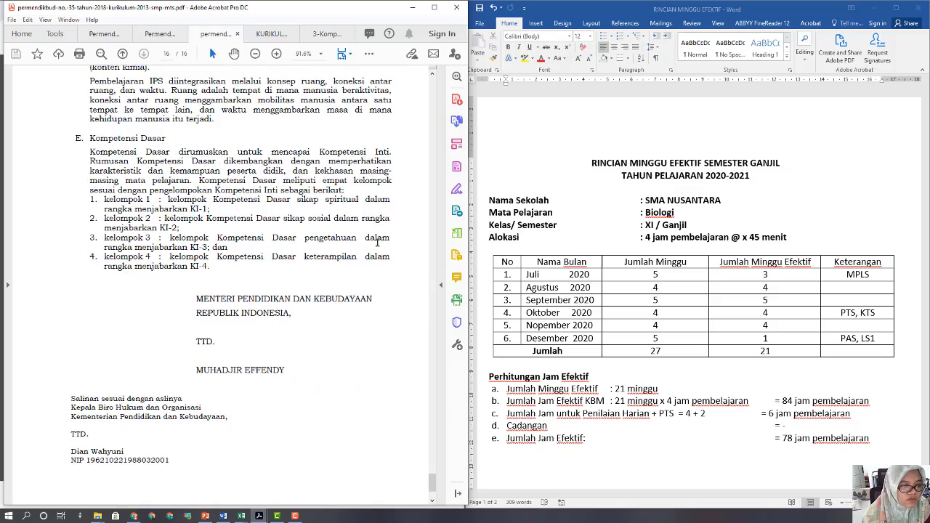
{"action": "scroll", "coordinate": [367, 214], "scroll_direction": "up", "scroll_amount": 15}
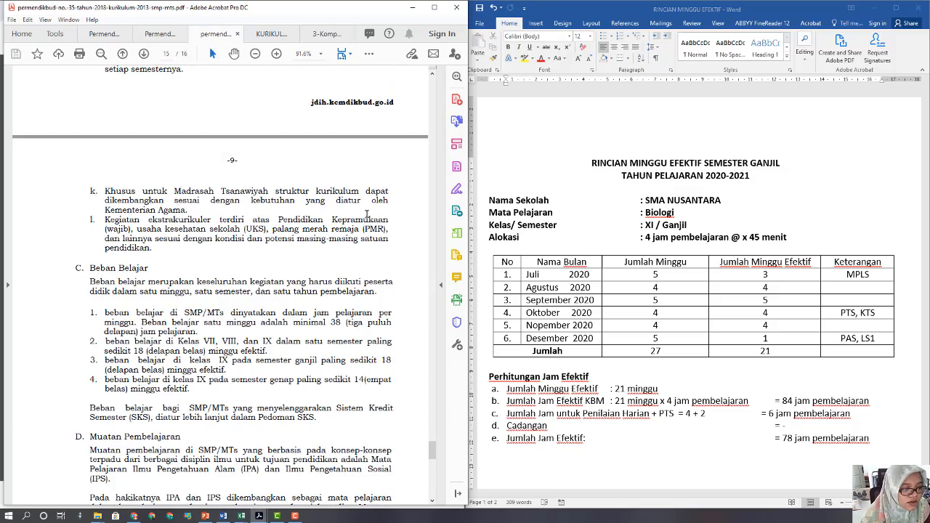
{"action": "scroll", "coordinate": [367, 215], "scroll_direction": "up", "scroll_amount": 8}
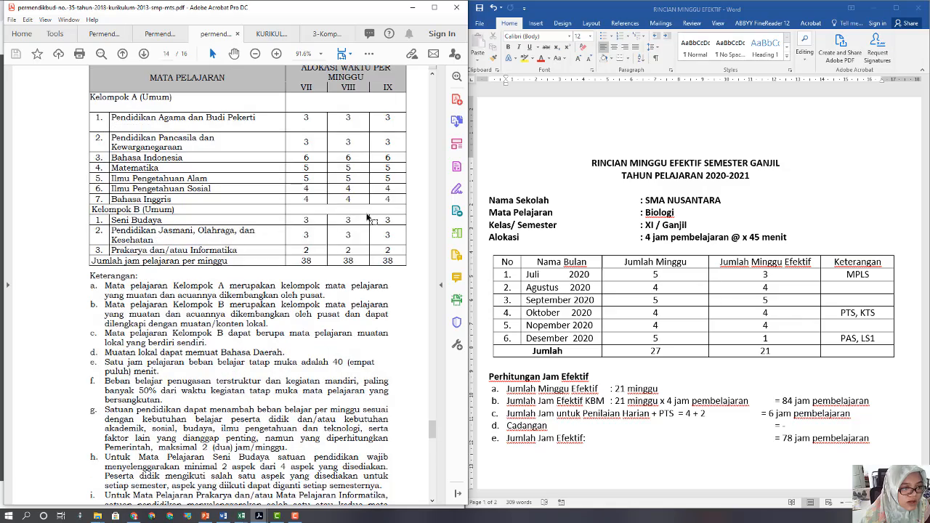
{"action": "scroll", "coordinate": [367, 218], "scroll_direction": "up", "scroll_amount": 10}
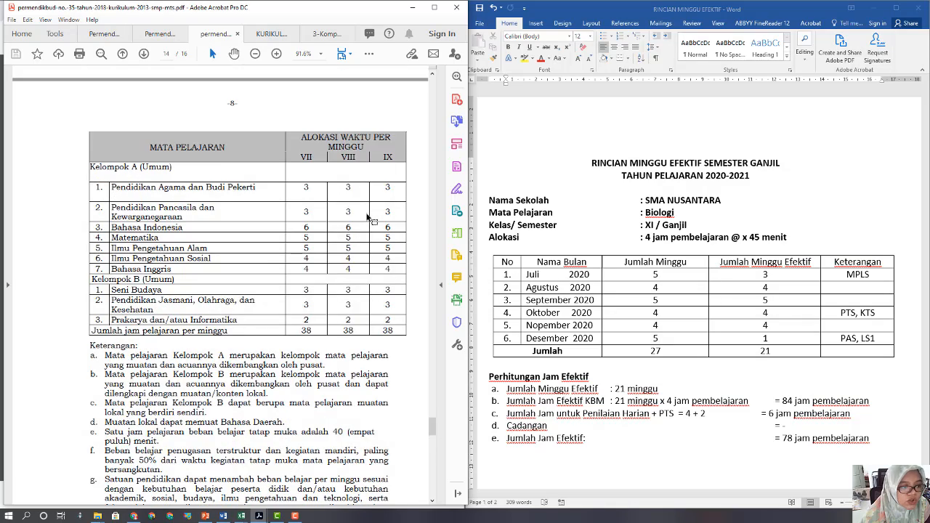
{"action": "scroll", "coordinate": [367, 214], "scroll_direction": "up", "scroll_amount": 10}
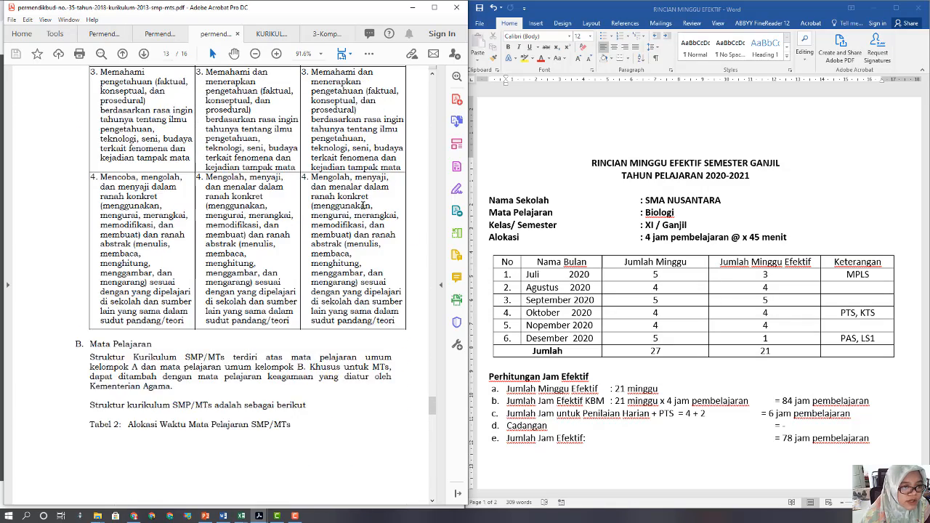
{"action": "scroll", "coordinate": [362, 205], "scroll_direction": "up", "scroll_amount": 10}
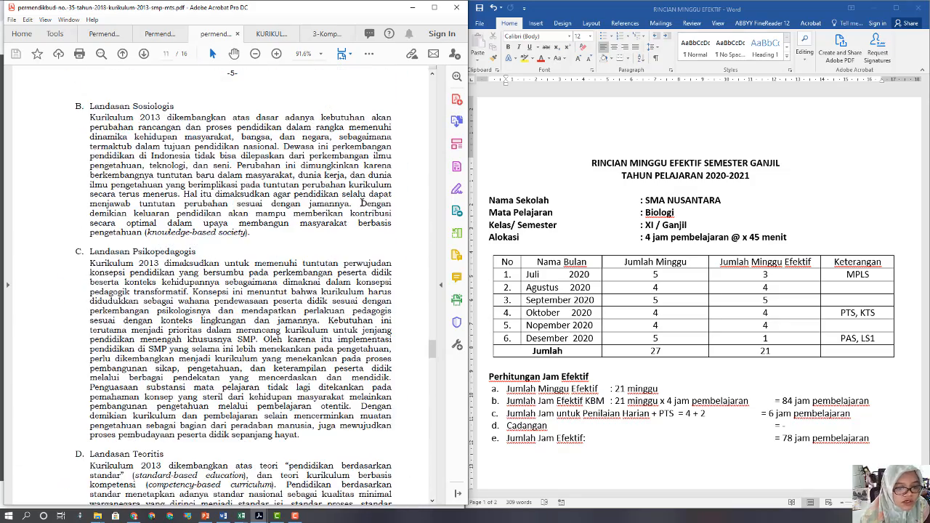
{"action": "left_click_drag", "start_coordinate": [435, 352], "coordinate": [448, 415]}
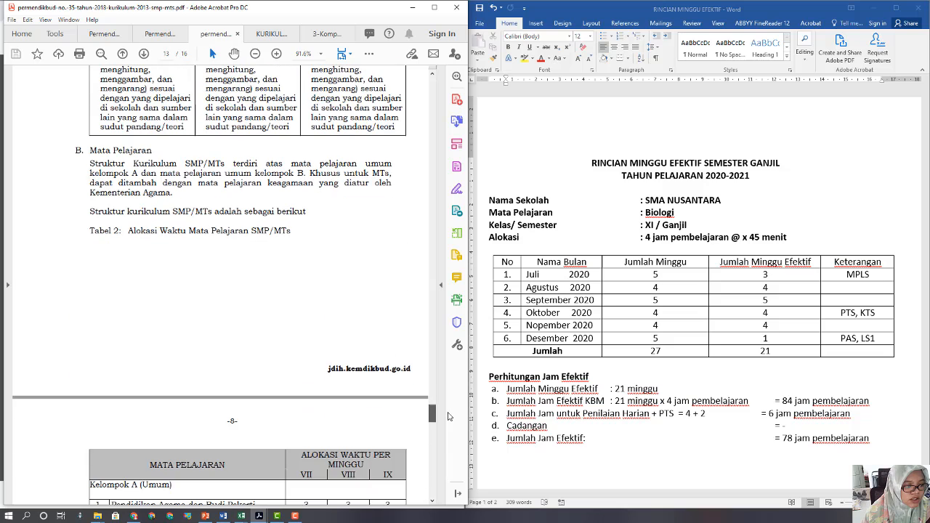
{"action": "scroll", "coordinate": [294, 300], "scroll_direction": "down", "scroll_amount": 5}
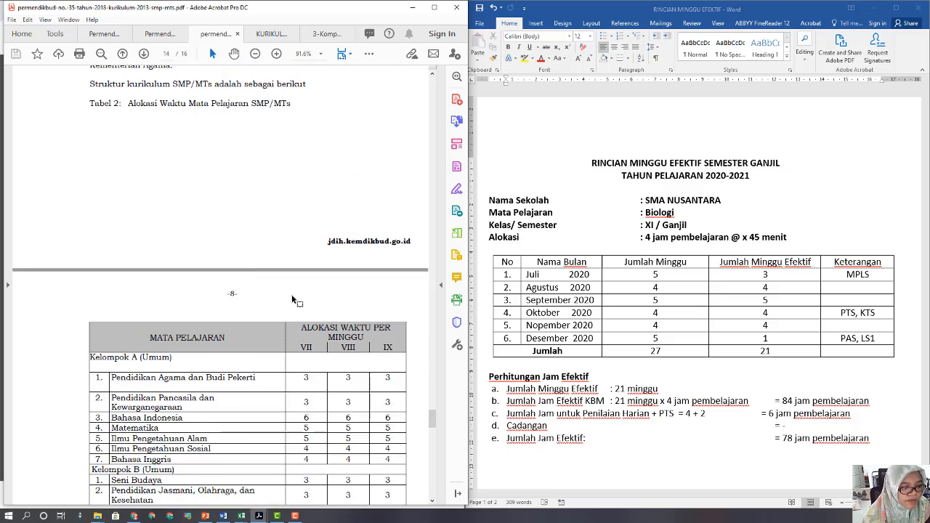
{"action": "scroll", "coordinate": [295, 300], "scroll_direction": "down", "scroll_amount": 1}
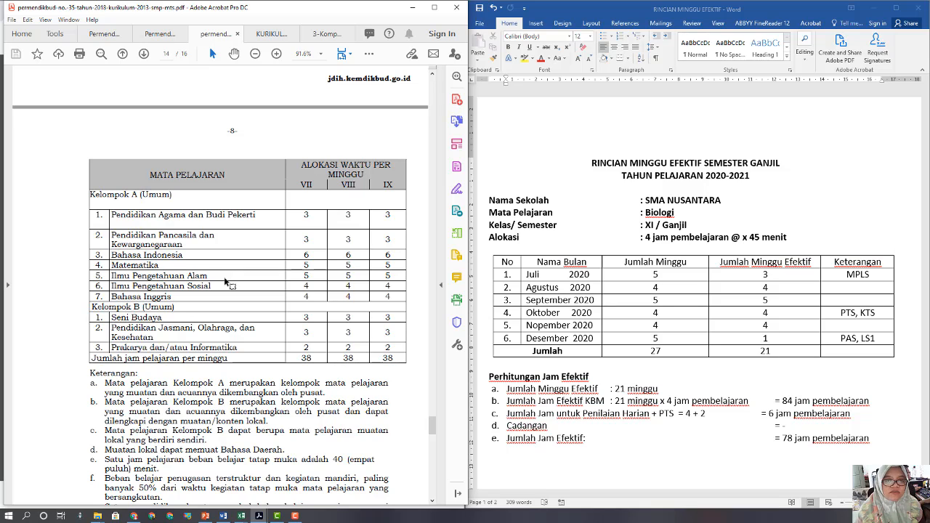
{"action": "scroll", "coordinate": [270, 291], "scroll_direction": "down", "scroll_amount": 2}
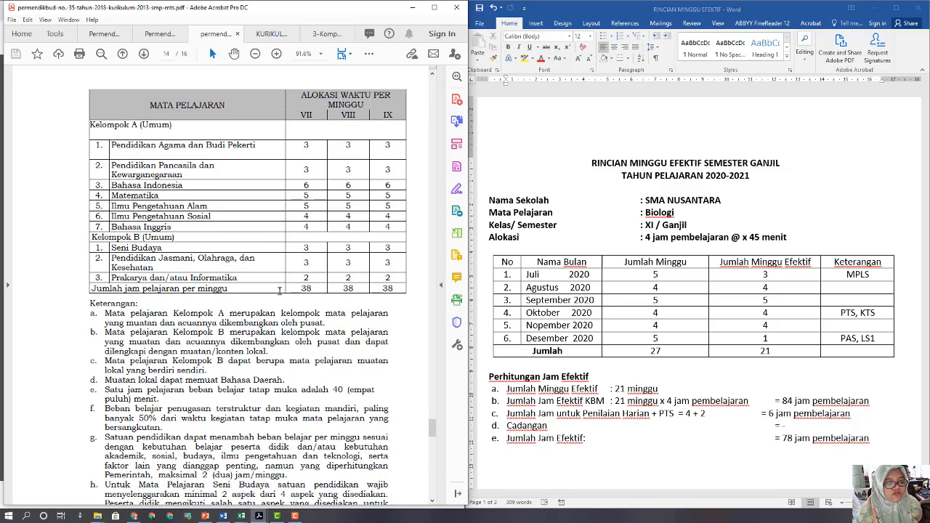
Review the SMP/MTs learning load and table notes, and highlight the weekly hours of Ilmu Pengetahuan Alam for classes VII to IX.
{"action": "scroll", "coordinate": [279, 291], "scroll_direction": "down", "scroll_amount": 20}
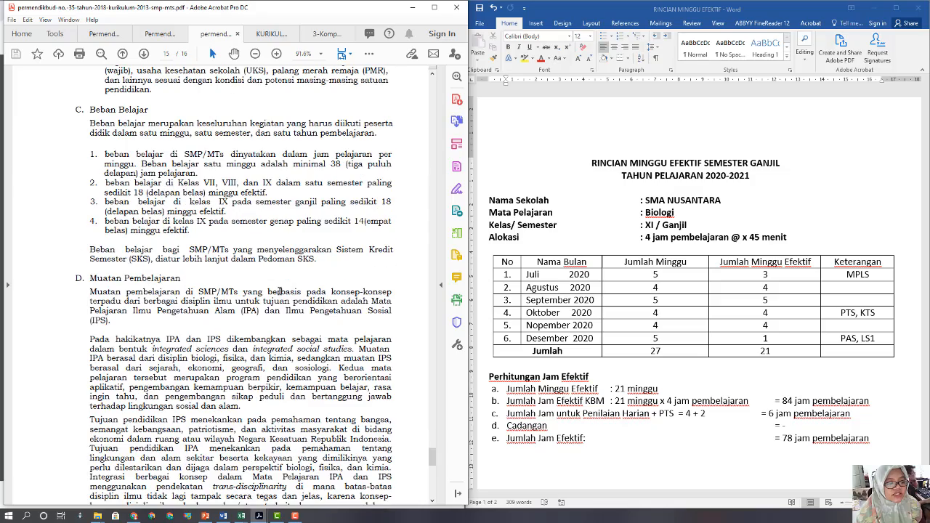
{"action": "scroll", "coordinate": [279, 290], "scroll_direction": "up", "scroll_amount": 7}
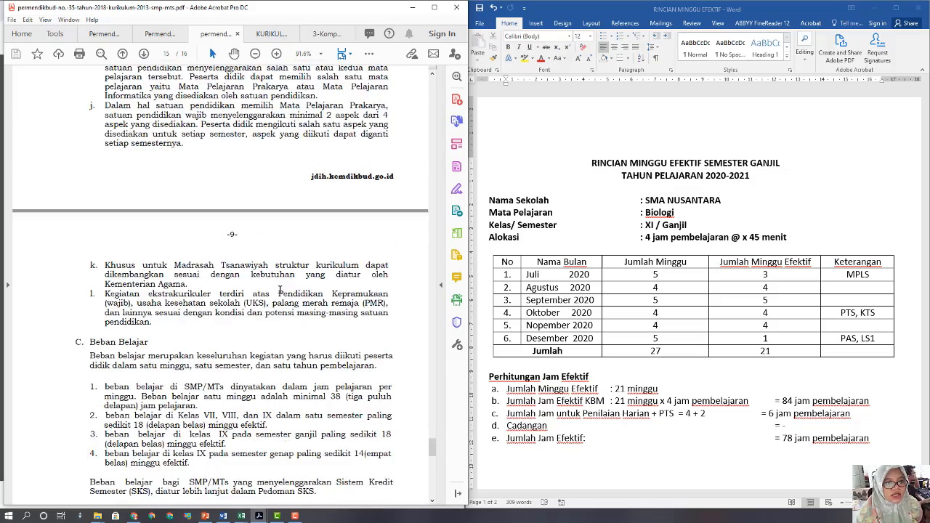
{"action": "scroll", "coordinate": [281, 290], "scroll_direction": "up", "scroll_amount": 10}
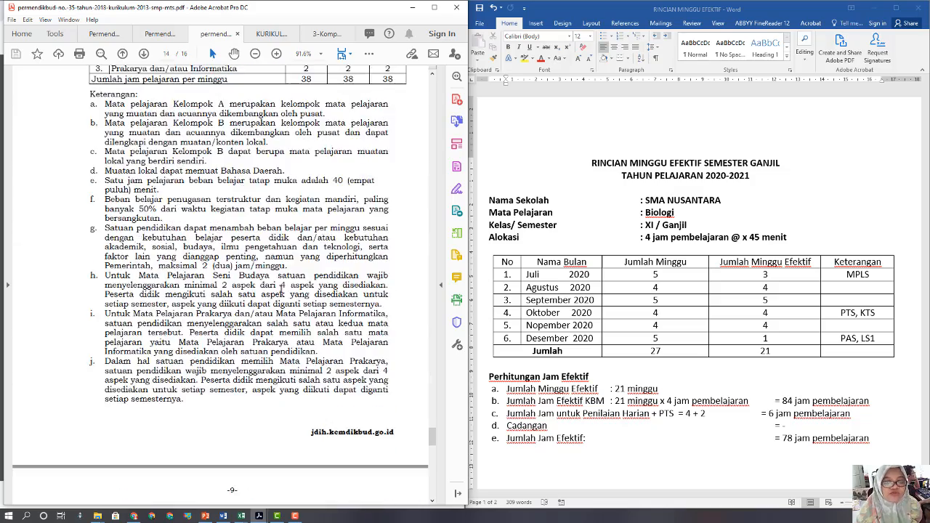
{"action": "scroll", "coordinate": [280, 290], "scroll_direction": "up", "scroll_amount": 1}
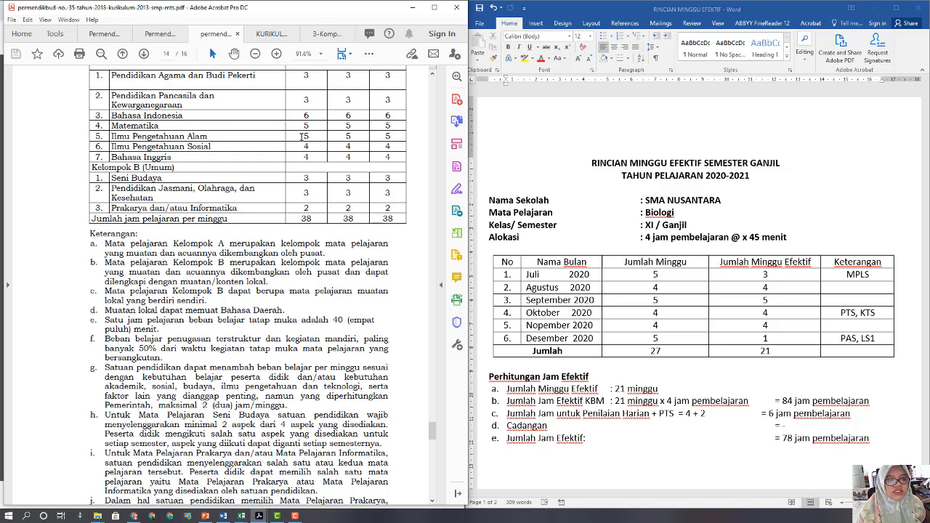
{"action": "left_click_drag", "start_coordinate": [304, 136], "coordinate": [396, 136]}
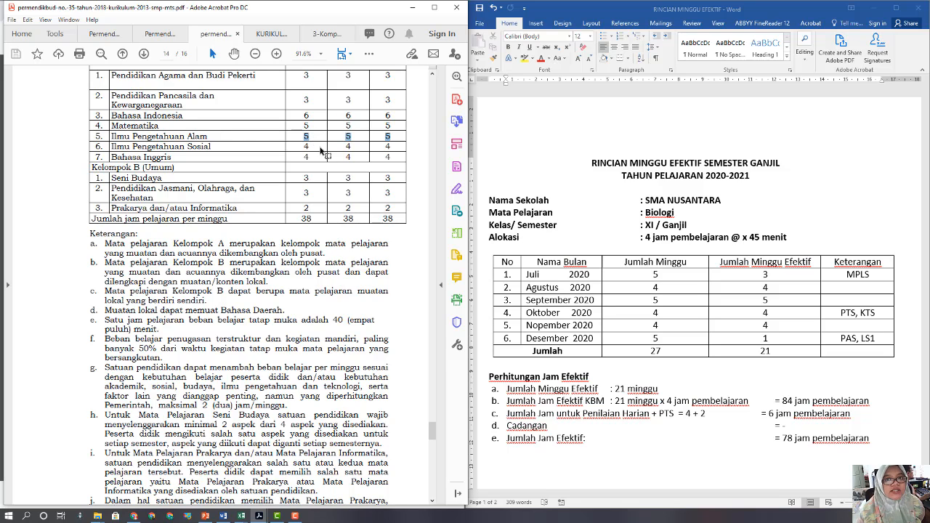
{"action": "left_click", "coordinate": [317, 136]}
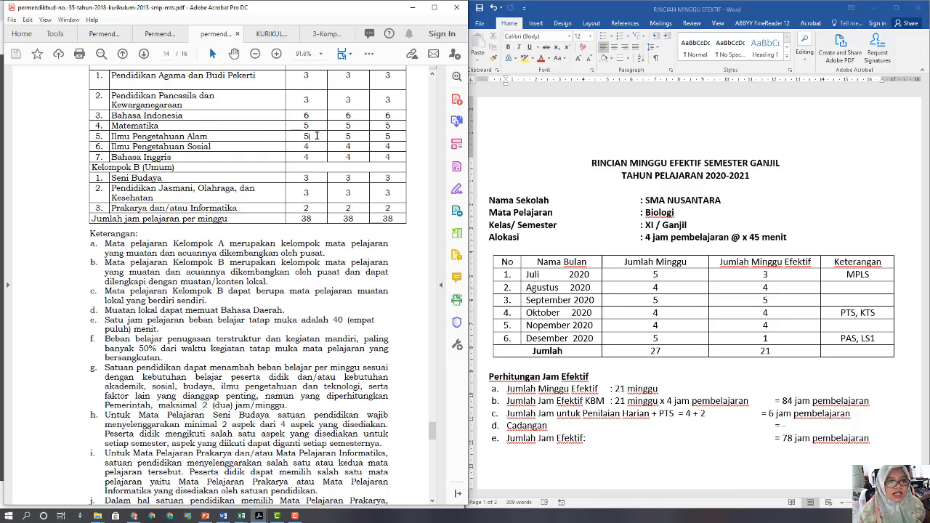
{"action": "scroll", "coordinate": [317, 135], "scroll_direction": "up", "scroll_amount": 1}
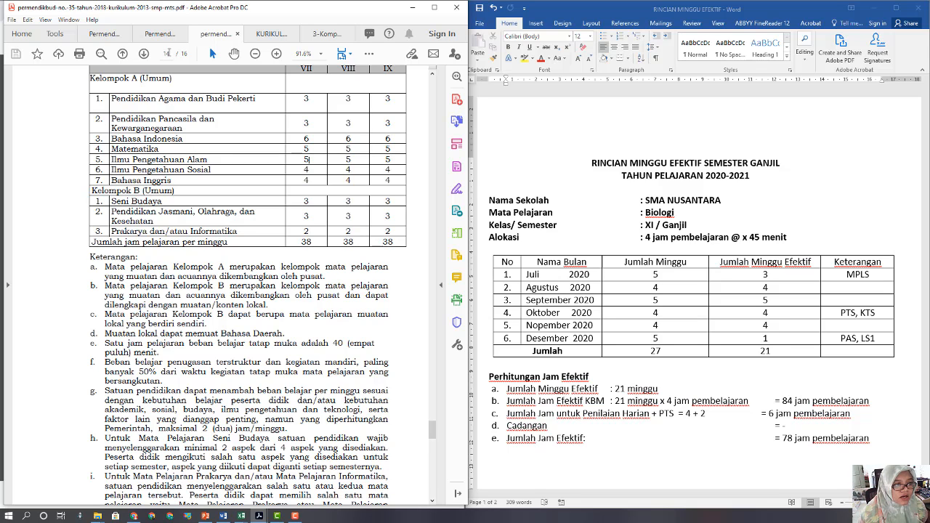
Return to the Permendikbud 36-2018 SMA/MA PDF and view Tabel 3 and the weekly time allocation in Tabel 2.
{"action": "left_click", "coordinate": [158, 33]}
{"action": "scroll", "coordinate": [314, 260], "scroll_direction": "up", "scroll_amount": 3}
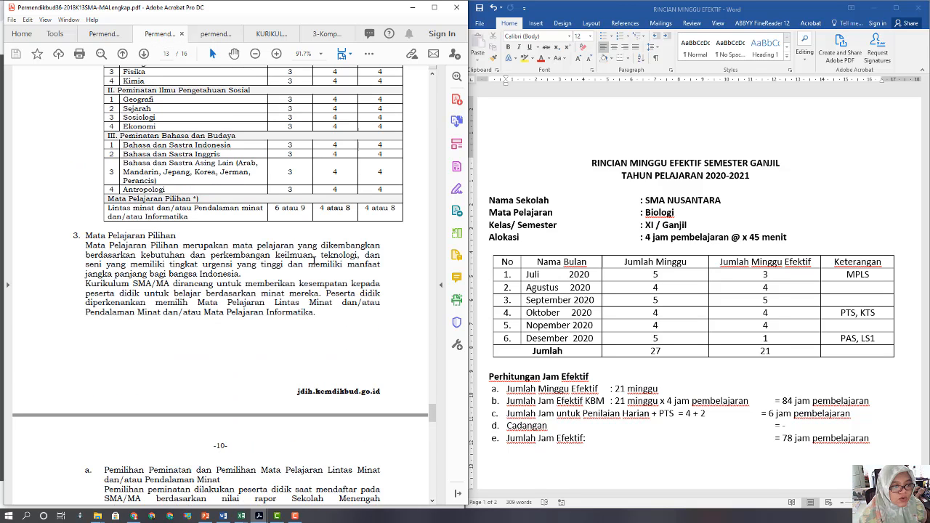
{"action": "scroll", "coordinate": [313, 260], "scroll_direction": "up", "scroll_amount": 4}
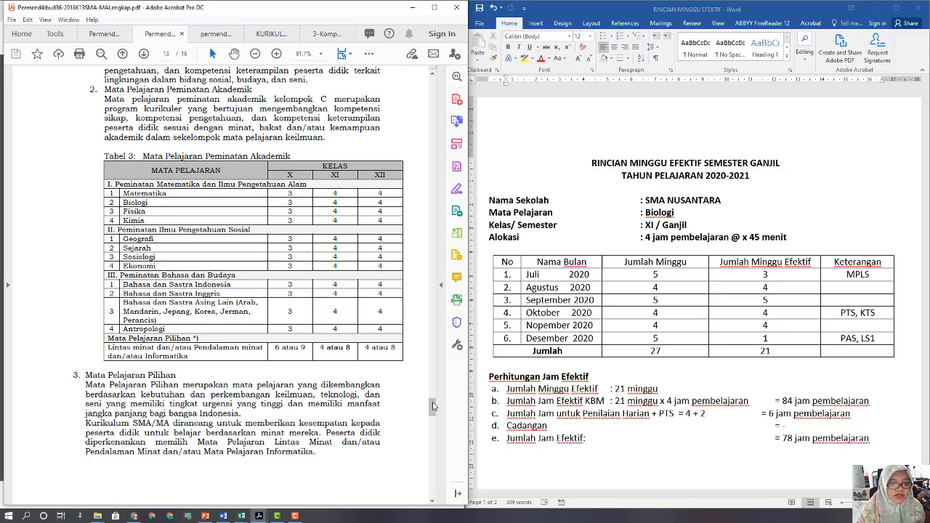
{"action": "left_click_drag", "start_coordinate": [433, 407], "coordinate": [417, 385]}
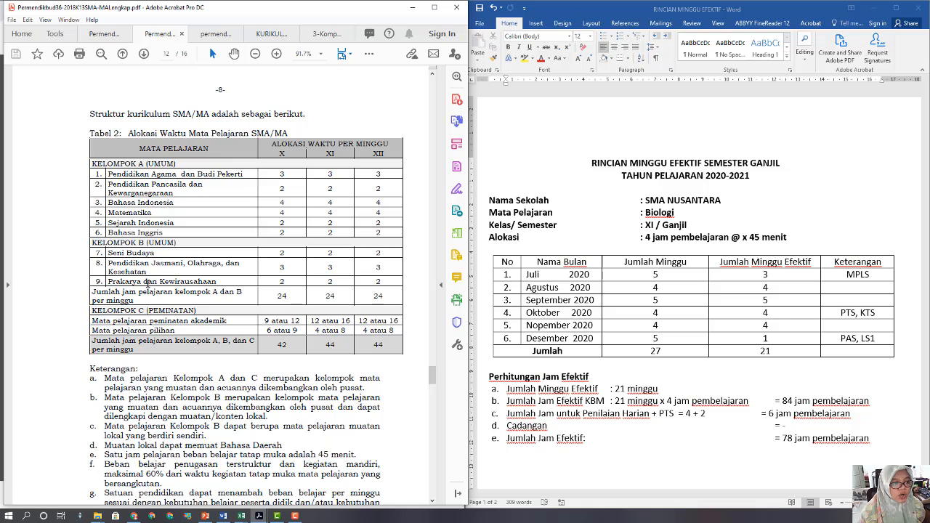
Read the notes under the SMA/MA Tabel 2 and point out Biologi's weekly hours for classes X and XI in Tabel 3.
{"action": "scroll", "coordinate": [153, 263], "scroll_direction": "down", "scroll_amount": 10}
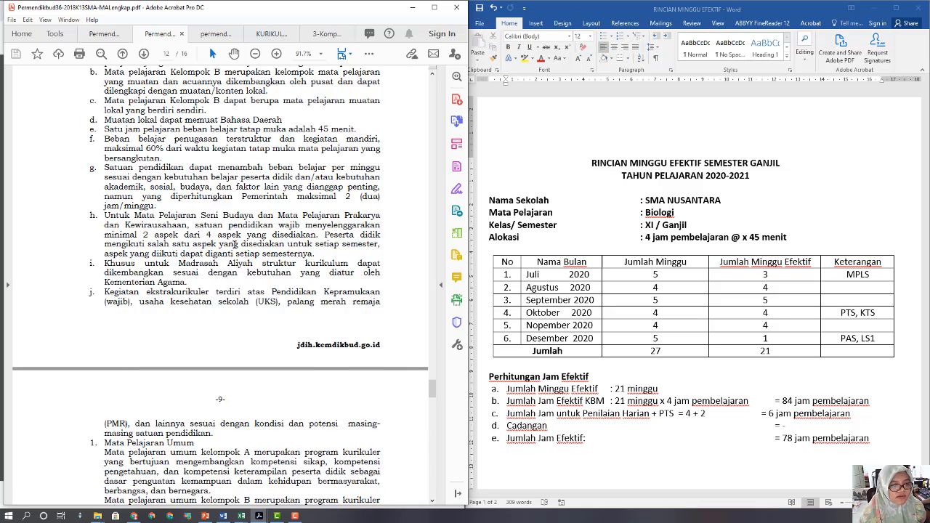
{"action": "scroll", "coordinate": [234, 246], "scroll_direction": "up", "scroll_amount": 4}
{"action": "scroll", "coordinate": [234, 245], "scroll_direction": "down", "scroll_amount": 4}
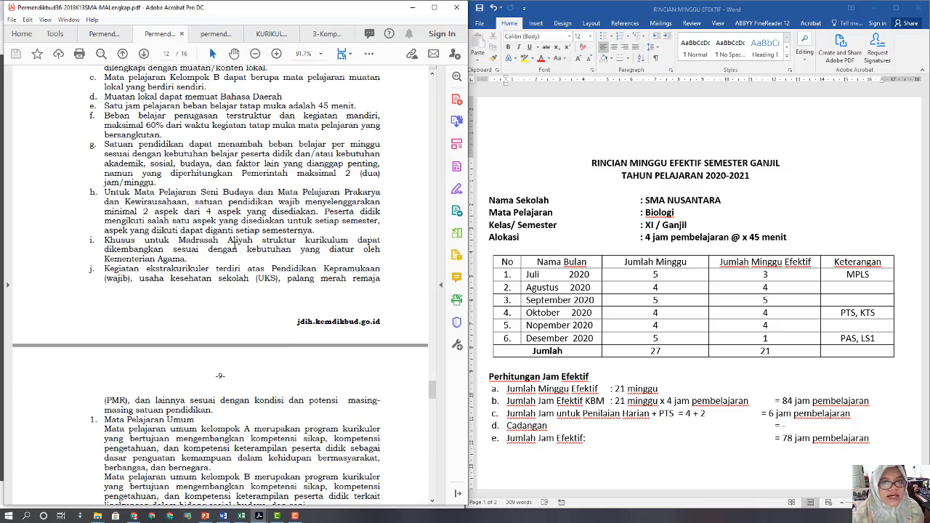
{"action": "scroll", "coordinate": [232, 247], "scroll_direction": "down", "scroll_amount": 10}
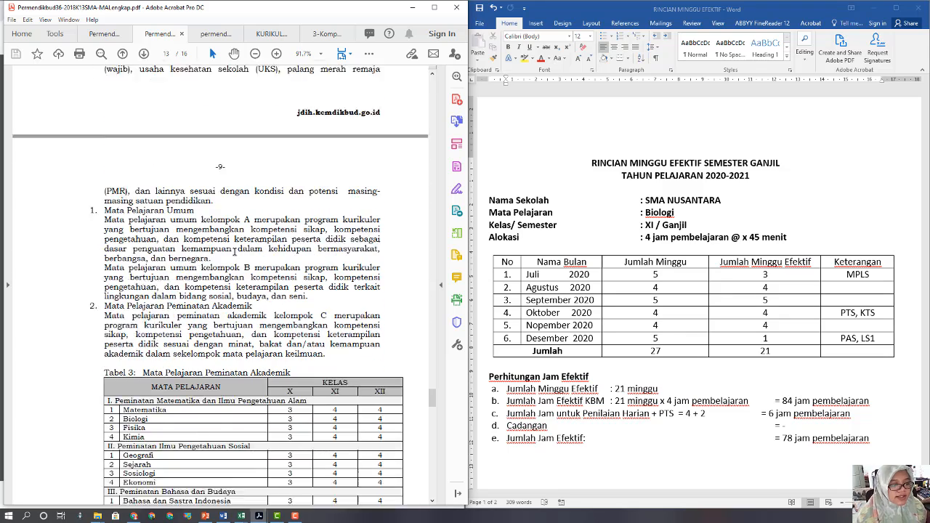
{"action": "scroll", "coordinate": [234, 252], "scroll_direction": "down", "scroll_amount": 1}
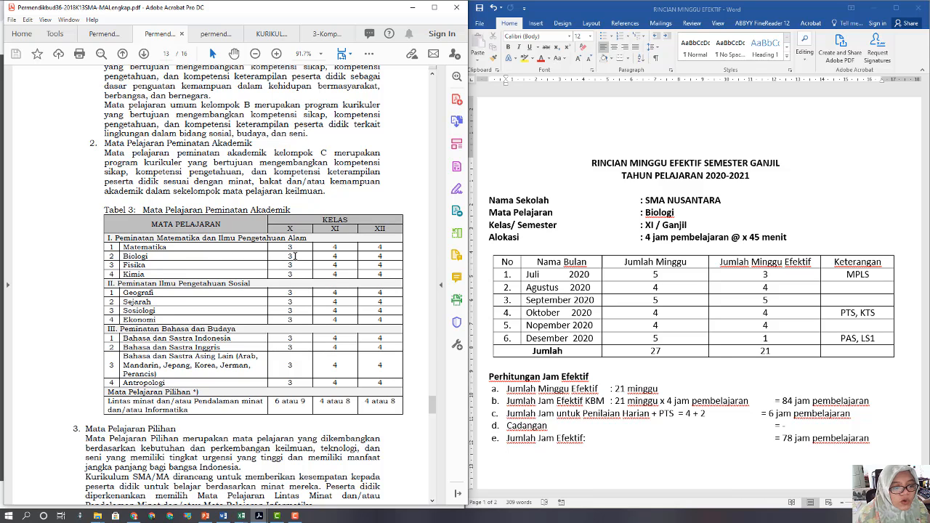
{"action": "left_click_drag", "start_coordinate": [288, 256], "coordinate": [296, 258]}
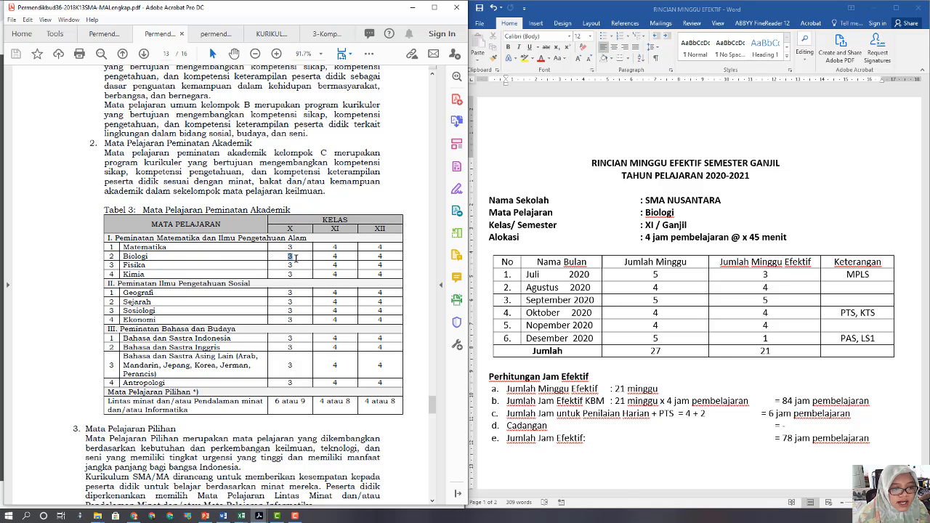
{"action": "left_click", "coordinate": [331, 256]}
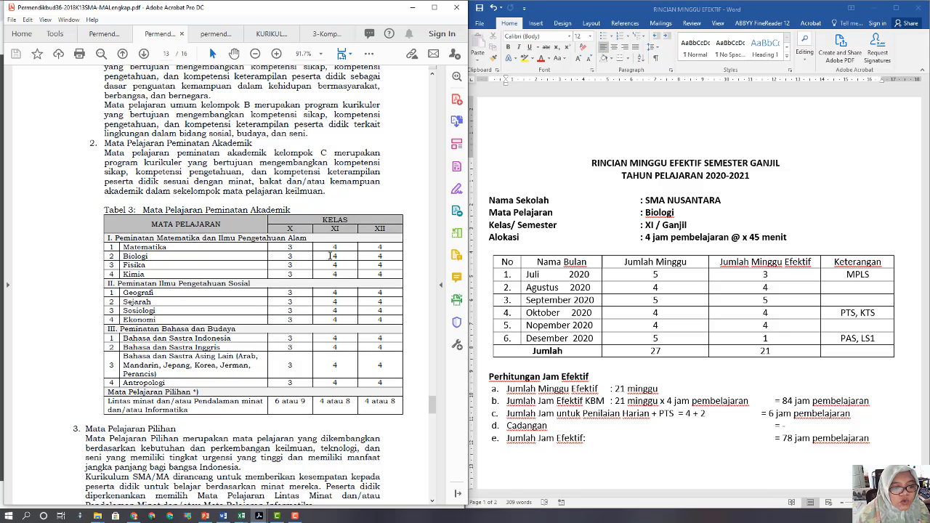
Highlight Biologi's weekly hours for classes X to XII in Tabel 3 and view the remaining subject groups.
{"action": "left_click_drag", "start_coordinate": [331, 255], "coordinate": [352, 259]}
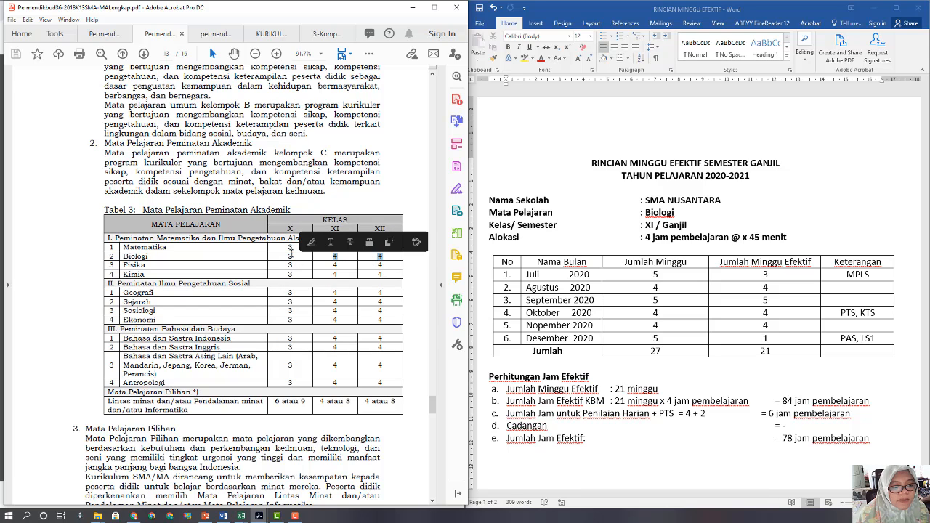
{"action": "left_click_drag", "start_coordinate": [286, 257], "coordinate": [372, 260]}
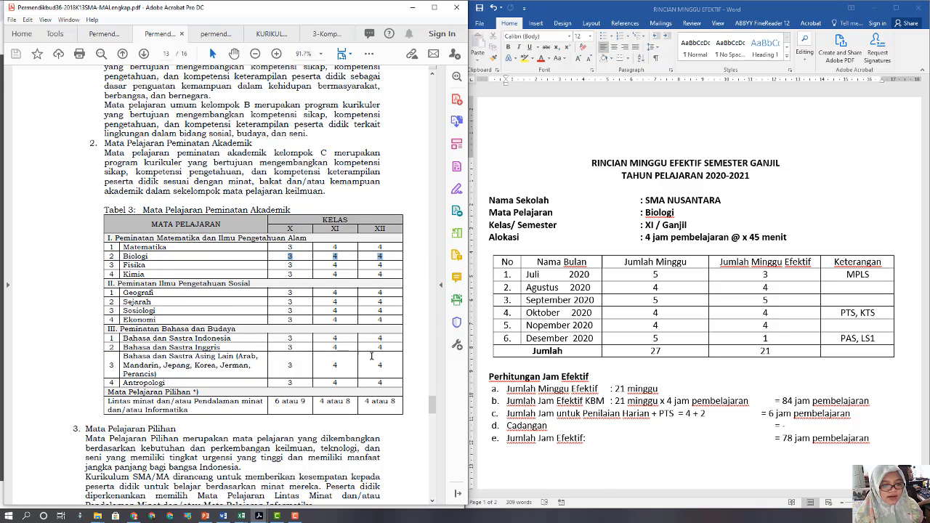
{"action": "scroll", "coordinate": [367, 333], "scroll_direction": "down", "scroll_amount": 1}
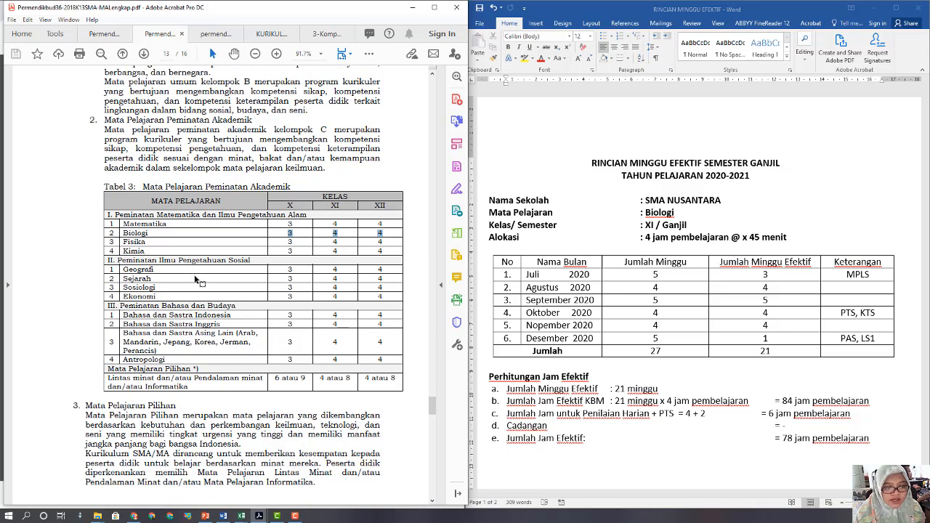
Switch to the Prota and Promes presentation in PowerPoint and show slide 8 with the continued preparation steps.
{"action": "left_click", "coordinate": [205, 516]}
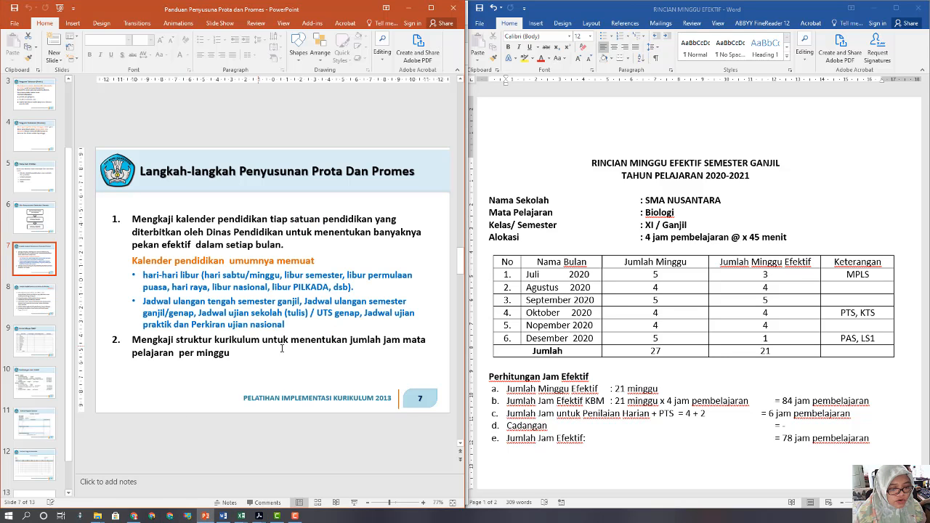
{"action": "left_click", "coordinate": [33, 298]}
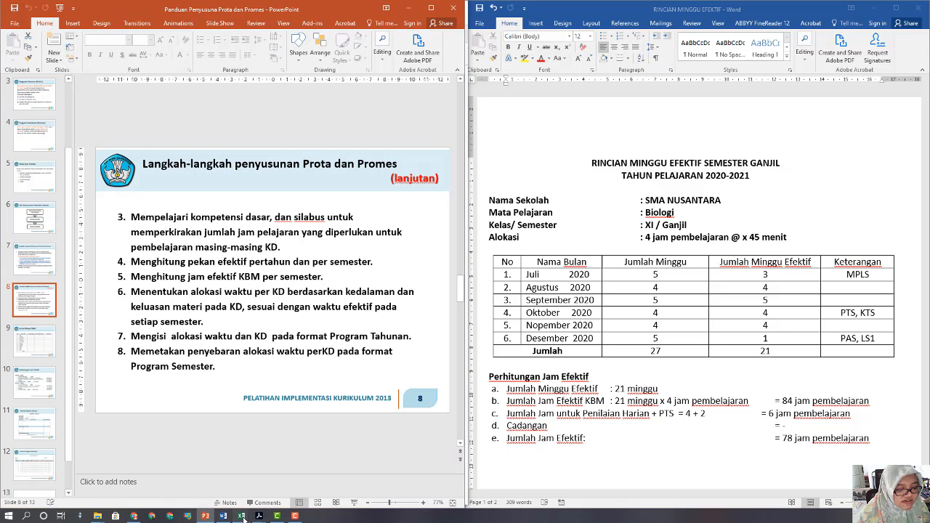
Switch to the KURIKULUM SMP 2013 dan Kompetensi Dasar SMP PDF in Acrobat and find the class VIII IPA competency table.
{"action": "mouse_move", "coordinate": [259, 516]}
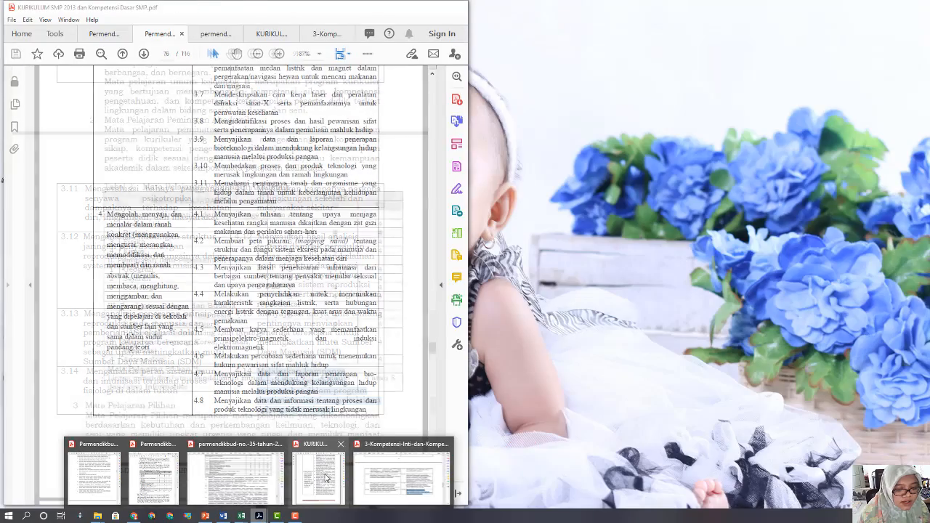
{"action": "left_click", "coordinate": [328, 477]}
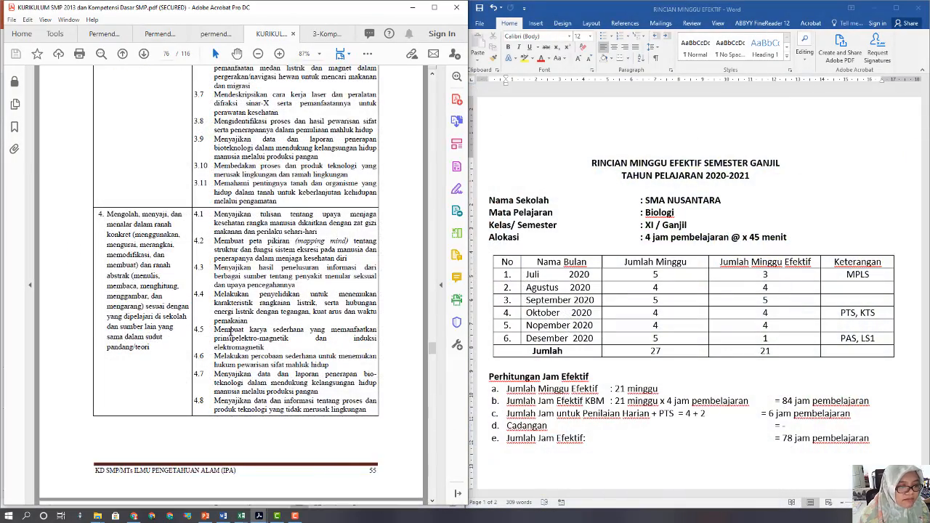
{"action": "scroll", "coordinate": [218, 332], "scroll_direction": "up", "scroll_amount": 10}
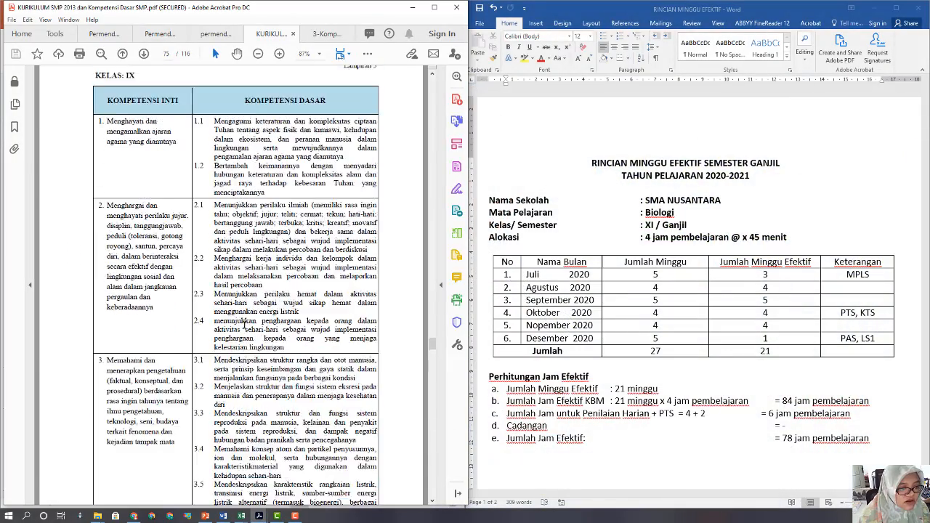
{"action": "scroll", "coordinate": [245, 325], "scroll_direction": "up", "scroll_amount": 3}
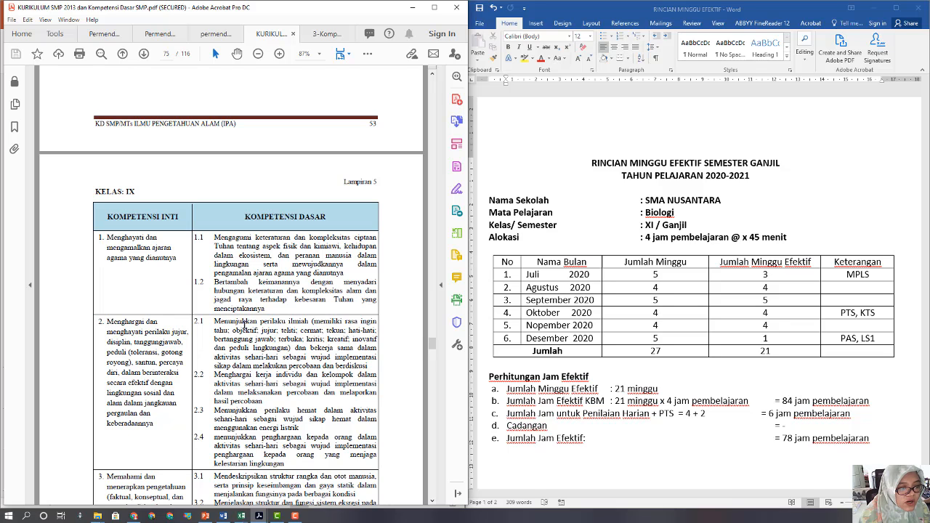
{"action": "scroll", "coordinate": [245, 325], "scroll_direction": "up", "scroll_amount": 10}
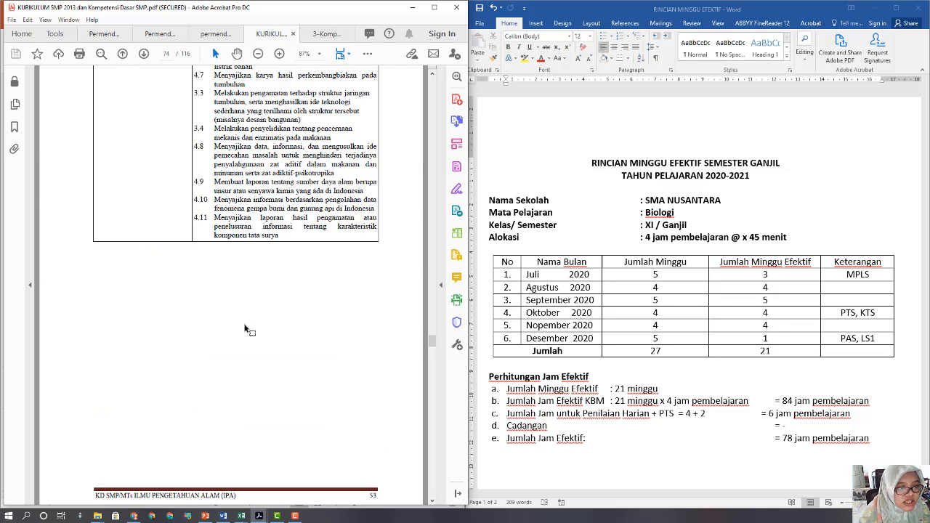
{"action": "scroll", "coordinate": [245, 320], "scroll_direction": "up", "scroll_amount": 3}
{"action": "scroll", "coordinate": [246, 324], "scroll_direction": "up", "scroll_amount": 10}
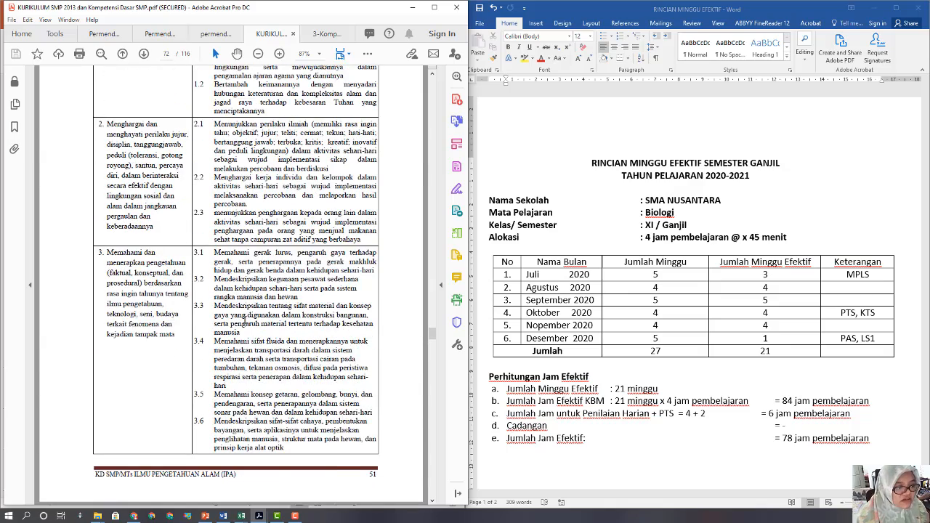
{"action": "scroll", "coordinate": [246, 317], "scroll_direction": "up", "scroll_amount": 2}
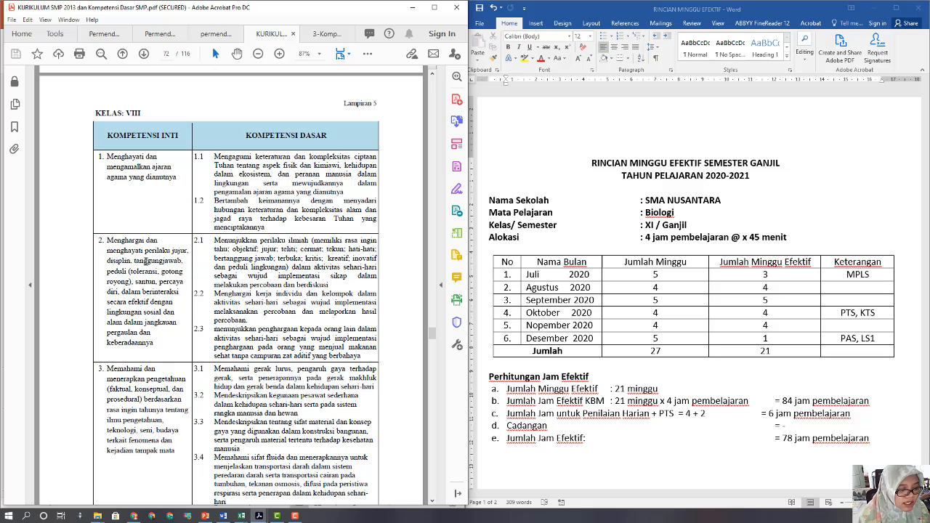
Examine Kompetensi Inti 3 for class VIII IPA and the knowledge competencies listed beside it.
{"action": "scroll", "coordinate": [146, 262], "scroll_direction": "down", "scroll_amount": 3}
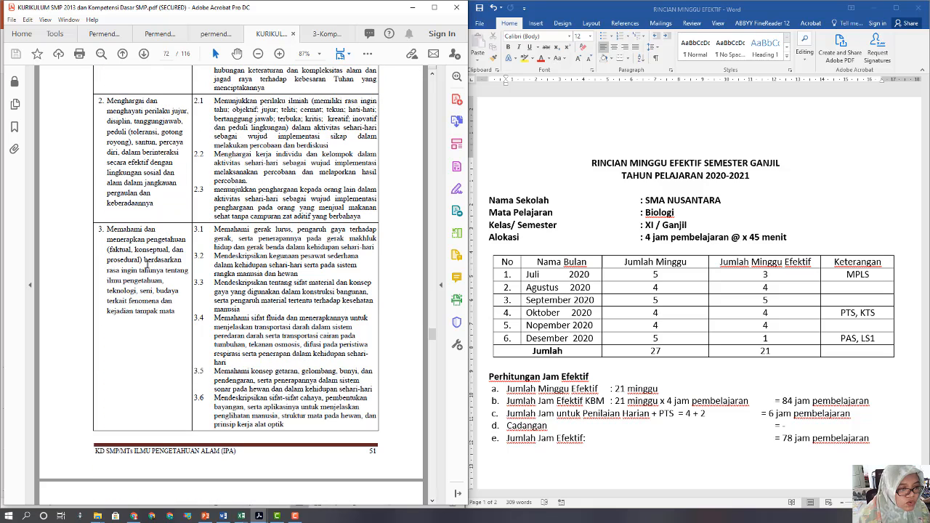
{"action": "scroll", "coordinate": [150, 268], "scroll_direction": "down", "scroll_amount": 3}
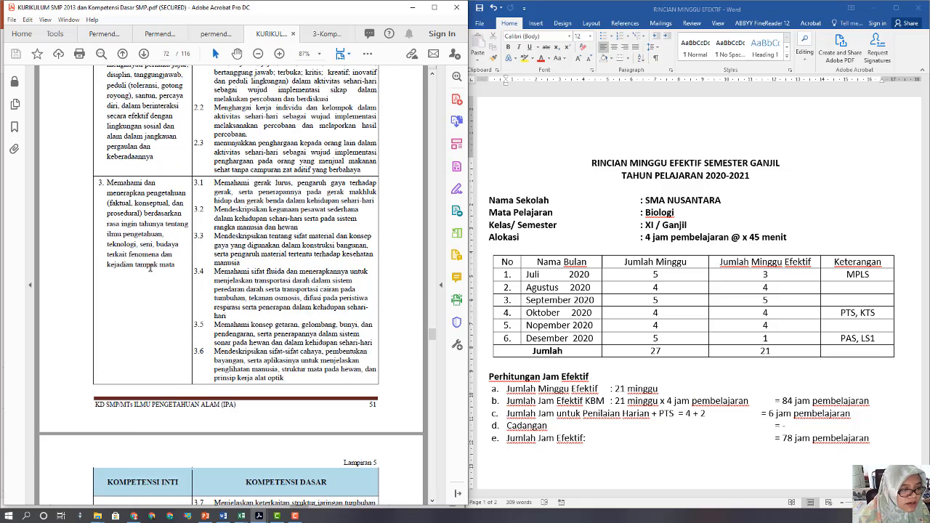
{"action": "scroll", "coordinate": [154, 215], "scroll_direction": "down", "scroll_amount": 8}
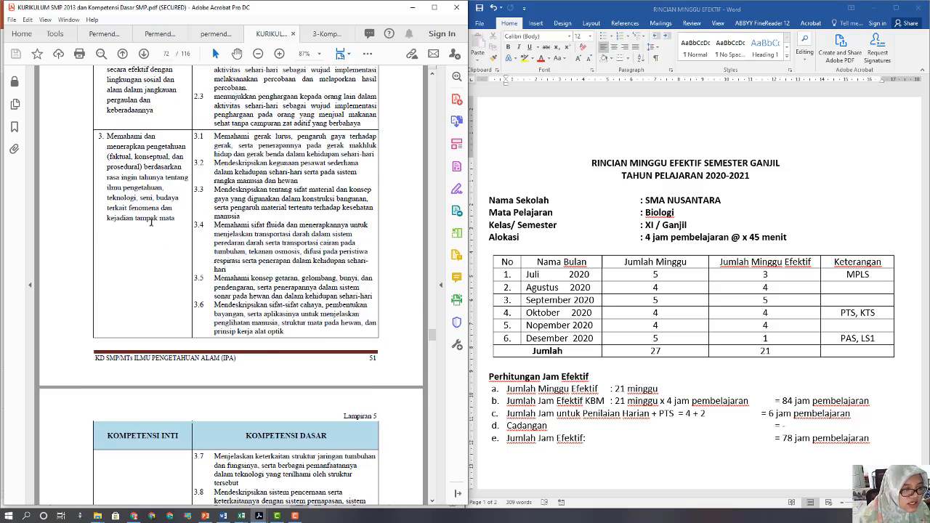
{"action": "scroll", "coordinate": [156, 218], "scroll_direction": "up", "scroll_amount": 1}
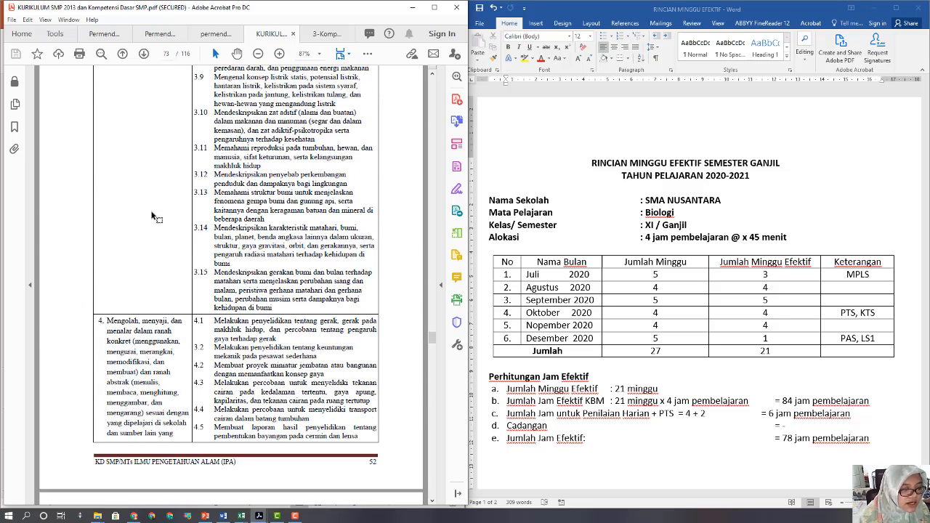
{"action": "scroll", "coordinate": [161, 301], "scroll_direction": "up", "scroll_amount": 2}
{"action": "scroll", "coordinate": [162, 305], "scroll_direction": "up", "scroll_amount": 7}
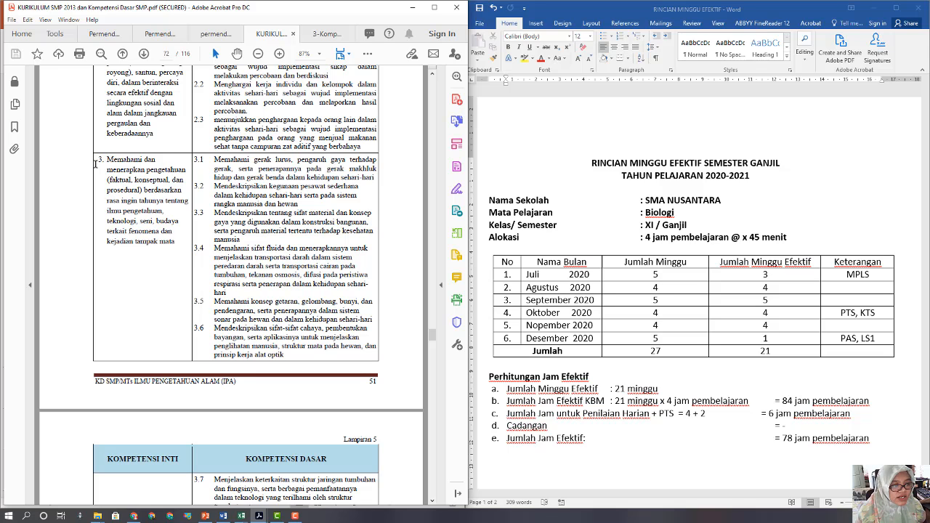
Read the class VIII IPA Kompetensi Dasar from 3.1 to 3.15 and the skill competencies from 4.1 to 4.11.
{"action": "scroll", "coordinate": [236, 280], "scroll_direction": "down", "scroll_amount": 2}
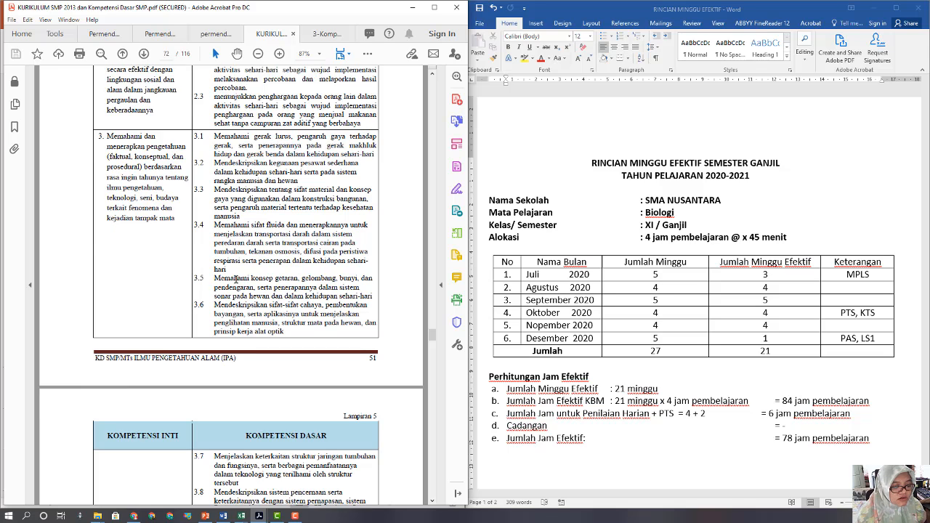
{"action": "scroll", "coordinate": [237, 281], "scroll_direction": "down", "scroll_amount": 9}
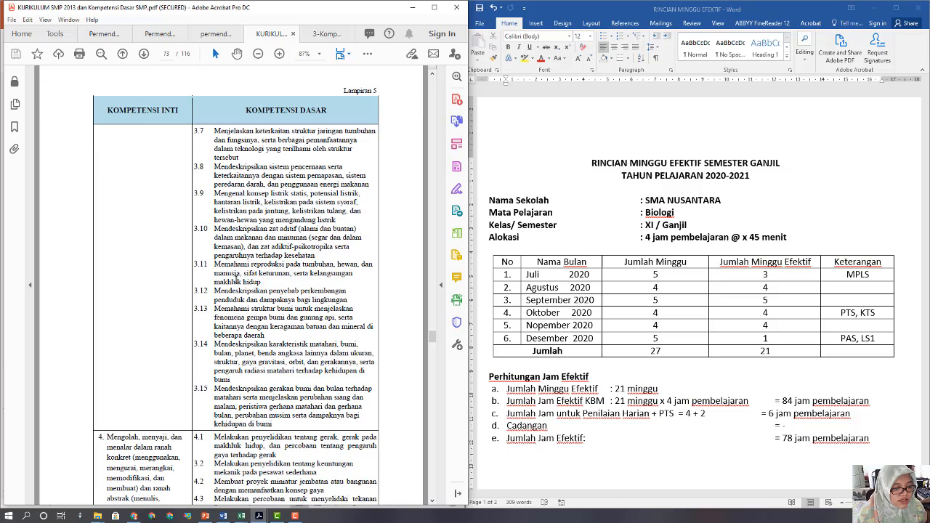
{"action": "scroll", "coordinate": [236, 279], "scroll_direction": "down", "scroll_amount": 2}
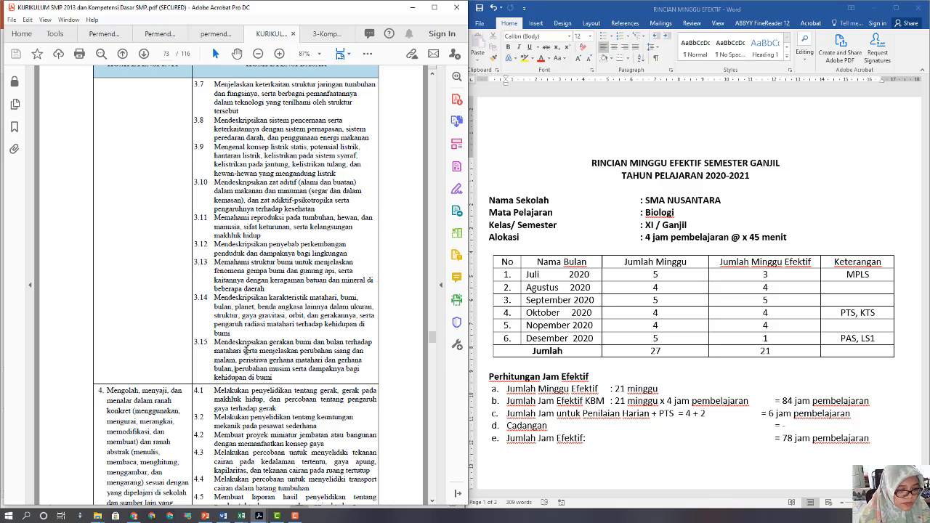
{"action": "scroll", "coordinate": [245, 350], "scroll_direction": "down", "scroll_amount": 2}
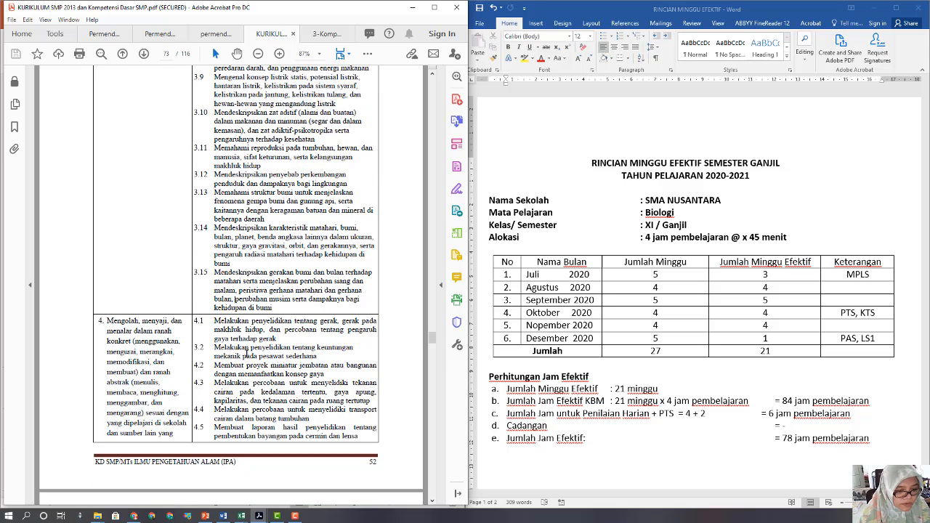
{"action": "scroll", "coordinate": [247, 354], "scroll_direction": "down", "scroll_amount": 2}
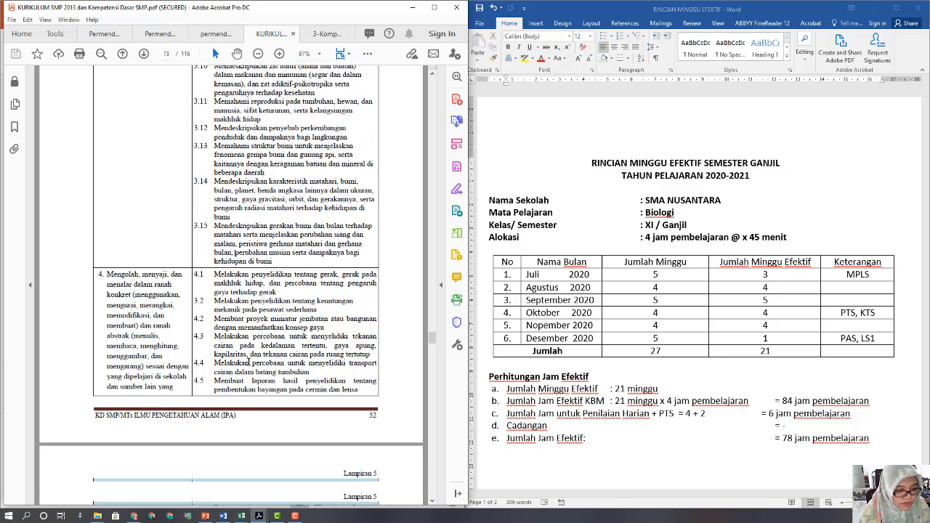
{"action": "scroll", "coordinate": [249, 361], "scroll_direction": "down", "scroll_amount": 5}
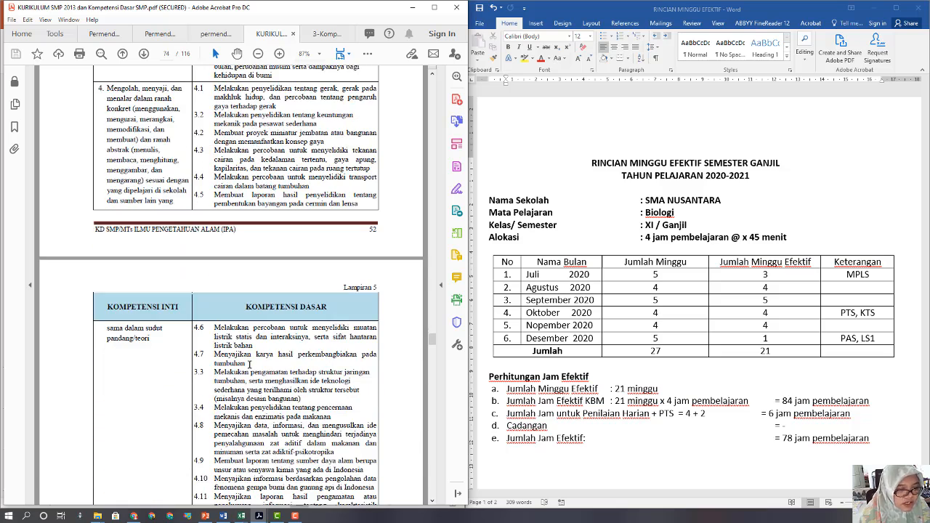
{"action": "scroll", "coordinate": [251, 365], "scroll_direction": "down", "scroll_amount": 2}
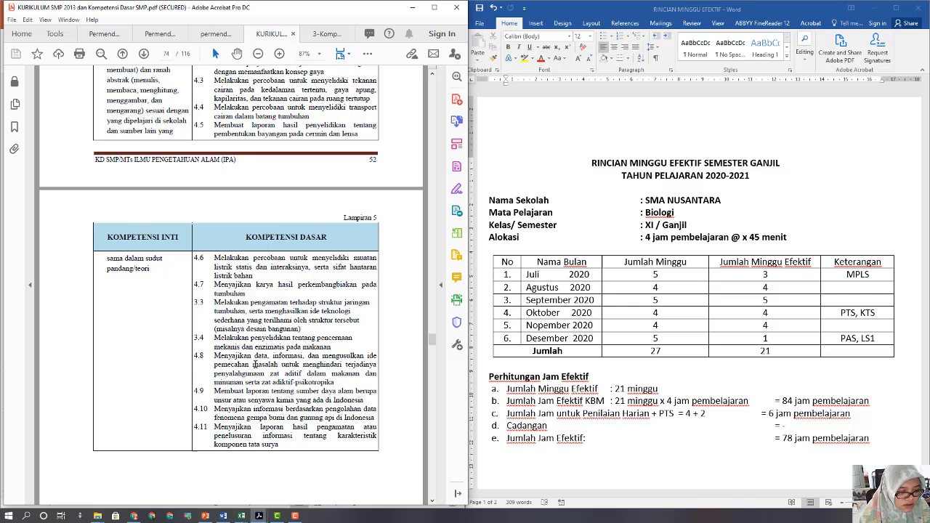
Review the class VIII knowledge competencies again, from KD 3.7 to 3.15 and back to KD 3.1 to 3.6.
{"action": "scroll", "coordinate": [254, 365], "scroll_direction": "up", "scroll_amount": 10}
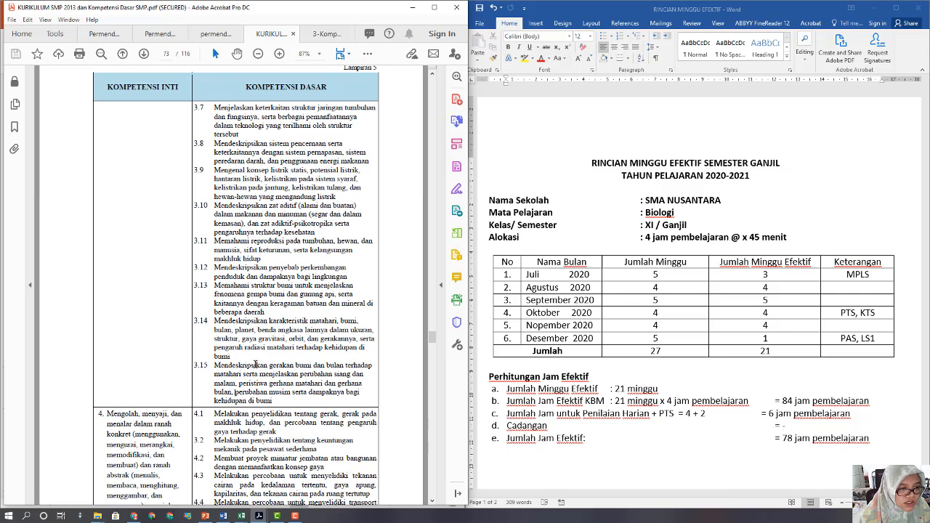
{"action": "scroll", "coordinate": [255, 365], "scroll_direction": "up", "scroll_amount": 3}
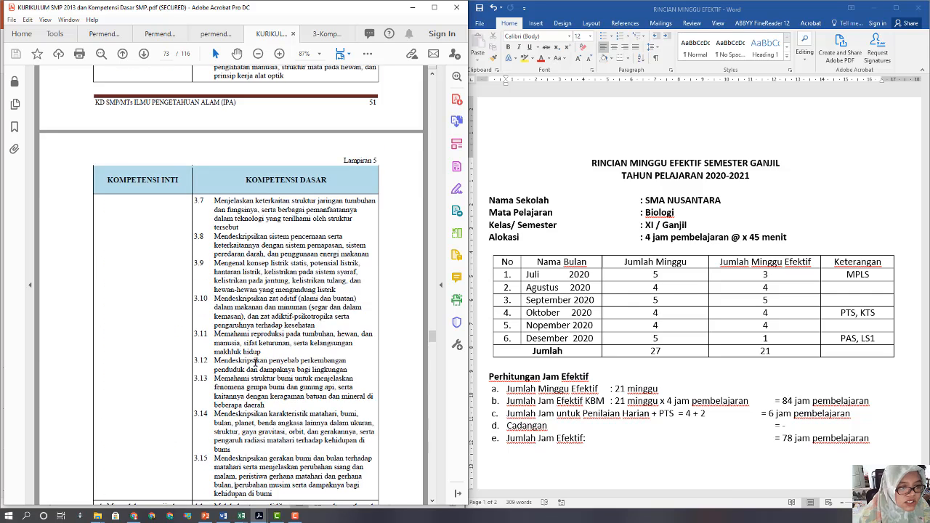
{"action": "scroll", "coordinate": [255, 361], "scroll_direction": "down", "scroll_amount": 1}
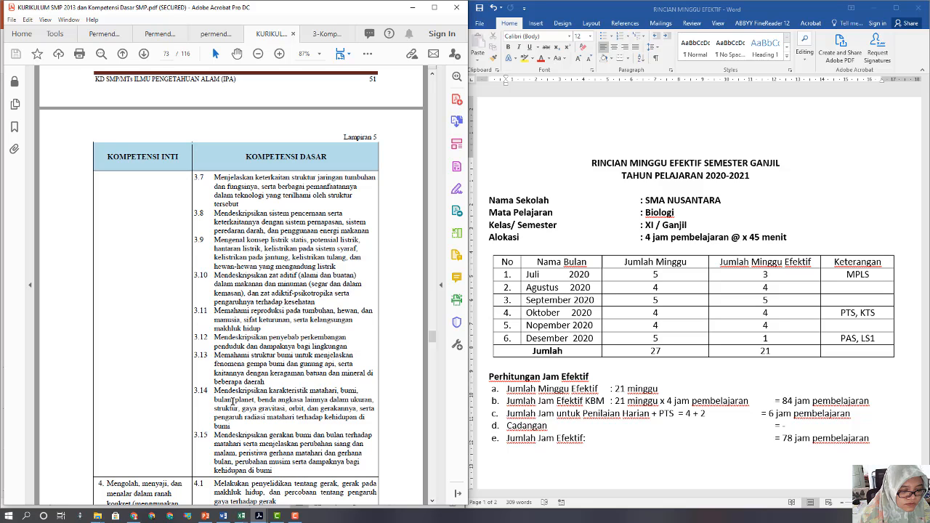
{"action": "scroll", "coordinate": [149, 363], "scroll_direction": "up", "scroll_amount": 5}
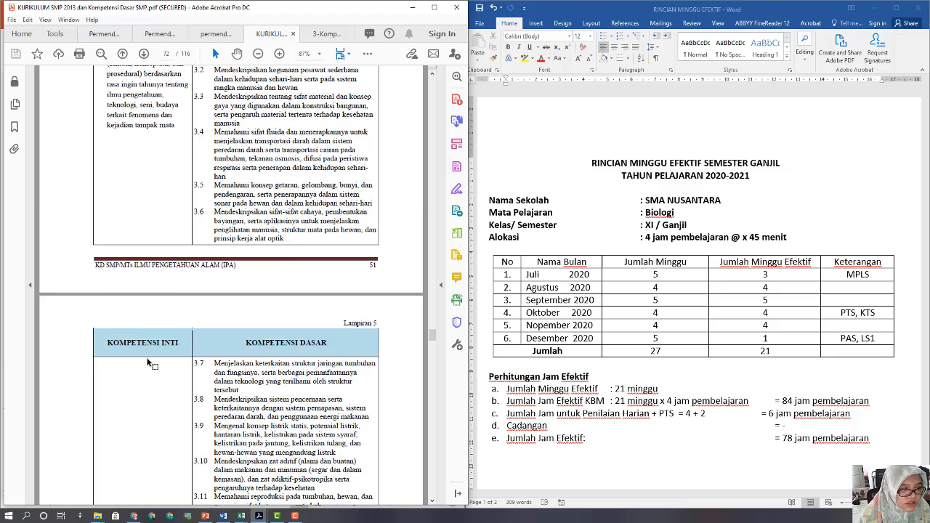
{"action": "scroll", "coordinate": [148, 363], "scroll_direction": "up", "scroll_amount": 2}
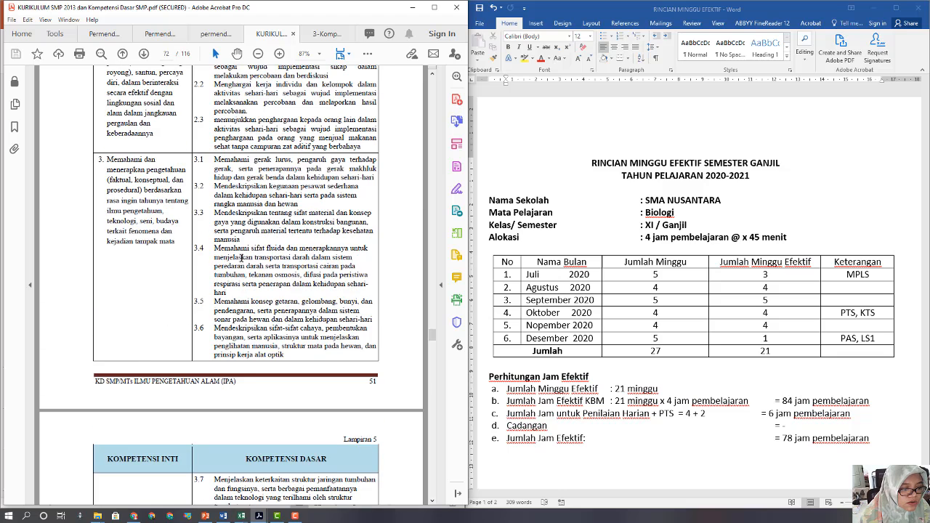
{"action": "scroll", "coordinate": [248, 246], "scroll_direction": "down", "scroll_amount": 1}
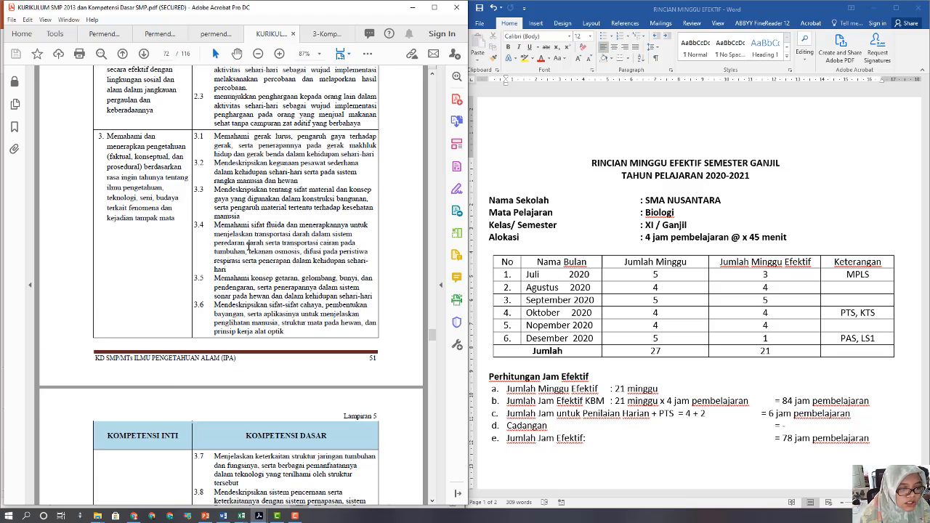
Compare the class VIII knowledge competencies up to KD 3.15 with the skill competencies under Kompetensi Inti 4.
{"action": "scroll", "coordinate": [249, 246], "scroll_direction": "down", "scroll_amount": 2}
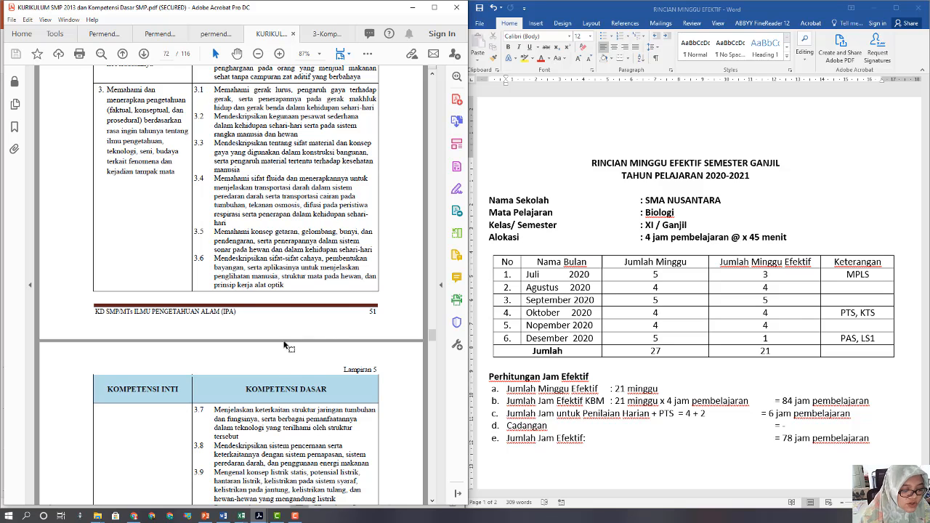
{"action": "scroll", "coordinate": [286, 343], "scroll_direction": "down", "scroll_amount": 10}
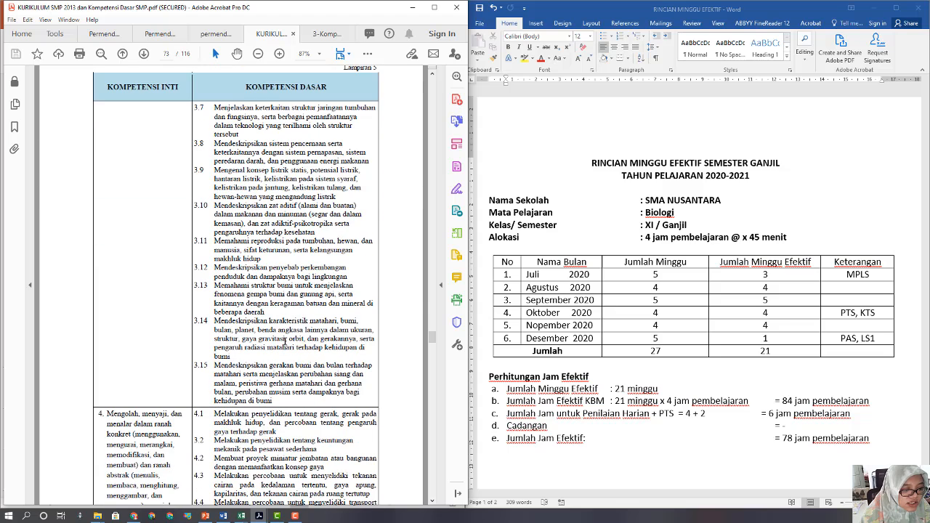
{"action": "scroll", "coordinate": [285, 342], "scroll_direction": "down", "scroll_amount": 4}
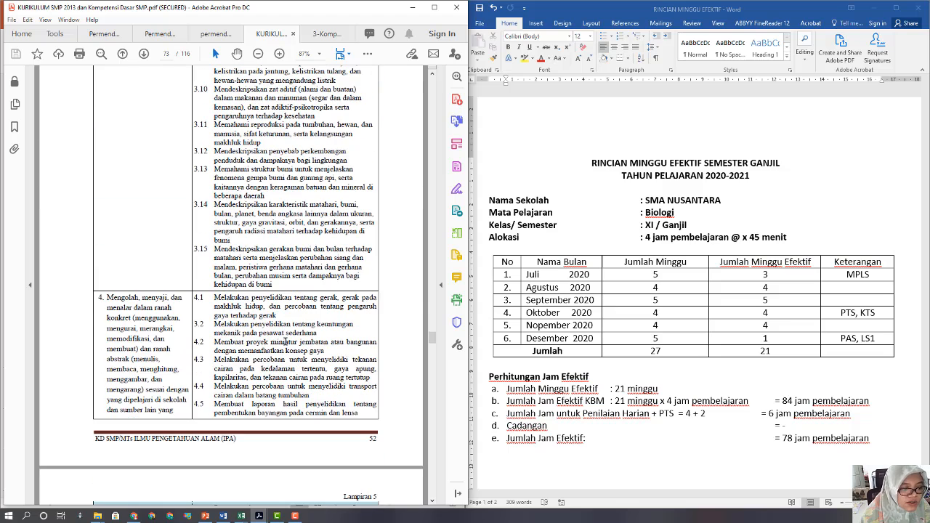
{"action": "scroll", "coordinate": [286, 341], "scroll_direction": "down", "scroll_amount": 2}
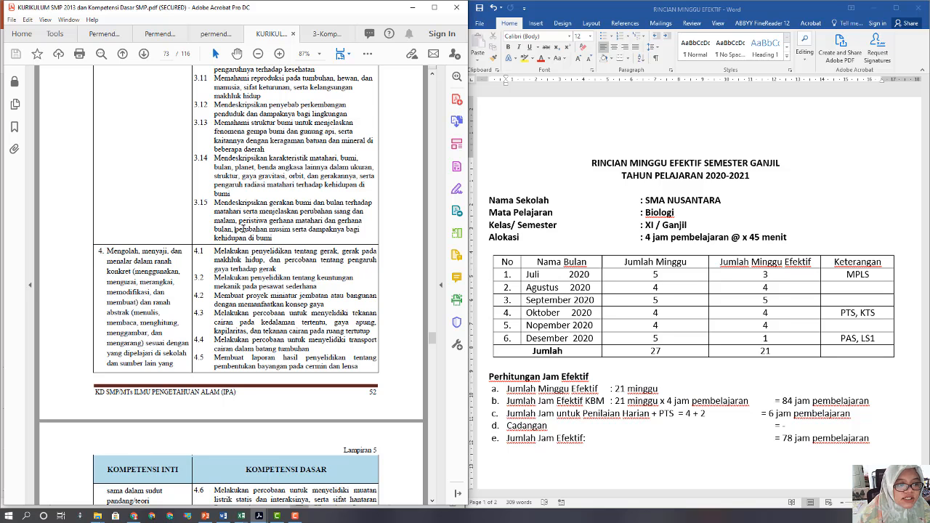
{"action": "scroll", "coordinate": [237, 229], "scroll_direction": "up", "scroll_amount": 5}
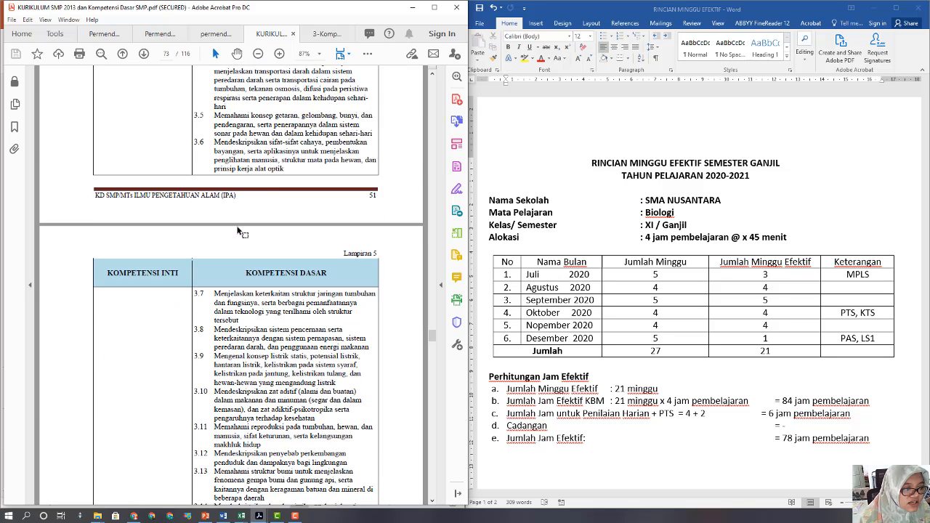
Highlight the class VIII IPA knowledge competencies KD 3.1 to 3.6 beside Kompetensi Inti 3 while reading them.
{"action": "scroll", "coordinate": [237, 231], "scroll_direction": "up", "scroll_amount": 2}
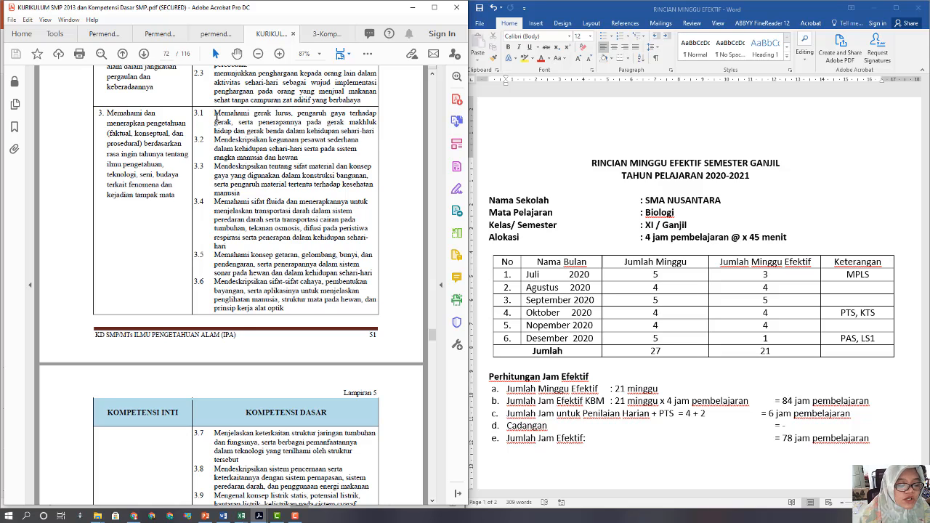
{"action": "left_click_drag", "start_coordinate": [214, 113], "coordinate": [285, 365]}
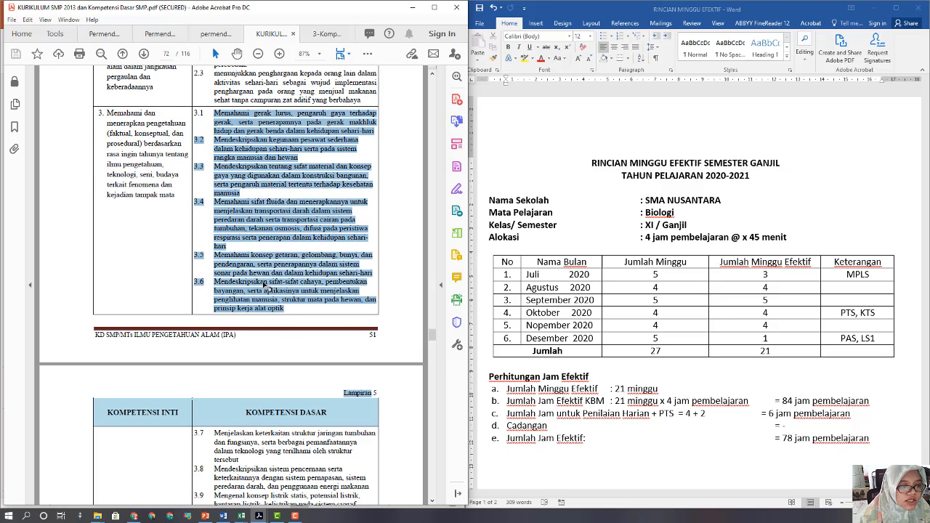
{"action": "left_click", "coordinate": [222, 108]}
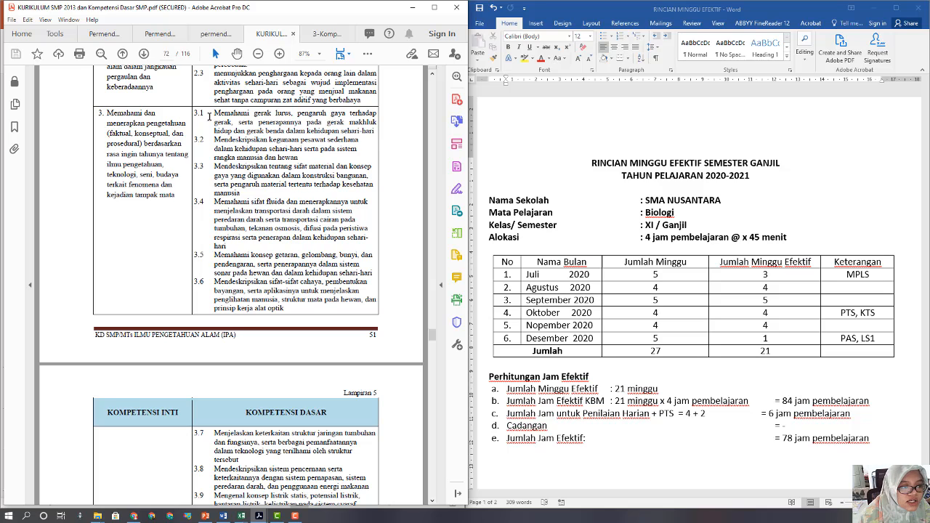
{"action": "left_click_drag", "start_coordinate": [209, 114], "coordinate": [285, 310]}
{"action": "left_click_drag", "start_coordinate": [190, 113], "coordinate": [304, 466]}
{"action": "left_click", "coordinate": [261, 208]}
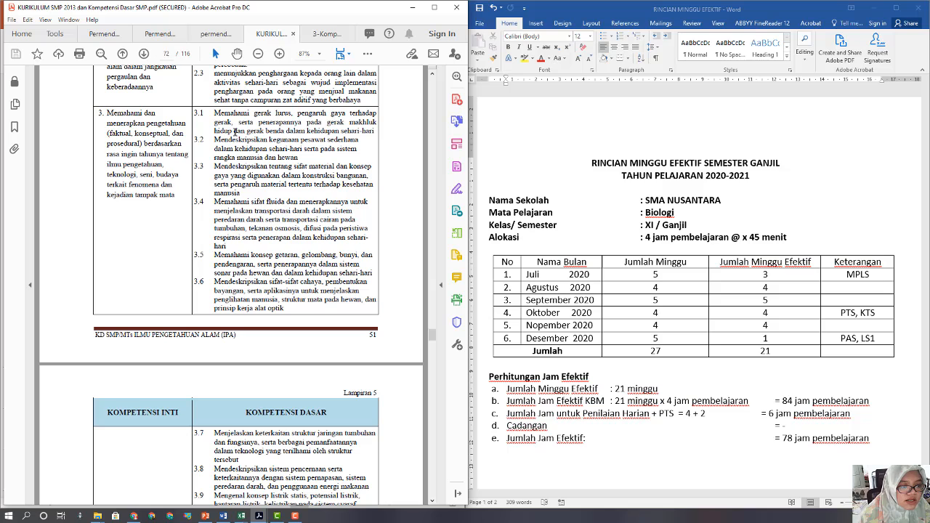
{"action": "left_click_drag", "start_coordinate": [212, 114], "coordinate": [300, 291]}
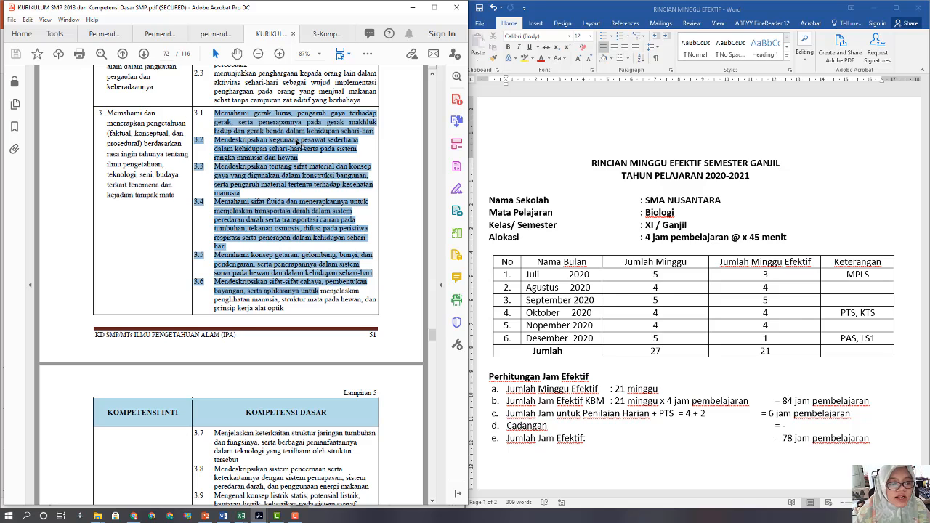
{"action": "left_click", "coordinate": [291, 282]}
{"action": "scroll", "coordinate": [291, 283], "scroll_direction": "up", "scroll_amount": 1}
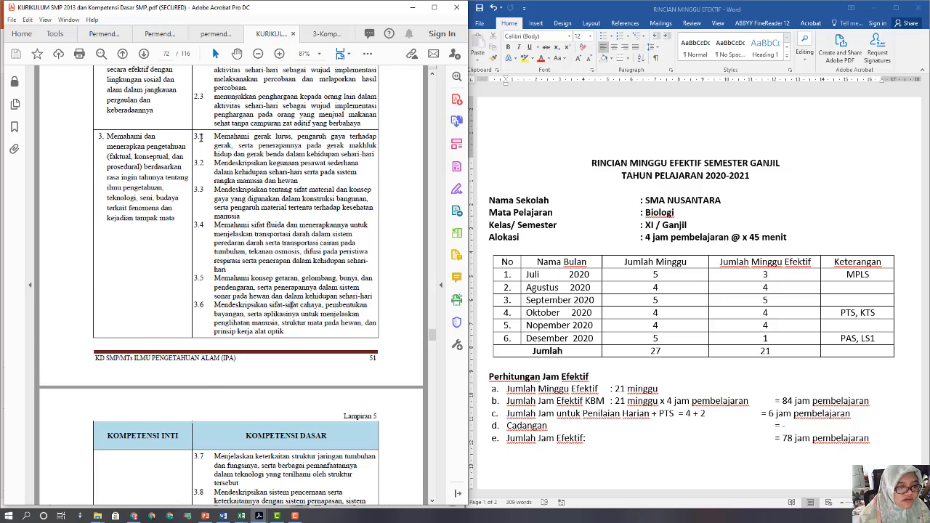
Review KD 3.7 to 3.15 and the skill competencies 4.1 to 4.11 under Kompetensi Inti 4.
{"action": "scroll", "coordinate": [236, 232], "scroll_direction": "down", "scroll_amount": 10}
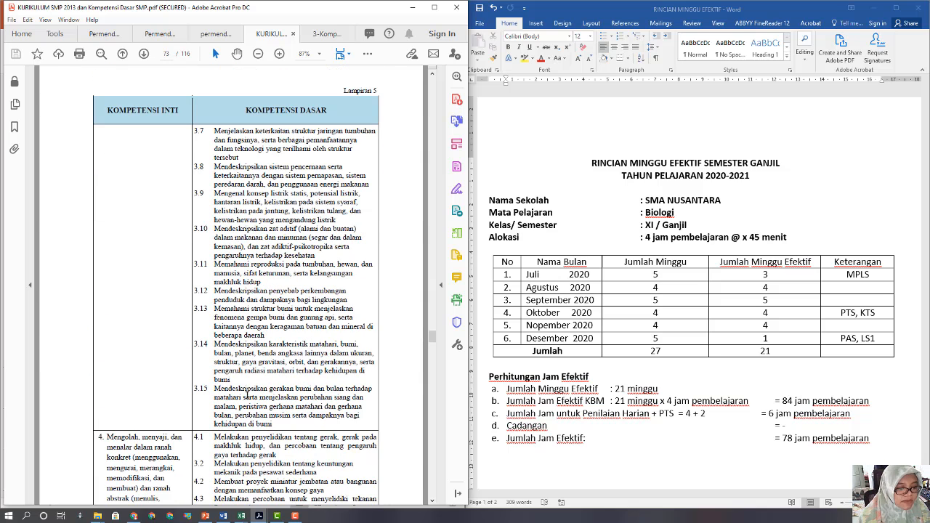
{"action": "scroll", "coordinate": [213, 385], "scroll_direction": "down", "scroll_amount": 4}
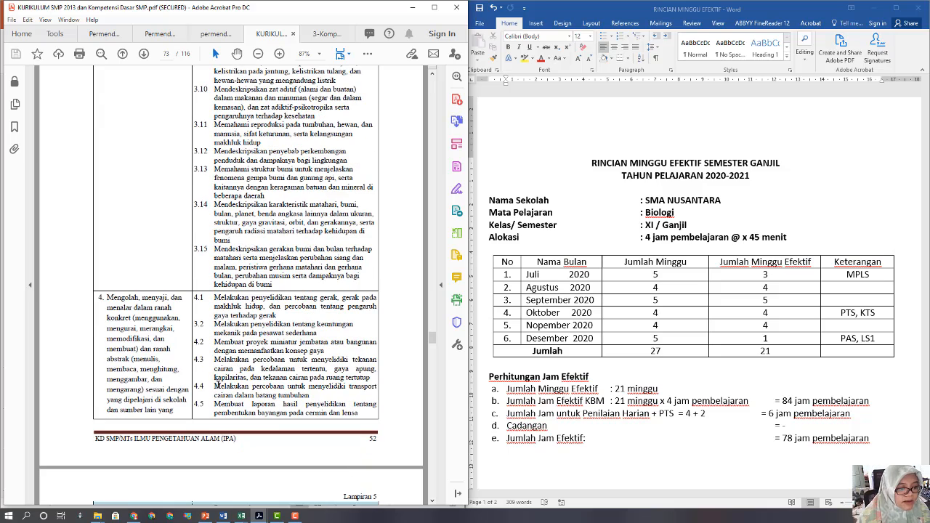
{"action": "scroll", "coordinate": [219, 313], "scroll_direction": "down", "scroll_amount": 10}
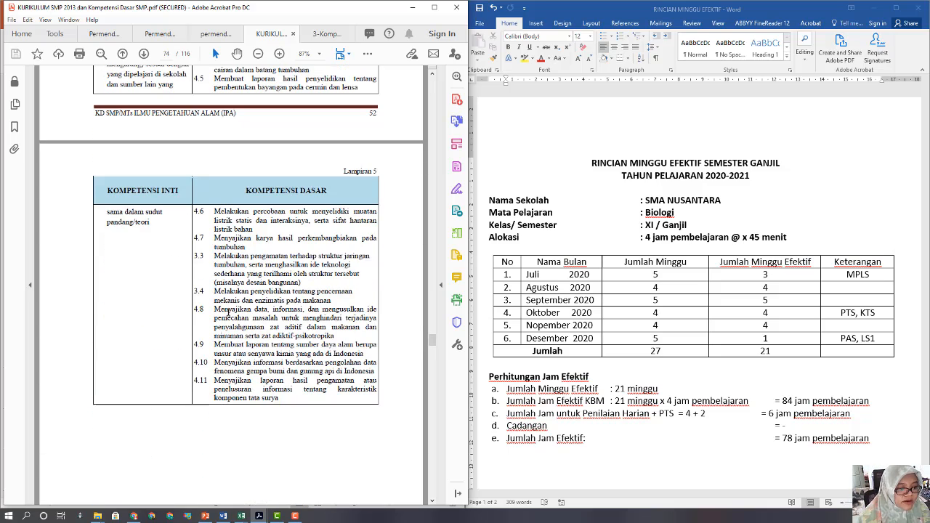
{"action": "scroll", "coordinate": [245, 219], "scroll_direction": "up", "scroll_amount": 6}
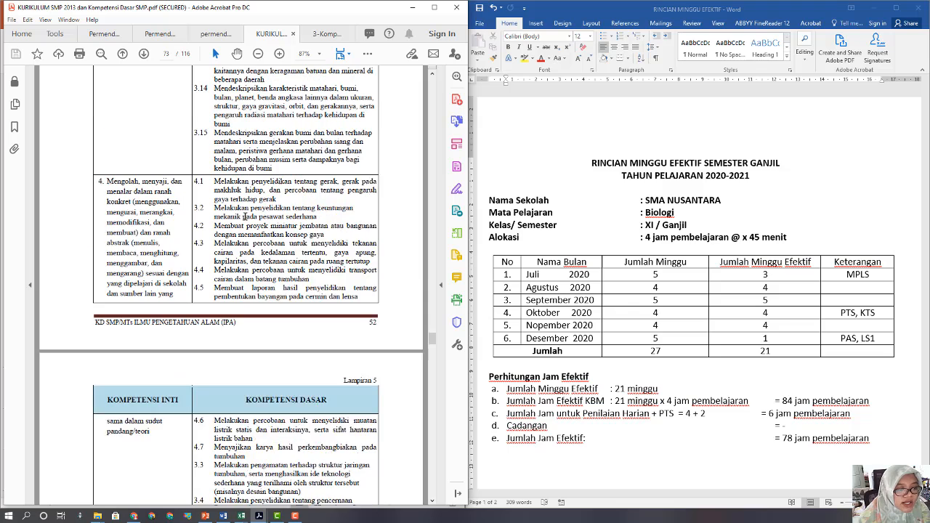
{"action": "scroll", "coordinate": [245, 217], "scroll_direction": "up", "scroll_amount": 1}
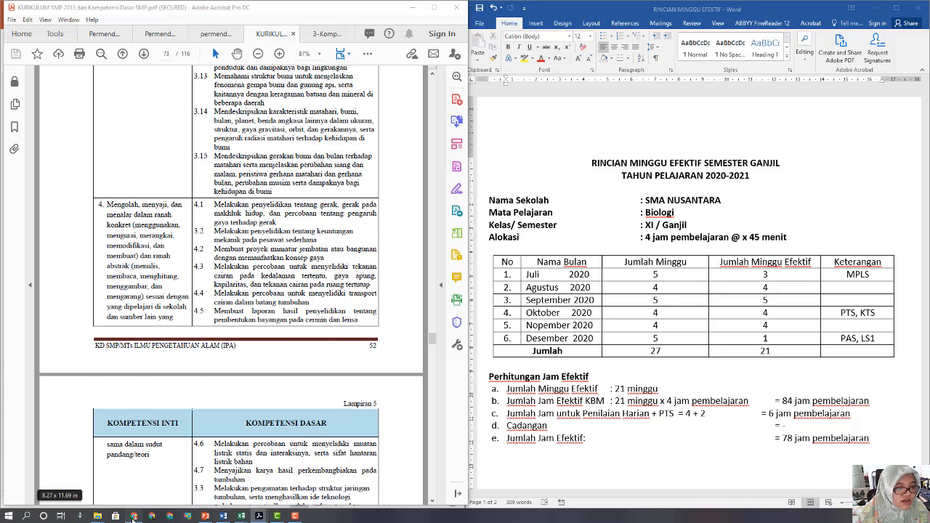
Switch to Chrome and search Google in a new tab for "bse ipa kelas 8 kurikulum 2013 revisi 2018".
{"action": "left_click", "coordinate": [134, 516]}
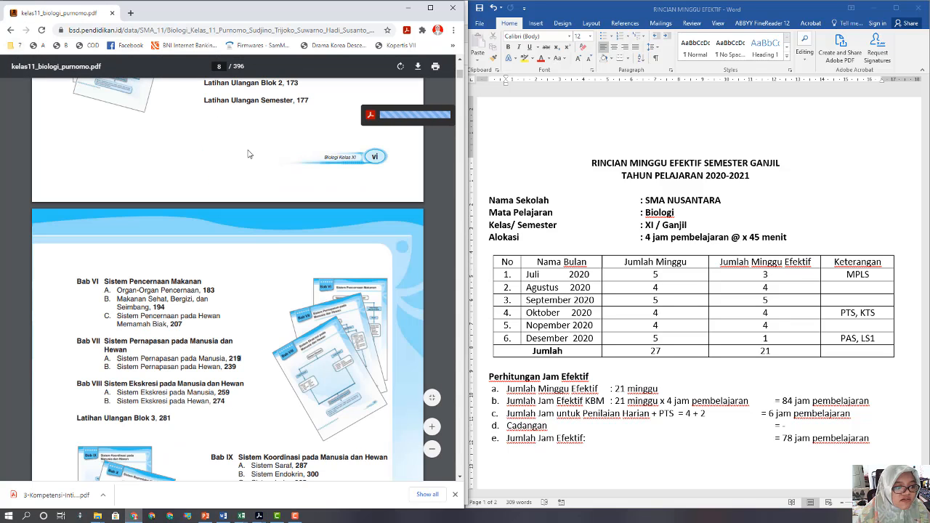
{"action": "scroll", "coordinate": [222, 264], "scroll_direction": "up", "scroll_amount": 1}
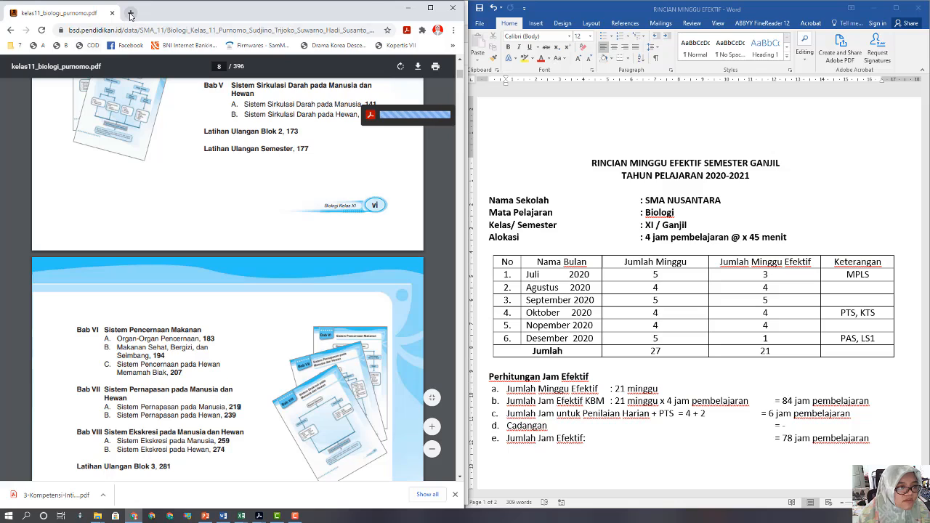
{"action": "left_click", "coordinate": [130, 13]}
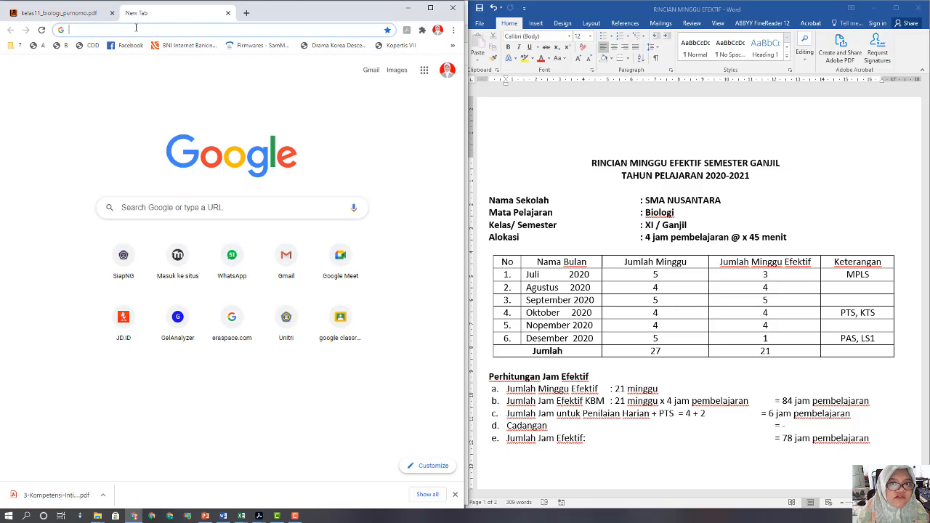
{"action": "left_click", "coordinate": [135, 29]}
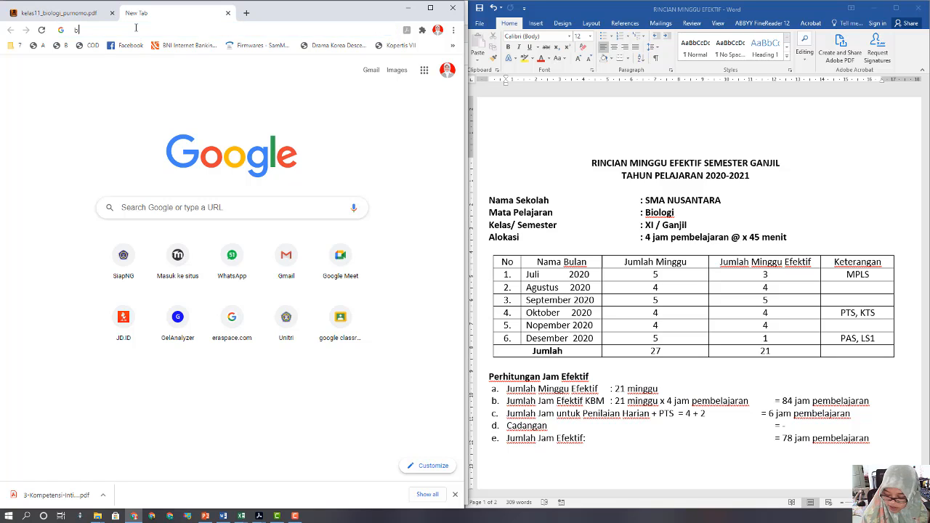
{"action": "type", "text": "bse"}
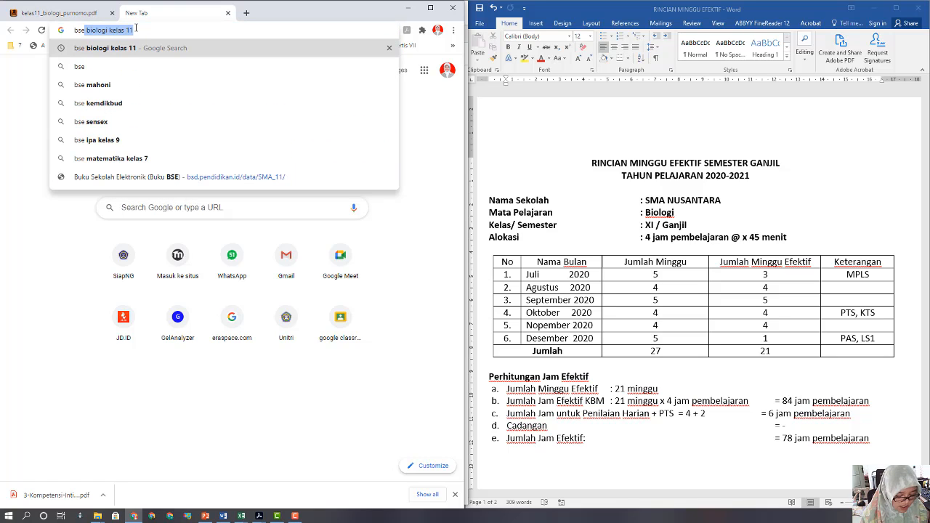
{"action": "type", "text": " ipa kelas "}
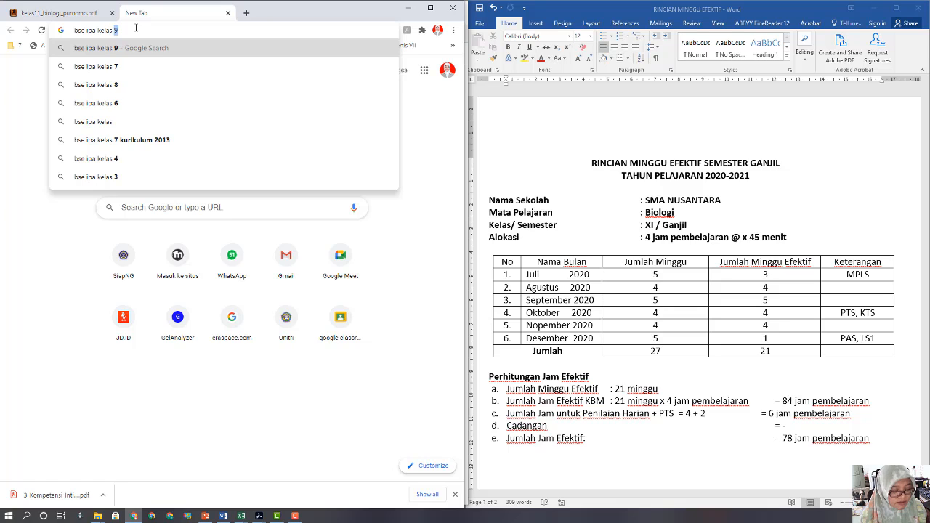
{"action": "type", "text": "8"}
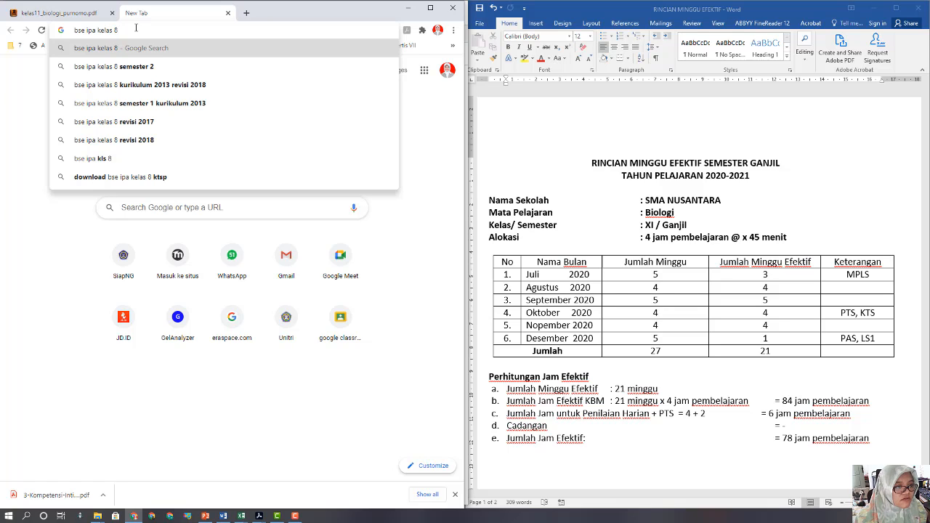
{"action": "left_click", "coordinate": [162, 87]}
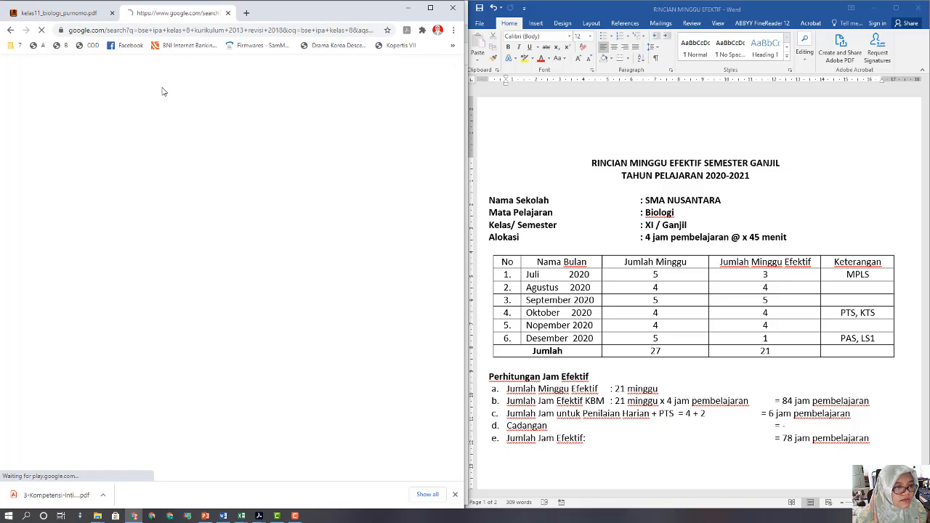
Open the bsd.pendidikan.id Buku Sekolah Elektronik result in a new tab and dismiss its advertisement.
{"action": "right_click", "coordinate": [209, 155]}
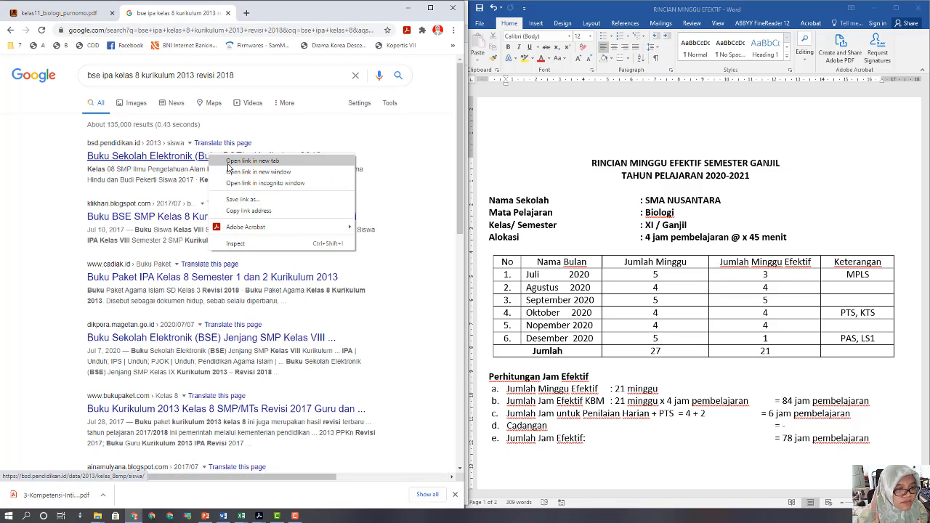
{"action": "left_click", "coordinate": [228, 166]}
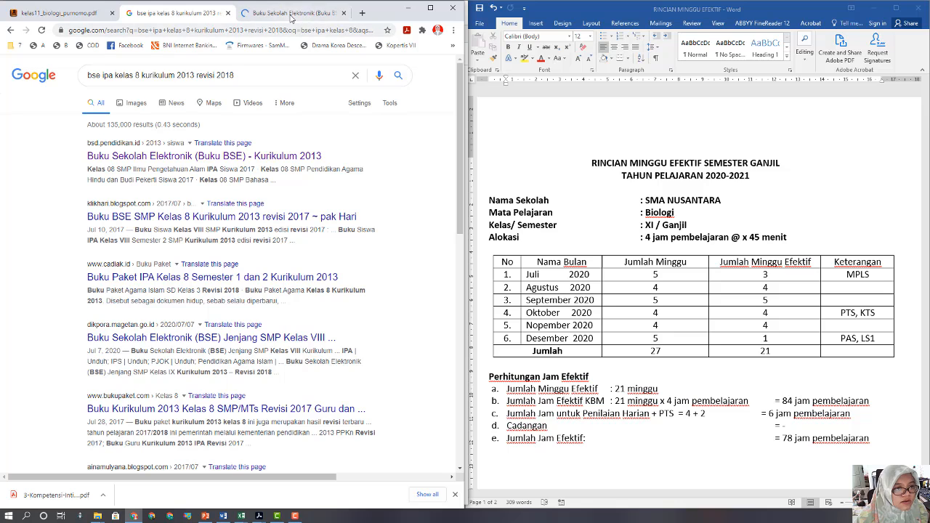
{"action": "left_click", "coordinate": [290, 14]}
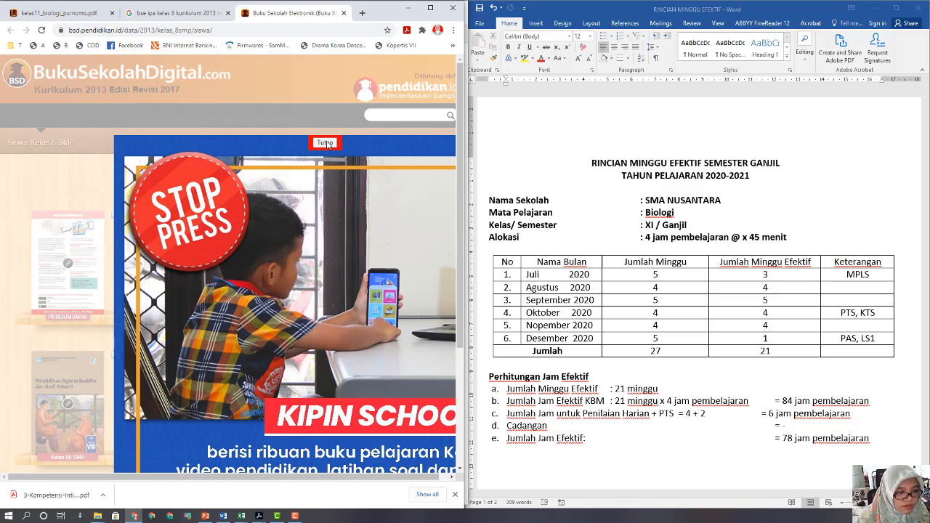
{"action": "left_click", "coordinate": [325, 142]}
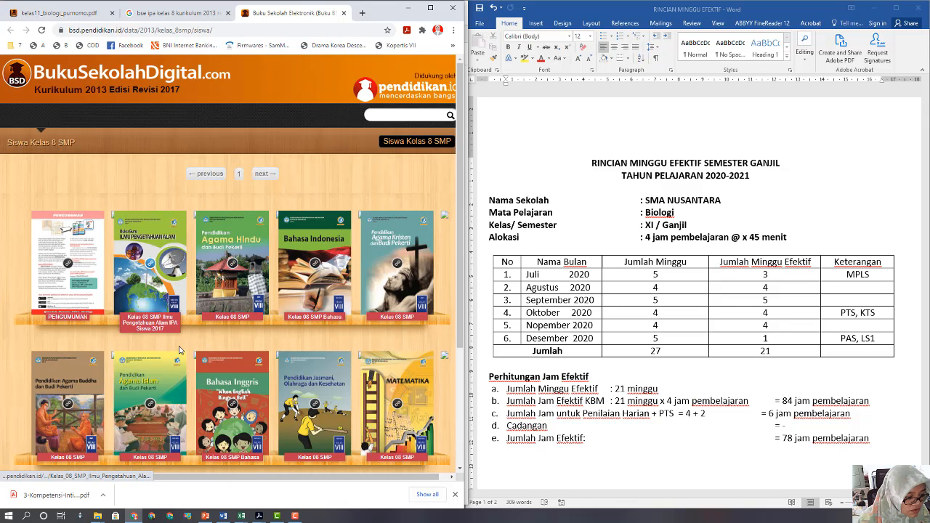
Open the Kelas 08 SMP Ilmu Pengetahuan Alam IPA S2 Siswa 2017 book from the class 8 shelf.
{"action": "scroll", "coordinate": [340, 414], "scroll_direction": "down", "scroll_amount": 3}
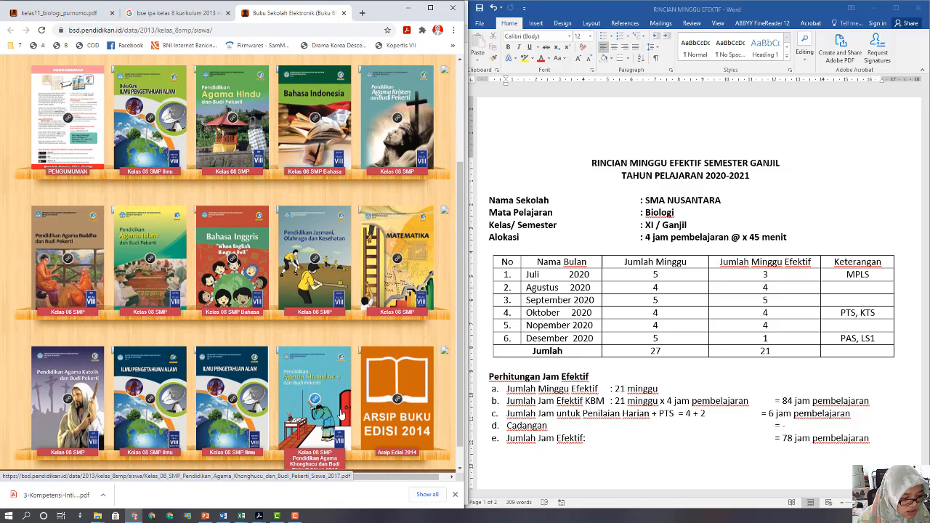
{"action": "scroll", "coordinate": [340, 414], "scroll_direction": "down", "scroll_amount": 1}
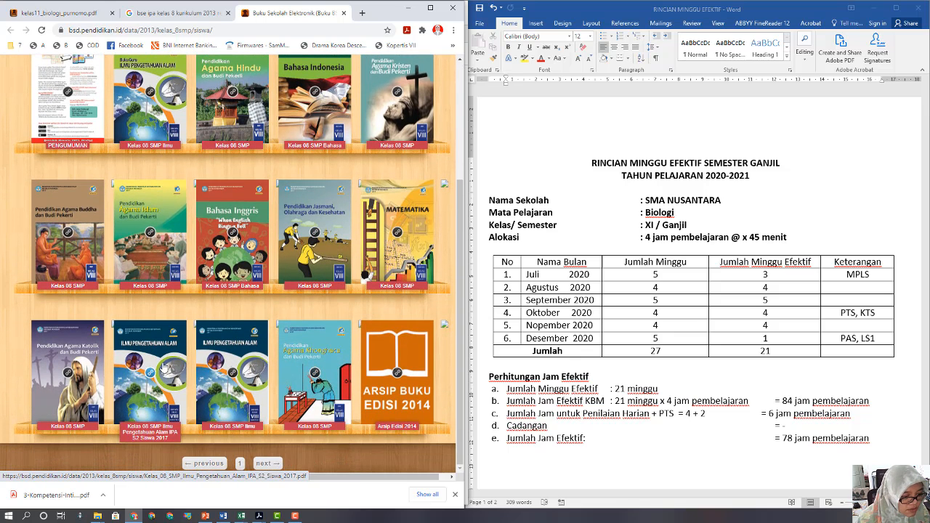
{"action": "left_click", "coordinate": [166, 367]}
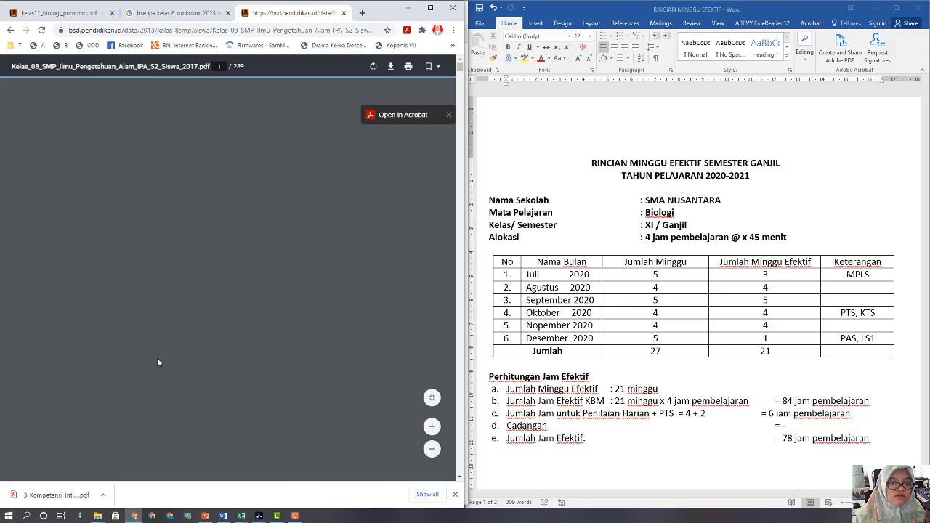
Review the IPA student book's Daftar Isi from Bab 7 to Bab 11, including the subtopics of each chapter.
{"action": "scroll", "coordinate": [156, 336], "scroll_direction": "down", "scroll_amount": 5}
{"action": "scroll", "coordinate": [155, 337], "scroll_direction": "down", "scroll_amount": 15}
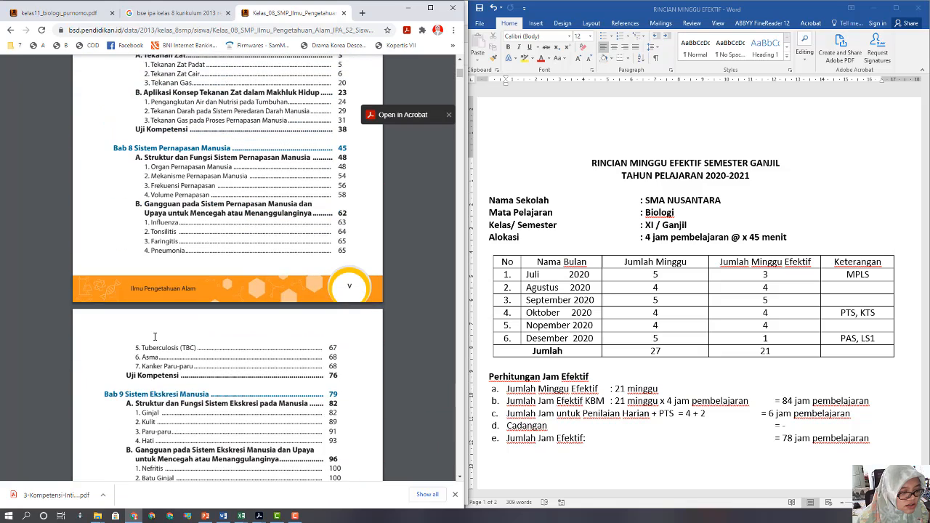
{"action": "scroll", "coordinate": [155, 337], "scroll_direction": "down", "scroll_amount": 3}
{"action": "scroll", "coordinate": [154, 336], "scroll_direction": "down", "scroll_amount": 4}
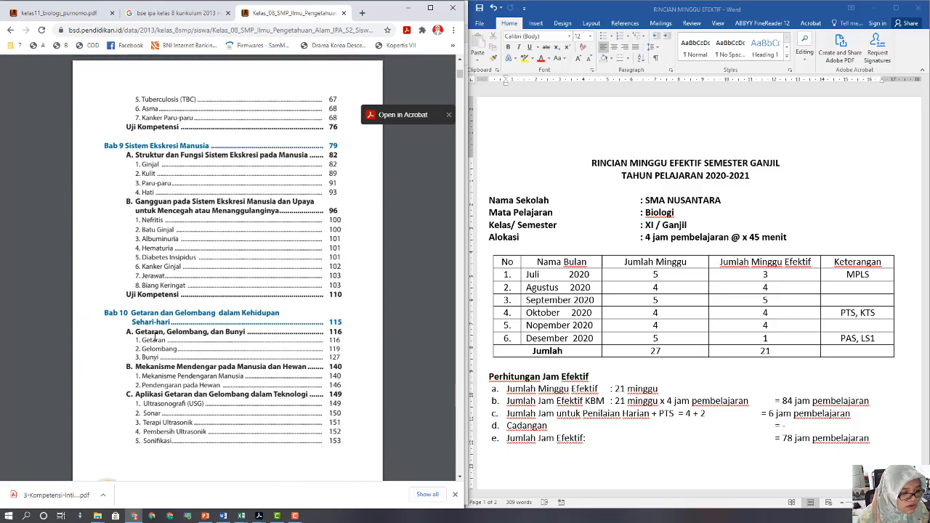
{"action": "scroll", "coordinate": [155, 337], "scroll_direction": "down", "scroll_amount": 2}
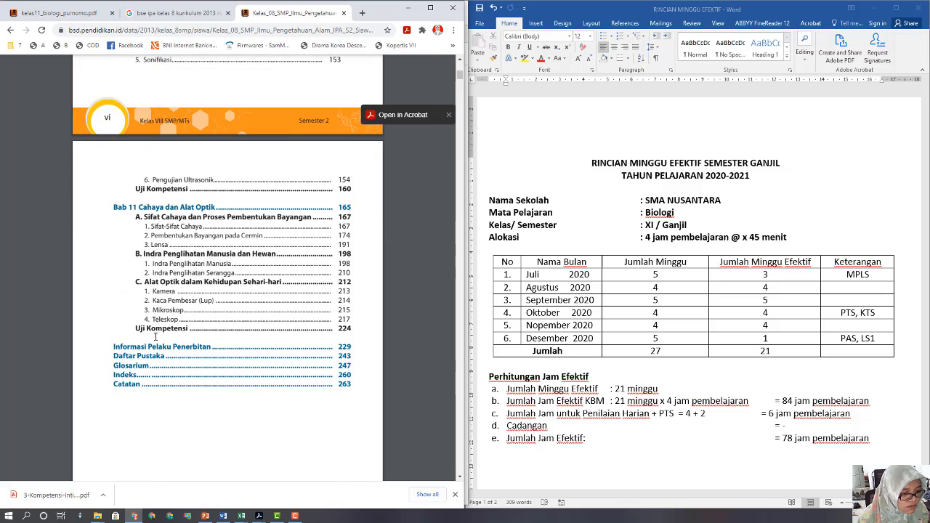
{"action": "scroll", "coordinate": [155, 337], "scroll_direction": "up", "scroll_amount": 4}
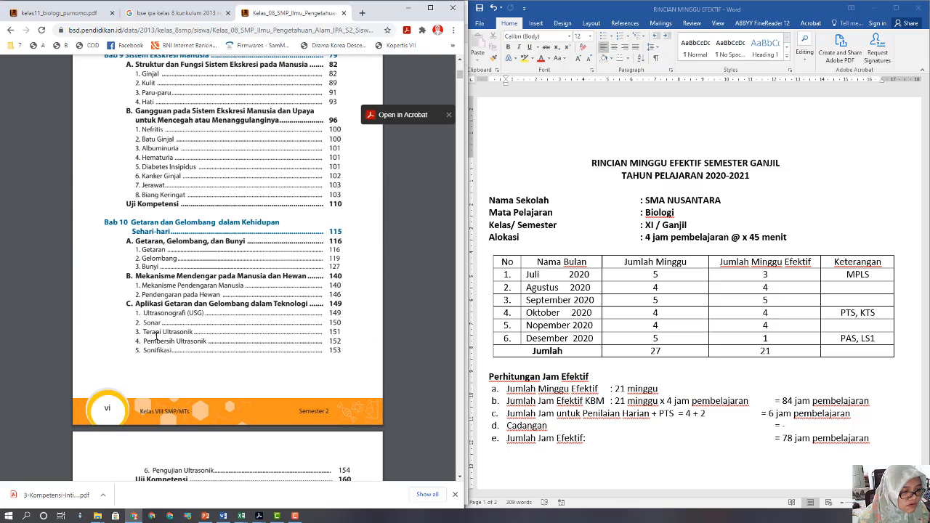
{"action": "scroll", "coordinate": [156, 335], "scroll_direction": "up", "scroll_amount": 6}
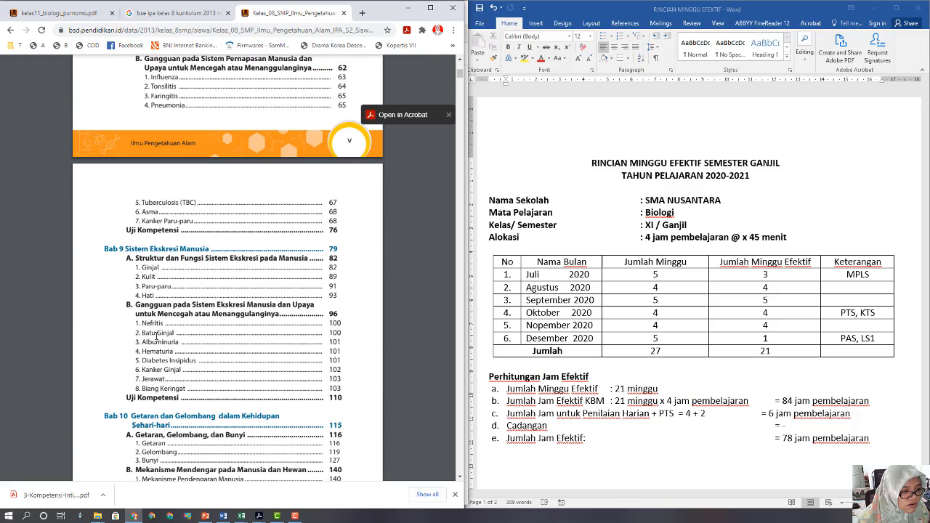
{"action": "scroll", "coordinate": [156, 335], "scroll_direction": "up", "scroll_amount": 1}
{"action": "scroll", "coordinate": [156, 335], "scroll_direction": "down", "scroll_amount": 4}
{"action": "scroll", "coordinate": [156, 336], "scroll_direction": "up", "scroll_amount": 9}
{"action": "scroll", "coordinate": [156, 336], "scroll_direction": "down", "scroll_amount": 4}
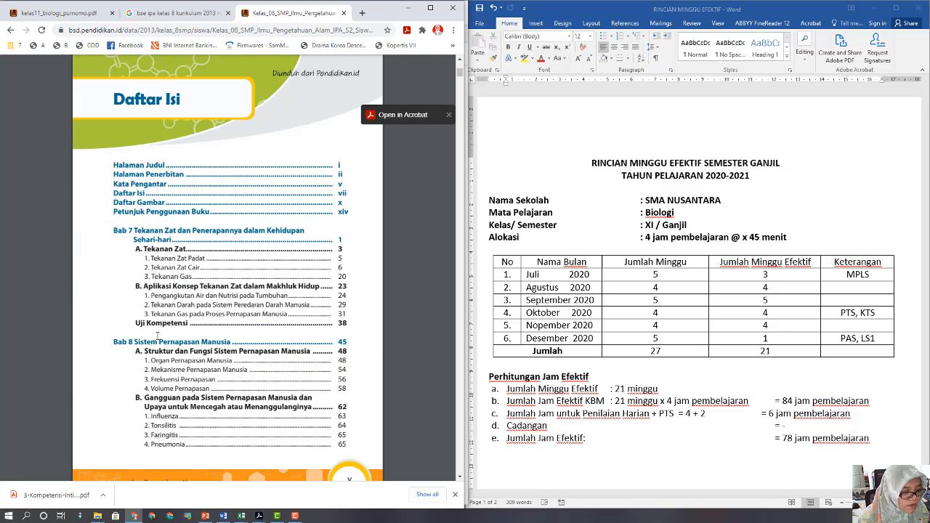
Return to the front cover of the IPA book to check its class and semester.
{"action": "scroll", "coordinate": [172, 339], "scroll_direction": "up", "scroll_amount": 12}
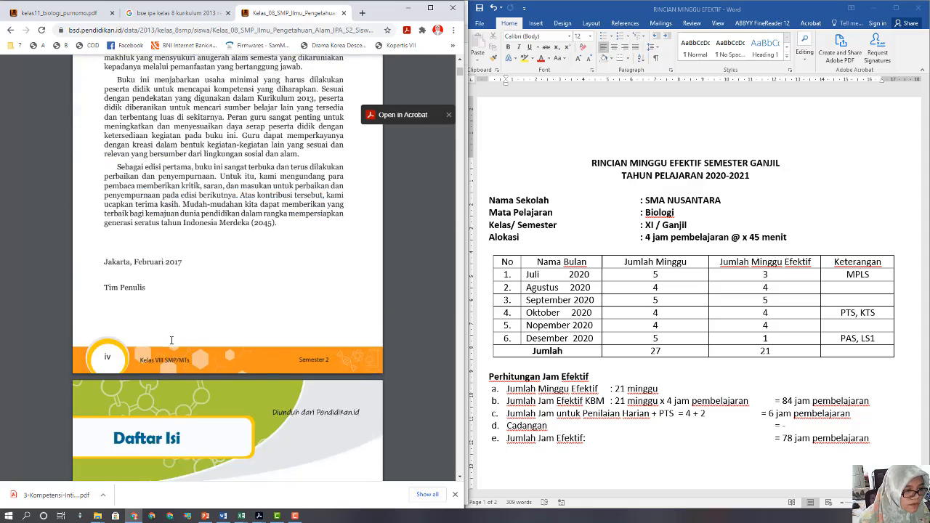
{"action": "scroll", "coordinate": [171, 339], "scroll_direction": "up", "scroll_amount": 6}
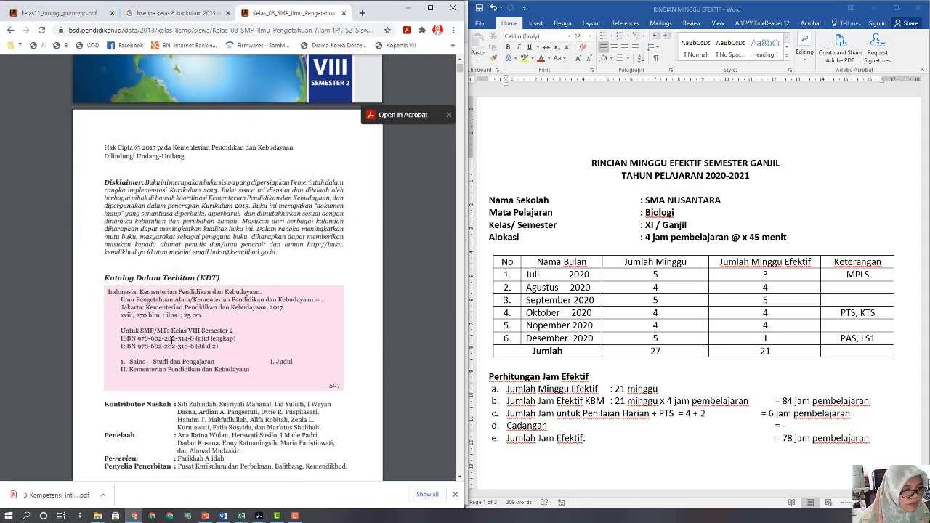
{"action": "scroll", "coordinate": [172, 339], "scroll_direction": "up", "scroll_amount": 3}
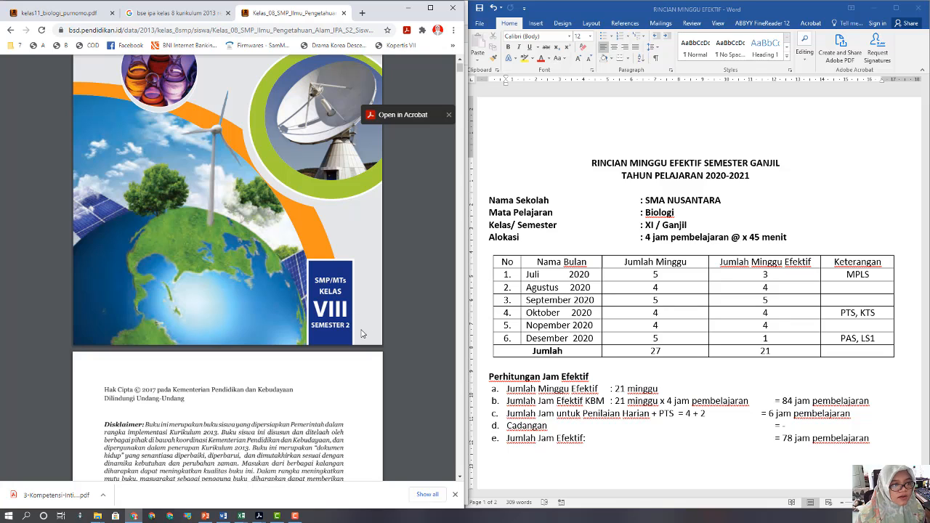
Return to the Daftar Isi of the IPA student book, showing the subtopics of Bab 7 and Bab 8.
{"action": "left_click", "coordinate": [162, 16]}
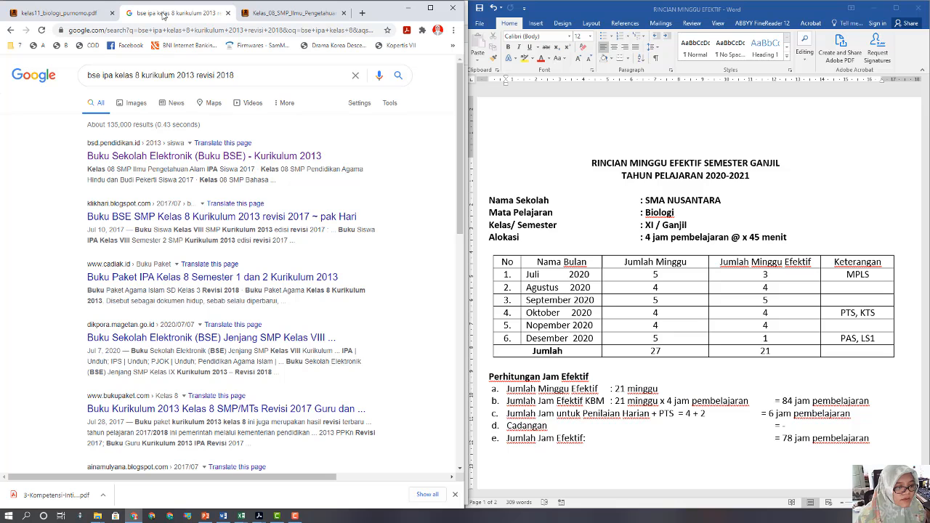
{"action": "left_click", "coordinate": [302, 22]}
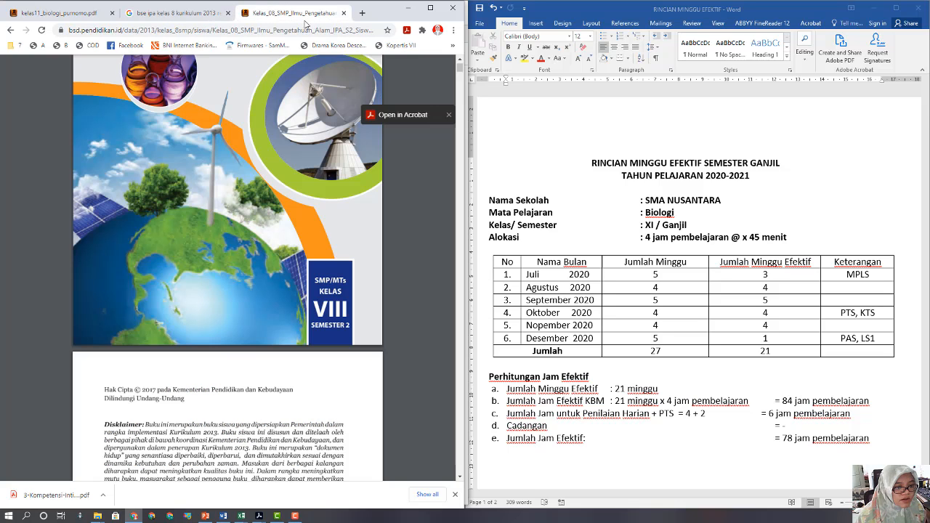
{"action": "scroll", "coordinate": [315, 333], "scroll_direction": "down", "scroll_amount": 7}
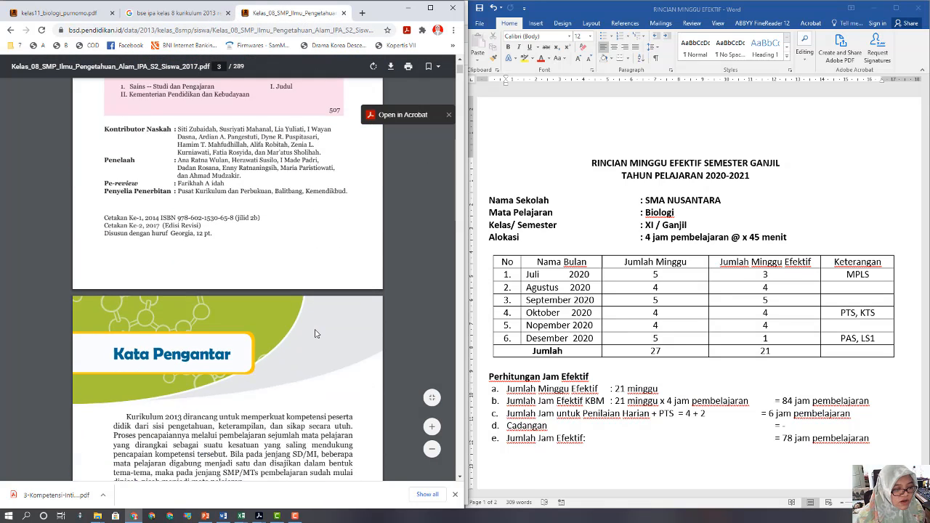
{"action": "scroll", "coordinate": [315, 334], "scroll_direction": "down", "scroll_amount": 12}
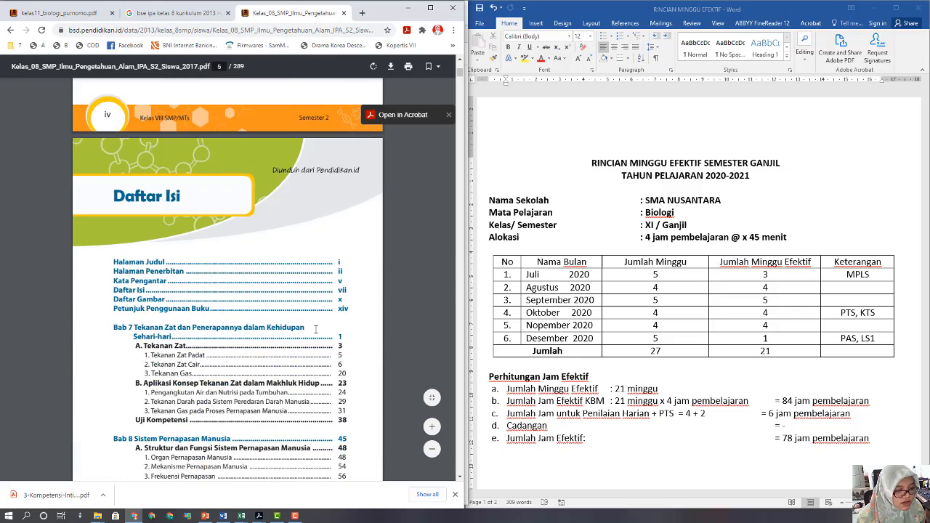
{"action": "scroll", "coordinate": [315, 329], "scroll_direction": "down", "scroll_amount": 3}
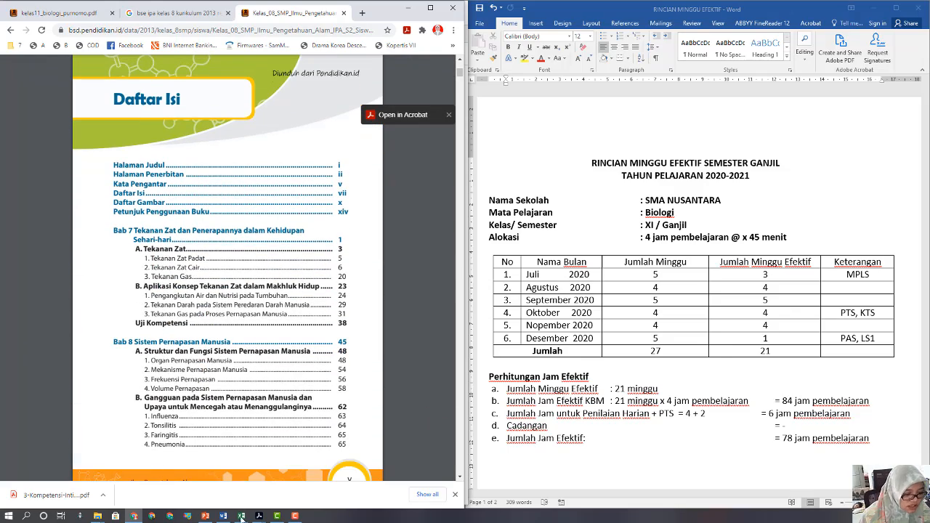
Switch to the KURIKULUM SMP 2013 dan Kompetensi Dasar SMP PDF in Acrobat and find the start of the Kelas VIII IPA competency table.
{"action": "mouse_move", "coordinate": [259, 517]}
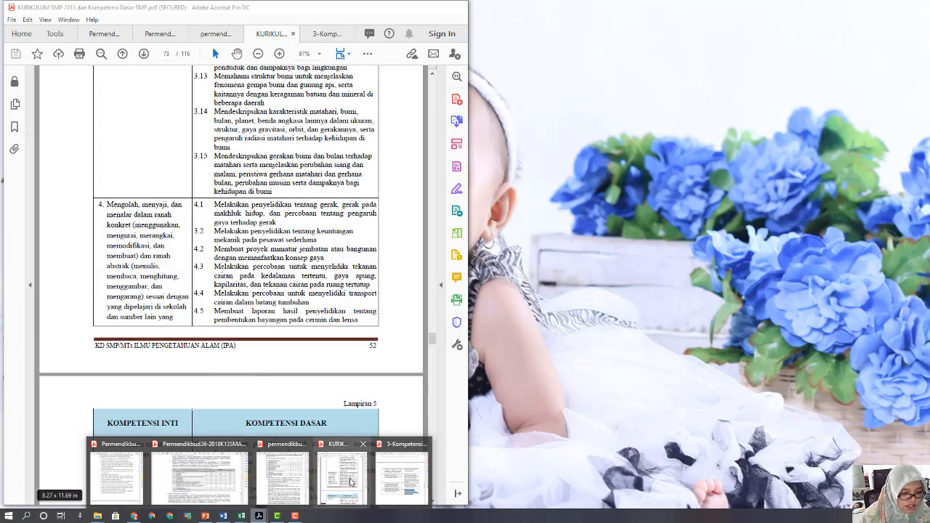
{"action": "left_click", "coordinate": [359, 482]}
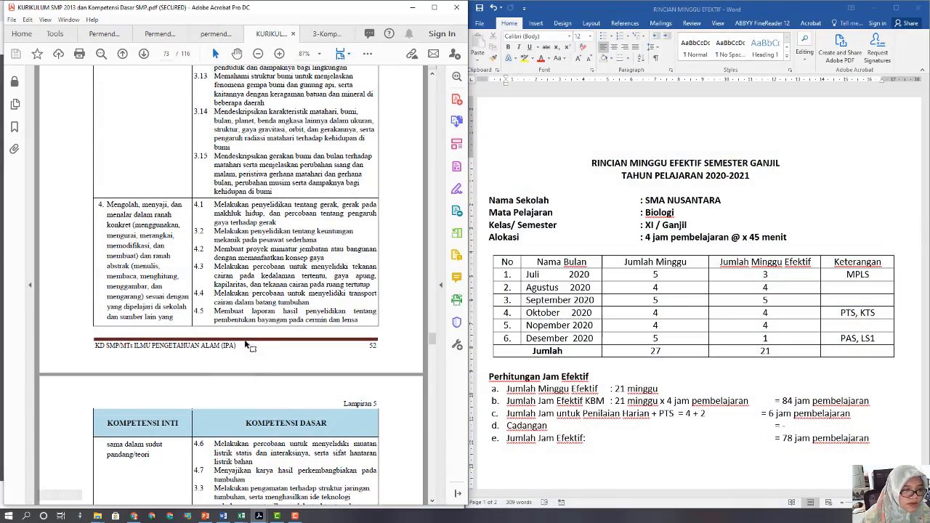
{"action": "scroll", "coordinate": [331, 462], "scroll_direction": "up", "scroll_amount": 10}
{"action": "scroll", "coordinate": [253, 329], "scroll_direction": "up", "scroll_amount": 5}
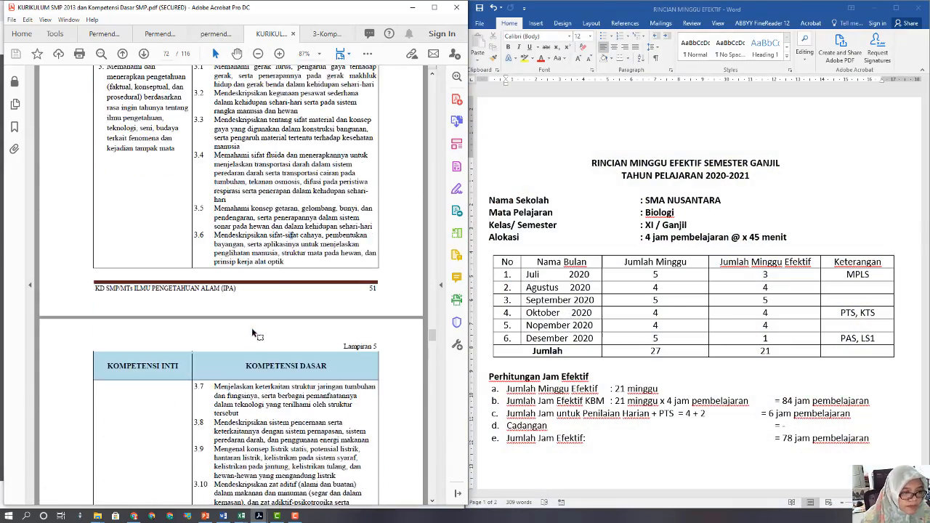
{"action": "scroll", "coordinate": [253, 329], "scroll_direction": "up", "scroll_amount": 7}
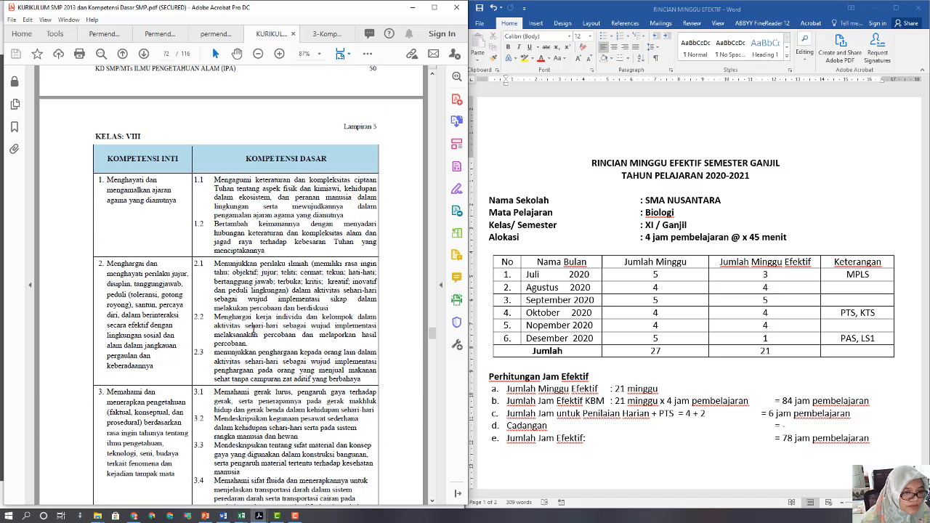
Read through the Kelas VIII IPA basic competencies from 3.1 to the end of the table, just before Kelas IX.
{"action": "scroll", "coordinate": [252, 327], "scroll_direction": "down", "scroll_amount": 6}
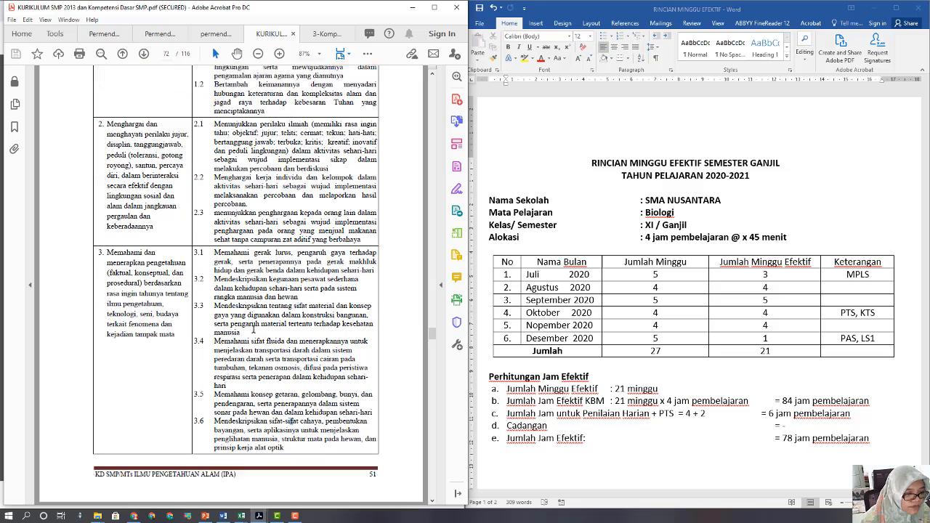
{"action": "scroll", "coordinate": [253, 328], "scroll_direction": "down", "scroll_amount": 4}
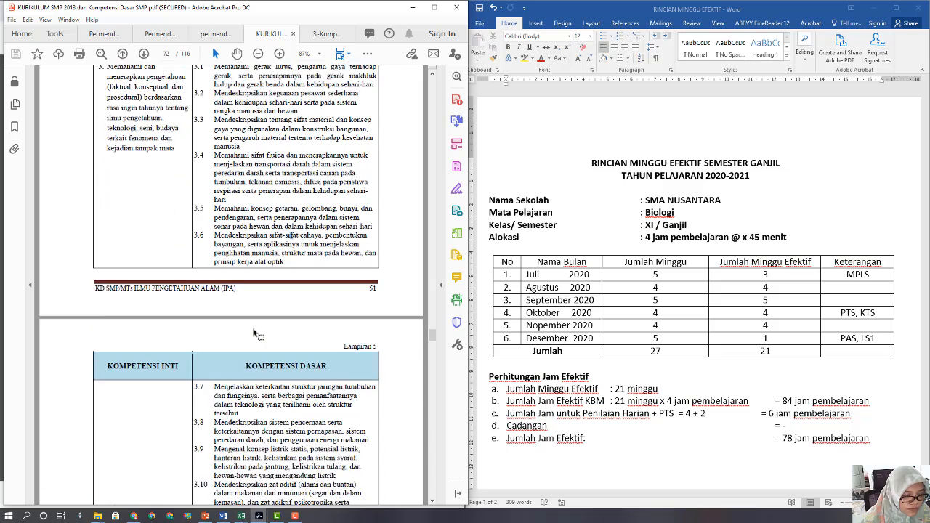
{"action": "scroll", "coordinate": [254, 332], "scroll_direction": "down", "scroll_amount": 2}
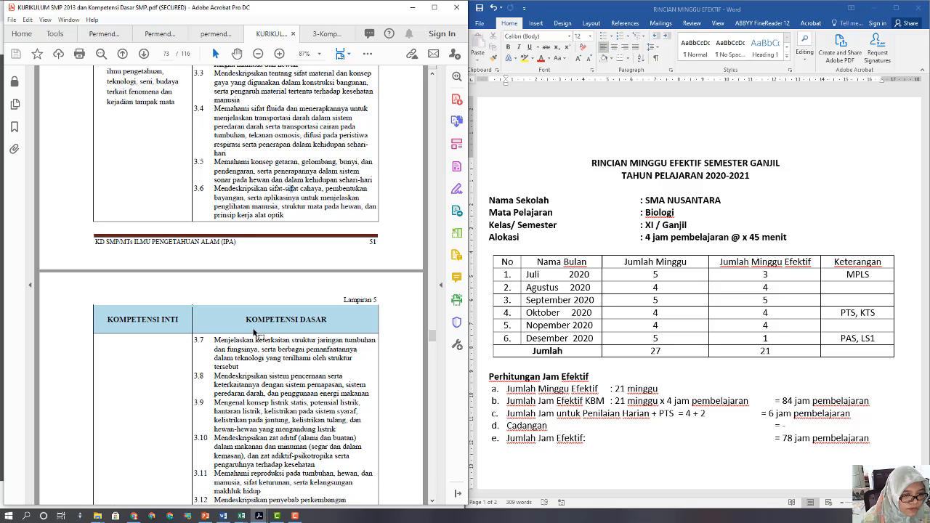
{"action": "scroll", "coordinate": [276, 240], "scroll_direction": "down", "scroll_amount": 3}
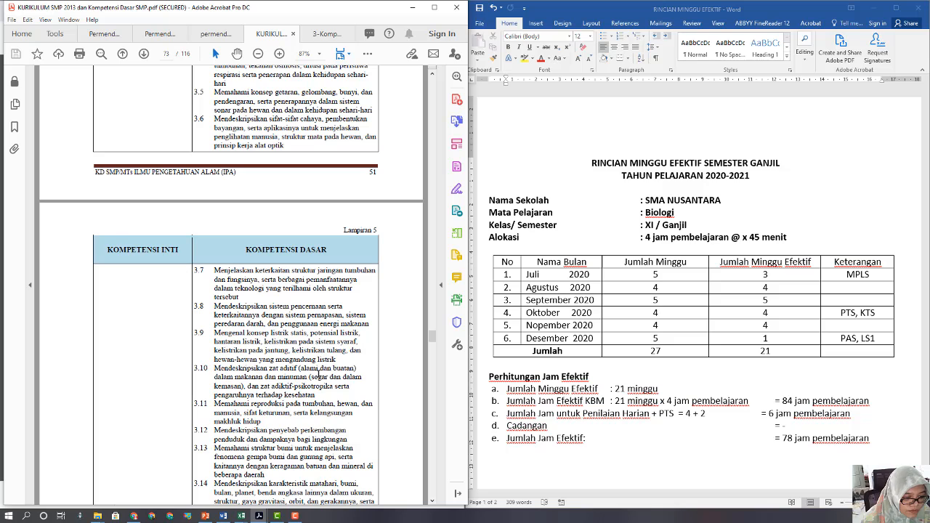
{"action": "scroll", "coordinate": [320, 383], "scroll_direction": "down", "scroll_amount": 20}
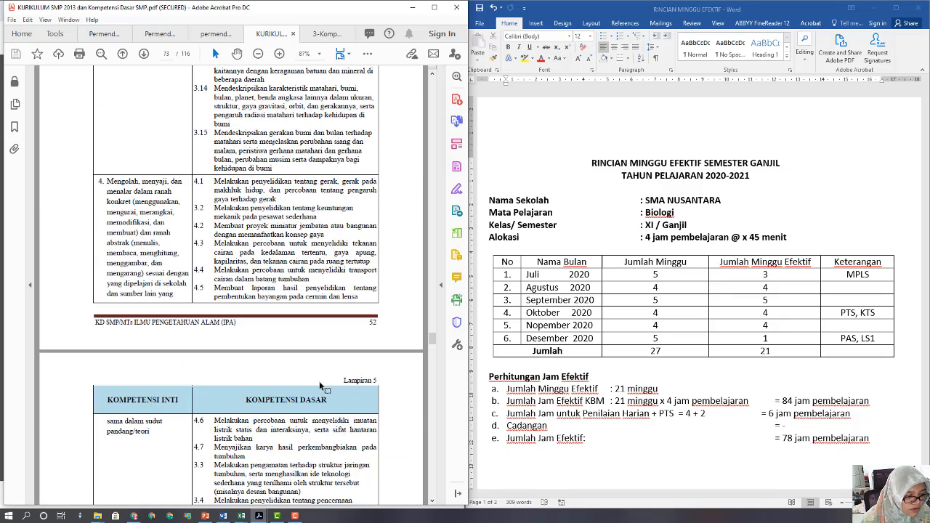
{"action": "scroll", "coordinate": [320, 387], "scroll_direction": "down", "scroll_amount": 7}
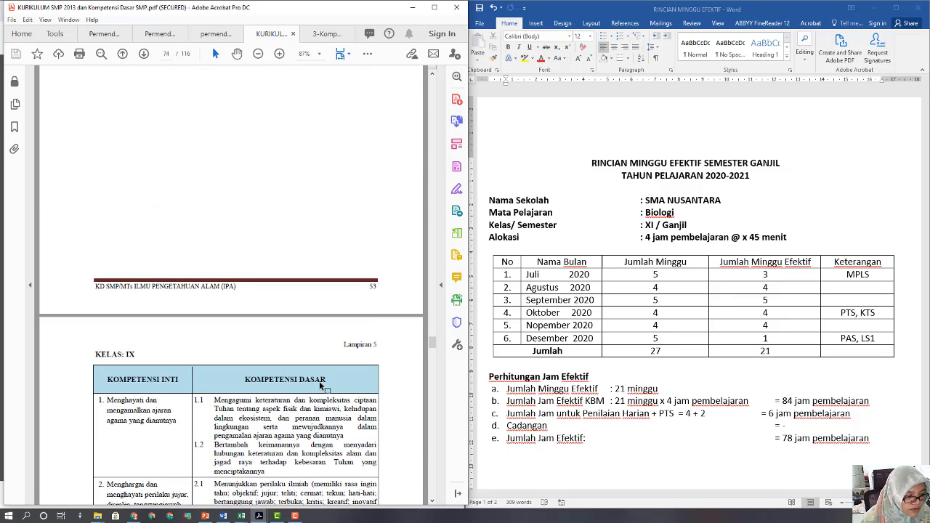
Review the Kelas VIII skill competencies under Kompetensi Inti 4, working back to knowledge competency 3.1.
{"action": "scroll", "coordinate": [320, 387], "scroll_direction": "up", "scroll_amount": 15}
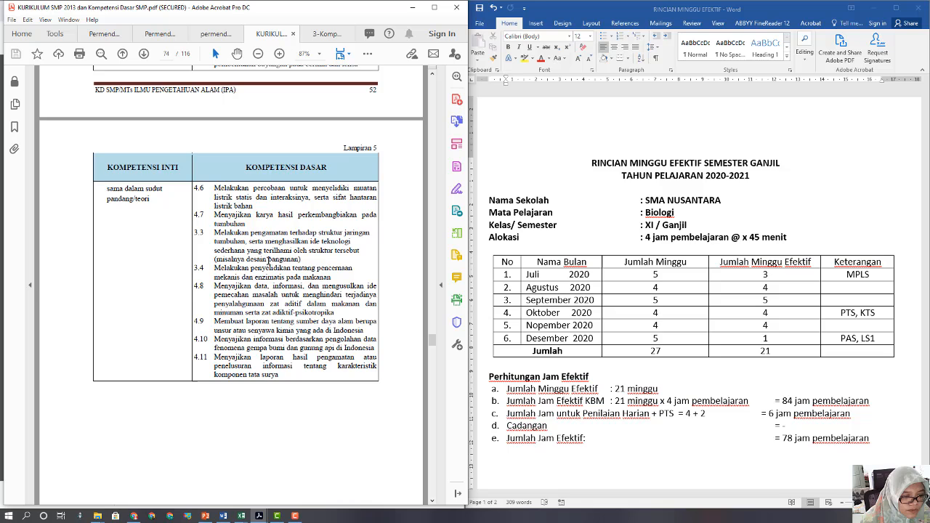
{"action": "scroll", "coordinate": [269, 262], "scroll_direction": "up", "scroll_amount": 4}
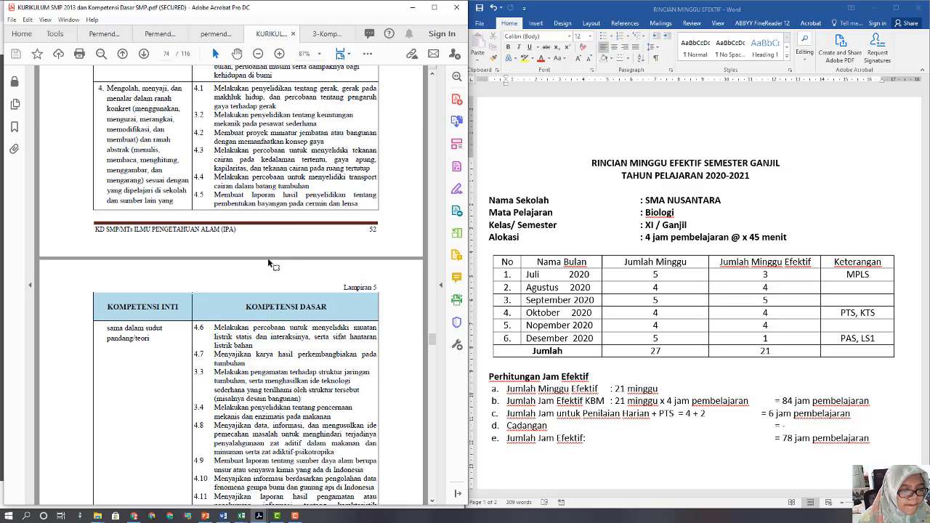
{"action": "scroll", "coordinate": [259, 222], "scroll_direction": "up", "scroll_amount": 6}
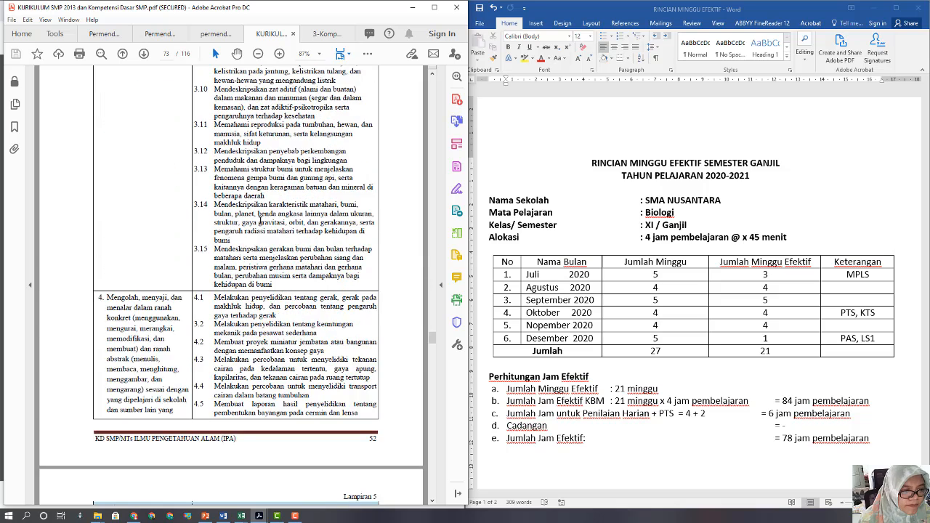
{"action": "scroll", "coordinate": [260, 221], "scroll_direction": "up", "scroll_amount": 6}
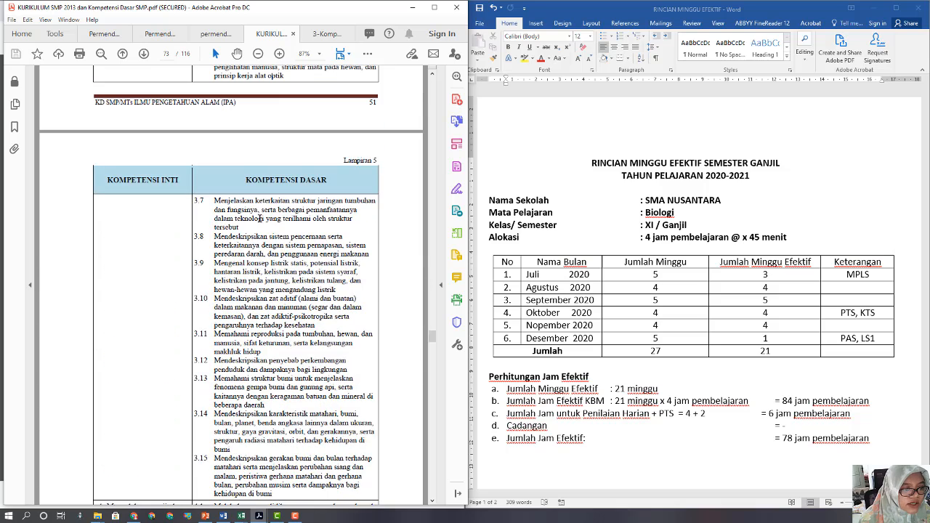
{"action": "scroll", "coordinate": [267, 250], "scroll_direction": "up", "scroll_amount": 2}
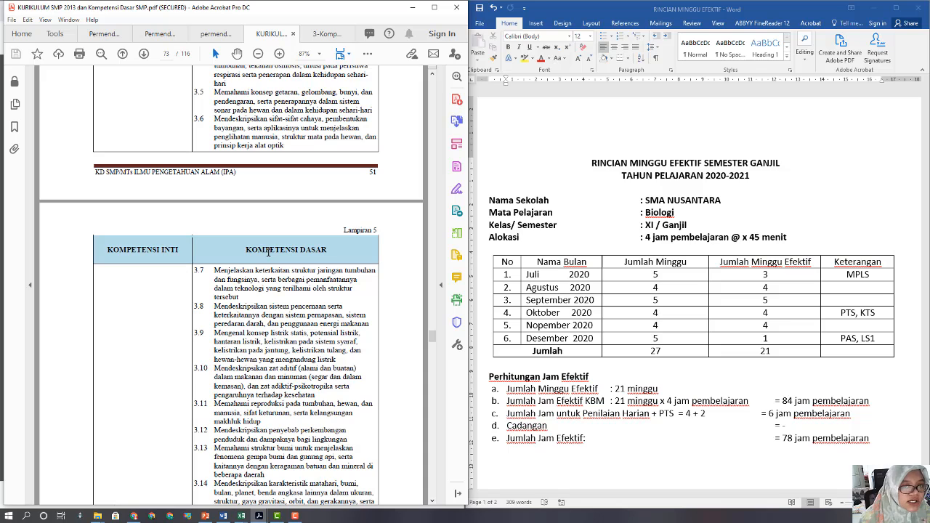
{"action": "scroll", "coordinate": [268, 251], "scroll_direction": "up", "scroll_amount": 5}
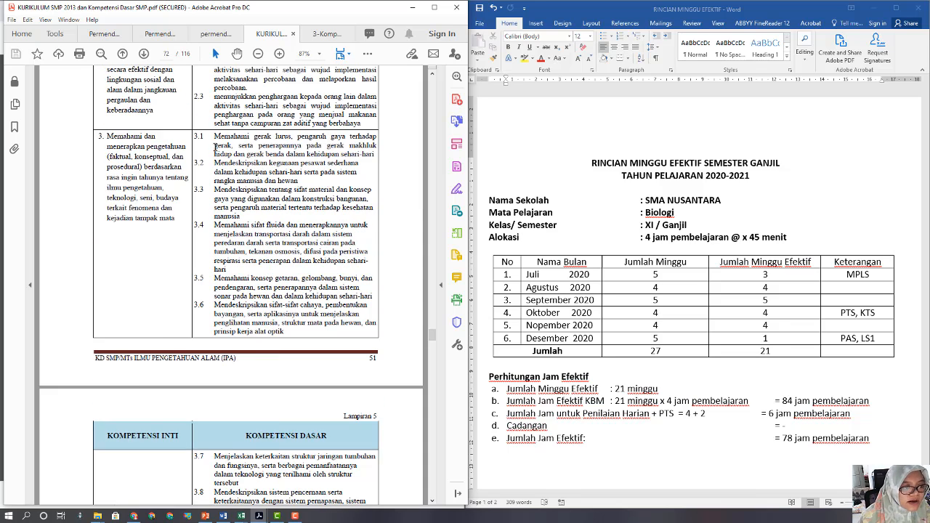
Compare the Kelas VIII knowledge competencies 3.1 to 3.15 with the skill competencies starting at 4.1.
{"action": "scroll", "coordinate": [229, 305], "scroll_direction": "down", "scroll_amount": 4}
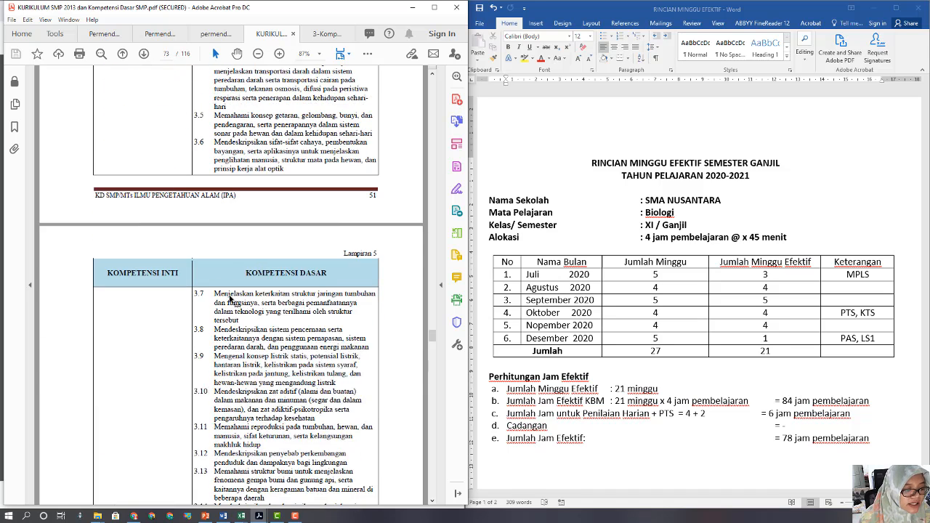
{"action": "scroll", "coordinate": [230, 298], "scroll_direction": "down", "scroll_amount": 7}
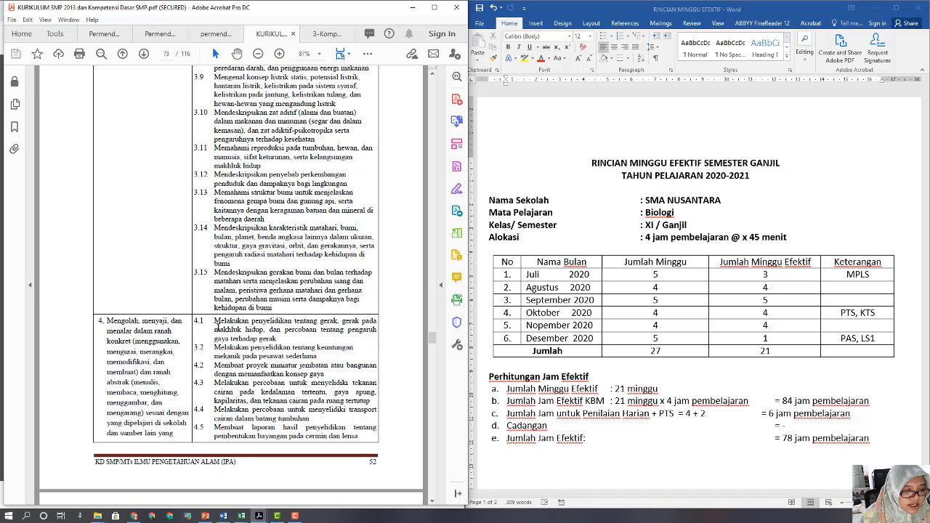
{"action": "scroll", "coordinate": [276, 295], "scroll_direction": "up", "scroll_amount": 9}
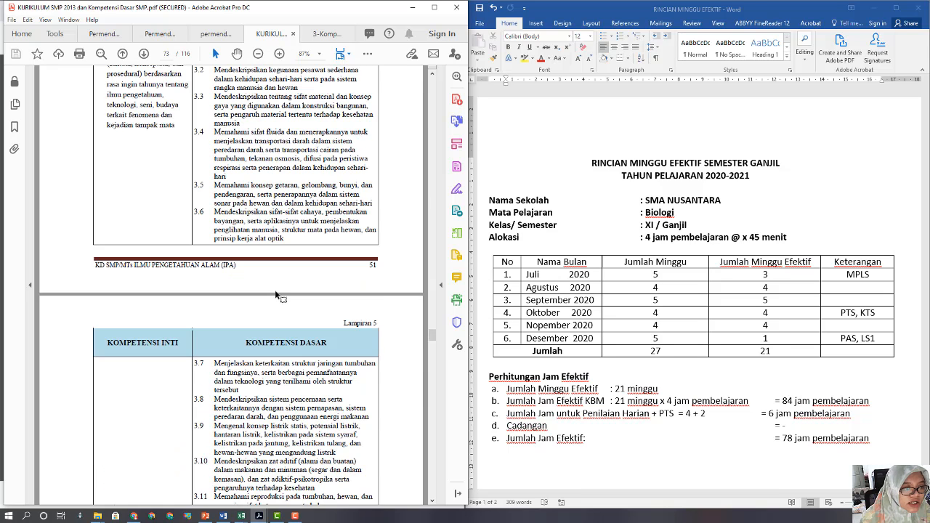
{"action": "scroll", "coordinate": [276, 295], "scroll_direction": "up", "scroll_amount": 3}
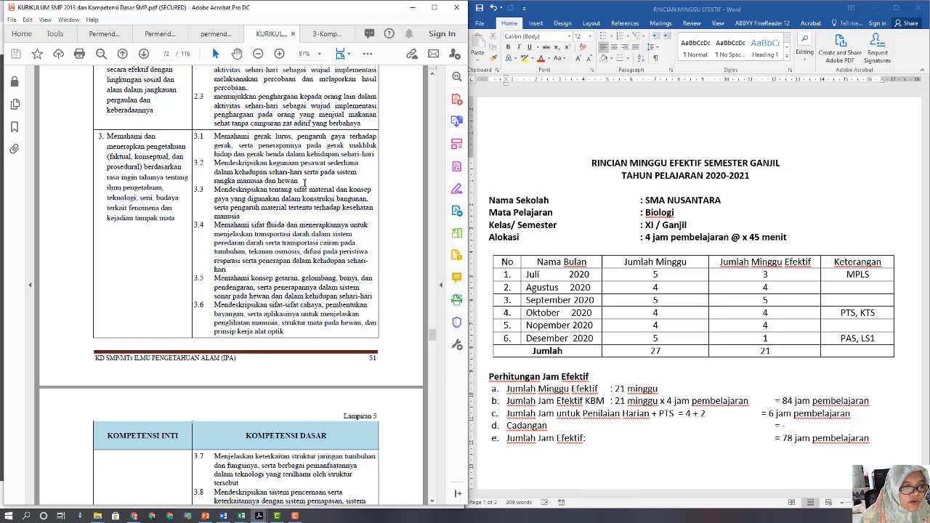
{"action": "scroll", "coordinate": [273, 213], "scroll_direction": "down", "scroll_amount": 5}
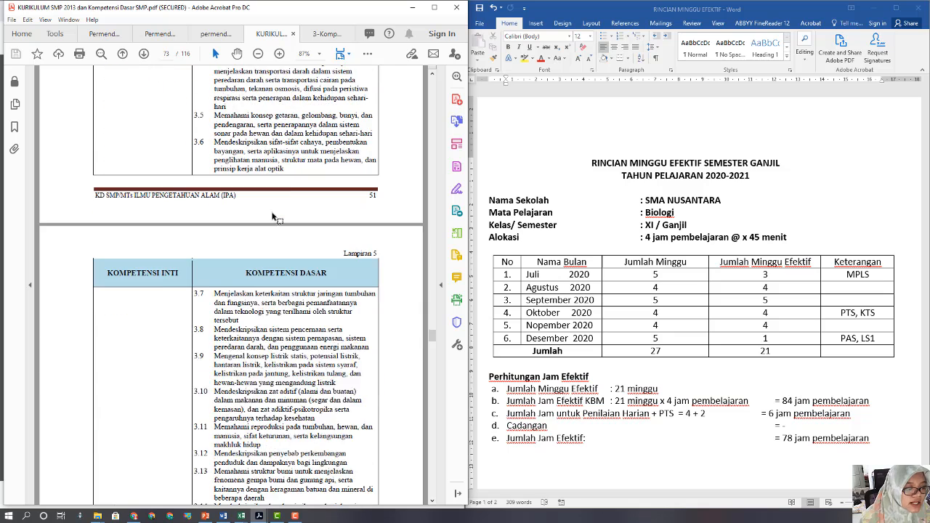
{"action": "scroll", "coordinate": [273, 213], "scroll_direction": "down", "scroll_amount": 3}
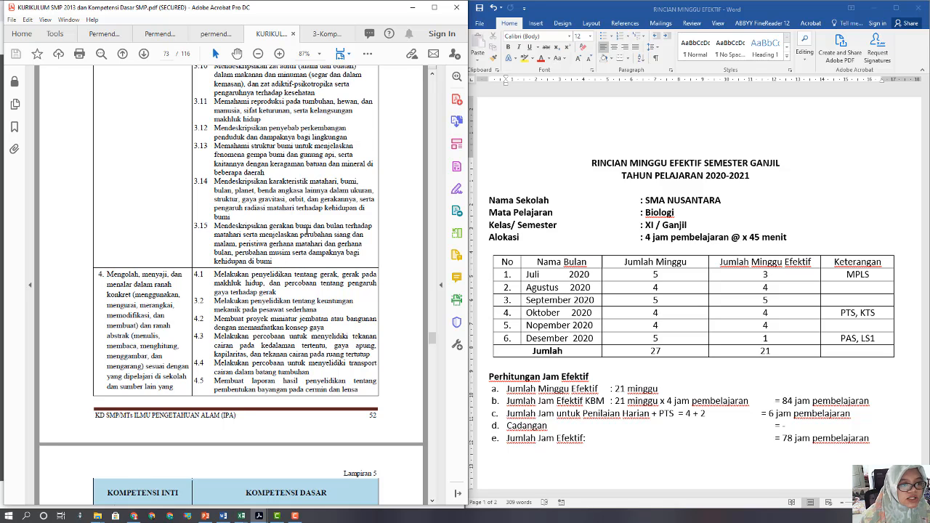
{"action": "scroll", "coordinate": [292, 213], "scroll_direction": "up", "scroll_amount": 3}
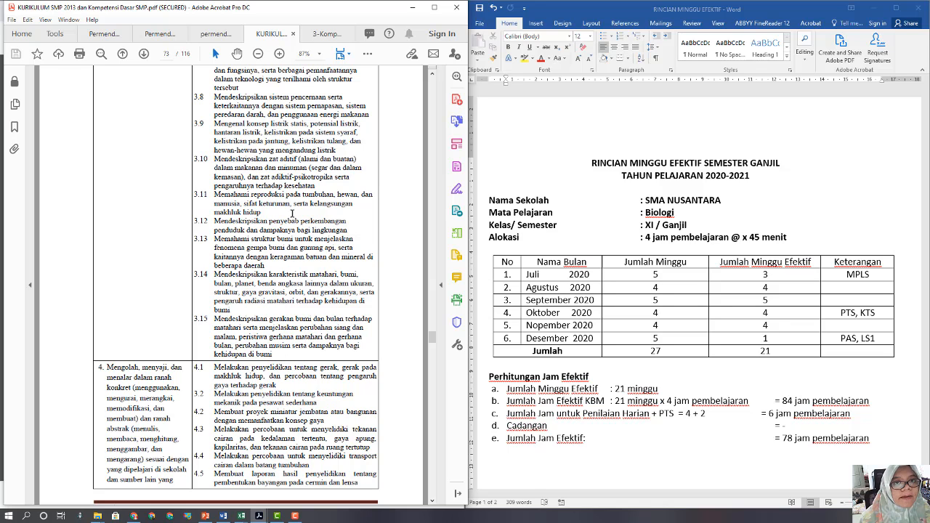
{"action": "scroll", "coordinate": [272, 205], "scroll_direction": "up", "scroll_amount": 3}
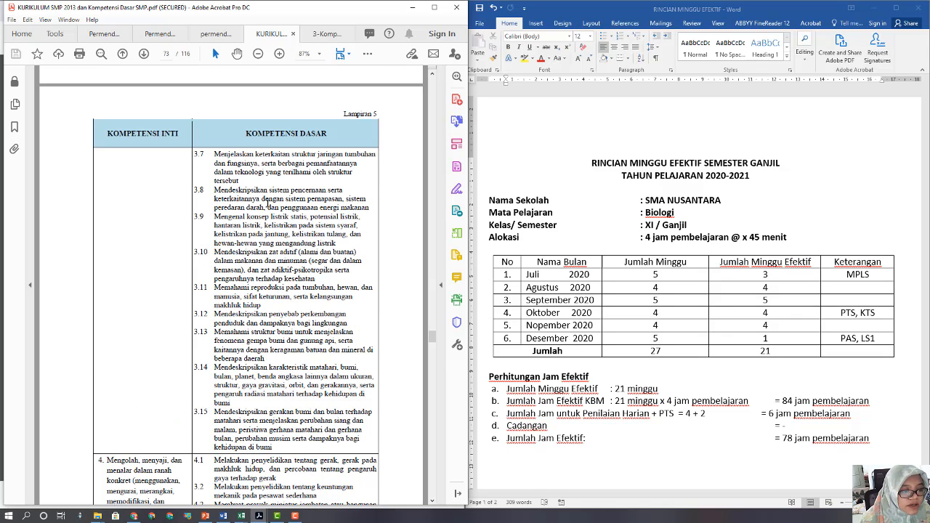
{"action": "scroll", "coordinate": [261, 226], "scroll_direction": "up", "scroll_amount": 5}
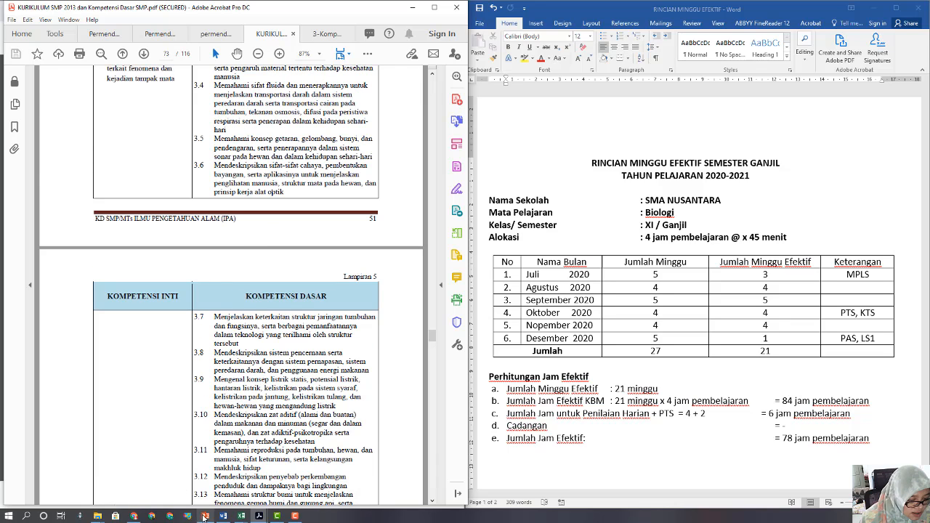
Check the IPA book's Daftar Isi against the Kelas VIII competencies 3.1 to 3.9 in the Kompetensi Dasar PDF.
{"action": "left_click", "coordinate": [136, 516]}
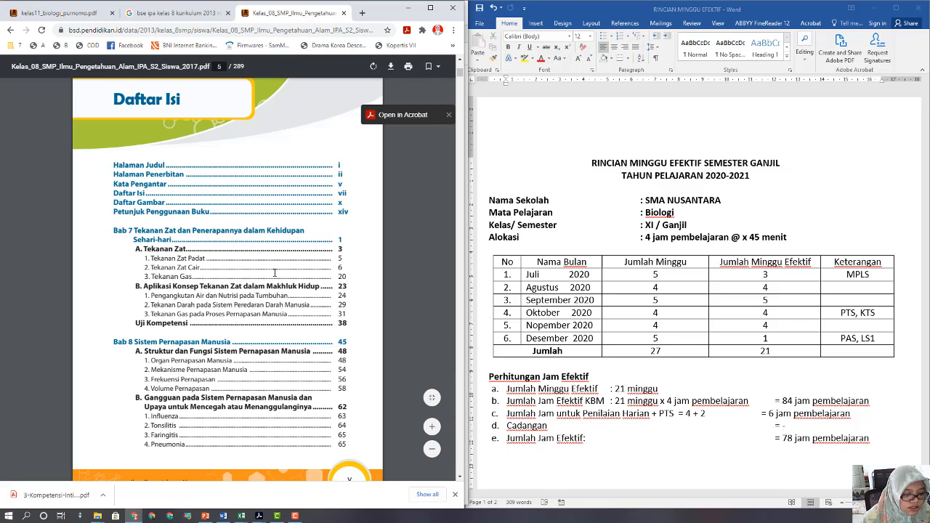
{"action": "mouse_move", "coordinate": [258, 516]}
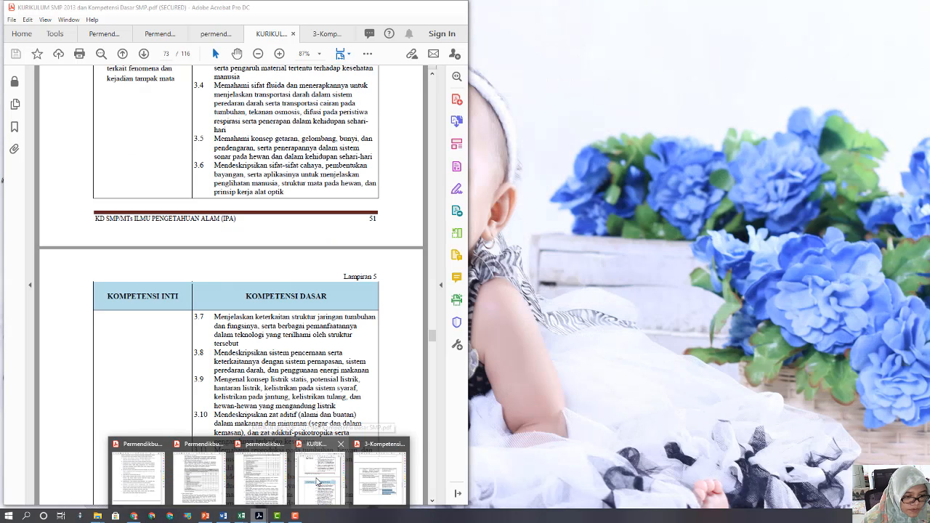
{"action": "left_click", "coordinate": [318, 481]}
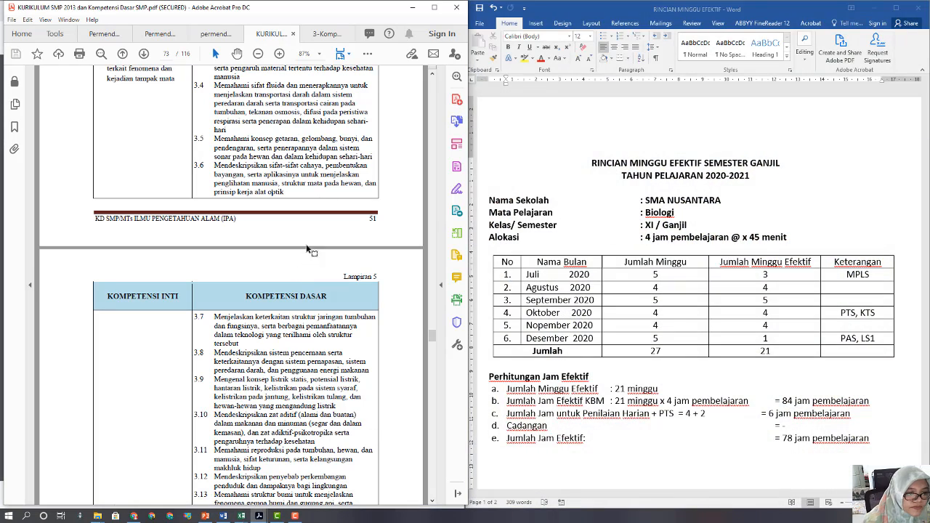
{"action": "scroll", "coordinate": [313, 218], "scroll_direction": "up", "scroll_amount": 4}
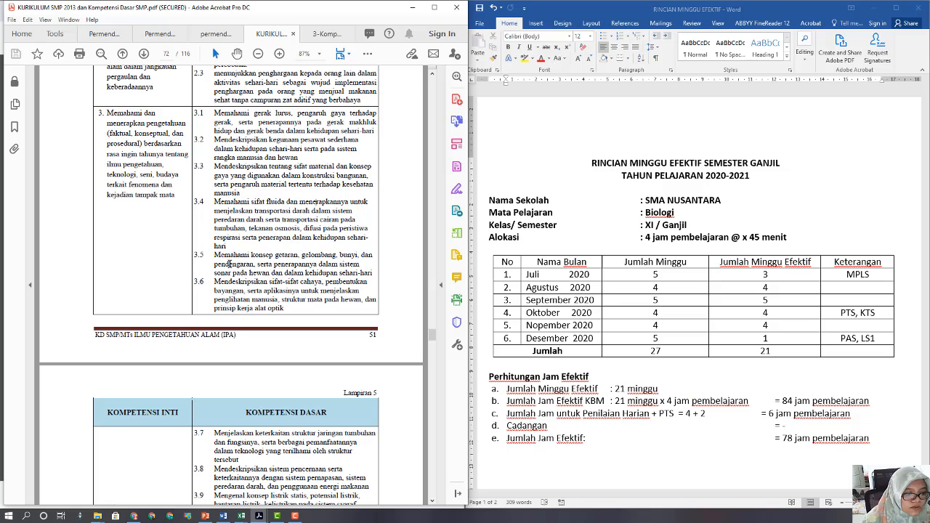
{"action": "scroll", "coordinate": [229, 264], "scroll_direction": "down", "scroll_amount": 1}
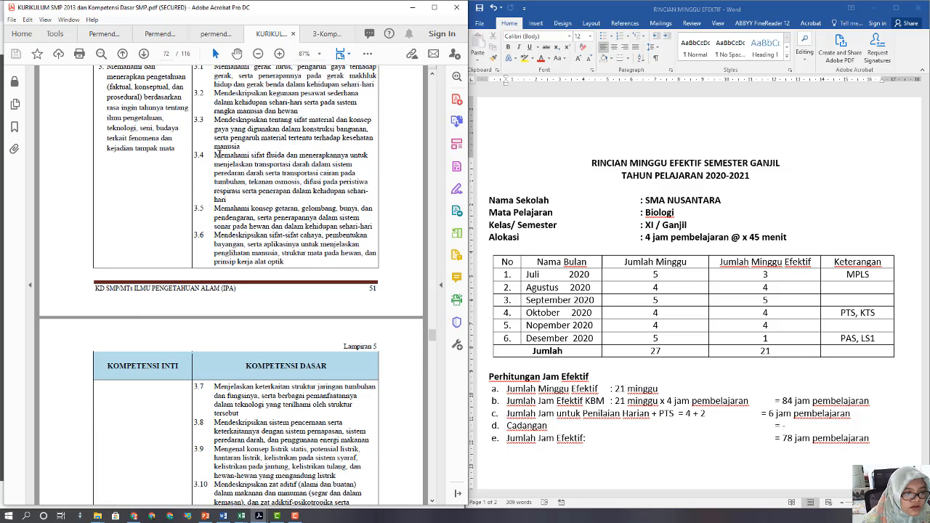
Read the Kelas VIII IPA knowledge competencies from 3.4 through 3.15 in the Kompetensi Dasar PDF.
{"action": "scroll", "coordinate": [260, 223], "scroll_direction": "down", "scroll_amount": 1}
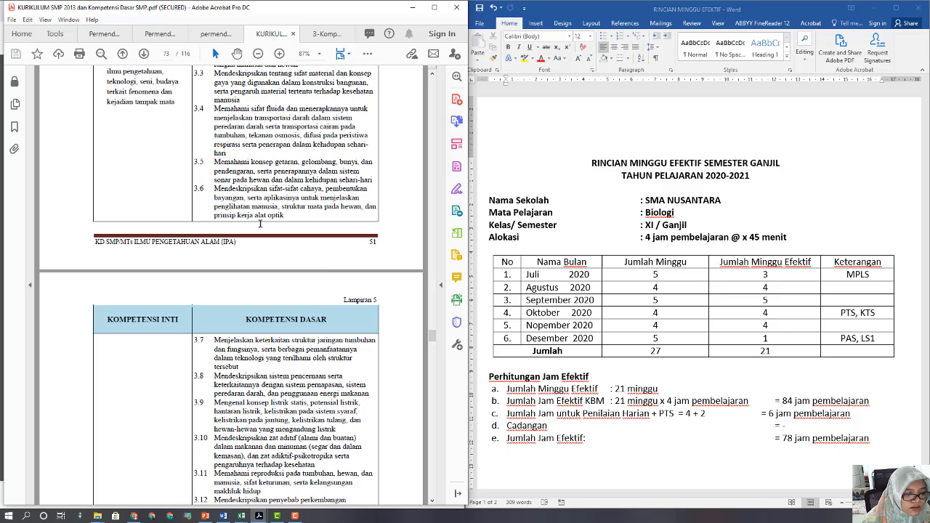
{"action": "scroll", "coordinate": [254, 250], "scroll_direction": "down", "scroll_amount": 2}
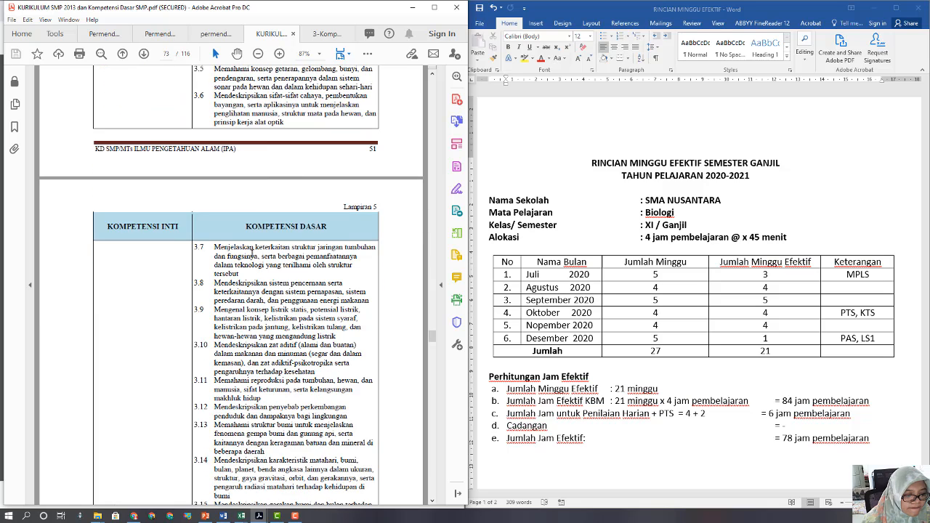
{"action": "scroll", "coordinate": [252, 254], "scroll_direction": "down", "scroll_amount": 3}
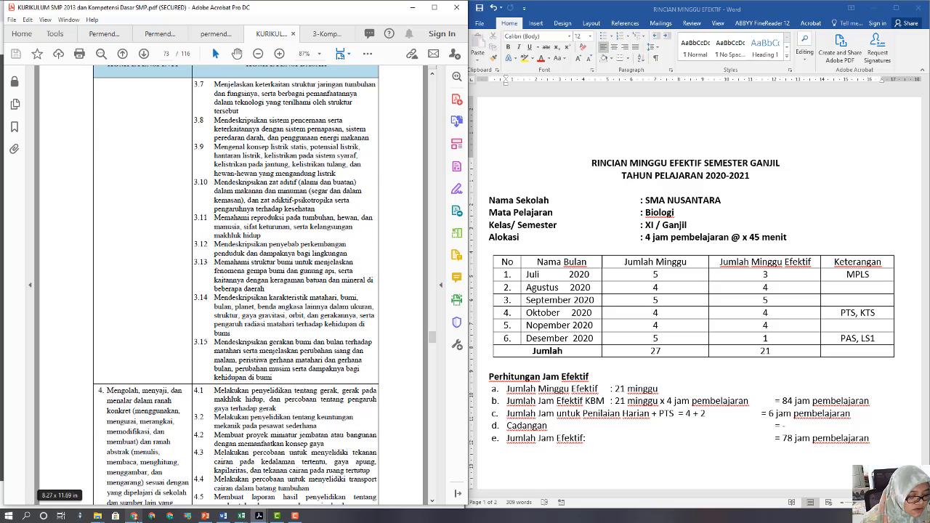
Switch to the semester 2 IPA student book in Chrome and review its Daftar Isi from Bab 7 to Bab 10.
{"action": "mouse_move", "coordinate": [134, 516]}
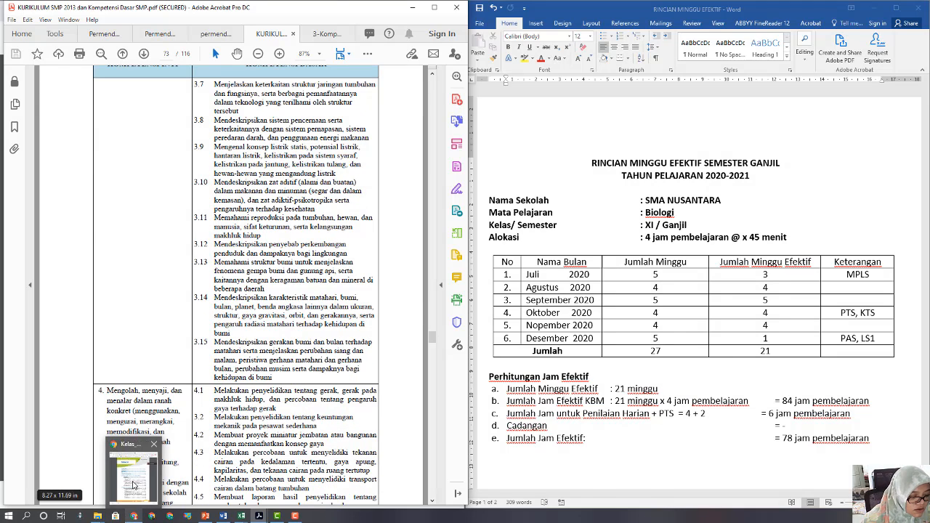
{"action": "mouse_move", "coordinate": [134, 486]}
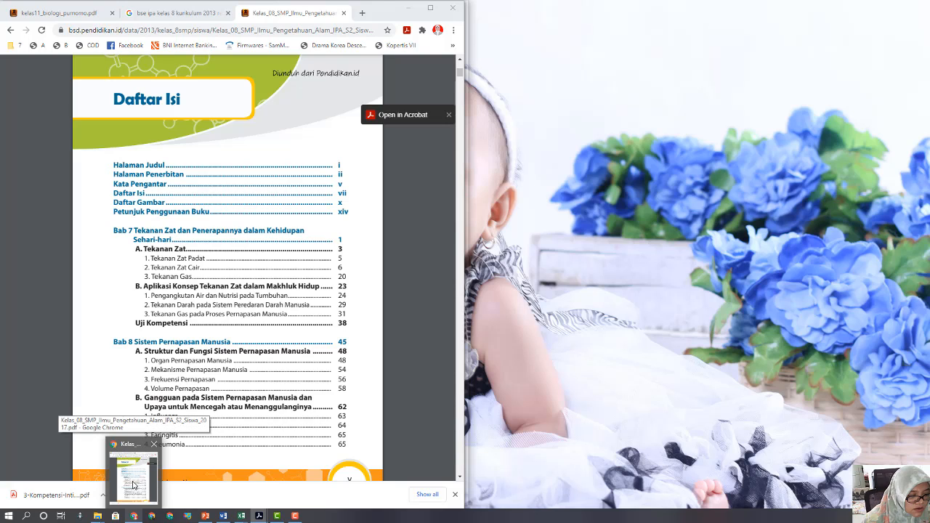
{"action": "left_click", "coordinate": [134, 486]}
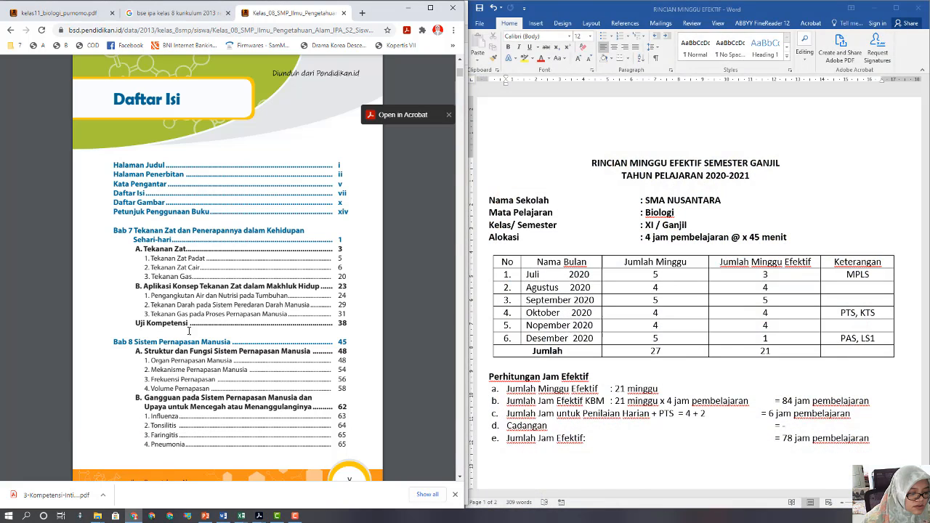
{"action": "scroll", "coordinate": [208, 336], "scroll_direction": "down", "scroll_amount": 5}
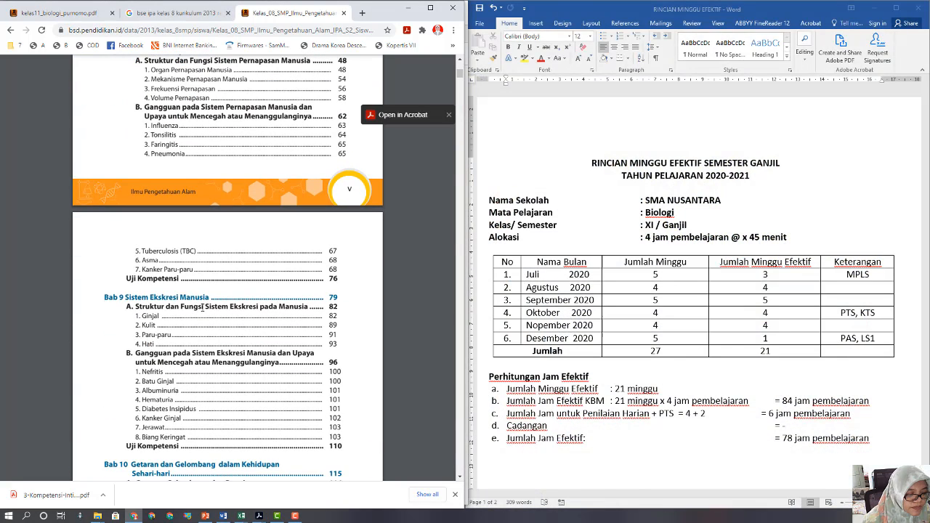
{"action": "scroll", "coordinate": [202, 308], "scroll_direction": "down", "scroll_amount": 2}
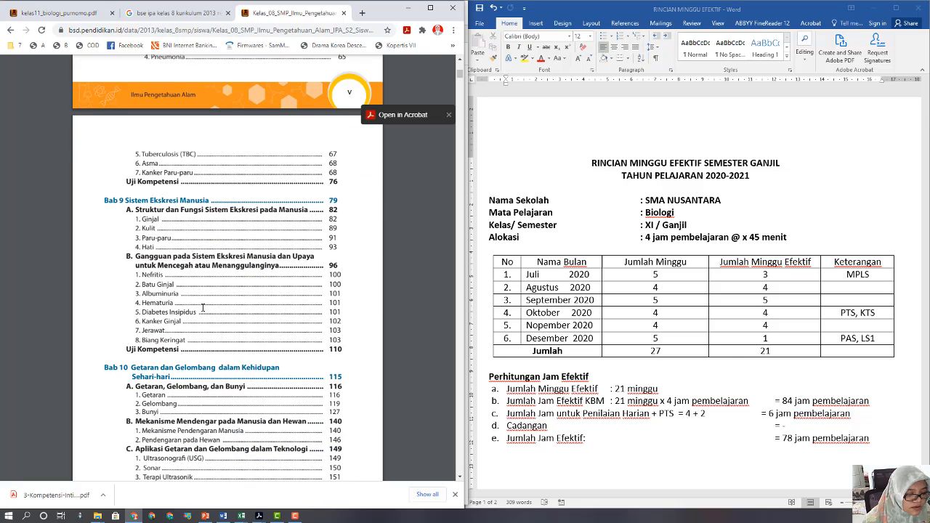
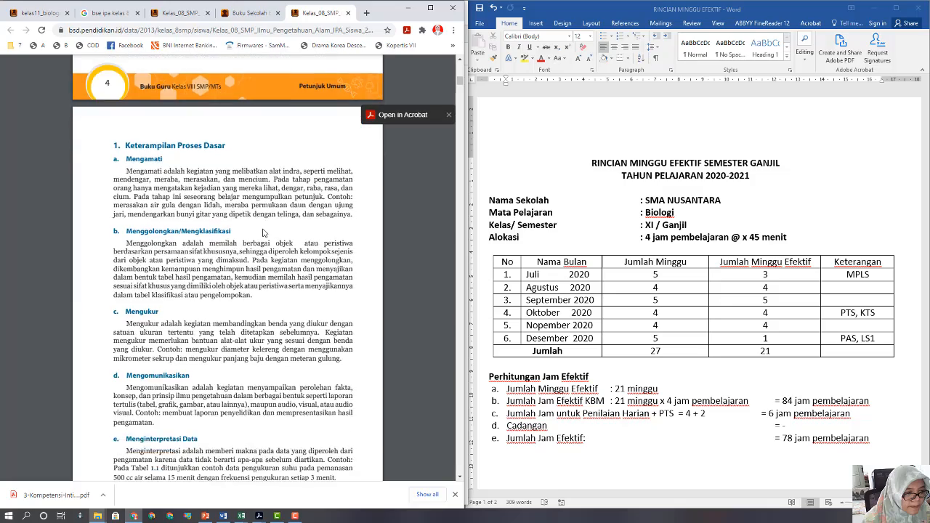
Skim the Kelas VIII IPA book's Petunjuk Umum from Keterampilan Proses Dasar through the assessment and remedial sections to the inquiry levels on page 48.
{"action": "scroll", "coordinate": [264, 234], "scroll_direction": "down", "scroll_amount": 20}
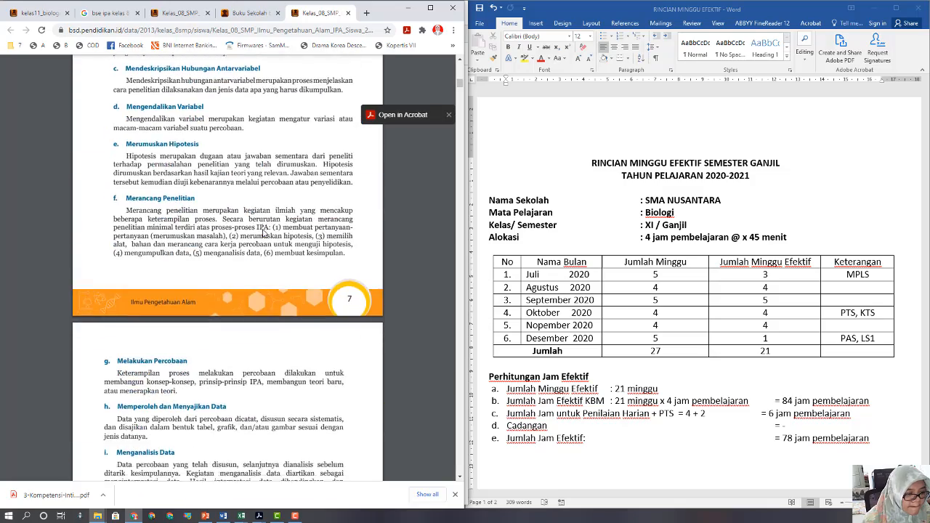
{"action": "scroll", "coordinate": [264, 233], "scroll_direction": "down", "scroll_amount": 10}
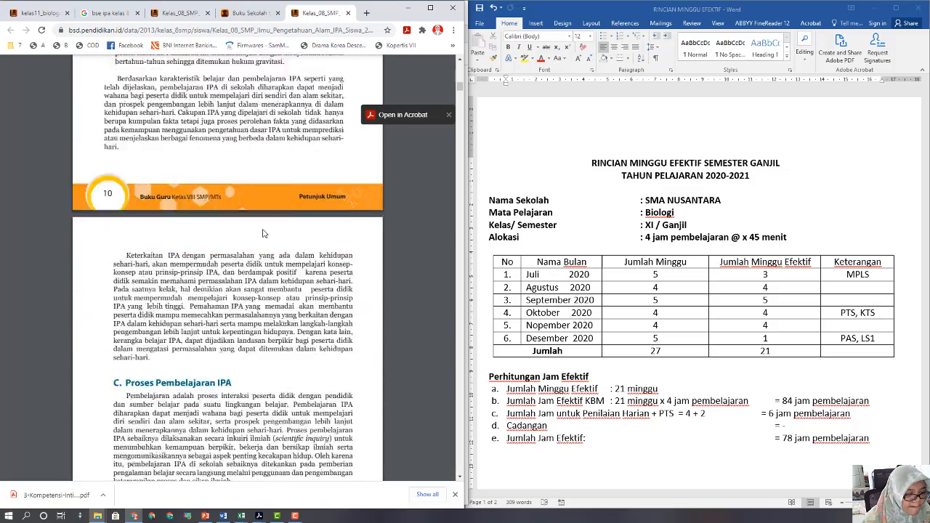
{"action": "scroll", "coordinate": [265, 234], "scroll_direction": "down", "scroll_amount": 5}
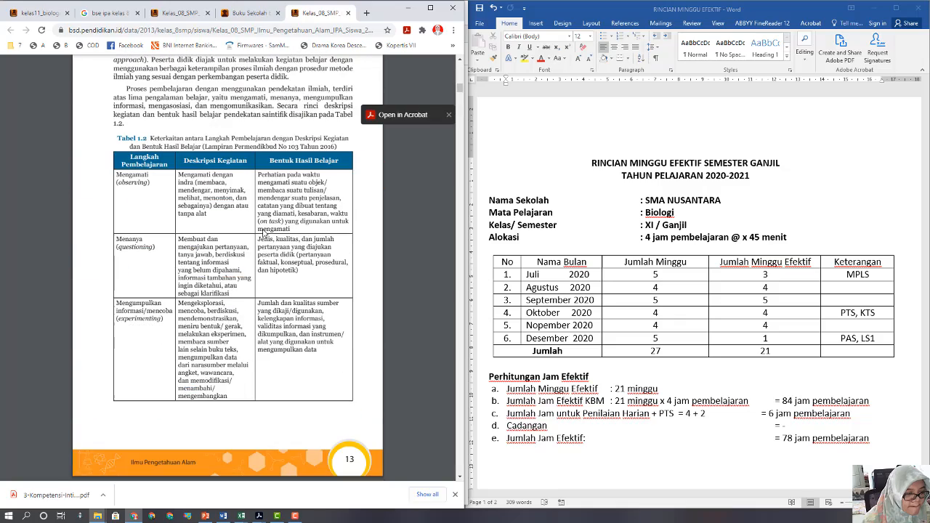
{"action": "scroll", "coordinate": [264, 233], "scroll_direction": "down", "scroll_amount": 10}
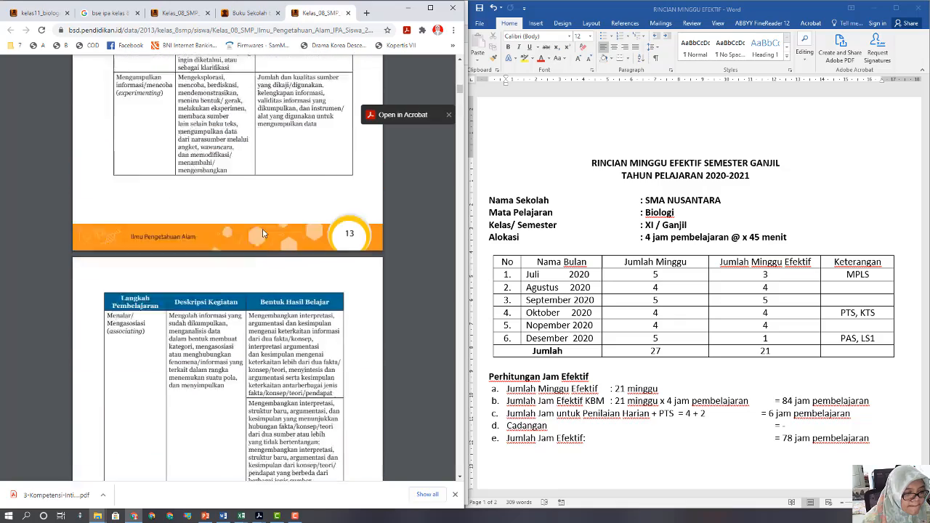
{"action": "scroll", "coordinate": [264, 233], "scroll_direction": "down", "scroll_amount": 8}
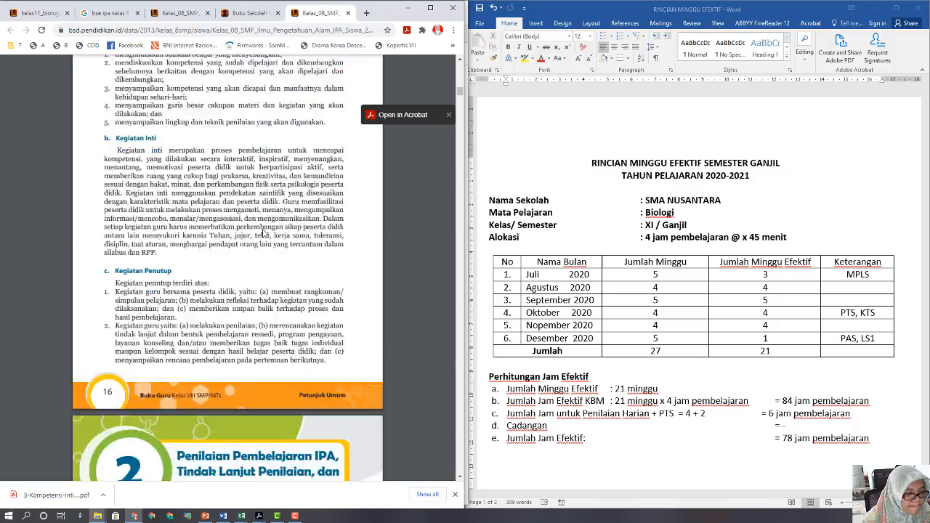
{"action": "scroll", "coordinate": [263, 233], "scroll_direction": "down", "scroll_amount": 15}
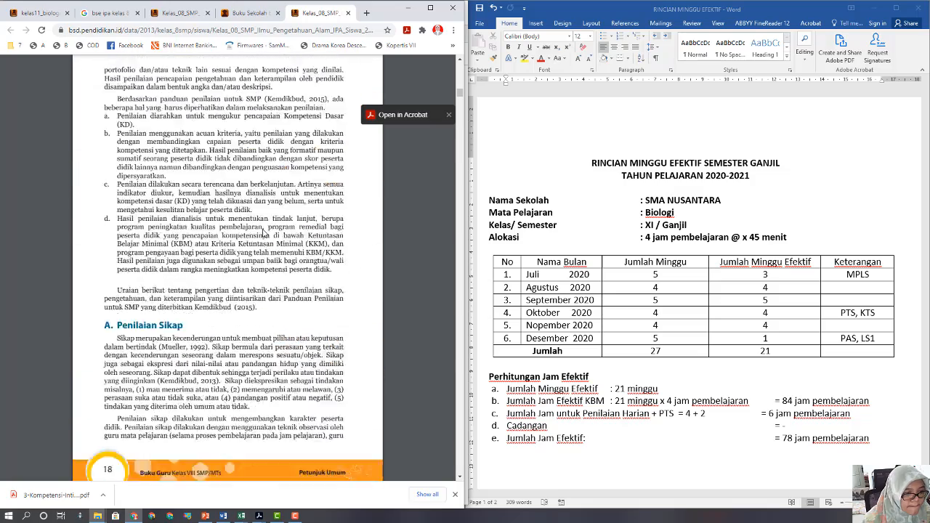
{"action": "scroll", "coordinate": [264, 233], "scroll_direction": "down", "scroll_amount": 5}
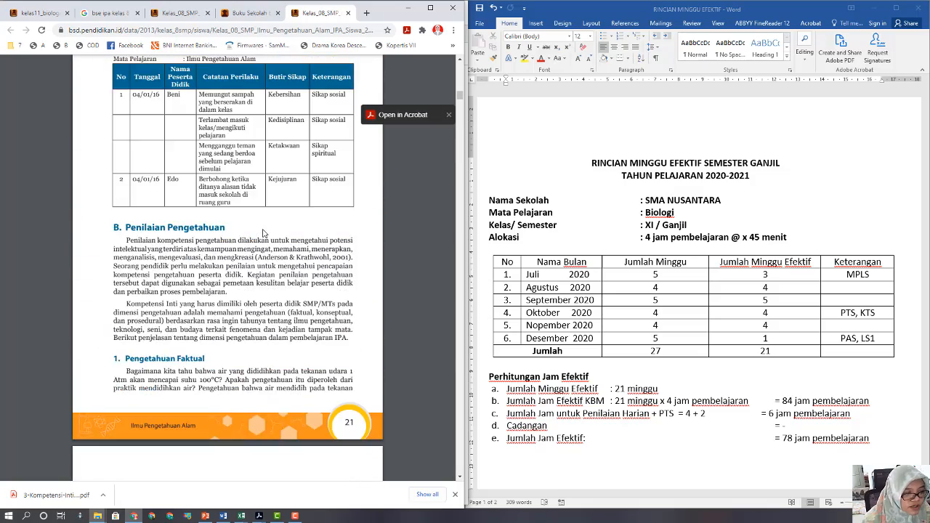
{"action": "scroll", "coordinate": [264, 233], "scroll_direction": "down", "scroll_amount": 12}
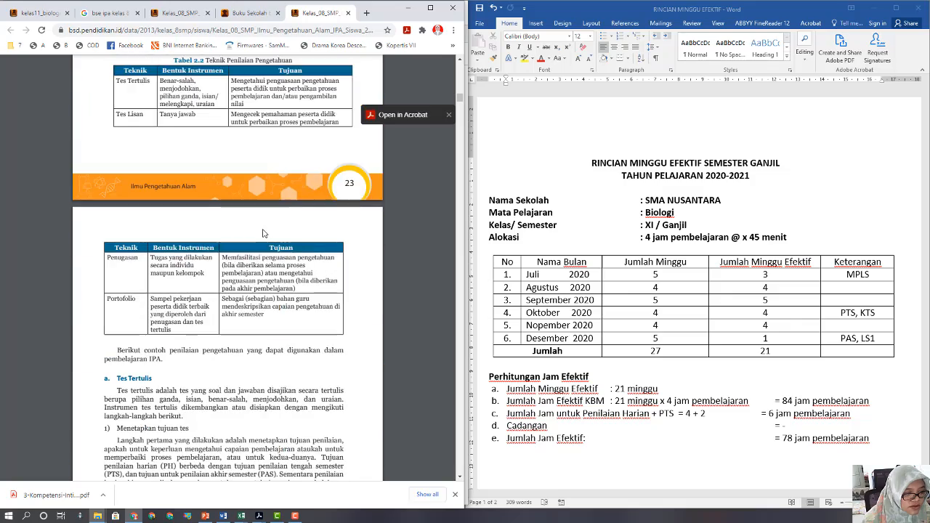
{"action": "scroll", "coordinate": [264, 233], "scroll_direction": "down", "scroll_amount": 12}
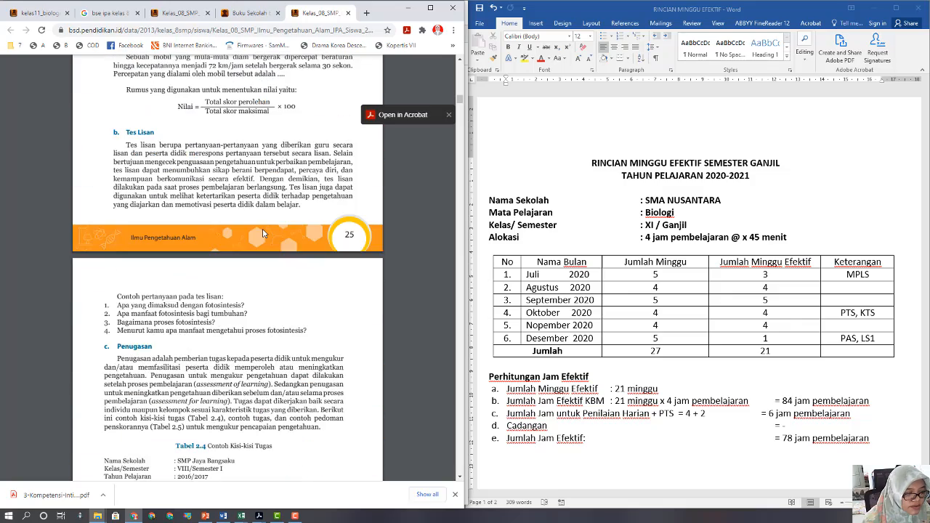
{"action": "scroll", "coordinate": [264, 234], "scroll_direction": "down", "scroll_amount": 15}
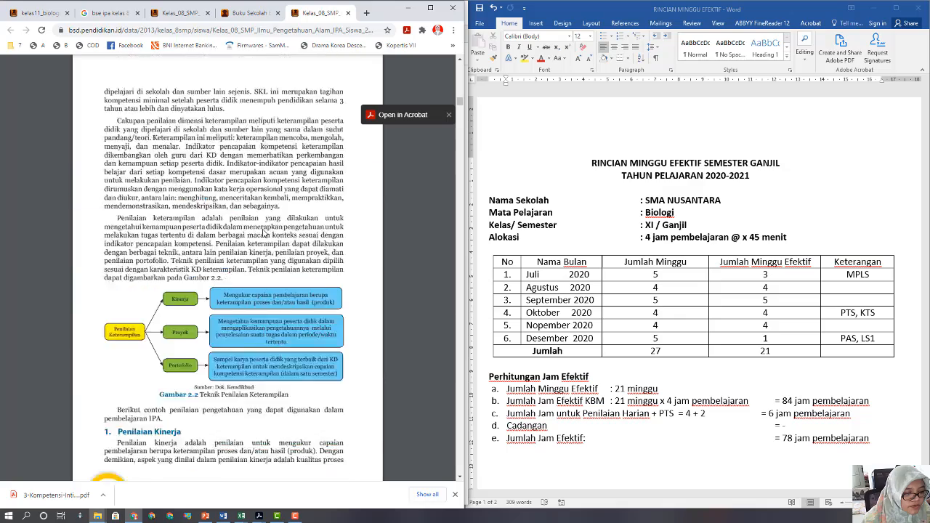
{"action": "scroll", "coordinate": [264, 233], "scroll_direction": "down", "scroll_amount": 12}
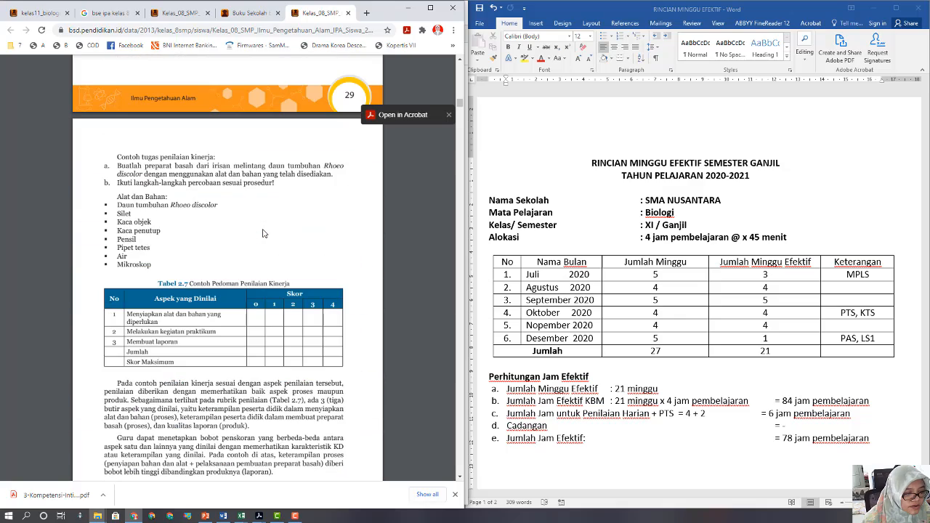
{"action": "scroll", "coordinate": [264, 233], "scroll_direction": "down", "scroll_amount": 5}
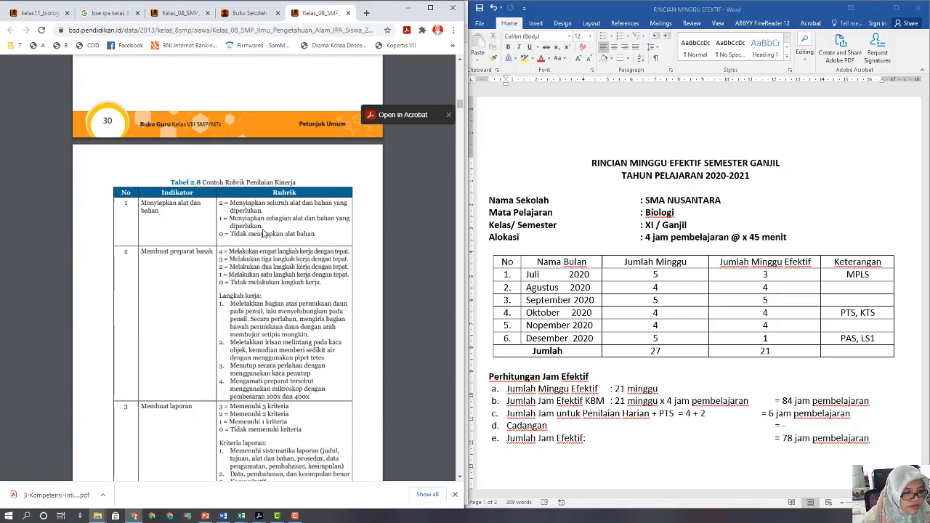
{"action": "scroll", "coordinate": [264, 234], "scroll_direction": "down", "scroll_amount": 20}
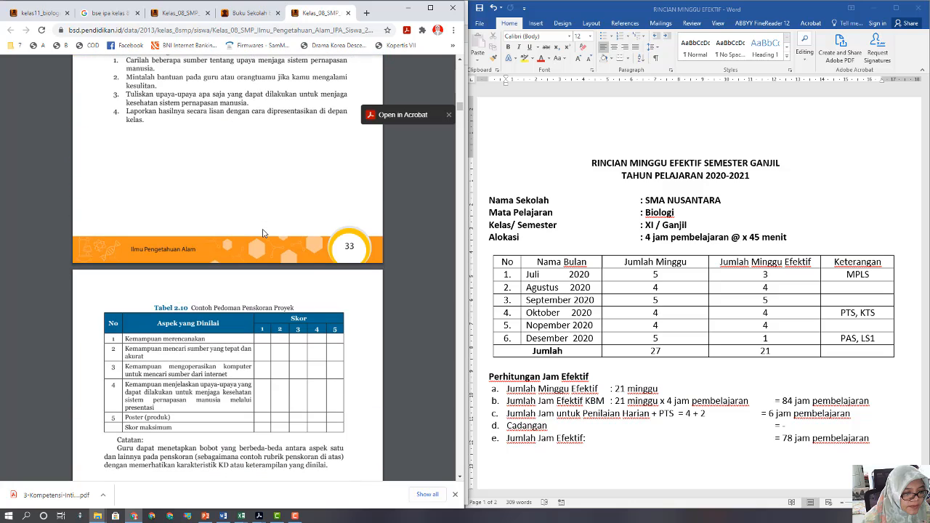
{"action": "scroll", "coordinate": [264, 234], "scroll_direction": "down", "scroll_amount": 6}
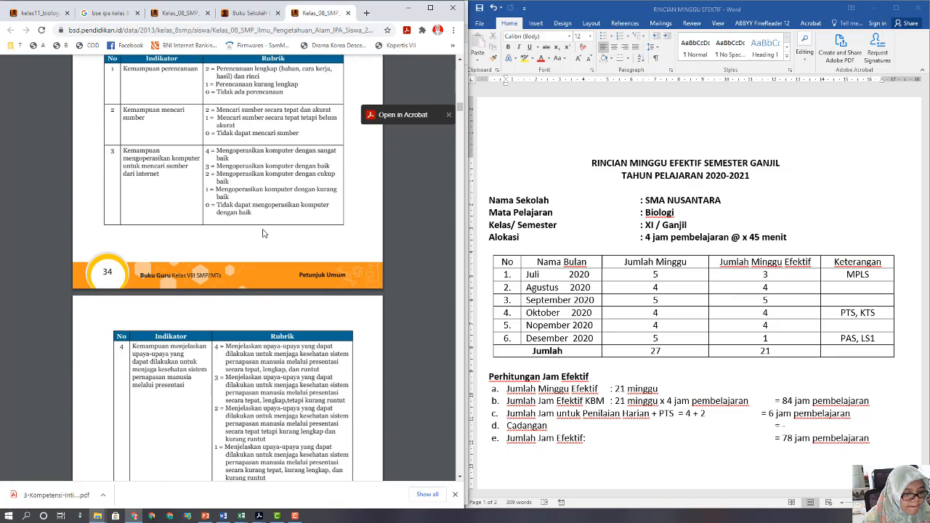
{"action": "scroll", "coordinate": [264, 233], "scroll_direction": "down", "scroll_amount": 10}
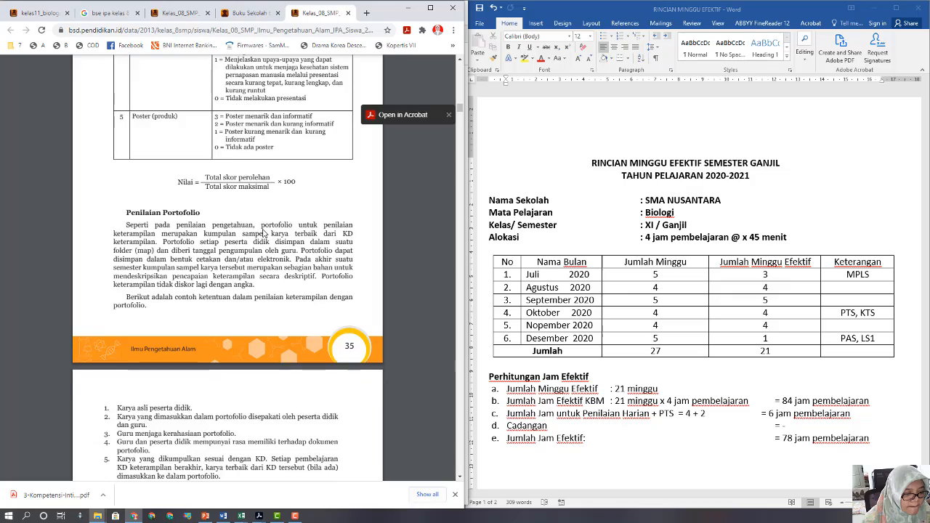
{"action": "scroll", "coordinate": [263, 234], "scroll_direction": "down", "scroll_amount": 15}
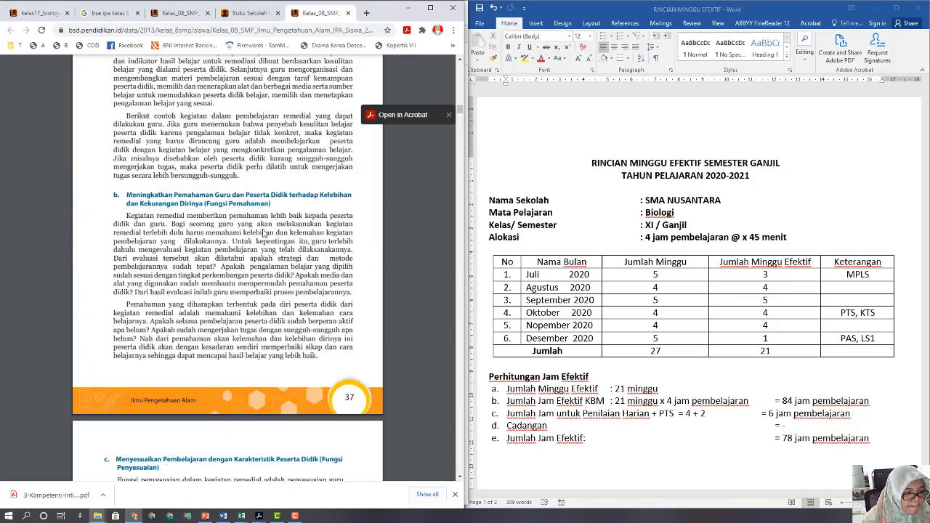
{"action": "scroll", "coordinate": [264, 233], "scroll_direction": "down", "scroll_amount": 18}
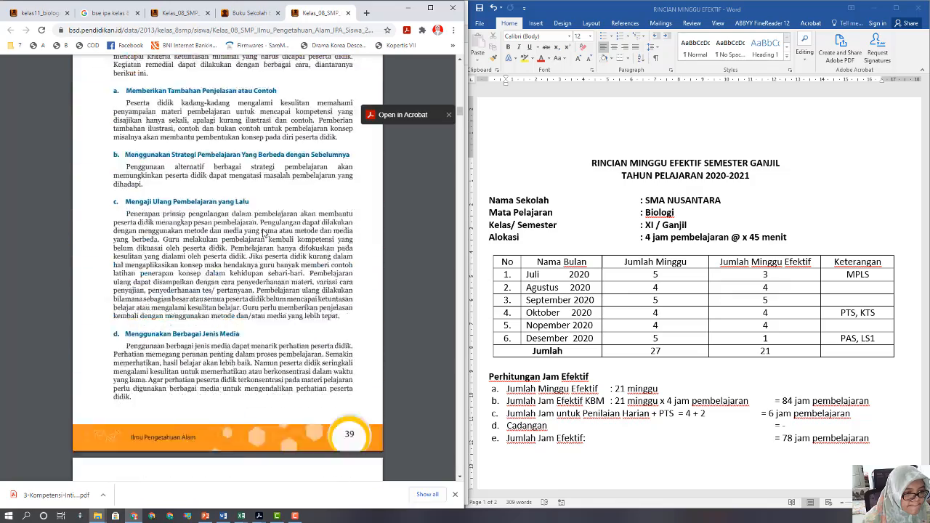
{"action": "scroll", "coordinate": [264, 233], "scroll_direction": "down", "scroll_amount": 12}
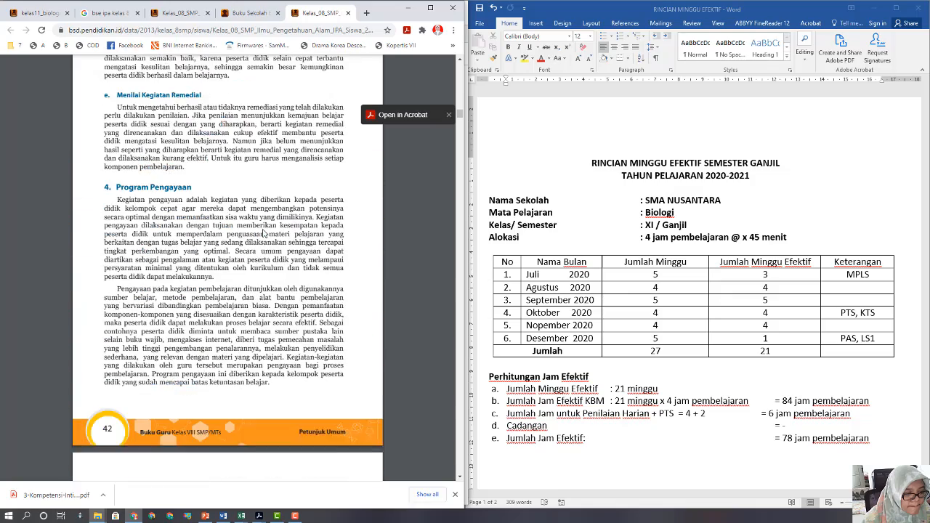
{"action": "scroll", "coordinate": [262, 235], "scroll_direction": "down", "scroll_amount": 14}
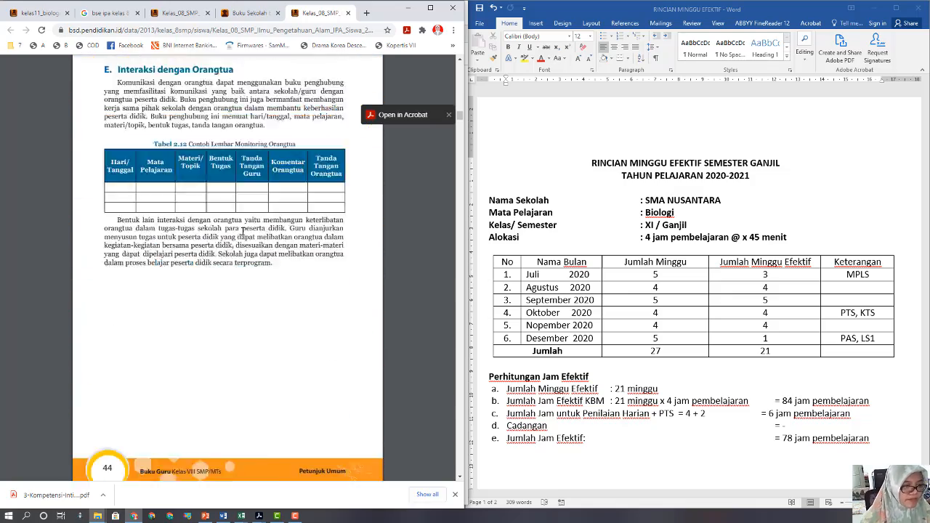
{"action": "scroll", "coordinate": [245, 236], "scroll_direction": "down", "scroll_amount": 16}
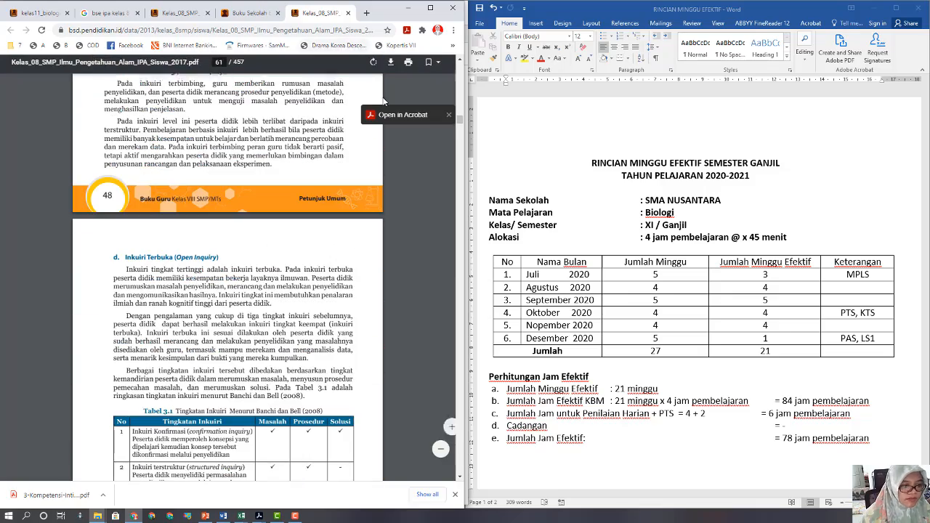
Return to the Kelas VIII IPA teacher book's Daftar Isi and review its chapters from Bab 2 to Bab 11.
{"action": "left_click_drag", "start_coordinate": [459, 124], "coordinate": [448, 72]}
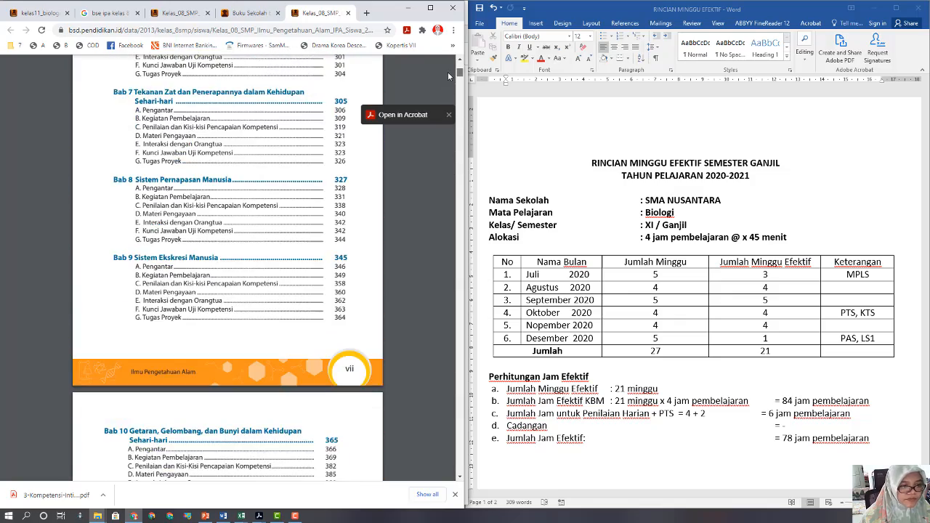
{"action": "scroll", "coordinate": [172, 172], "scroll_direction": "up", "scroll_amount": 4}
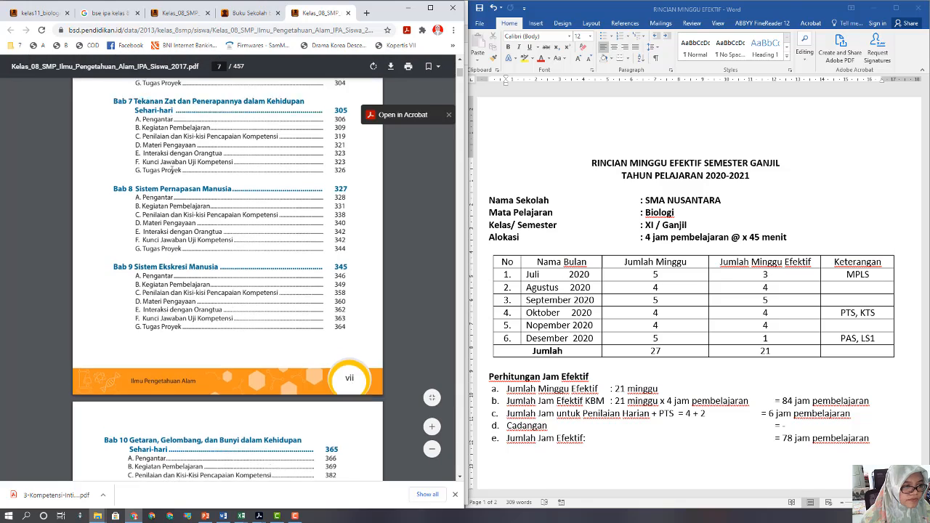
{"action": "scroll", "coordinate": [171, 171], "scroll_direction": "up", "scroll_amount": 3}
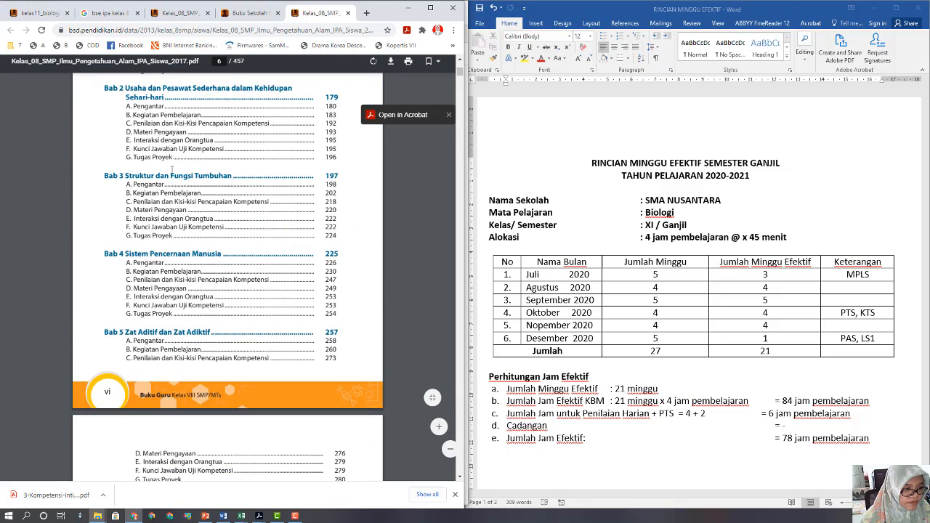
{"action": "scroll", "coordinate": [173, 173], "scroll_direction": "up", "scroll_amount": 6}
{"action": "scroll", "coordinate": [173, 171], "scroll_direction": "down", "scroll_amount": 20}
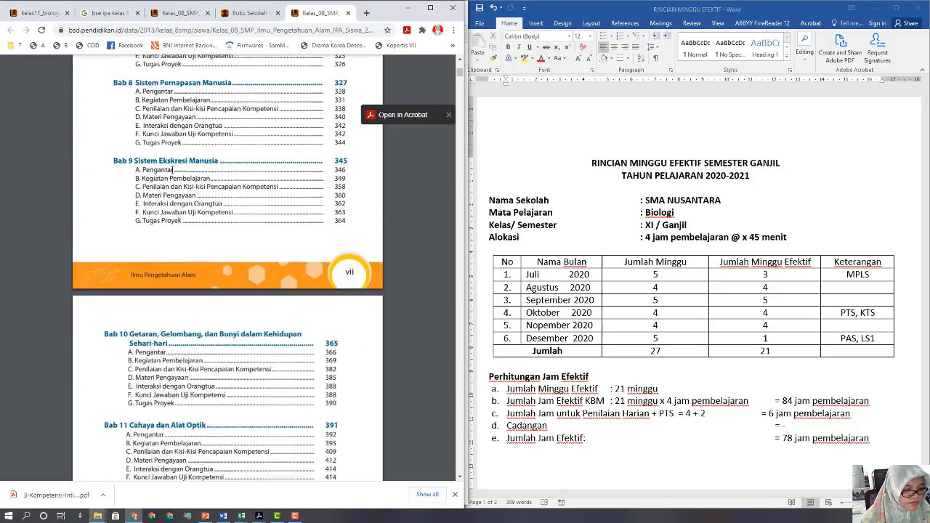
Skim the teacher book from its list of tables through the chapter IPA Terpadu dan Pembelajarannya, including the learning steps in Tabel 1.2.
{"action": "scroll", "coordinate": [168, 171], "scroll_direction": "down", "scroll_amount": 20}
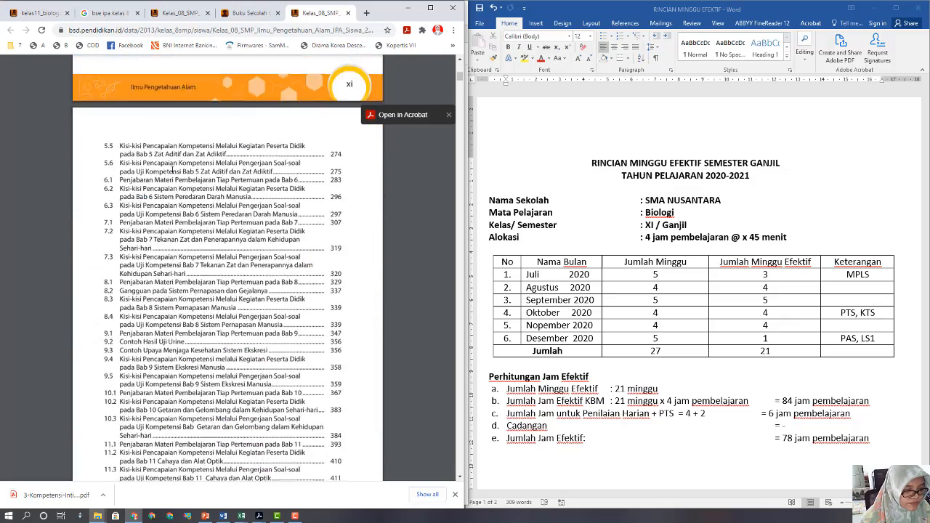
{"action": "scroll", "coordinate": [172, 170], "scroll_direction": "down", "scroll_amount": 20}
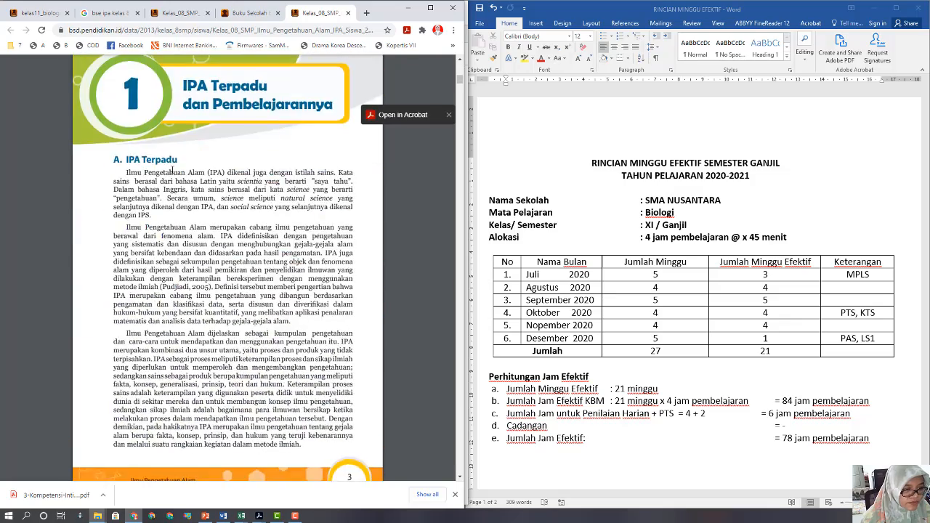
{"action": "scroll", "coordinate": [172, 170], "scroll_direction": "down", "scroll_amount": 20}
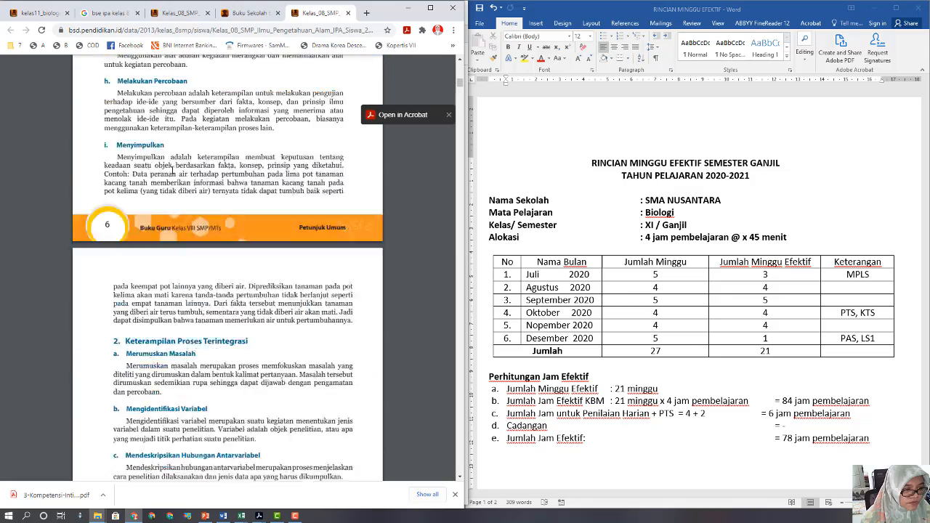
{"action": "scroll", "coordinate": [172, 168], "scroll_direction": "down", "scroll_amount": 20}
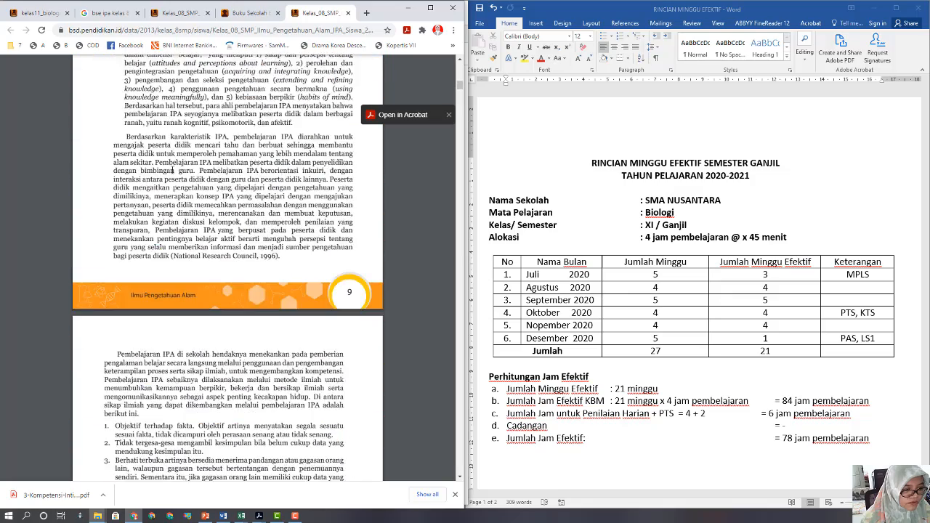
{"action": "scroll", "coordinate": [173, 171], "scroll_direction": "down", "scroll_amount": 20}
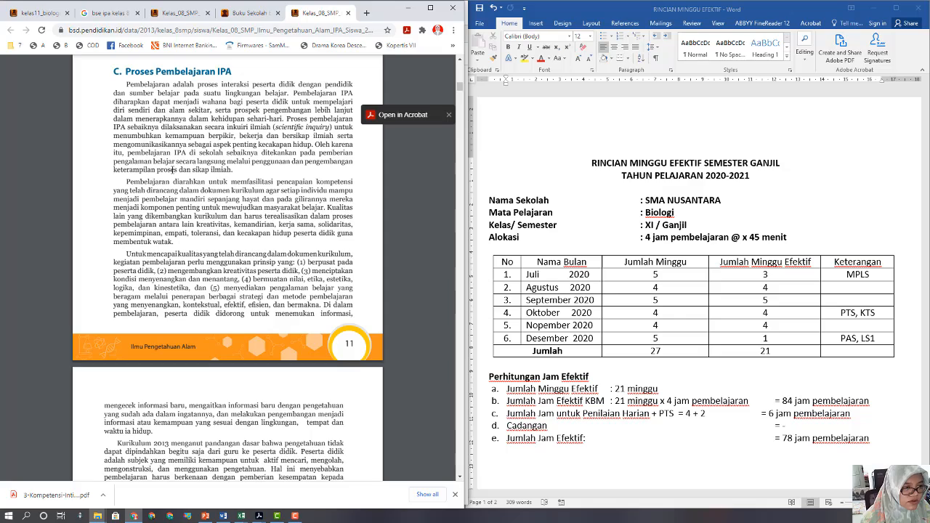
{"action": "scroll", "coordinate": [172, 171], "scroll_direction": "down", "scroll_amount": 8}
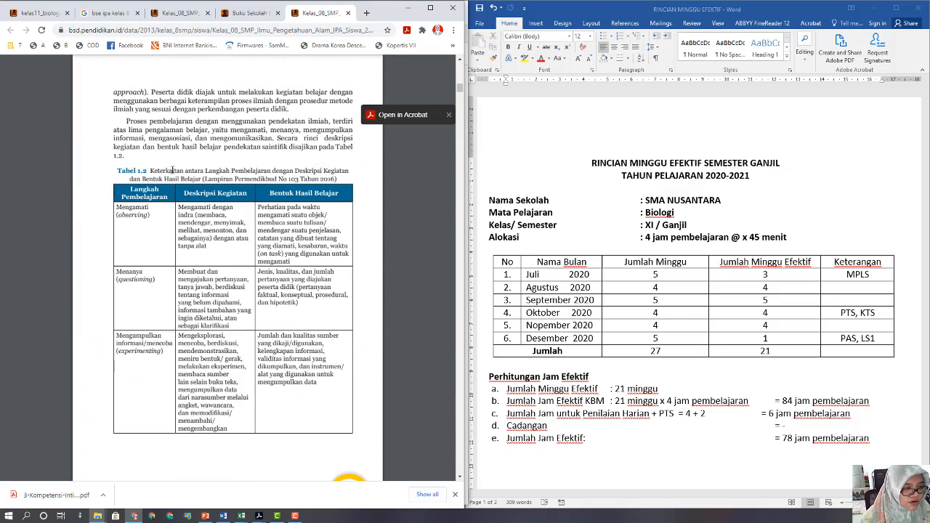
{"action": "scroll", "coordinate": [173, 169], "scroll_direction": "down", "scroll_amount": 10}
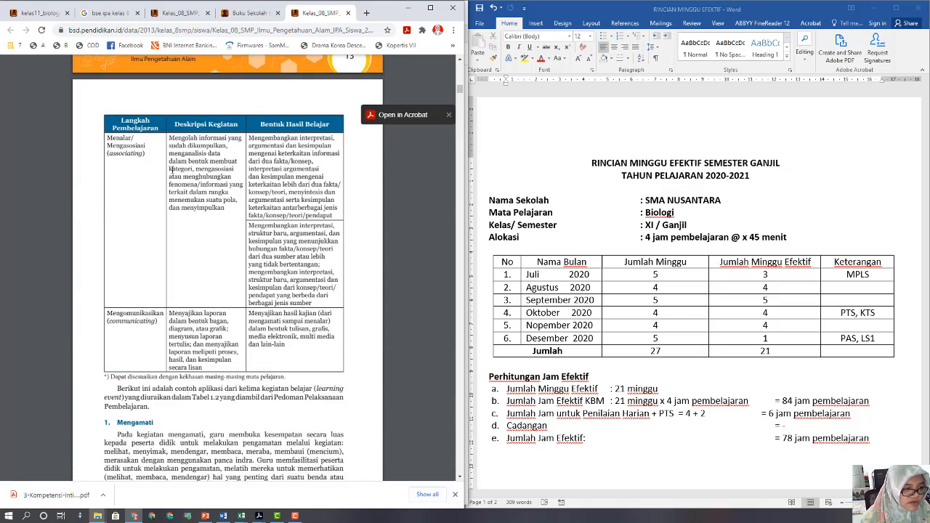
{"action": "scroll", "coordinate": [173, 170], "scroll_direction": "down", "scroll_amount": 20}
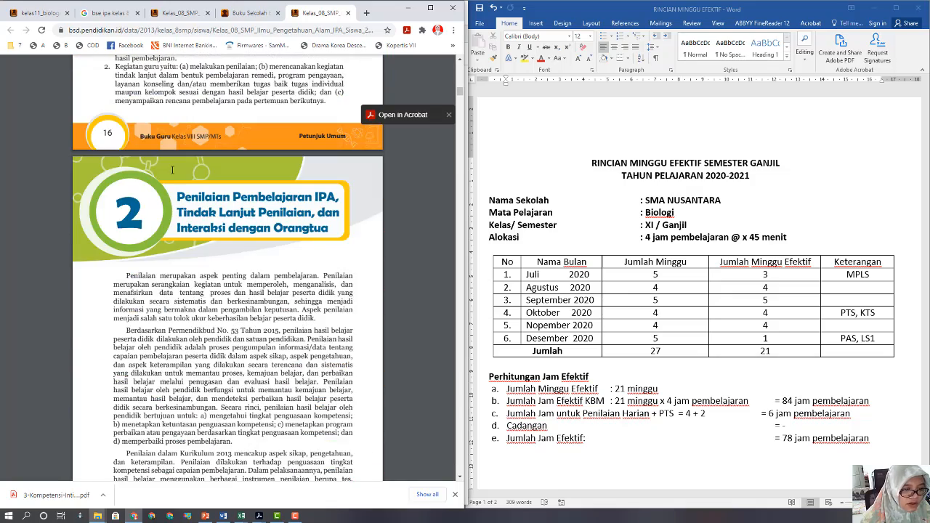
Skim the teacher book's chapter 2 on attitude, knowledge and skills assessment, remedial and enrichment programmes, up to Interaksi dengan Orangtua.
{"action": "scroll", "coordinate": [173, 170], "scroll_direction": "down", "scroll_amount": 20}
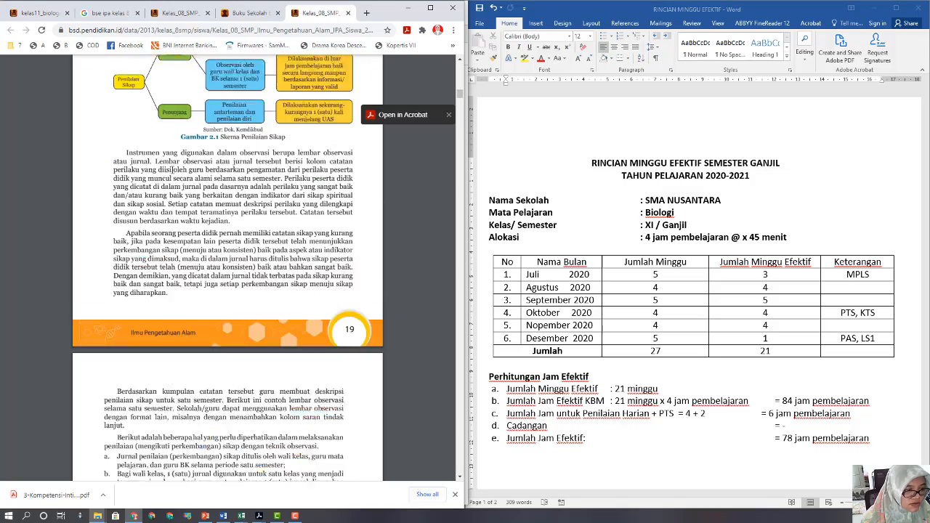
{"action": "scroll", "coordinate": [172, 169], "scroll_direction": "down", "scroll_amount": 20}
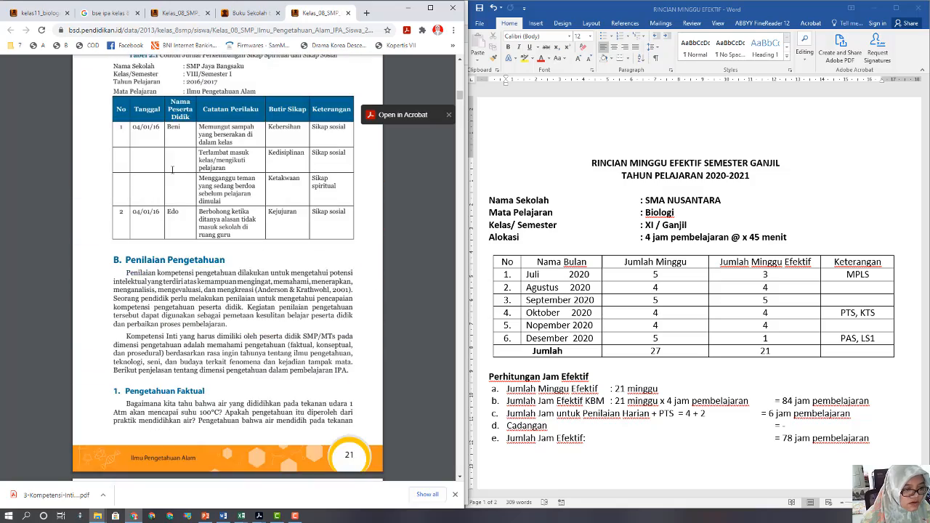
{"action": "scroll", "coordinate": [172, 171], "scroll_direction": "down", "scroll_amount": 20}
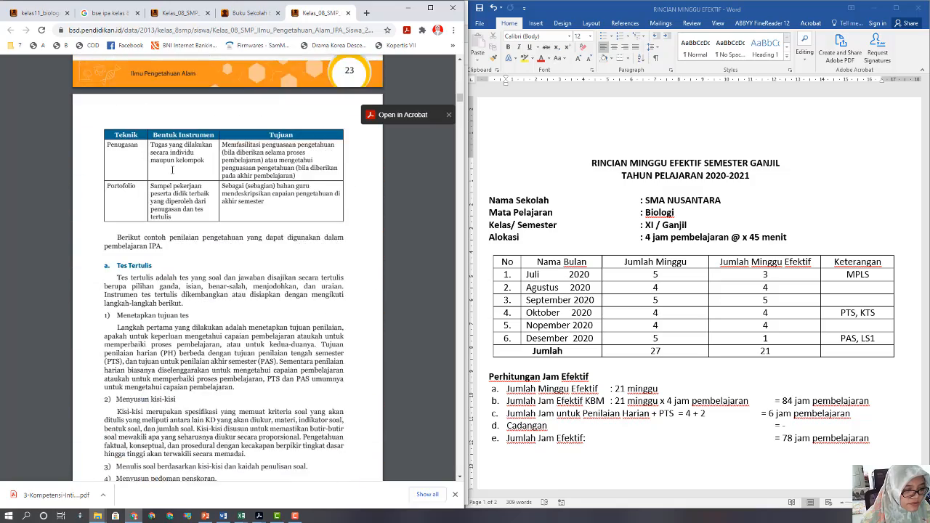
{"action": "scroll", "coordinate": [172, 171], "scroll_direction": "down", "scroll_amount": 20}
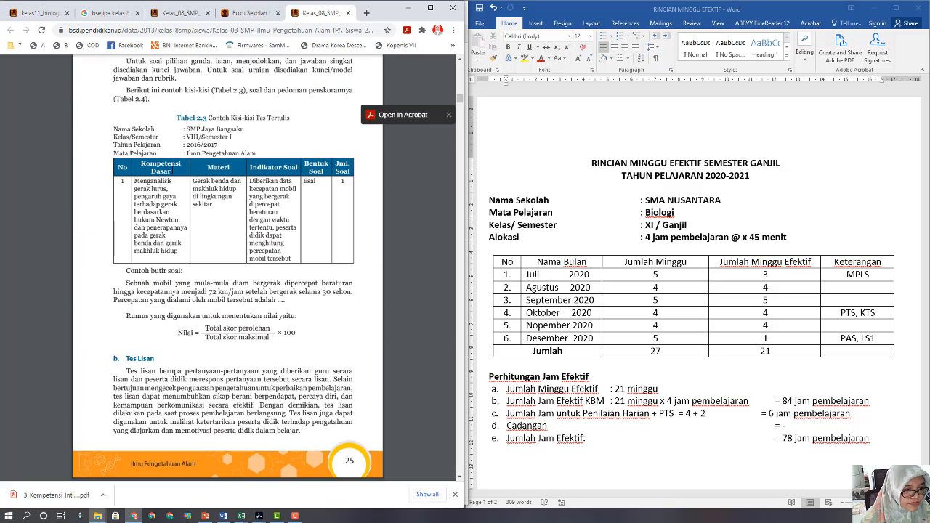
{"action": "scroll", "coordinate": [172, 171], "scroll_direction": "up", "scroll_amount": 1}
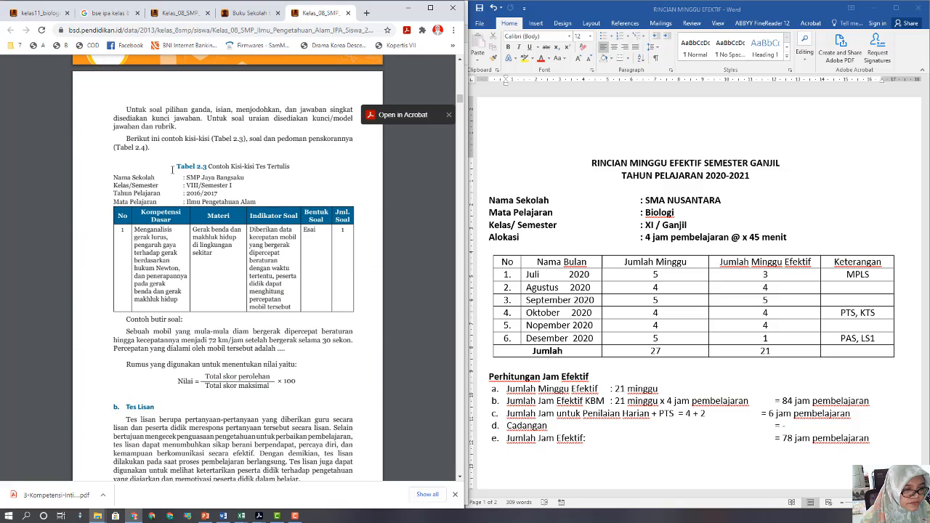
{"action": "scroll", "coordinate": [172, 170], "scroll_direction": "down", "scroll_amount": 15}
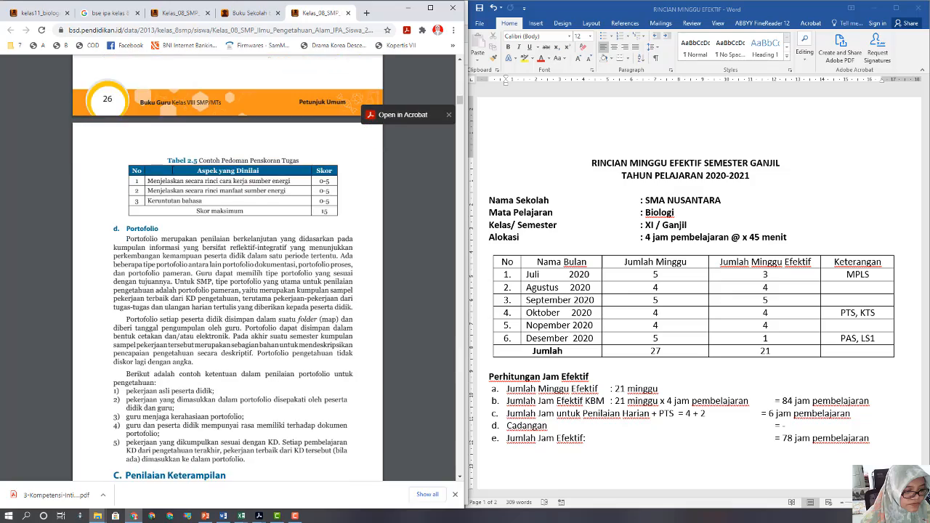
{"action": "scroll", "coordinate": [173, 170], "scroll_direction": "down", "scroll_amount": 20}
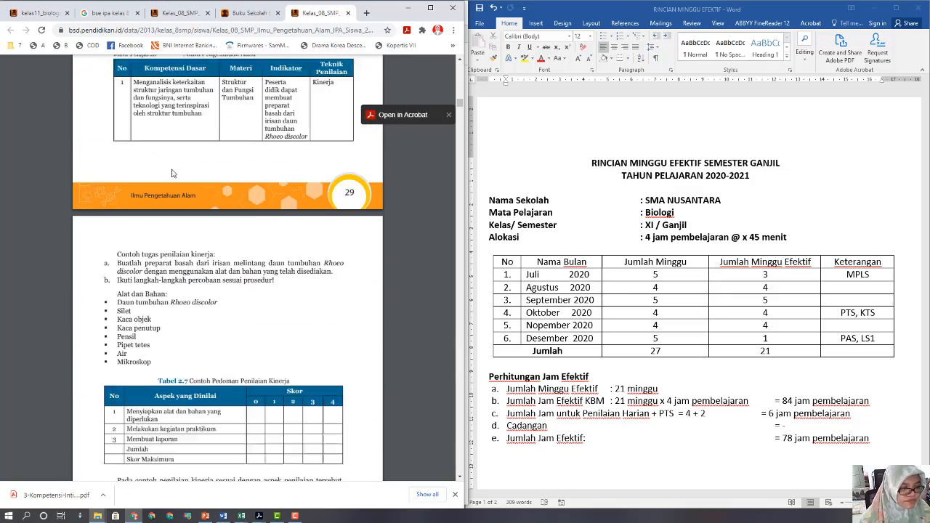
{"action": "scroll", "coordinate": [172, 173], "scroll_direction": "down", "scroll_amount": 15}
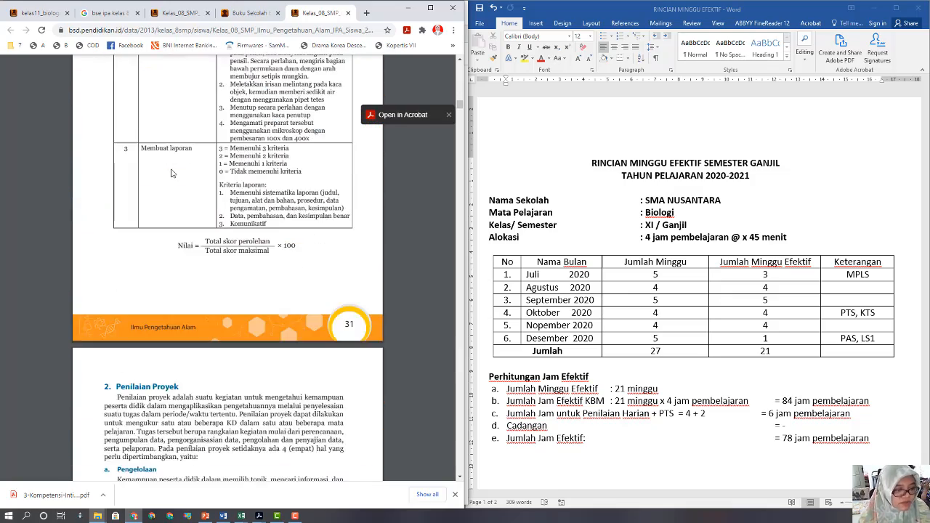
{"action": "scroll", "coordinate": [172, 172], "scroll_direction": "down", "scroll_amount": 15}
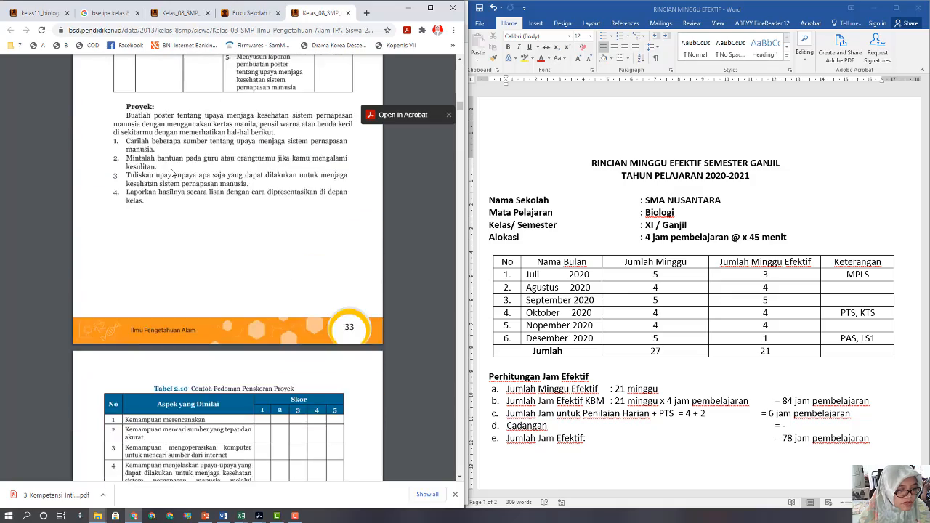
{"action": "scroll", "coordinate": [172, 169], "scroll_direction": "down", "scroll_amount": 15}
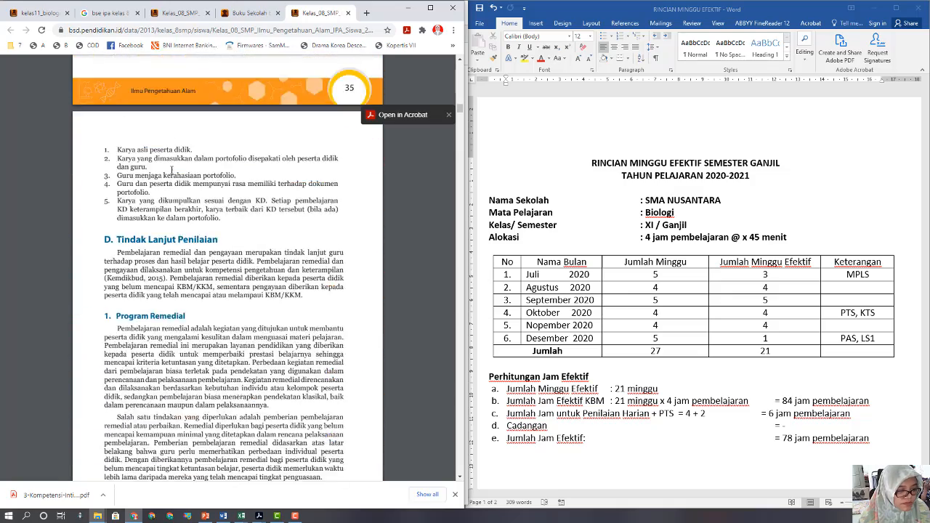
{"action": "scroll", "coordinate": [172, 171], "scroll_direction": "down", "scroll_amount": 15}
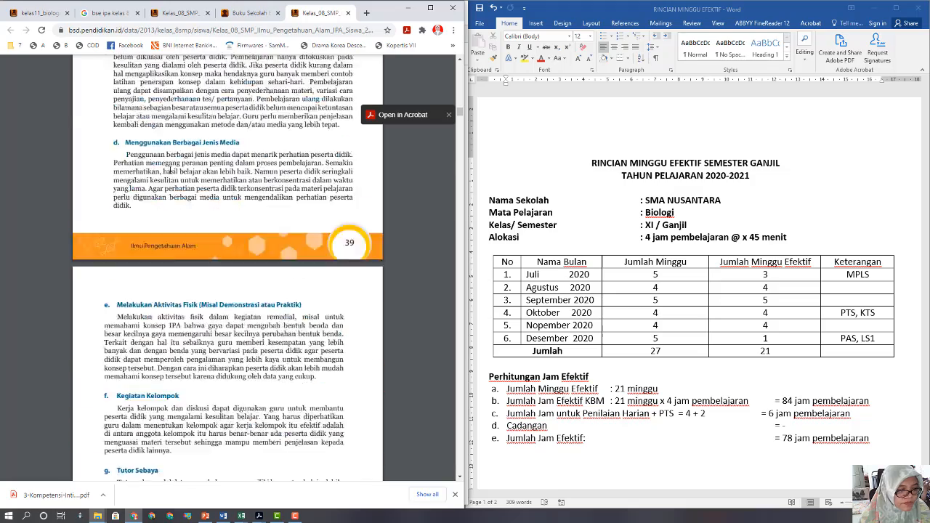
{"action": "scroll", "coordinate": [170, 169], "scroll_direction": "down", "scroll_amount": 10}
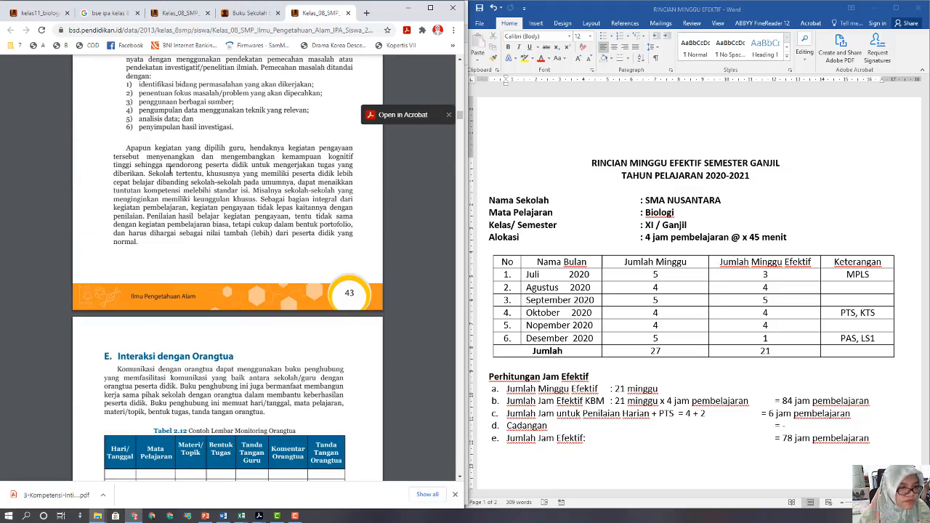
Open the semester 1 Kelas 8 IPA student book (IPA S1 Siswa 2017) from the BukuSekolahDigital list in a new tab.
{"action": "left_click", "coordinate": [252, 14]}
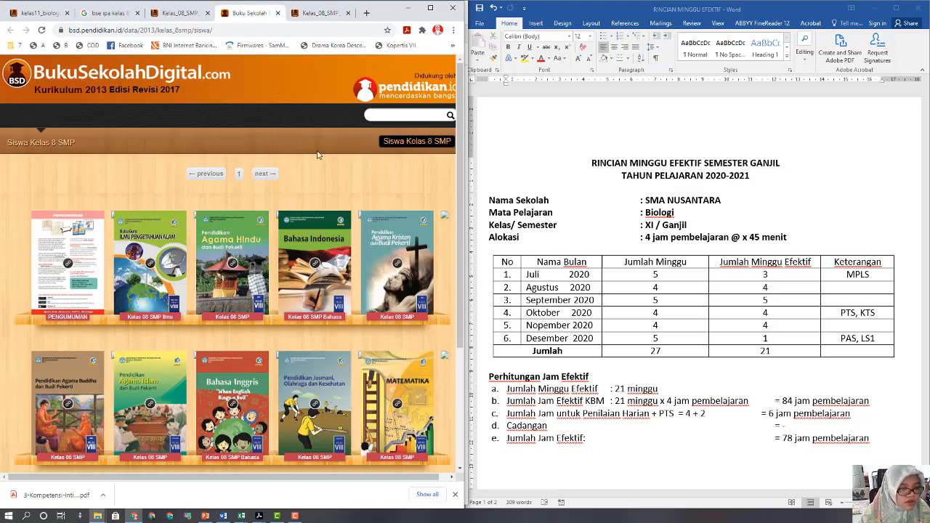
{"action": "scroll", "coordinate": [234, 445], "scroll_direction": "down", "scroll_amount": 2}
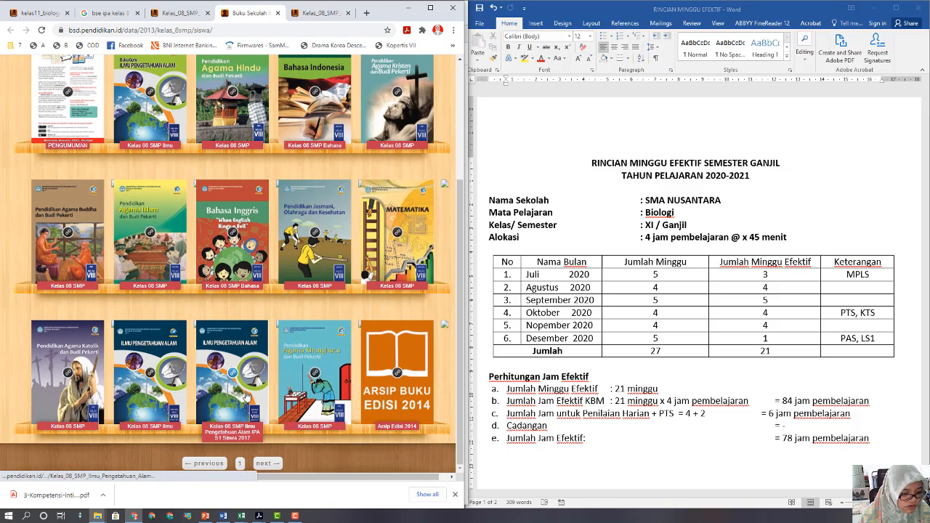
{"action": "right_click", "coordinate": [245, 233]}
{"action": "left_click", "coordinate": [296, 238]}
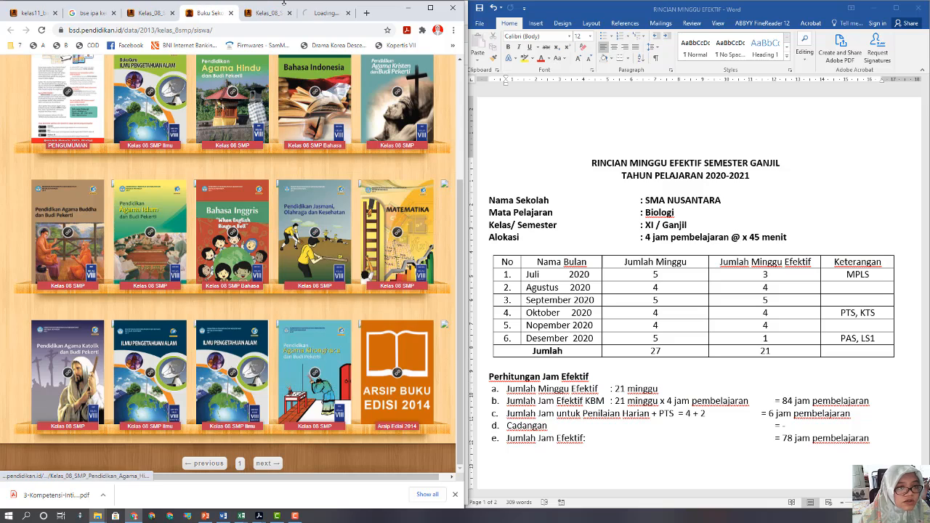
{"action": "left_click", "coordinate": [323, 12]}
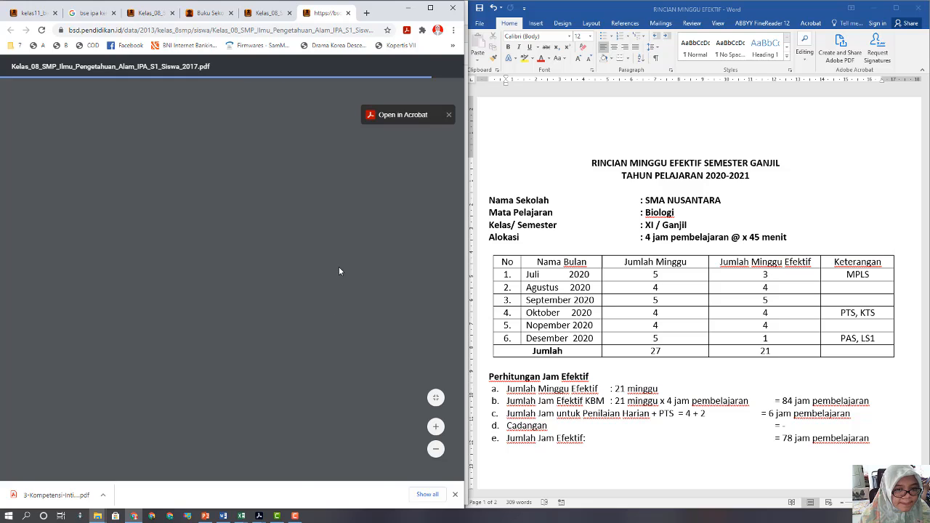
Review the semester 1 IPA student book's Daftar Isi from Bab 1 Gerak Benda to Bab 6 Sistem Peredaran Darah Manusia.
{"action": "scroll", "coordinate": [300, 229], "scroll_direction": "down", "scroll_amount": 20}
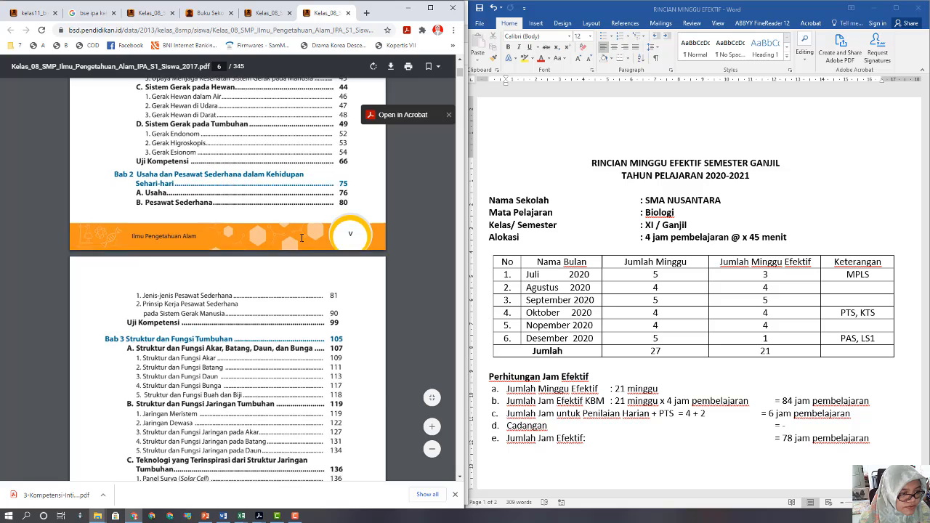
{"action": "scroll", "coordinate": [301, 237], "scroll_direction": "up", "scroll_amount": 2}
{"action": "scroll", "coordinate": [301, 237], "scroll_direction": "up", "scroll_amount": 1}
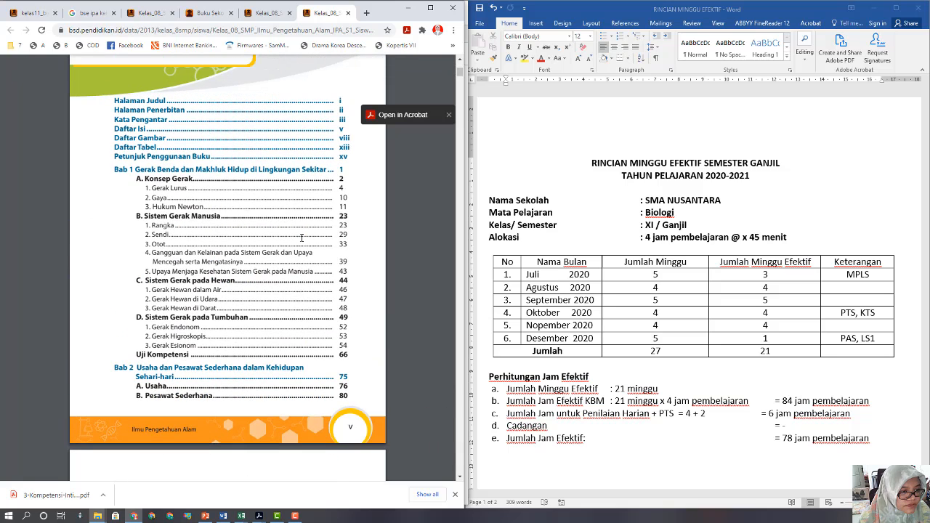
{"action": "scroll", "coordinate": [301, 237], "scroll_direction": "up", "scroll_amount": 4}
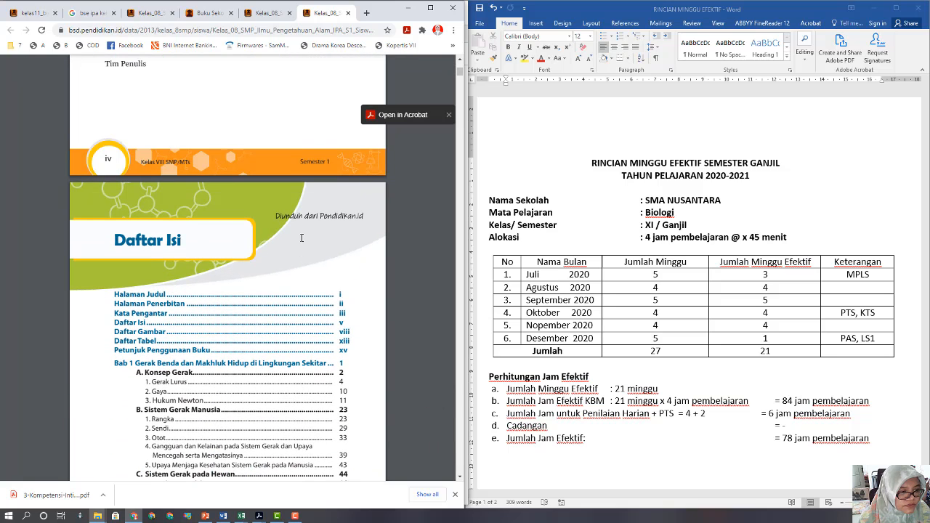
{"action": "scroll", "coordinate": [302, 238], "scroll_direction": "down", "scroll_amount": 5}
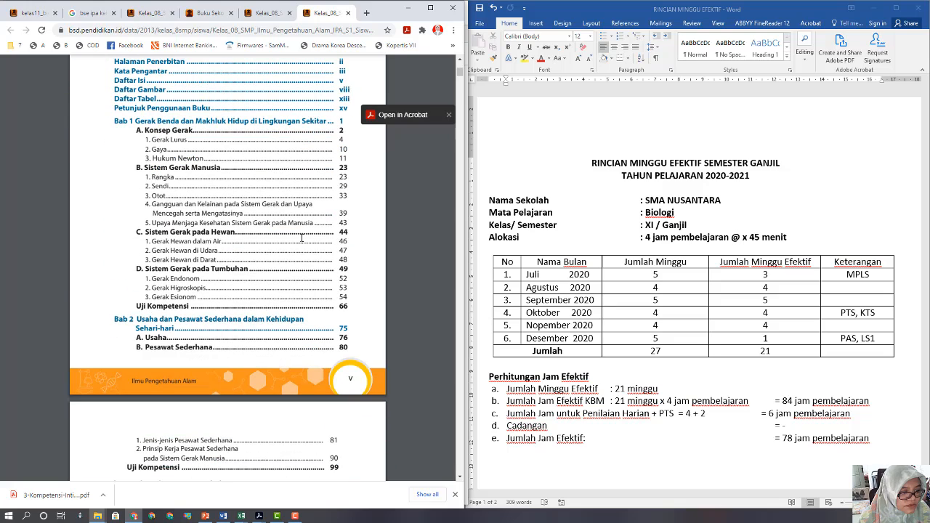
{"action": "scroll", "coordinate": [301, 237], "scroll_direction": "down", "scroll_amount": 7}
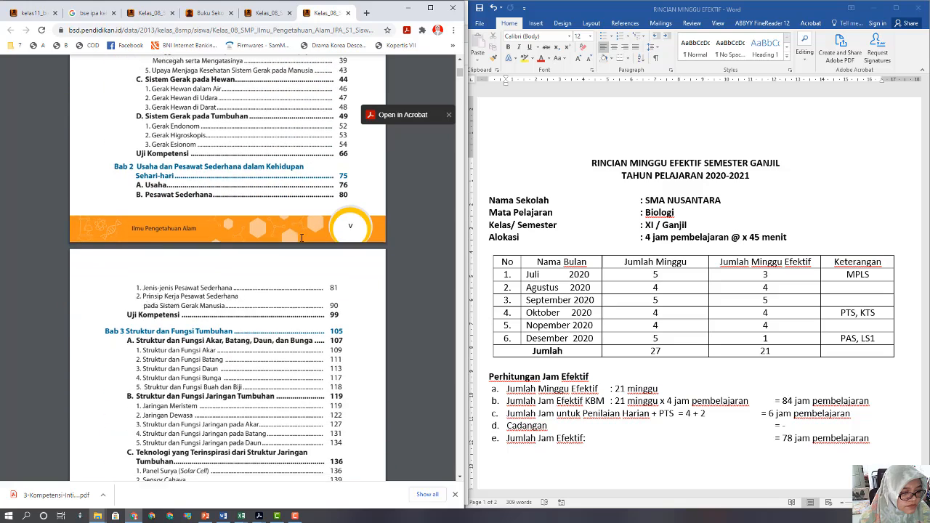
{"action": "scroll", "coordinate": [302, 237], "scroll_direction": "down", "scroll_amount": 8}
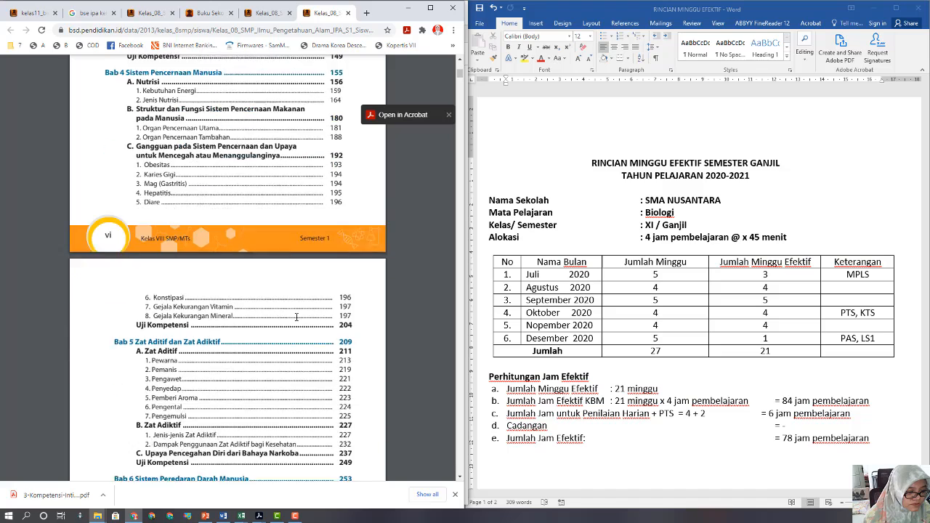
{"action": "scroll", "coordinate": [296, 317], "scroll_direction": "down", "scroll_amount": 1}
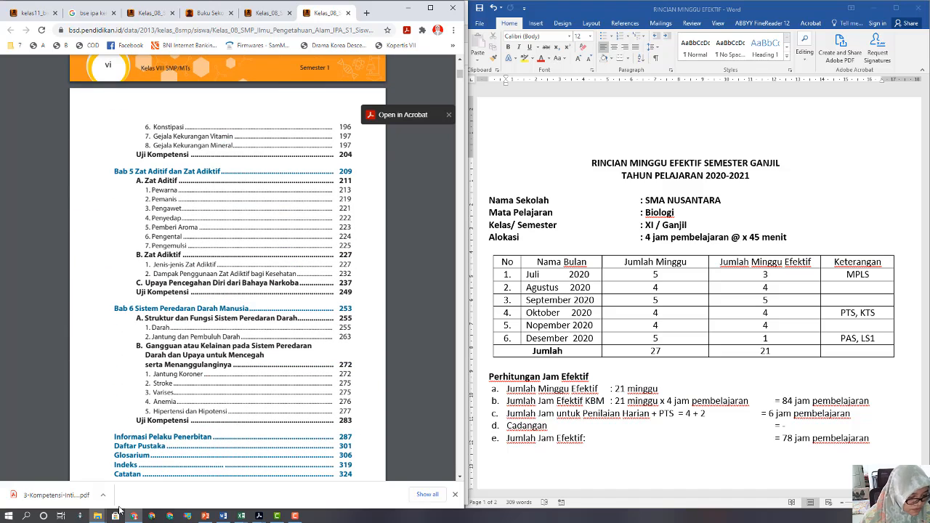
Switch to Acrobat and find the Kelas XI section with Kompetensi Inti 3 and 4 in the SMA-MA Biologi competency PDF.
{"action": "mouse_move", "coordinate": [258, 516]}
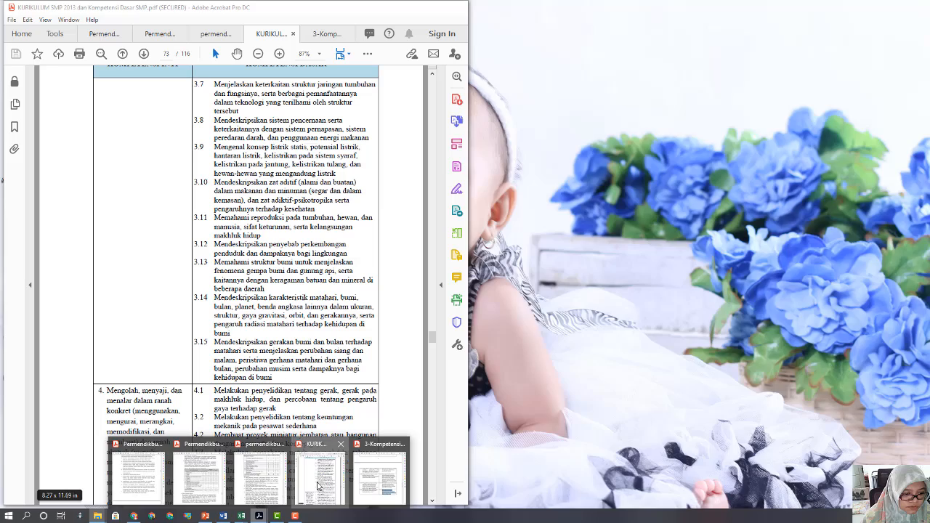
{"action": "left_click", "coordinate": [318, 485]}
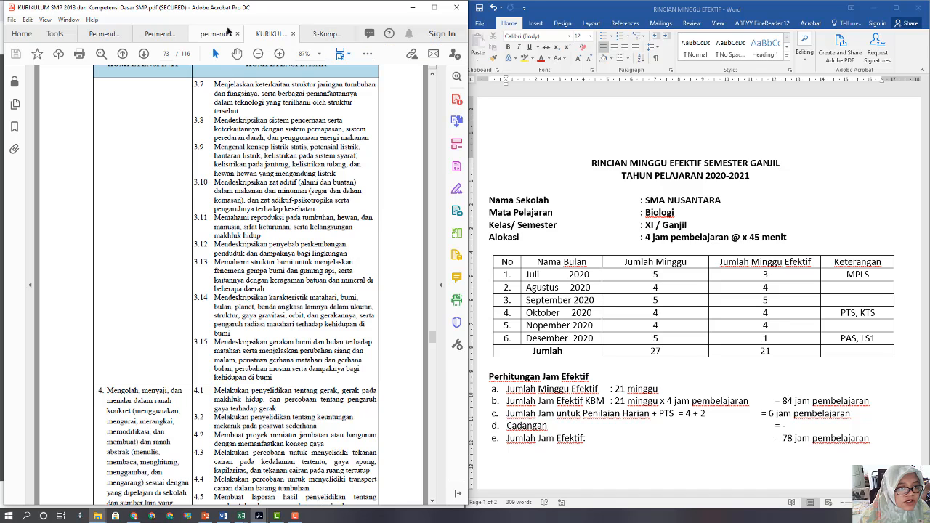
{"action": "left_click", "coordinate": [324, 35]}
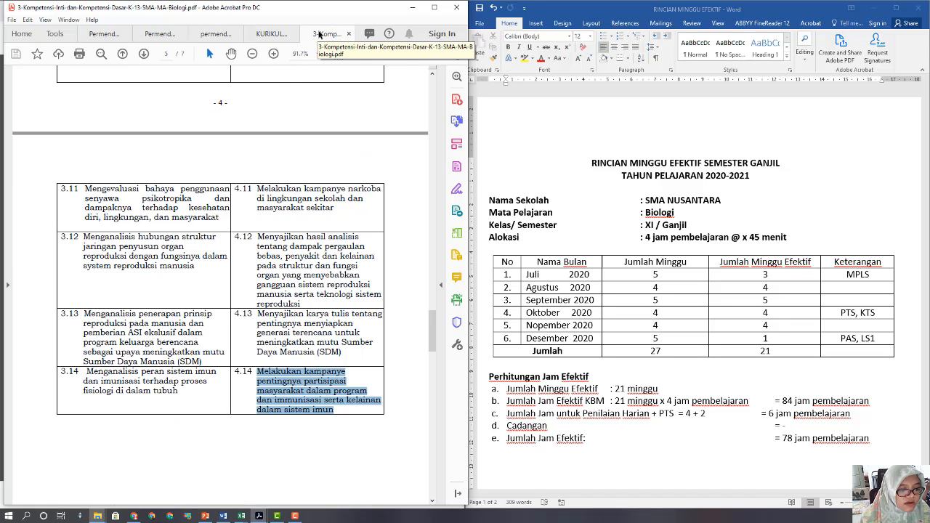
{"action": "scroll", "coordinate": [318, 336], "scroll_direction": "up", "scroll_amount": 5}
{"action": "scroll", "coordinate": [318, 336], "scroll_direction": "up", "scroll_amount": 8}
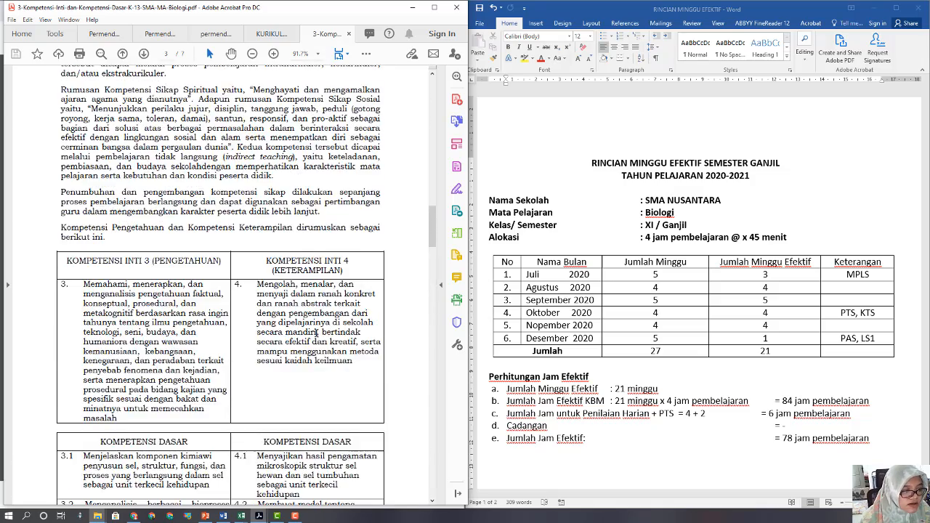
{"action": "scroll", "coordinate": [316, 333], "scroll_direction": "up", "scroll_amount": 4}
{"action": "left_click_drag", "start_coordinate": [172, 390], "coordinate": [178, 390]}
{"action": "scroll", "coordinate": [229, 349], "scroll_direction": "down", "scroll_amount": 3}
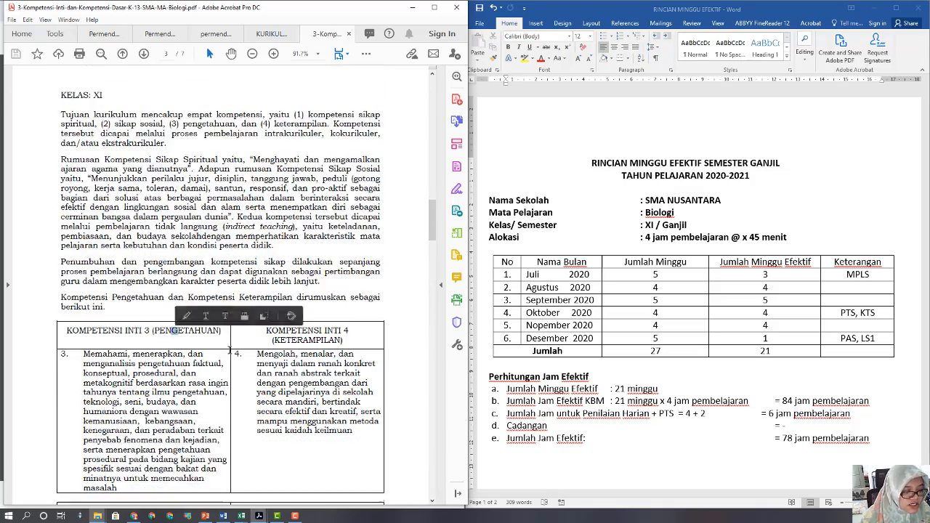
Review the Kelas XI Kompetensi Inti 3 and 4 statements and the basic competency pairs 3.1/4.1 and 3.2/4.2.
{"action": "scroll", "coordinate": [207, 335], "scroll_direction": "down", "scroll_amount": 1}
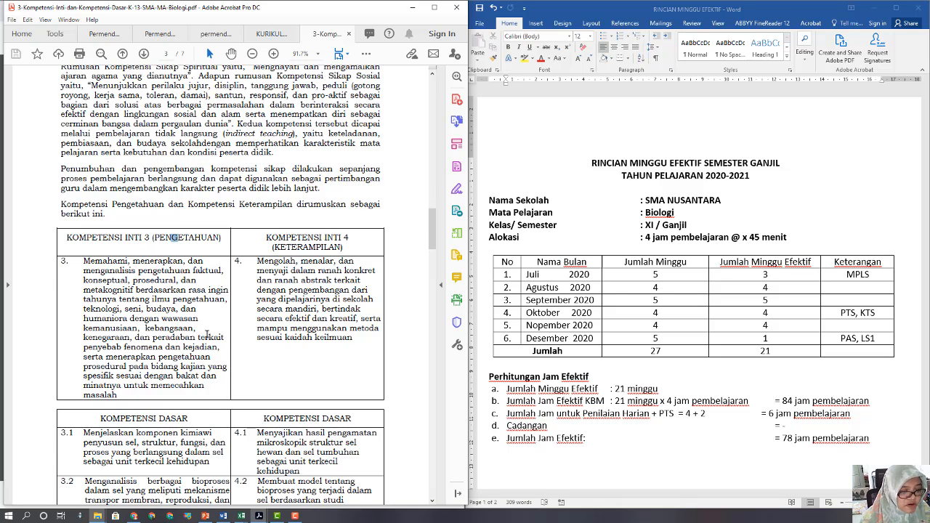
{"action": "scroll", "coordinate": [206, 334], "scroll_direction": "down", "scroll_amount": 4}
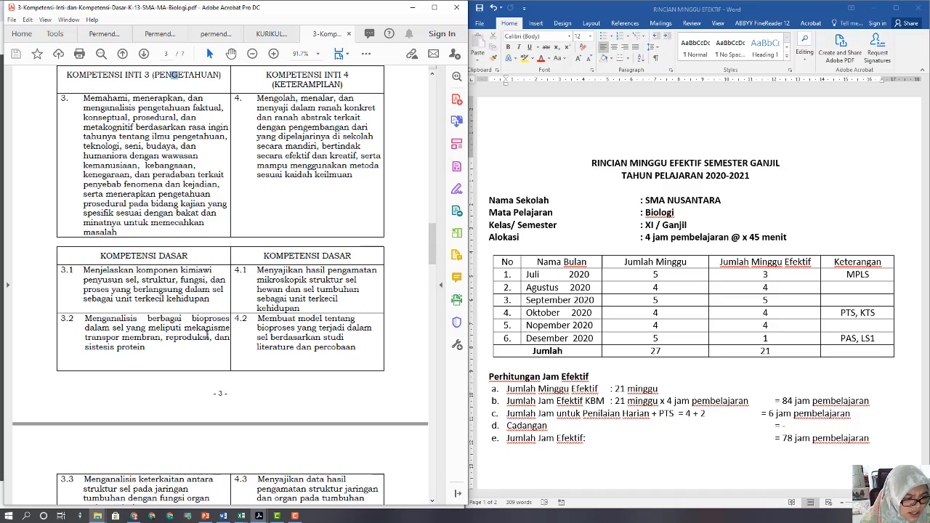
{"action": "scroll", "coordinate": [206, 334], "scroll_direction": "down", "scroll_amount": 2}
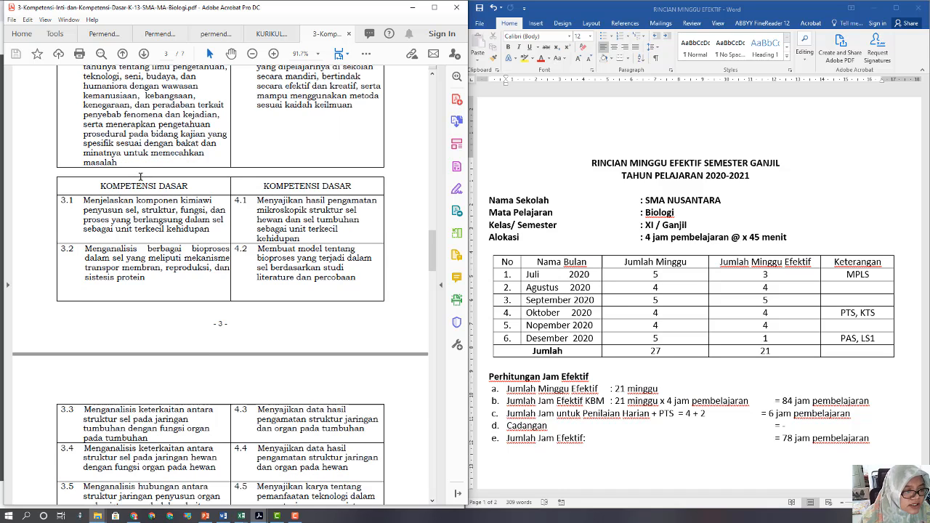
{"action": "scroll", "coordinate": [138, 158], "scroll_direction": "up", "scroll_amount": 1}
{"action": "scroll", "coordinate": [147, 149], "scroll_direction": "up", "scroll_amount": 1}
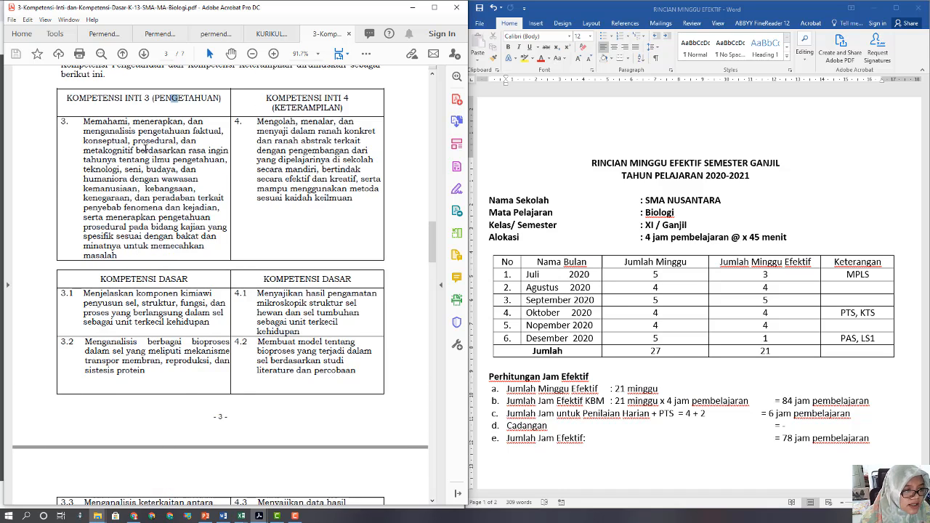
{"action": "scroll", "coordinate": [227, 293], "scroll_direction": "down", "scroll_amount": 2}
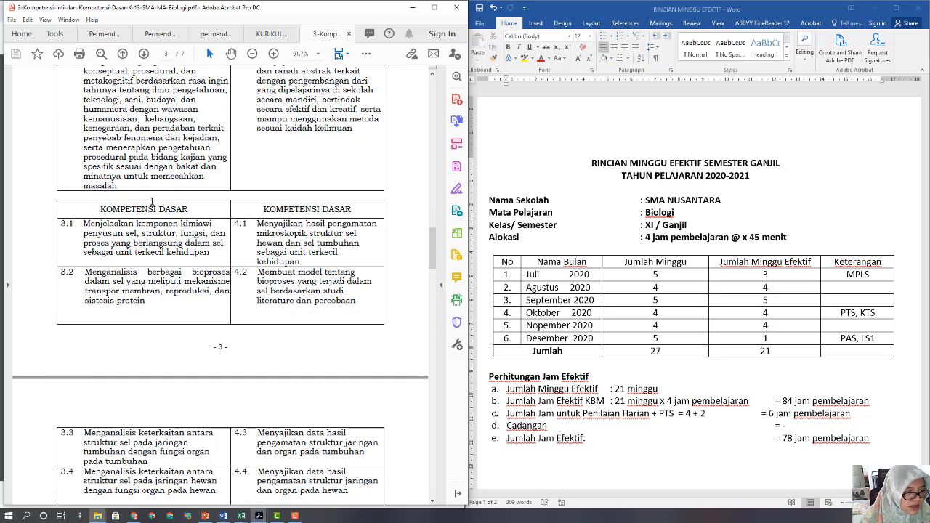
{"action": "scroll", "coordinate": [129, 221], "scroll_direction": "down", "scroll_amount": 1}
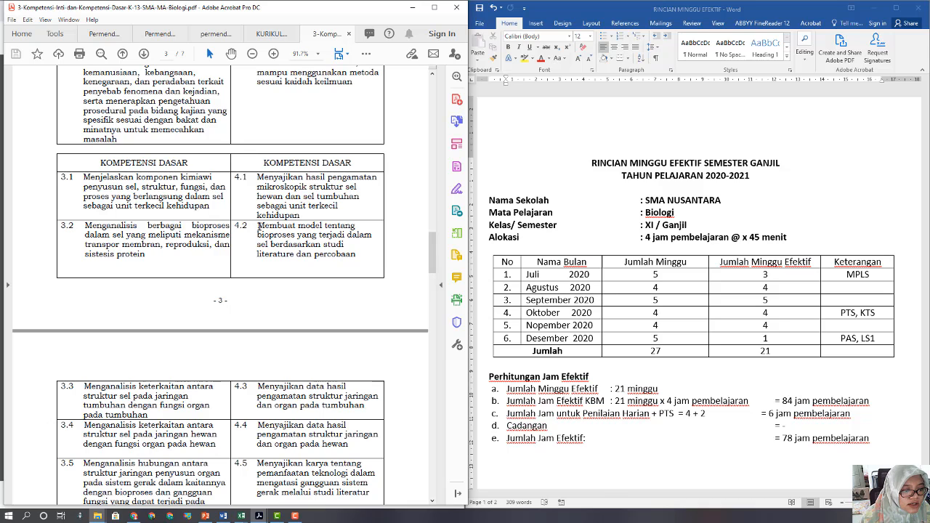
Review the remaining Kelas XI Biologi basic competencies from 3.3/4.3 through 3.14/4.14.
{"action": "scroll", "coordinate": [160, 327], "scroll_direction": "down", "scroll_amount": 10}
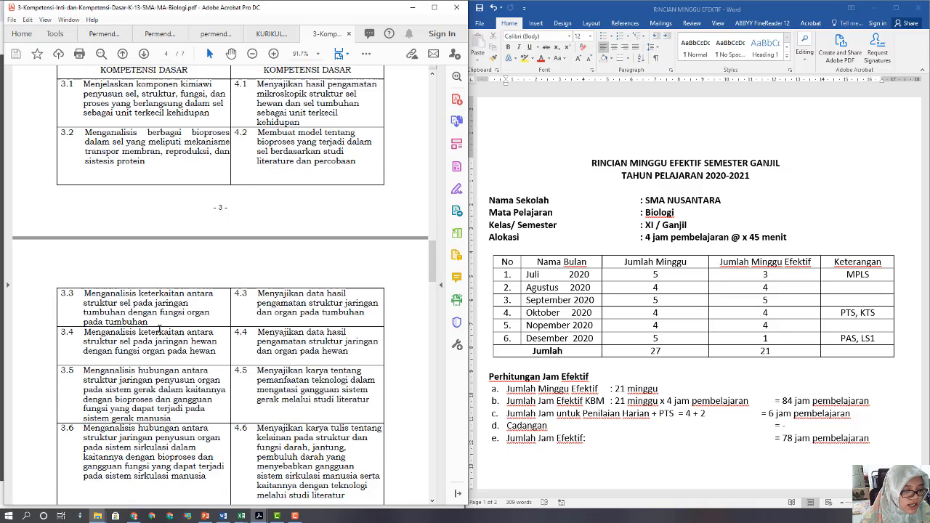
{"action": "scroll", "coordinate": [161, 329], "scroll_direction": "down", "scroll_amount": 2}
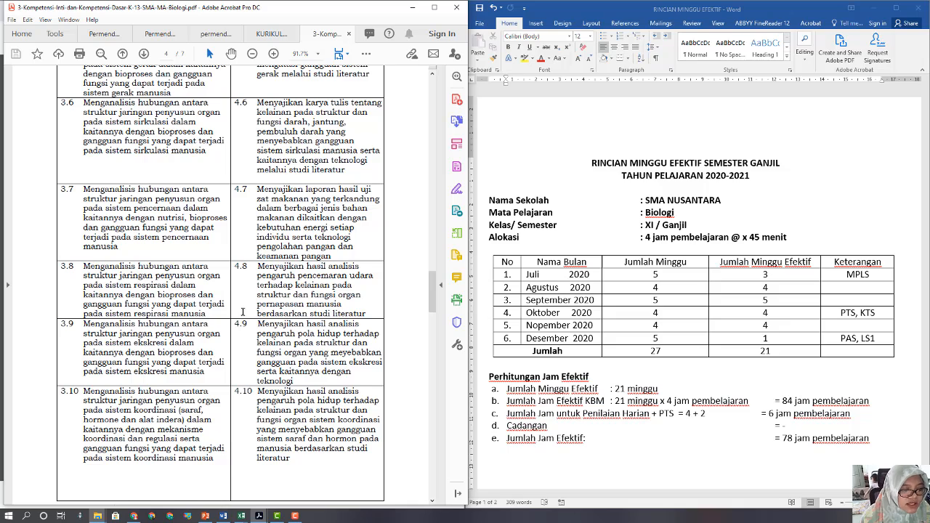
{"action": "scroll", "coordinate": [242, 312], "scroll_direction": "down", "scroll_amount": 16}
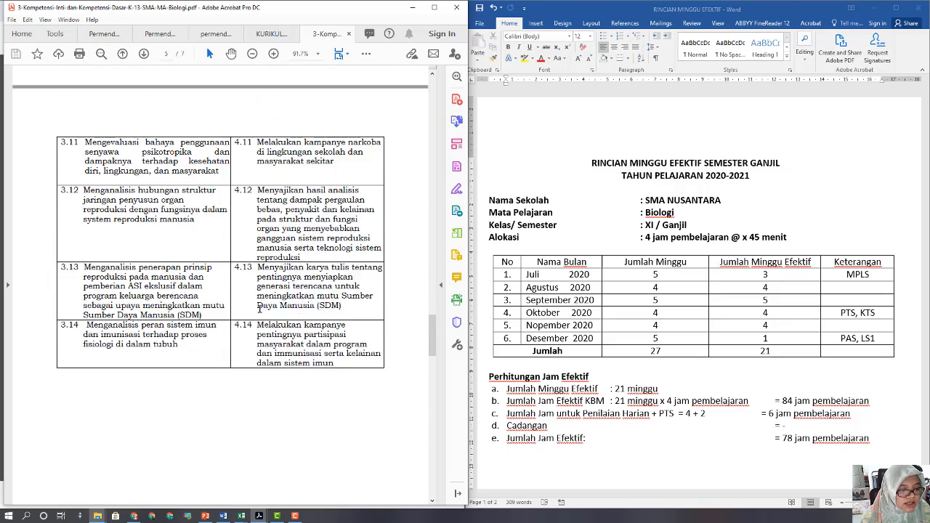
{"action": "scroll", "coordinate": [152, 240], "scroll_direction": "up", "scroll_amount": 7}
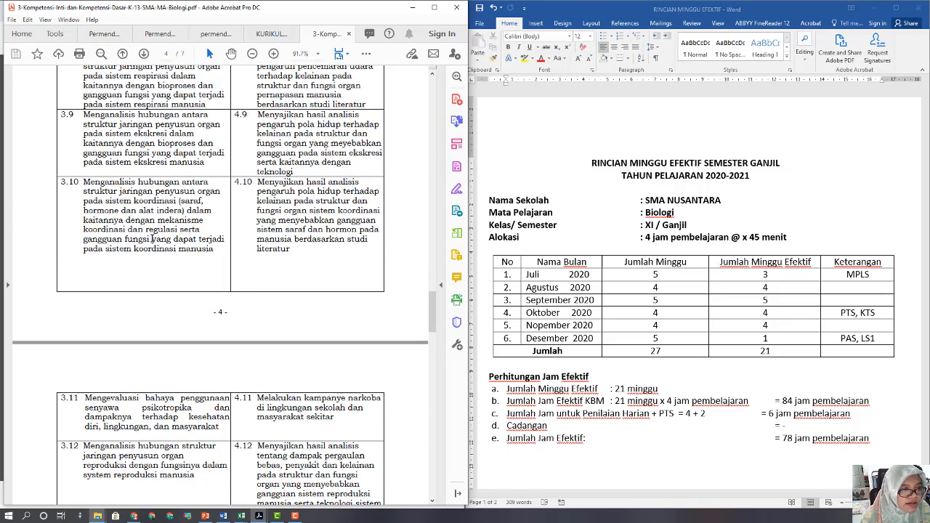
{"action": "scroll", "coordinate": [152, 240], "scroll_direction": "up", "scroll_amount": 8}
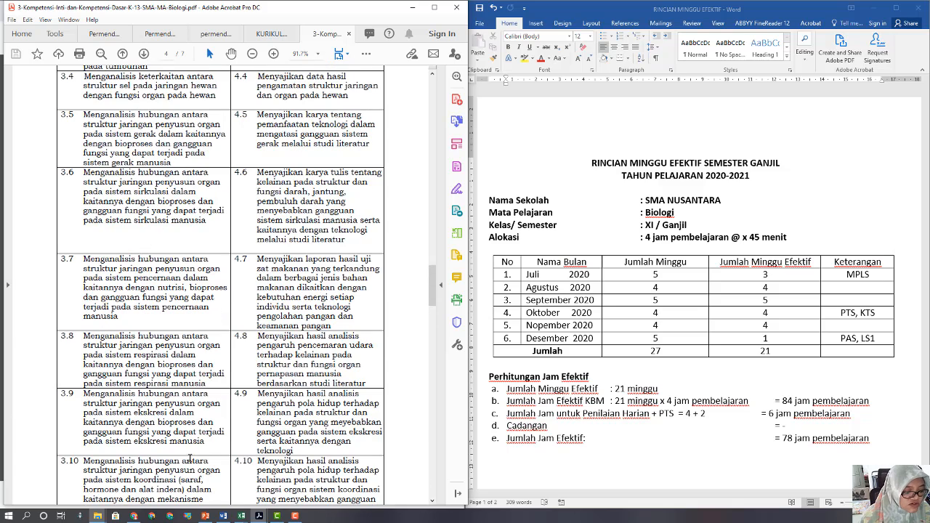
Switch to Chrome and review the Daftar Isi of kelas11_biologi_purnomo.pdf from Bab I Struktur dan Fungsi Sel to Bab V Sistem Sirkulasi Darah.
{"action": "left_click", "coordinate": [134, 515]}
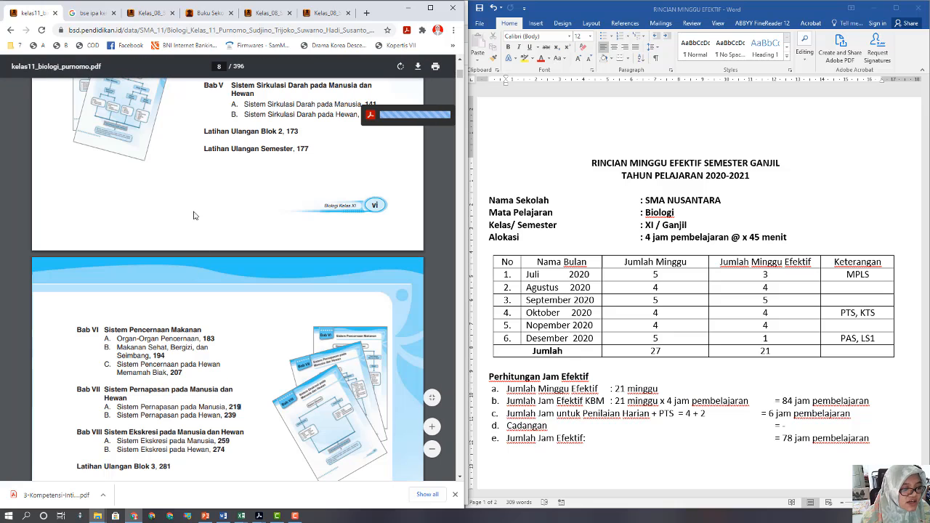
{"action": "scroll", "coordinate": [287, 111], "scroll_direction": "up", "scroll_amount": 7}
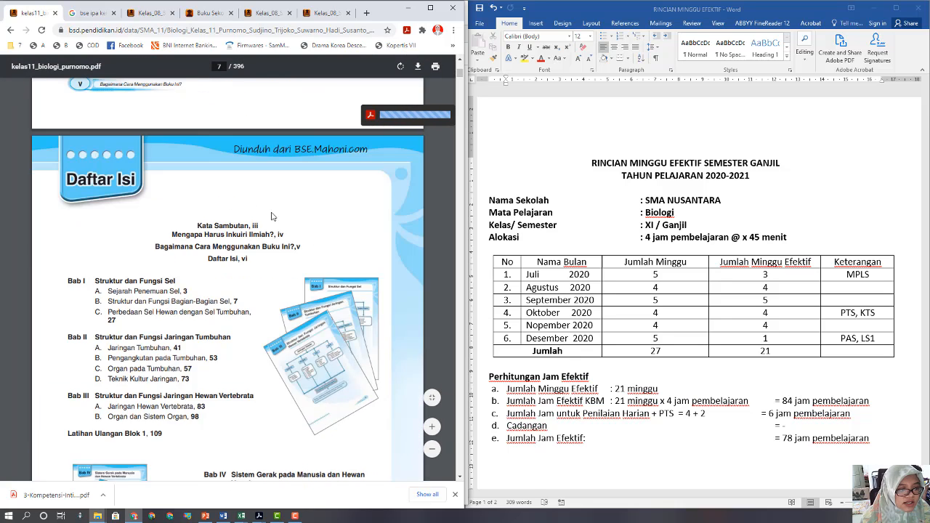
{"action": "scroll", "coordinate": [248, 223], "scroll_direction": "down", "scroll_amount": 3}
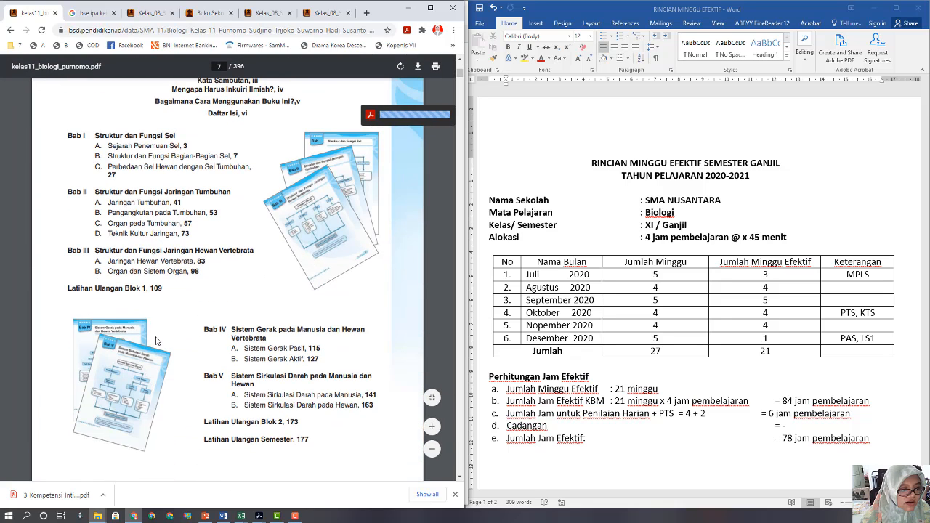
{"action": "scroll", "coordinate": [145, 320], "scroll_direction": "up", "scroll_amount": 3}
{"action": "scroll", "coordinate": [133, 280], "scroll_direction": "down", "scroll_amount": 2}
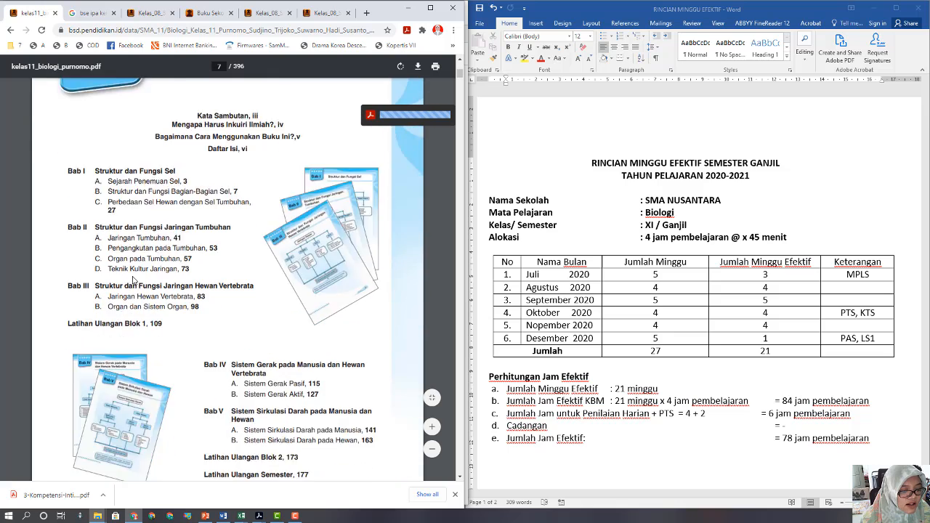
{"action": "scroll", "coordinate": [133, 280], "scroll_direction": "down", "scroll_amount": 3}
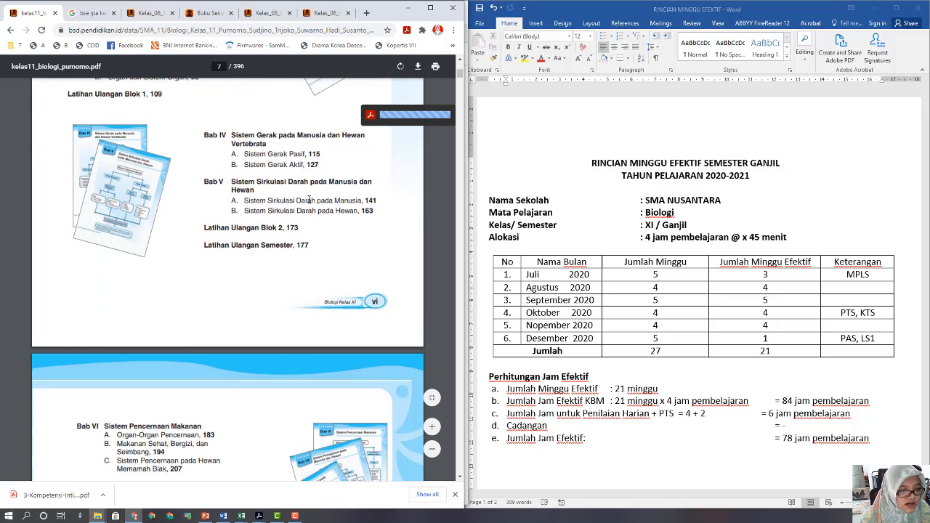
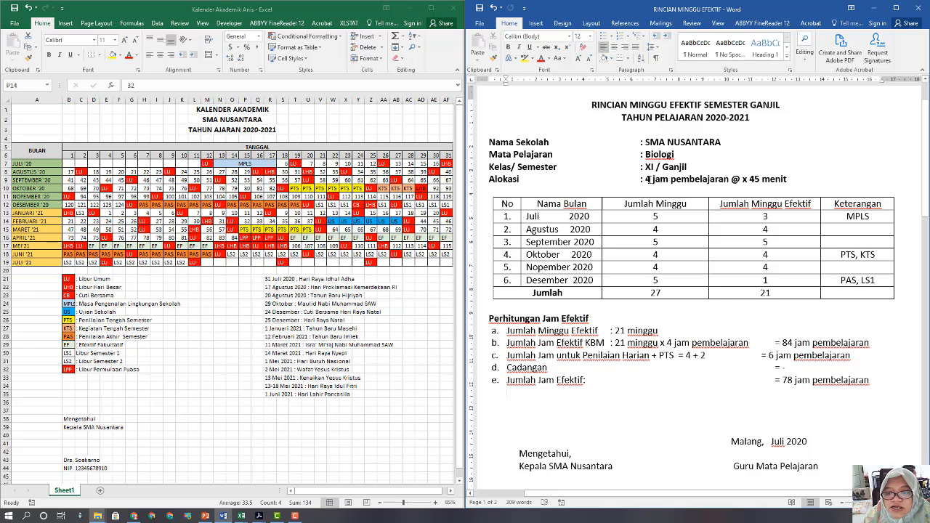
Point out the Alokasi value "4 jam pembelajaran @ x 45 menit" in the Rincian Minggu Efektif document by selecting its text.
{"action": "left_click_drag", "start_coordinate": [648, 179], "coordinate": [737, 181]}
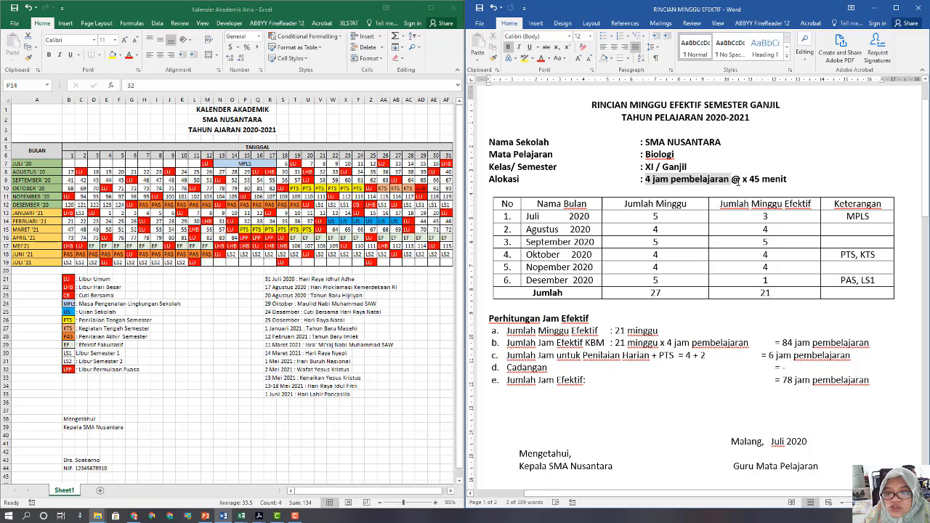
{"action": "left_click", "coordinate": [740, 180]}
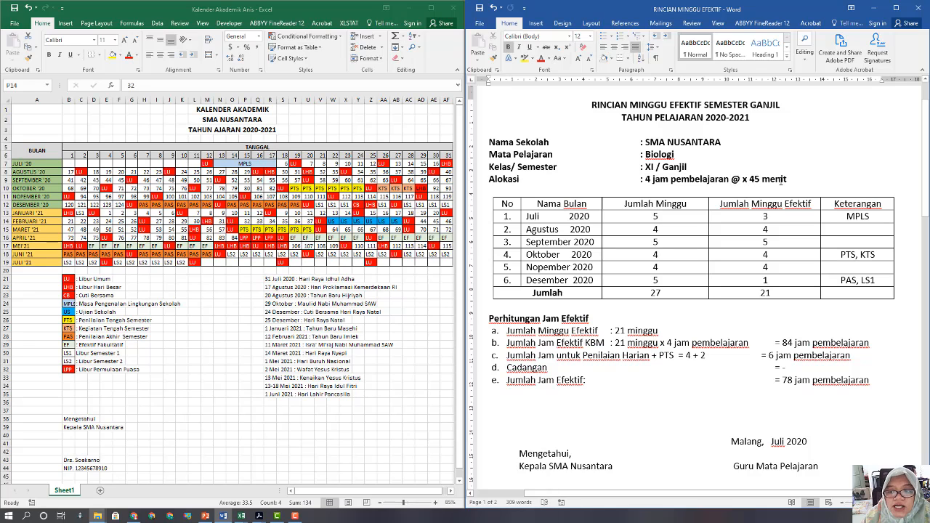
{"action": "left_click", "coordinate": [649, 180]}
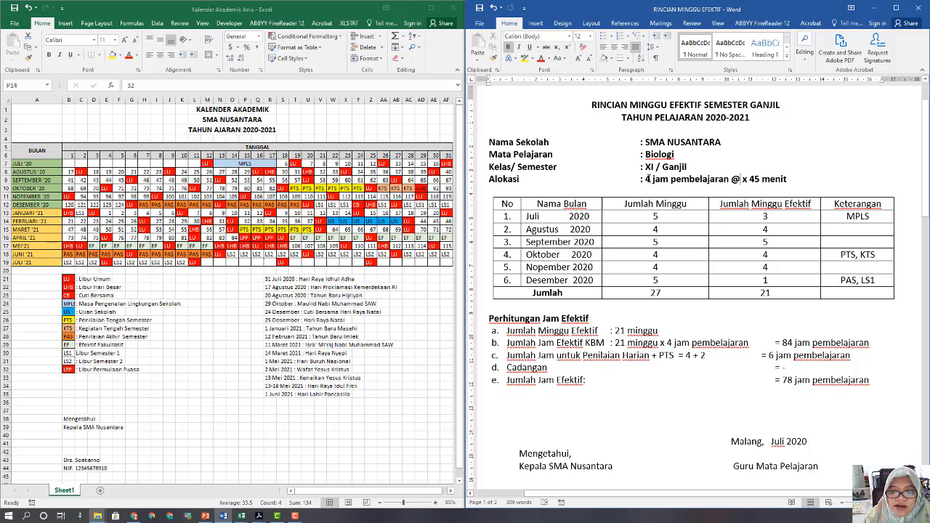
Compare the July 2020 days in the Kalender Akademik sheet, including MPLS, with the Juli row's Jumlah Minggu in the Word table.
{"action": "left_click", "coordinate": [75, 164]}
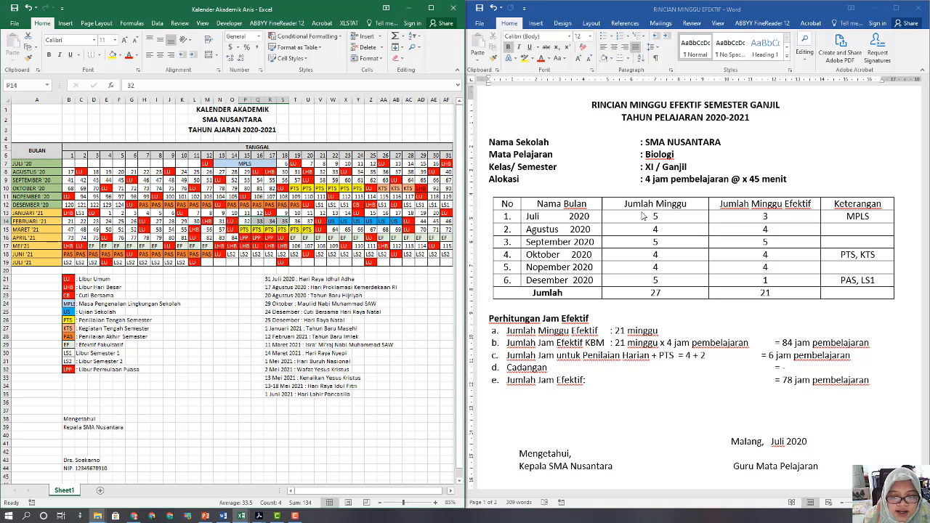
{"action": "left_click", "coordinate": [643, 216]}
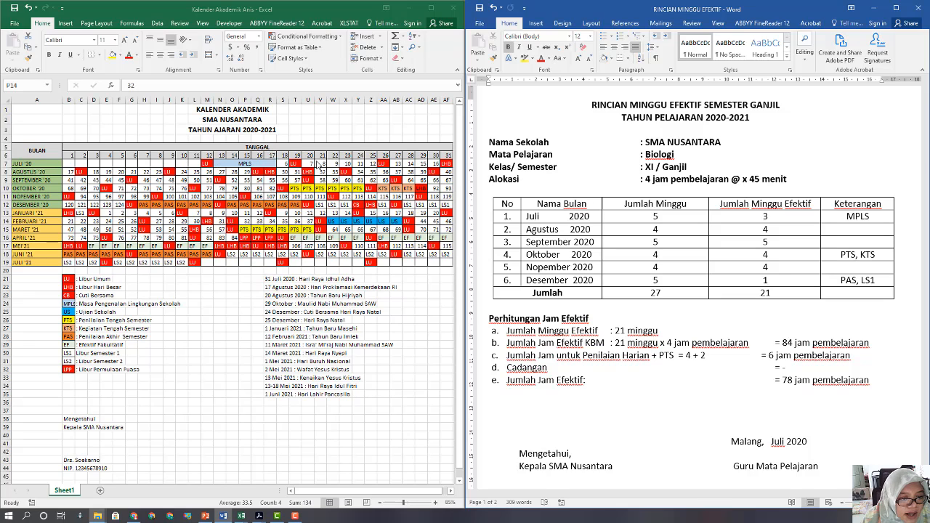
{"action": "left_click", "coordinate": [665, 216]}
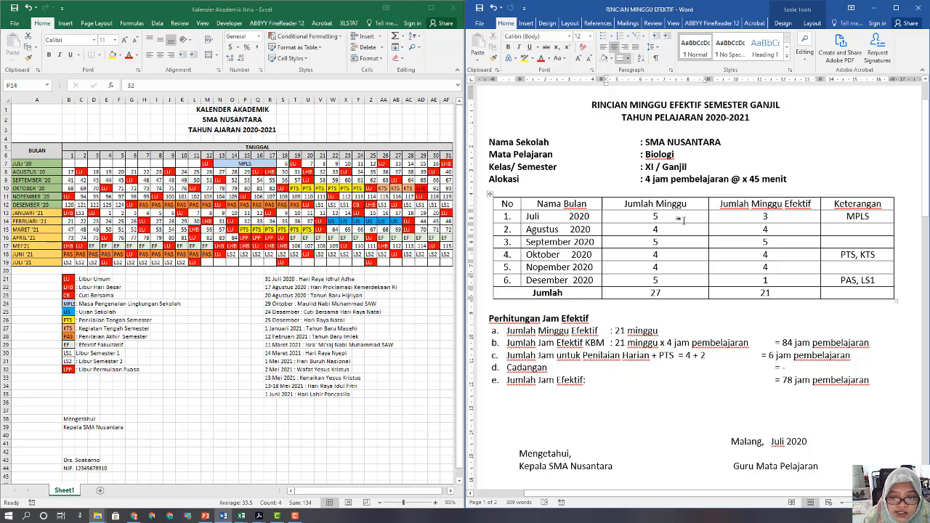
{"action": "left_click", "coordinate": [234, 162]}
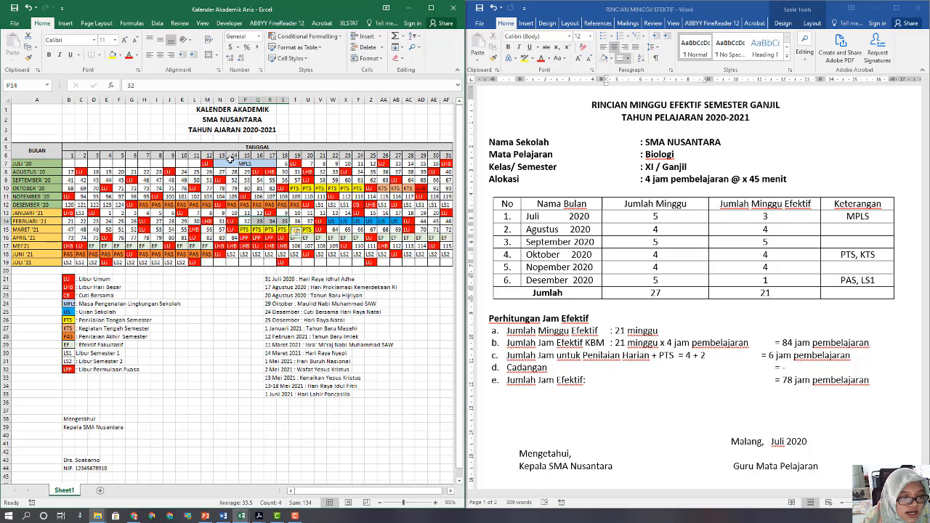
{"action": "left_click", "coordinate": [227, 161]}
{"action": "left_click_drag", "start_coordinate": [320, 165], "coordinate": [435, 164]}
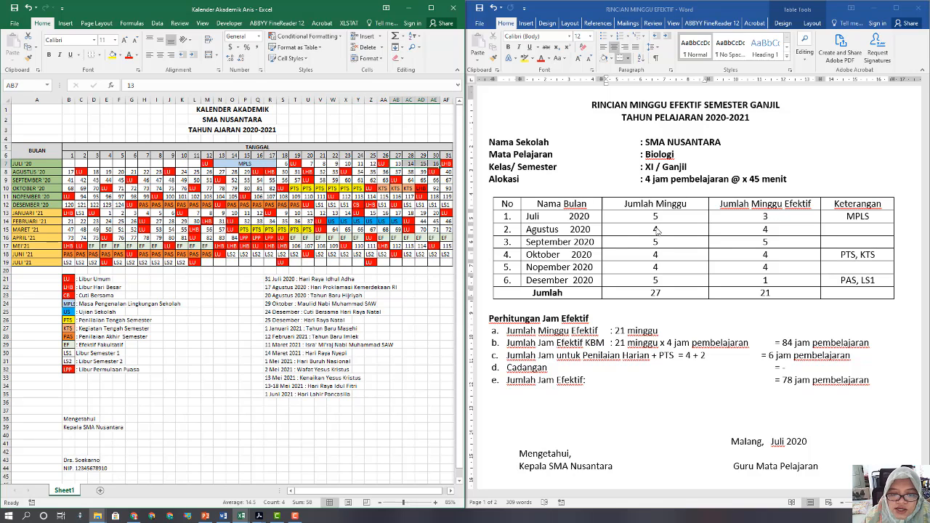
Compare the Agustus and September 2020 weeks in the Kalender Akademik with their Jumlah Minggu and Jumlah Minggu Efektif entries in the Word table.
{"action": "left_click", "coordinate": [104, 172]}
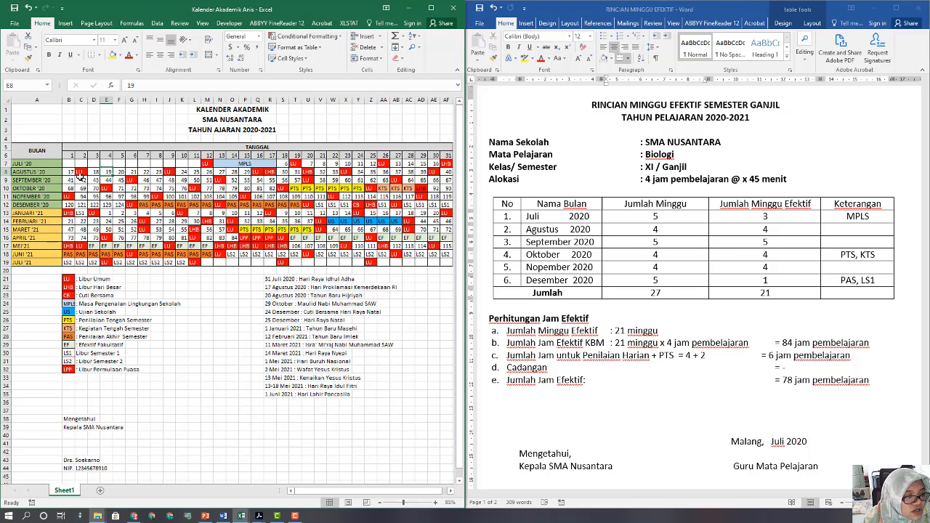
{"action": "left_click_drag", "start_coordinate": [94, 172], "coordinate": [422, 181]}
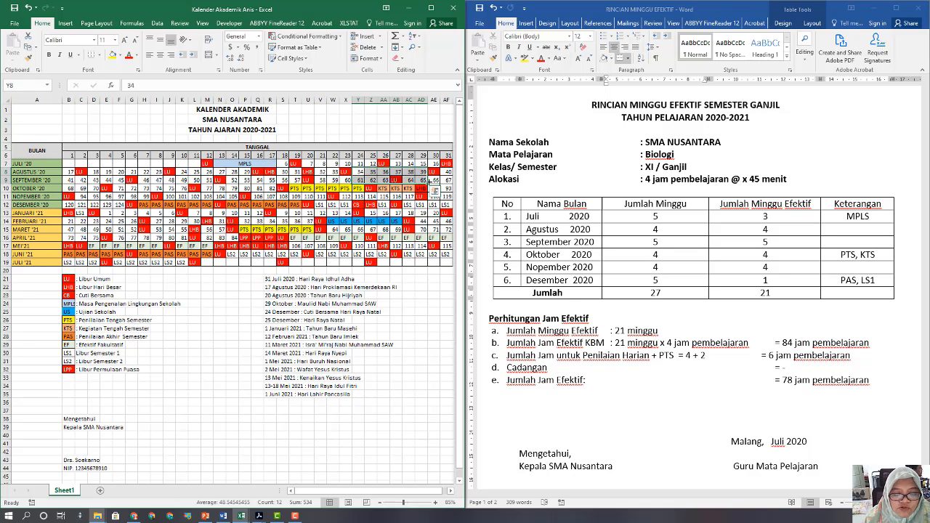
{"action": "left_click", "coordinate": [661, 216]}
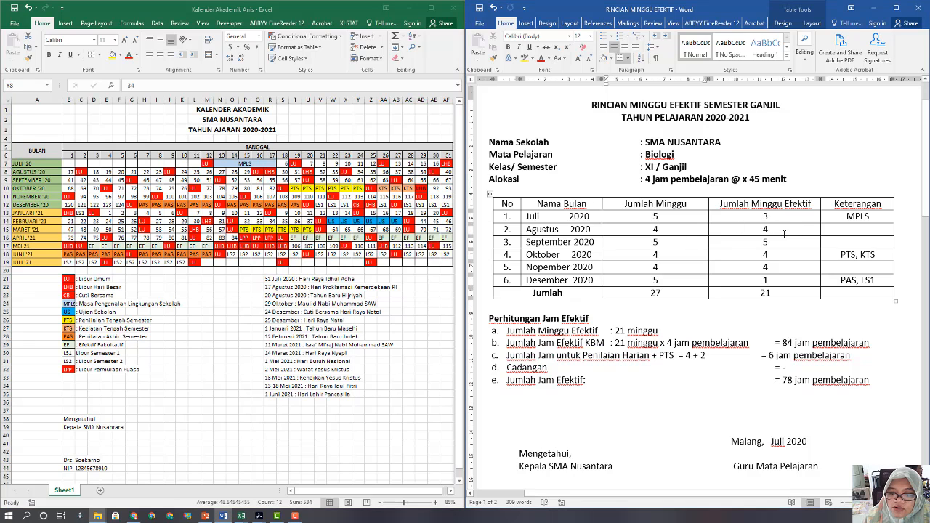
{"action": "left_click", "coordinate": [233, 173]}
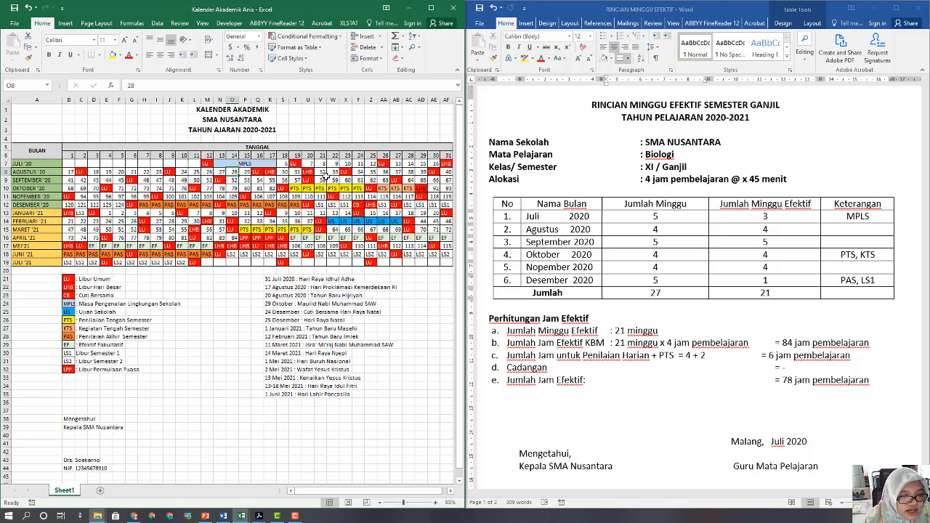
{"action": "left_click", "coordinate": [664, 251]}
{"action": "left_click", "coordinate": [86, 180]}
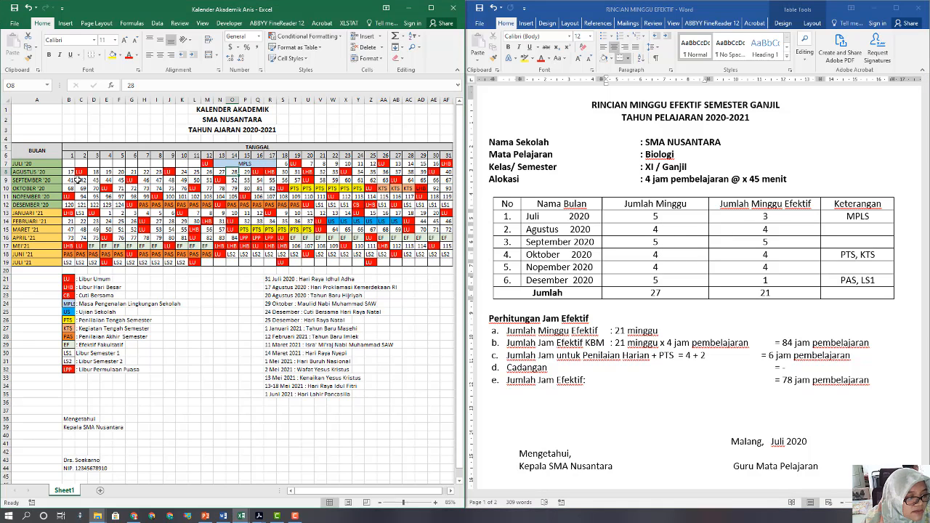
{"action": "left_click_drag", "start_coordinate": [79, 180], "coordinate": [371, 180]}
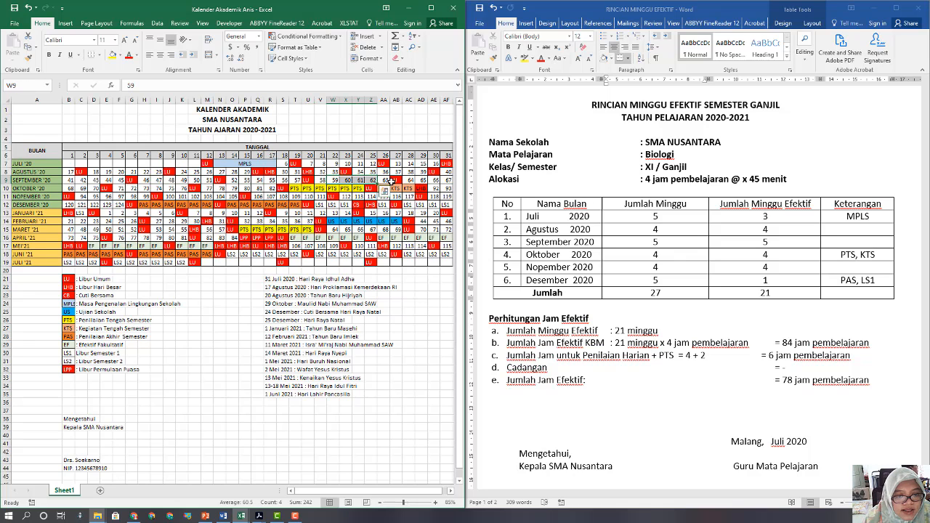
{"action": "left_click", "coordinate": [747, 242]}
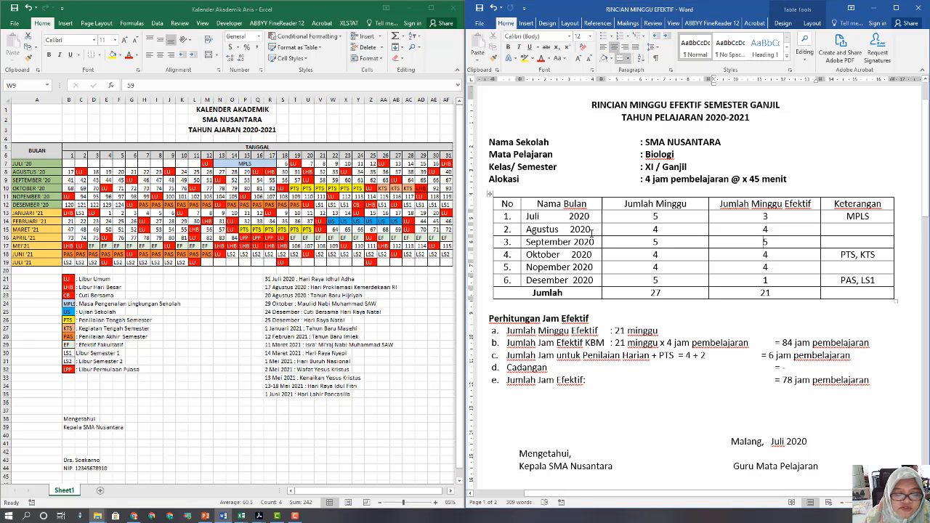
Count the Oktober weeks in the Kalender Akademik and set the Oktober row's Jumlah Minggu to 5 in the Word table.
{"action": "left_click", "coordinate": [94, 187]}
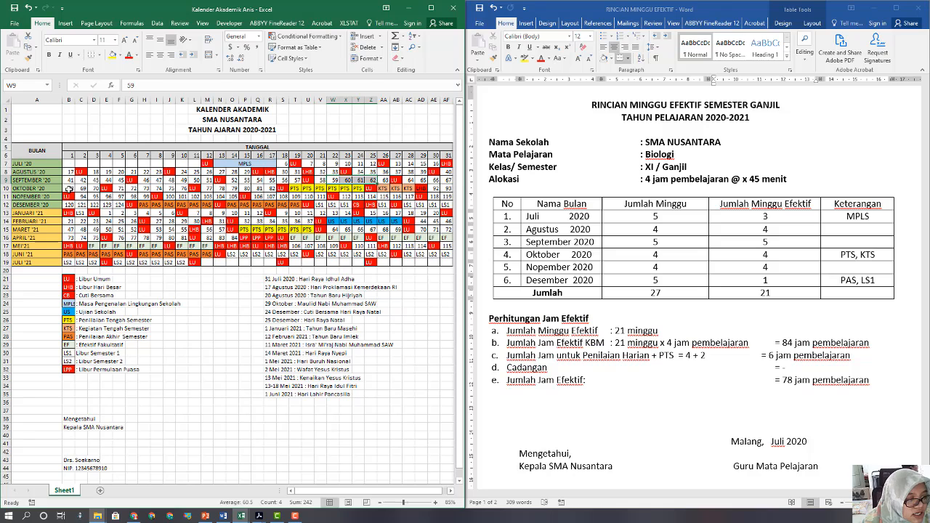
{"action": "left_click_drag", "start_coordinate": [71, 189], "coordinate": [415, 189]}
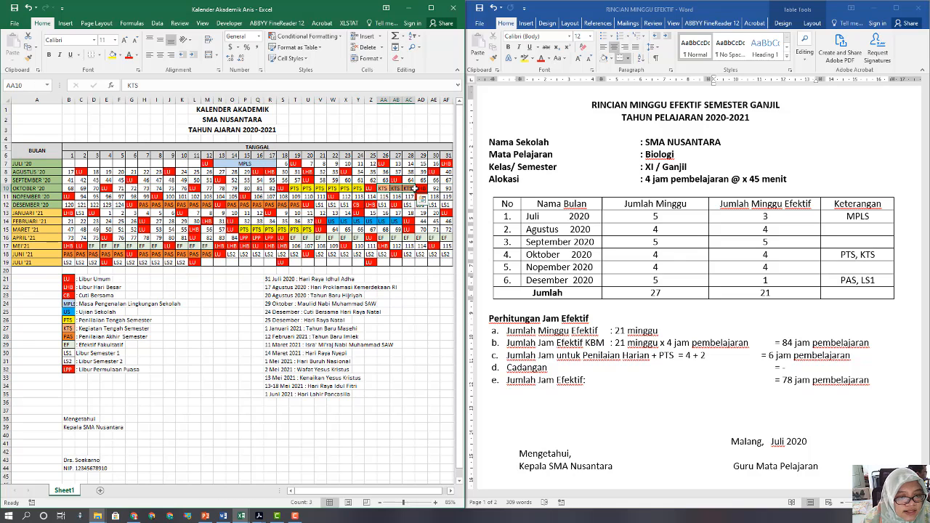
{"action": "left_click", "coordinate": [658, 254]}
{"action": "key", "text": "BackSpace"}
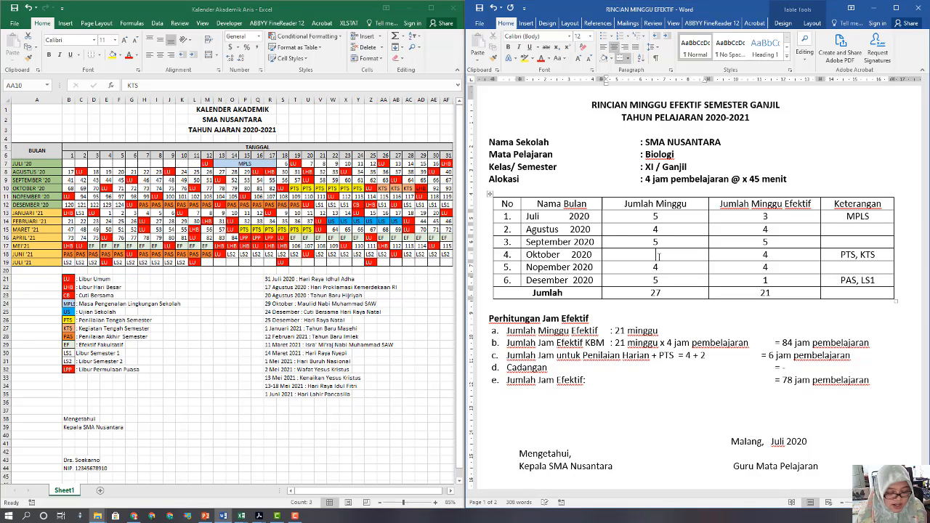
{"action": "type", "text": "5"}
Check the Oktober teaching weeks in the calendar and set the Oktober row's Jumlah Minggu Efektif to 5.
{"action": "left_click", "coordinate": [784, 251]}
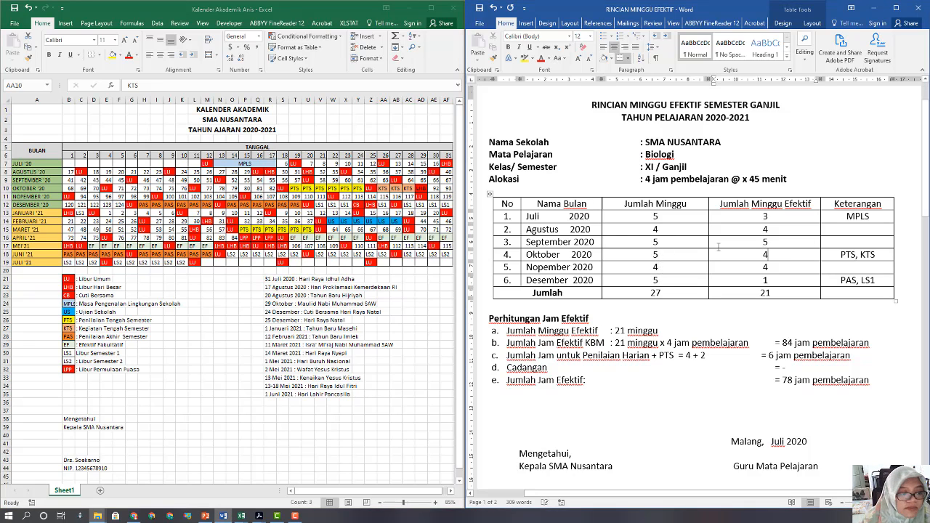
{"action": "left_click", "coordinate": [168, 227]}
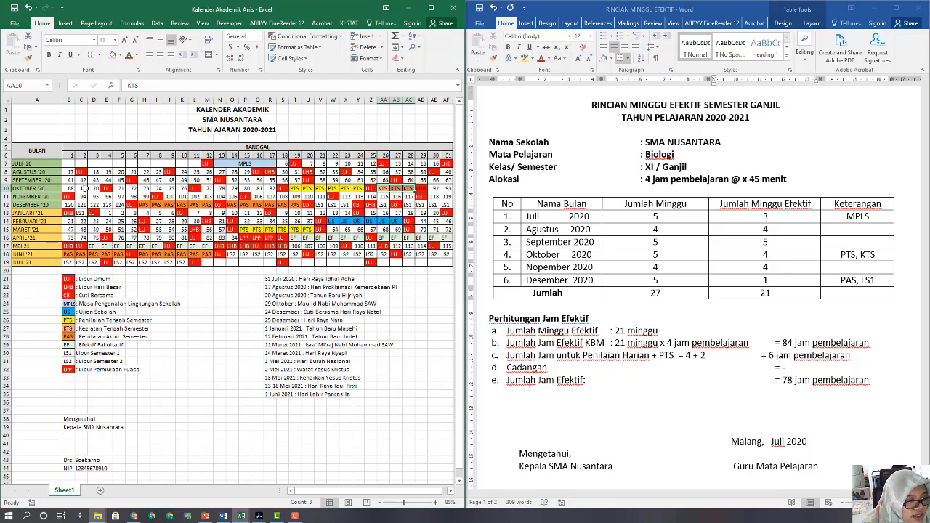
{"action": "left_click_drag", "start_coordinate": [120, 189], "coordinate": [247, 197]}
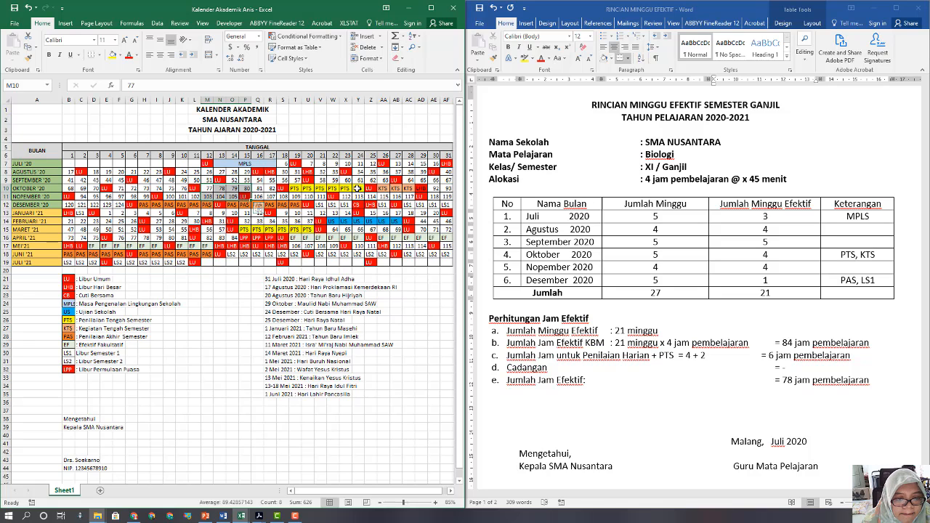
{"action": "left_click", "coordinate": [775, 255]}
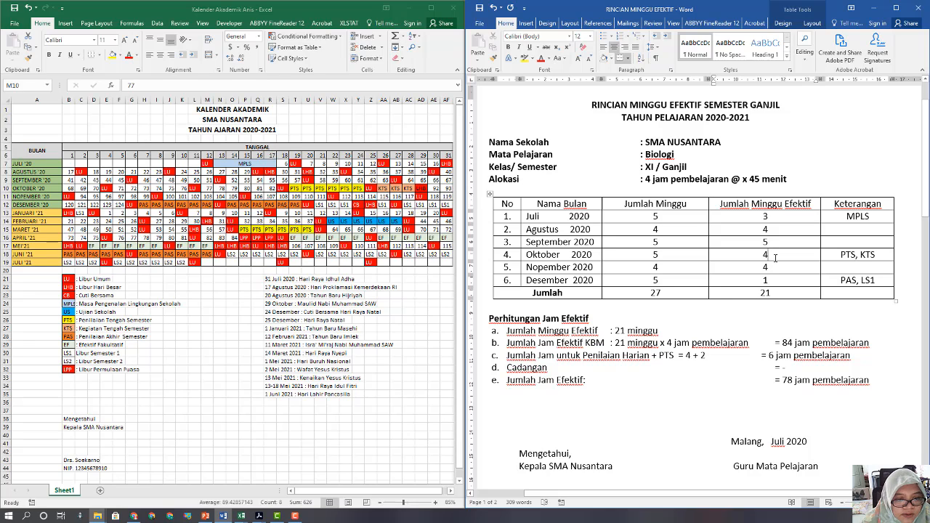
{"action": "key", "text": "BackSpace"}
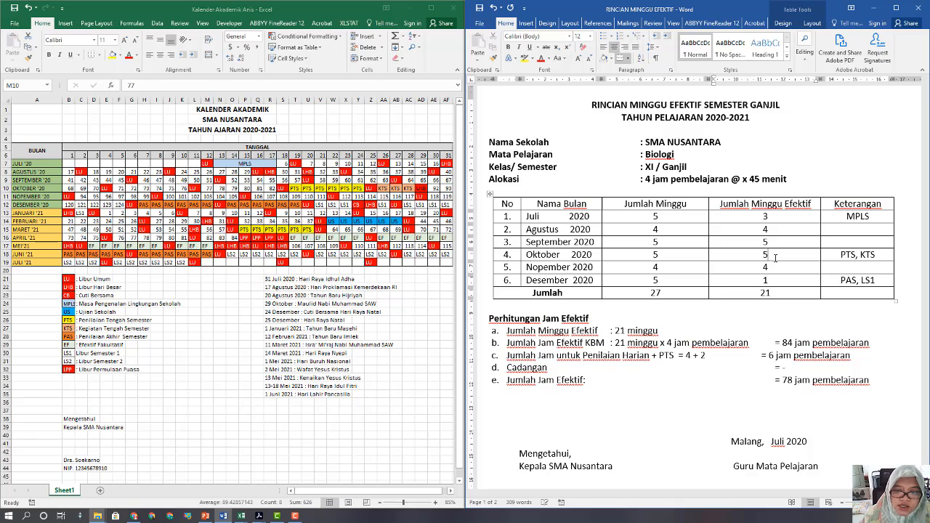
{"action": "type", "text": "5"}
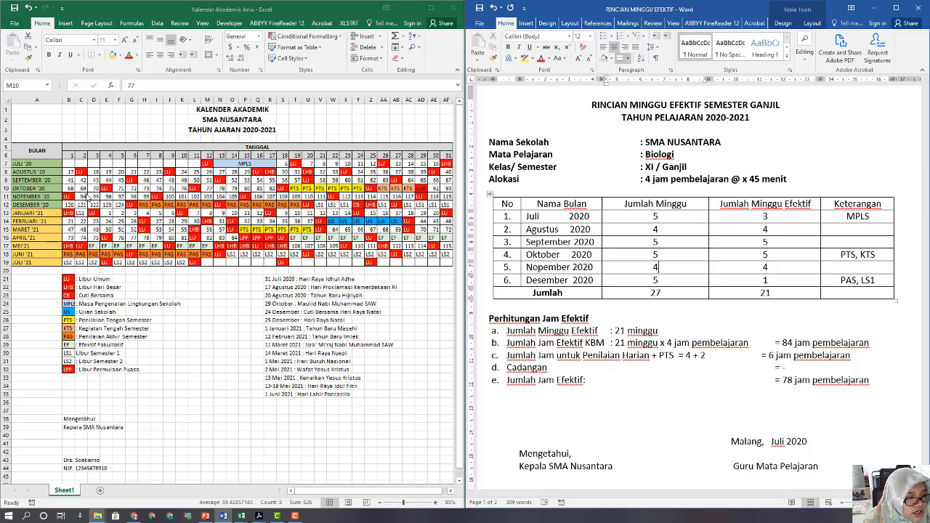
Compare the Nopember and Desember 2020 weeks in the calendar, including the PAS days, with their week counts in the Word table.
{"action": "left_click", "coordinate": [87, 196]}
{"action": "left_click_drag", "start_coordinate": [83, 196], "coordinate": [398, 197]}
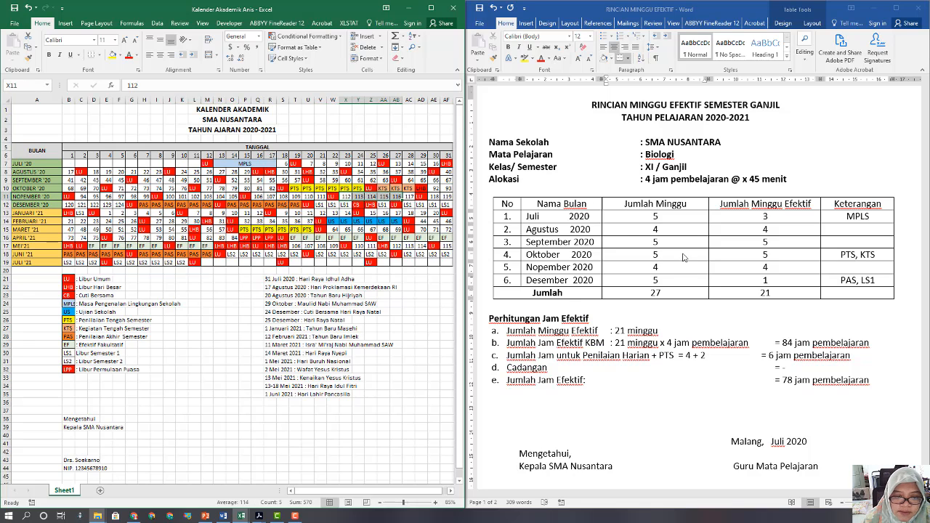
{"action": "left_click", "coordinate": [679, 270]}
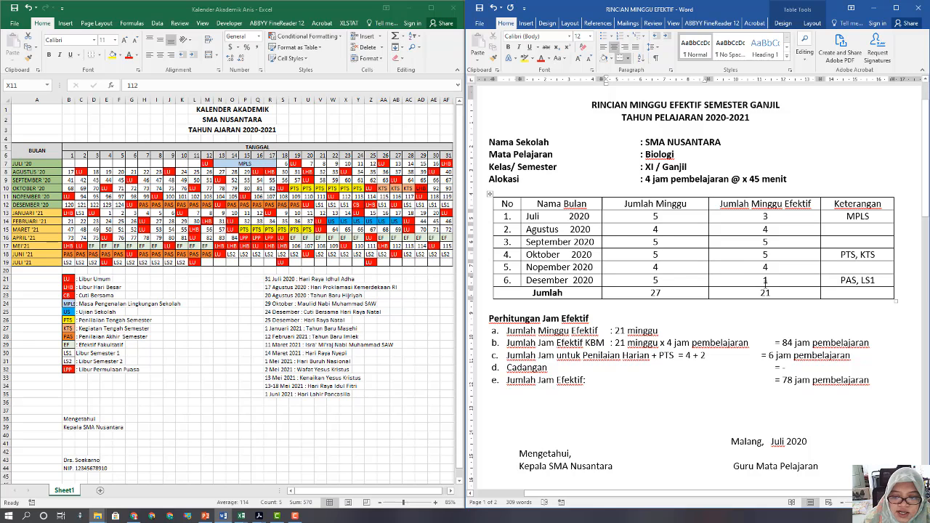
{"action": "left_click", "coordinate": [778, 268]}
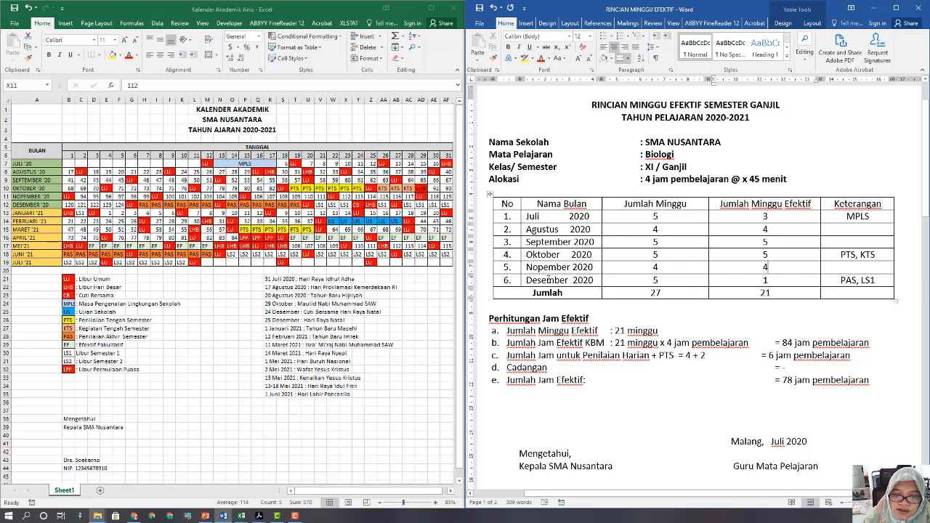
{"action": "left_click", "coordinate": [81, 207]}
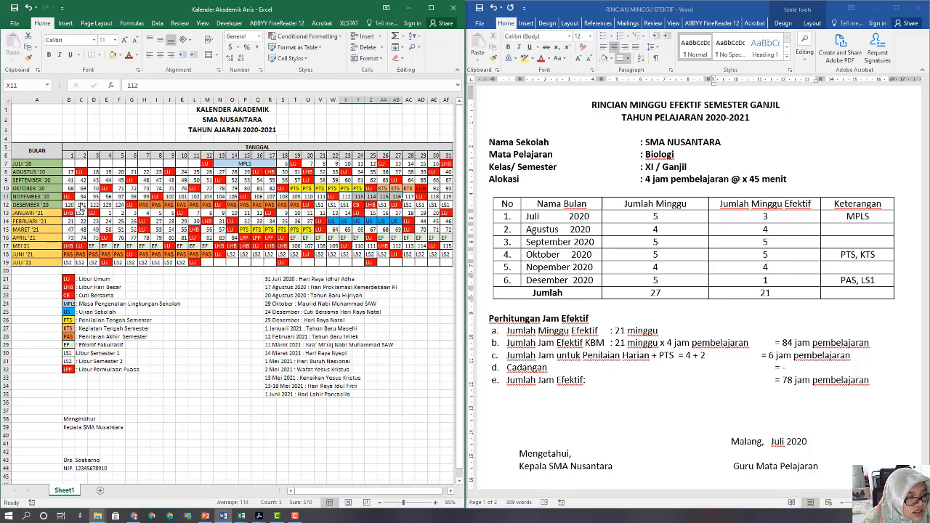
{"action": "left_click_drag", "start_coordinate": [170, 206], "coordinate": [311, 206]}
{"action": "left_click", "coordinate": [698, 277]}
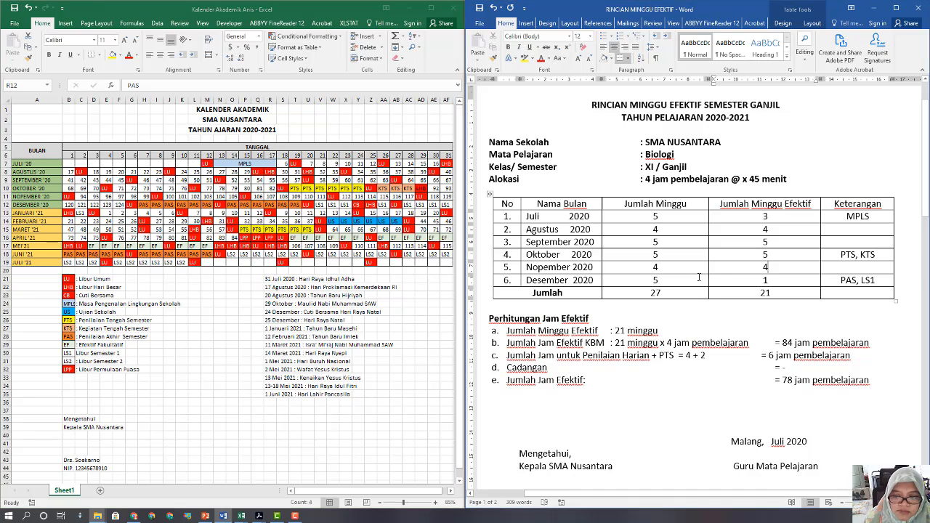
{"action": "left_click", "coordinate": [84, 207]}
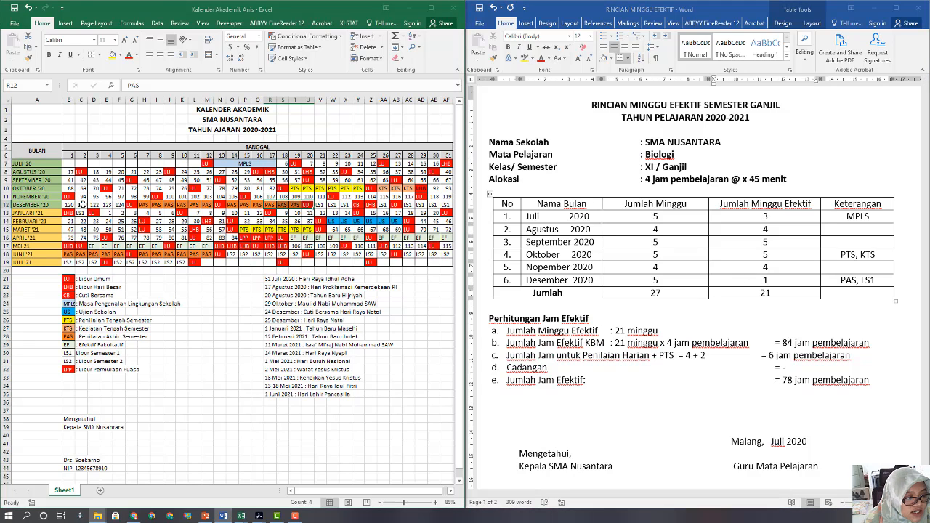
Review the Keterangan entries and add PH as the note for both September and Nopember 2020.
{"action": "left_click", "coordinate": [877, 214]}
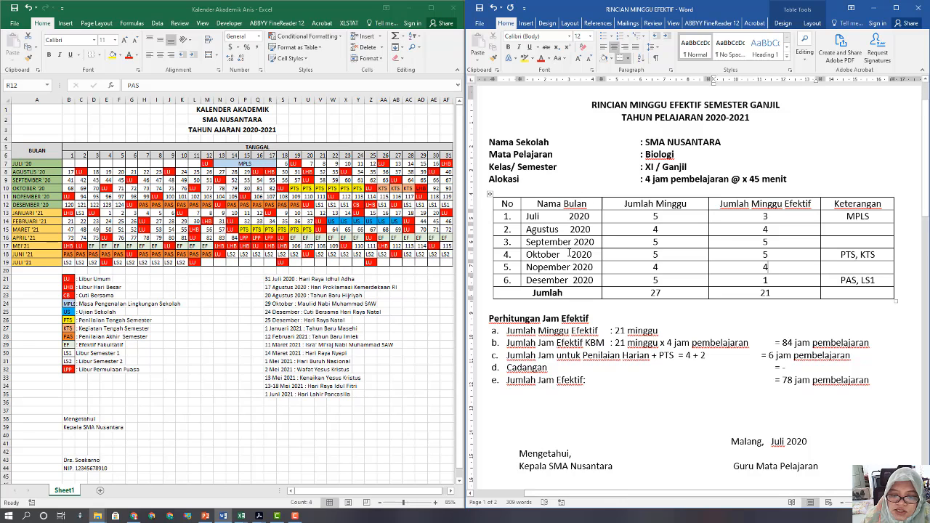
{"action": "left_click", "coordinate": [878, 256]}
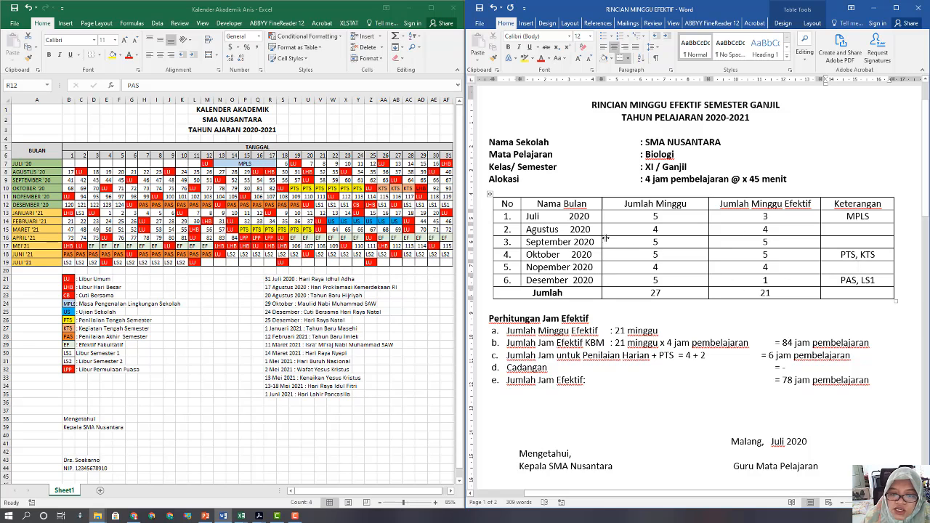
{"action": "left_click", "coordinate": [848, 244]}
{"action": "type", "text": "PH"}
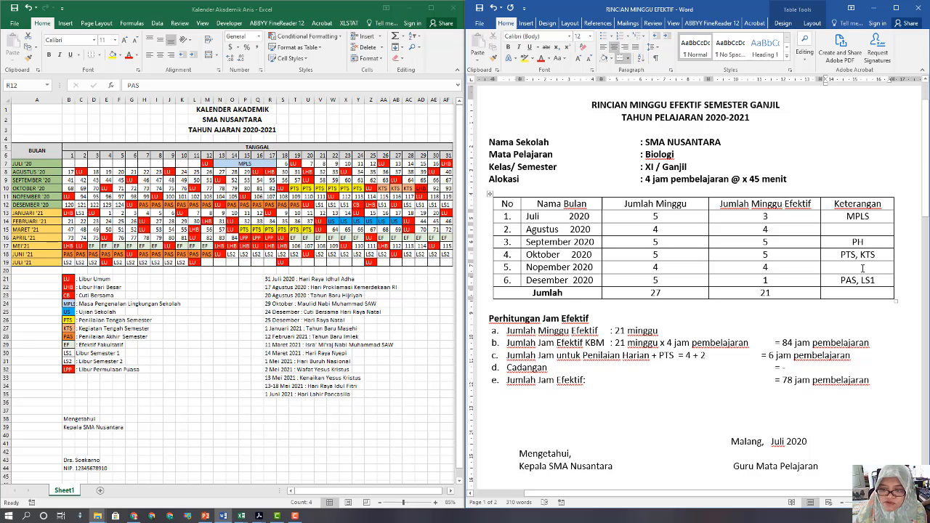
{"action": "left_click", "coordinate": [837, 267]}
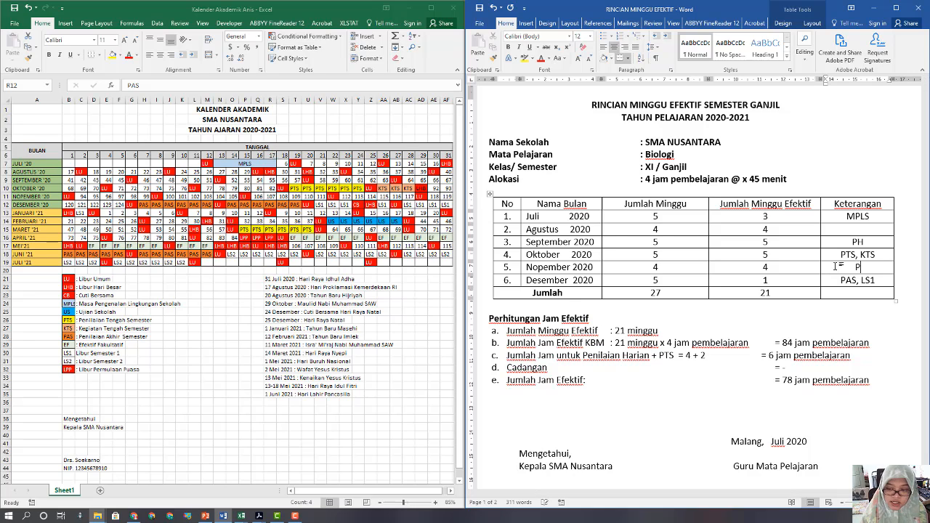
{"action": "type", "text": "PH"}
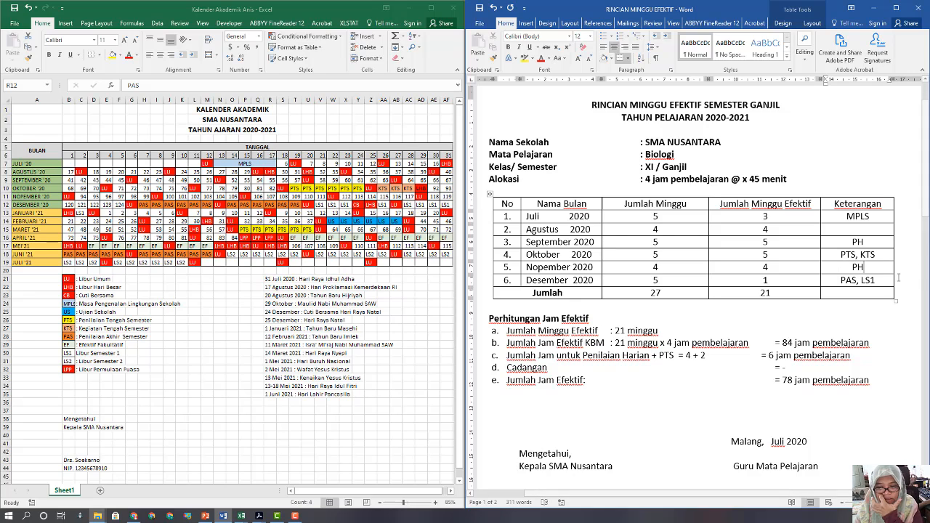
Add up the monthly Jumlah Minggu values and set that column's total in the Jumlah row to 28.
{"action": "left_click", "coordinate": [873, 298]}
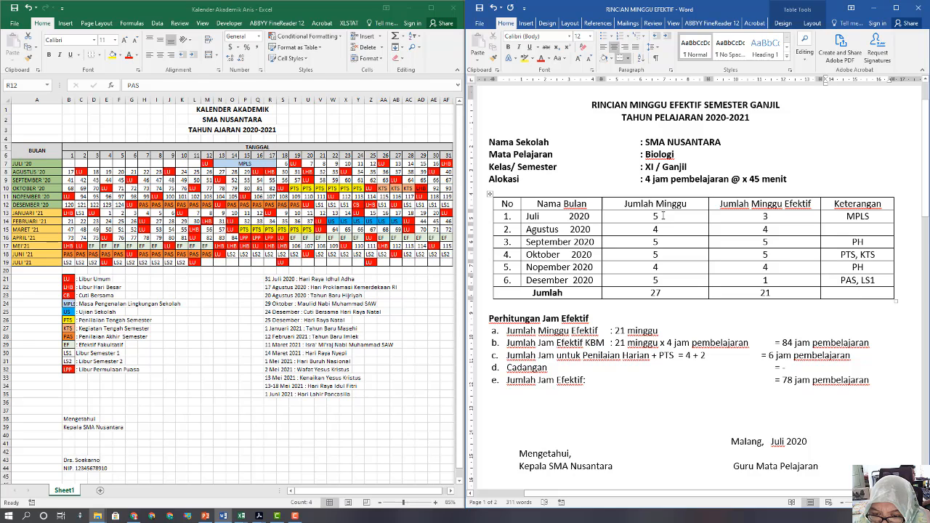
{"action": "left_click", "coordinate": [662, 216]}
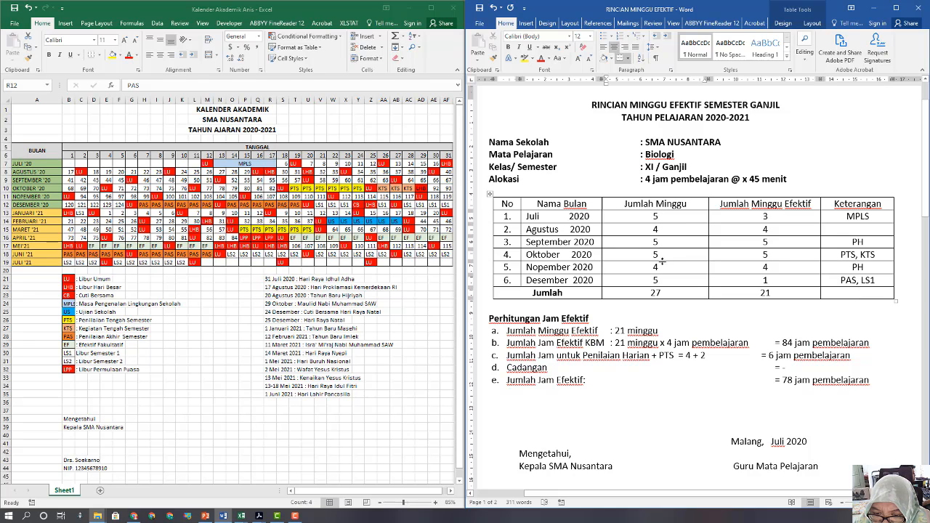
{"action": "left_click", "coordinate": [662, 259]}
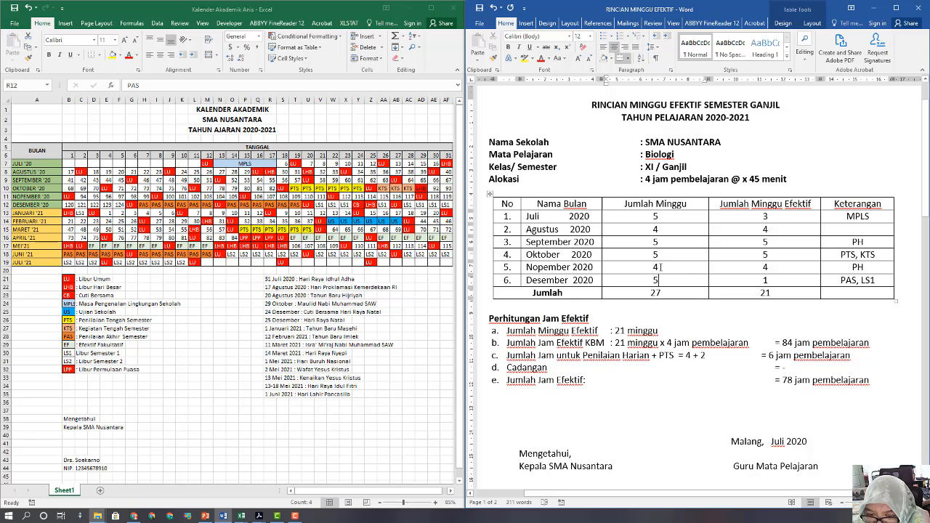
{"action": "left_click", "coordinate": [665, 287]}
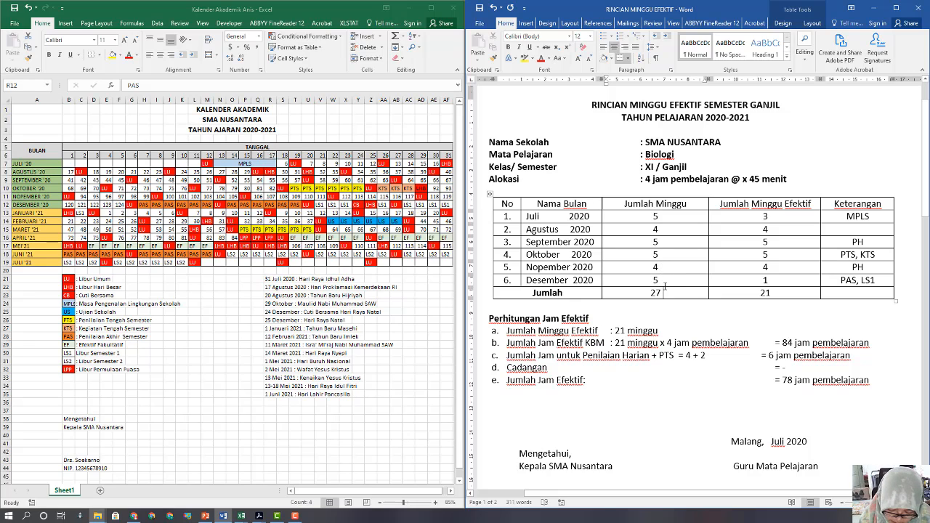
{"action": "key", "text": "BackSpace"}
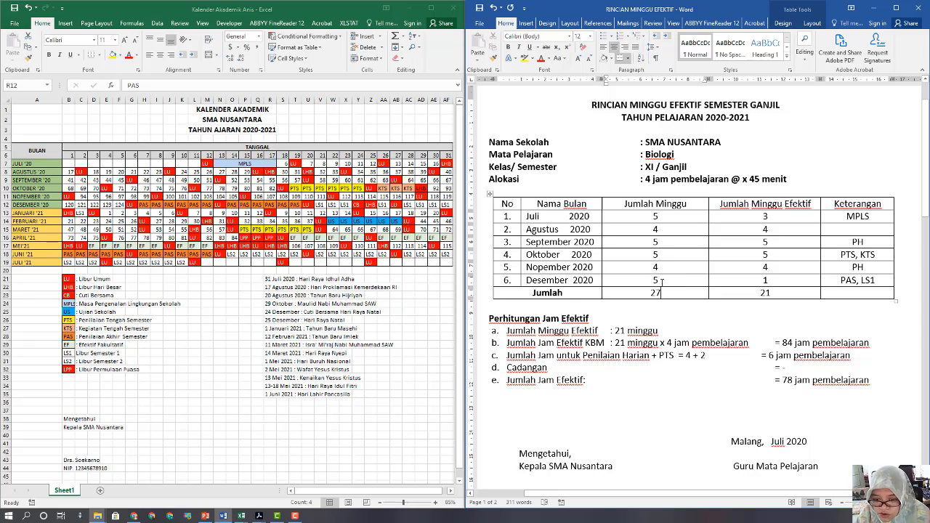
{"action": "type", "text": "8"}
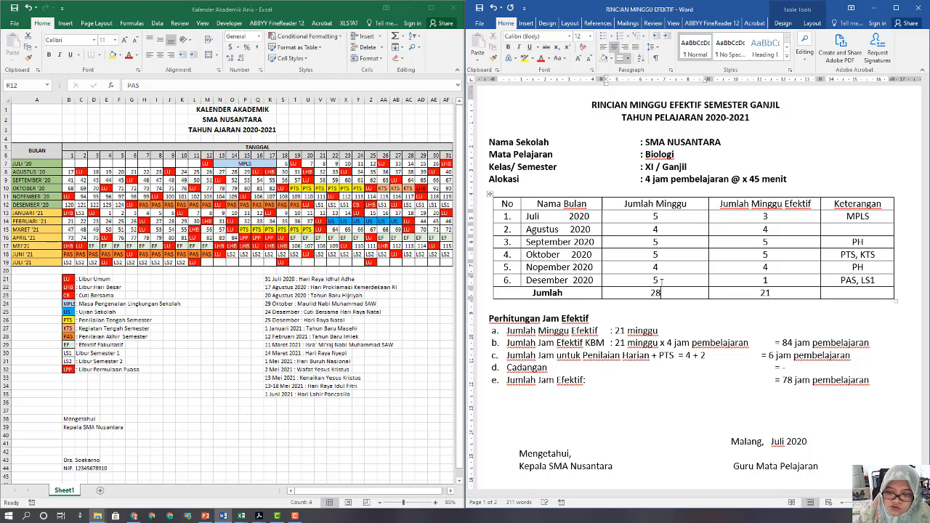
Set the Jumlah Minggu Efektif total in the table's Jumlah row to 22.
{"action": "left_click", "coordinate": [779, 297]}
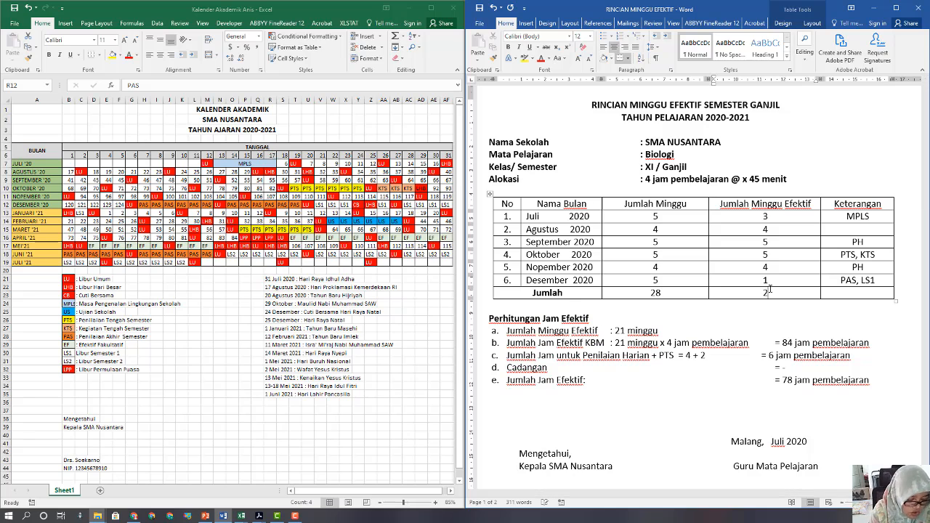
{"action": "key", "text": "BackSpace"}
{"action": "type", "text": "2"}
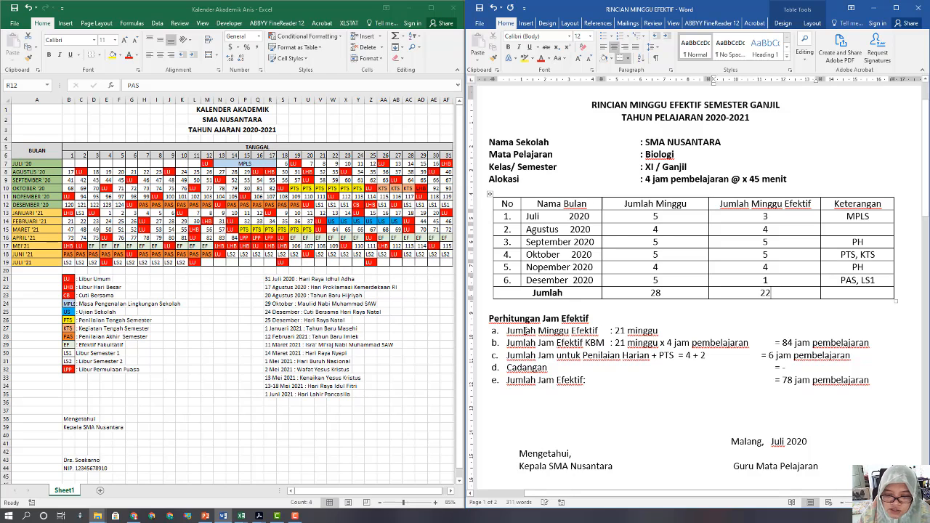
Set the week count to 22 in both the Jumlah Minggu Efektif and Jumlah Jam Efektif KBM lines of Perhitungan Jam Efektif.
{"action": "left_click", "coordinate": [627, 330]}
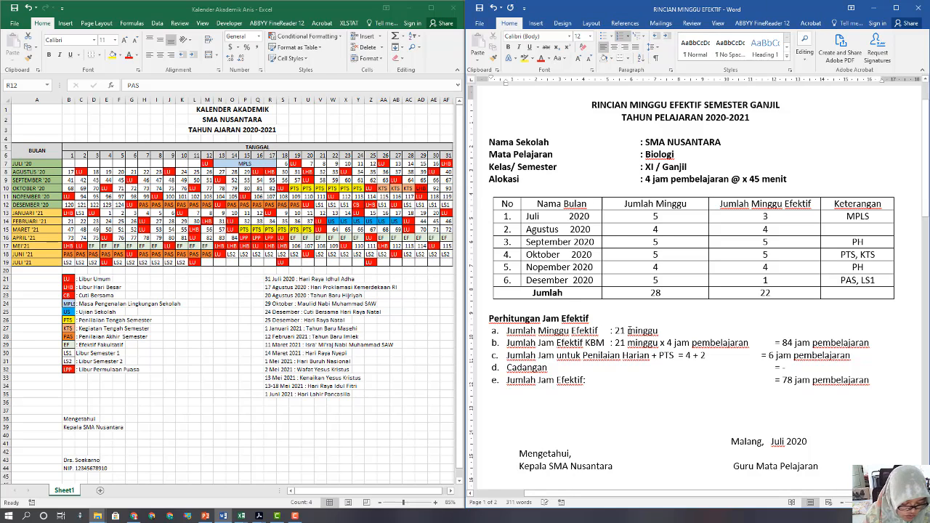
{"action": "key", "text": "BackSpace"}
{"action": "type", "text": "2"}
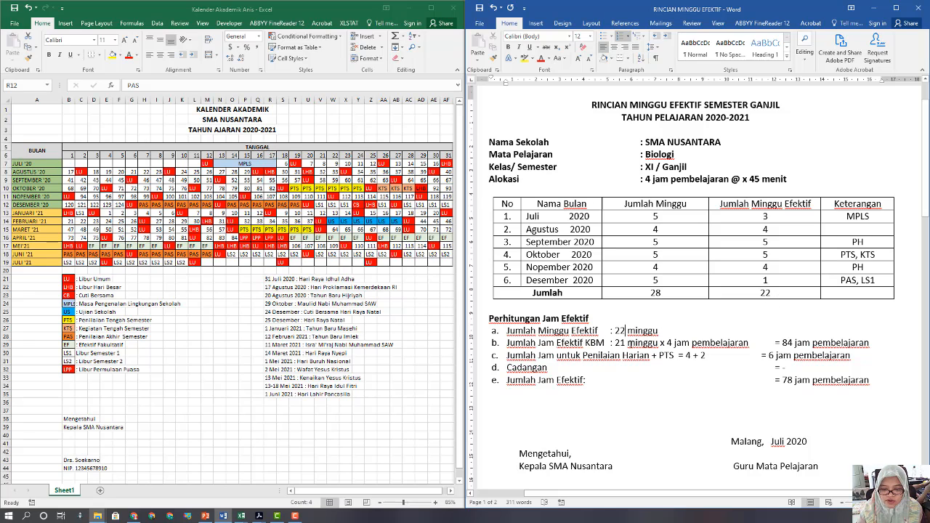
{"action": "left_click", "coordinate": [633, 340]}
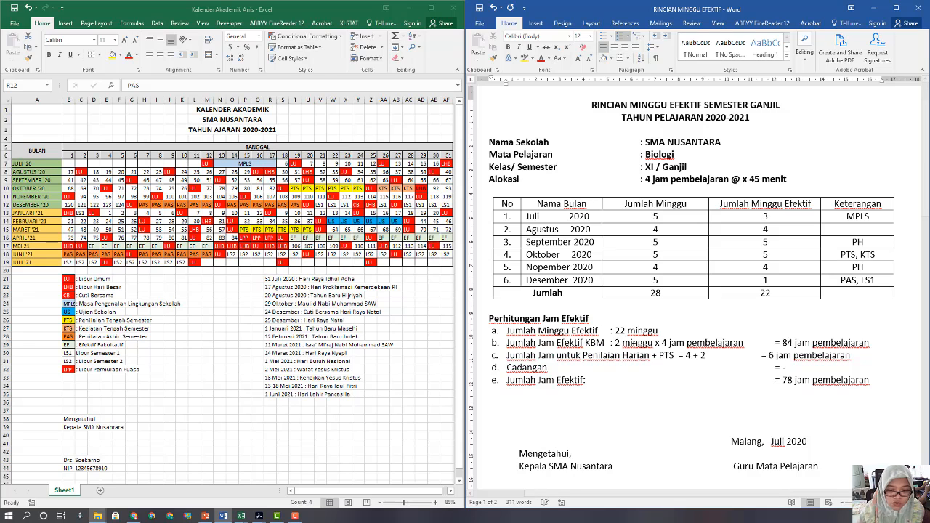
{"action": "key", "text": "BackSpace"}
{"action": "type", "text": "2"}
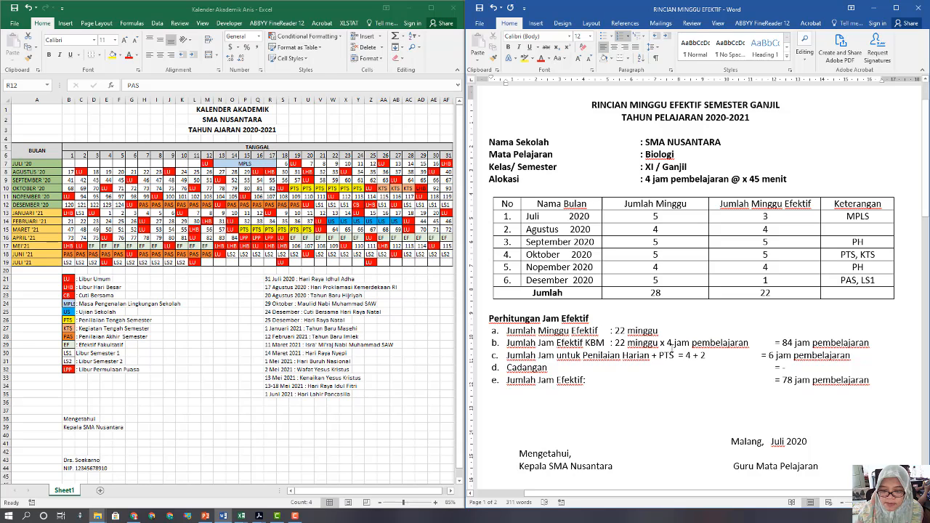
Check the multiplier against the Alokasi line and set the Jumlah Jam Efektif KBM result to 88 jam pembelajaran.
{"action": "left_click_drag", "start_coordinate": [668, 342], "coordinate": [749, 343]}
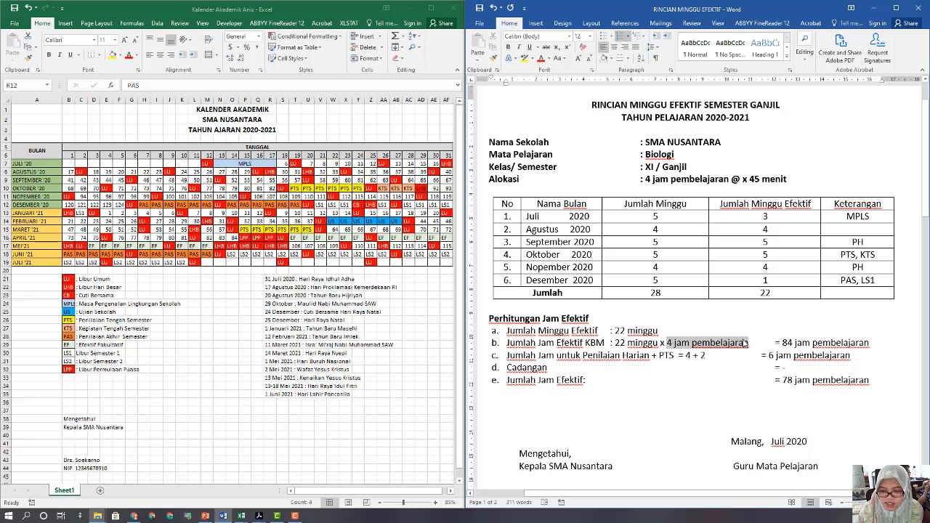
{"action": "left_click_drag", "start_coordinate": [645, 179], "coordinate": [729, 178]}
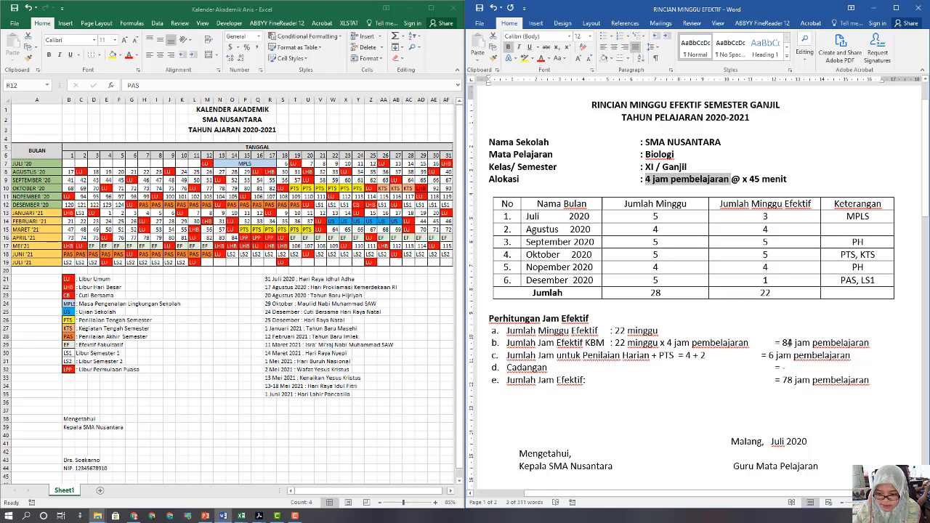
{"action": "left_click", "coordinate": [788, 342]}
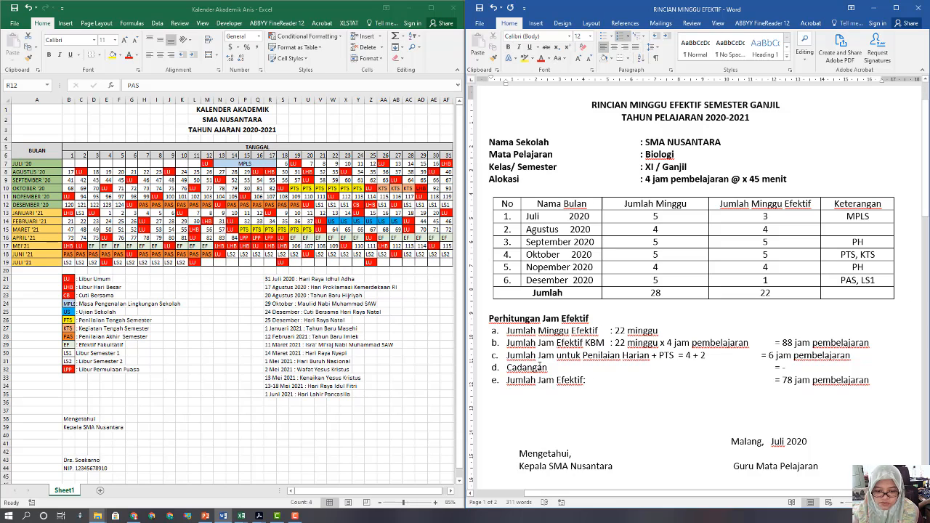
Check the Penilaian Harian + PTS hours against the KTS days in the October calendar and the PH notes in the table.
{"action": "left_click", "coordinate": [676, 355]}
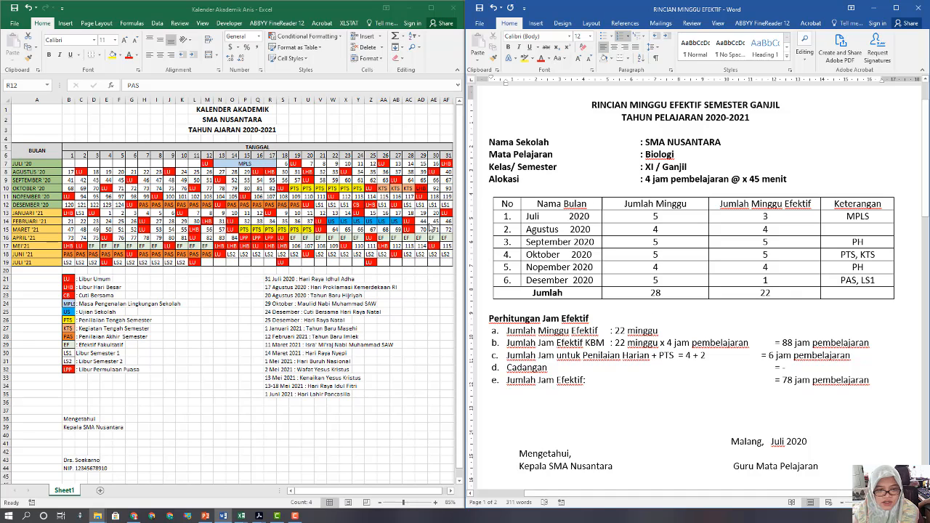
{"action": "left_click", "coordinate": [386, 187]}
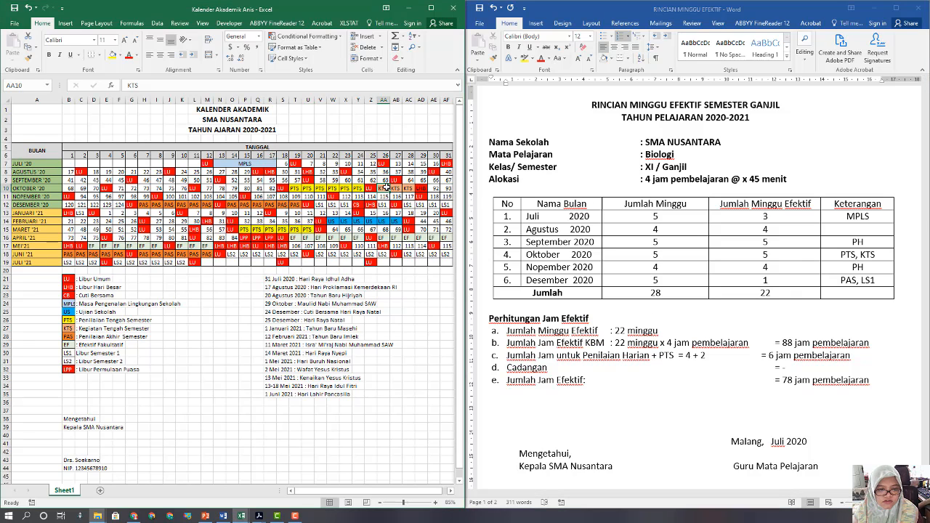
{"action": "left_click_drag", "start_coordinate": [386, 186], "coordinate": [403, 189]}
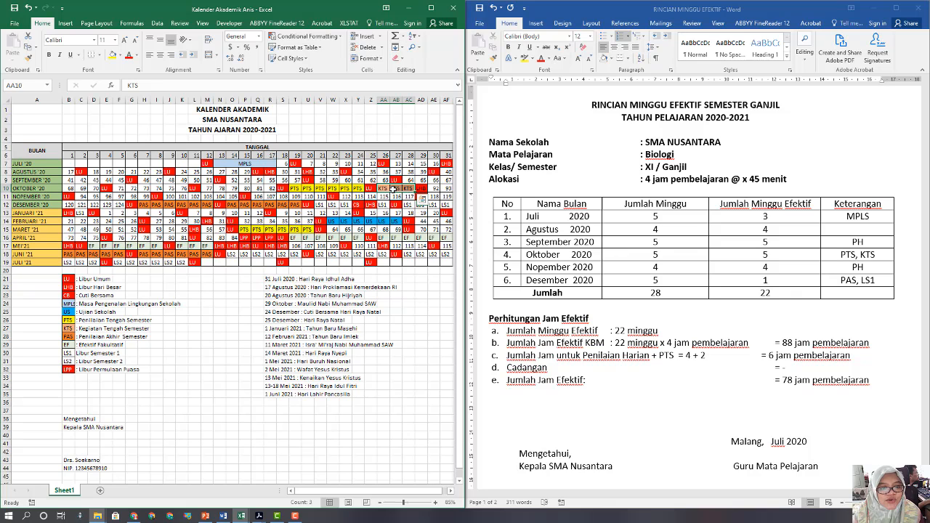
{"action": "left_click", "coordinate": [385, 187]}
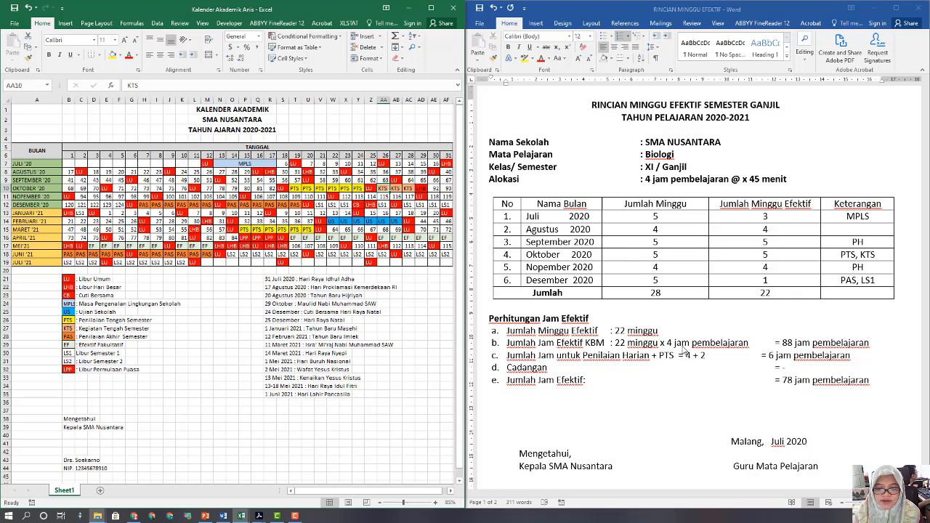
{"action": "left_click", "coordinate": [677, 356]}
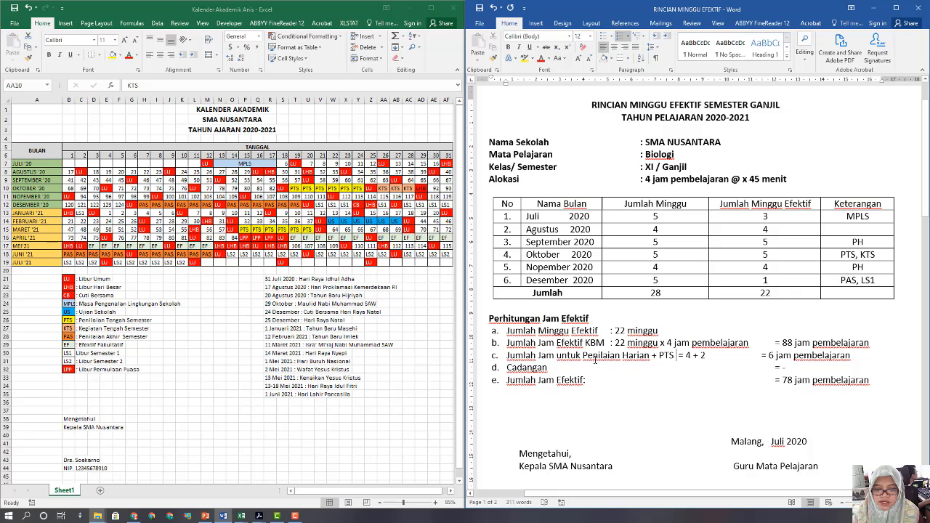
{"action": "double_click", "coordinate": [861, 242]}
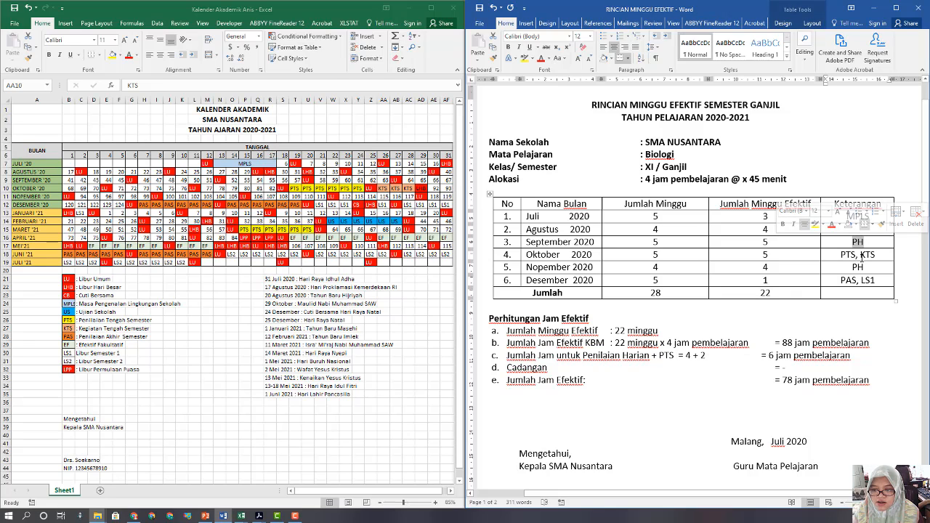
{"action": "double_click", "coordinate": [858, 267]}
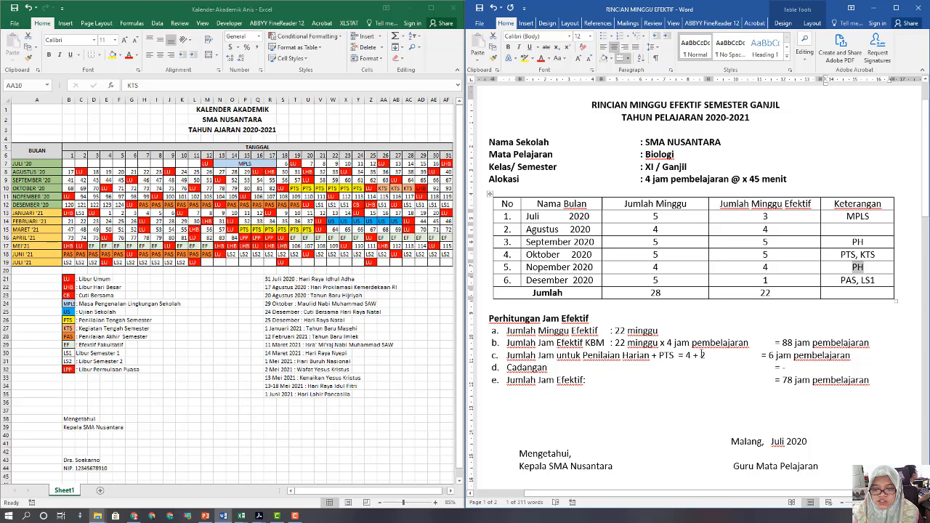
{"action": "double_click", "coordinate": [702, 355]}
{"action": "left_click", "coordinate": [771, 355]}
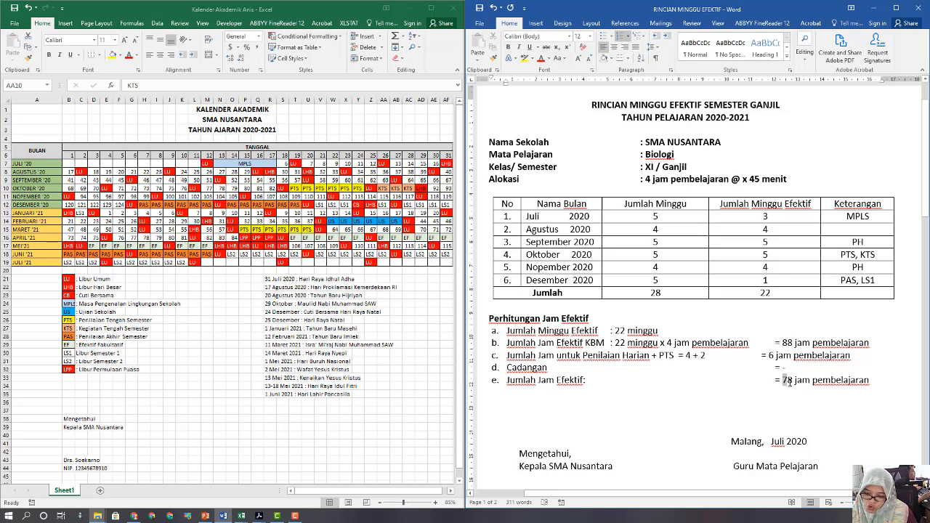
Set the Semester Ganjil Jumlah Jam Efektif to 82 jam pembelajaran and make that value bold.
{"action": "double_click", "coordinate": [786, 379]}
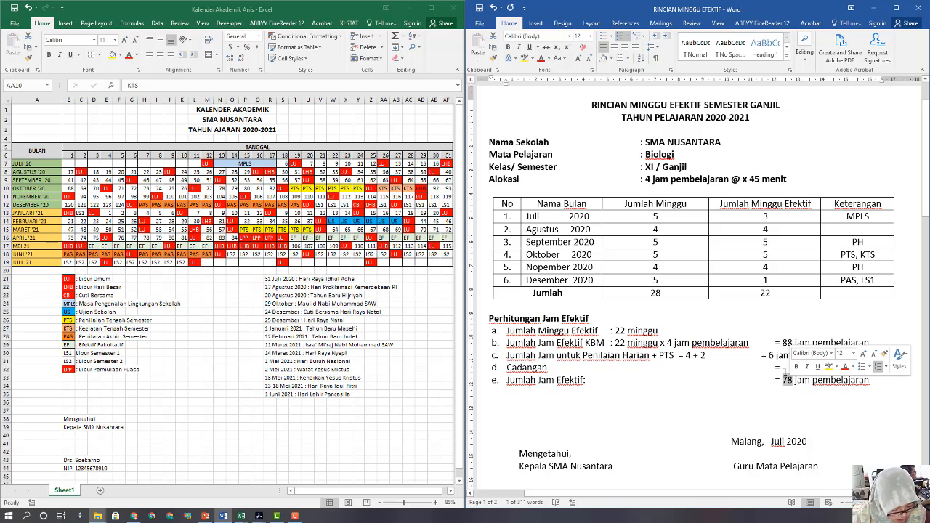
{"action": "type", "text": "82"}
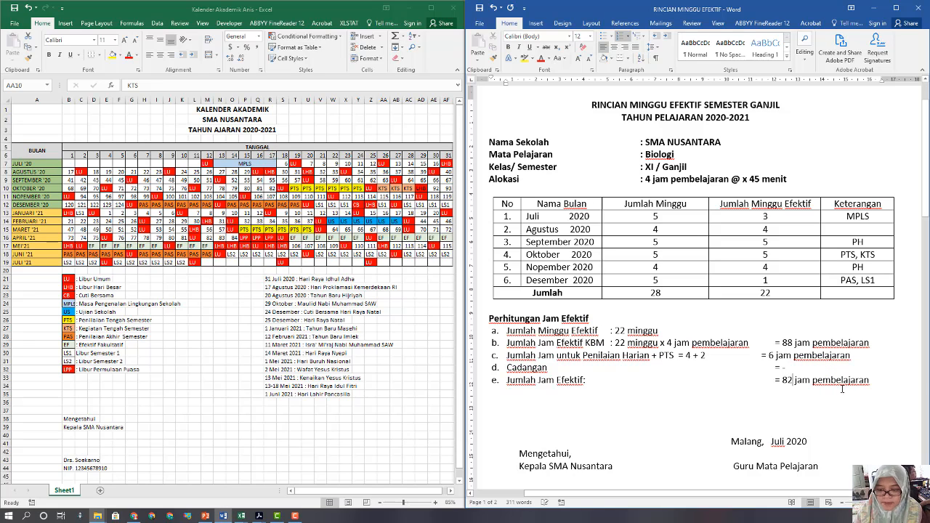
{"action": "left_click", "coordinate": [835, 407]}
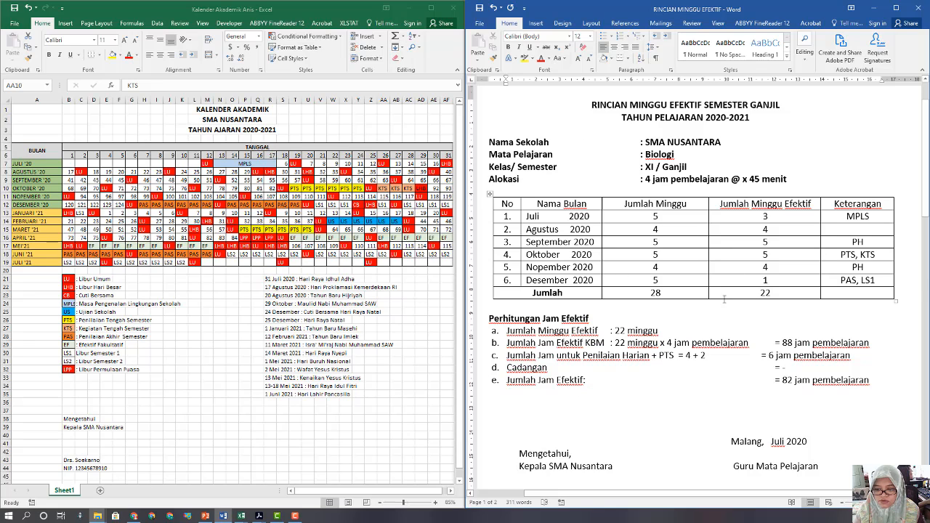
{"action": "left_click_drag", "start_coordinate": [783, 380], "coordinate": [869, 380]}
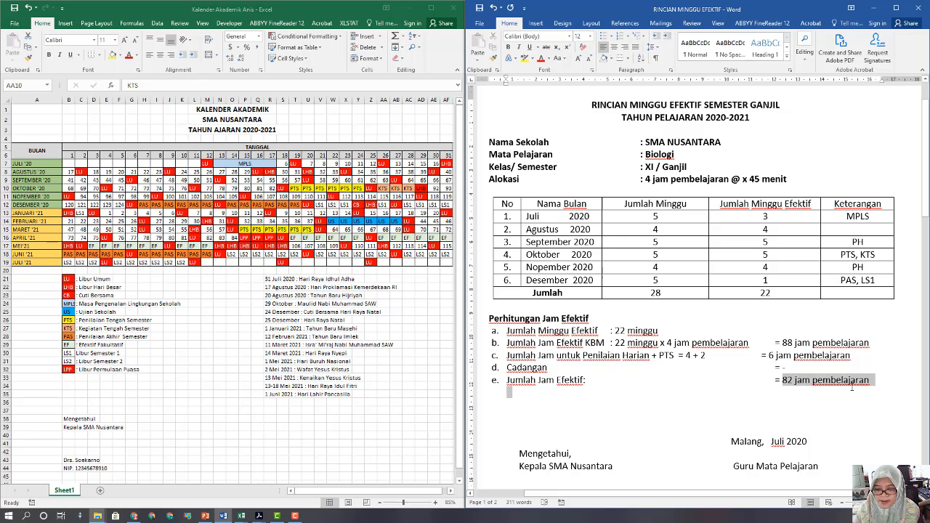
{"action": "left_click", "coordinate": [814, 369]}
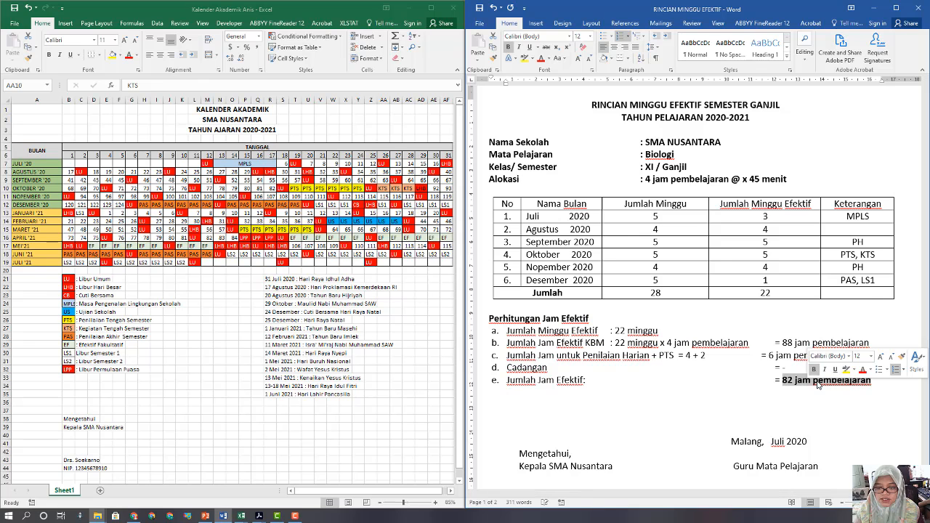
{"action": "left_click", "coordinate": [700, 396]}
Compare the Januari and Februari 2021 weeks in the calendar with the week counts in the Semester Genap table.
{"action": "scroll", "coordinate": [702, 385], "scroll_direction": "down", "scroll_amount": 15}
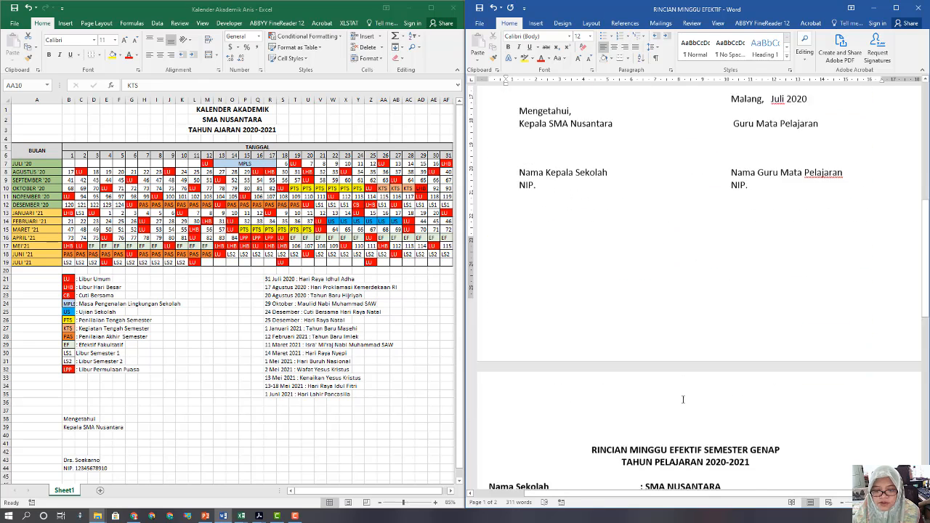
{"action": "scroll", "coordinate": [683, 399], "scroll_direction": "down", "scroll_amount": 6}
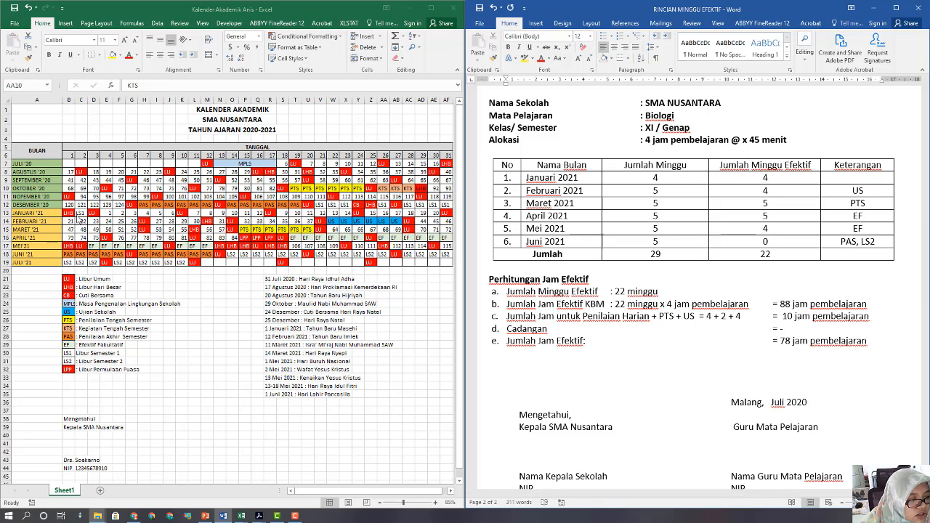
{"action": "left_click", "coordinate": [119, 214]}
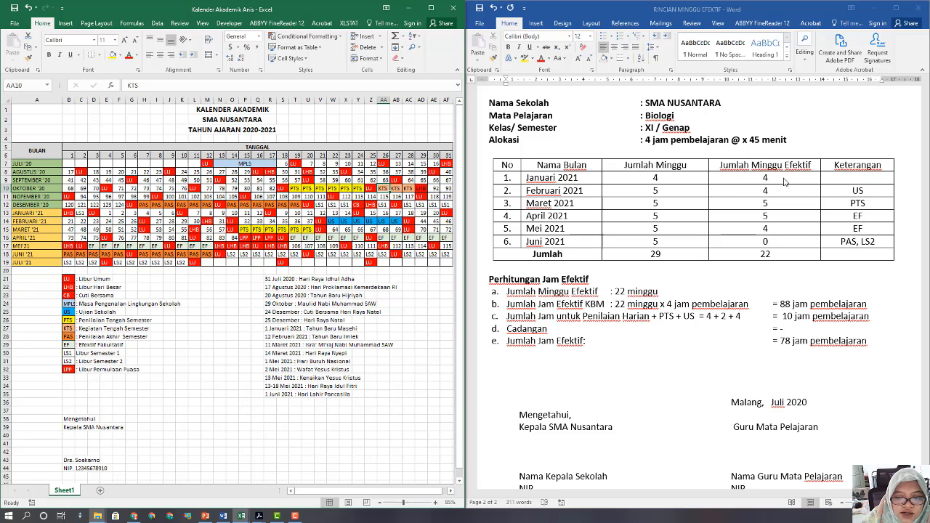
{"action": "left_click", "coordinate": [79, 228]}
{"action": "left_click", "coordinate": [70, 222]}
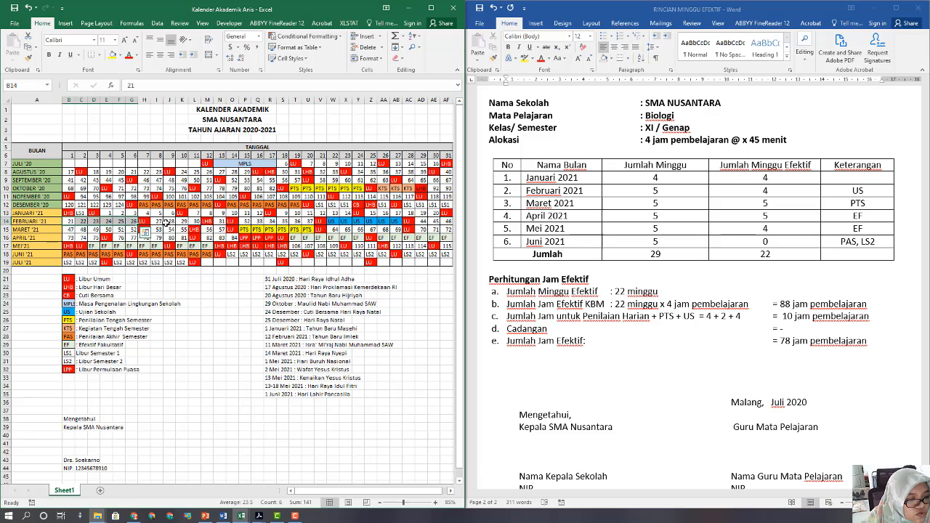
{"action": "left_click_drag", "start_coordinate": [166, 223], "coordinate": [299, 224]}
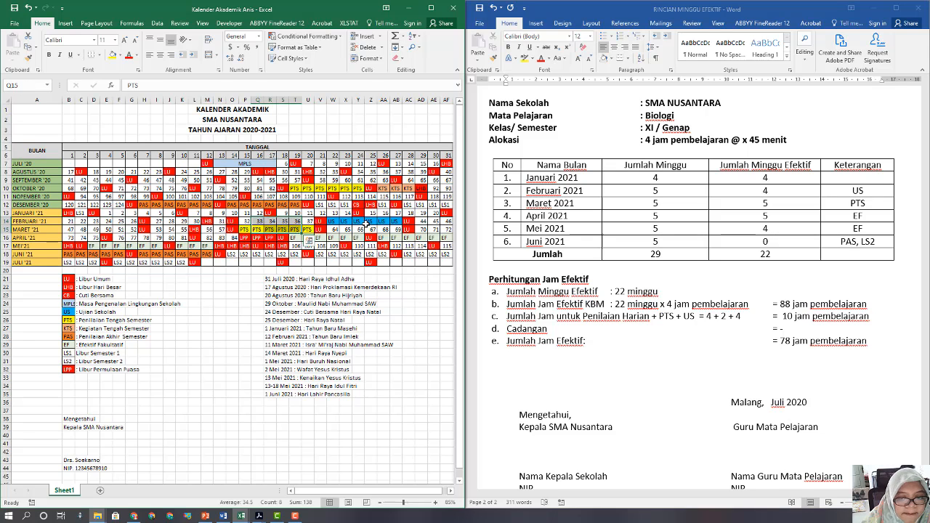
{"action": "left_click", "coordinate": [436, 222]}
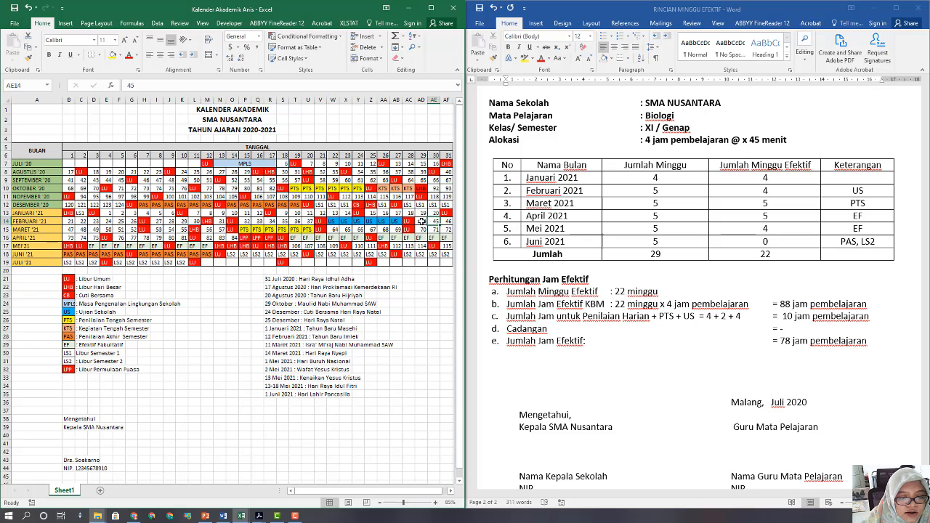
{"action": "left_click_drag", "start_coordinate": [421, 222], "coordinate": [445, 222]}
{"action": "left_click", "coordinate": [424, 229]}
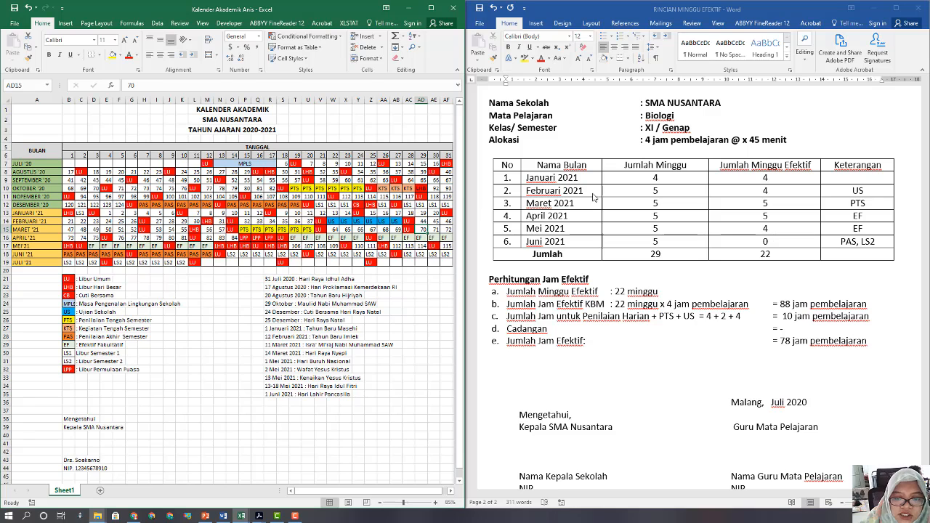
Recount the Februari 2021 weeks in the calendar and set that month's Jumlah Minggu to 4 in the Semester Genap table.
{"action": "left_click", "coordinate": [655, 192]}
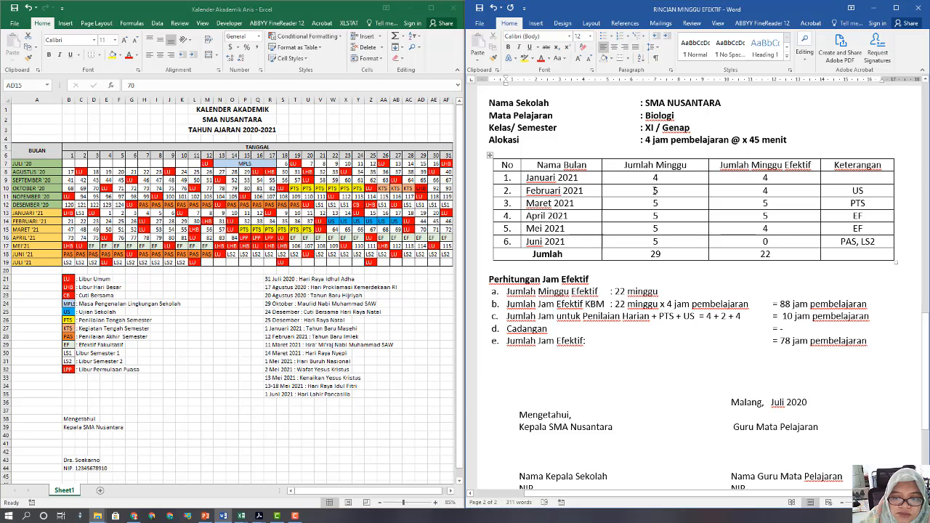
{"action": "left_click", "coordinate": [655, 191]}
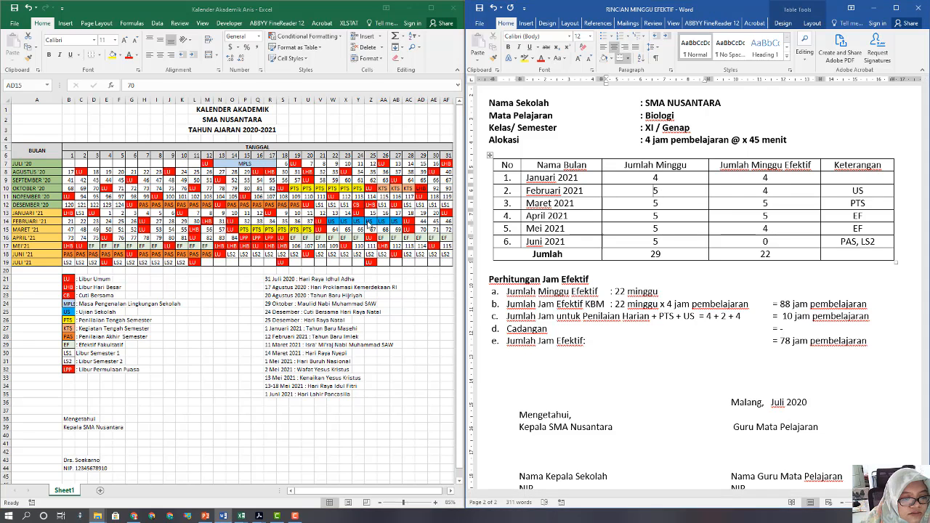
{"action": "left_click", "coordinate": [91, 222]}
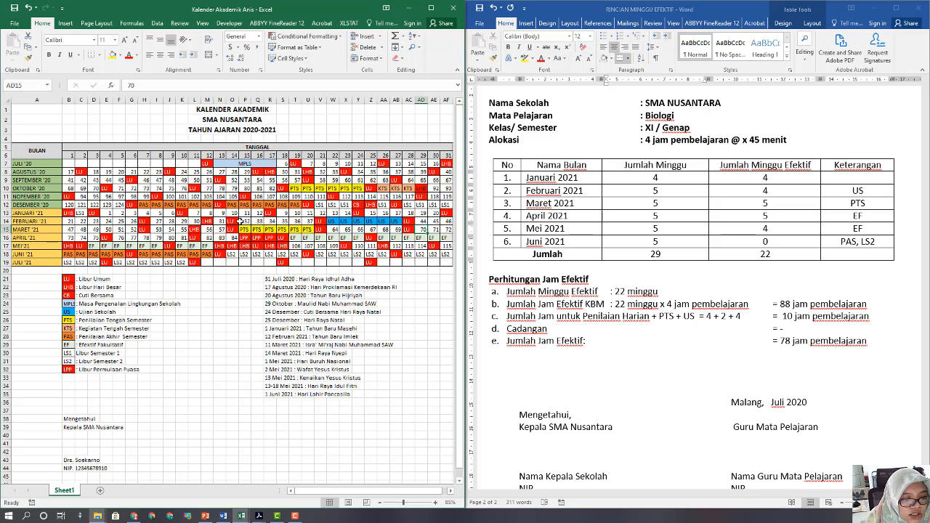
{"action": "left_click_drag", "start_coordinate": [245, 221], "coordinate": [307, 222]}
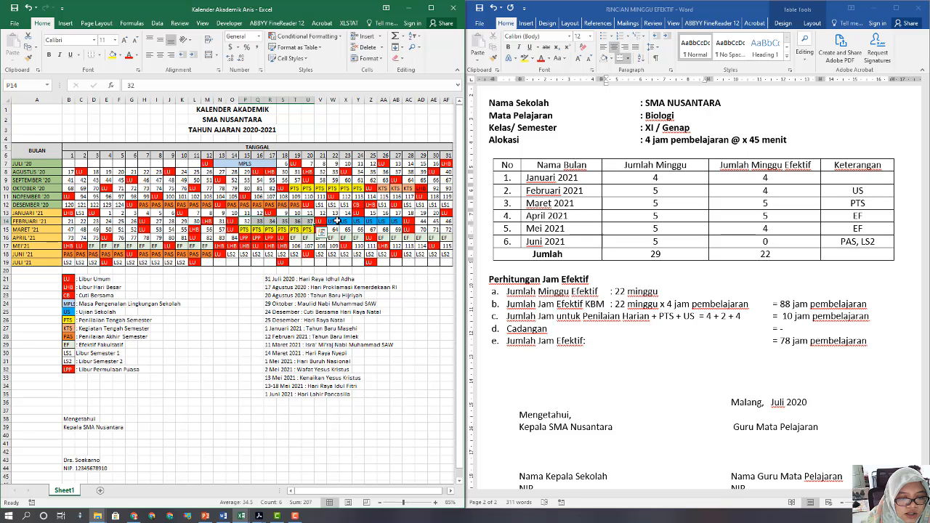
{"action": "left_click", "coordinate": [771, 192]}
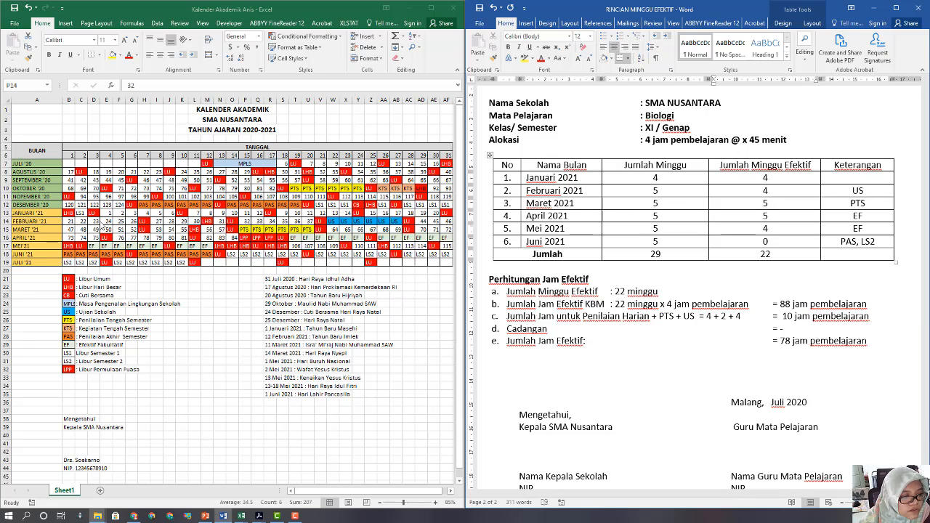
{"action": "left_click", "coordinate": [661, 191]}
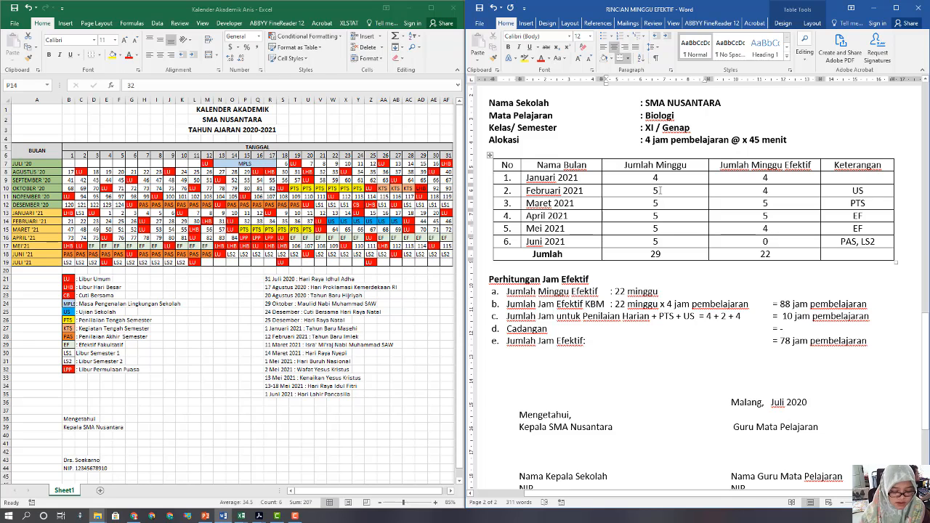
{"action": "key", "text": "BackSpace"}
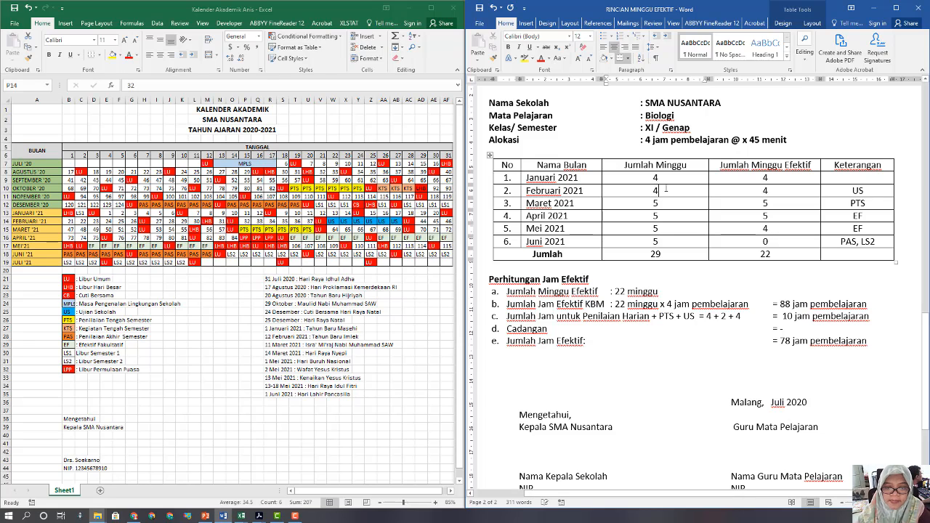
{"action": "left_click", "coordinate": [662, 204]}
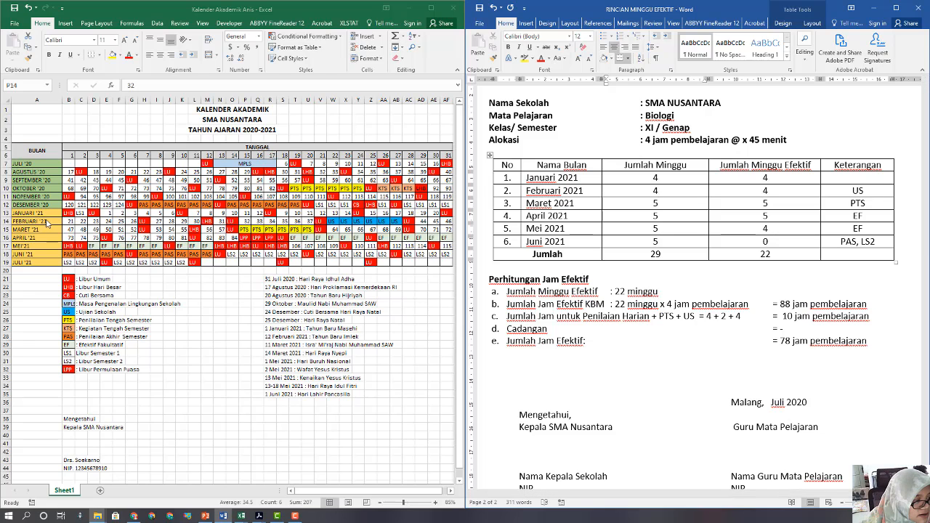
Compare the Maret and April 2021 weeks in the calendar with the week counts in the Semester Genap table.
{"action": "left_click_drag", "start_coordinate": [70, 229], "coordinate": [383, 230]}
{"action": "left_click", "coordinate": [688, 204]}
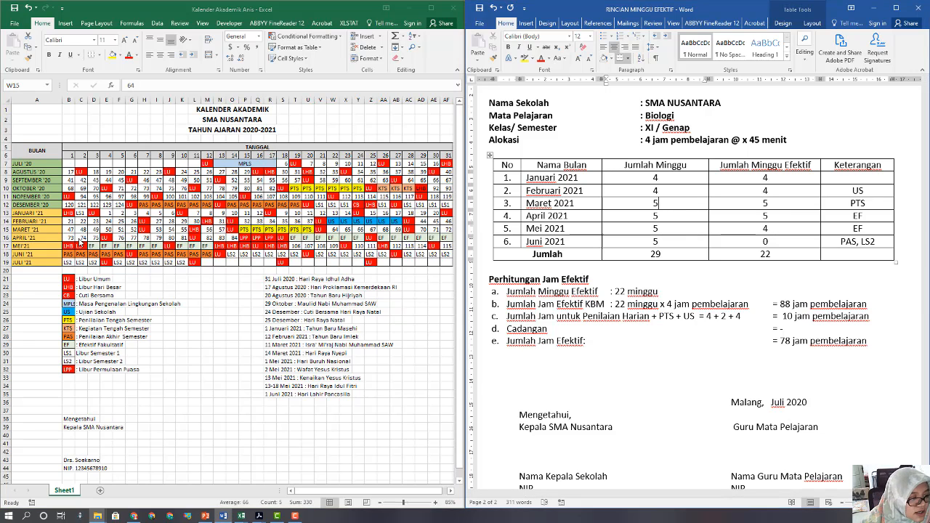
{"action": "left_click", "coordinate": [71, 238]}
{"action": "left_click_drag", "start_coordinate": [71, 237], "coordinate": [93, 238]}
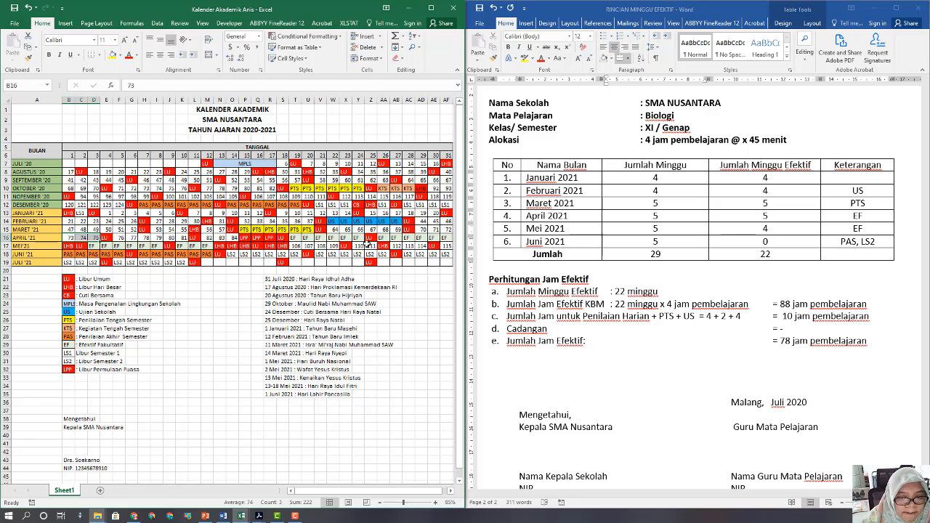
Check the Mei and Juni 2021 weeks, including the EF, holiday and PAS days in the calendar, against the Semester Genap week counts.
{"action": "left_click", "coordinate": [633, 231]}
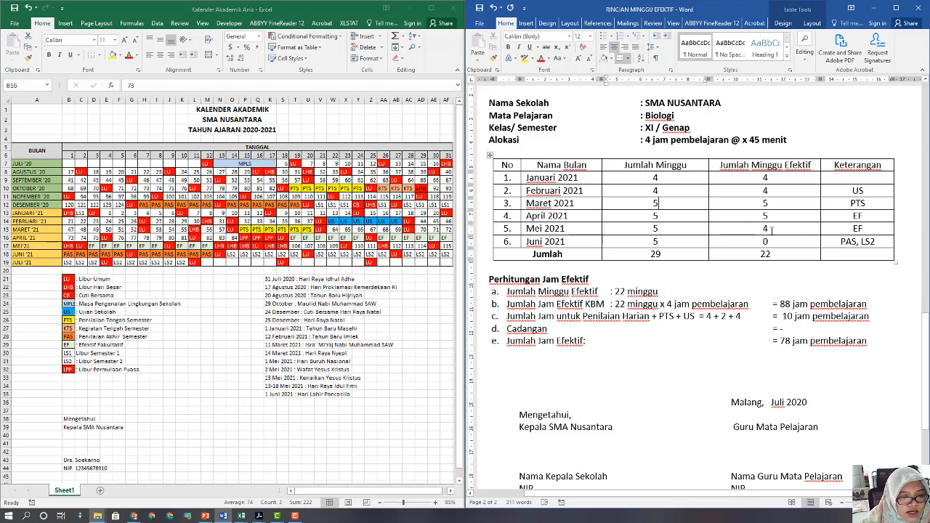
{"action": "left_click", "coordinate": [772, 230]}
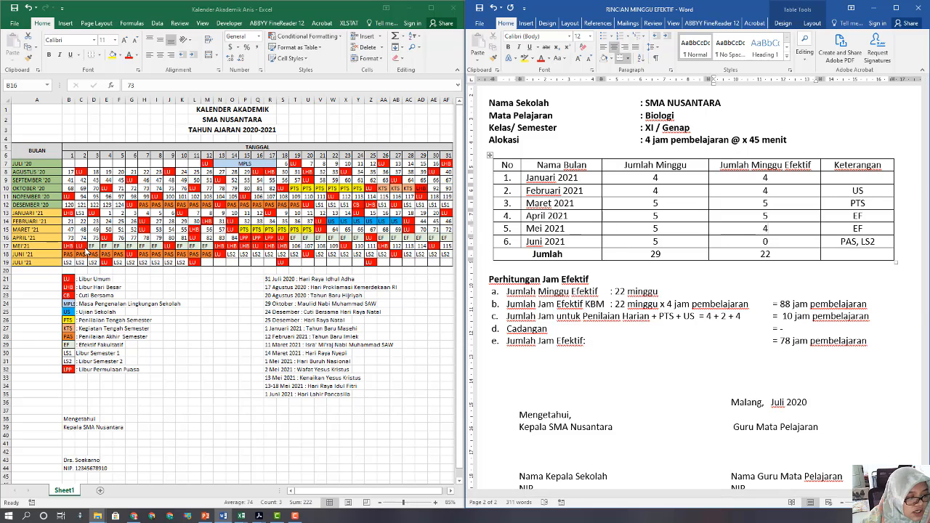
{"action": "left_click", "coordinate": [684, 231]}
{"action": "left_click", "coordinate": [216, 246]}
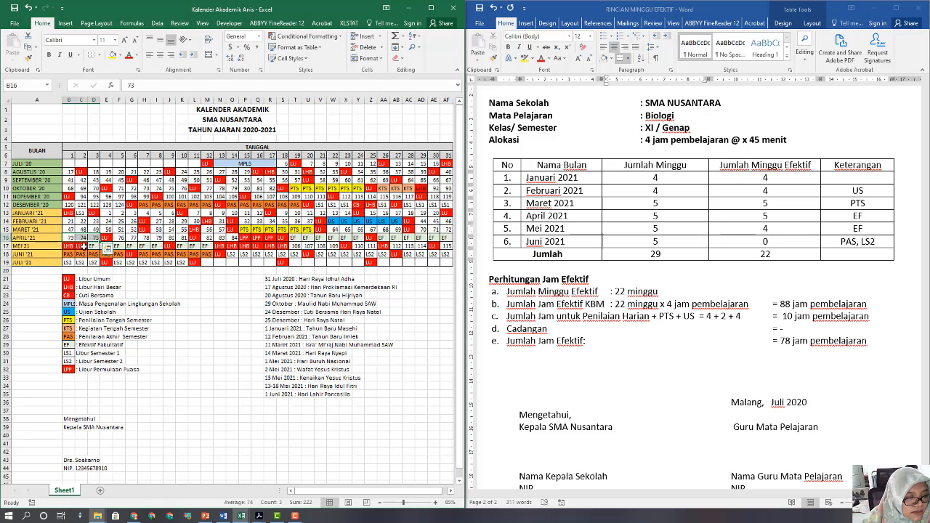
{"action": "left_click_drag", "start_coordinate": [85, 246], "coordinate": [256, 245]}
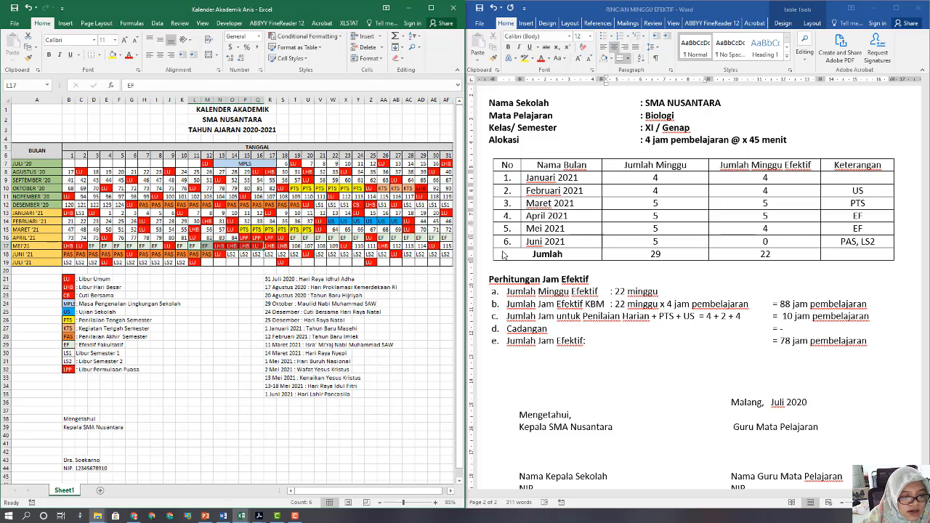
{"action": "left_click", "coordinate": [748, 244]}
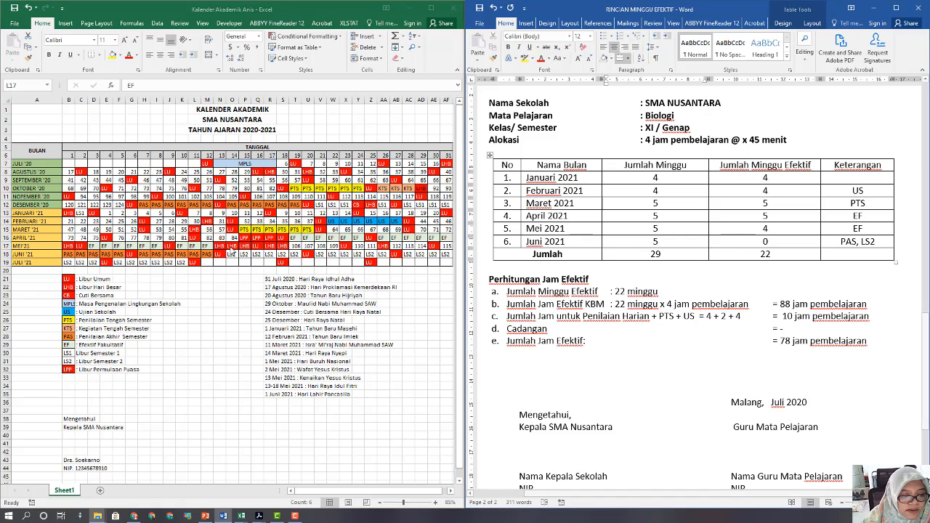
{"action": "left_click", "coordinate": [226, 247]}
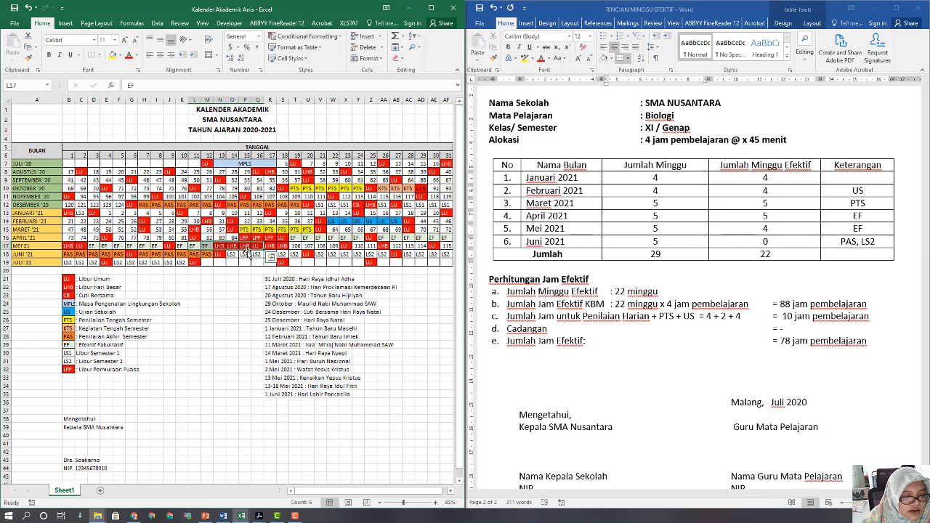
{"action": "left_click", "coordinate": [554, 242]}
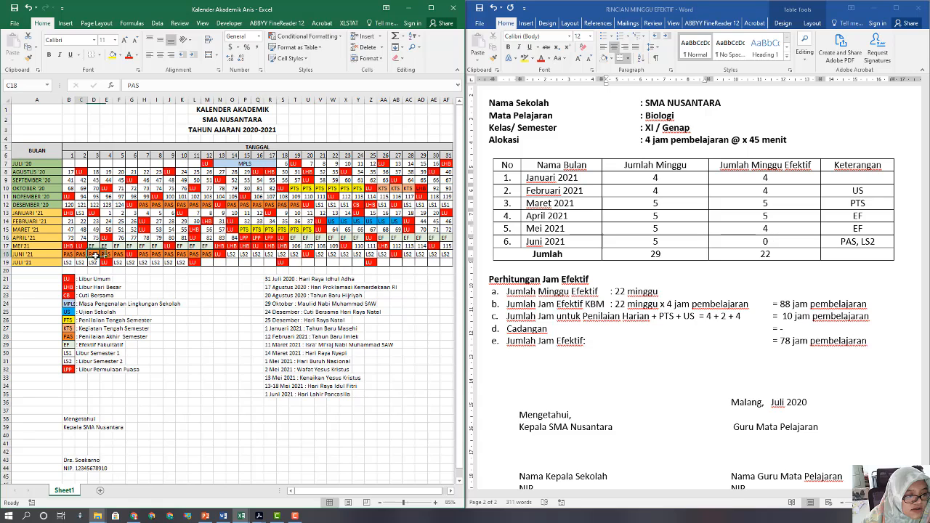
{"action": "left_click_drag", "start_coordinate": [81, 255], "coordinate": [207, 255]}
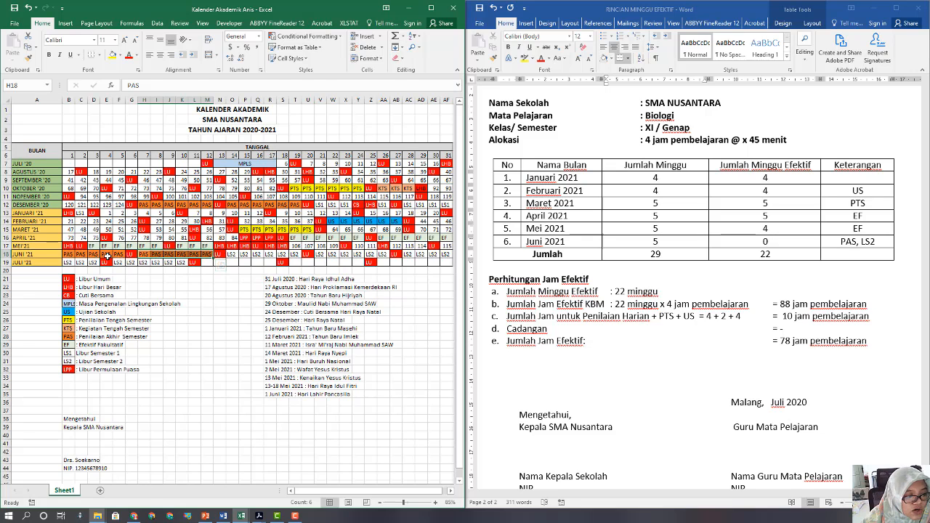
{"action": "left_click", "coordinate": [770, 242]}
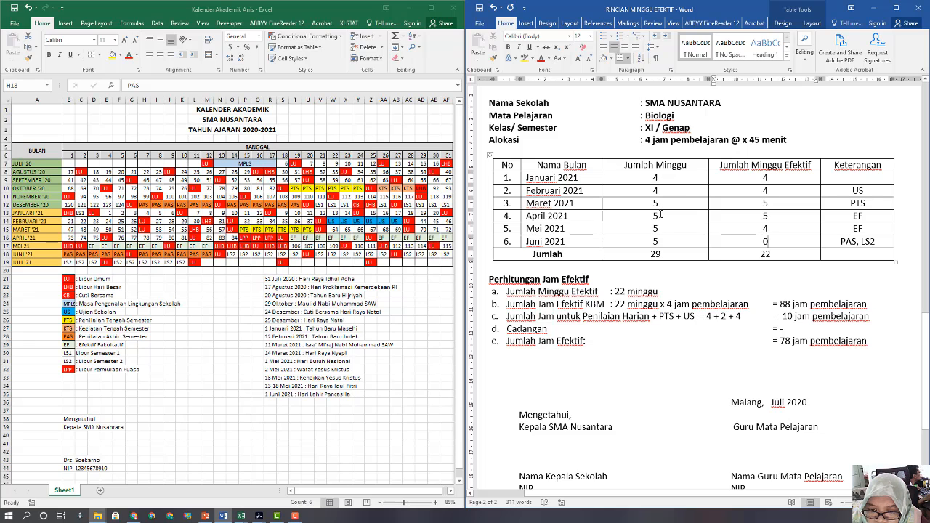
Set the Jumlah Minggu total of the Semester Genap table to 28.
{"action": "left_click", "coordinate": [662, 254]}
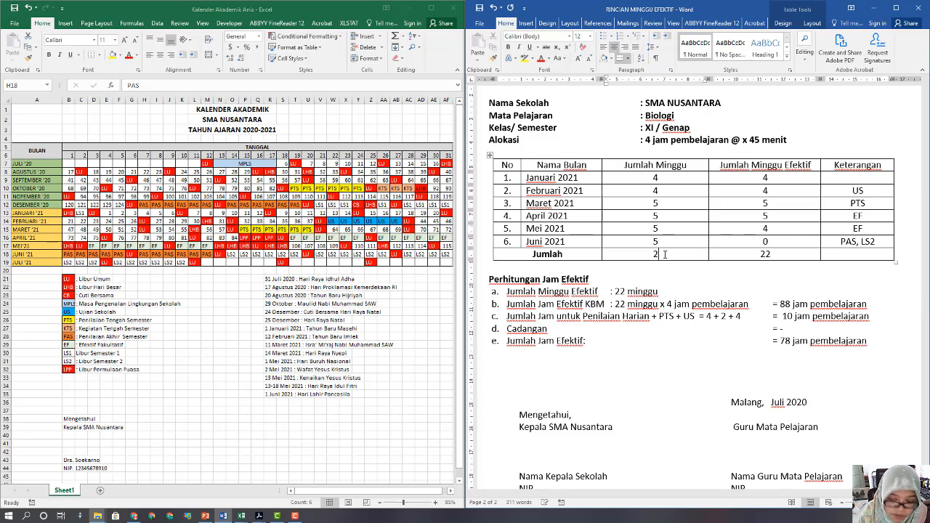
{"action": "key", "text": "BackSpace"}
{"action": "type", "text": "8"}
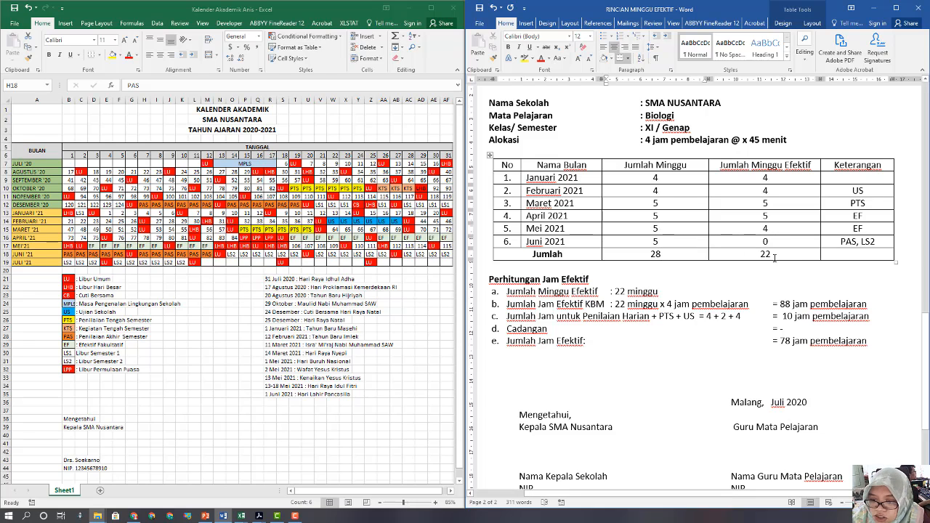
Check the Jumlah Minggu Efektif total against the Jumlah Jam Efektif KBM calculation for Semester Genap.
{"action": "left_click", "coordinate": [775, 258]}
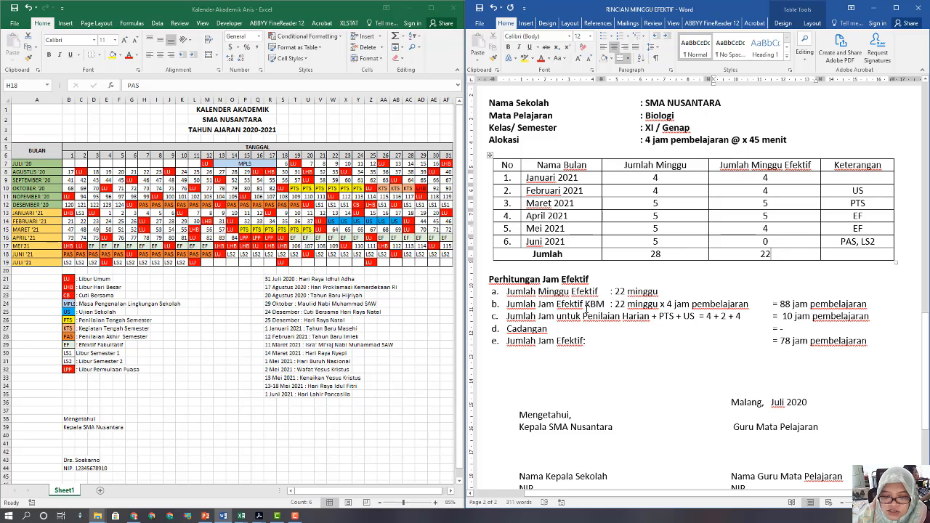
{"action": "left_click_drag", "start_coordinate": [667, 304], "coordinate": [749, 304]}
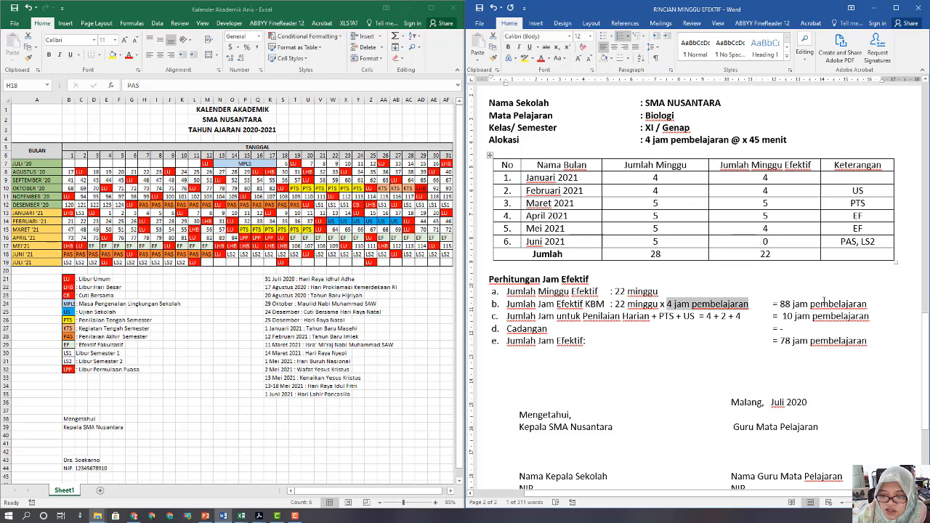
{"action": "left_click", "coordinate": [673, 335]}
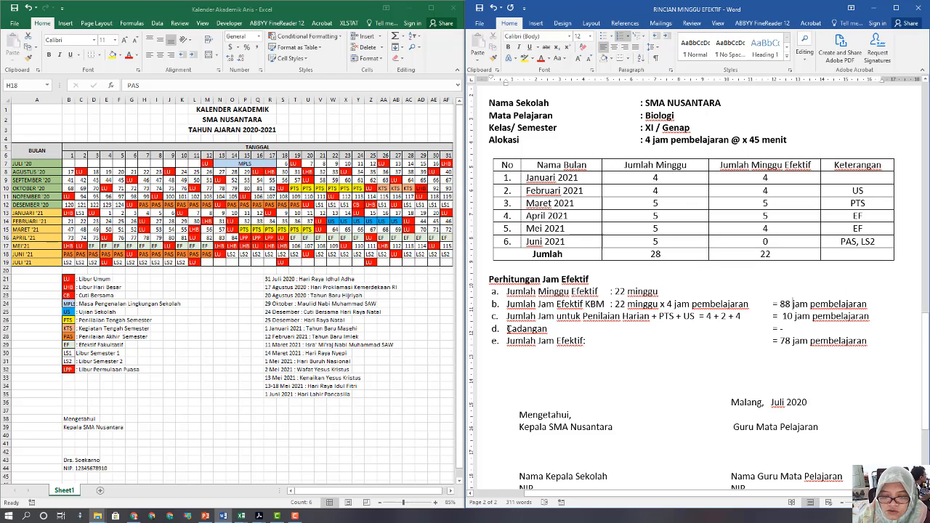
{"action": "left_click", "coordinate": [862, 194]}
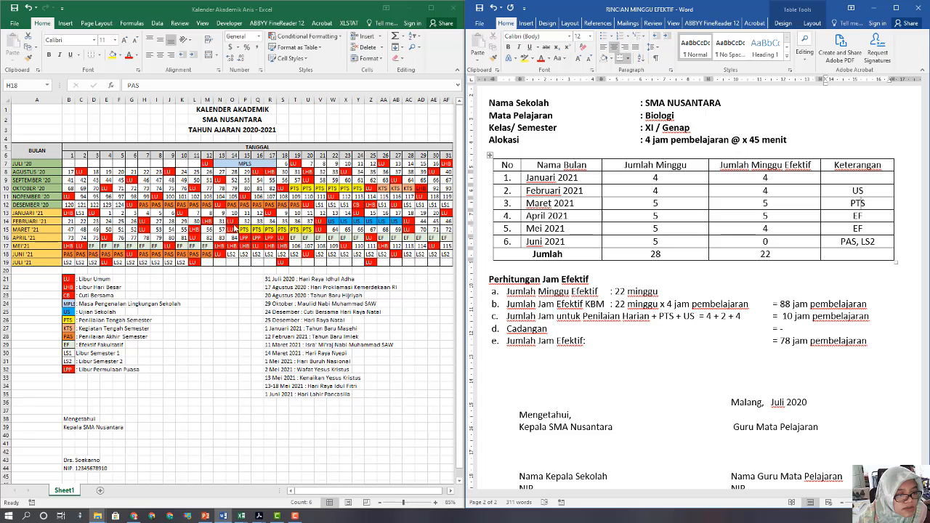
{"action": "left_click", "coordinate": [876, 205]}
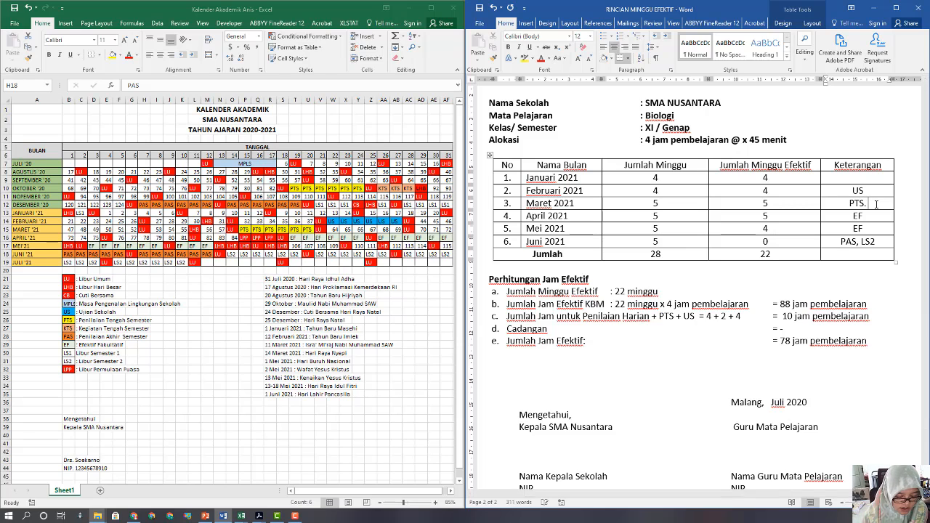
{"action": "type", "text": ", PH"}
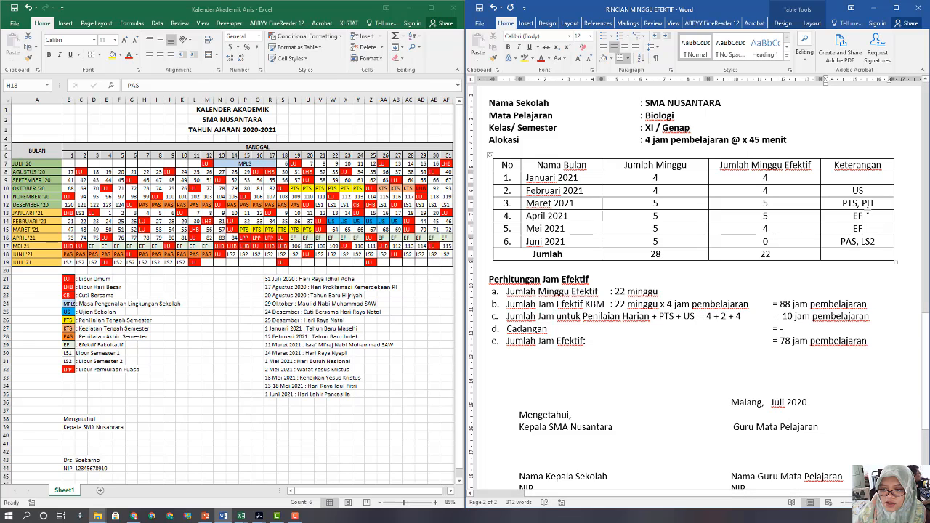
{"action": "left_click", "coordinate": [881, 204]}
{"action": "key", "text": "BackSpace"}
{"action": "key", "text": "BackSpace"}
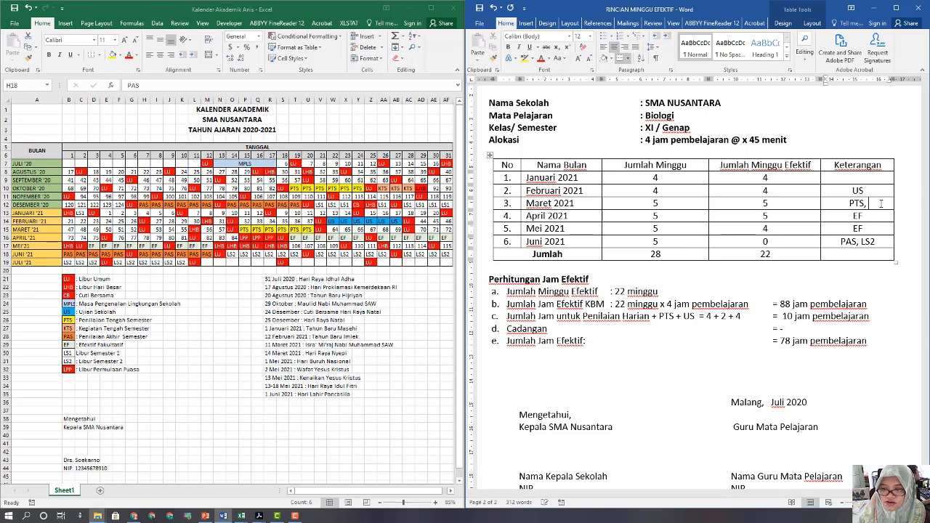
{"action": "key", "text": "BackSpace"}
{"action": "key", "text": "BackSpace"}
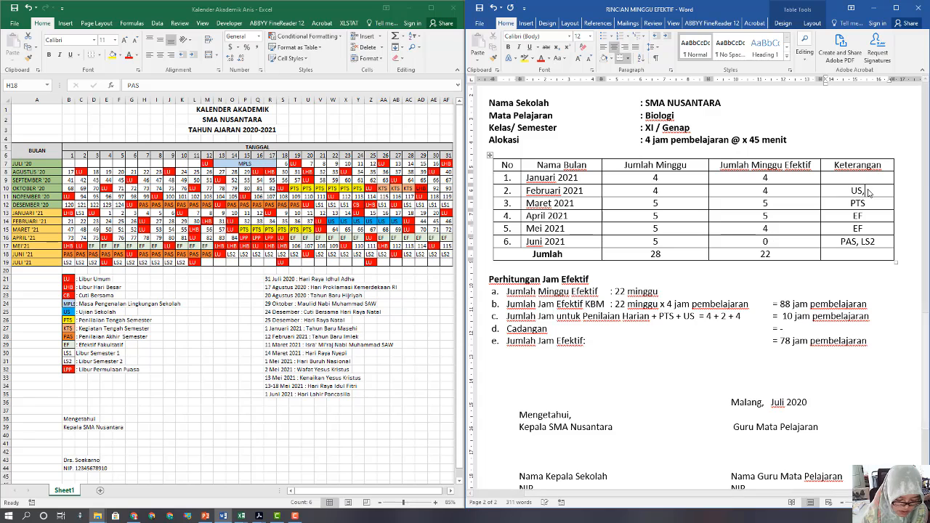
Add PH to the Keterangan of Februari 2021 after US and of April 2021 after EF.
{"action": "type", "text": ", P"}
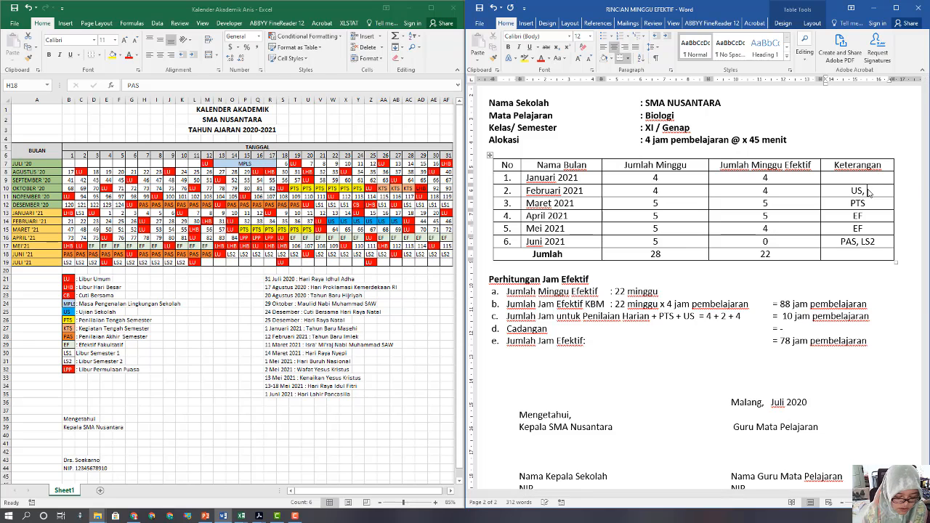
{"action": "type", "text": "H"}
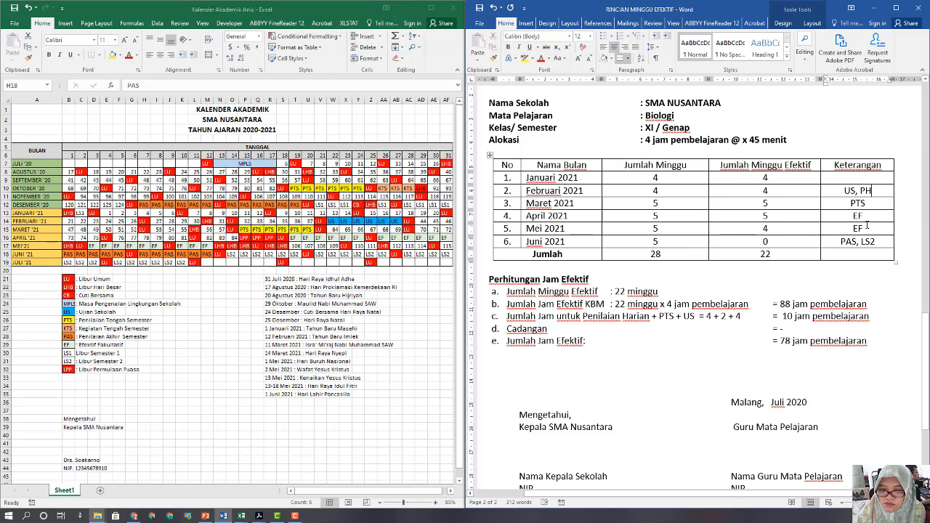
{"action": "left_click", "coordinate": [863, 216]}
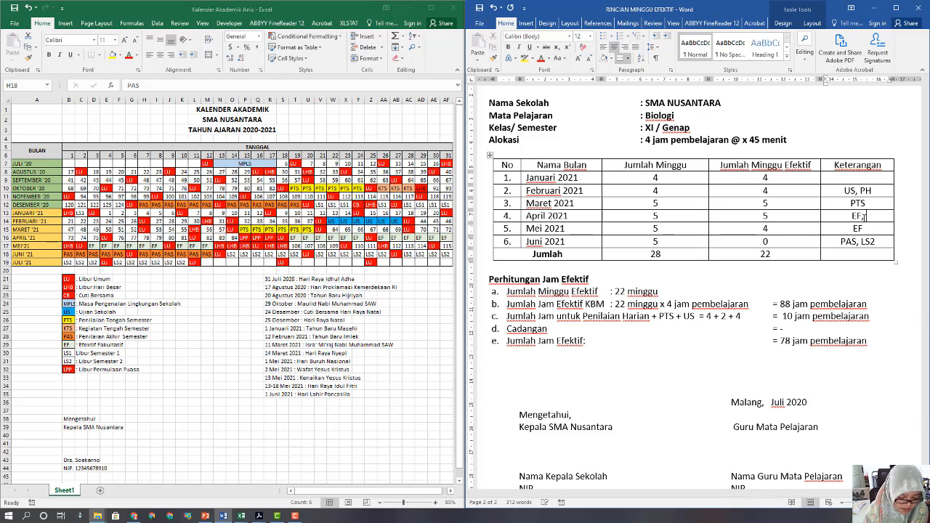
{"action": "type", "text": ", PH"}
Check each term of the Penilaian Harian + PTS + US hours, comparing the US hours with the US days in the Februari calendar.
{"action": "left_click_drag", "start_coordinate": [772, 341], "coordinate": [867, 341]}
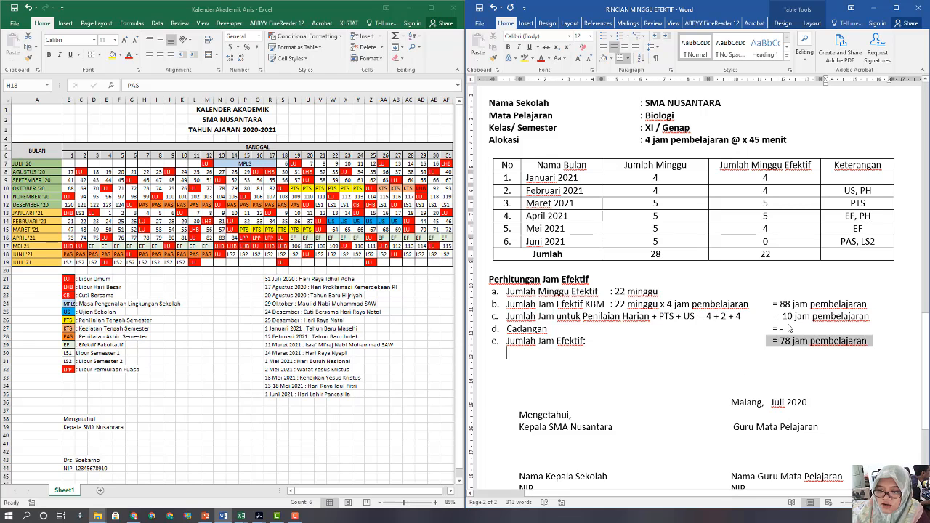
{"action": "double_click", "coordinate": [708, 316]}
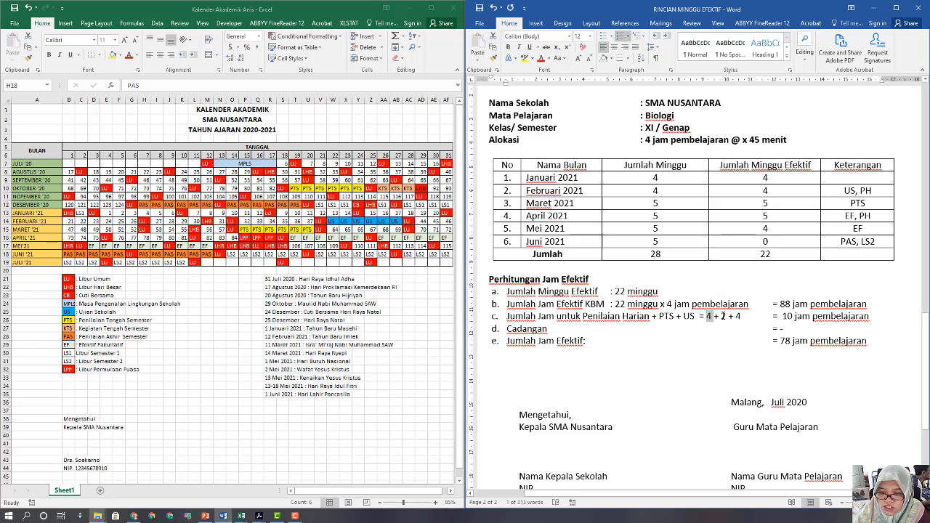
{"action": "double_click", "coordinate": [724, 316]}
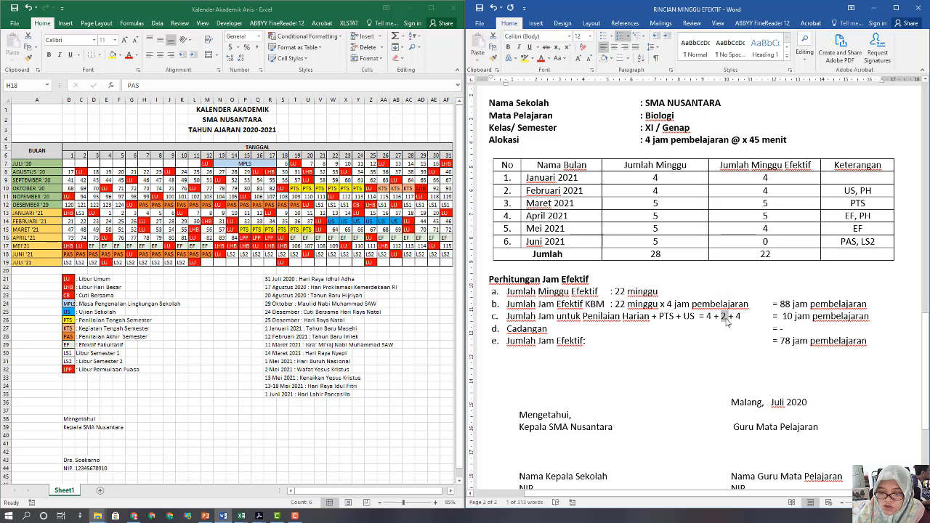
{"action": "double_click", "coordinate": [738, 317]}
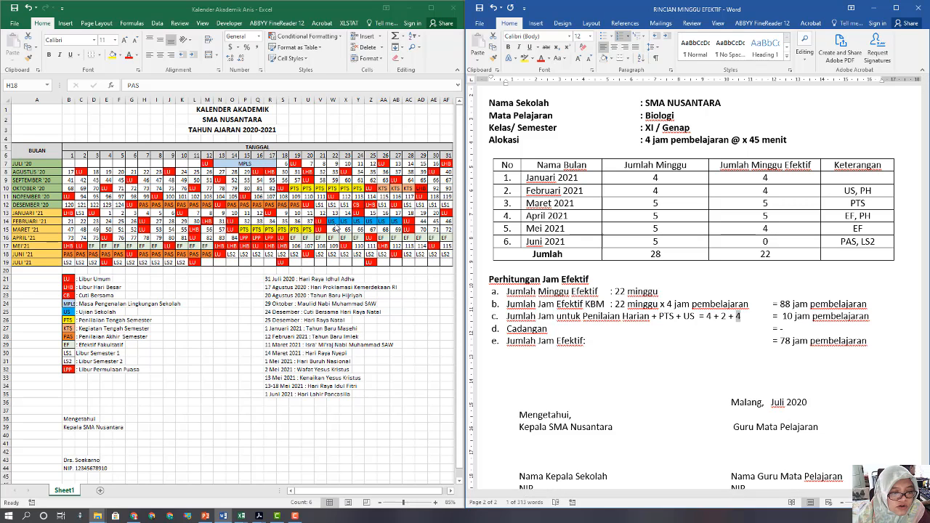
{"action": "left_click", "coordinate": [333, 224]}
{"action": "left_click_drag", "start_coordinate": [335, 220], "coordinate": [396, 221]}
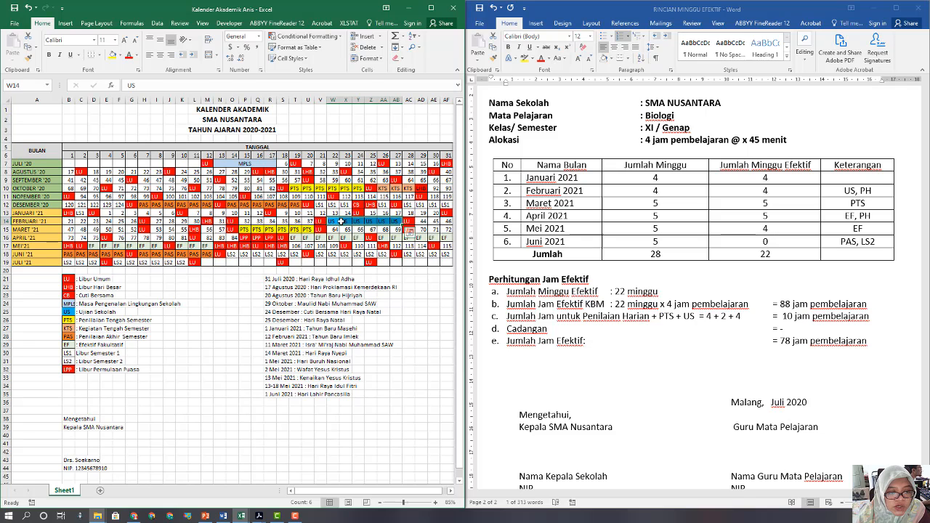
{"action": "double_click", "coordinate": [738, 316]}
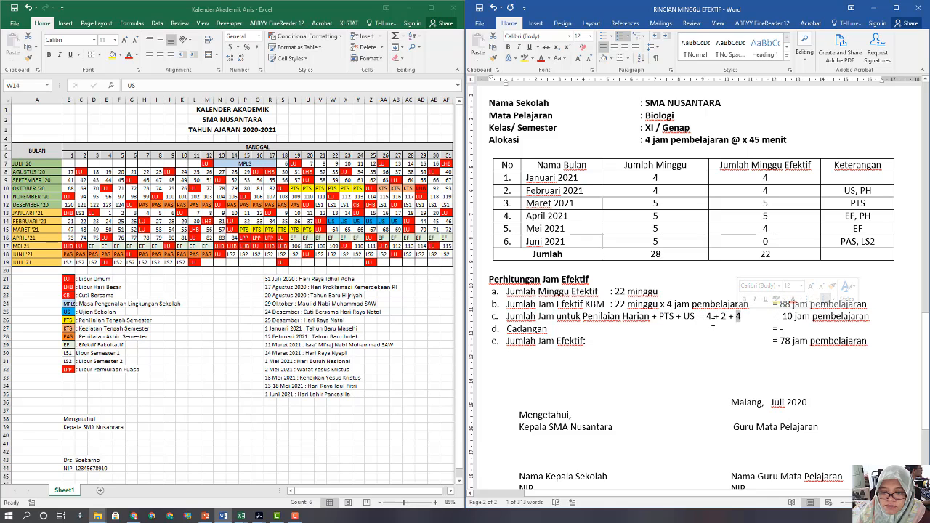
{"action": "double_click", "coordinate": [785, 316]}
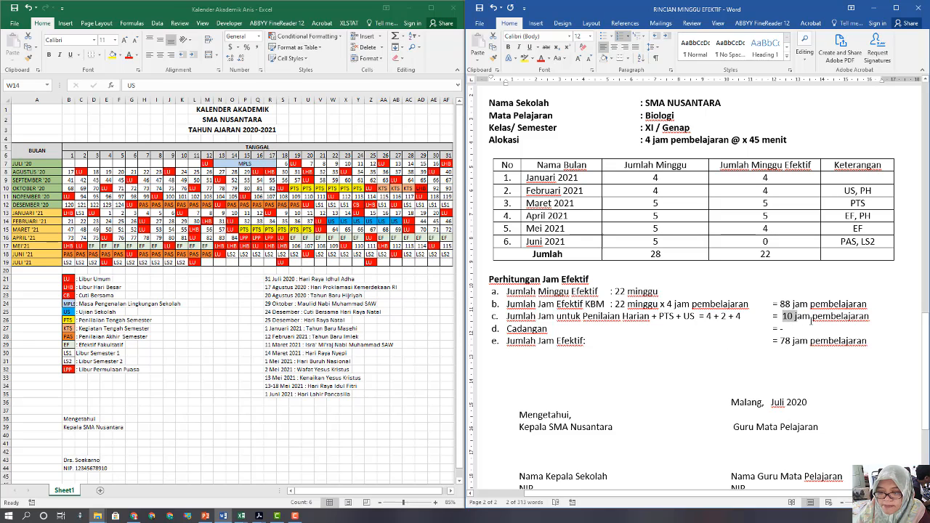
Make the Semester Genap Jumlah Jam Efektif value, 78 jam pembelajaran, bold.
{"action": "left_click_drag", "start_coordinate": [782, 341], "coordinate": [867, 341]}
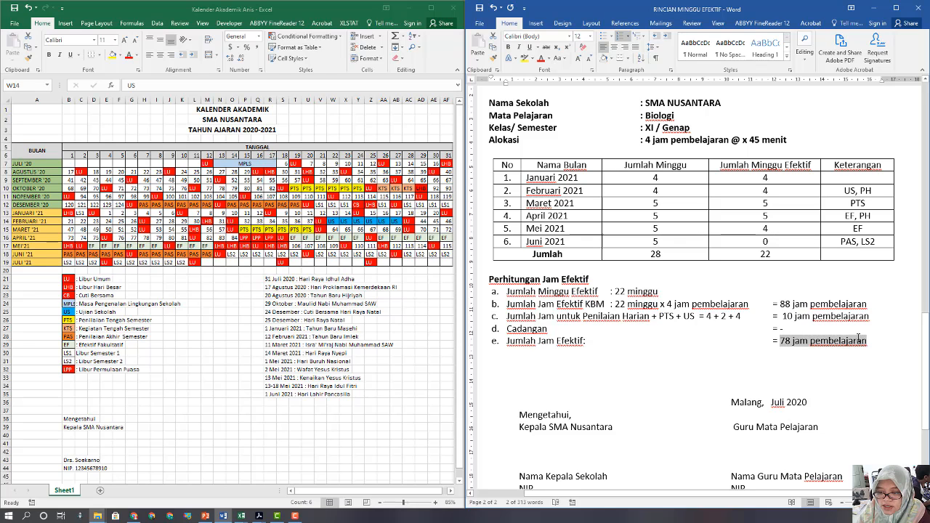
{"action": "left_click", "coordinate": [814, 321]}
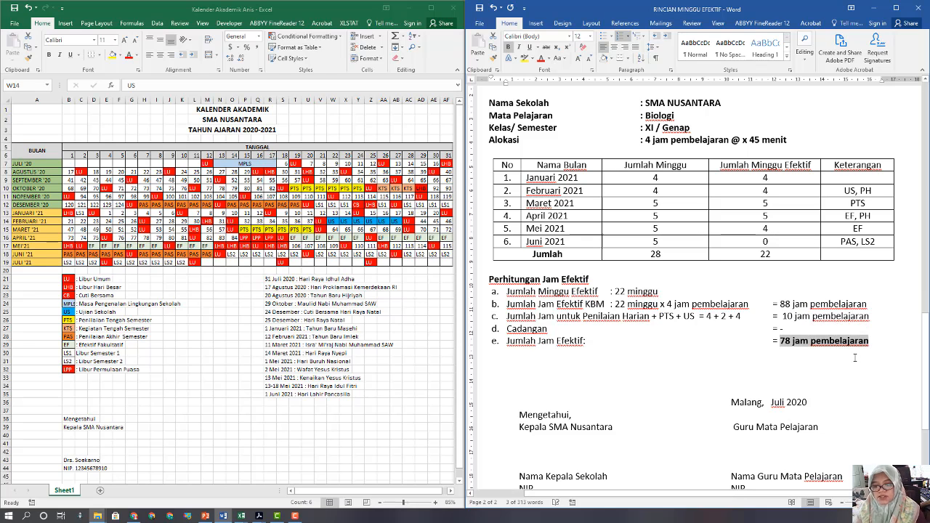
{"action": "left_click", "coordinate": [854, 356]}
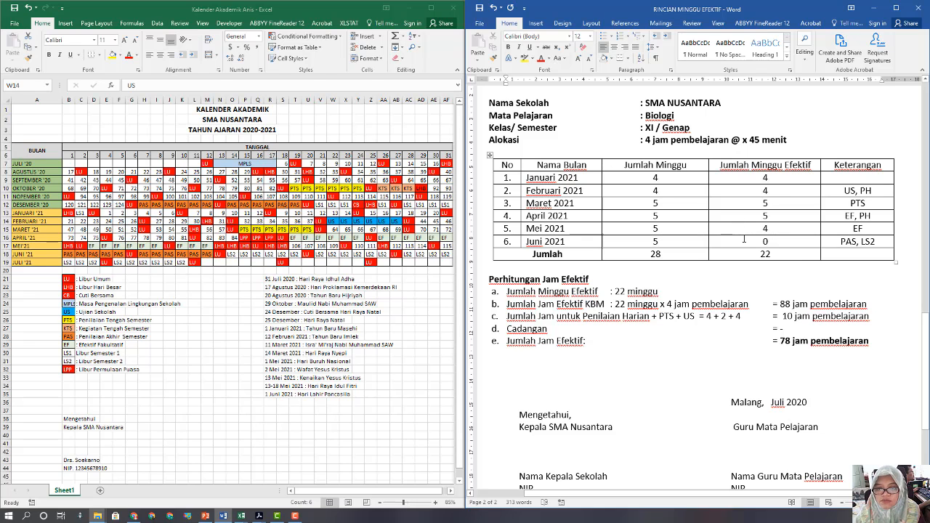
{"action": "scroll", "coordinate": [744, 239], "scroll_direction": "down", "scroll_amount": 5}
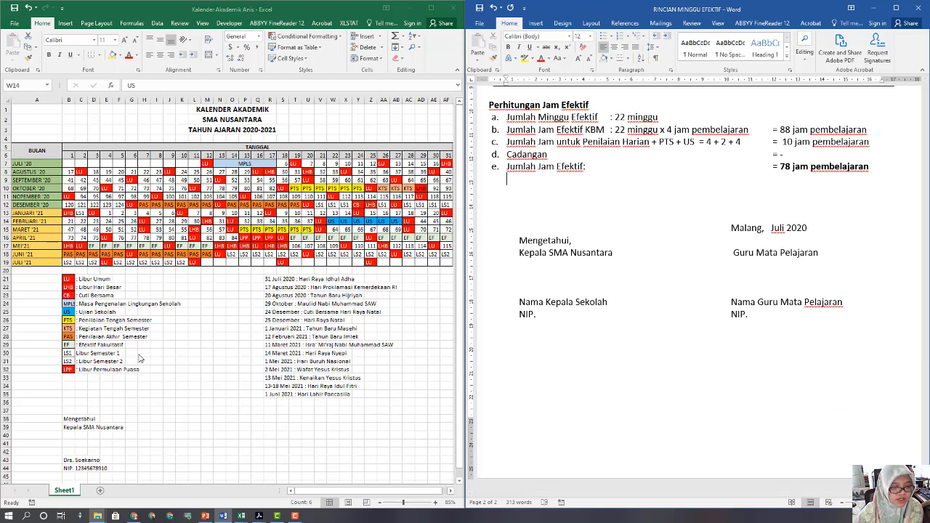
Show slide 8, Langkah-langkah penyusunan Prota dan Promes, in PowerPoint, and open the Prota sheet of the PROTA PROMES workbook in Excel.
{"action": "left_click", "coordinate": [205, 516]}
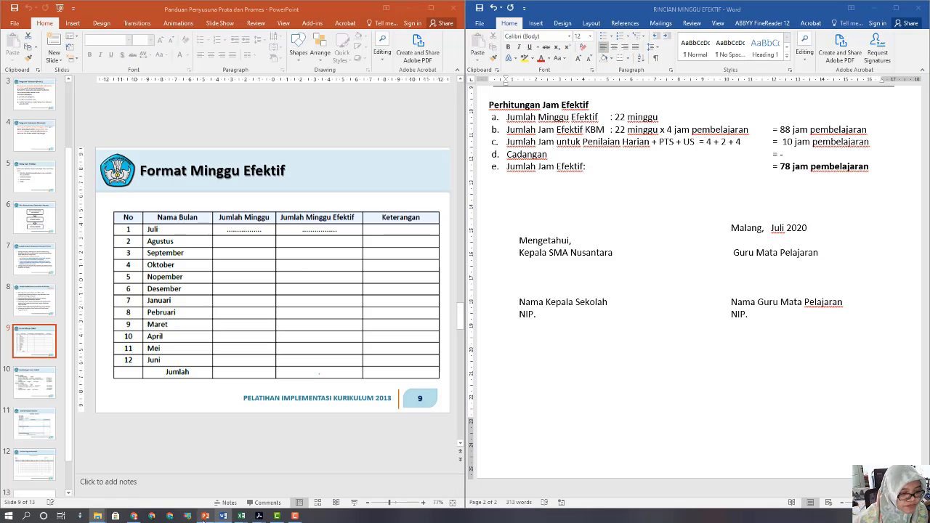
{"action": "left_click", "coordinate": [29, 309]}
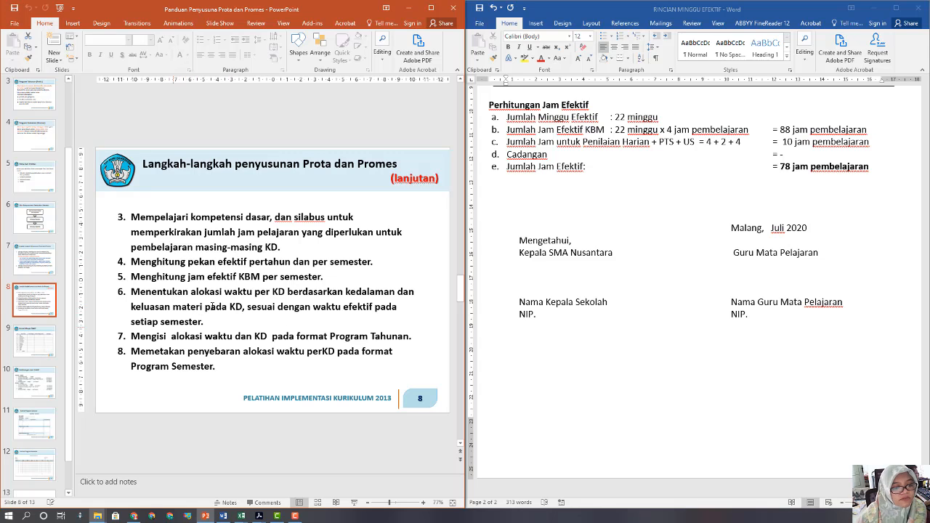
{"action": "mouse_move", "coordinate": [245, 516]}
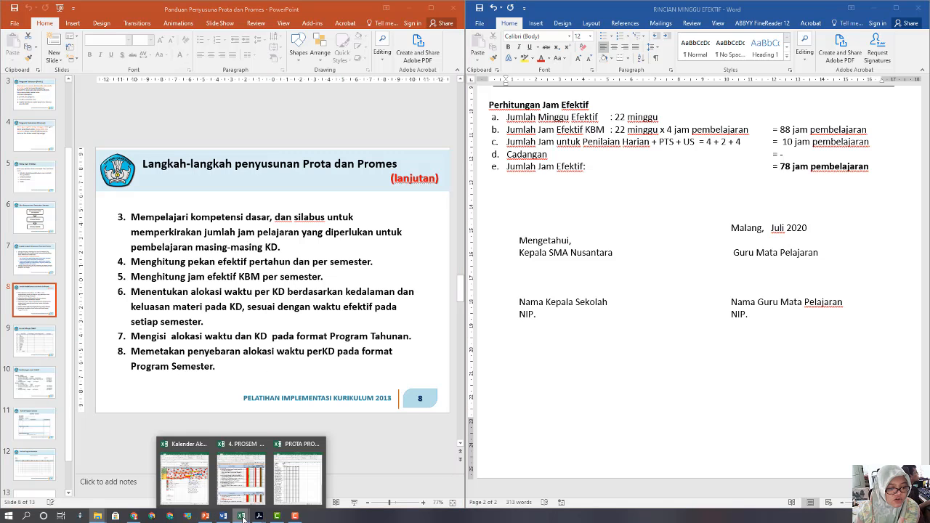
{"action": "left_click", "coordinate": [289, 484]}
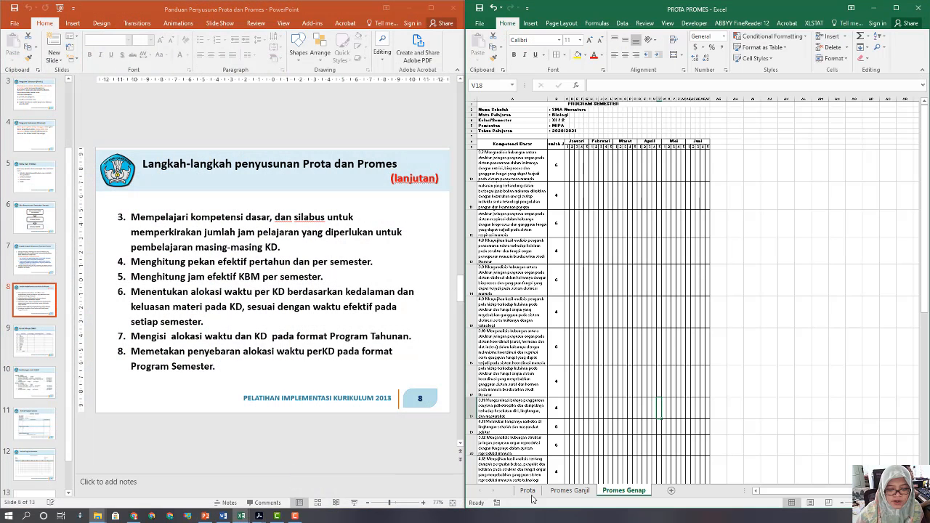
{"action": "left_click", "coordinate": [530, 492]}
{"action": "scroll", "coordinate": [831, 285], "scroll_direction": "up", "scroll_amount": 5}
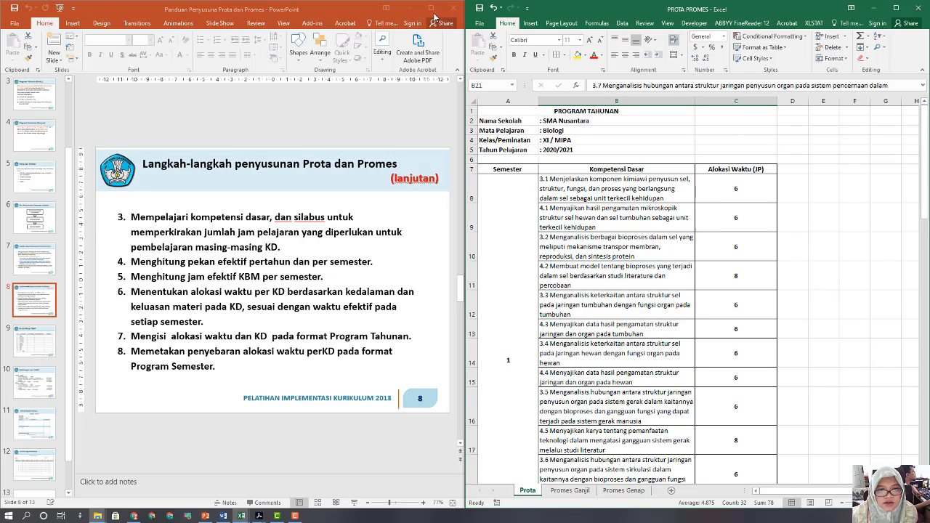
{"action": "left_click", "coordinate": [896, 7]}
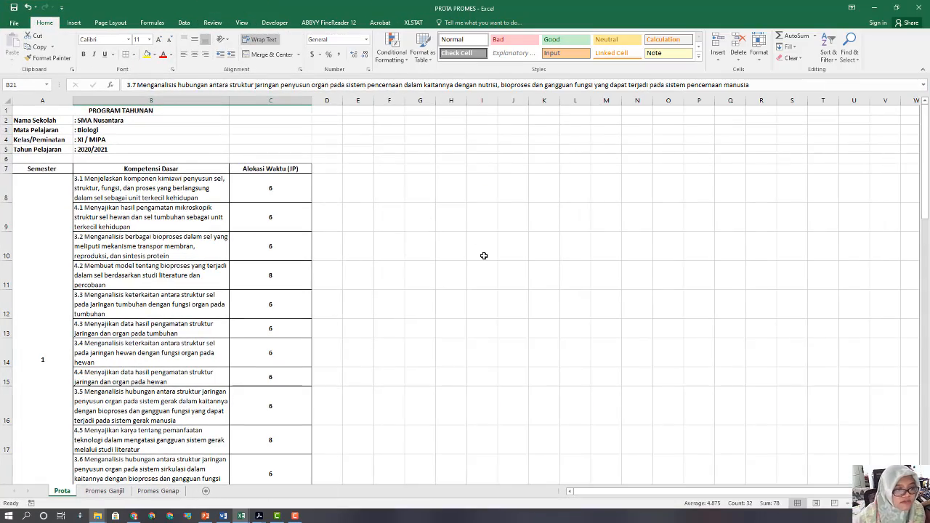
{"action": "scroll", "coordinate": [484, 256], "scroll_direction": "up", "scroll_amount": 1}
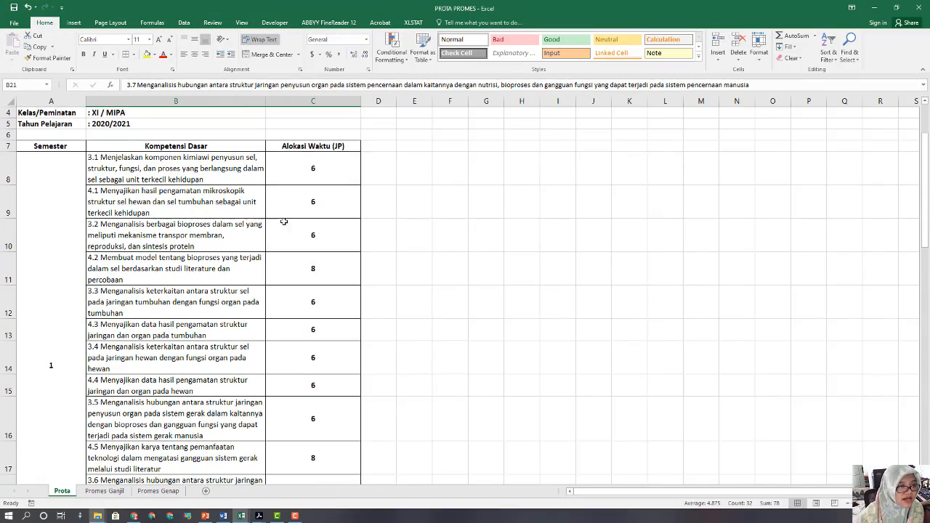
{"action": "scroll", "coordinate": [301, 272], "scroll_direction": "up", "scroll_amount": 1}
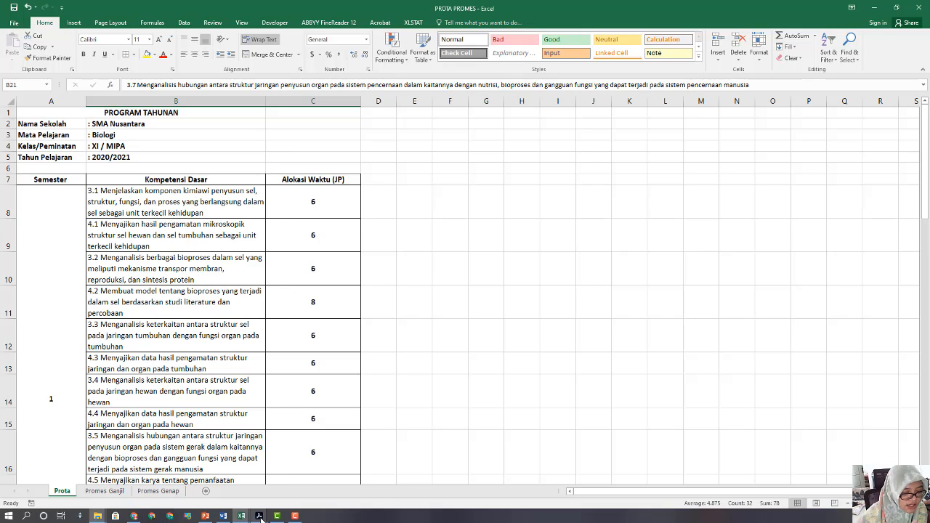
Arrange the Biologi Kompetensi Inti dan Kompetensi Dasar PDF side by side with the Prota sheet, showing the list from KD 3.1 and 4.1.
{"action": "mouse_move", "coordinate": [259, 516]}
{"action": "mouse_move", "coordinate": [331, 485]}
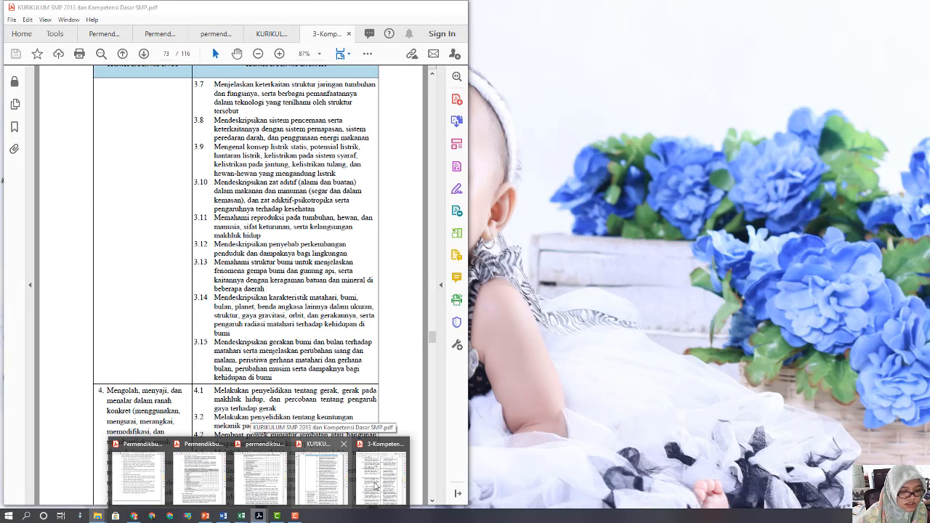
{"action": "left_click", "coordinate": [404, 483]}
{"action": "left_click_drag", "start_coordinate": [571, 10], "coordinate": [929, 158]}
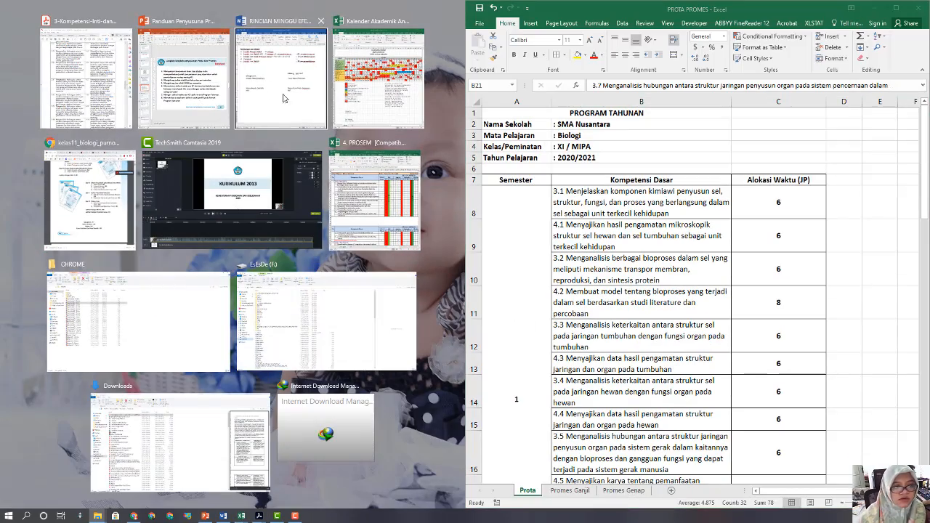
{"action": "left_click", "coordinate": [92, 85]}
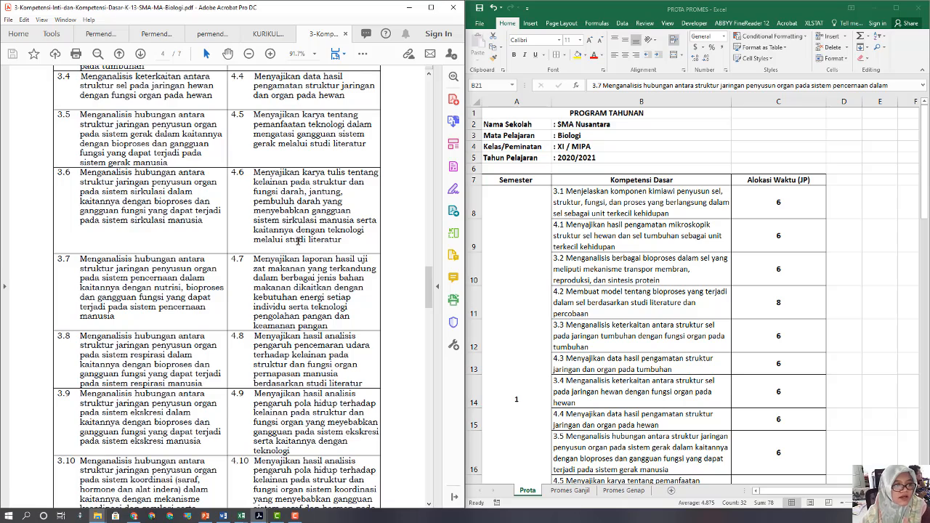
{"action": "scroll", "coordinate": [295, 243], "scroll_direction": "up", "scroll_amount": 10}
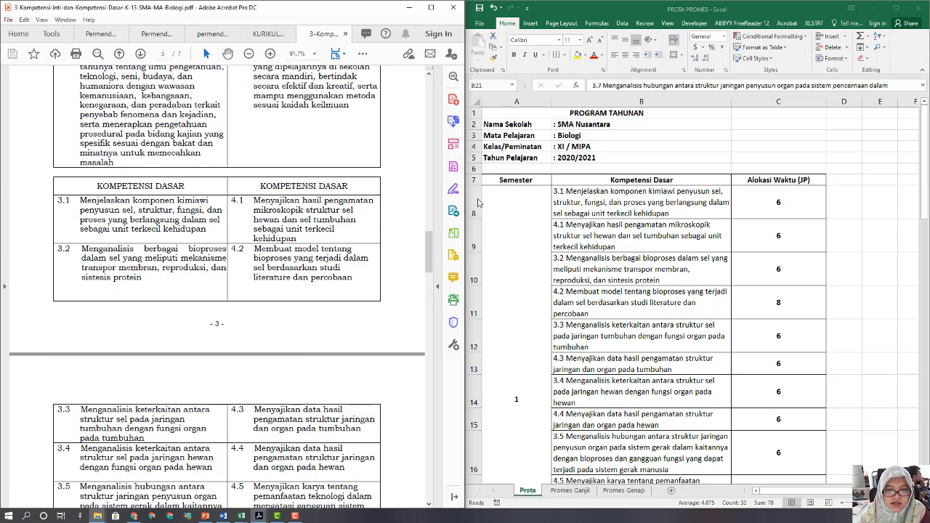
Merge and center the PROGRAM TAHUNAN title across columns A to C.
{"action": "left_click", "coordinate": [647, 221]}
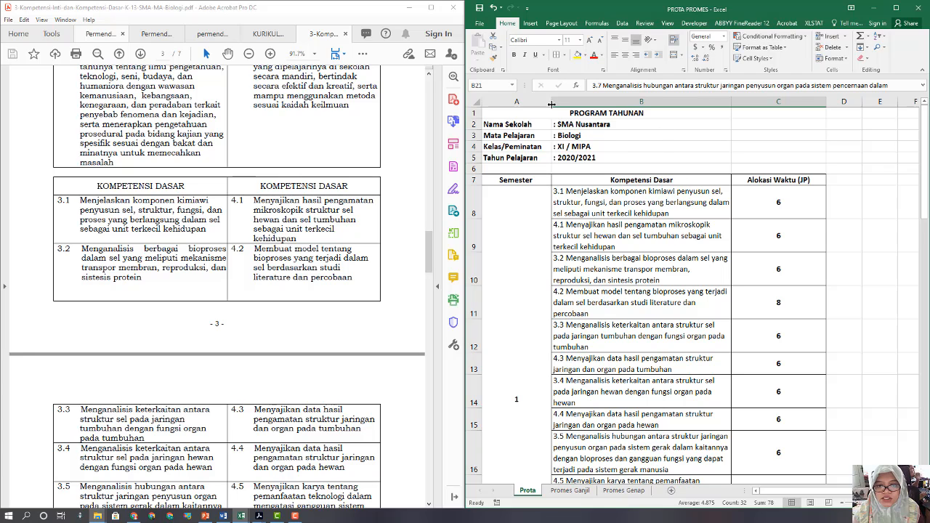
{"action": "left_click_drag", "start_coordinate": [537, 112], "coordinate": [761, 117]}
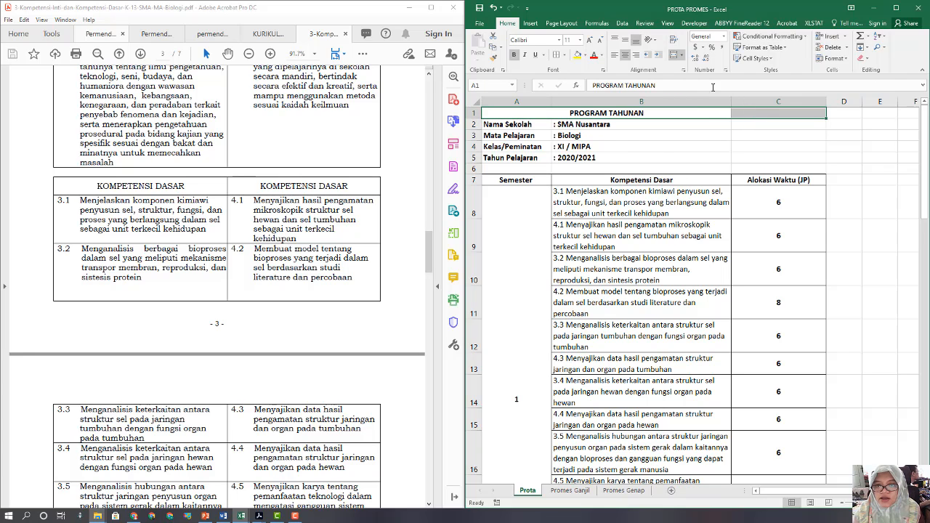
{"action": "left_click", "coordinate": [674, 55]}
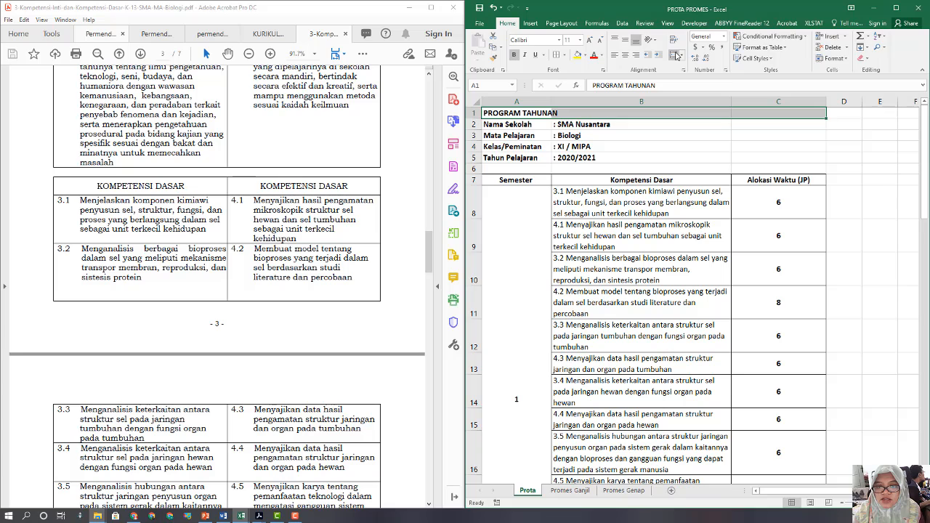
{"action": "left_click", "coordinate": [693, 138]}
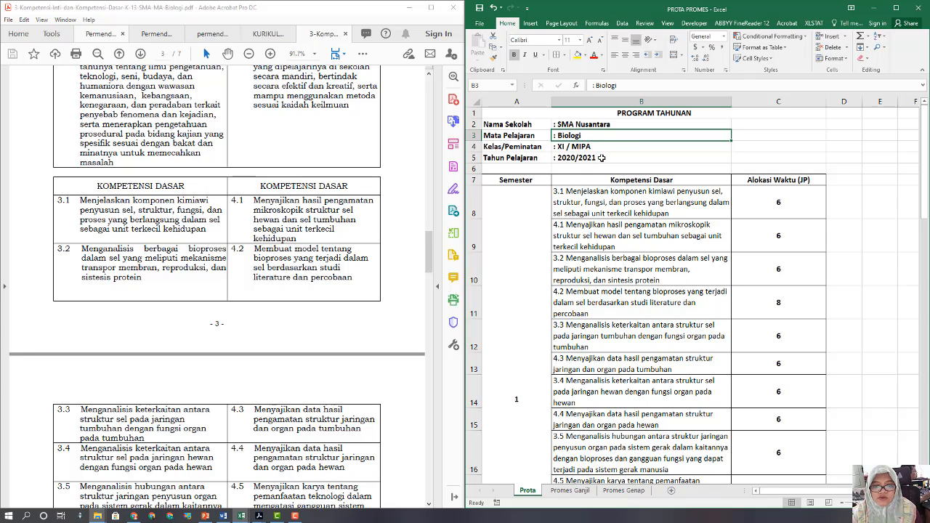
{"action": "left_click", "coordinate": [645, 115]}
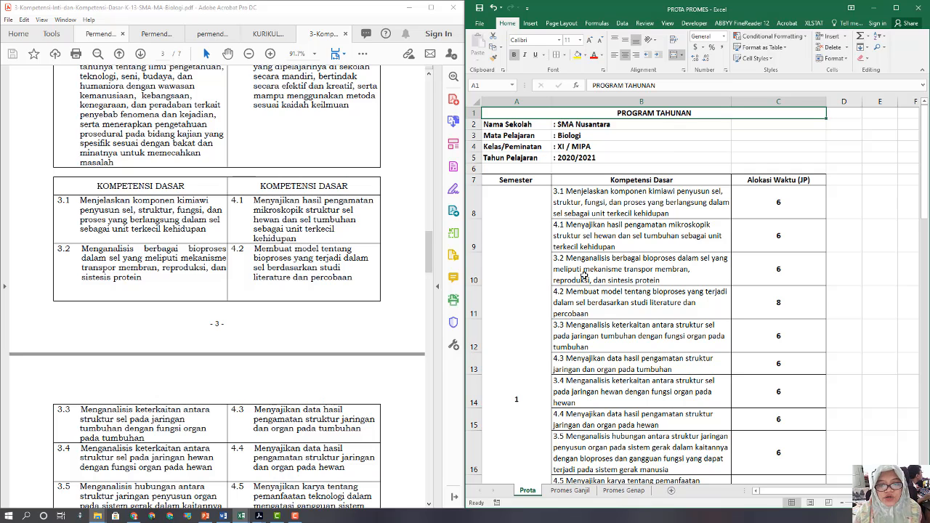
Examine the Semester, Kompetensi Dasar and Alokasi Waktu columns of the Prota table for both semesters, comparing the entries with the KD list.
{"action": "scroll", "coordinate": [536, 212], "scroll_direction": "down", "scroll_amount": 1}
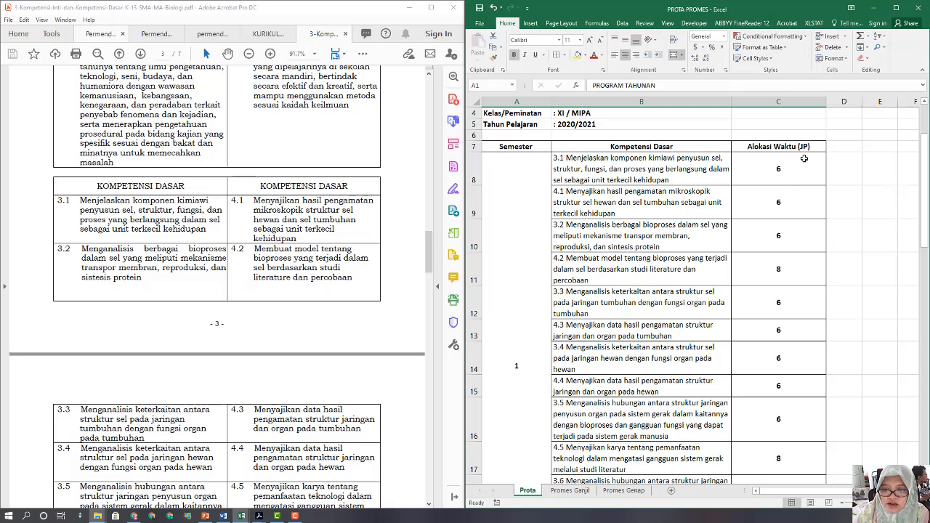
{"action": "scroll", "coordinate": [638, 352], "scroll_direction": "down", "scroll_amount": 3}
{"action": "scroll", "coordinate": [639, 352], "scroll_direction": "down", "scroll_amount": 6}
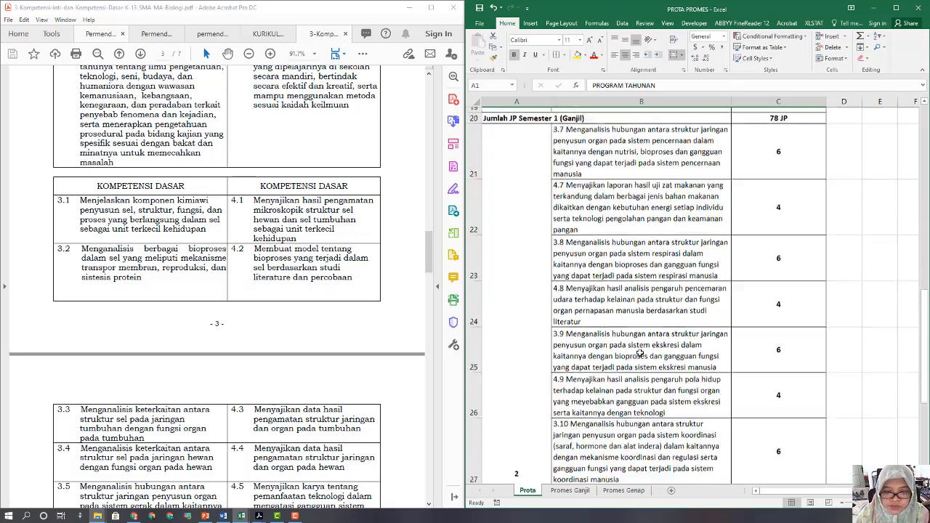
{"action": "scroll", "coordinate": [642, 348], "scroll_direction": "up", "scroll_amount": 4}
{"action": "scroll", "coordinate": [643, 348], "scroll_direction": "up", "scroll_amount": 5}
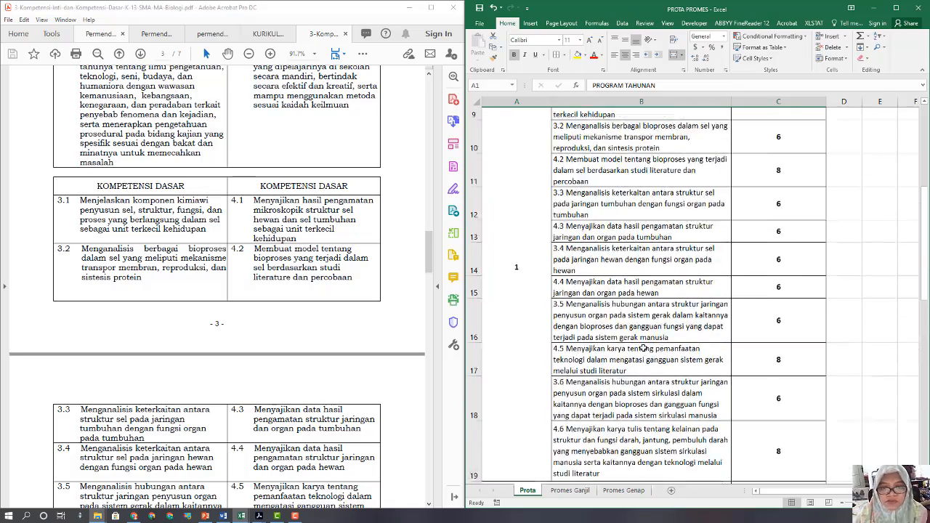
{"action": "scroll", "coordinate": [616, 334], "scroll_direction": "down", "scroll_amount": 1}
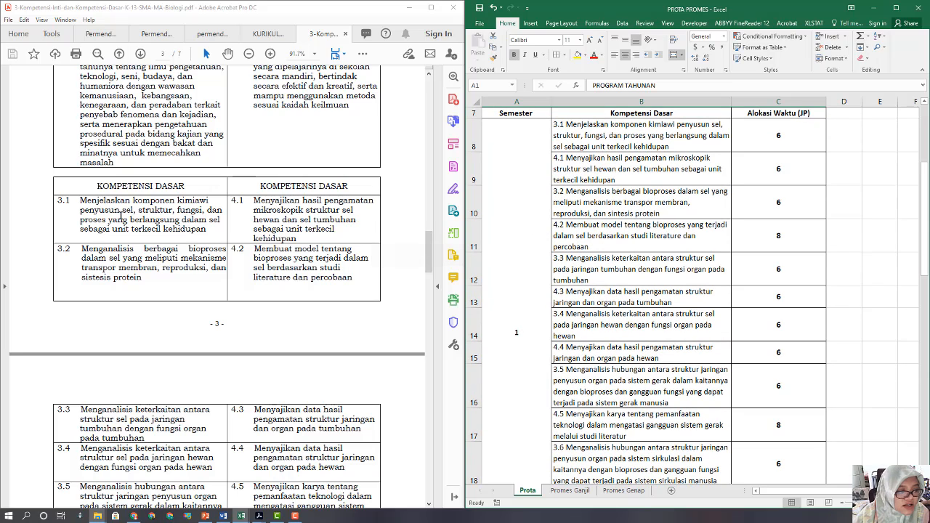
{"action": "scroll", "coordinate": [146, 211], "scroll_direction": "down", "scroll_amount": 4}
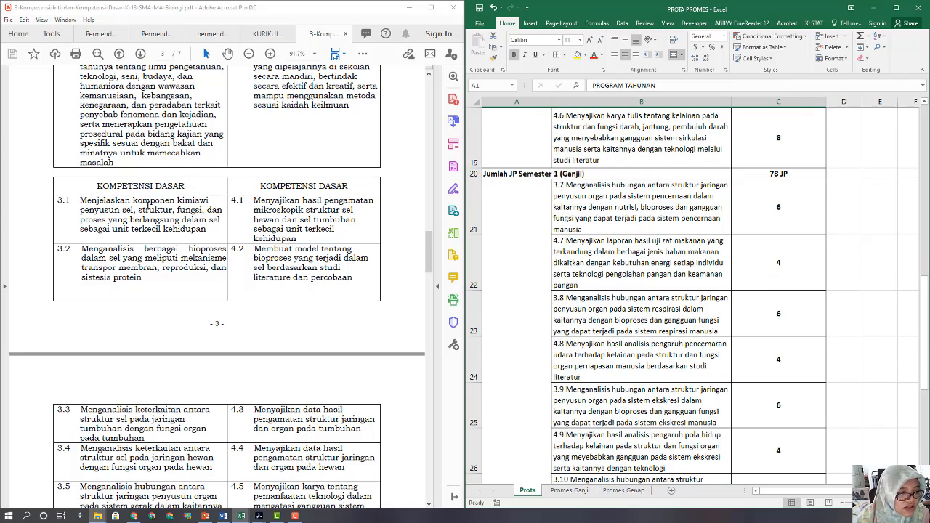
{"action": "scroll", "coordinate": [149, 205], "scroll_direction": "up", "scroll_amount": 4}
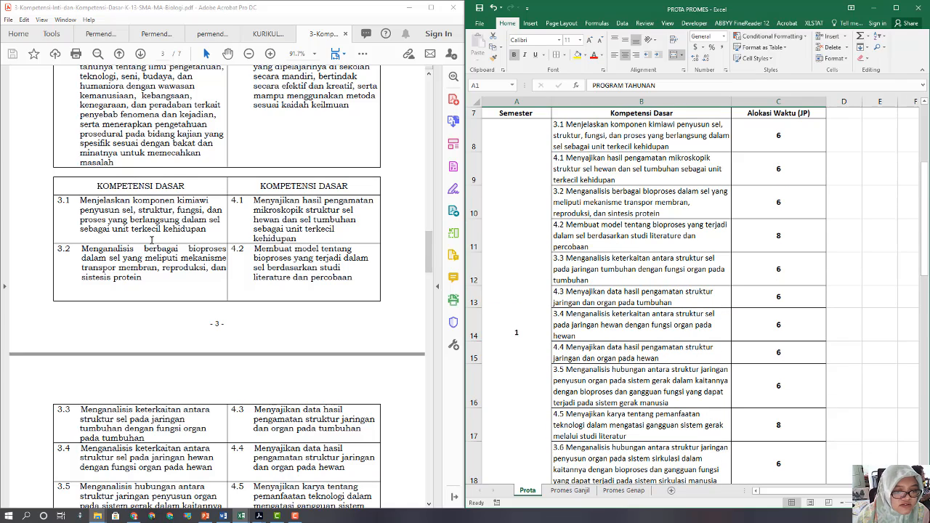
{"action": "left_click", "coordinate": [540, 308]}
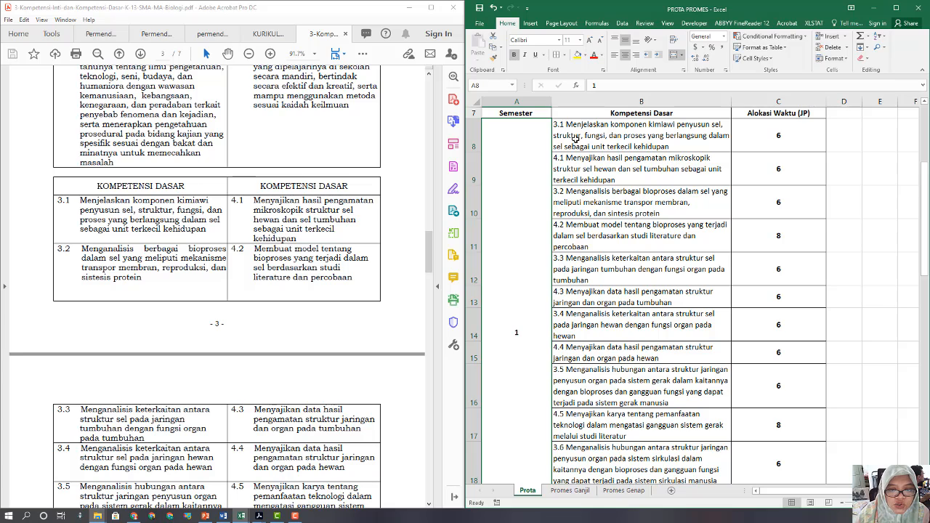
{"action": "scroll", "coordinate": [609, 268], "scroll_direction": "down", "scroll_amount": 3}
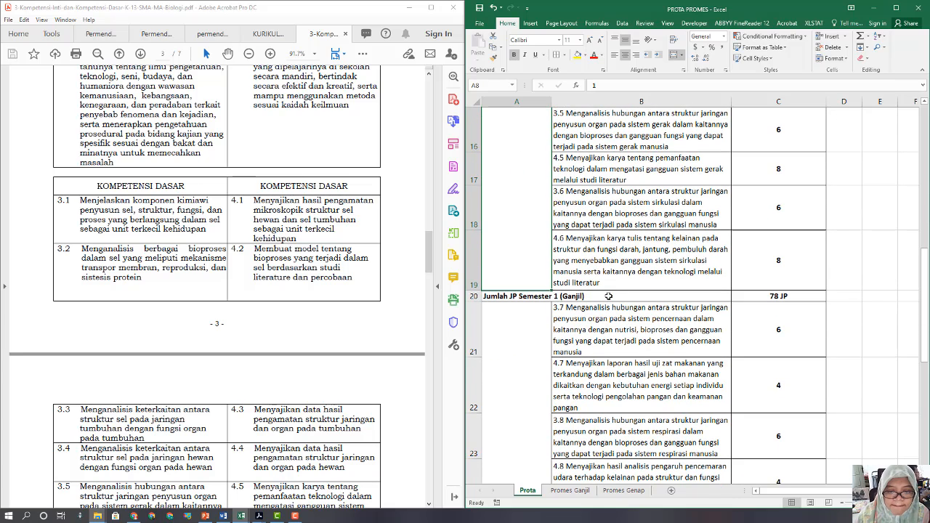
Examine where Semester 1 ends in the PDF's KD list, around KD 3.6 and 4.6, and consult the class XI Biologi textbook's contents in Chrome.
{"action": "left_click", "coordinate": [260, 304]}
{"action": "scroll", "coordinate": [251, 297], "scroll_direction": "down", "scroll_amount": 4}
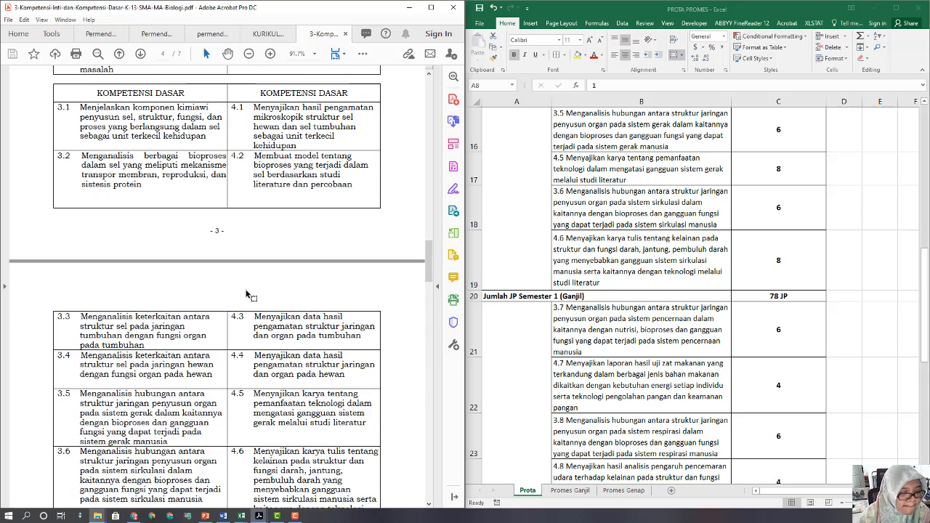
{"action": "scroll", "coordinate": [246, 290], "scroll_direction": "down", "scroll_amount": 1}
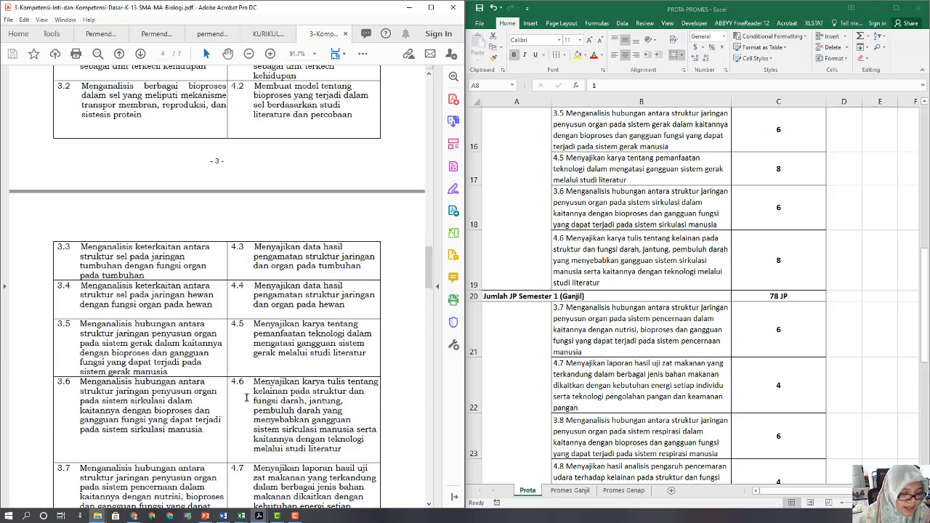
{"action": "scroll", "coordinate": [247, 398], "scroll_direction": "down", "scroll_amount": 3}
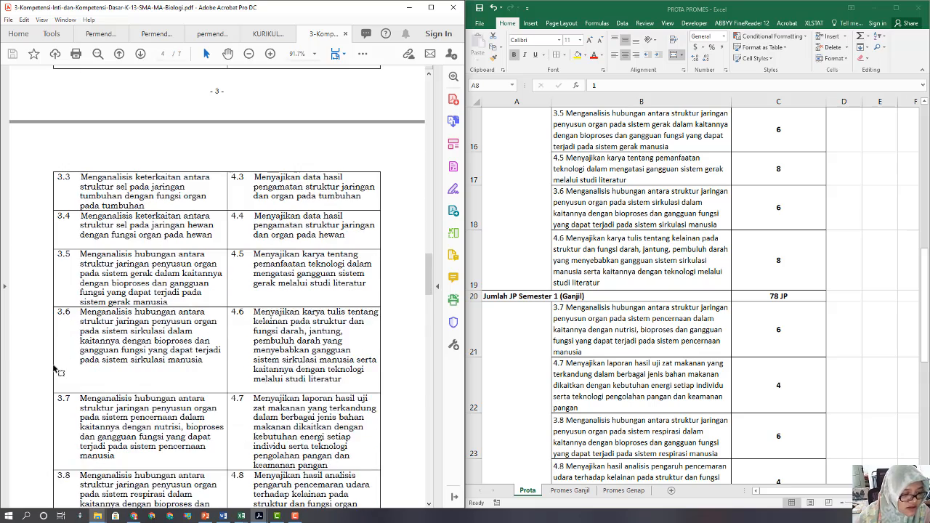
{"action": "left_click_drag", "start_coordinate": [55, 368], "coordinate": [302, 381]}
{"action": "left_click", "coordinate": [279, 345]}
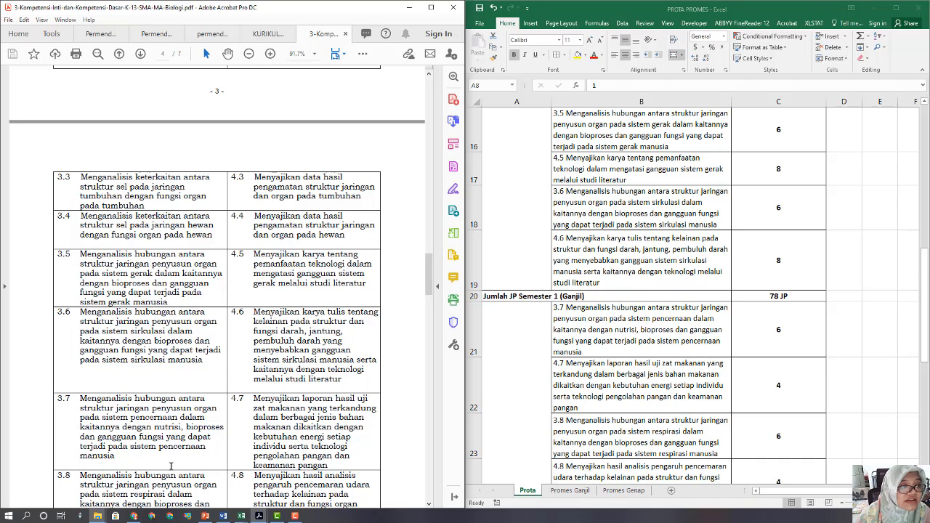
{"action": "left_click", "coordinate": [133, 516]}
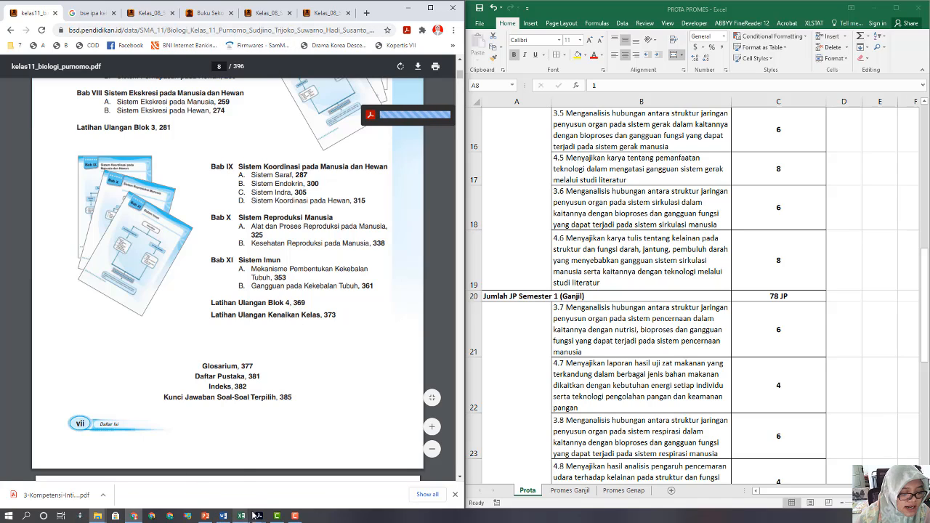
{"action": "mouse_move", "coordinate": [259, 516]}
{"action": "left_click", "coordinate": [387, 477]}
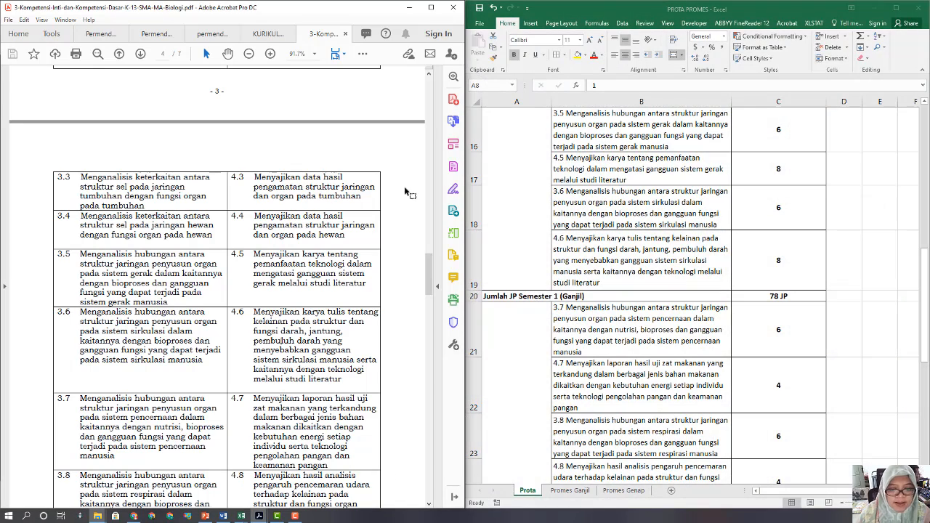
Review the Semester 1 rows of the Prota table and look up that semester's Jumlah Jam Efektif in the RINCIAN MINGGU EFEKTIF Word document.
{"action": "left_click", "coordinate": [582, 239]}
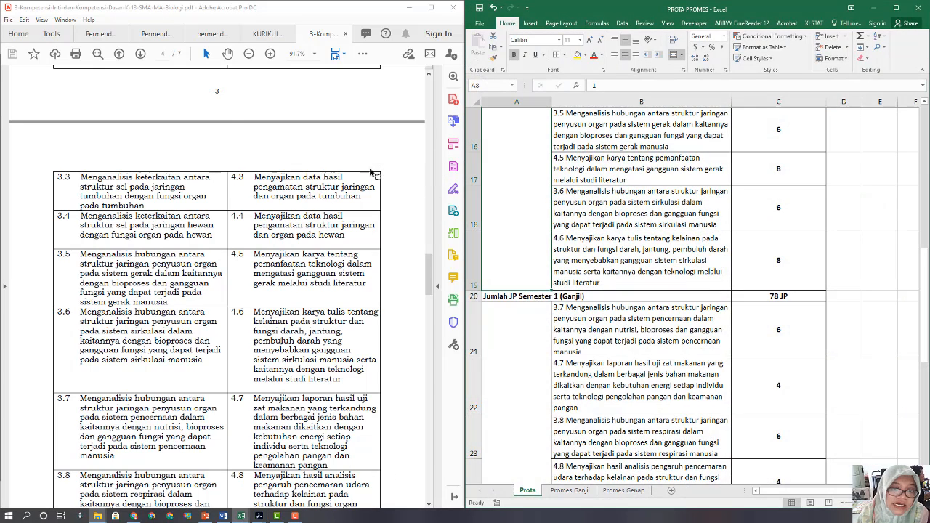
{"action": "scroll", "coordinate": [649, 231], "scroll_direction": "up", "scroll_amount": 1}
{"action": "scroll", "coordinate": [650, 252], "scroll_direction": "up", "scroll_amount": 2}
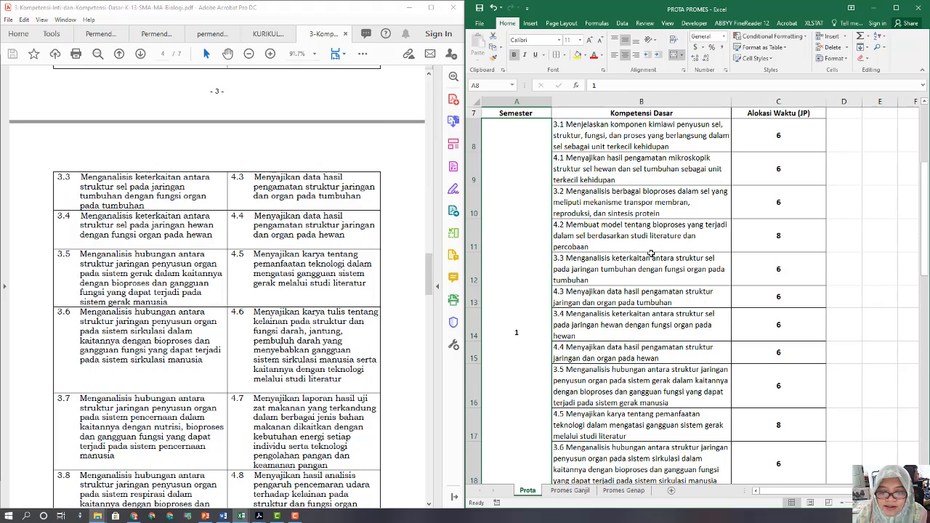
{"action": "scroll", "coordinate": [650, 254], "scroll_direction": "down", "scroll_amount": 2}
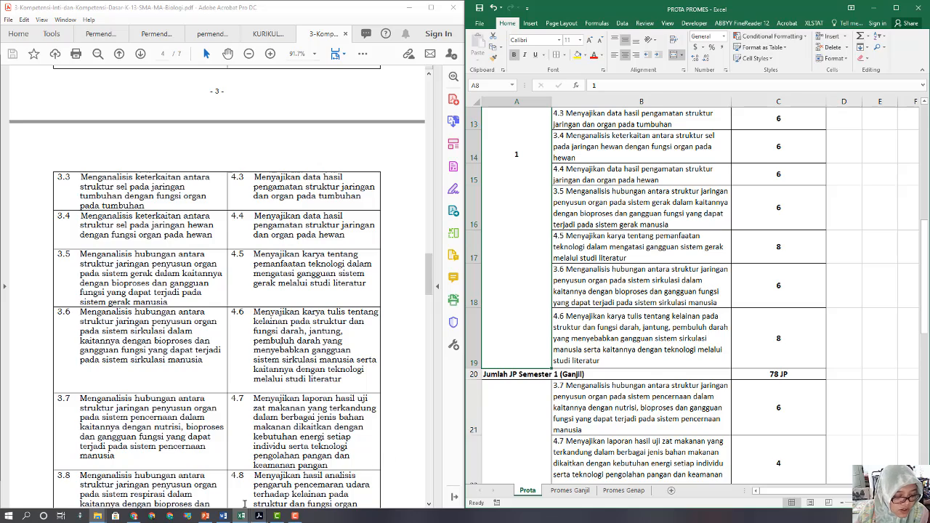
{"action": "left_click", "coordinate": [224, 516]}
{"action": "scroll", "coordinate": [671, 263], "scroll_direction": "up", "scroll_amount": 8}
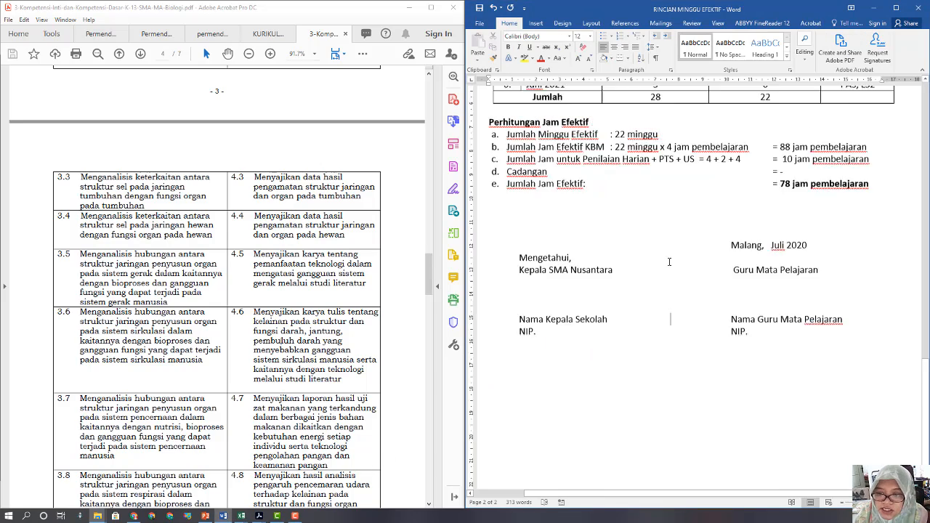
{"action": "scroll", "coordinate": [671, 263], "scroll_direction": "down", "scroll_amount": 10}
{"action": "scroll", "coordinate": [671, 291], "scroll_direction": "up", "scroll_amount": 2}
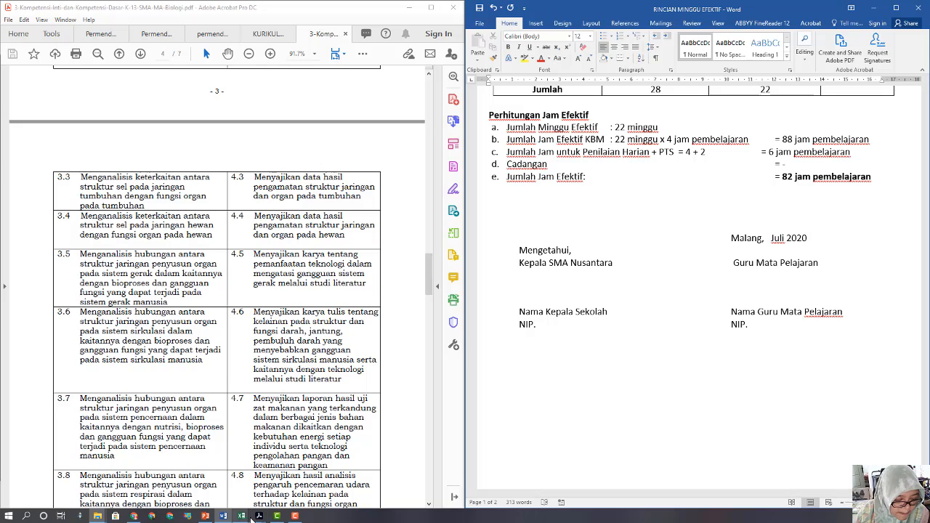
Switch back to the PROTA PROMES workbook in Excel and set the Jumlah JP Semester 1 (Ganjil) total to 82 JP.
{"action": "mouse_move", "coordinate": [242, 518]}
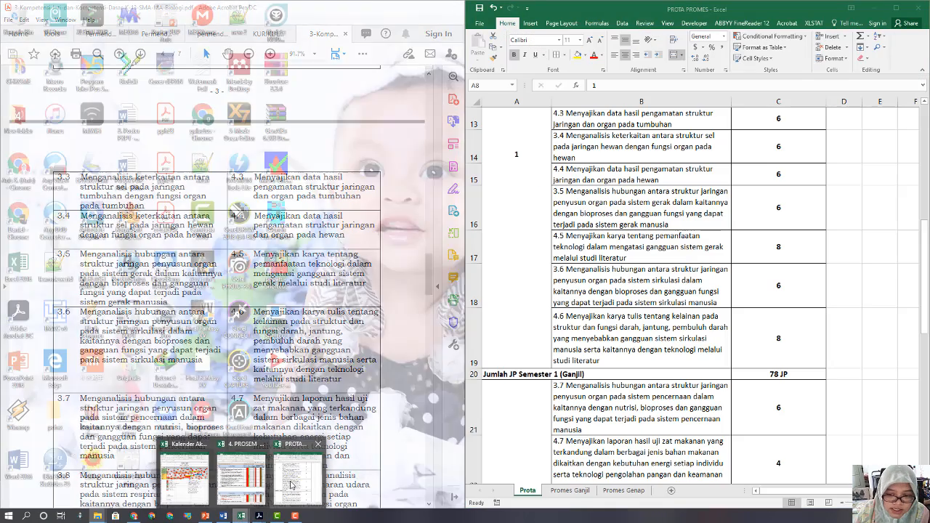
{"action": "left_click", "coordinate": [291, 484]}
{"action": "left_click", "coordinate": [783, 374]}
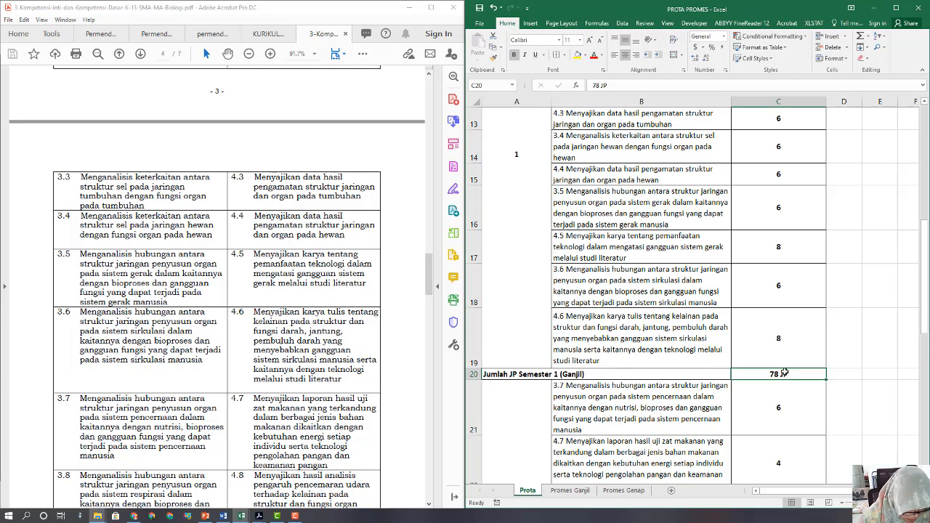
{"action": "type", "text": "82"}
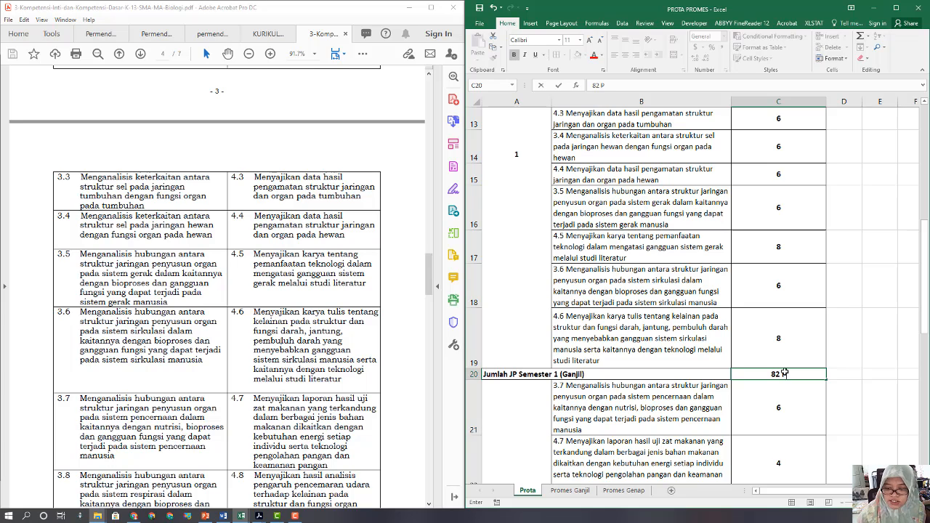
{"action": "type", "text": " J"}
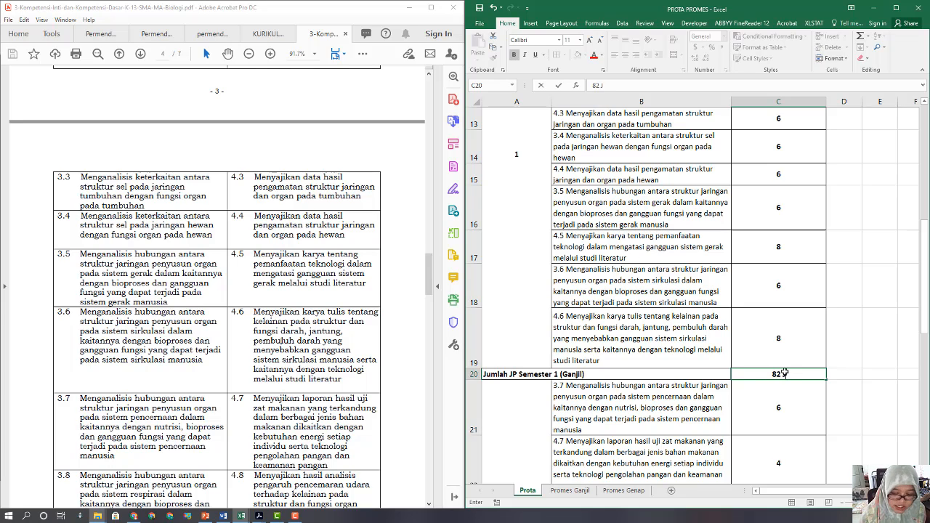
{"action": "type", "text": "P"}
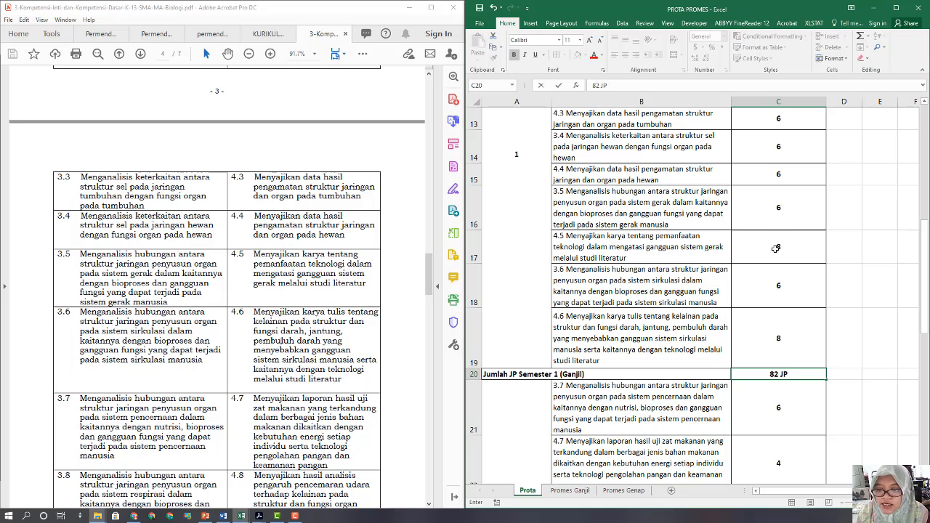
Examine each Semester 1 Kompetensi Dasar from 3.1 to 4.6 in the Prota table, along with the Alokasi Waktu for KD 4.6.
{"action": "scroll", "coordinate": [672, 249], "scroll_direction": "up", "scroll_amount": 2}
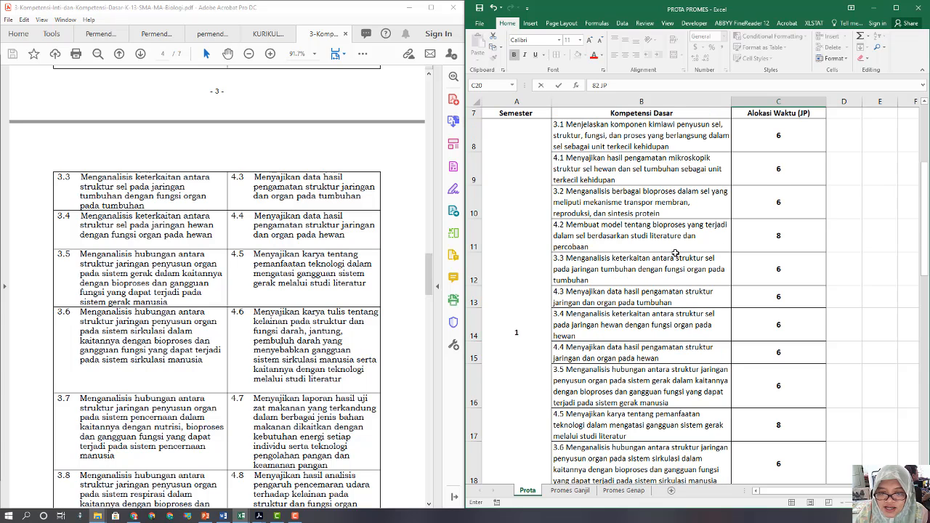
{"action": "left_click", "coordinate": [589, 131]}
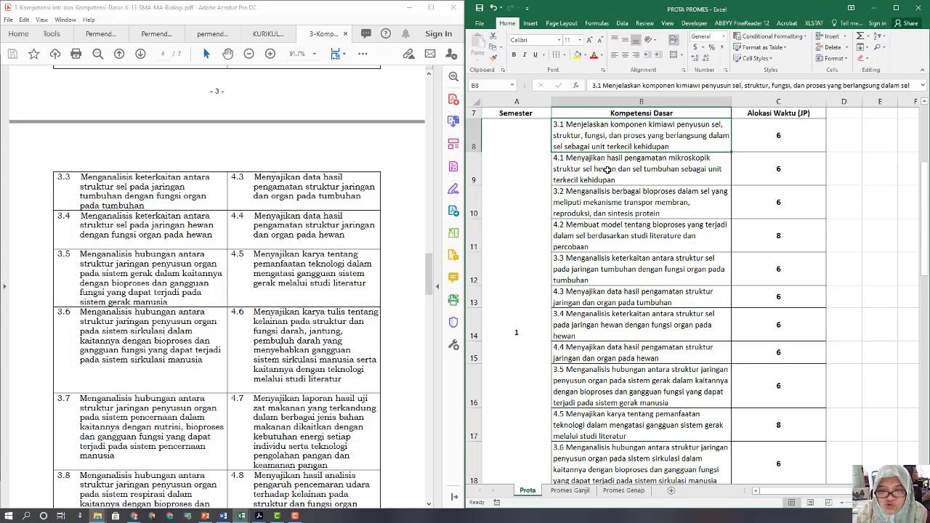
{"action": "left_click", "coordinate": [608, 171]}
{"action": "left_click", "coordinate": [612, 200]}
{"action": "left_click", "coordinate": [616, 243]}
{"action": "left_click", "coordinate": [617, 262]}
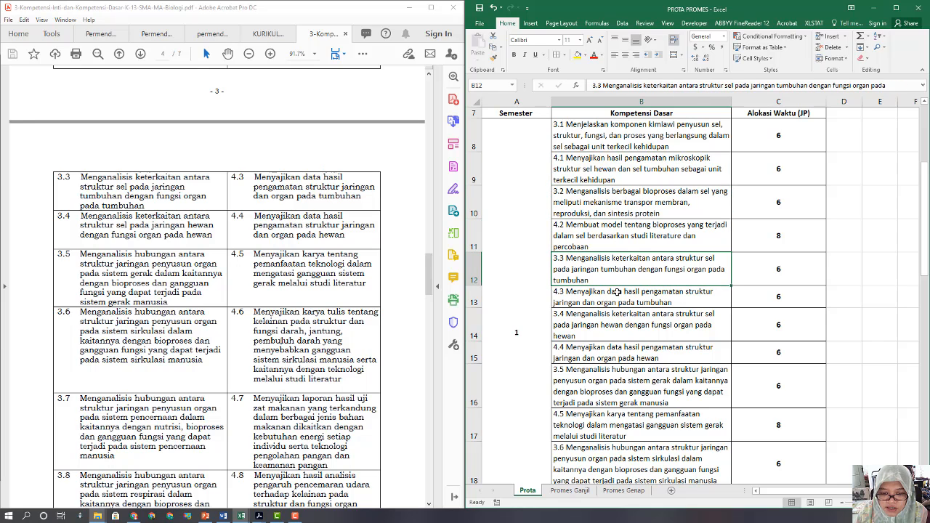
{"action": "left_click", "coordinate": [617, 294]}
{"action": "left_click", "coordinate": [616, 317]}
{"action": "left_click", "coordinate": [617, 349]}
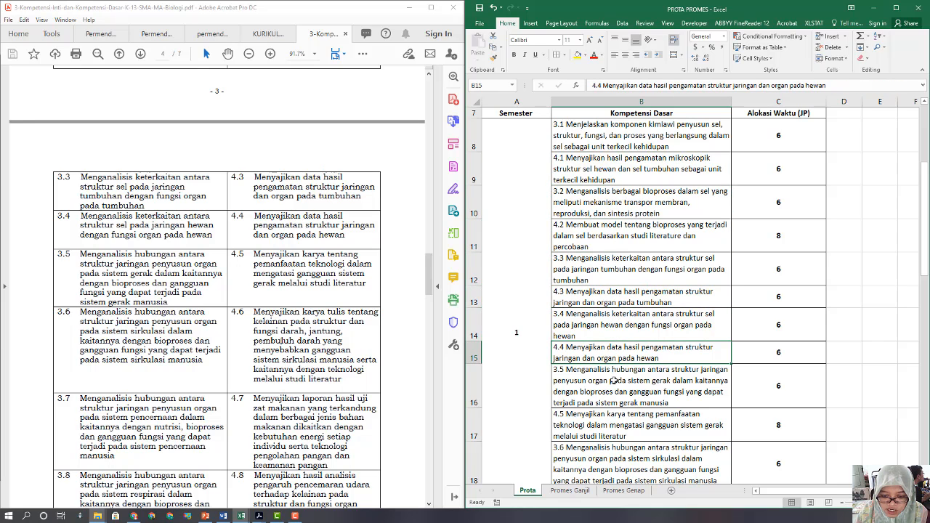
{"action": "left_click", "coordinate": [615, 381]}
{"action": "left_click", "coordinate": [616, 422]}
{"action": "scroll", "coordinate": [628, 407], "scroll_direction": "down", "scroll_amount": 1}
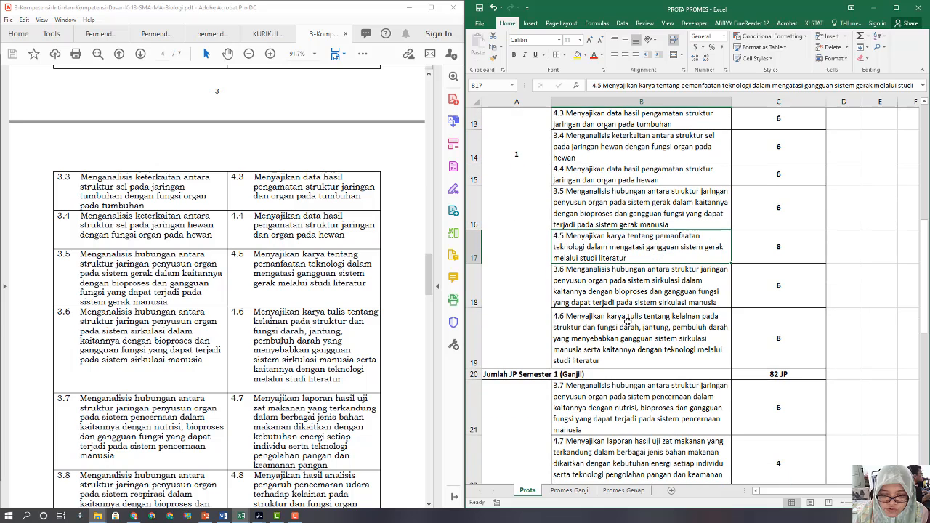
{"action": "left_click", "coordinate": [622, 288]}
{"action": "left_click", "coordinate": [632, 326]}
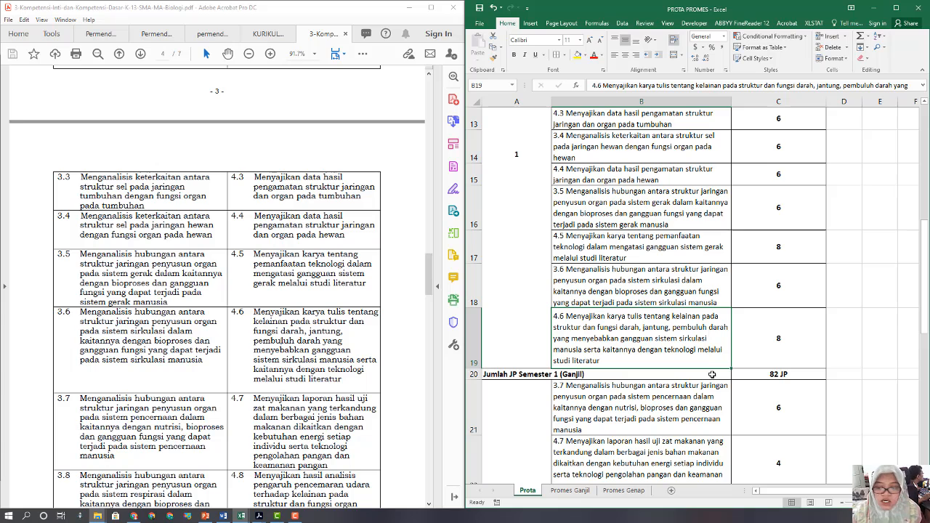
{"action": "left_click", "coordinate": [788, 340]}
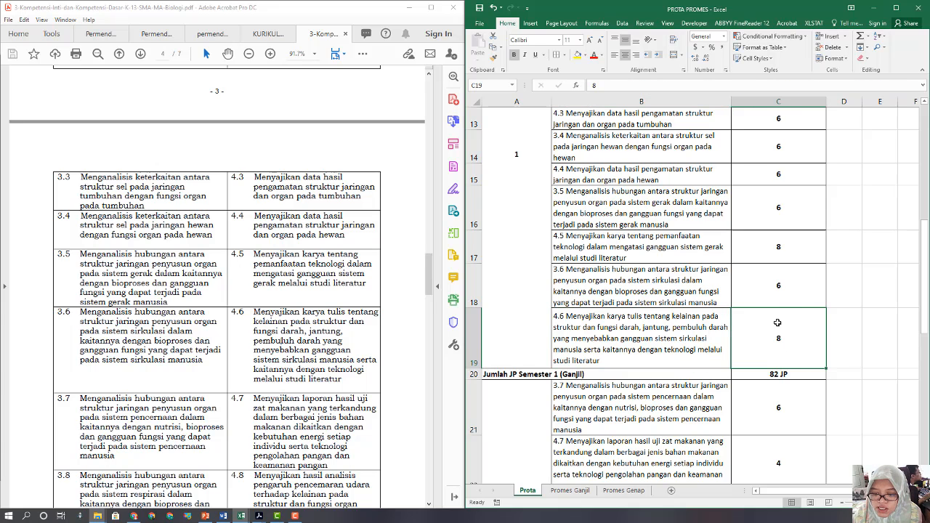
Fill the 6 JP allocation in C8 down through C19 for all semester 1 competencies.
{"action": "scroll", "coordinate": [777, 322], "scroll_direction": "up", "scroll_amount": 3}
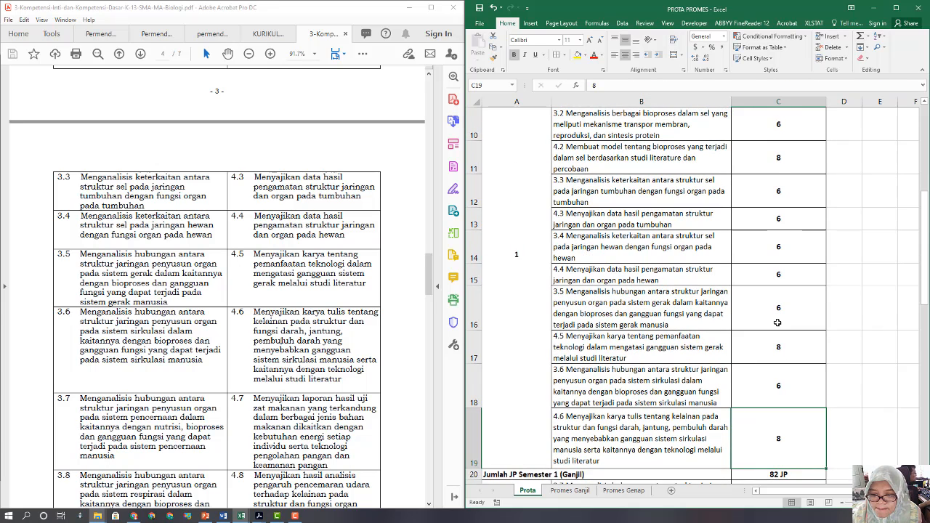
{"action": "left_click", "coordinate": [797, 177]}
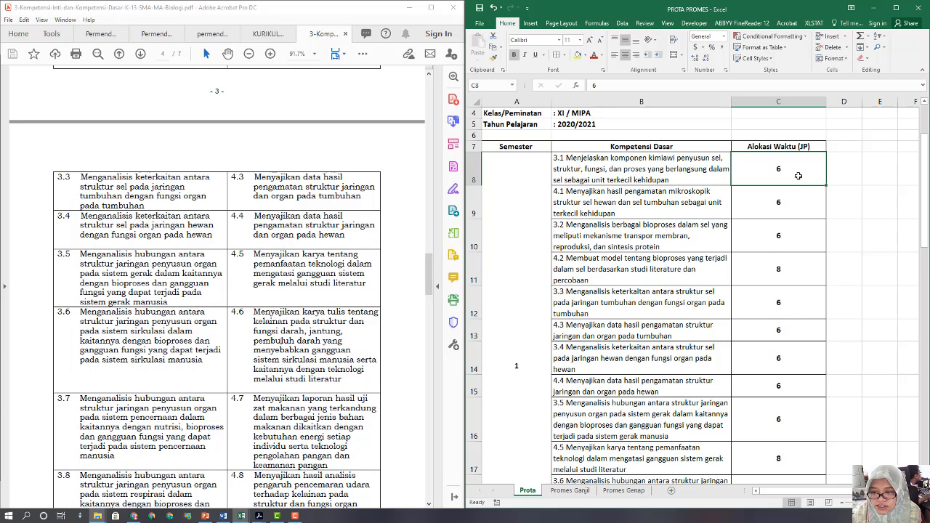
{"action": "mouse_move", "coordinate": [827, 186]}
{"action": "left_mouse_down"}
{"action": "mouse_move", "coordinate": [827, 440]}
{"action": "mouse_move", "coordinate": [818, 473]}
{"action": "mouse_move", "coordinate": [802, 336]}
{"action": "left_mouse_up"}
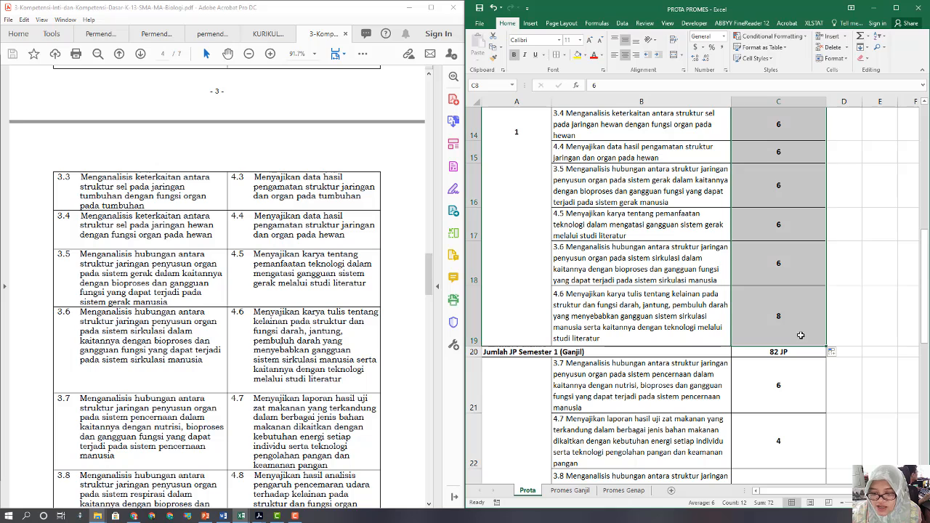
{"action": "scroll", "coordinate": [774, 293], "scroll_direction": "up", "scroll_amount": 5}
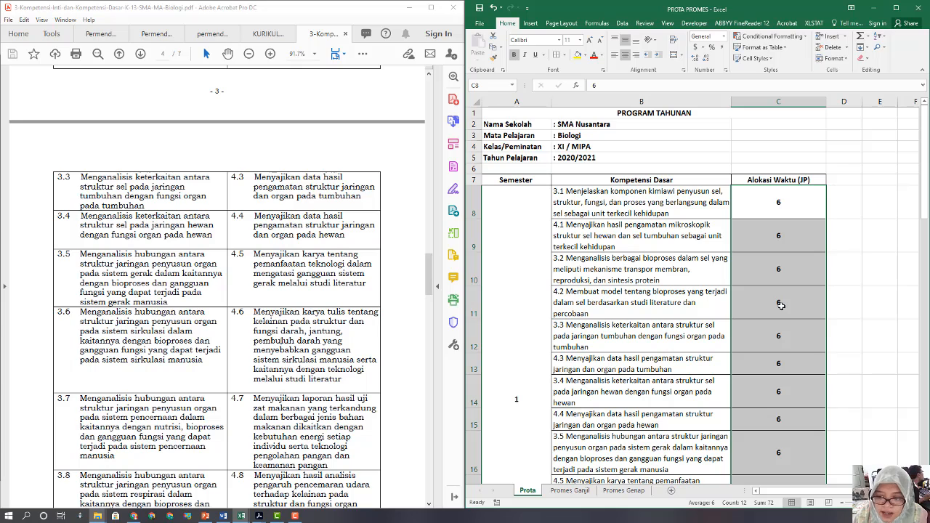
{"action": "left_click", "coordinate": [605, 210]}
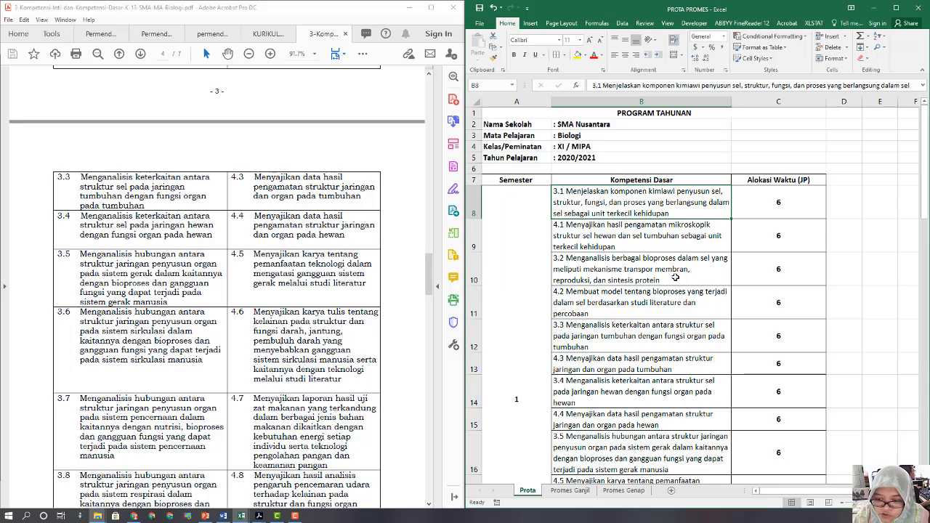
Set the time allocation of competencies 3.2, 4.1 and 4.2 to 8 JP in C9:C11.
{"action": "left_click", "coordinate": [787, 273]}
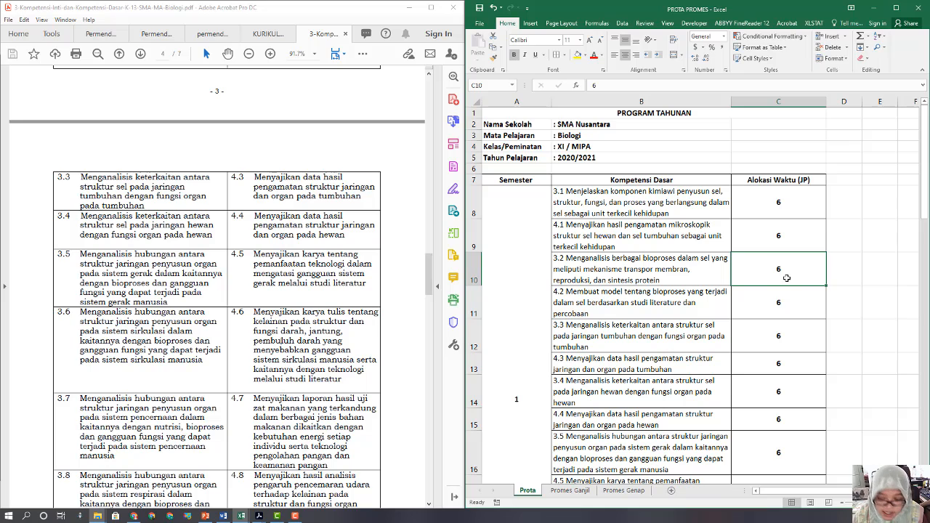
{"action": "type", "text": "8"}
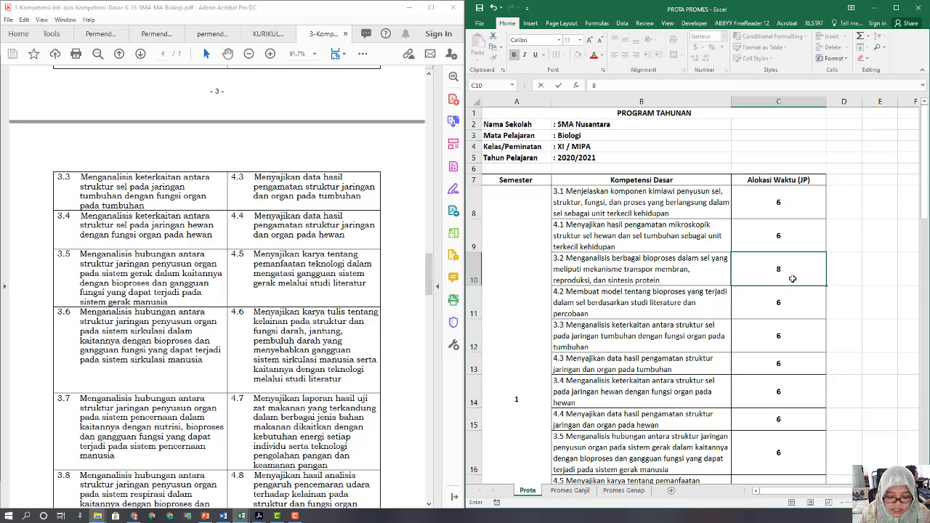
{"action": "left_click", "coordinate": [773, 236]}
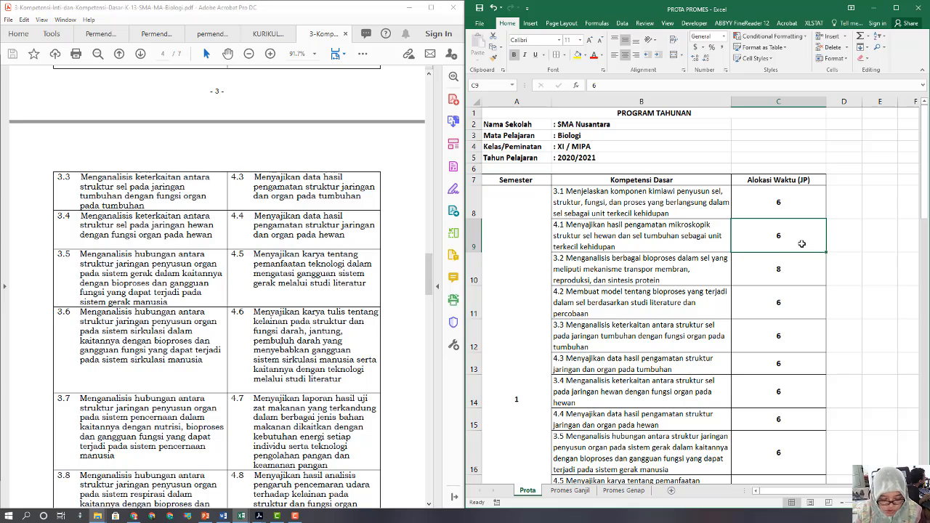
{"action": "type", "text": "8"}
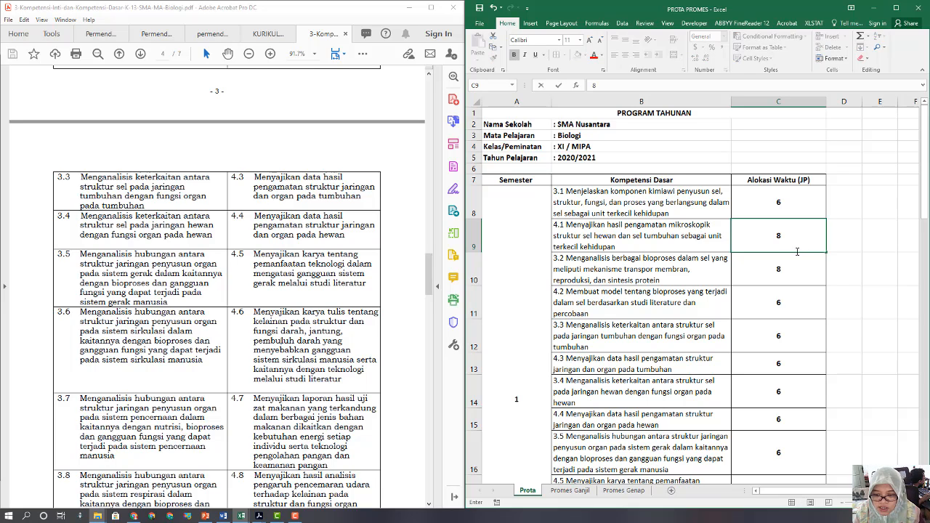
{"action": "left_click", "coordinate": [796, 308]}
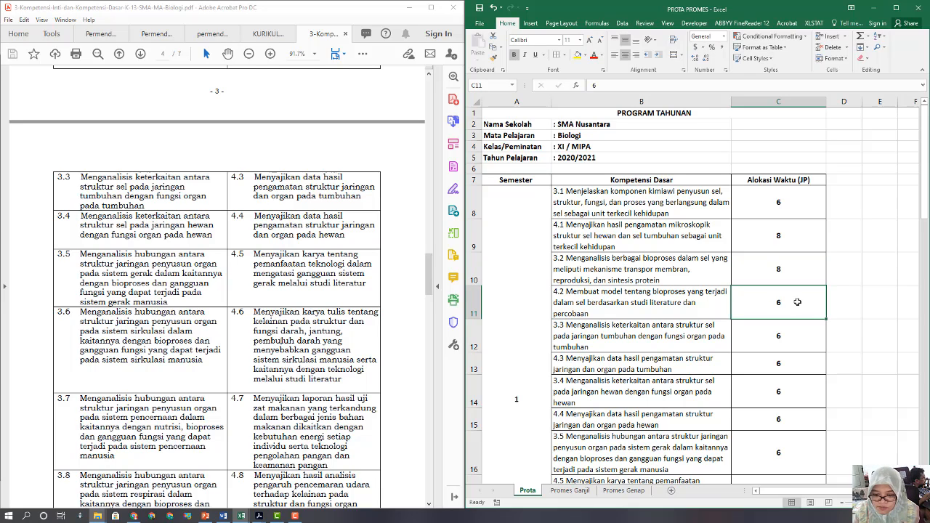
{"action": "type", "text": "8"}
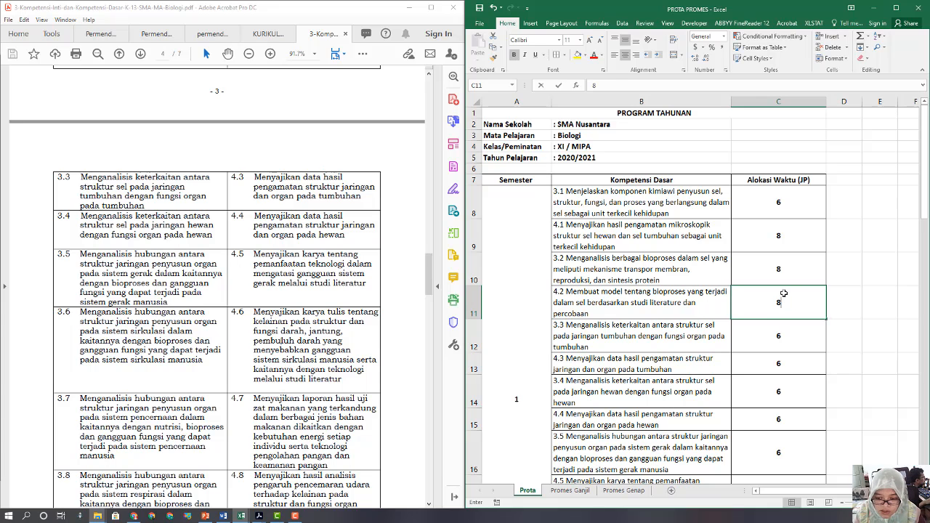
Set the time allocation of competencies 3.3 (C12) and 3.5 (C16) to 8 JP.
{"action": "left_click", "coordinate": [782, 345]}
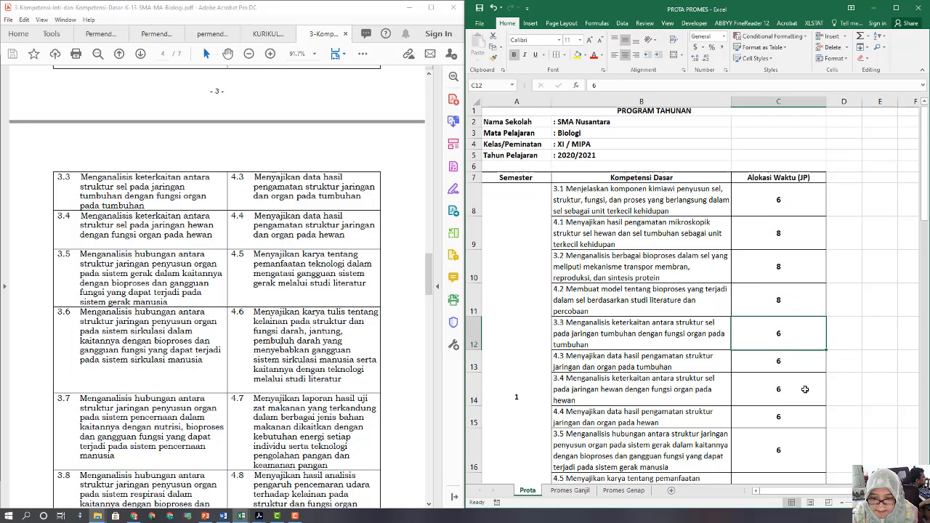
{"action": "scroll", "coordinate": [805, 390], "scroll_direction": "down", "scroll_amount": 2}
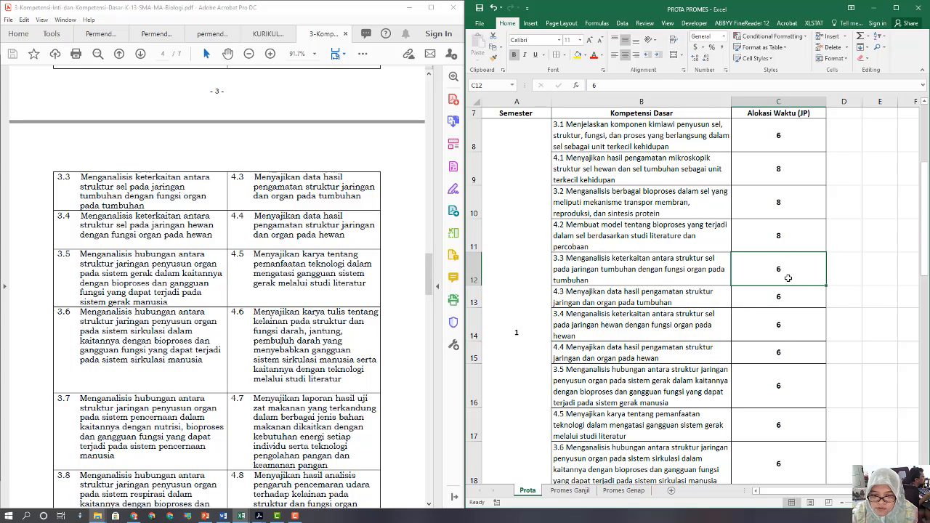
{"action": "type", "text": "8"}
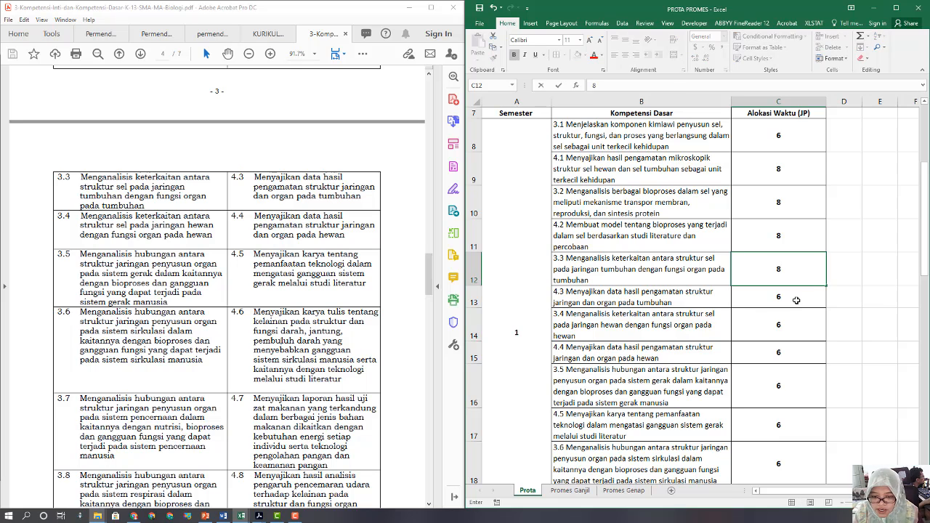
{"action": "left_click", "coordinate": [798, 331]}
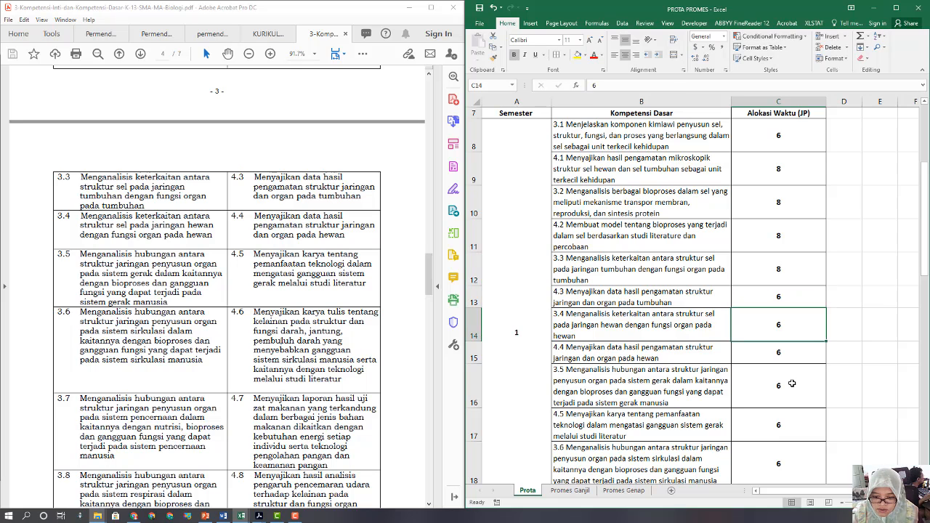
{"action": "scroll", "coordinate": [788, 386], "scroll_direction": "down", "scroll_amount": 1}
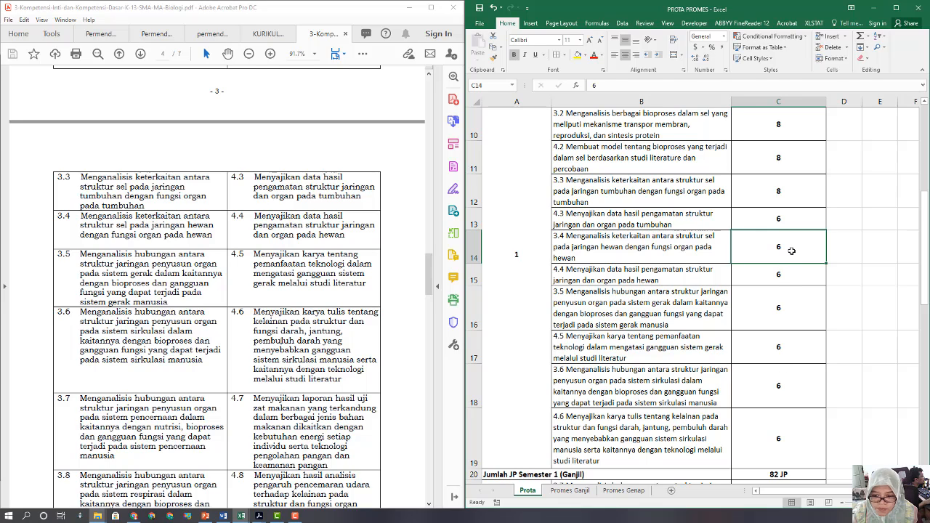
{"action": "left_click", "coordinate": [790, 309]}
{"action": "type", "text": "8"}
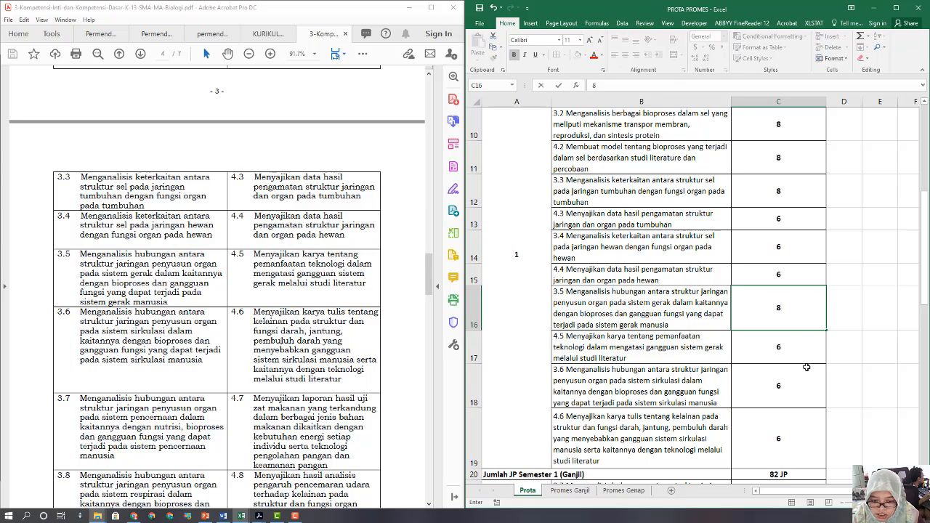
Set the time allocation of competencies 3.6 (C18) and 3.4 (C14) to 8 JP.
{"action": "scroll", "coordinate": [806, 368], "scroll_direction": "down", "scroll_amount": 1}
{"action": "left_click", "coordinate": [798, 282]}
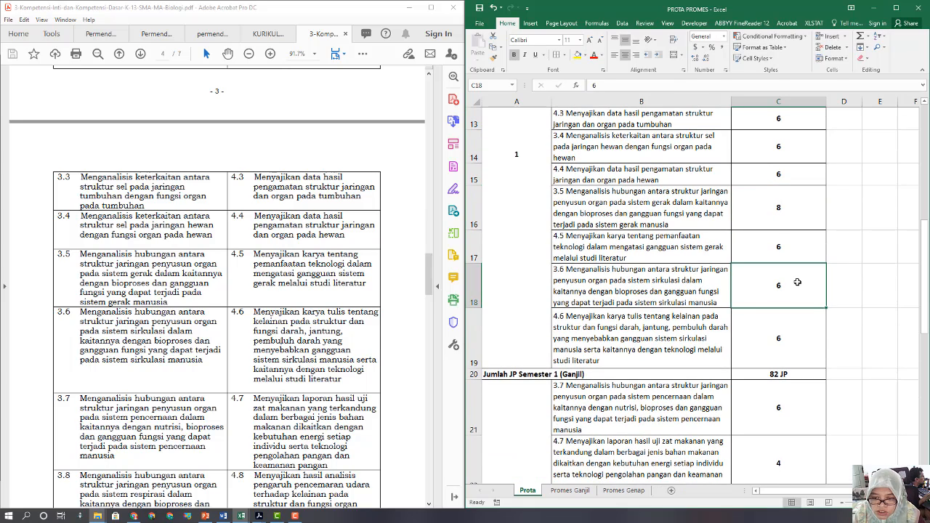
{"action": "type", "text": "8"}
{"action": "scroll", "coordinate": [804, 296], "scroll_direction": "up", "scroll_amount": 1}
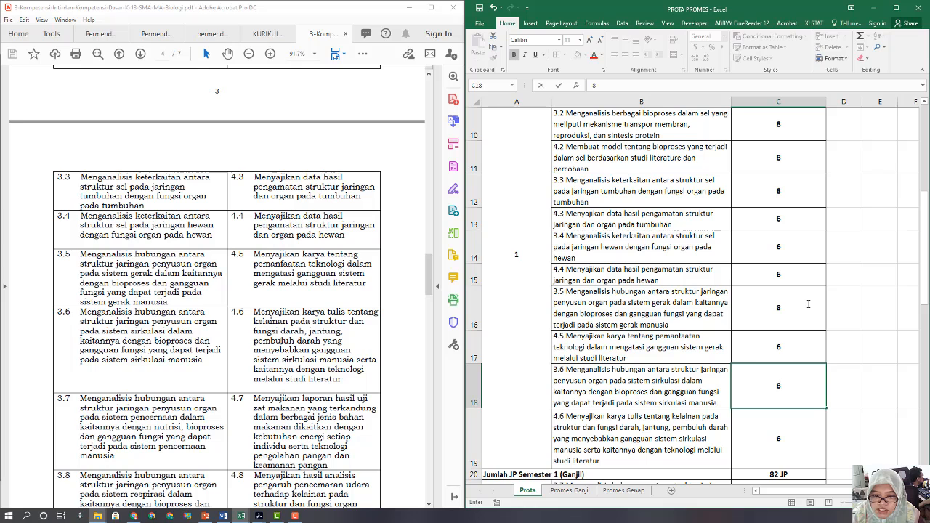
{"action": "key", "text": "Return"}
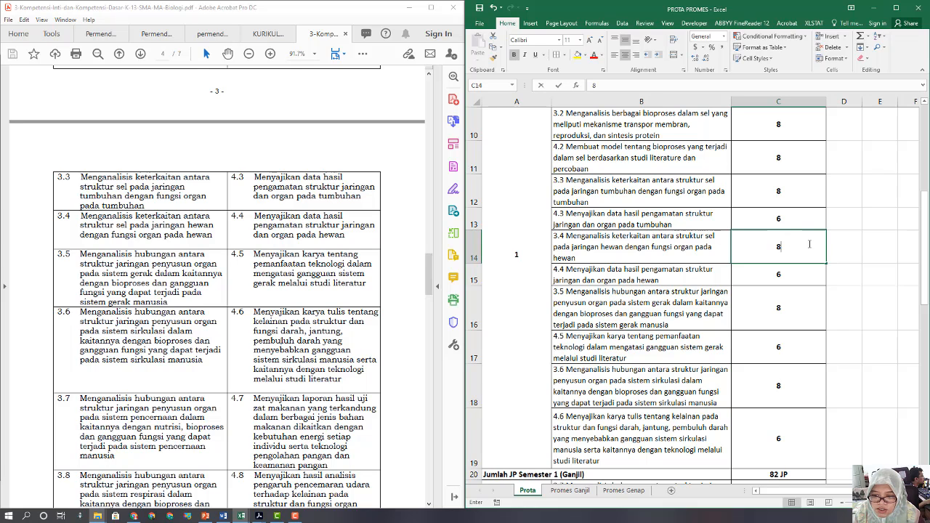
{"action": "left_click", "coordinate": [862, 349]}
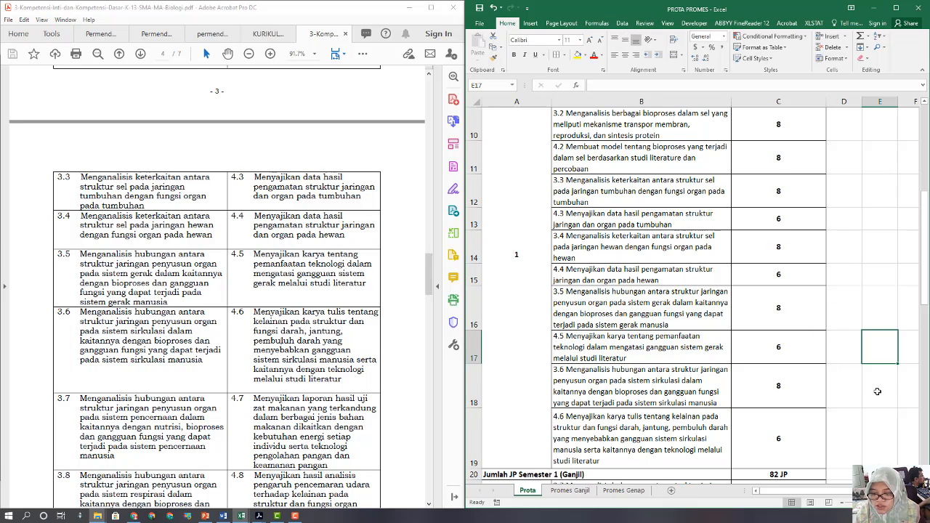
Enter the formula =SUM(C8:C19) in D20, beside the semester 1 total, to add up the semester's allocations.
{"action": "scroll", "coordinate": [877, 392], "scroll_direction": "down", "scroll_amount": 1}
{"action": "left_click", "coordinate": [842, 375]}
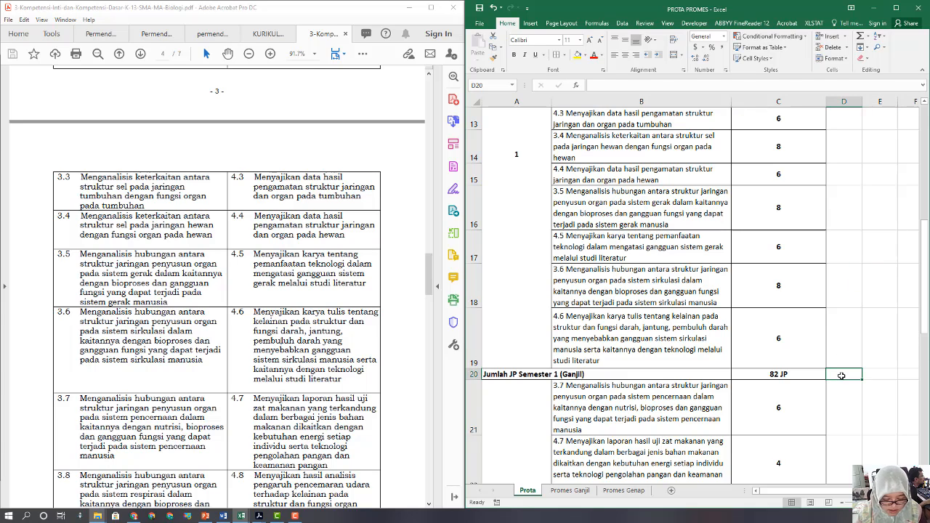
{"action": "type", "text": "="}
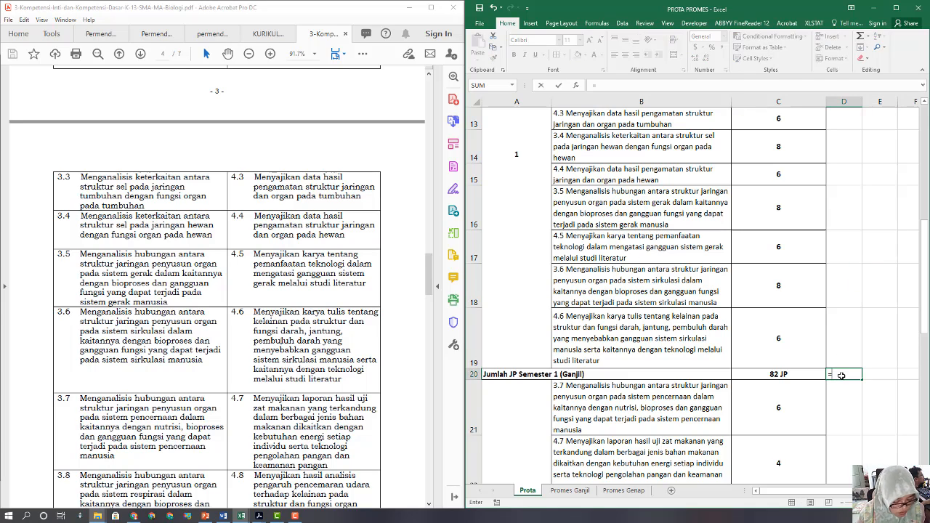
{"action": "type", "text": "SUM"}
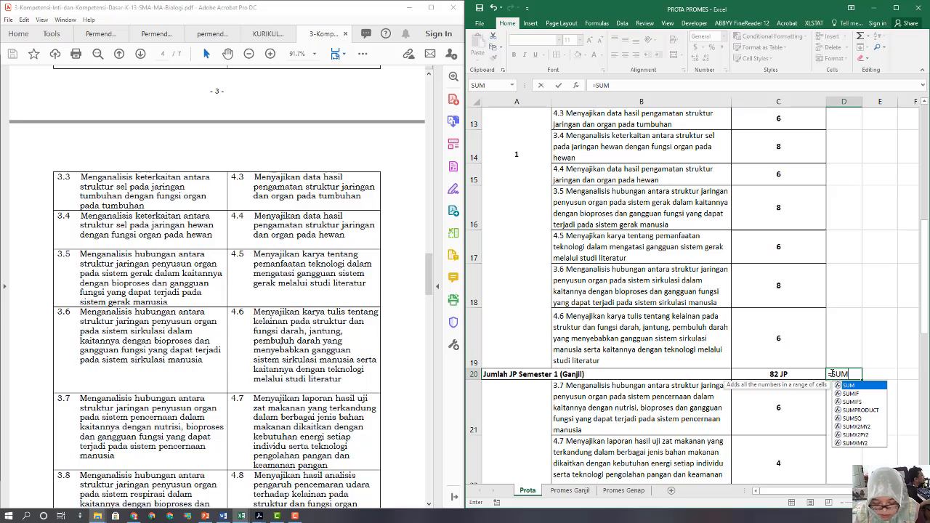
{"action": "type", "text": "("}
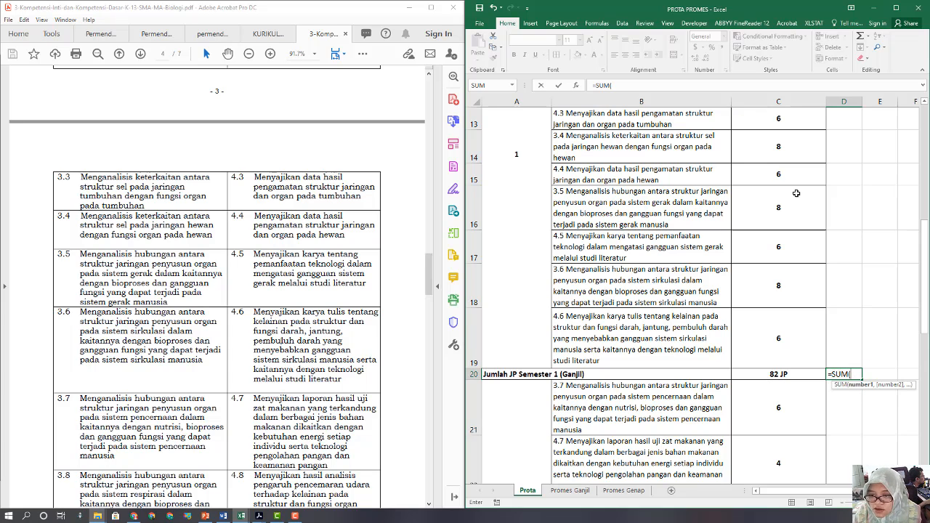
{"action": "scroll", "coordinate": [788, 218], "scroll_direction": "up", "scroll_amount": 3}
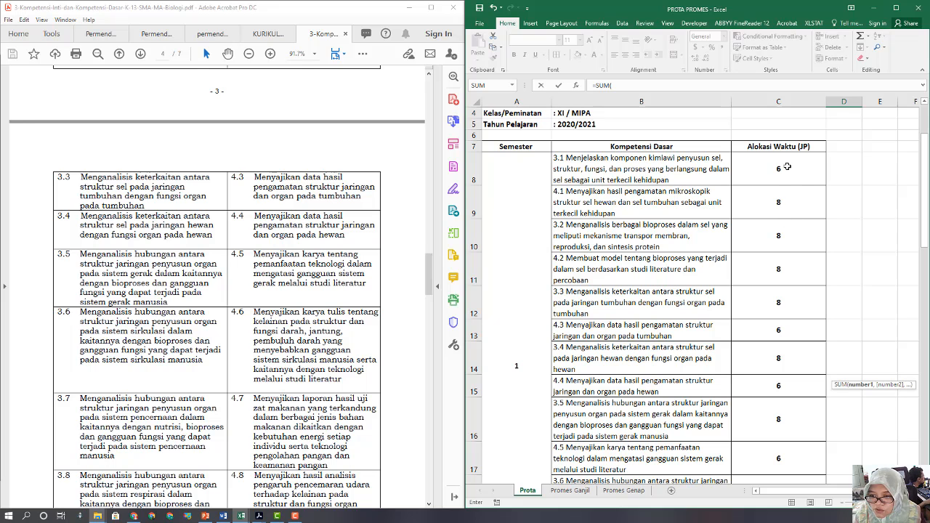
{"action": "left_click_drag", "start_coordinate": [787, 166], "coordinate": [784, 335]}
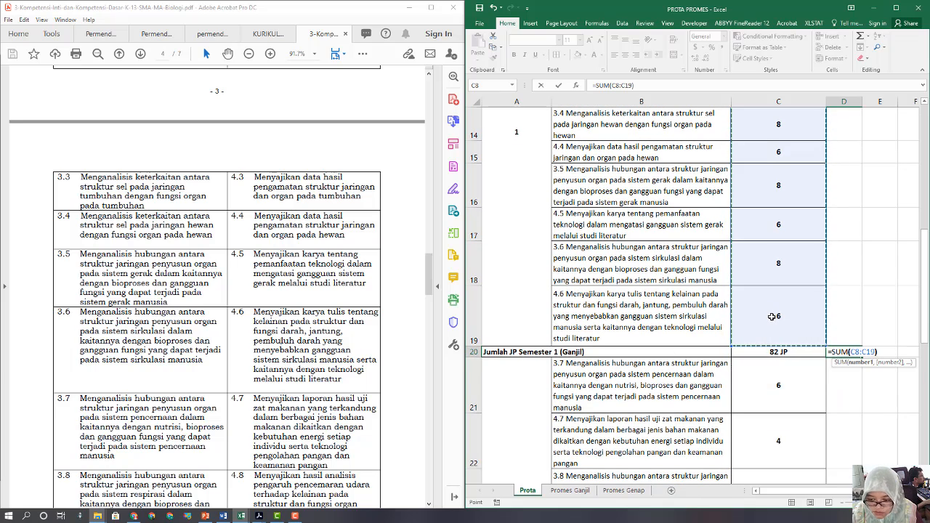
{"action": "type", "text": ")"}
{"action": "key", "text": "Return"}
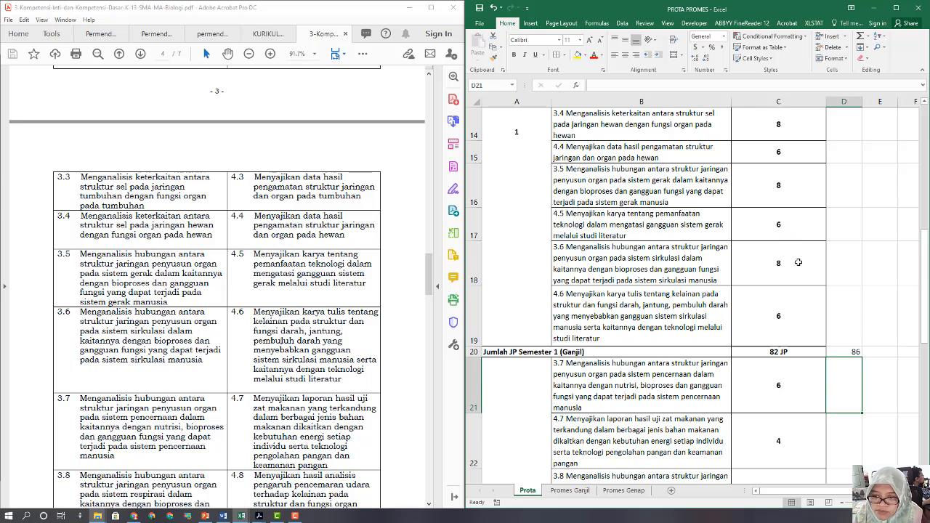
Set the time allocation of competencies 4.1 (C9) and 4.2 (C11) to 6 JP.
{"action": "scroll", "coordinate": [780, 213], "scroll_direction": "up", "scroll_amount": 4}
{"action": "scroll", "coordinate": [778, 212], "scroll_direction": "up", "scroll_amount": 1}
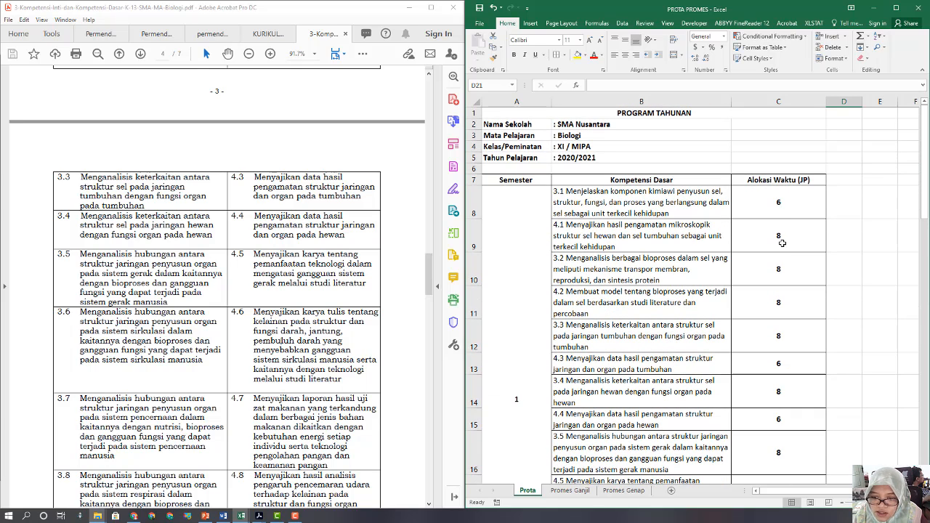
{"action": "left_click", "coordinate": [782, 243]}
{"action": "type", "text": "6"}
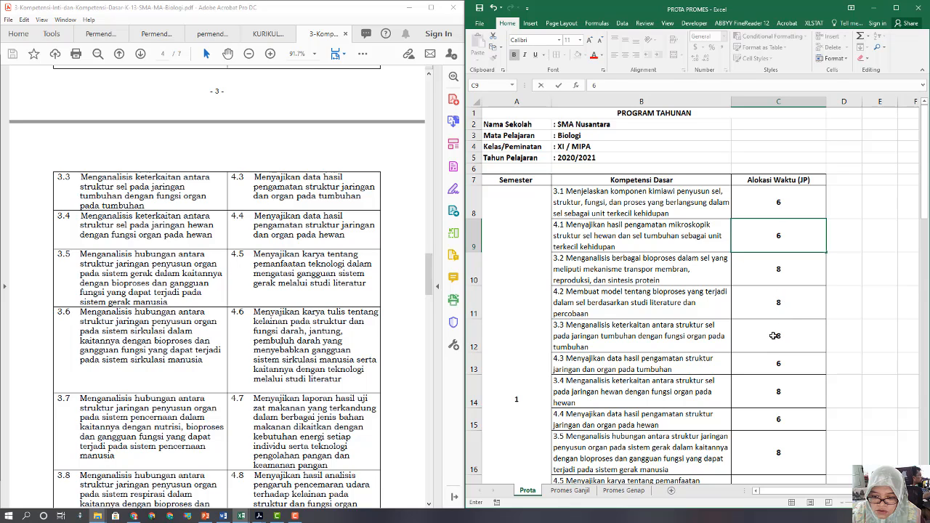
{"action": "left_click", "coordinate": [772, 306]}
{"action": "type", "text": "6"}
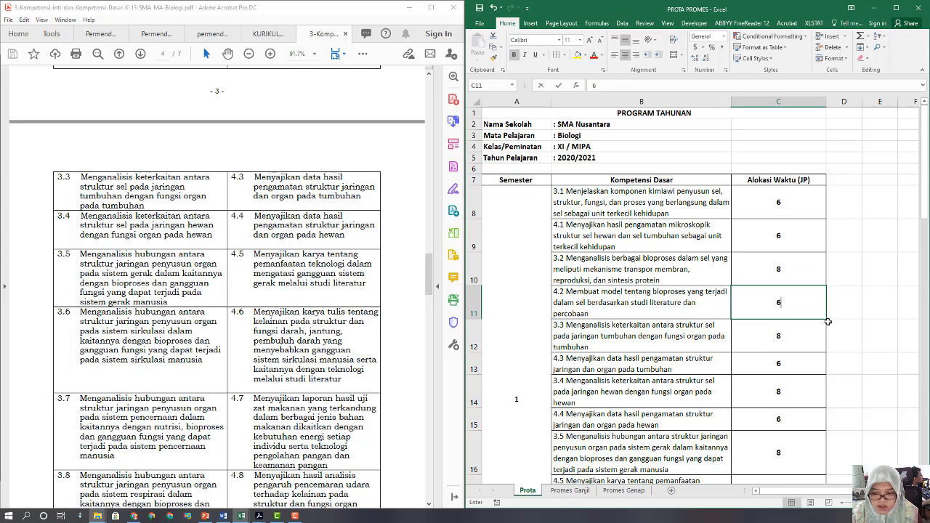
{"action": "left_click", "coordinate": [843, 350]}
Check the calculated semester 1 sum in D20 against the stated total and look over the semester 2 allocations.
{"action": "scroll", "coordinate": [843, 352], "scroll_direction": "down", "scroll_amount": 5}
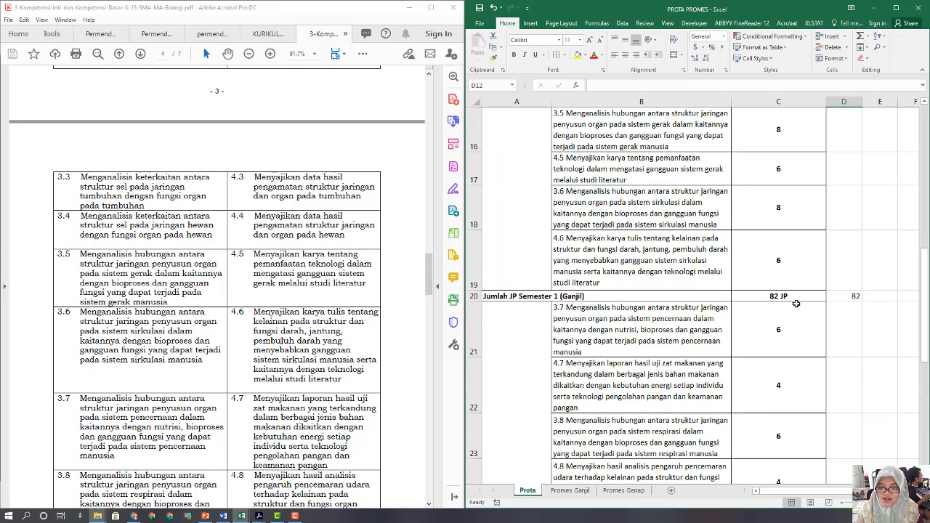
{"action": "left_click", "coordinate": [858, 296]}
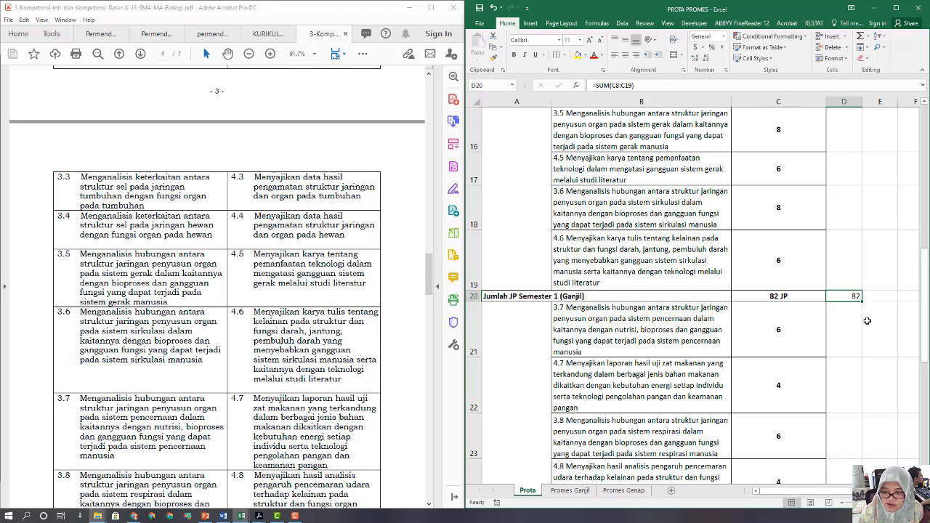
{"action": "scroll", "coordinate": [826, 356], "scroll_direction": "down", "scroll_amount": 4}
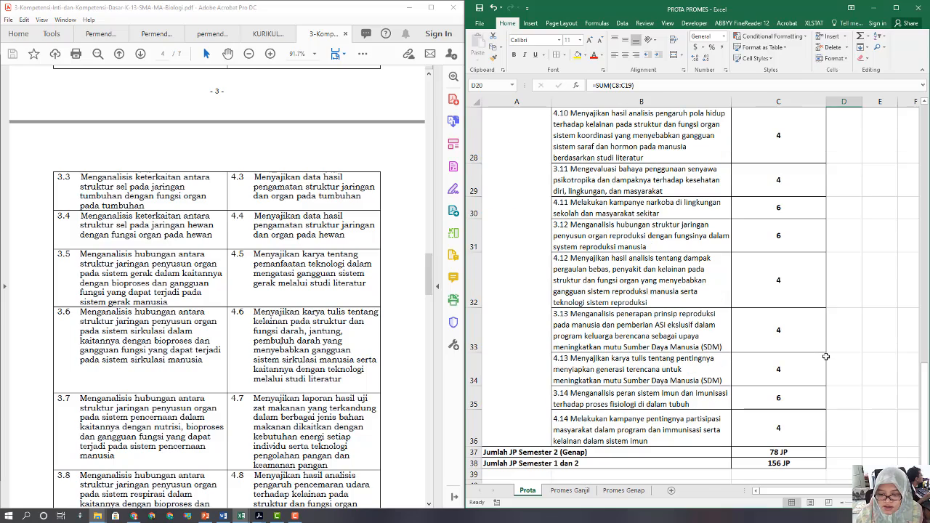
{"action": "scroll", "coordinate": [826, 357], "scroll_direction": "up", "scroll_amount": 4}
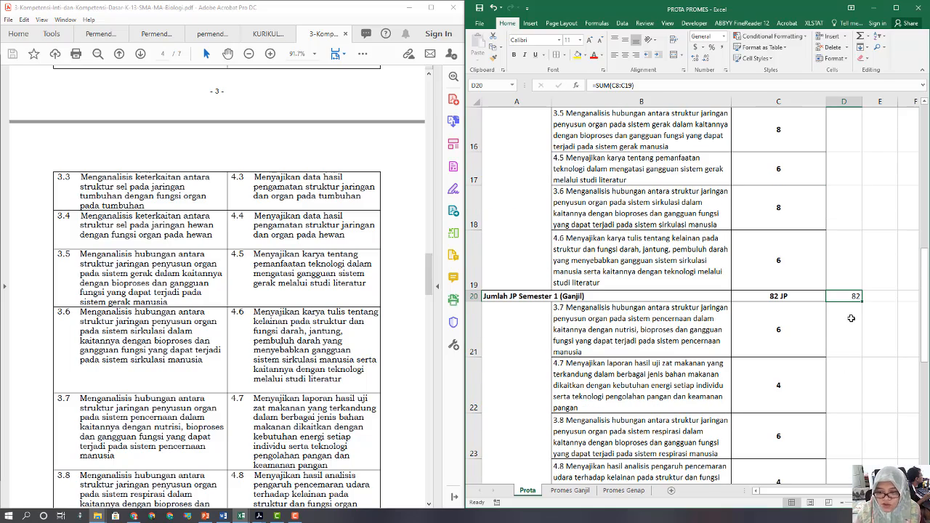
Check the stated semester 2 total against the effective lesson hours in the RINCIAN MINGGU EFEKTIF Word document, and return to the PROTA PROMES workbook.
{"action": "scroll", "coordinate": [697, 357], "scroll_direction": "down", "scroll_amount": 5}
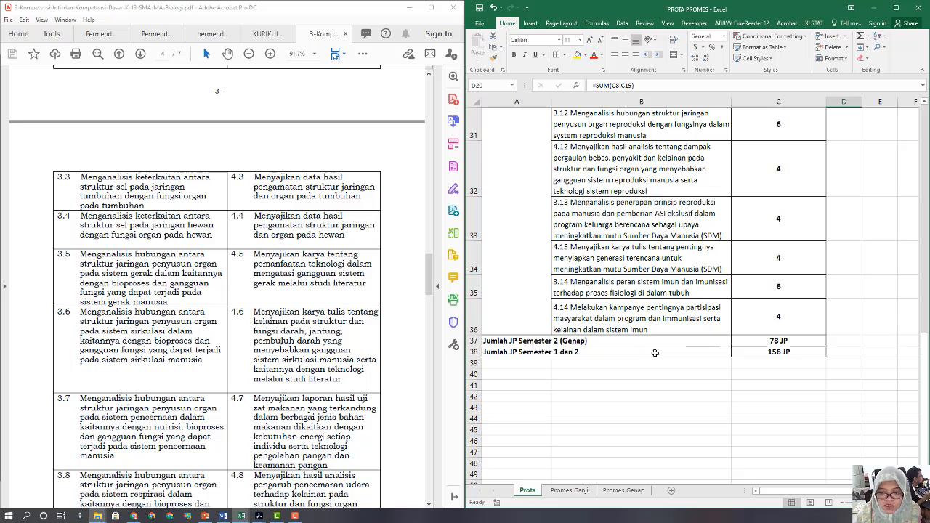
{"action": "left_click", "coordinate": [223, 515]}
{"action": "scroll", "coordinate": [670, 305], "scroll_direction": "down", "scroll_amount": 10}
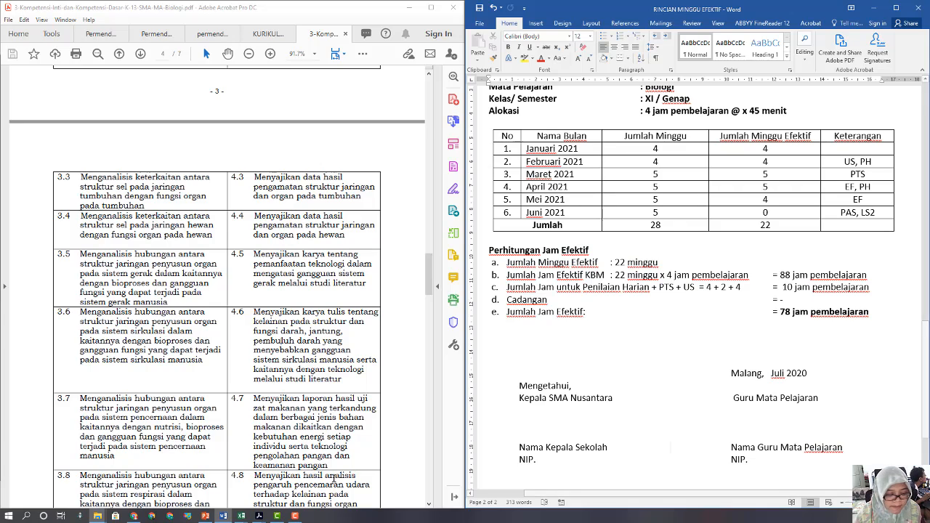
{"action": "mouse_move", "coordinate": [242, 515]}
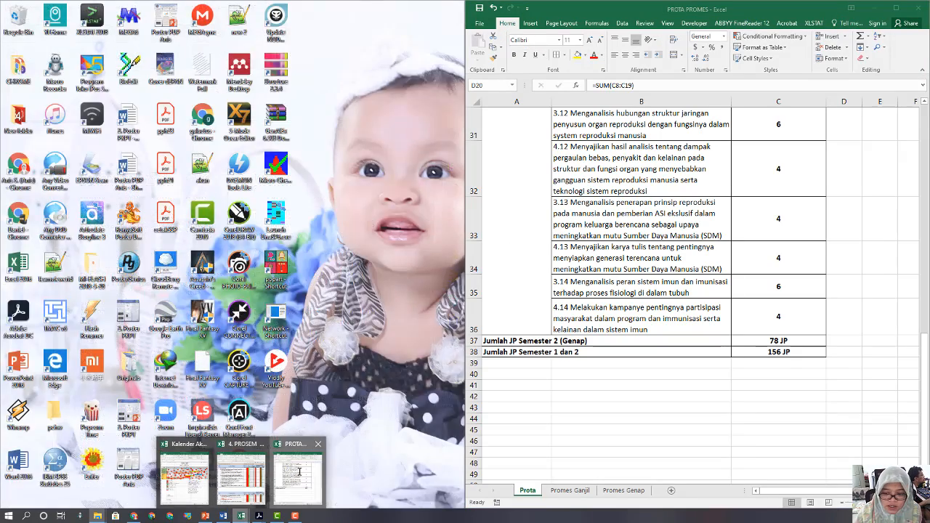
{"action": "left_click", "coordinate": [289, 481]}
{"action": "scroll", "coordinate": [668, 273], "scroll_direction": "up", "scroll_amount": 4}
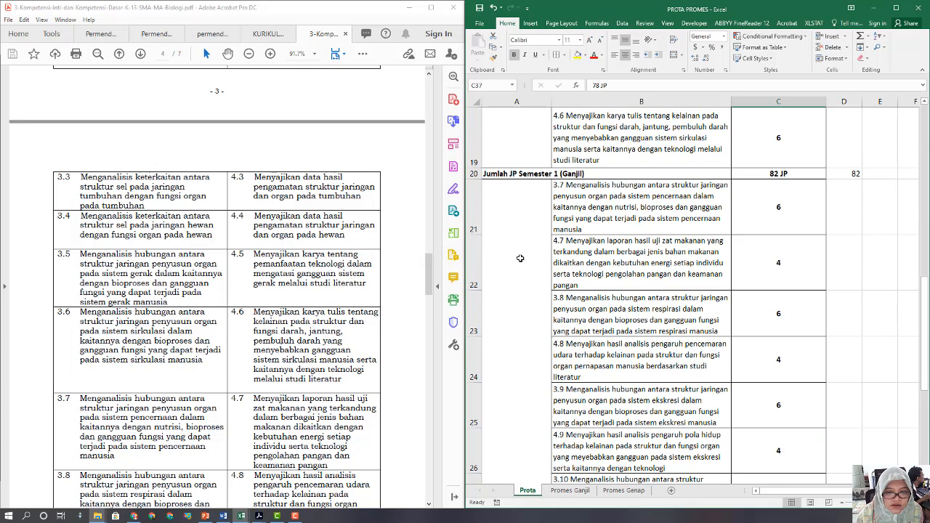
Go through semester 2 competencies 3.7 to 4.9 (B21 to B26) on the Prota sheet alongside the curriculum PDF.
{"action": "scroll", "coordinate": [582, 263], "scroll_direction": "down", "scroll_amount": 2}
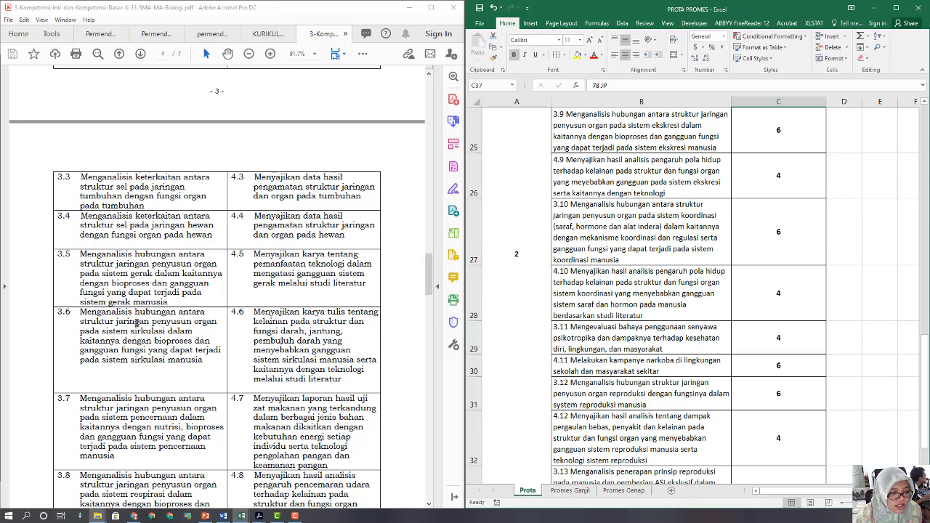
{"action": "scroll", "coordinate": [130, 348], "scroll_direction": "down", "scroll_amount": 2}
{"action": "left_click", "coordinate": [128, 353]}
{"action": "scroll", "coordinate": [128, 353], "scroll_direction": "down", "scroll_amount": 1}
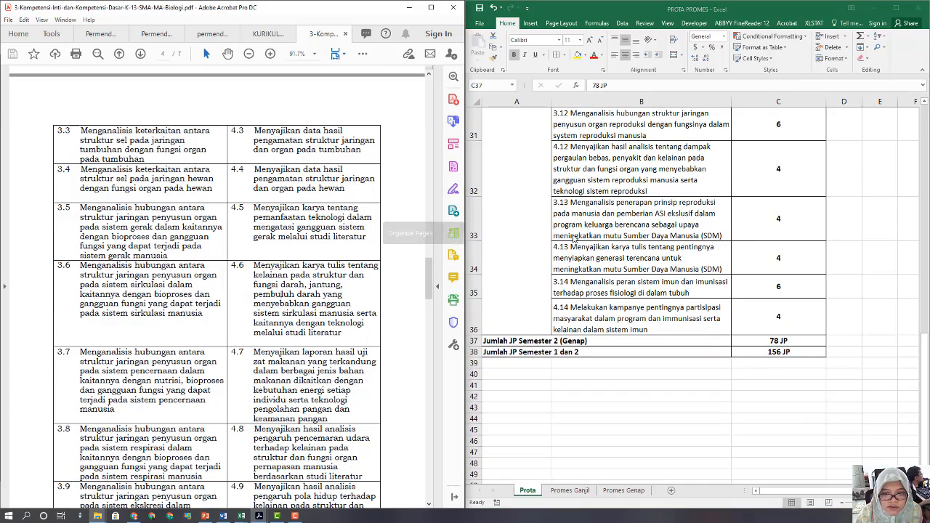
{"action": "left_click", "coordinate": [601, 249]}
{"action": "scroll", "coordinate": [598, 249], "scroll_direction": "up", "scroll_amount": 3}
{"action": "scroll", "coordinate": [601, 250], "scroll_direction": "up", "scroll_amount": 1}
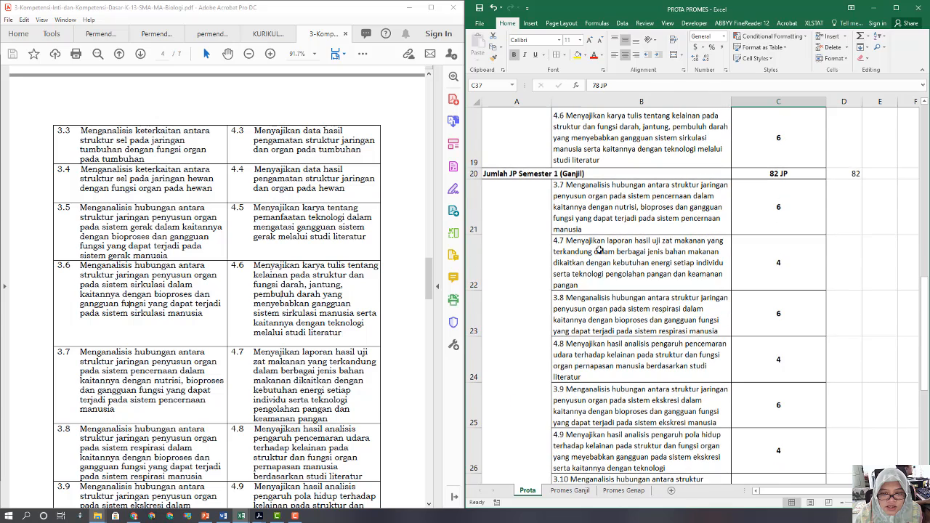
{"action": "left_click", "coordinate": [593, 201]}
{"action": "key", "text": "Down"}
{"action": "key", "text": "Down"}
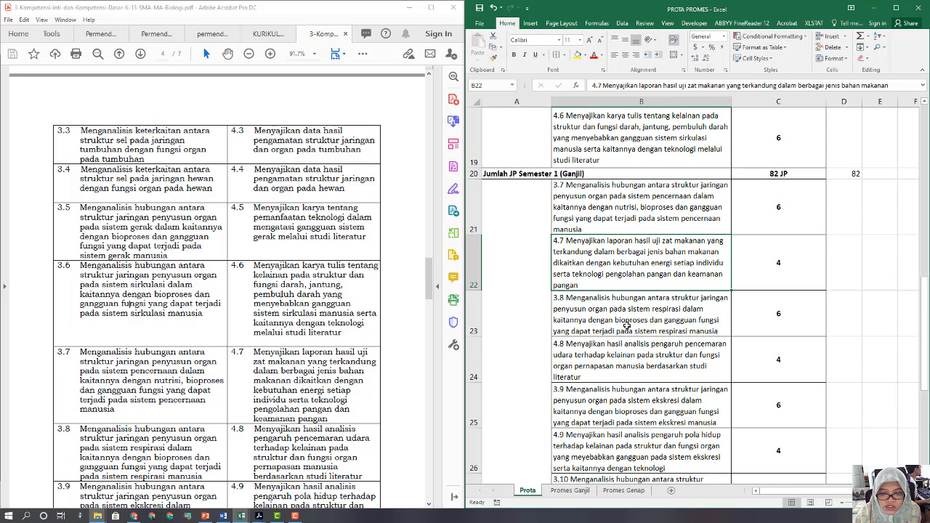
{"action": "scroll", "coordinate": [635, 233], "scroll_direction": "down", "scroll_amount": 2}
{"action": "scroll", "coordinate": [625, 174], "scroll_direction": "up", "scroll_amount": 1}
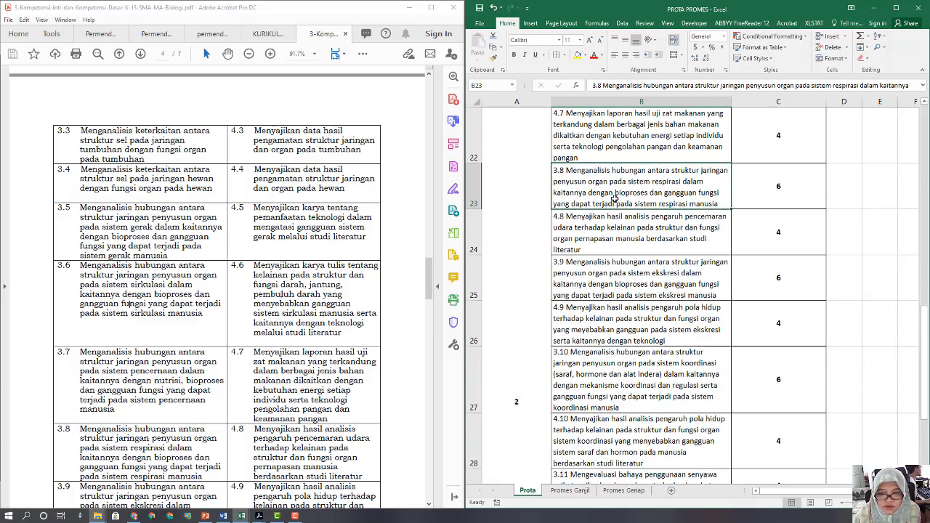
{"action": "key", "text": "Down"}
{"action": "key", "text": "Down"}
{"action": "key", "text": "Down"}
{"action": "key", "text": "Down"}
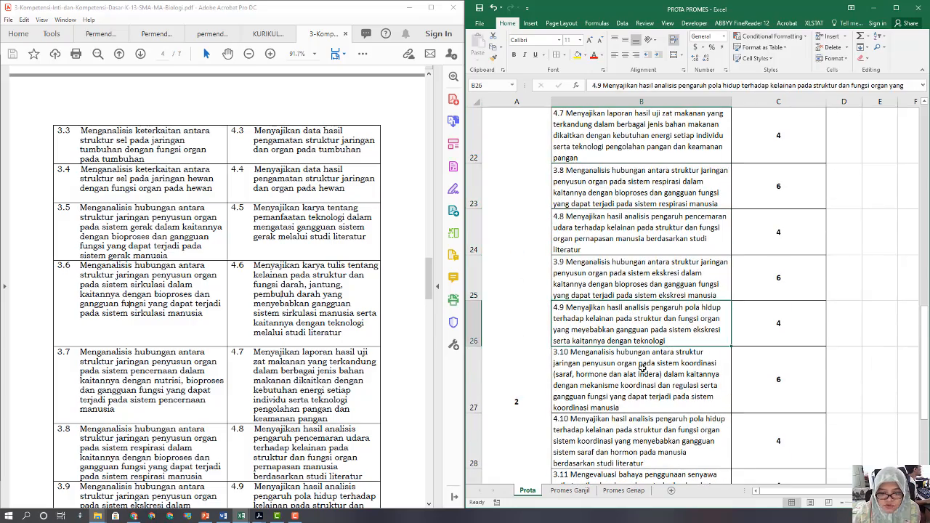
Go through the remaining semester 2 competencies, 4.10 to 4.14 (B28 to B36), one by one.
{"action": "scroll", "coordinate": [647, 342], "scroll_direction": "down", "scroll_amount": 1}
{"action": "left_click", "coordinate": [636, 300]}
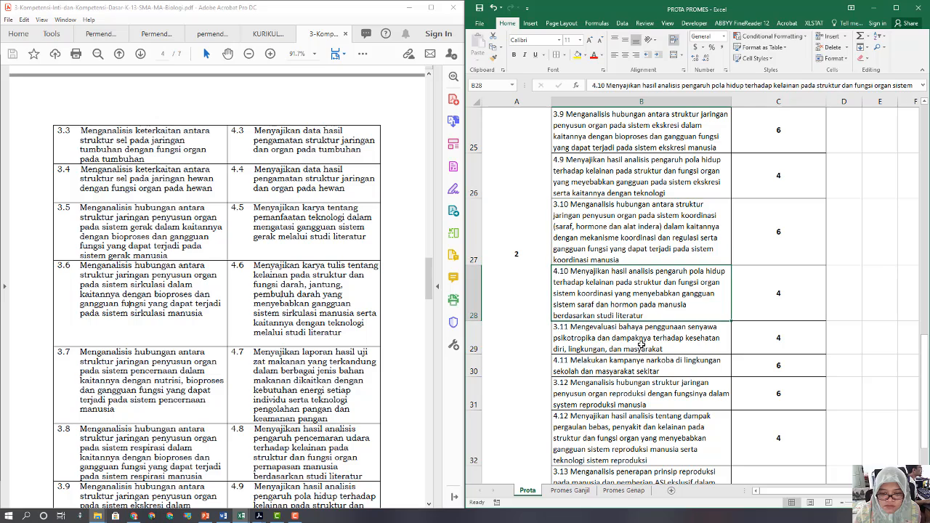
{"action": "left_click", "coordinate": [641, 342]}
{"action": "left_click", "coordinate": [652, 367]}
{"action": "left_click", "coordinate": [658, 396]}
{"action": "left_click", "coordinate": [658, 427]}
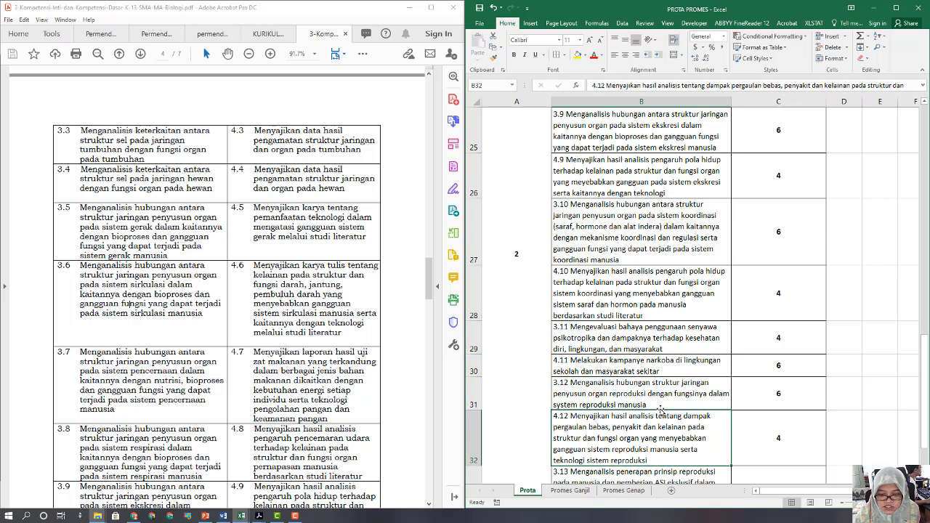
{"action": "scroll", "coordinate": [658, 427], "scroll_direction": "down", "scroll_amount": 2}
{"action": "left_click", "coordinate": [604, 226]}
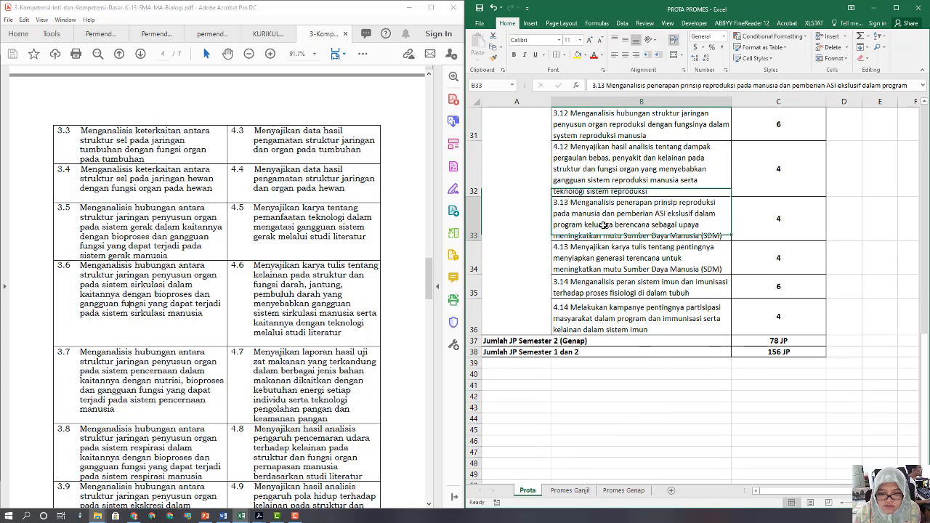
{"action": "left_click", "coordinate": [609, 258]}
{"action": "left_click", "coordinate": [616, 286]}
{"action": "left_click", "coordinate": [624, 316]}
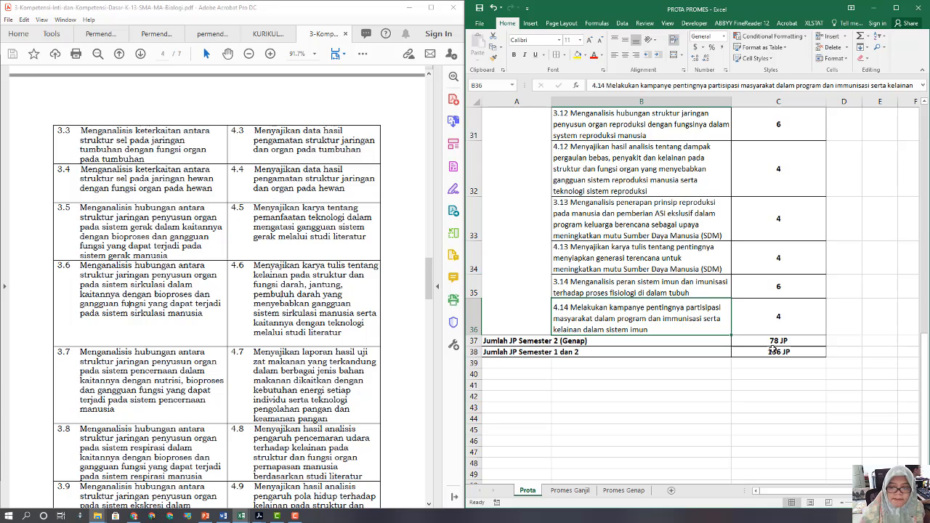
Review the semester 2 time allocations from C21 down to C36 together with the semester total in C37.
{"action": "left_click", "coordinate": [848, 247]}
{"action": "scroll", "coordinate": [843, 251], "scroll_direction": "up", "scroll_amount": 4}
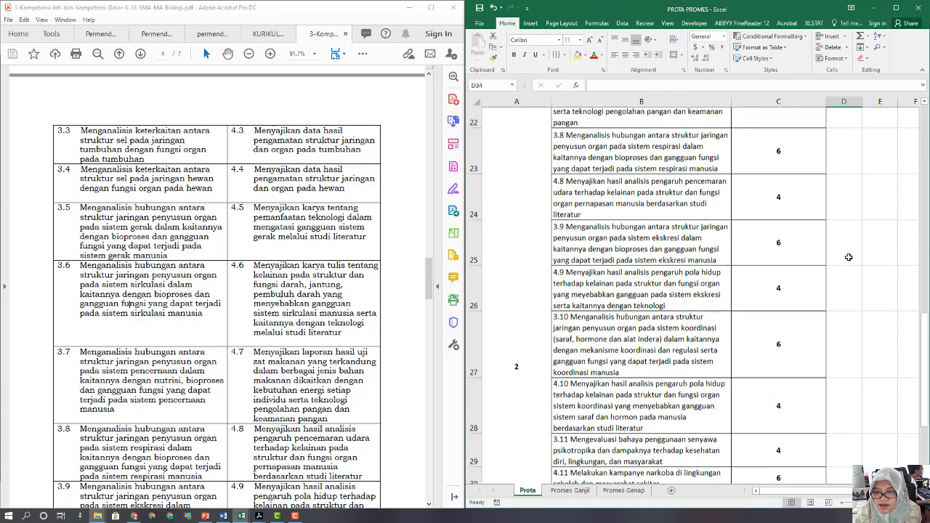
{"action": "scroll", "coordinate": [839, 252], "scroll_direction": "down", "scroll_amount": 3}
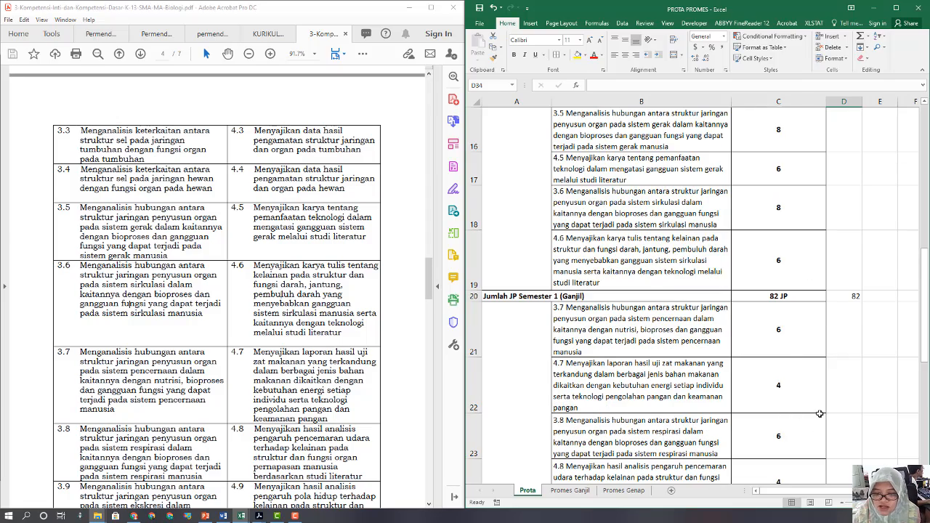
{"action": "scroll", "coordinate": [819, 413], "scroll_direction": "up", "scroll_amount": 3}
{"action": "scroll", "coordinate": [788, 156], "scroll_direction": "up", "scroll_amount": 1}
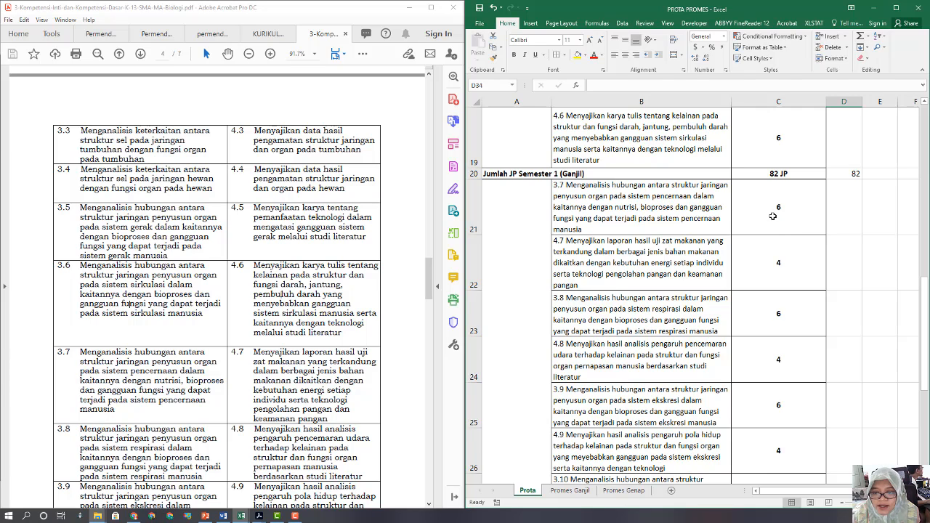
{"action": "left_click", "coordinate": [773, 215]}
{"action": "scroll", "coordinate": [796, 267], "scroll_direction": "down", "scroll_amount": 3}
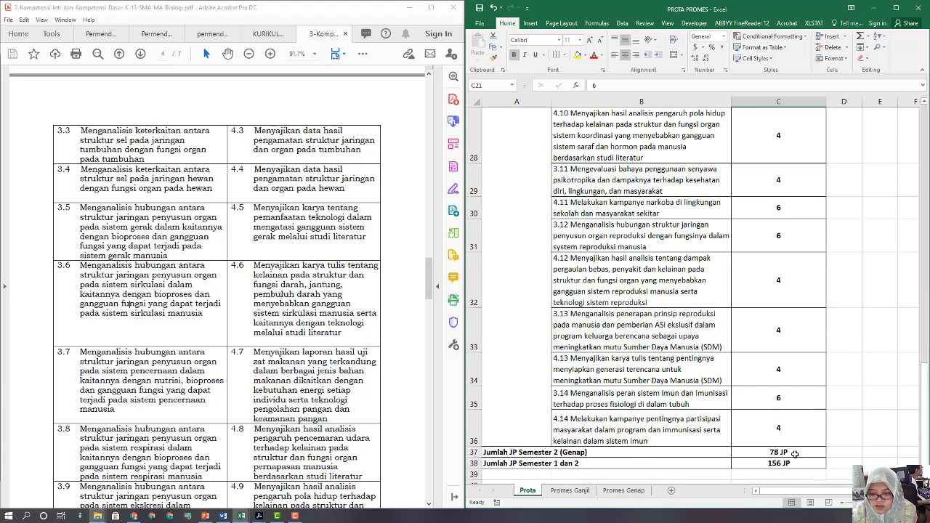
{"action": "left_click", "coordinate": [793, 454]}
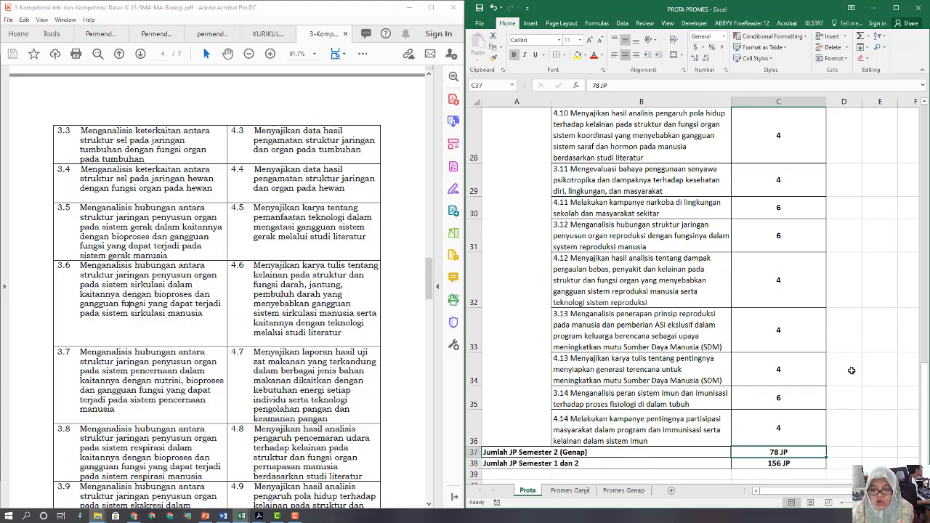
{"action": "scroll", "coordinate": [856, 363], "scroll_direction": "down", "scroll_amount": 1}
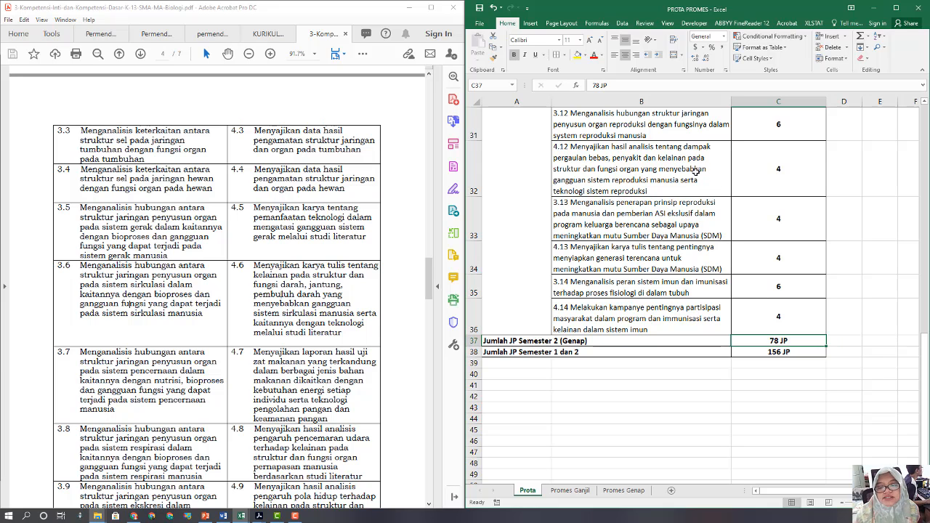
Look over the time allocations of both semesters on the Prota sheet, back up to the first competencies.
{"action": "scroll", "coordinate": [695, 170], "scroll_direction": "up", "scroll_amount": 5}
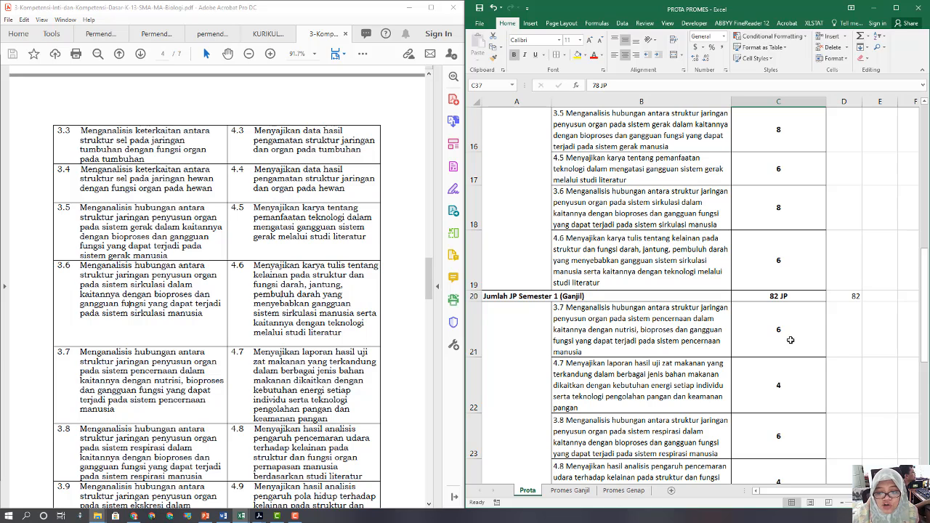
{"action": "scroll", "coordinate": [787, 361], "scroll_direction": "down", "scroll_amount": 2}
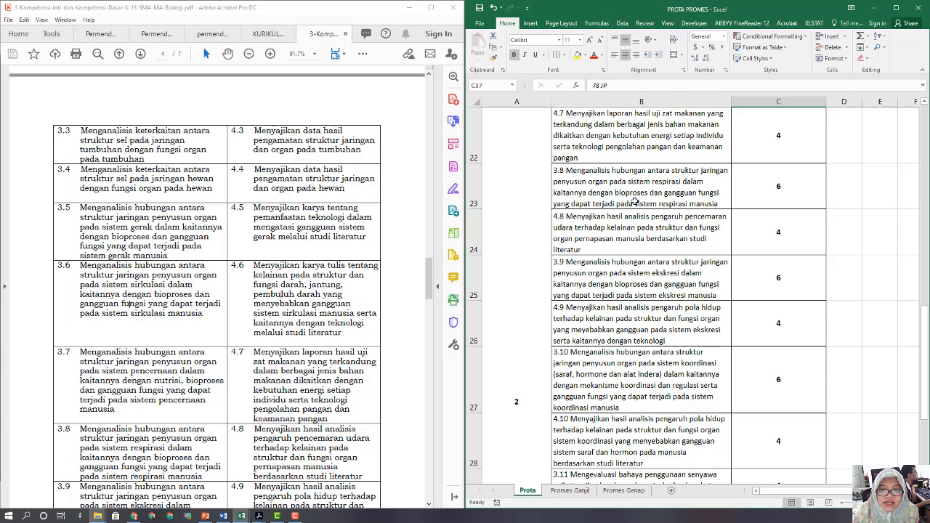
{"action": "scroll", "coordinate": [774, 266], "scroll_direction": "down", "scroll_amount": 3}
{"action": "scroll", "coordinate": [818, 283], "scroll_direction": "up", "scroll_amount": 5}
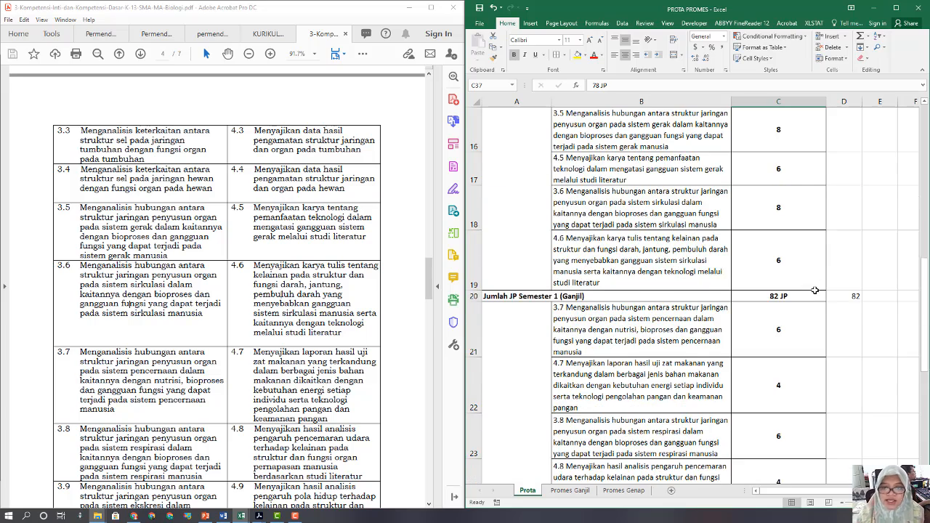
{"action": "scroll", "coordinate": [815, 290], "scroll_direction": "up", "scroll_amount": 5}
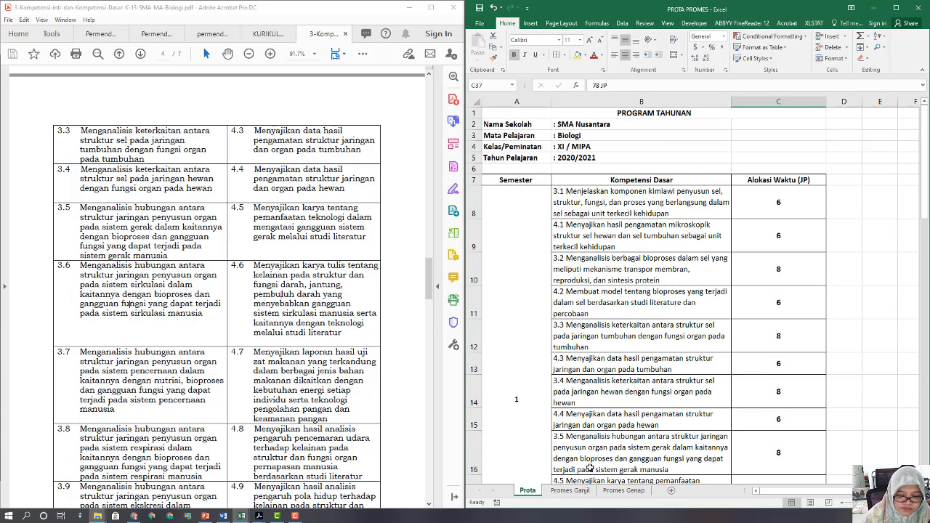
{"action": "scroll", "coordinate": [626, 431], "scroll_direction": "down", "scroll_amount": 1}
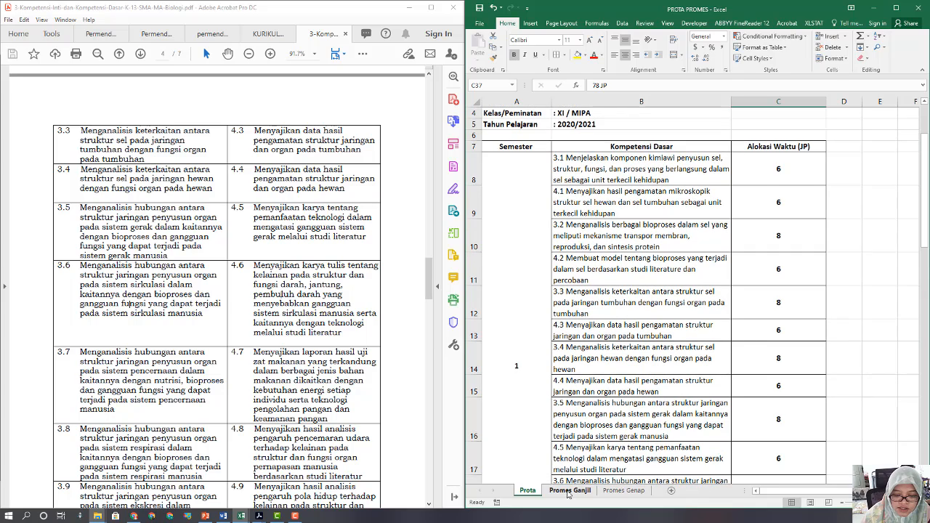
On the Promes Ganjil sheet, merge and center the PROGRAM SEMESTER title across A1:AF1, the full table width.
{"action": "left_click", "coordinate": [569, 491]}
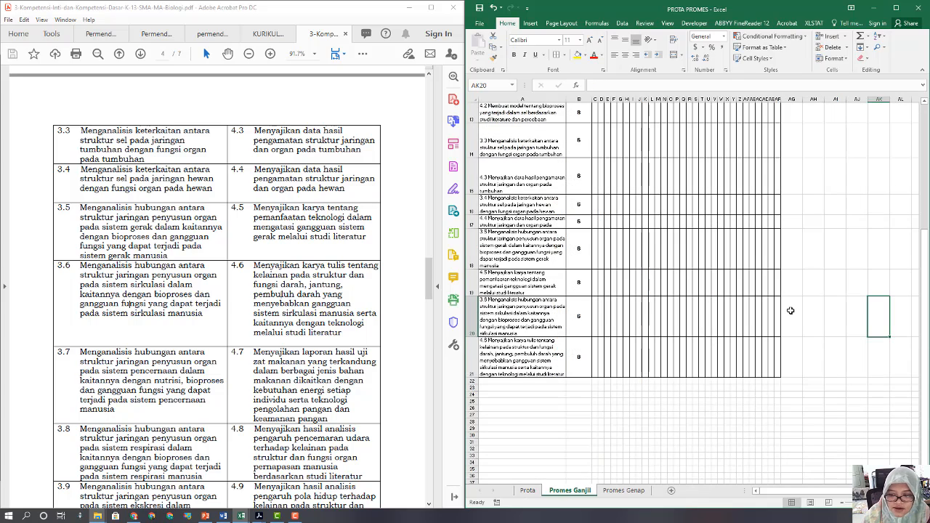
{"action": "scroll", "coordinate": [791, 311], "scroll_direction": "up", "scroll_amount": 2}
{"action": "scroll", "coordinate": [813, 254], "scroll_direction": "up", "scroll_amount": 1}
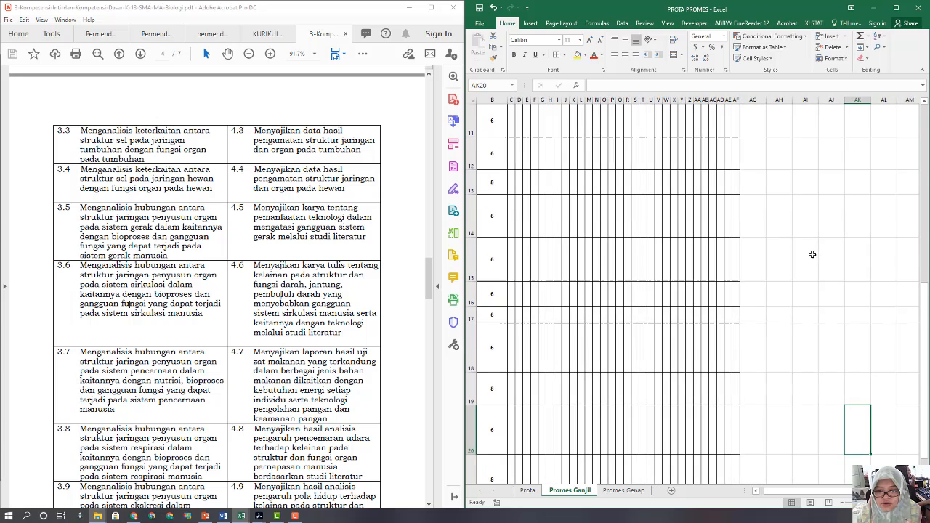
{"action": "left_click_drag", "start_coordinate": [819, 492], "coordinate": [756, 489]}
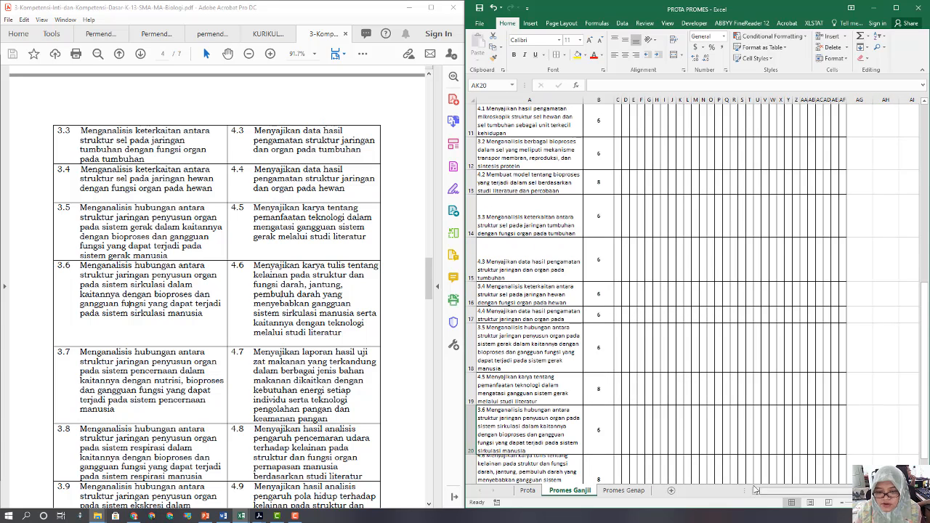
{"action": "scroll", "coordinate": [676, 298], "scroll_direction": "up", "scroll_amount": 4}
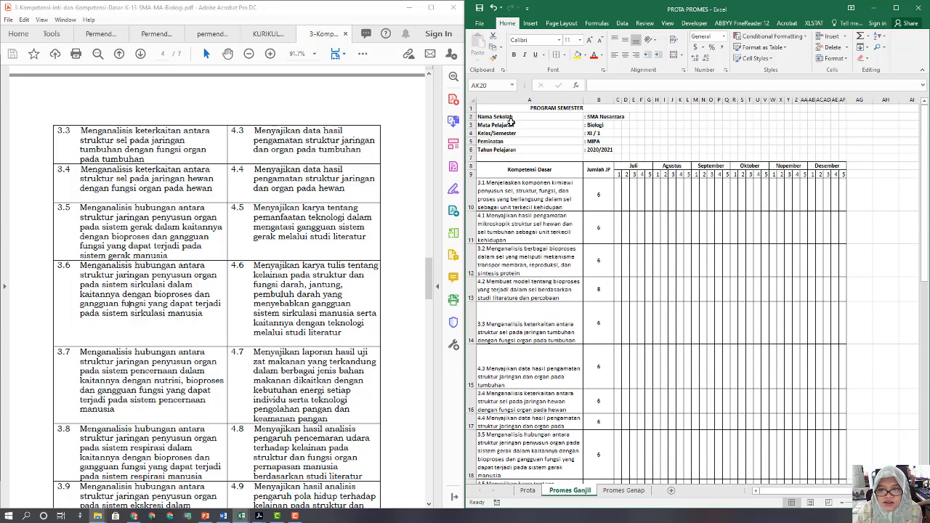
{"action": "left_click_drag", "start_coordinate": [523, 108], "coordinate": [843, 108]}
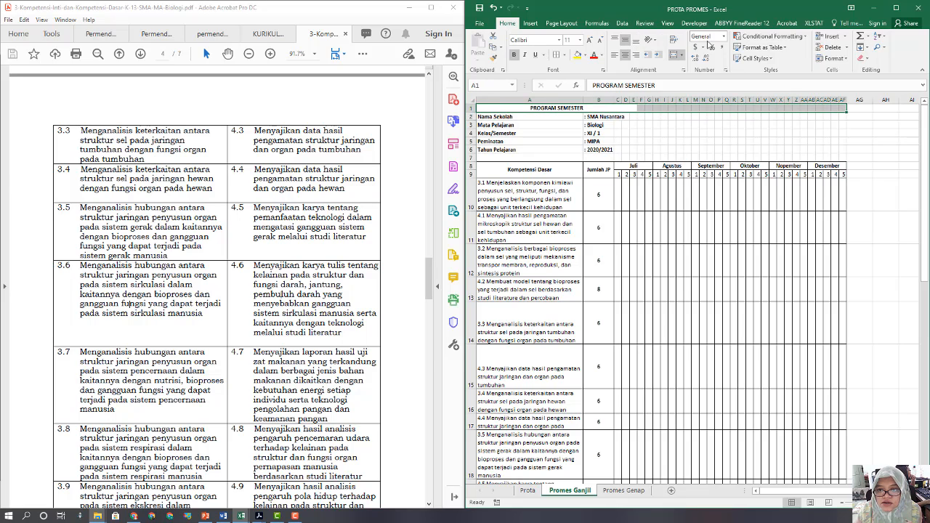
{"action": "left_click", "coordinate": [673, 56]}
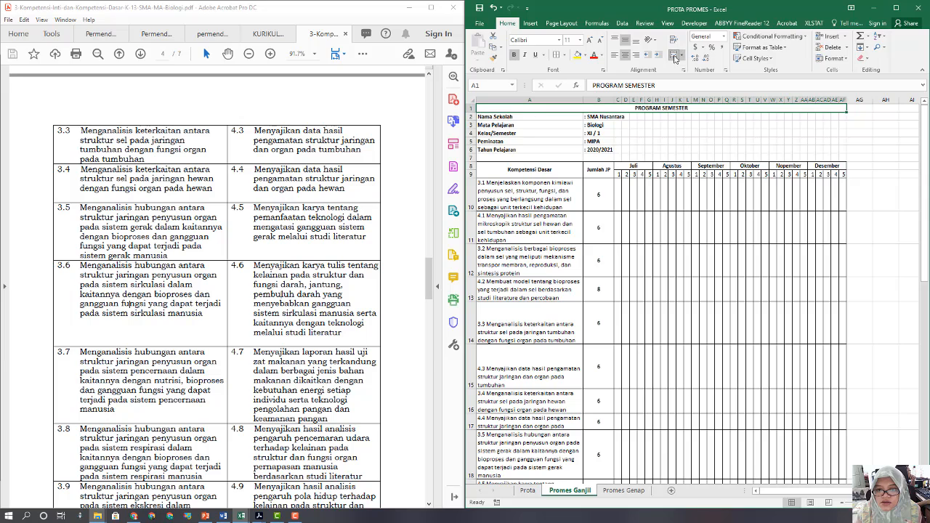
Compare the competency list on the Prota sheet with the Kompetensi Dasar column of the Promes Ganjil sheet.
{"action": "left_click", "coordinate": [599, 132]}
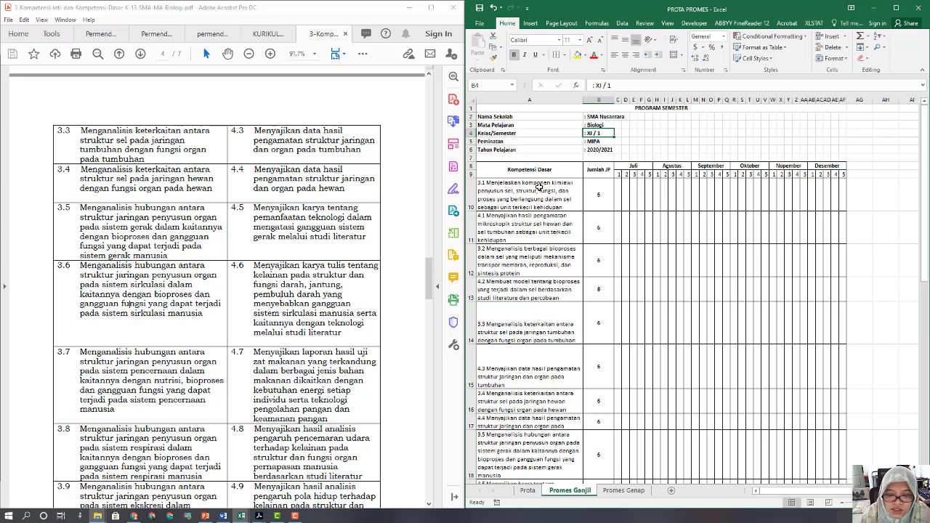
{"action": "left_click", "coordinate": [528, 491]}
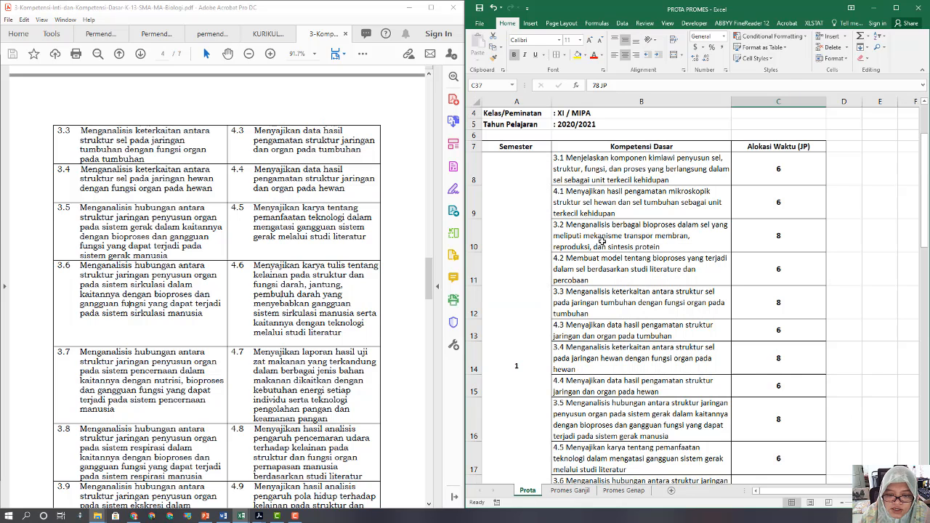
{"action": "left_click", "coordinate": [571, 491]}
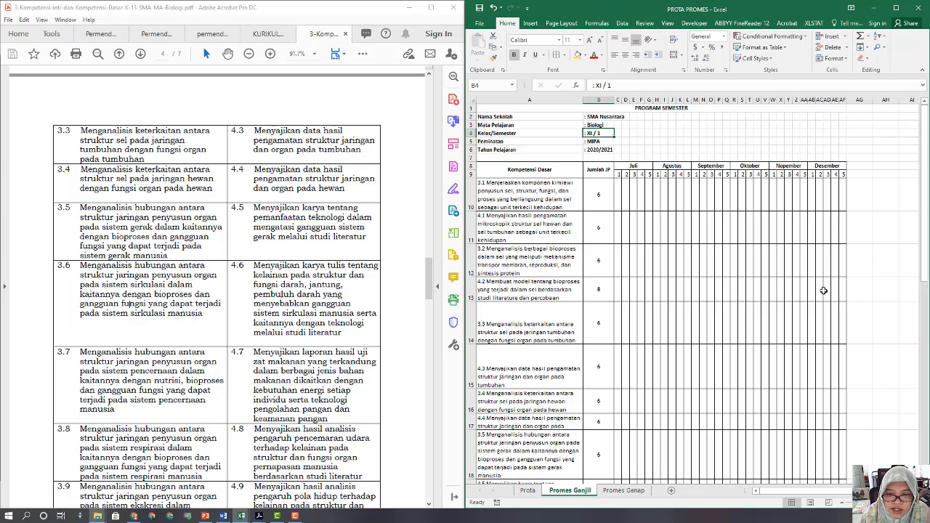
{"action": "left_click_drag", "start_coordinate": [529, 171], "coordinate": [529, 271]}
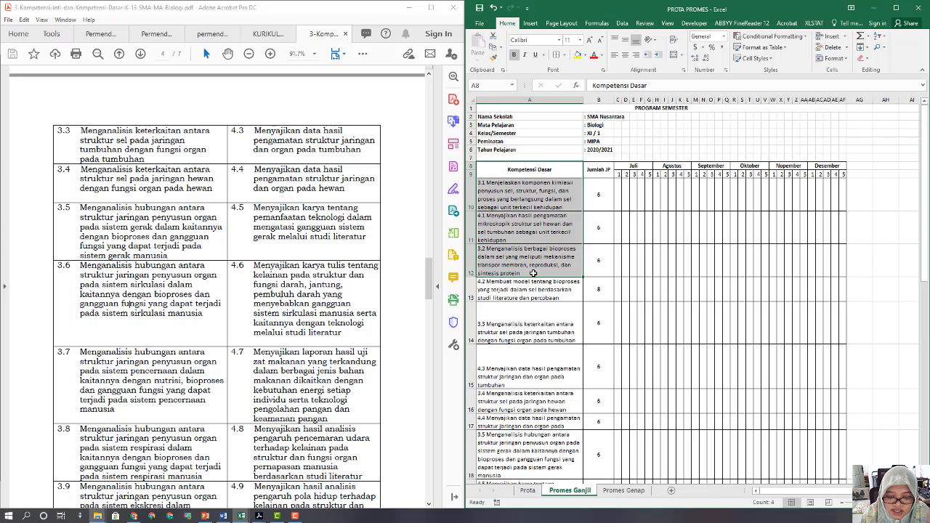
Copy the semester 1 time allocations C8:C19 from the Prota sheet and paste them as values into B10:B21 of the Promes Ganjil sheet.
{"action": "left_click", "coordinate": [528, 491]}
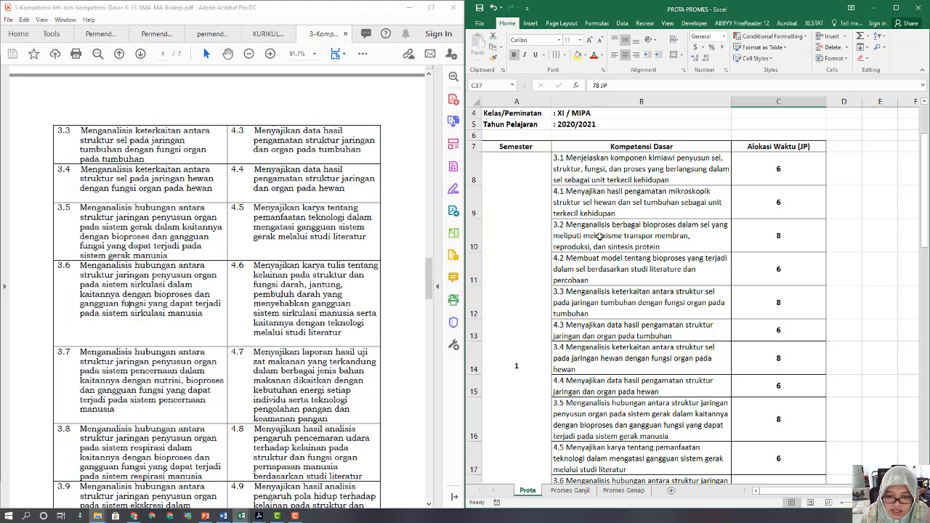
{"action": "scroll", "coordinate": [607, 373], "scroll_direction": "down", "scroll_amount": 1}
{"action": "scroll", "coordinate": [608, 373], "scroll_direction": "down", "scroll_amount": 5}
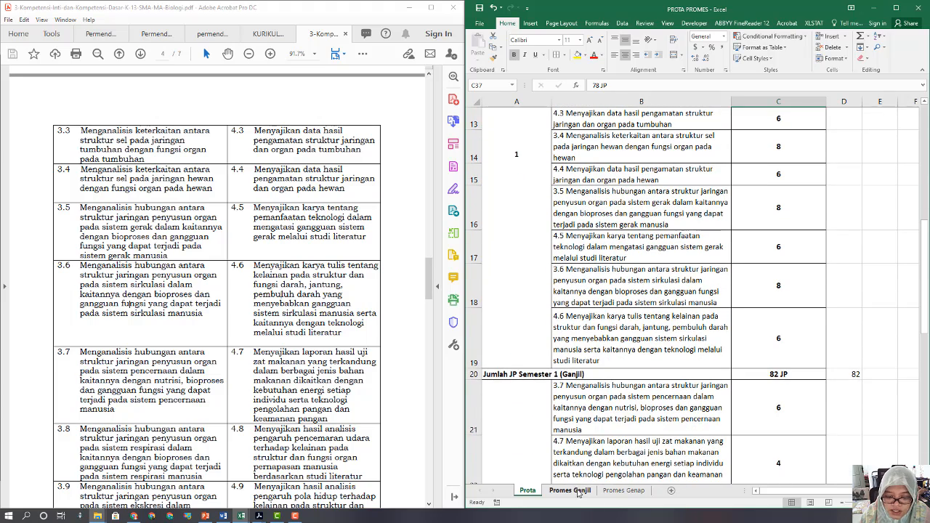
{"action": "left_click", "coordinate": [574, 491]}
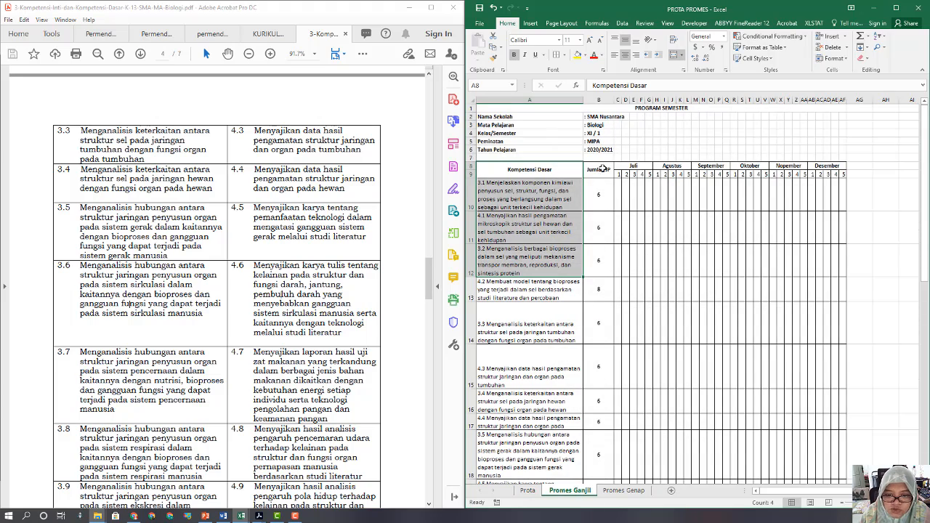
{"action": "left_click", "coordinate": [527, 491]}
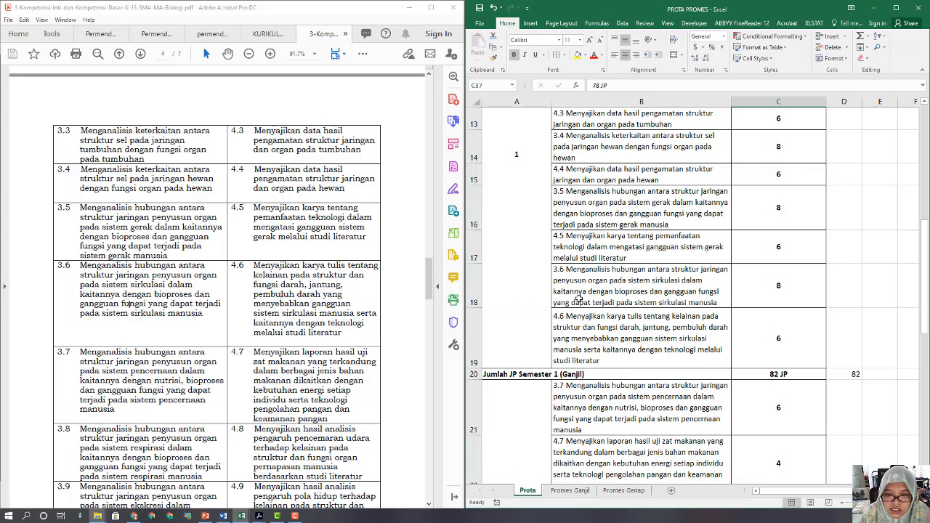
{"action": "scroll", "coordinate": [614, 202], "scroll_direction": "up", "scroll_amount": 4}
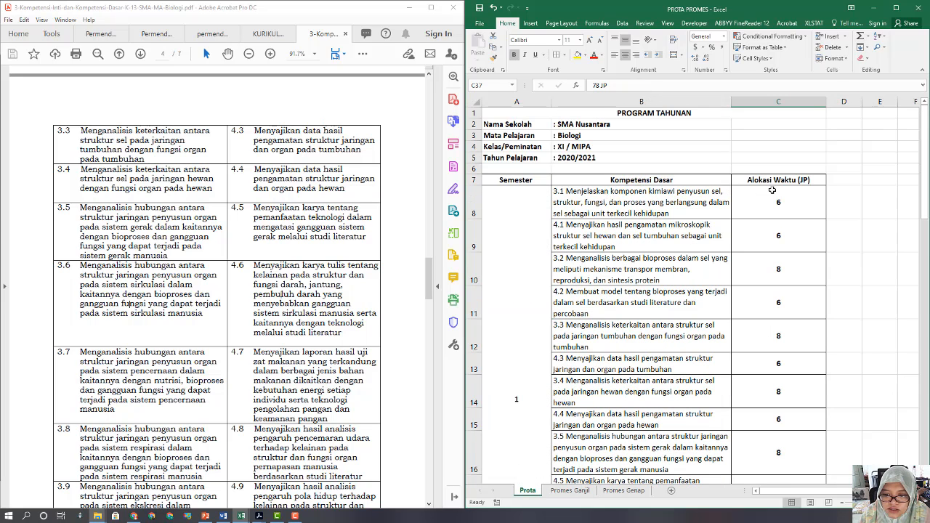
{"action": "left_click_drag", "start_coordinate": [772, 190], "coordinate": [800, 424]}
{"action": "scroll", "coordinate": [800, 346], "scroll_direction": "up", "scroll_amount": 3}
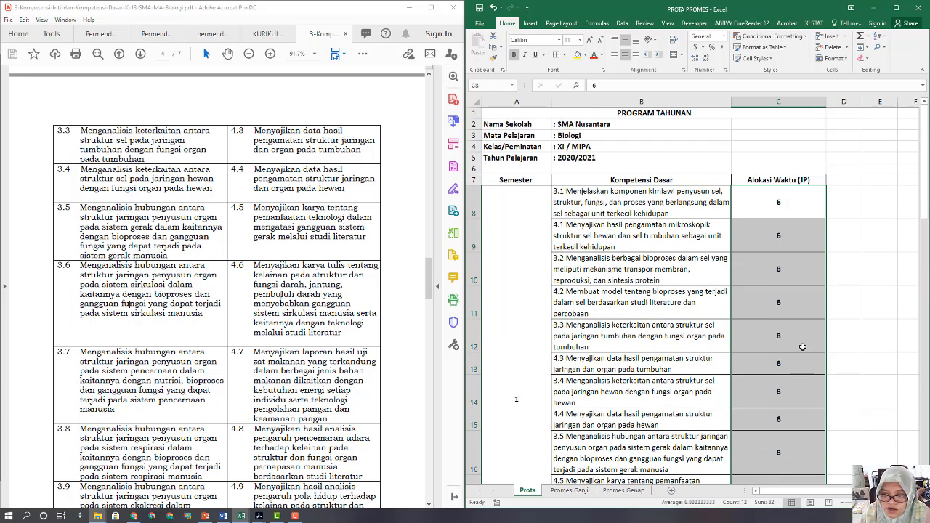
{"action": "right_click", "coordinate": [749, 200]}
{"action": "left_click", "coordinate": [781, 222]}
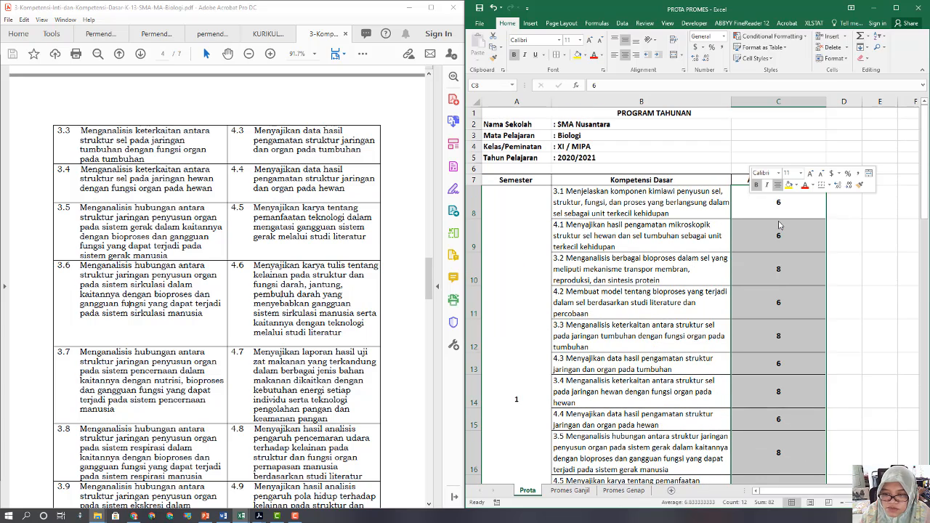
{"action": "left_click", "coordinate": [570, 491]}
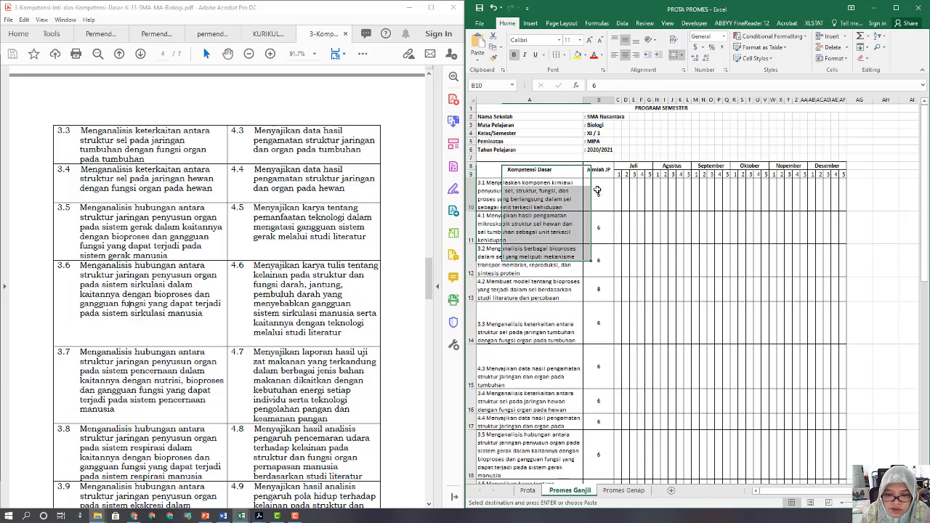
{"action": "right_click", "coordinate": [601, 191]}
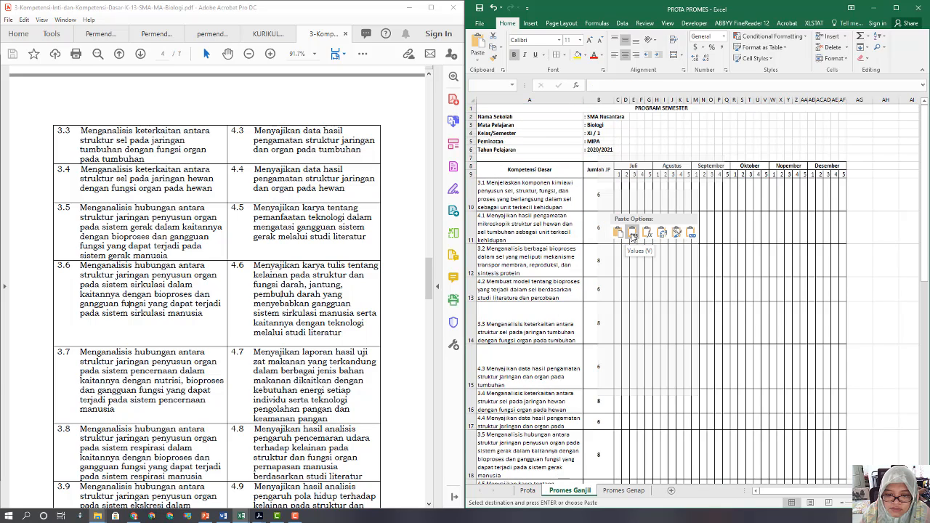
{"action": "left_click", "coordinate": [632, 233]}
Increase the height of row 21 to fit competency 4.6 and reduce rows 14 and 15 to fit competencies 3.3 and 4.3.
{"action": "scroll", "coordinate": [630, 248], "scroll_direction": "down", "scroll_amount": 4}
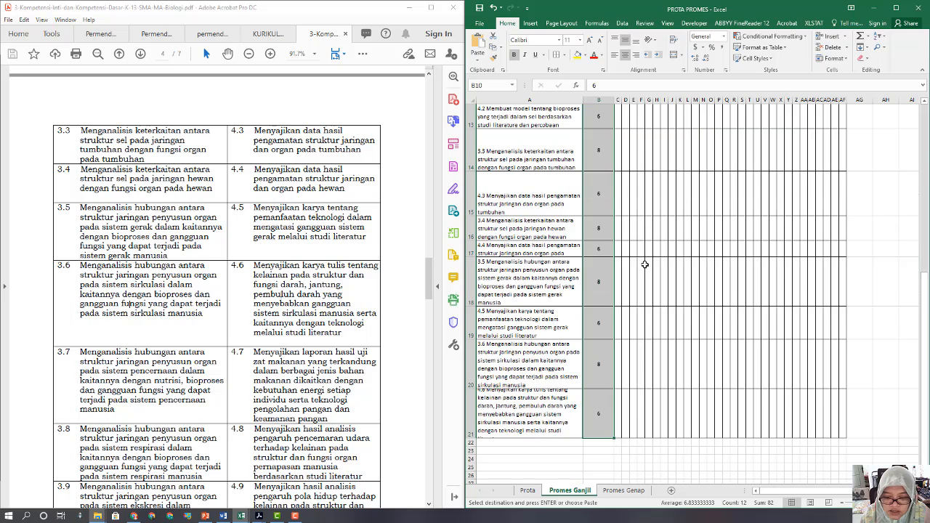
{"action": "left_click", "coordinate": [532, 406]}
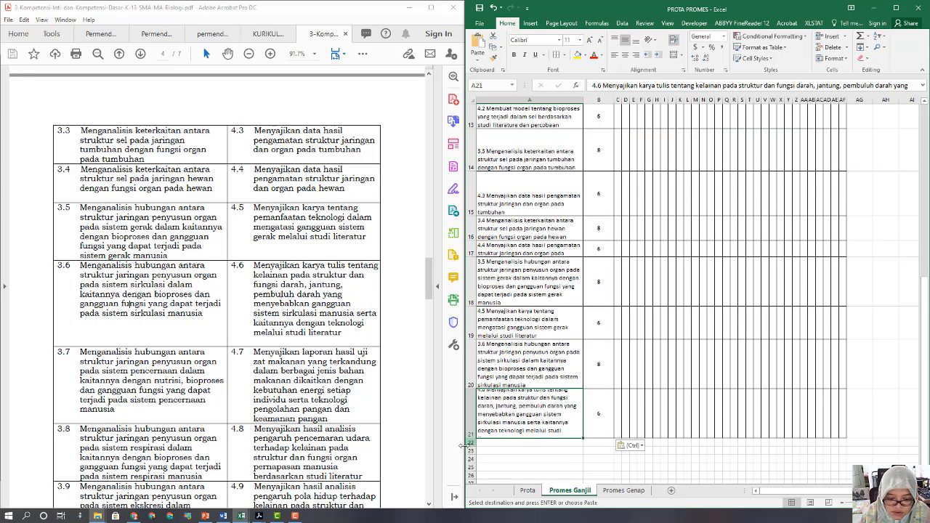
{"action": "left_click_drag", "start_coordinate": [471, 439], "coordinate": [471, 447]}
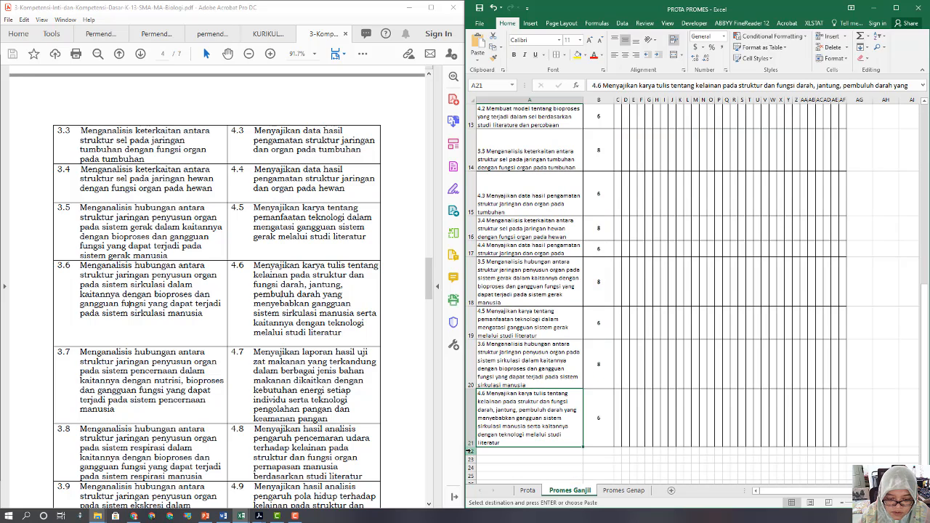
{"action": "left_click", "coordinate": [667, 284]}
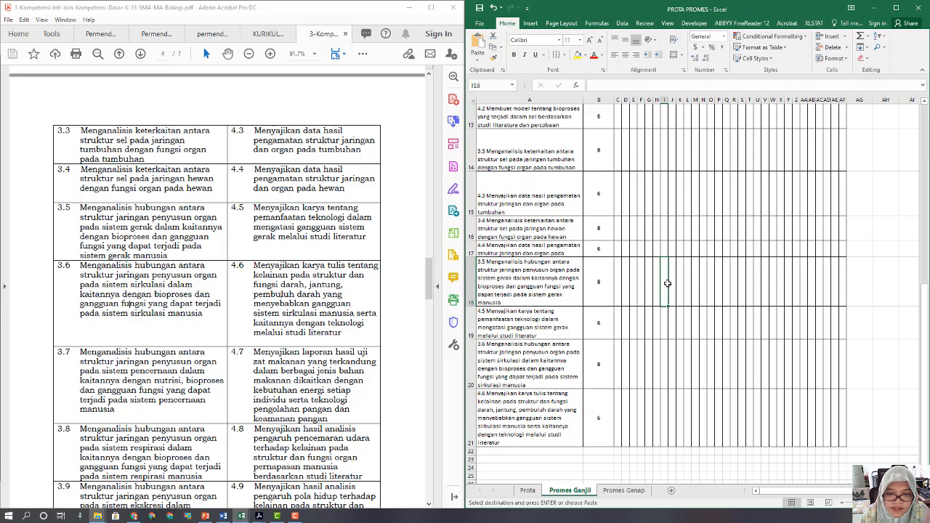
{"action": "scroll", "coordinate": [667, 283], "scroll_direction": "up", "scroll_amount": 3}
{"action": "left_click_drag", "start_coordinate": [474, 320], "coordinate": [469, 305]}
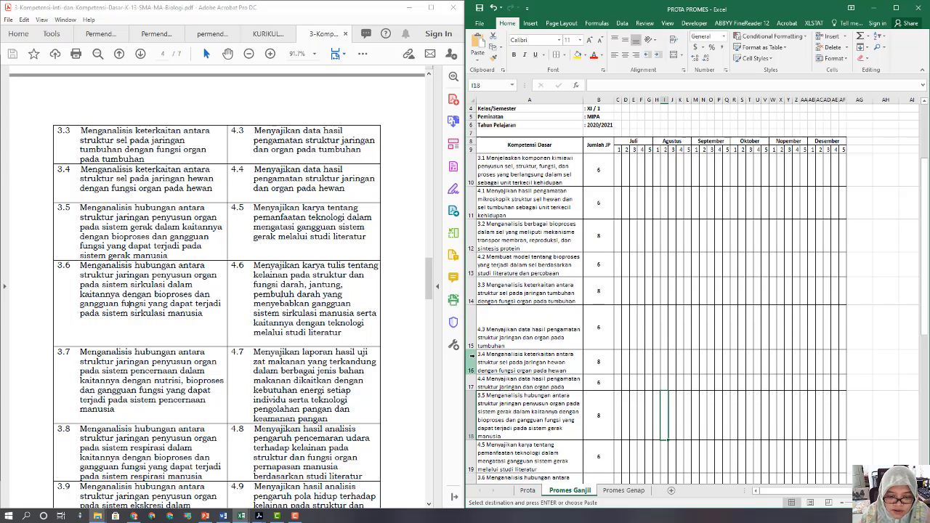
{"action": "left_click_drag", "start_coordinate": [470, 349], "coordinate": [473, 303]}
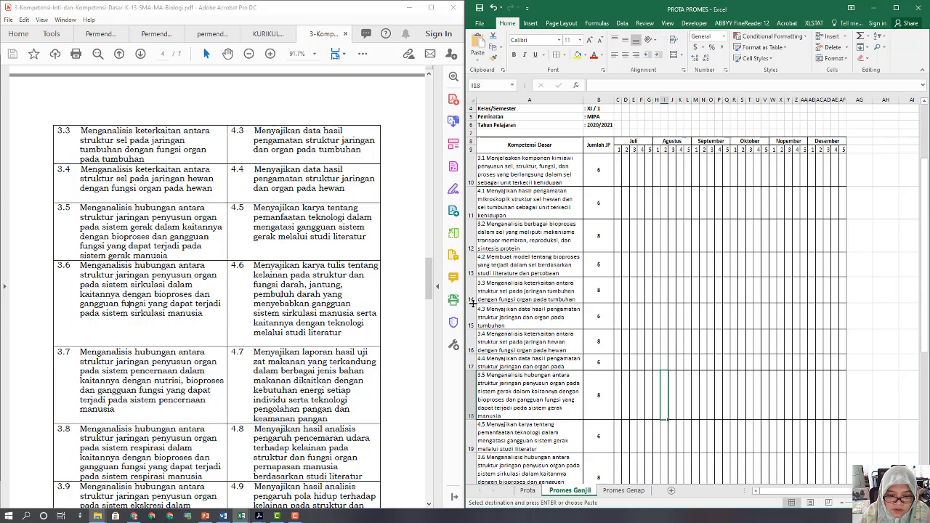
{"action": "left_click", "coordinate": [756, 262]}
{"action": "scroll", "coordinate": [665, 256], "scroll_direction": "up", "scroll_amount": 1}
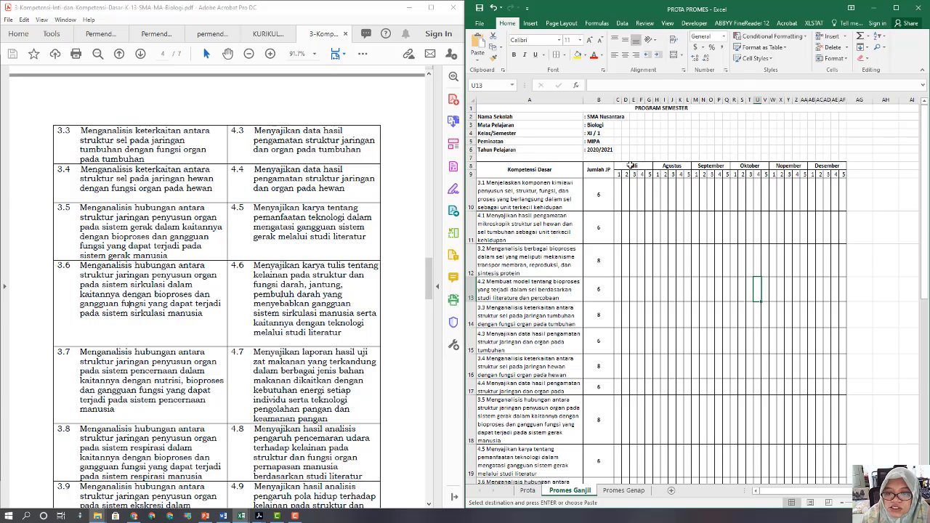
Bring up the academic calendar workbook beside the Promes Ganjil sheet and check its July weeks against the month columns.
{"action": "left_click_drag", "start_coordinate": [631, 166], "coordinate": [832, 166]}
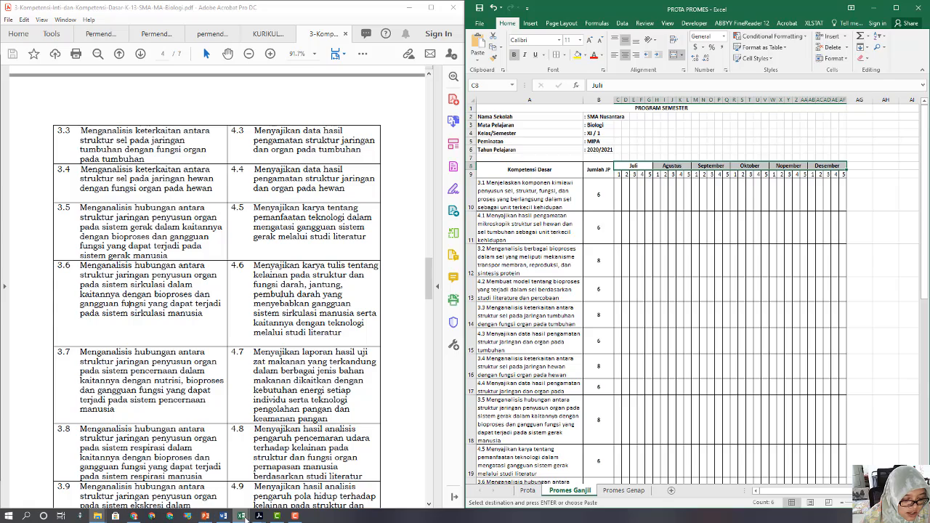
{"action": "mouse_move", "coordinate": [240, 516]}
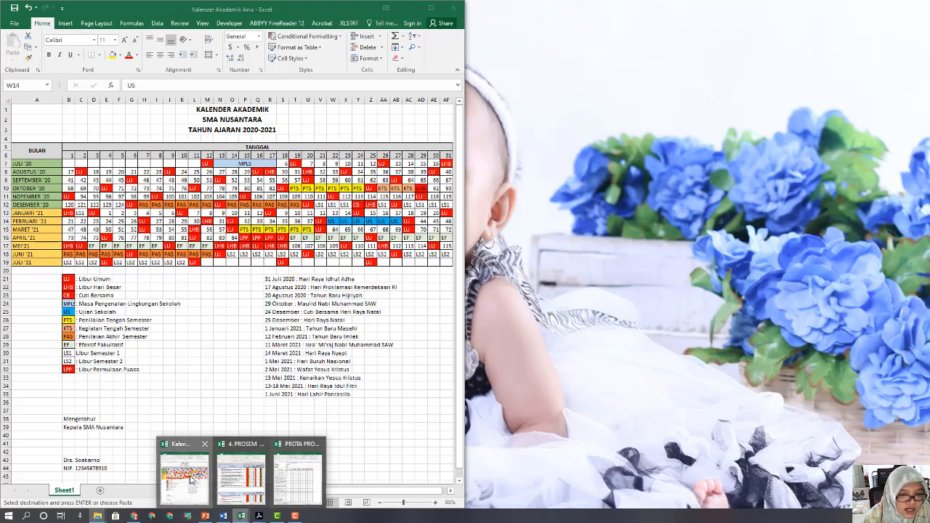
{"action": "left_click", "coordinate": [187, 471]}
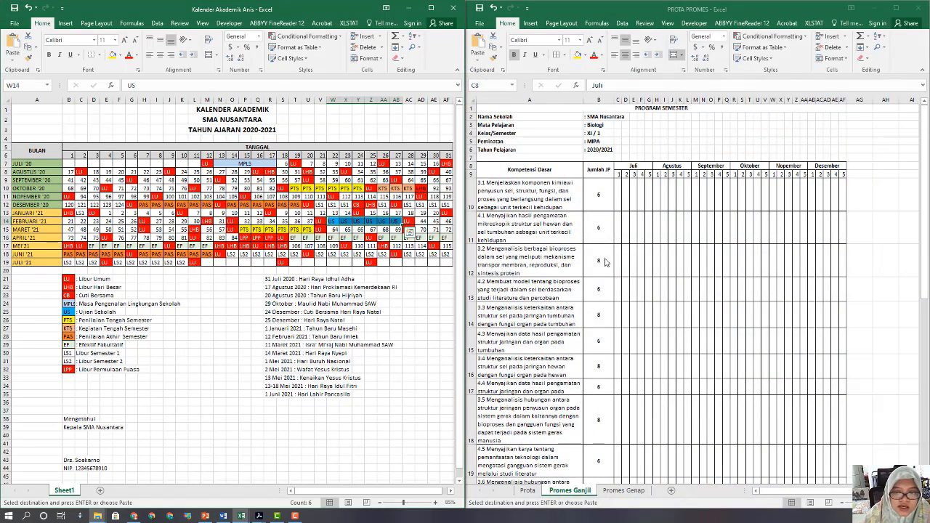
{"action": "left_click", "coordinate": [628, 191]}
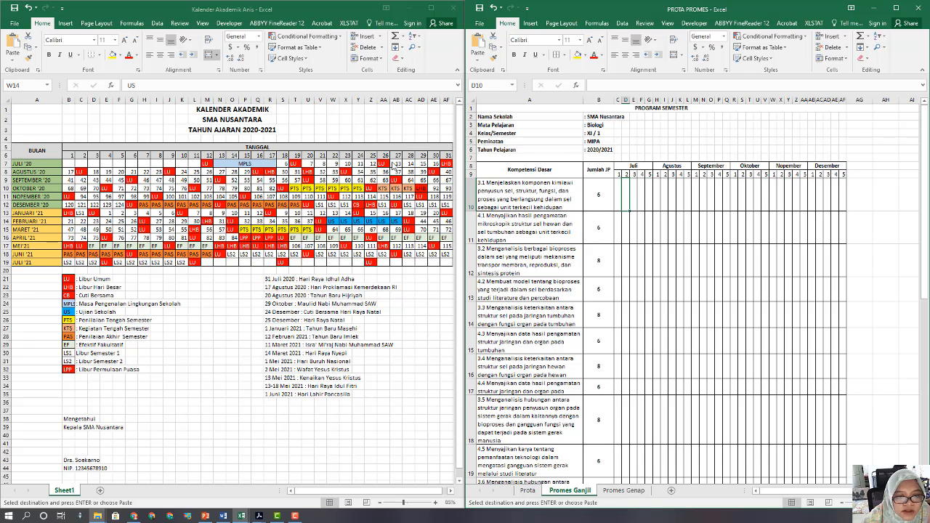
Fill the cells for July weeks 1 and 2, C10:D21, with red.
{"action": "left_click", "coordinate": [619, 183]}
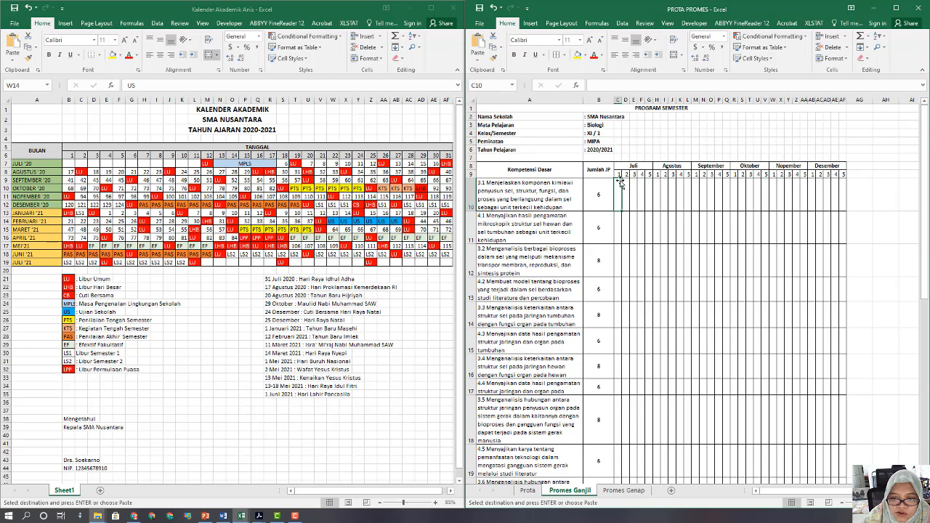
{"action": "mouse_move", "coordinate": [620, 181]}
{"action": "left_mouse_down"}
{"action": "mouse_move", "coordinate": [625, 486]}
{"action": "mouse_move", "coordinate": [627, 441]}
{"action": "left_mouse_up"}
{"action": "scroll", "coordinate": [640, 301], "scroll_direction": "up", "scroll_amount": 4}
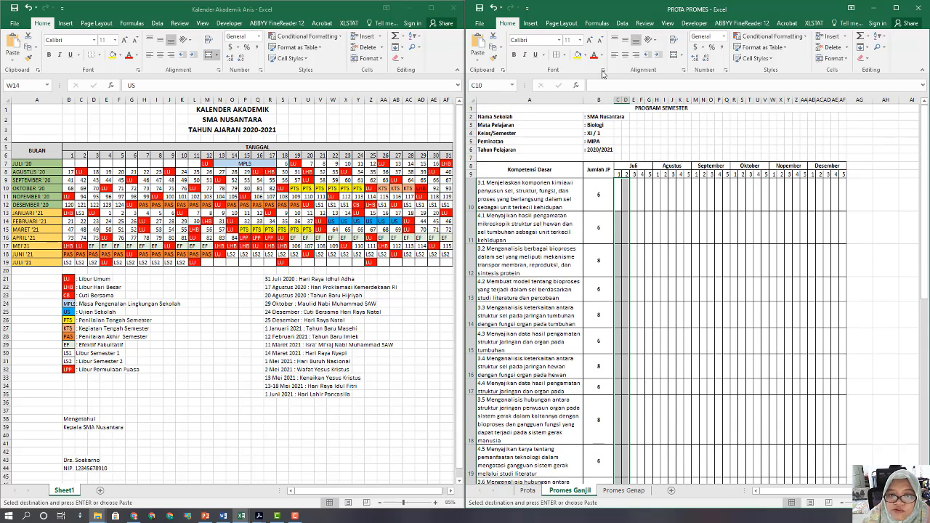
{"action": "left_click", "coordinate": [583, 56]}
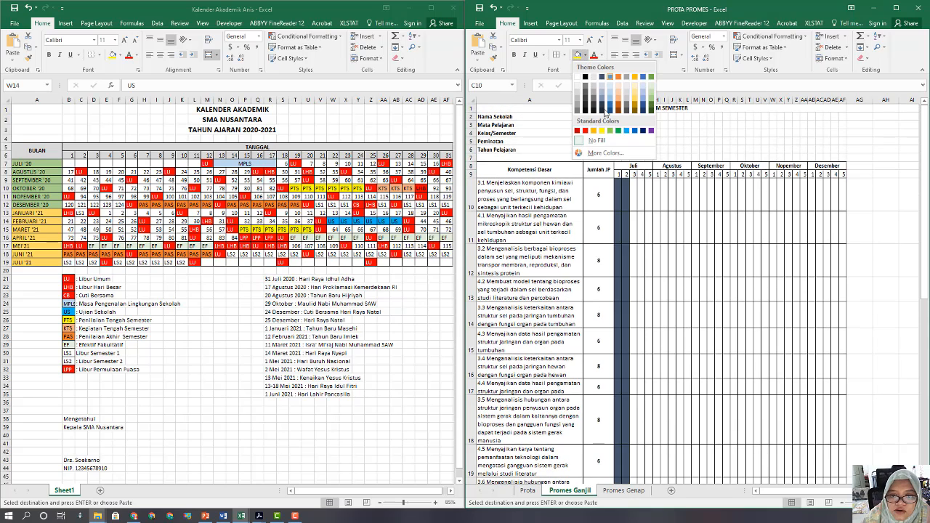
{"action": "left_click", "coordinate": [586, 131]}
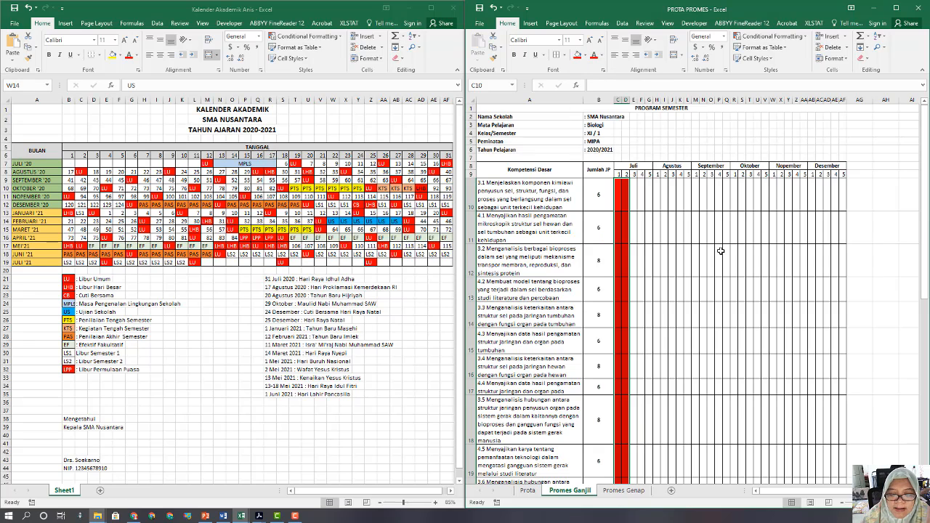
Rotate the text orientation of the red July cells C10:D21 upward.
{"action": "left_click", "coordinate": [652, 40]}
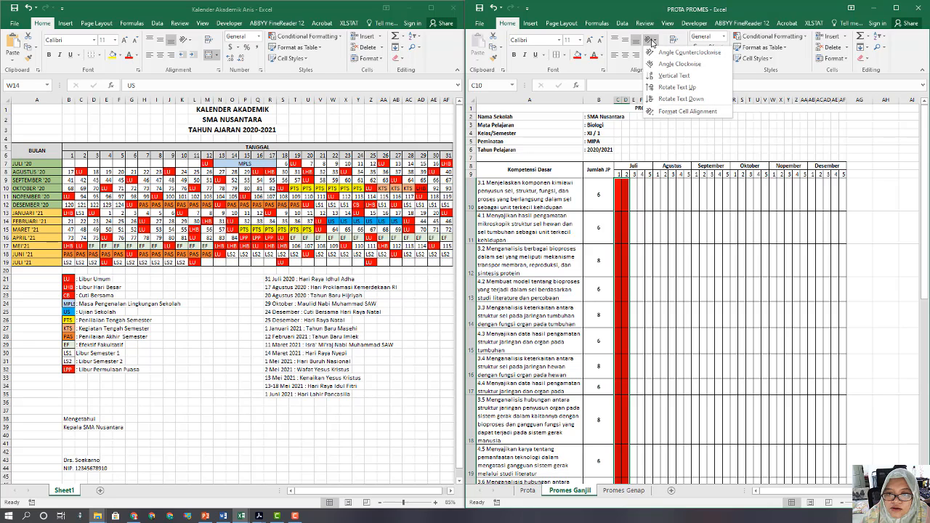
{"action": "left_click", "coordinate": [673, 88]}
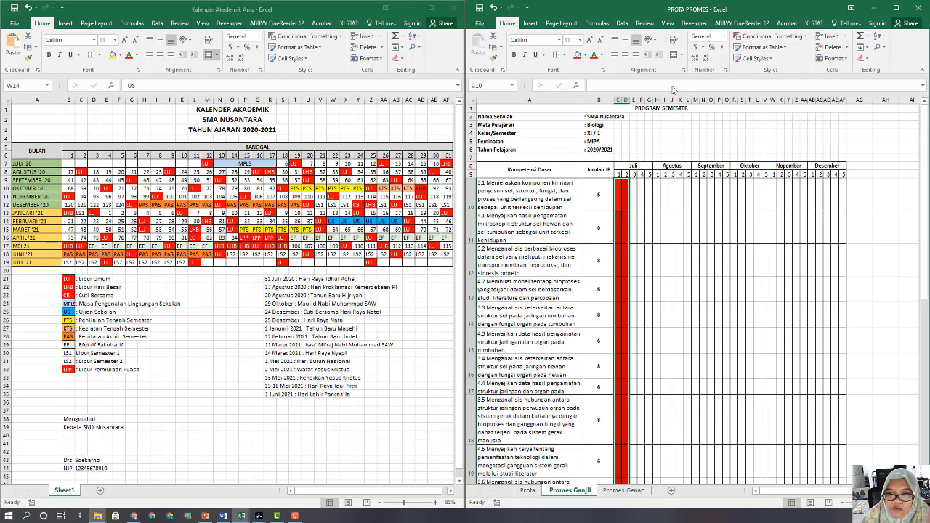
{"action": "left_click", "coordinate": [649, 41]}
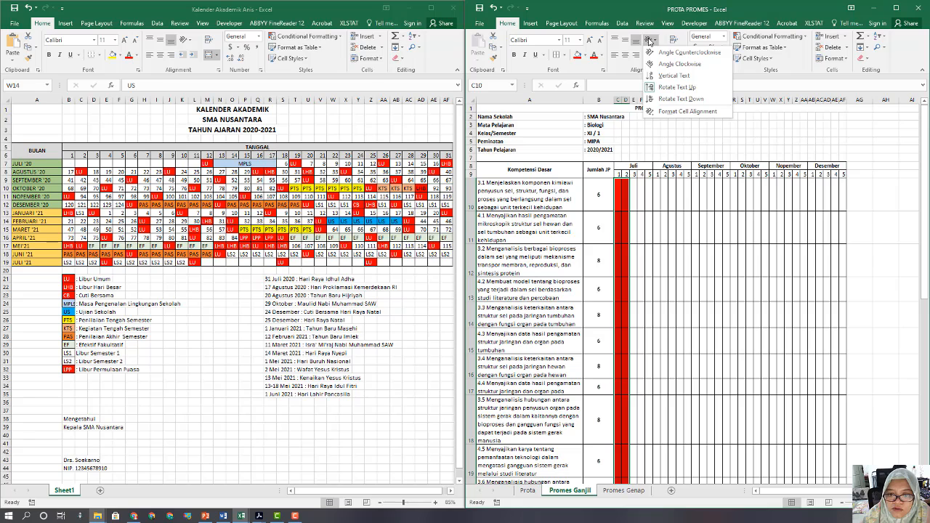
{"action": "left_click", "coordinate": [615, 192]}
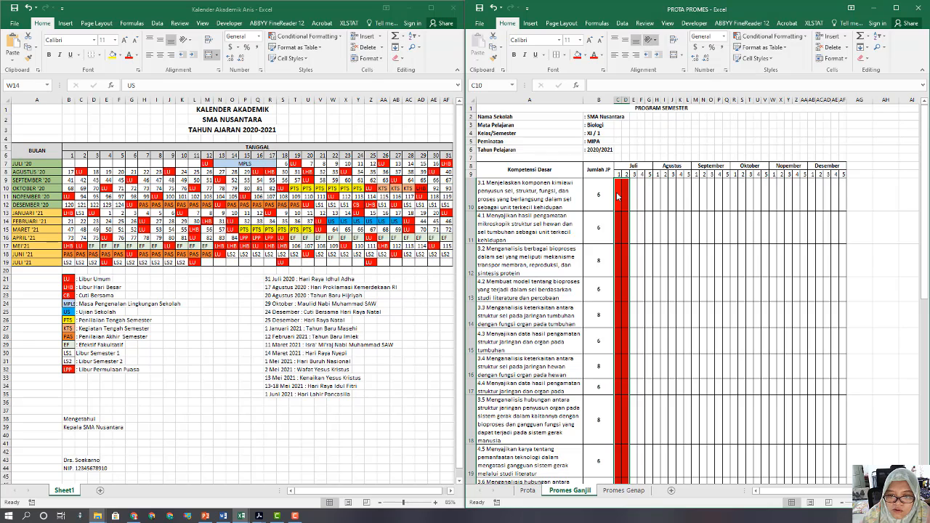
{"action": "left_click", "coordinate": [617, 193]}
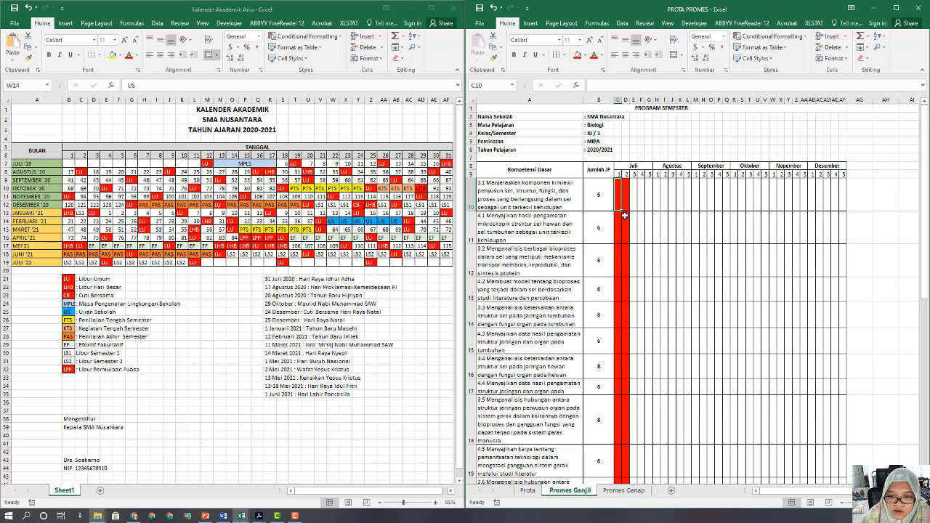
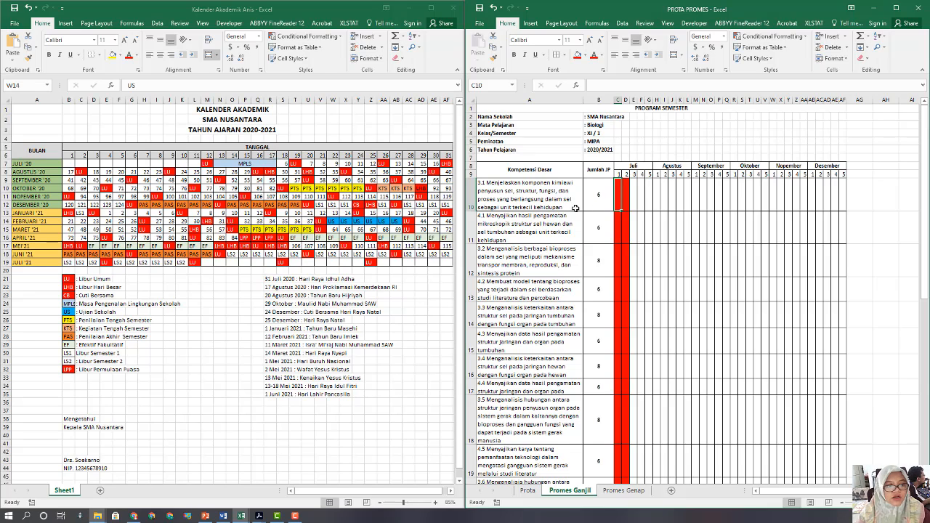
Fill the cells for July week 3, E10:E21, with light blue.
{"action": "left_click", "coordinate": [662, 218]}
{"action": "left_click_drag", "start_coordinate": [634, 183], "coordinate": [634, 439]}
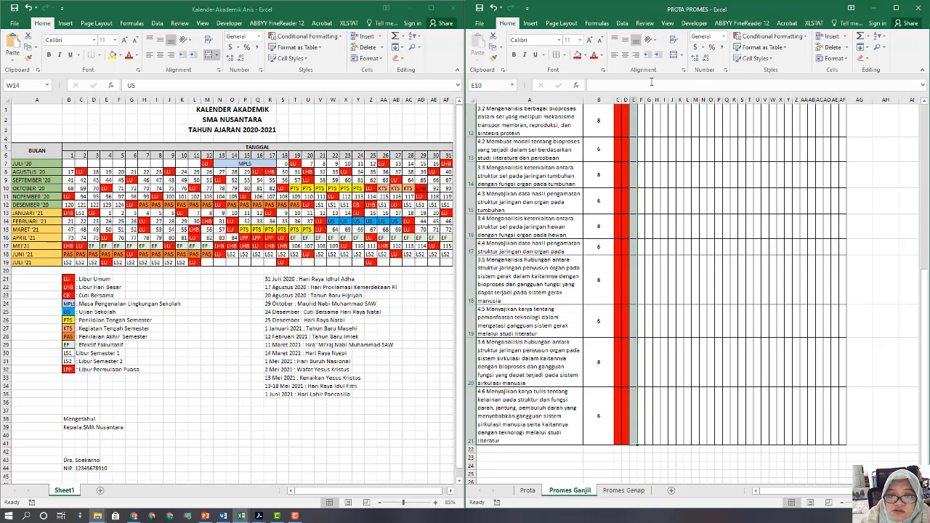
{"action": "left_click", "coordinate": [585, 55]}
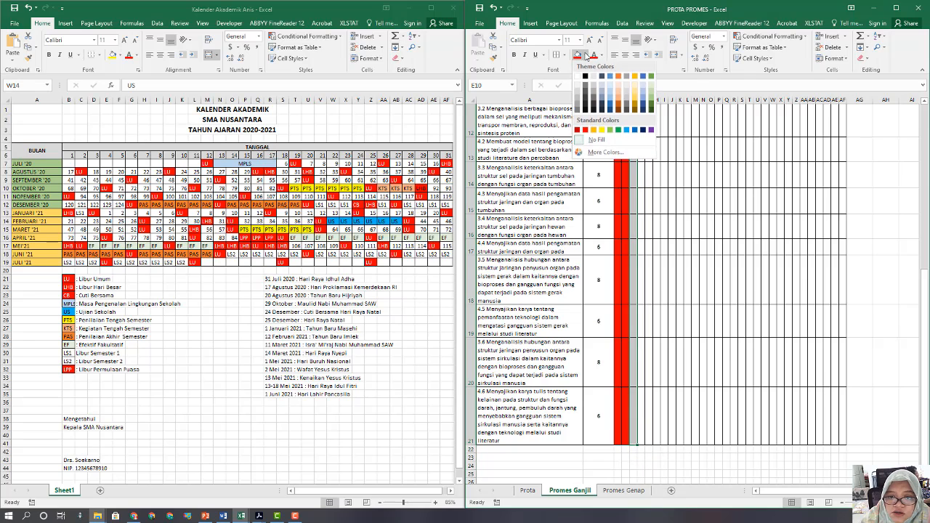
{"action": "left_click", "coordinate": [612, 85]}
{"action": "scroll", "coordinate": [696, 248], "scroll_direction": "up", "scroll_amount": 4}
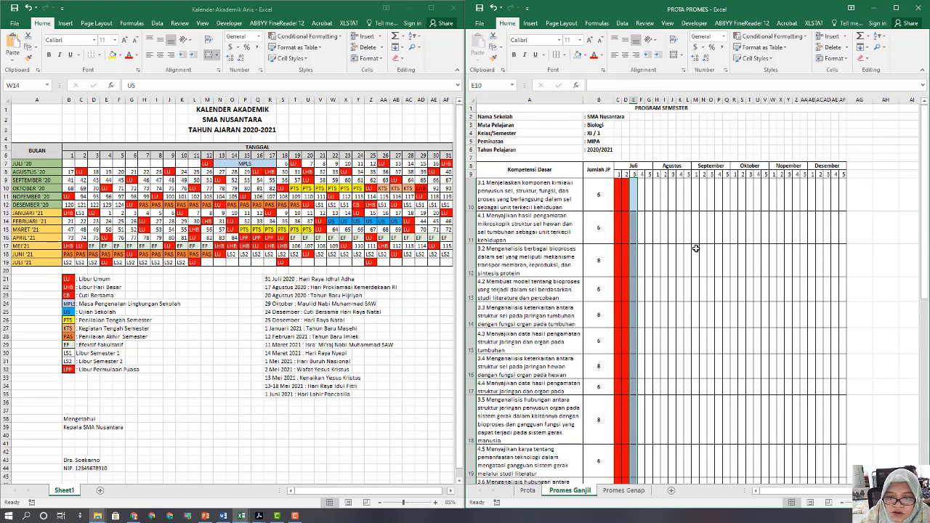
Enter MPLS in cell E10 under July week 3.
{"action": "left_click", "coordinate": [634, 200]}
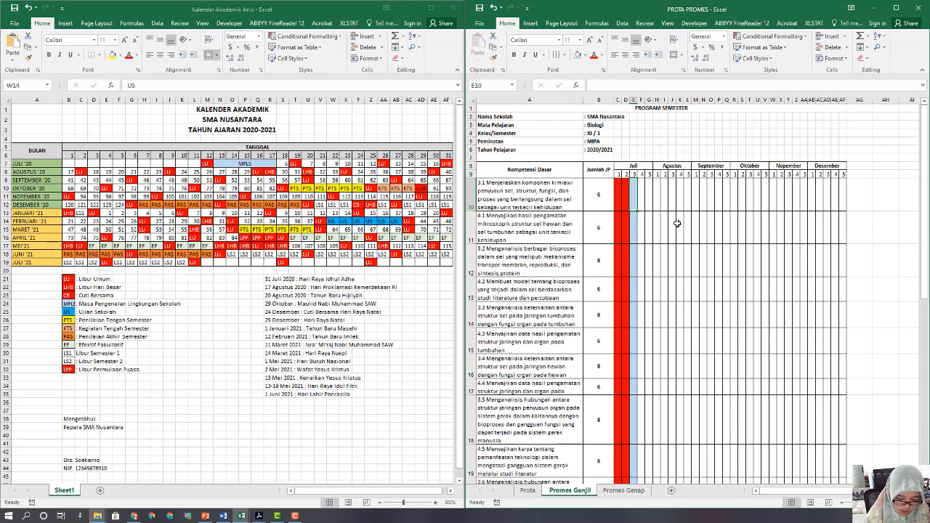
{"action": "type", "text": "MP"}
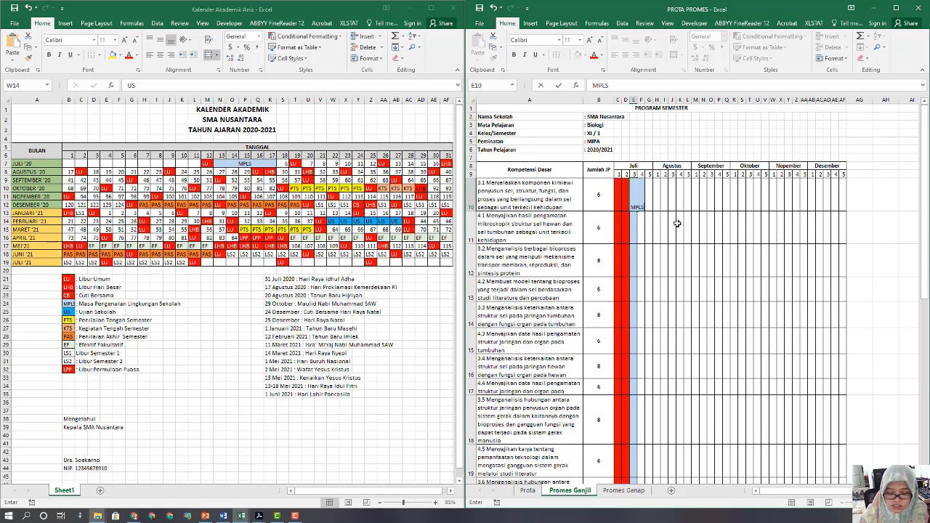
{"action": "type", "text": "LS"}
{"action": "left_click", "coordinate": [694, 251]}
Merge and center the July week 3 cells E10:E21 into one MPLS cell.
{"action": "left_click", "coordinate": [633, 194]}
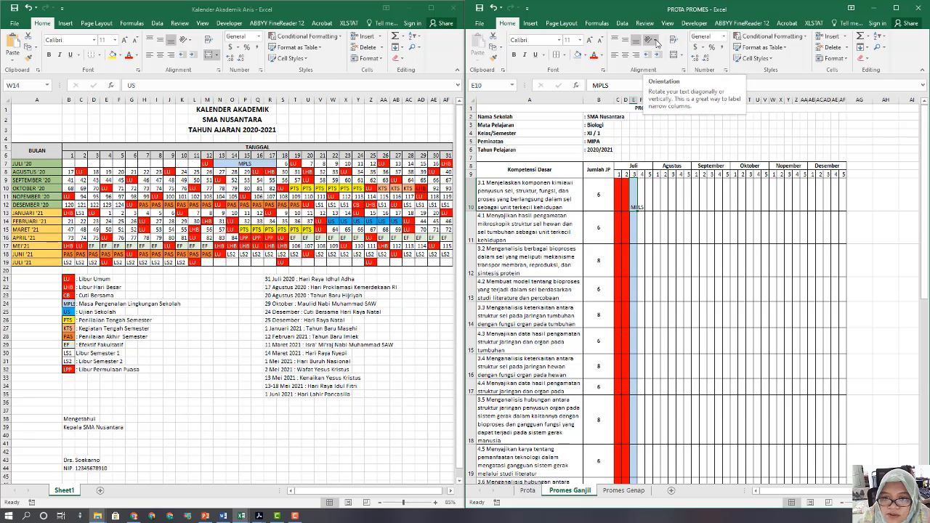
{"action": "left_click", "coordinate": [673, 56]}
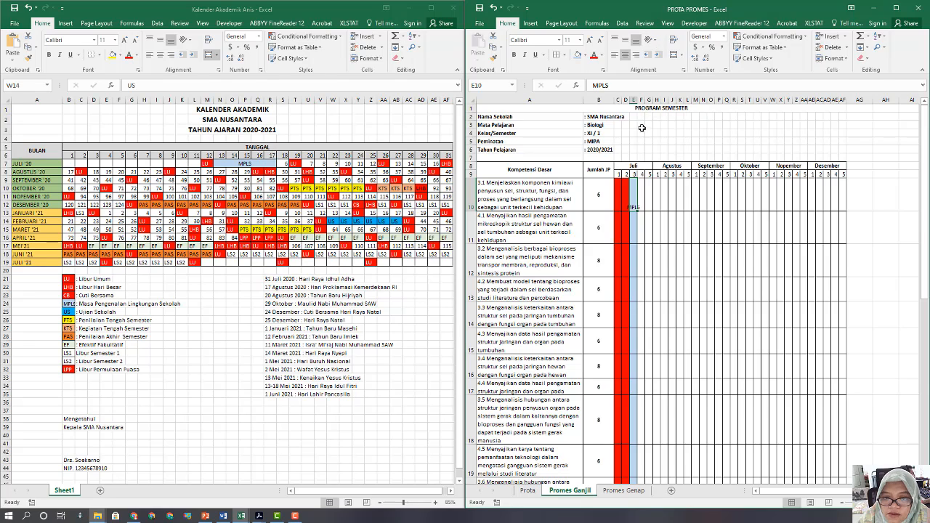
{"action": "left_click", "coordinate": [494, 8]}
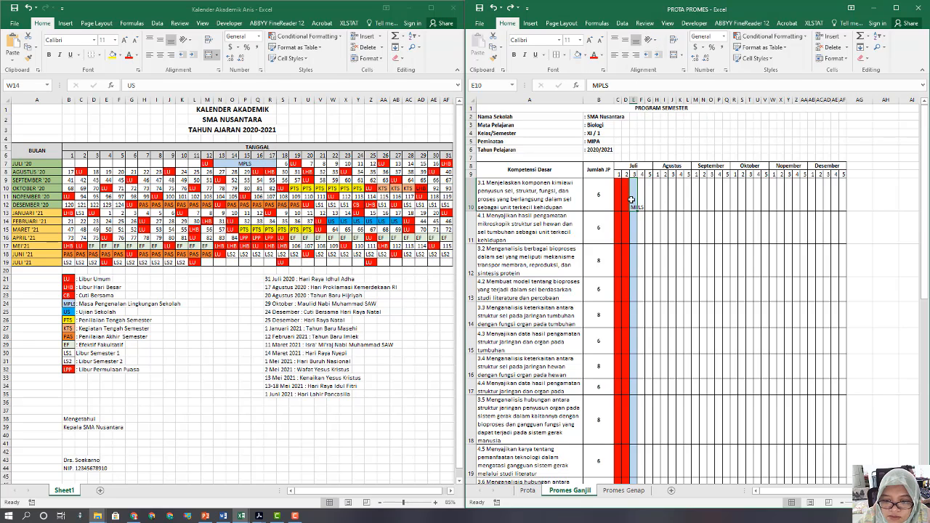
{"action": "left_click_drag", "start_coordinate": [635, 202], "coordinate": [635, 430]}
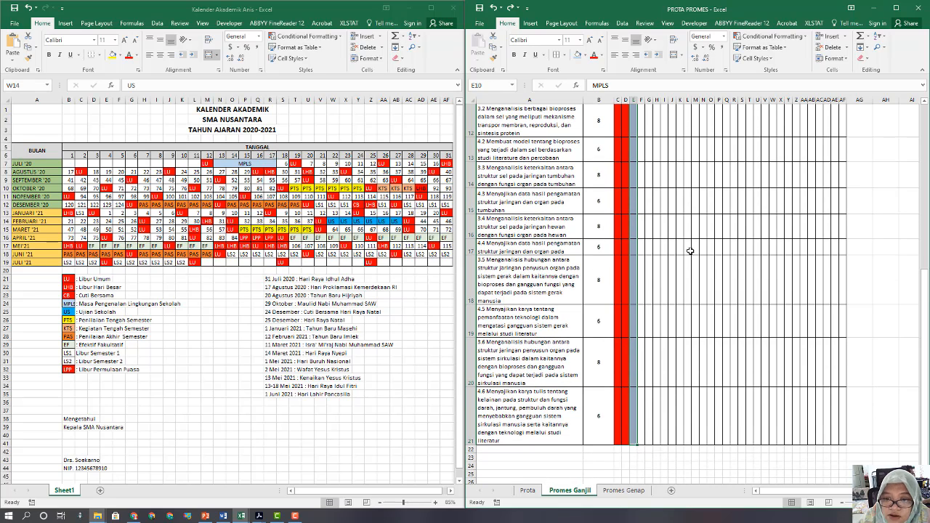
{"action": "scroll", "coordinate": [704, 181], "scroll_direction": "up", "scroll_amount": 3}
{"action": "left_click", "coordinate": [675, 56]}
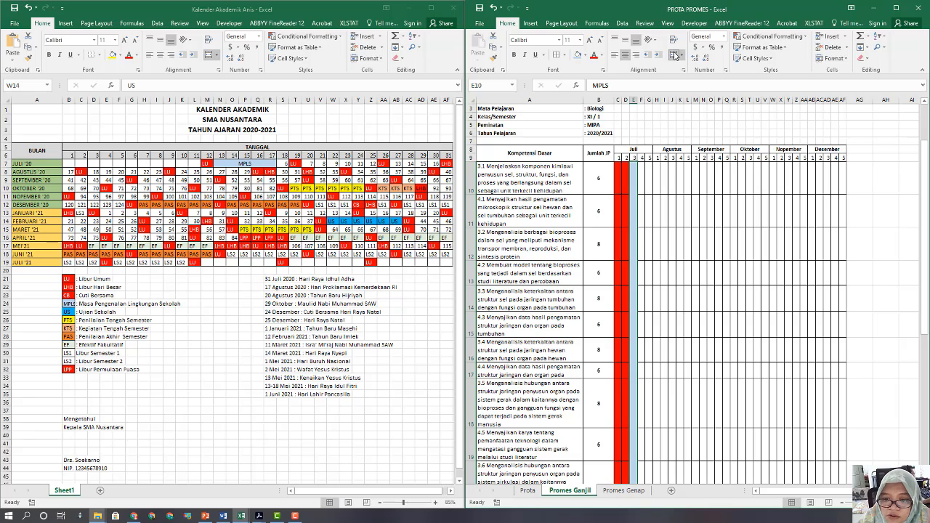
{"action": "scroll", "coordinate": [712, 258], "scroll_direction": "down", "scroll_amount": 3}
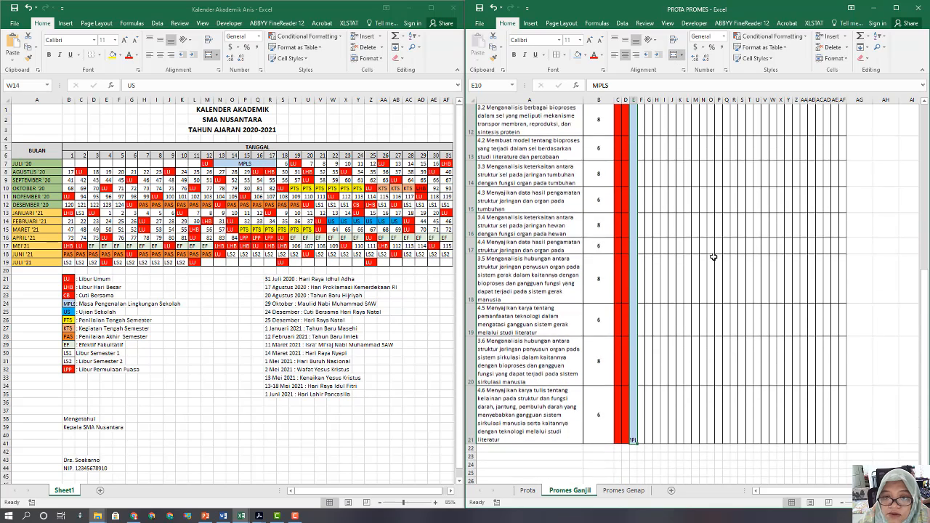
Middle-align the text of the merged MPLS cell vertically and rotate it upward.
{"action": "left_click", "coordinate": [649, 39]}
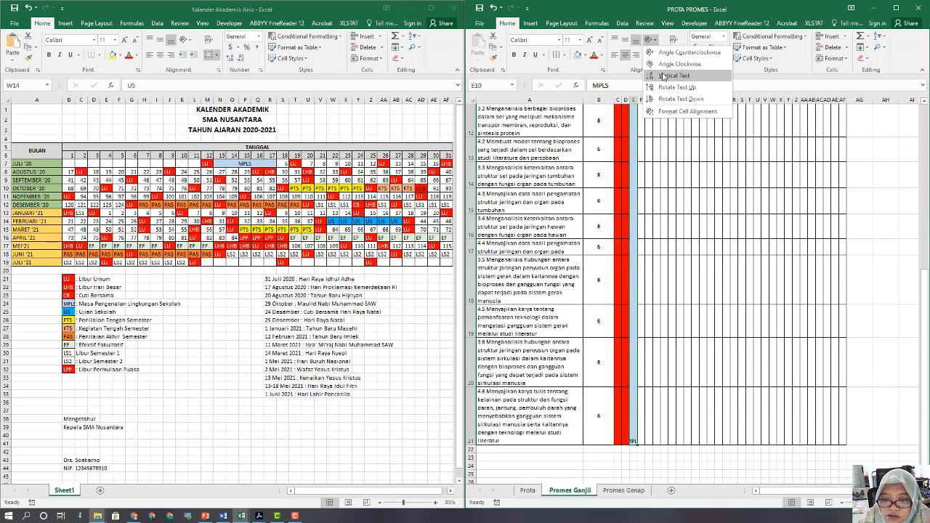
{"action": "left_click", "coordinate": [663, 76]}
{"action": "scroll", "coordinate": [730, 257], "scroll_direction": "down", "scroll_amount": 5}
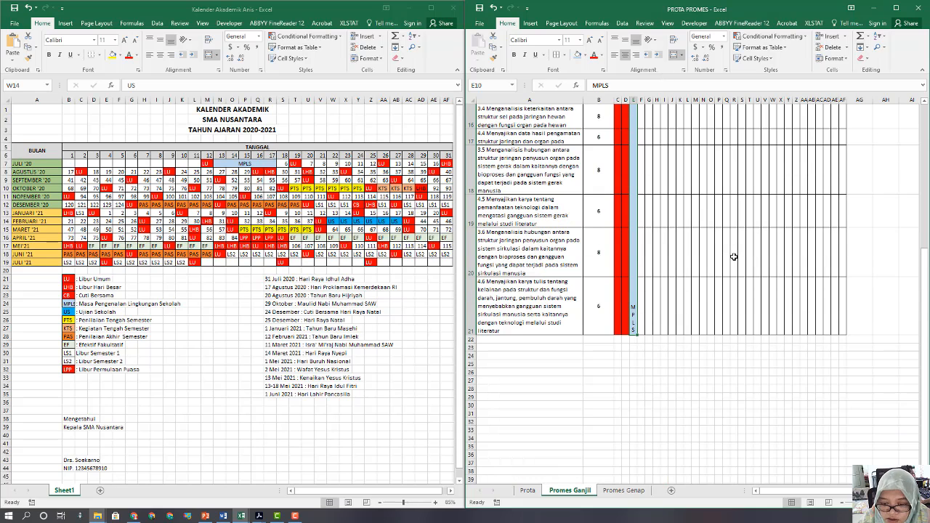
{"action": "scroll", "coordinate": [678, 139], "scroll_direction": "up", "scroll_amount": 5}
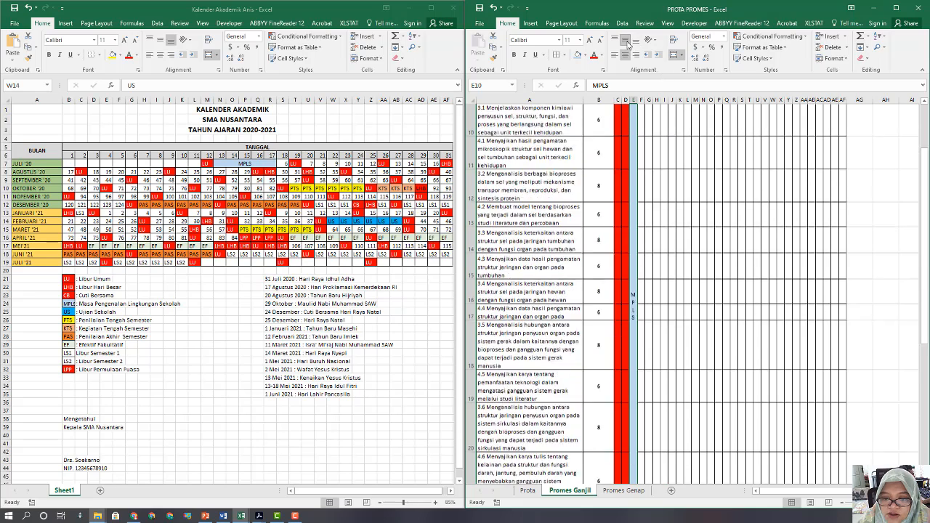
{"action": "left_click", "coordinate": [652, 40]}
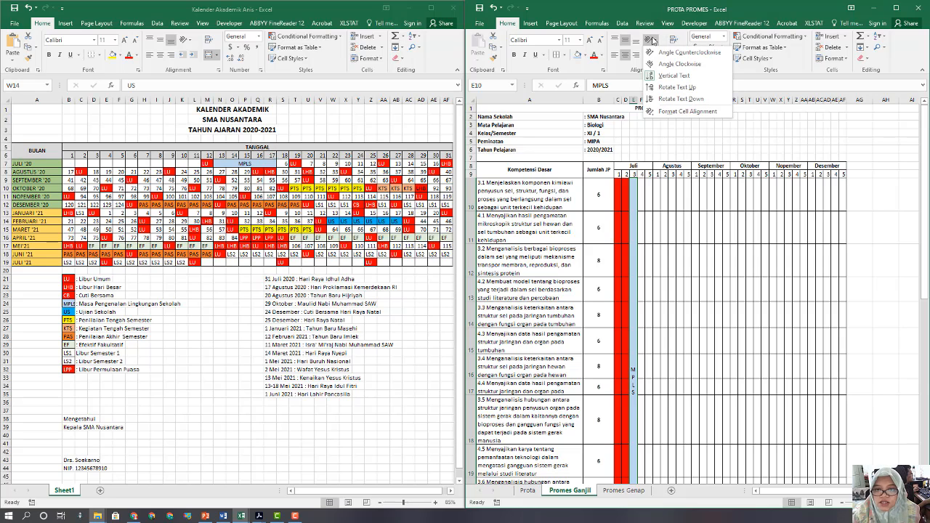
{"action": "left_click", "coordinate": [673, 88]}
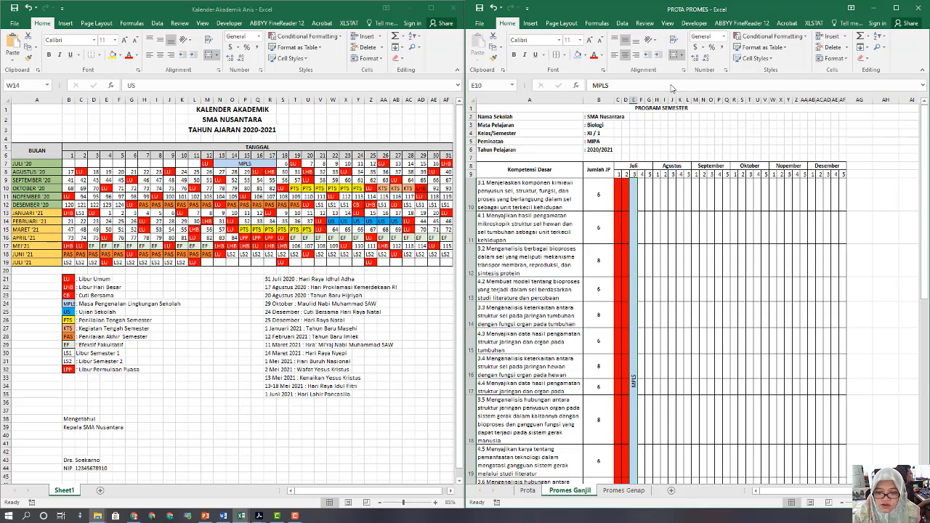
Set the font size of the merged MPLS cell to 16.
{"action": "left_click", "coordinate": [579, 40]}
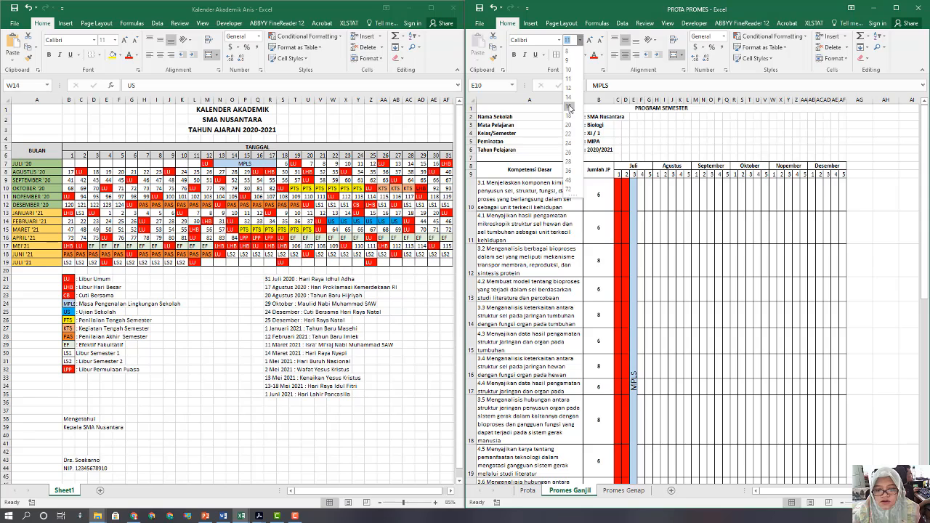
{"action": "left_click", "coordinate": [570, 105]}
{"action": "left_click", "coordinate": [716, 258]}
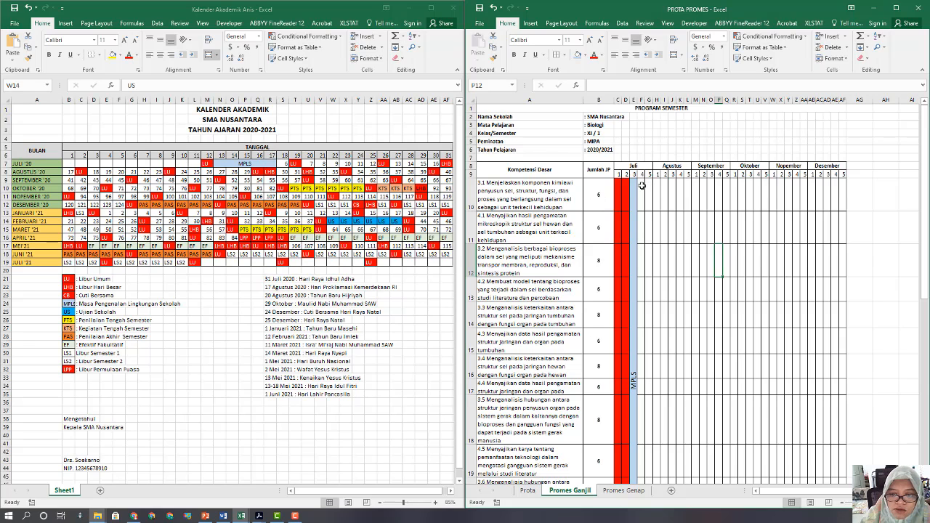
Allocate competency 3.1's lesson hours: 4 in July week 4 (F10) and 2 in July week 5 (G10).
{"action": "left_click", "coordinate": [642, 186]}
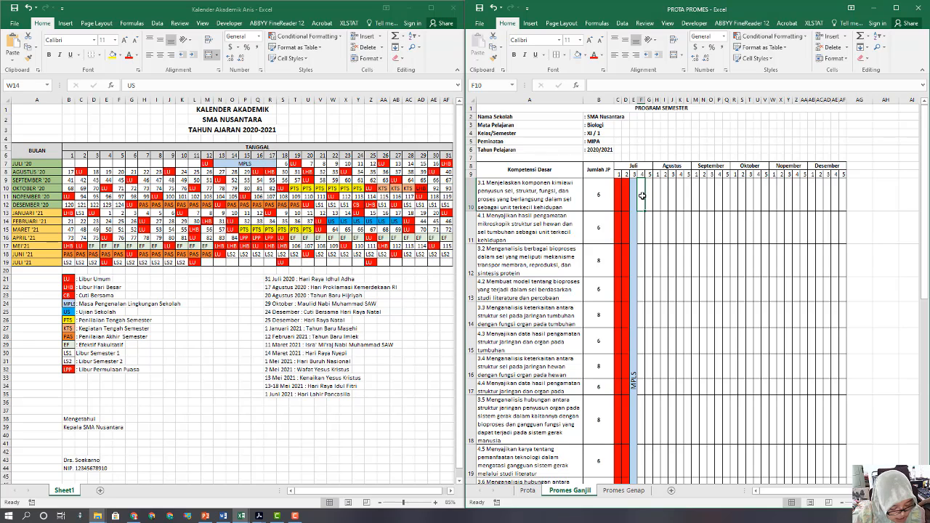
{"action": "type", "text": "4"}
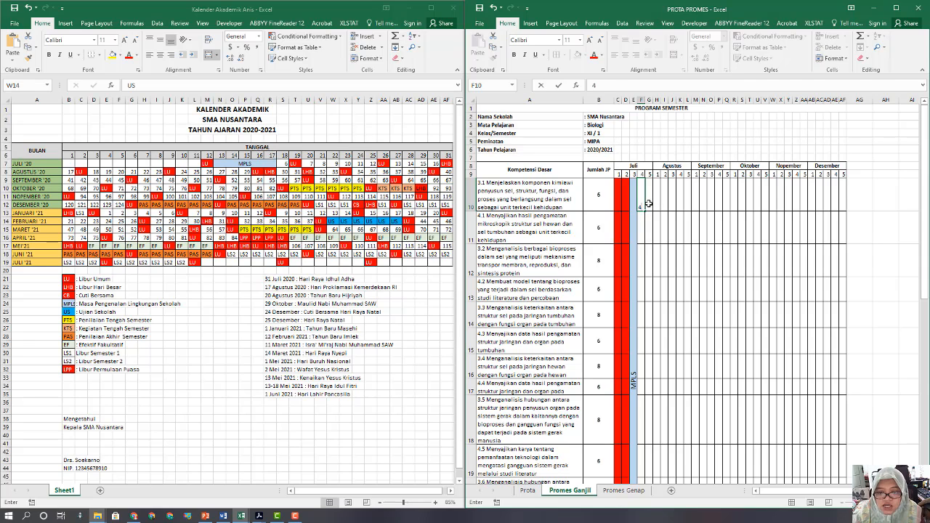
{"action": "left_click", "coordinate": [649, 205]}
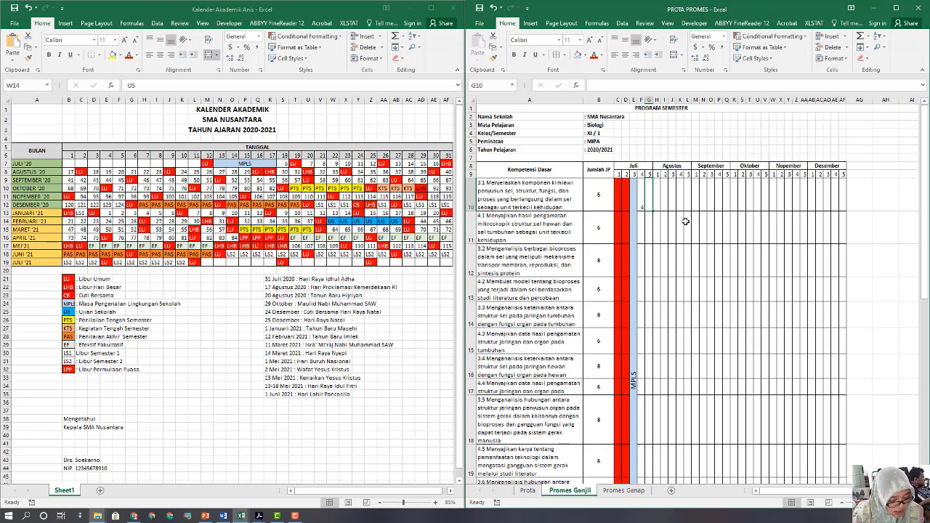
{"action": "left_click", "coordinate": [643, 207]}
{"action": "left_click", "coordinate": [652, 208]}
{"action": "type", "text": "2"}
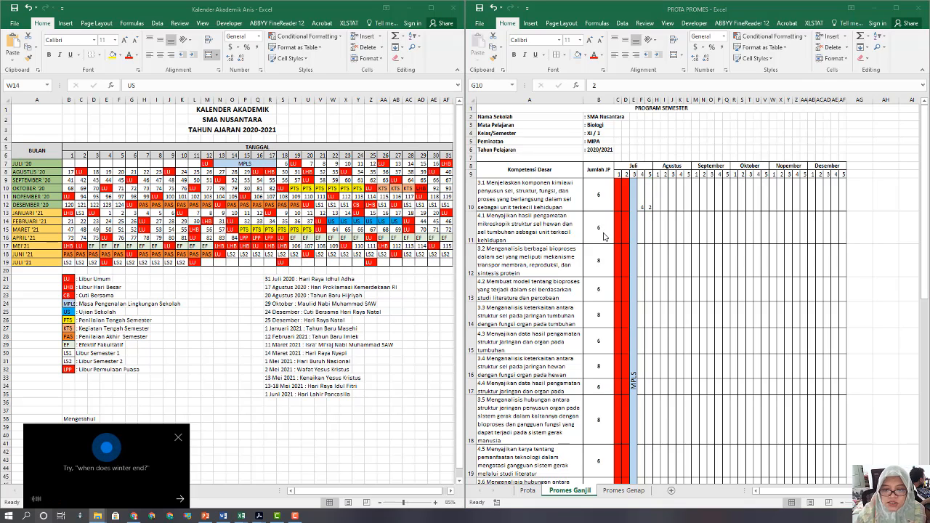
{"action": "left_click", "coordinate": [178, 437]}
Allocate competency 4.1's lesson hours: 2 in July week 5 (G11) and 4 in August week 1 (H11).
{"action": "left_click", "coordinate": [600, 231]}
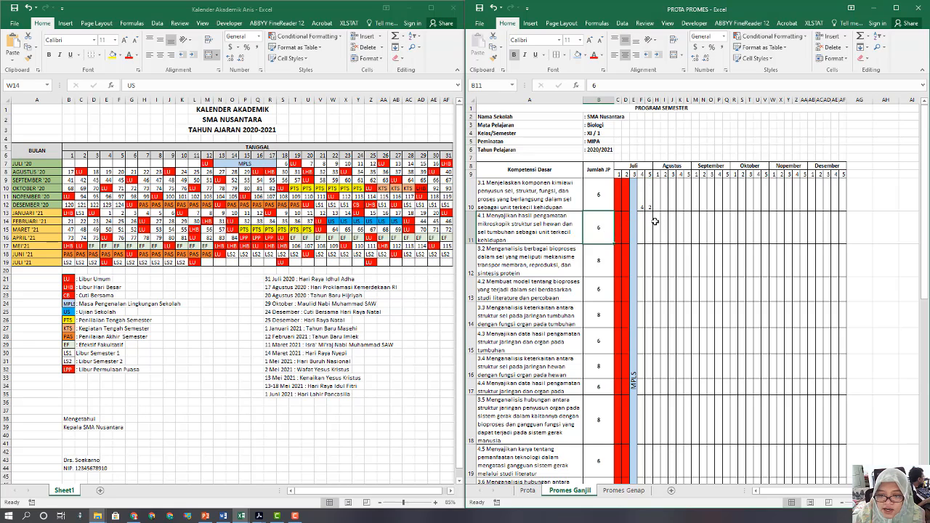
{"action": "left_click", "coordinate": [655, 222]}
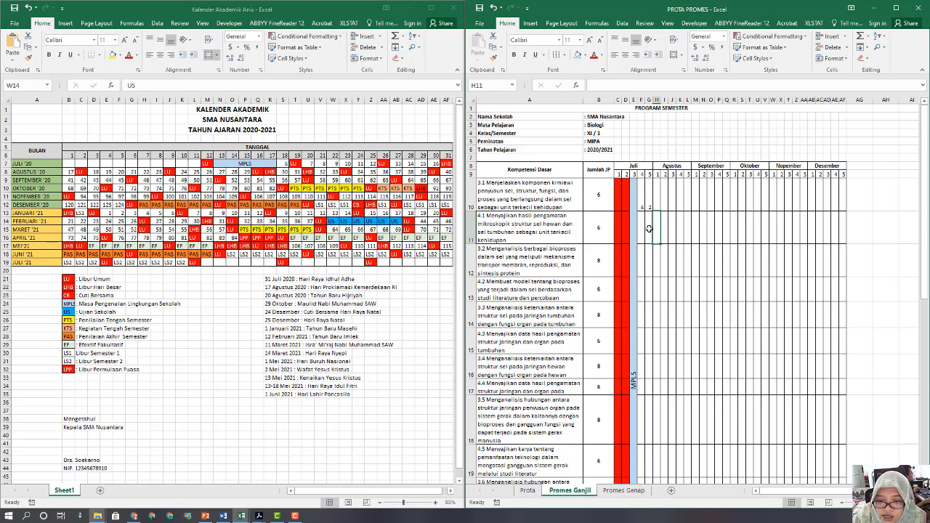
{"action": "left_click", "coordinate": [649, 229]}
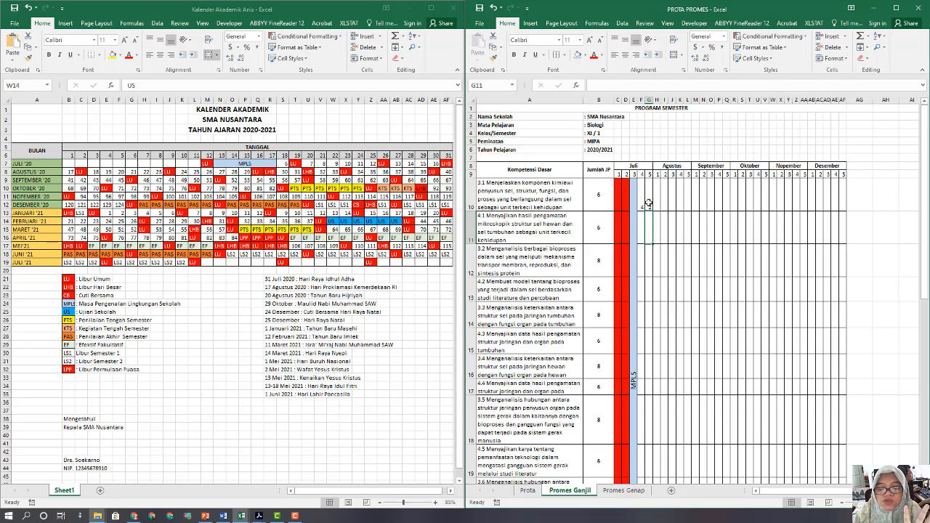
{"action": "left_click", "coordinate": [648, 205]}
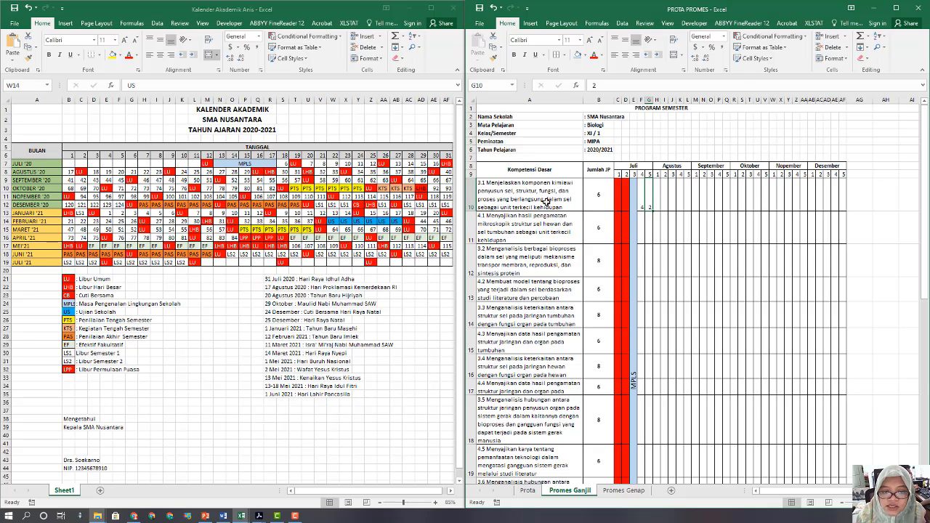
{"action": "left_click", "coordinate": [650, 235]}
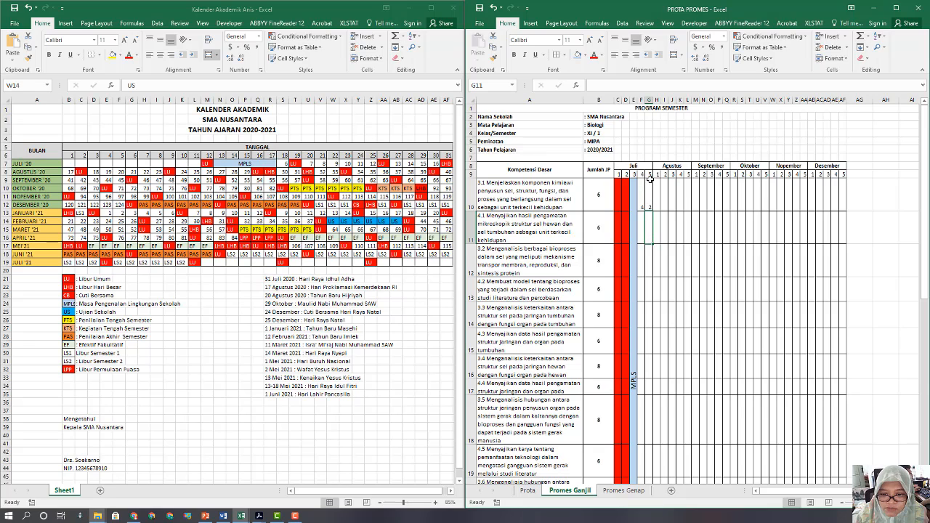
{"action": "left_click_drag", "start_coordinate": [650, 182], "coordinate": [646, 219]}
{"action": "left_click", "coordinate": [647, 224]}
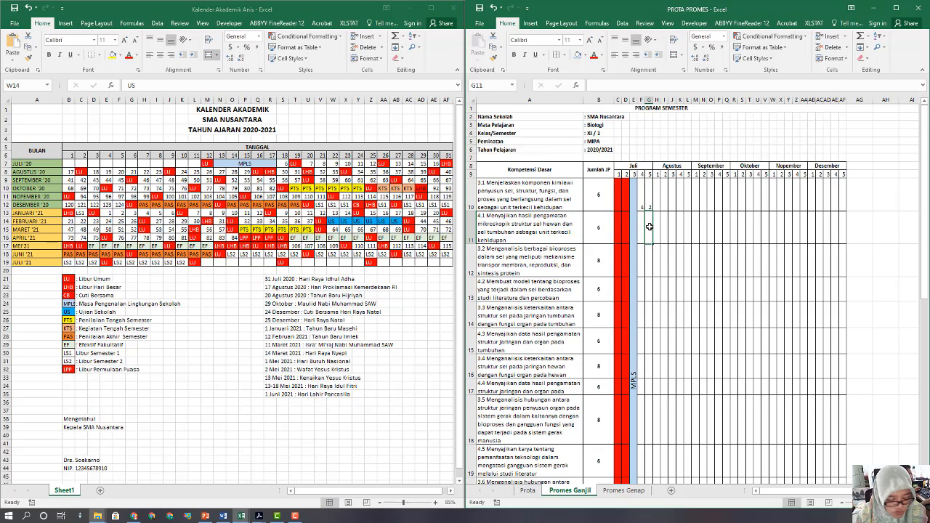
{"action": "type", "text": "2"}
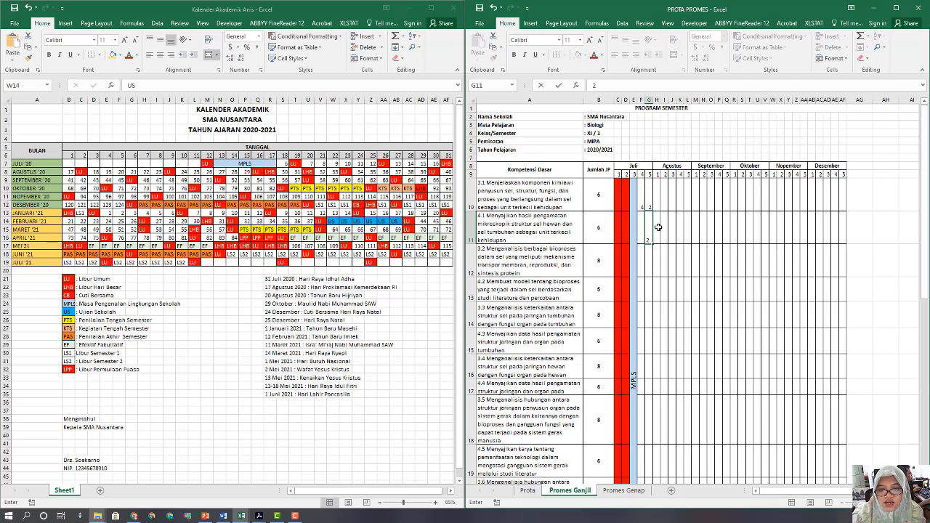
{"action": "left_click", "coordinate": [658, 227]}
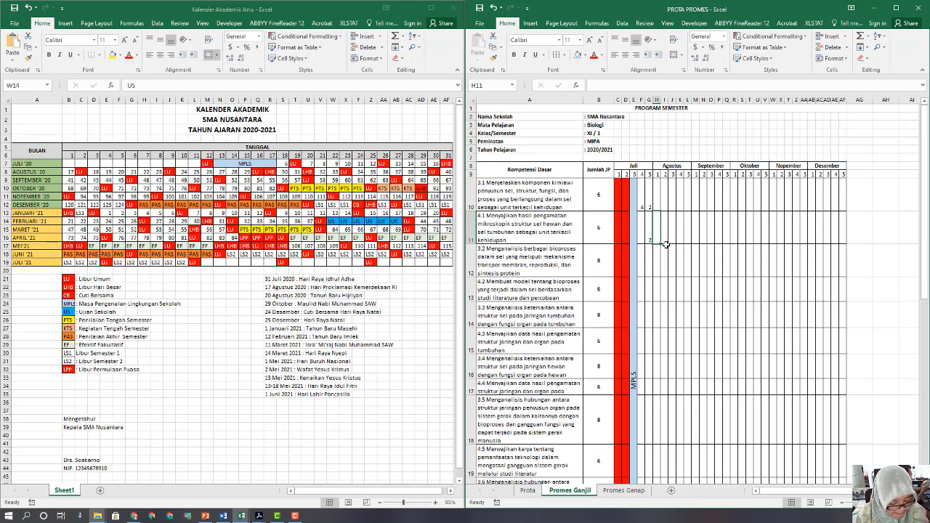
{"action": "type", "text": "4"}
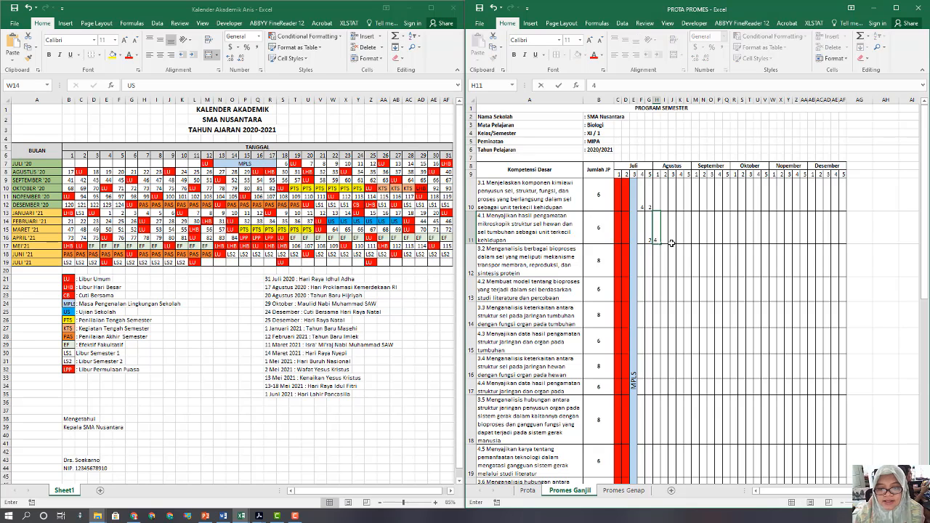
{"action": "left_click", "coordinate": [671, 241]}
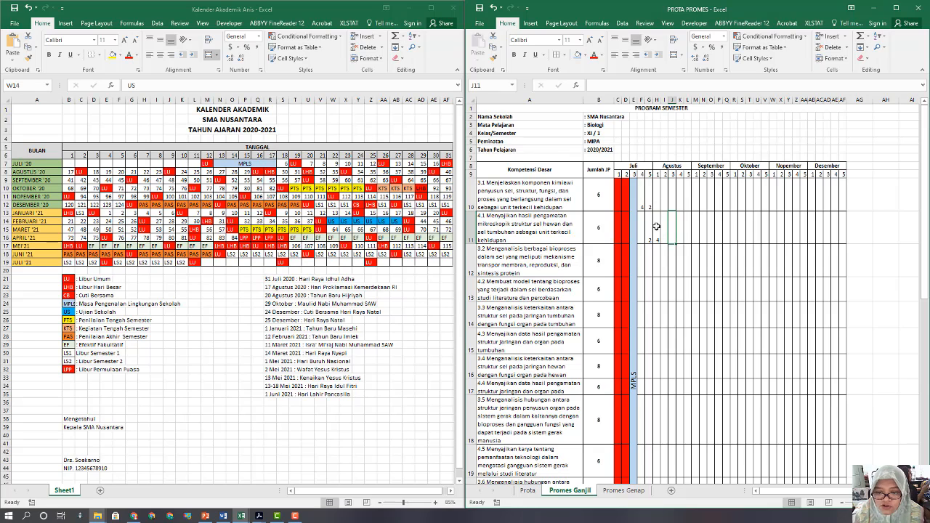
{"action": "left_click", "coordinate": [656, 227]}
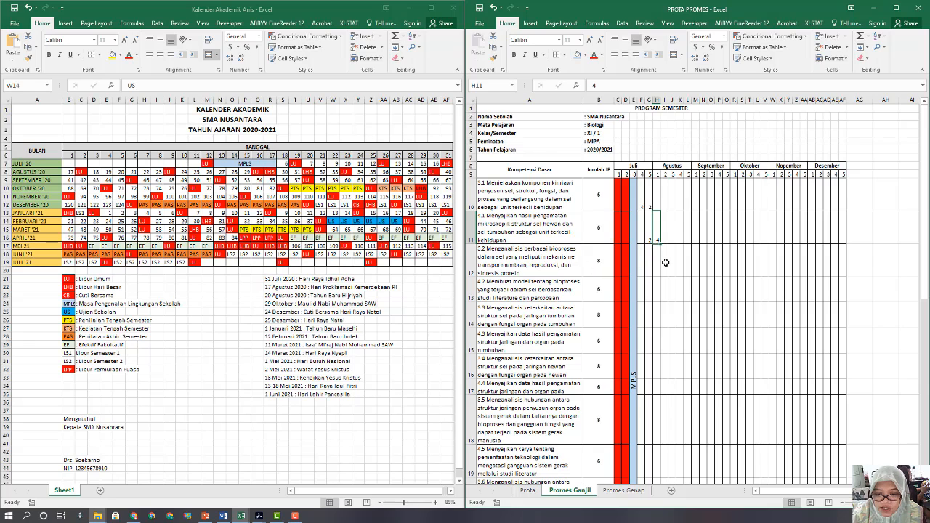
Allocate competency 3.2's lesson hours: 4 in August week 2 (I12) and 4 in August week 3 (J12).
{"action": "left_click", "coordinate": [595, 266]}
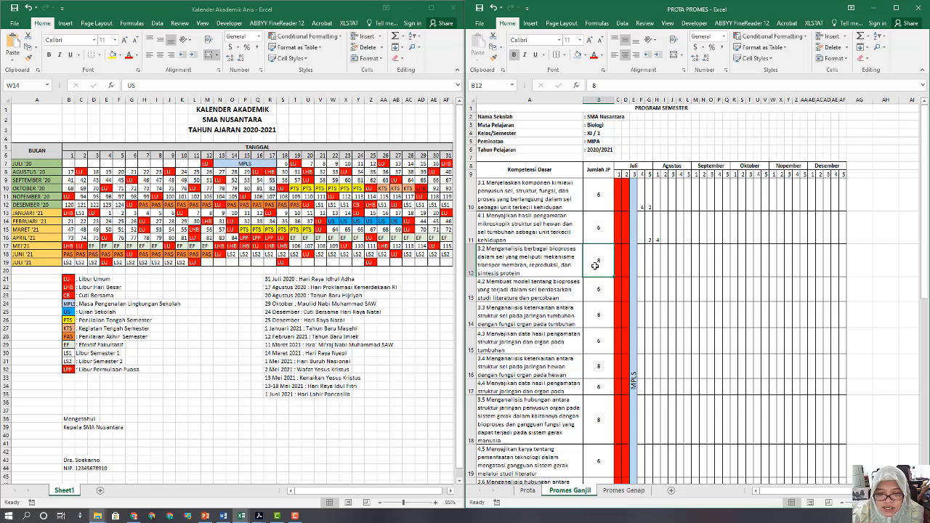
{"action": "left_click", "coordinate": [665, 261]}
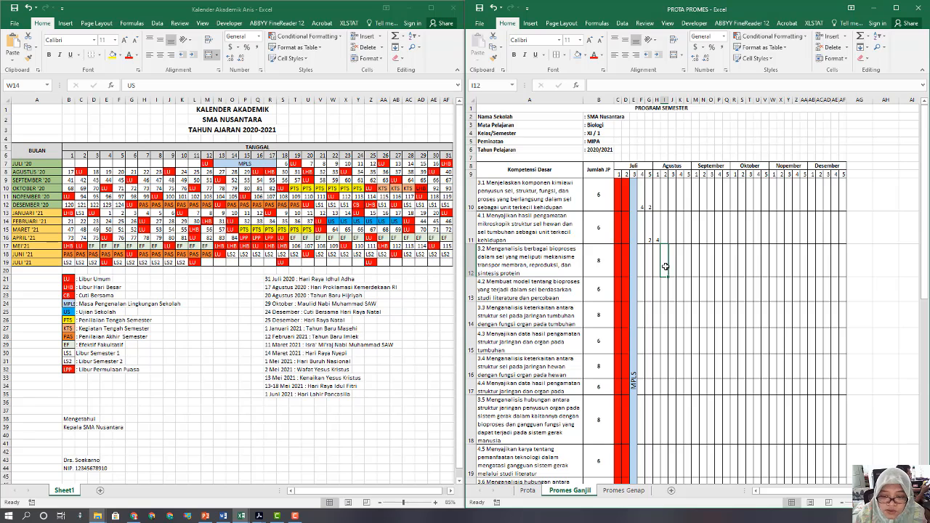
{"action": "type", "text": "4"}
{"action": "left_click", "coordinate": [673, 268]}
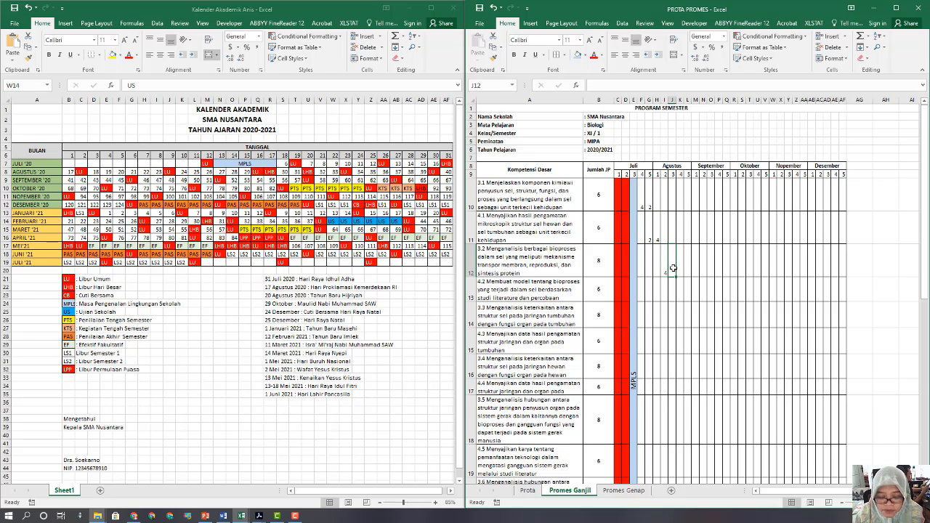
{"action": "type", "text": "4"}
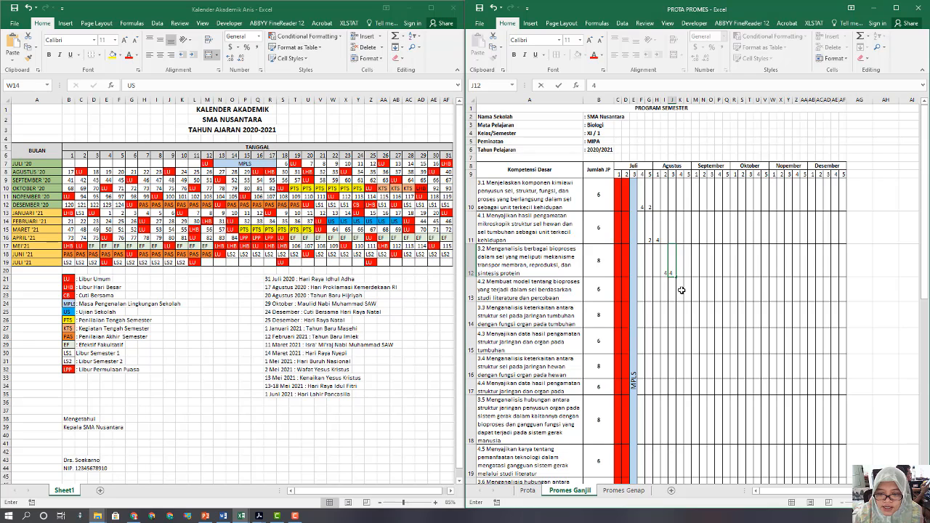
{"action": "left_click", "coordinate": [681, 289]}
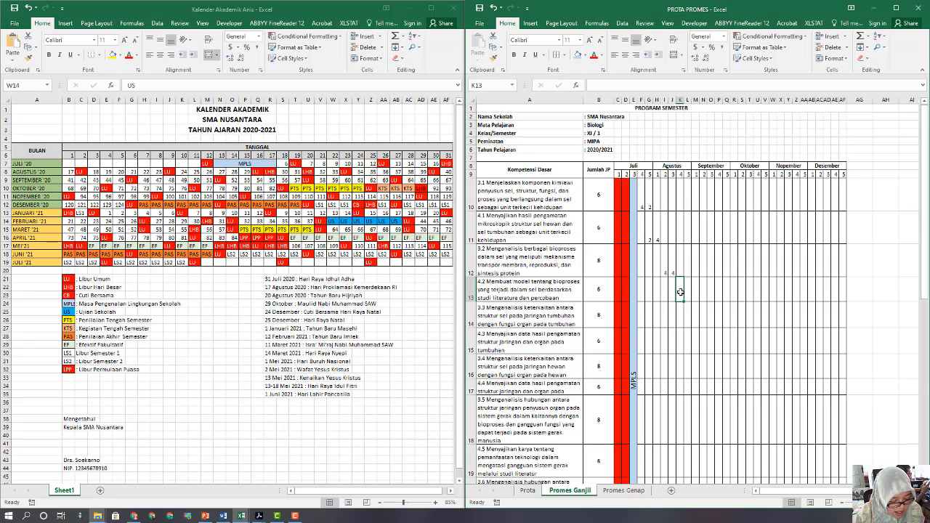
Allocate competency 4.2's lesson hours: 4 in August week 4 (K13) and 2 in August week 5 (L13).
{"action": "type", "text": "4"}
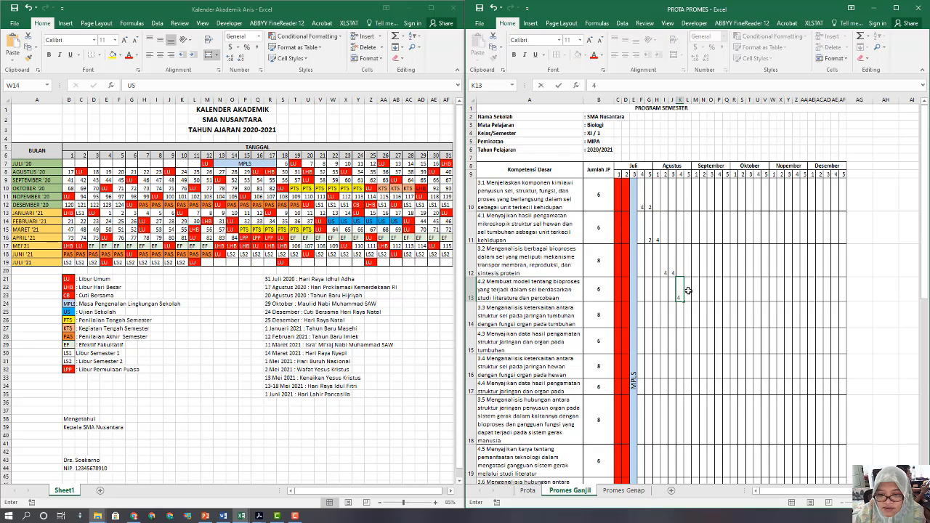
{"action": "left_click", "coordinate": [688, 291]}
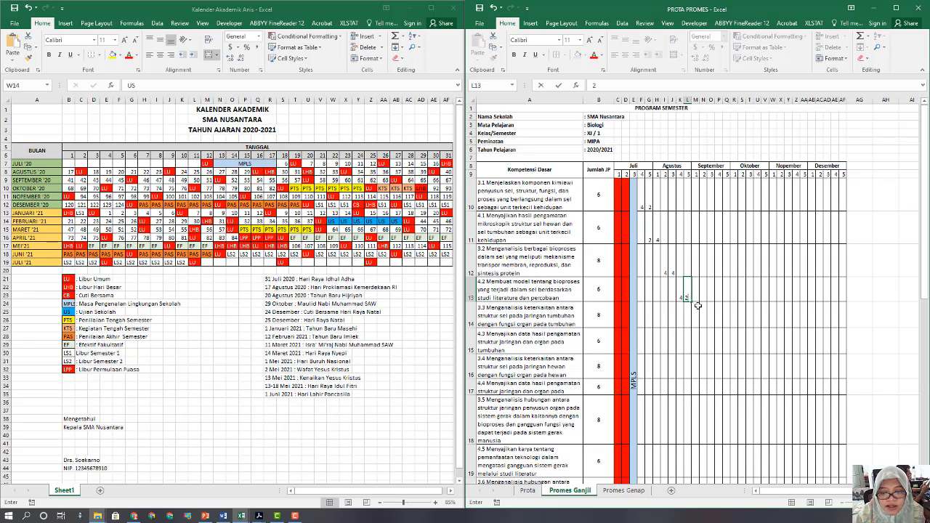
{"action": "left_click", "coordinate": [695, 306]}
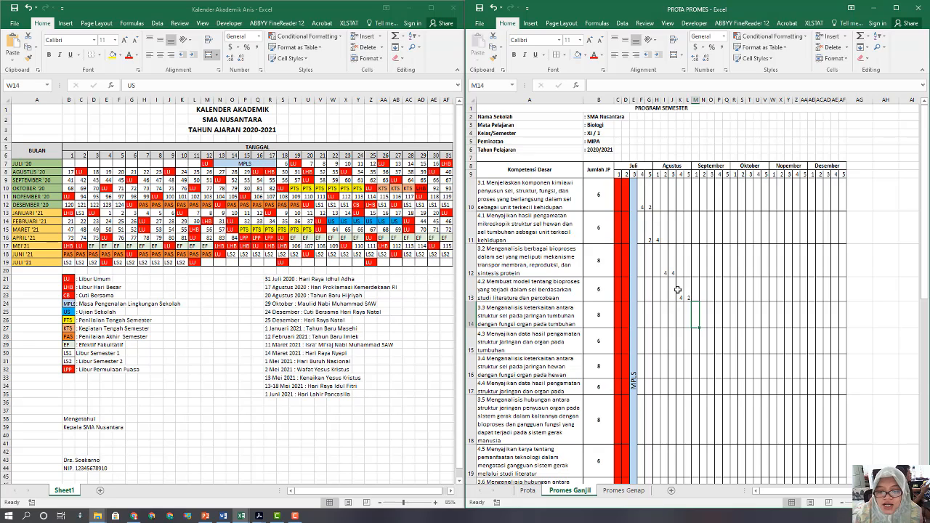
{"action": "left_click", "coordinate": [682, 291]}
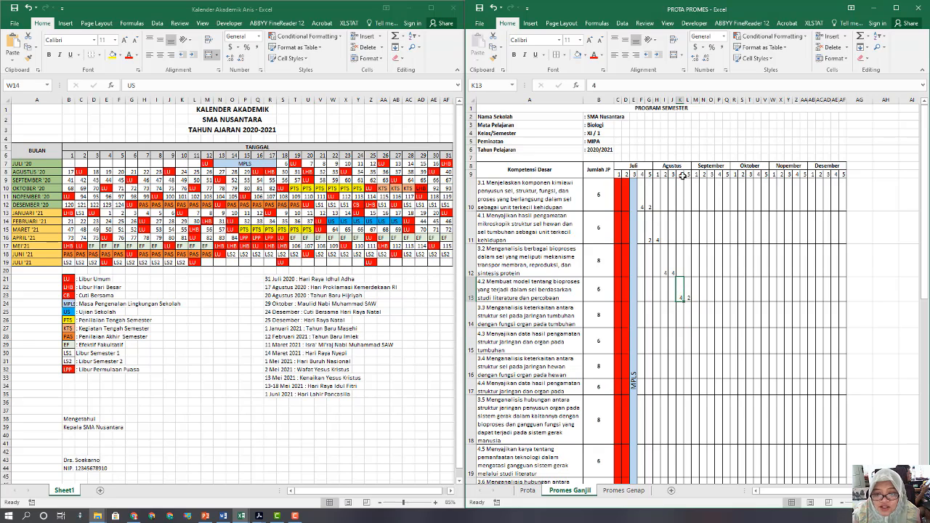
{"action": "left_click_drag", "start_coordinate": [681, 256], "coordinate": [678, 420]}
{"action": "left_click", "coordinate": [681, 297]}
{"action": "left_click", "coordinate": [682, 289]}
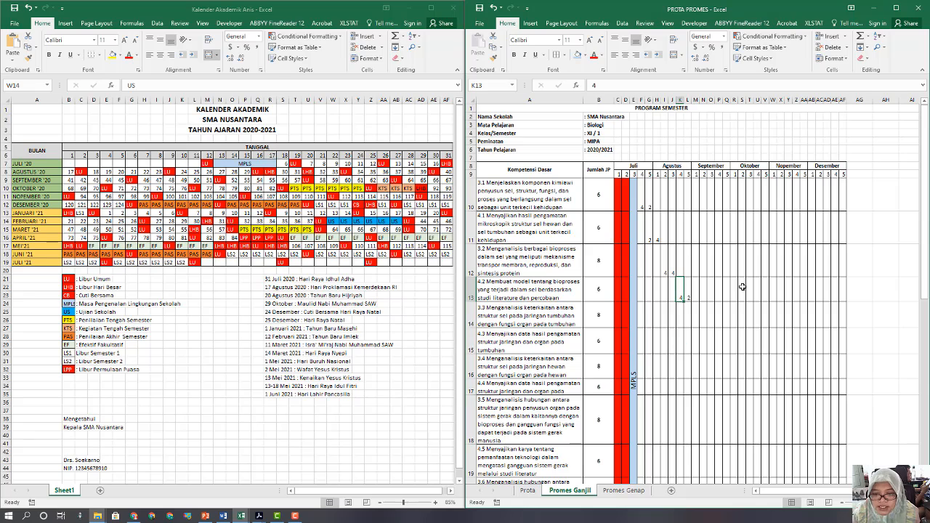
{"action": "scroll", "coordinate": [751, 282], "scroll_direction": "up", "scroll_amount": 3}
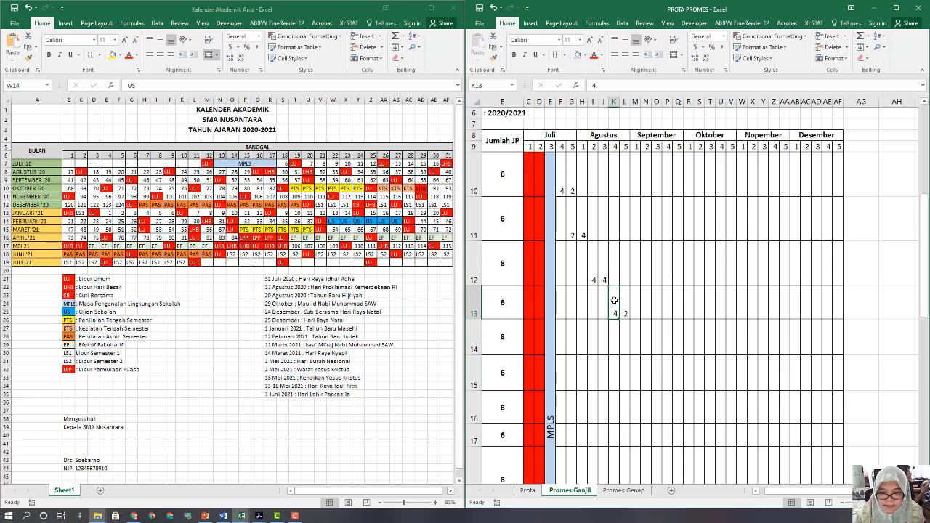
{"action": "double_click", "coordinate": [506, 303]}
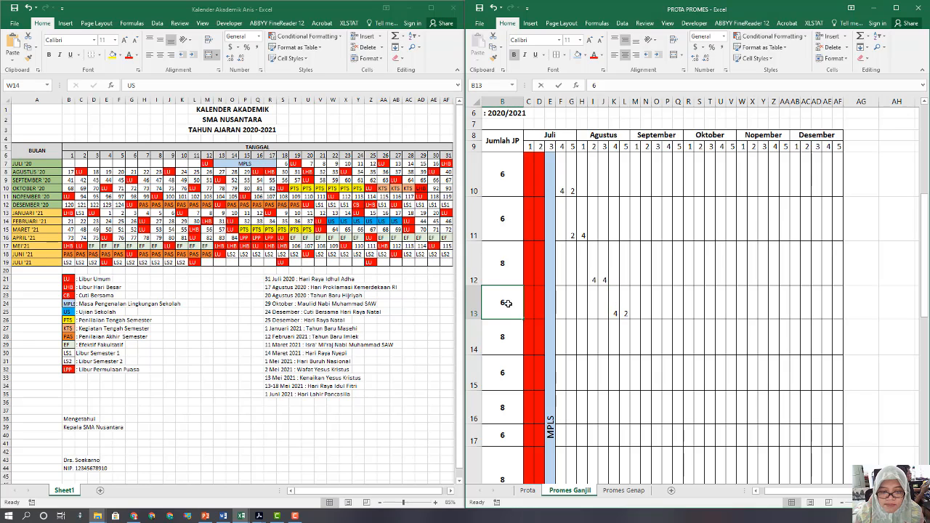
{"action": "left_click", "coordinate": [624, 312]}
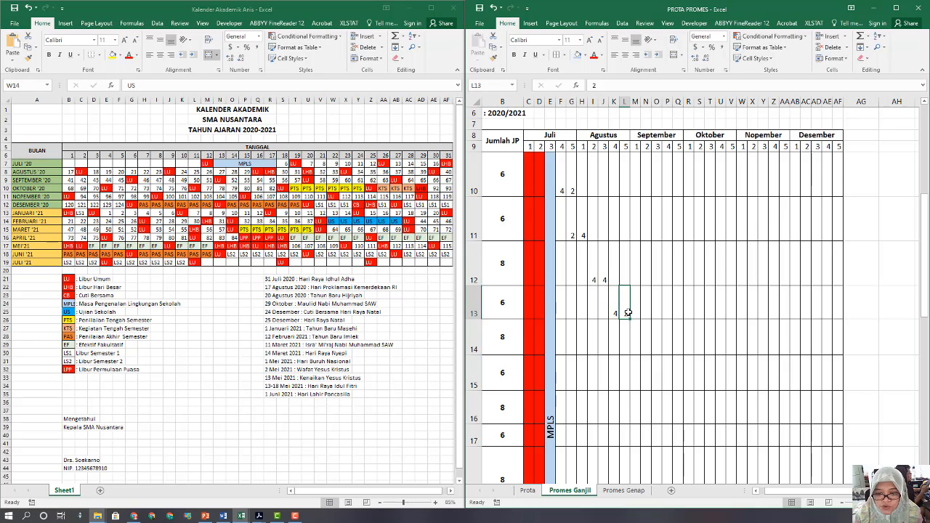
{"action": "type", "text": "2"}
{"action": "key", "text": "Return"}
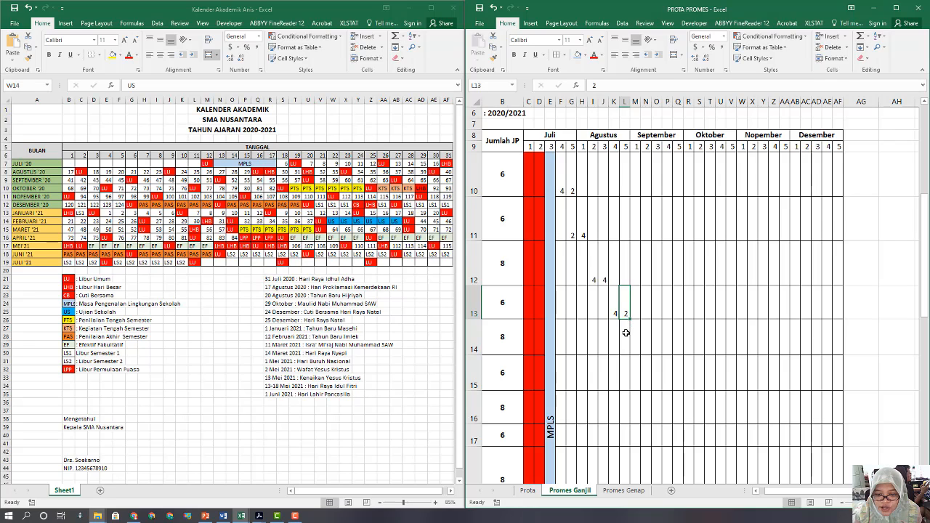
Allocate competency 3.3's lesson hours: 2 in August week 5 (L14), 4 in September week 1 (M14) and 2 in September week 2 (N14).
{"action": "left_click", "coordinate": [626, 333]}
{"action": "type", "text": "2"}
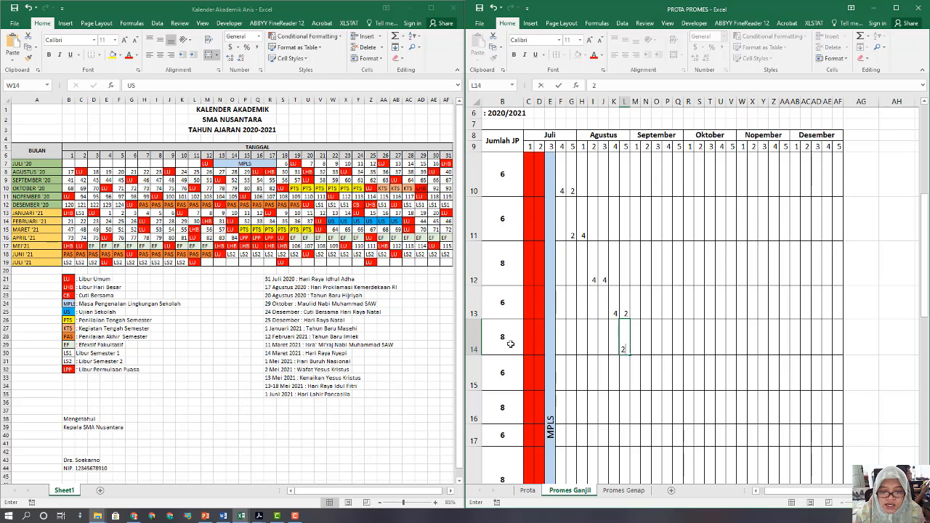
{"action": "left_click", "coordinate": [638, 340]}
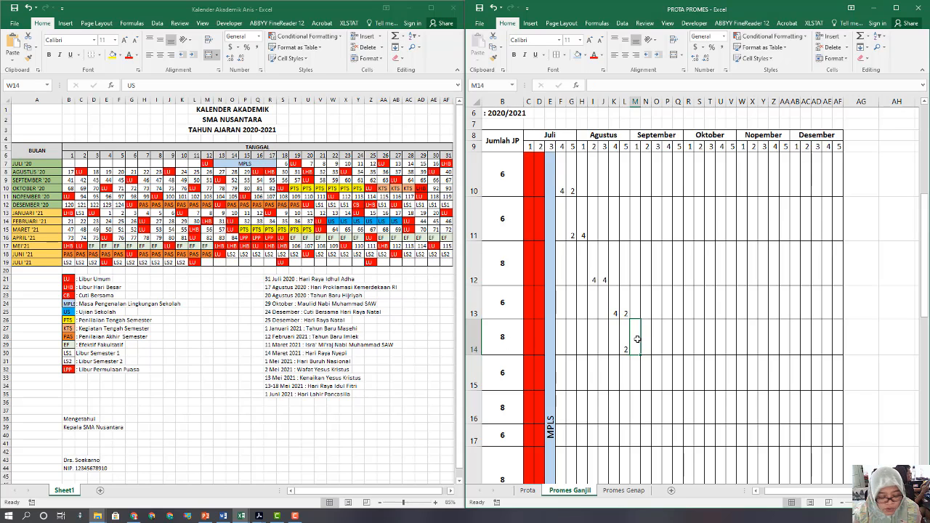
{"action": "type", "text": "4"}
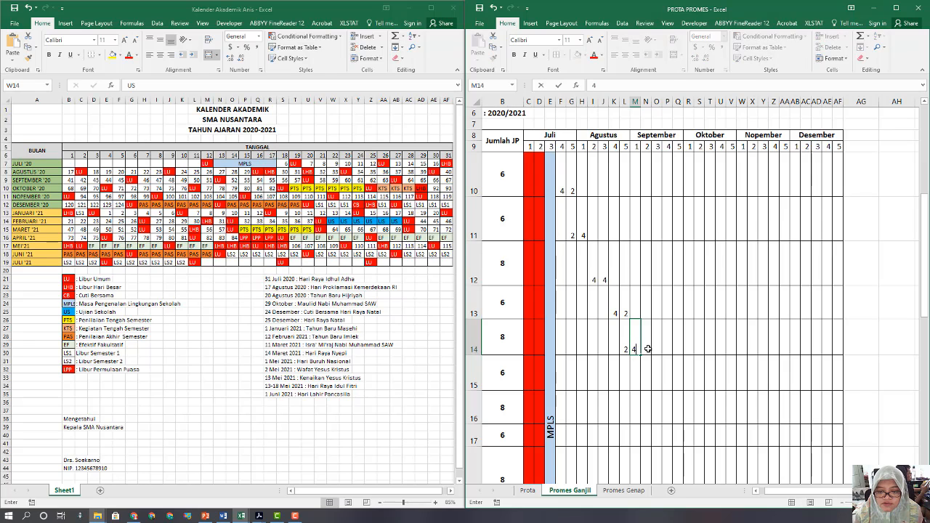
{"action": "left_click", "coordinate": [648, 349]}
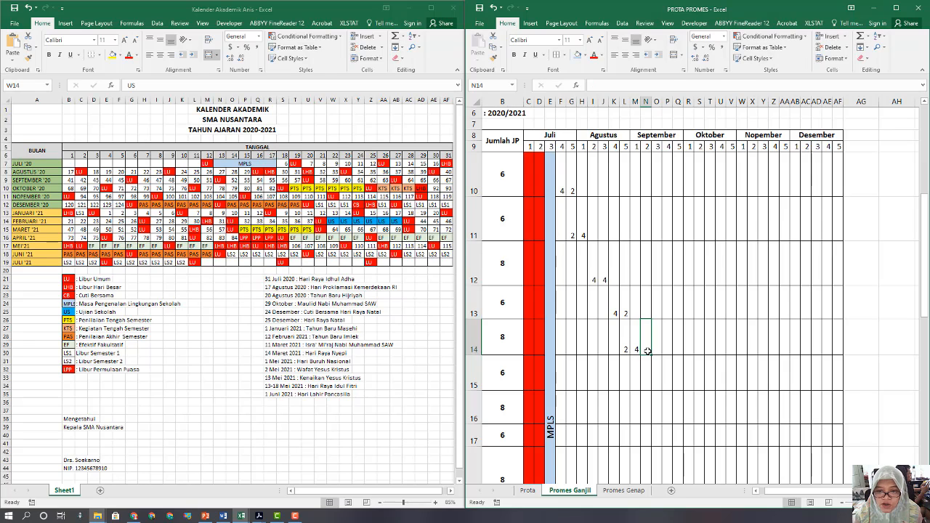
{"action": "type", "text": "2"}
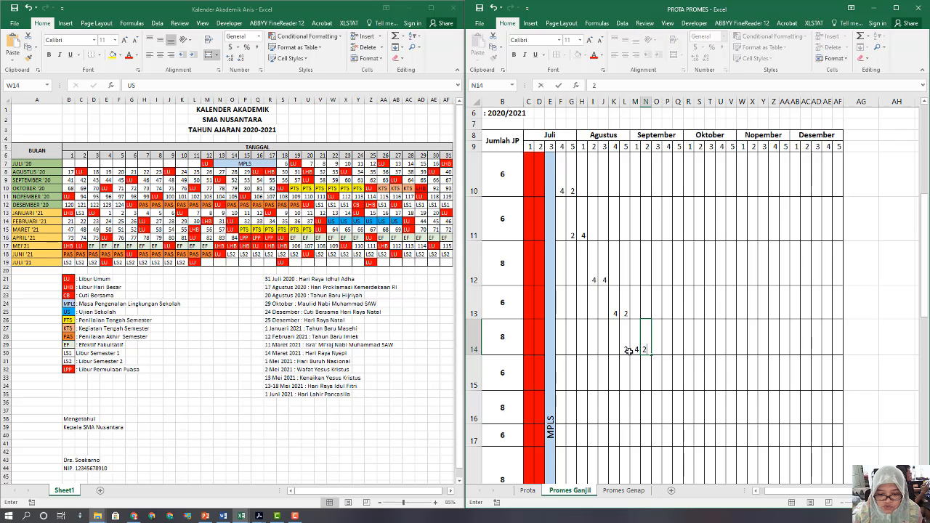
{"action": "left_click", "coordinate": [628, 357]}
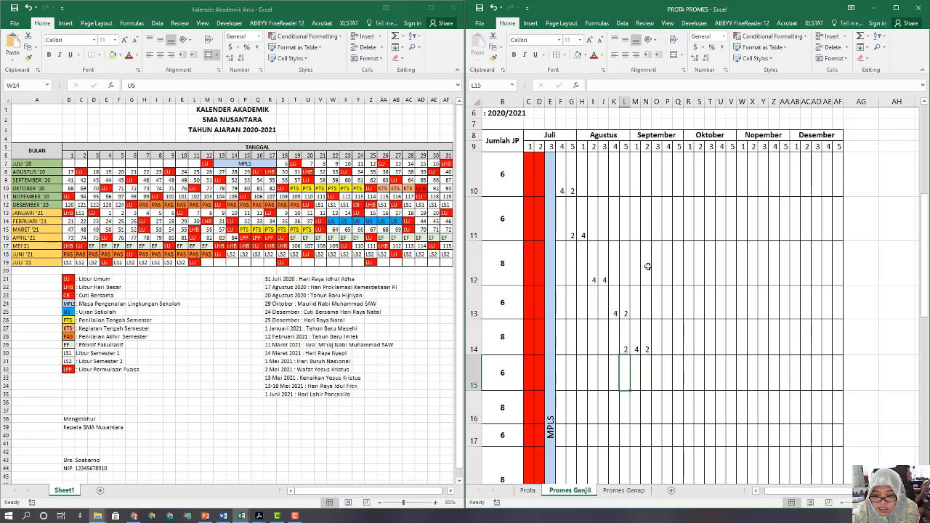
Allocate competency 4.3's lesson hours: 2 in September week 2 (N15) and 4 in September week 3 (O15).
{"action": "left_click", "coordinate": [646, 371]}
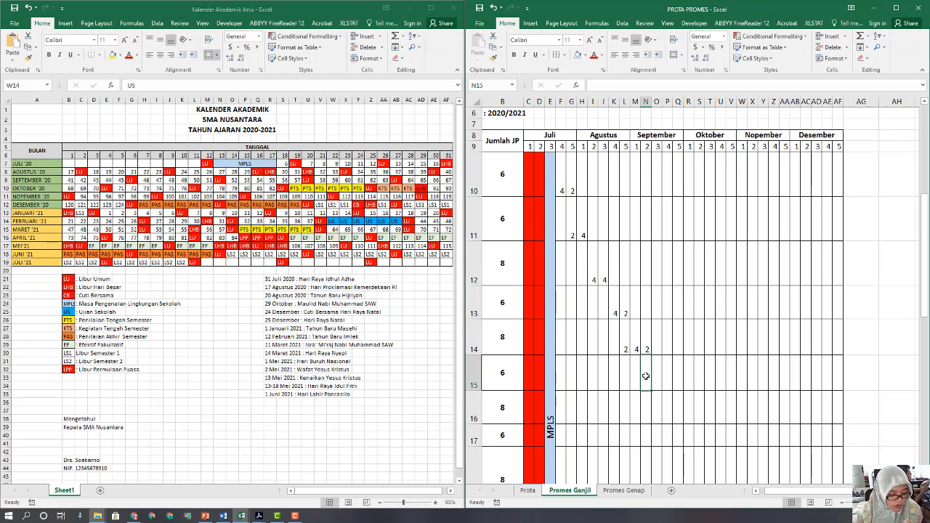
{"action": "type", "text": "2"}
{"action": "key", "text": "Tab"}
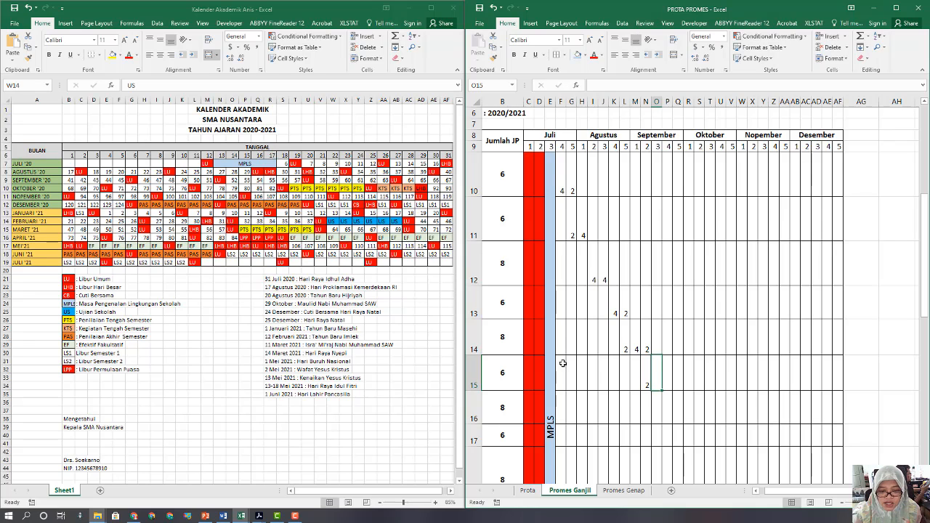
{"action": "left_click", "coordinate": [505, 374]}
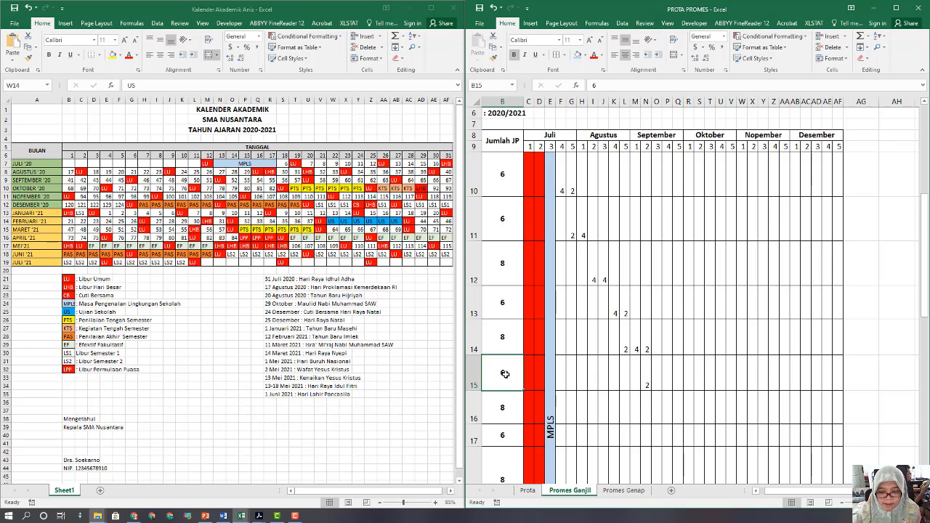
{"action": "left_click", "coordinate": [657, 375]}
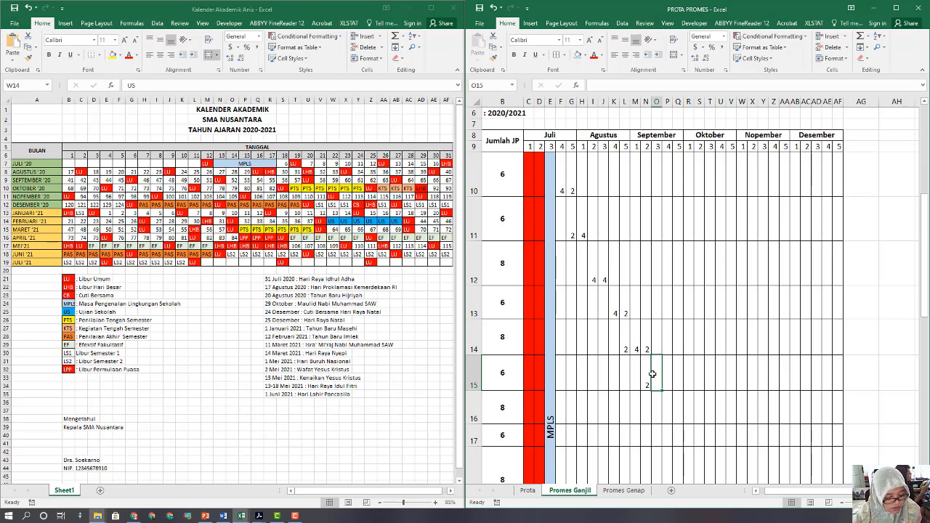
{"action": "type", "text": "4"}
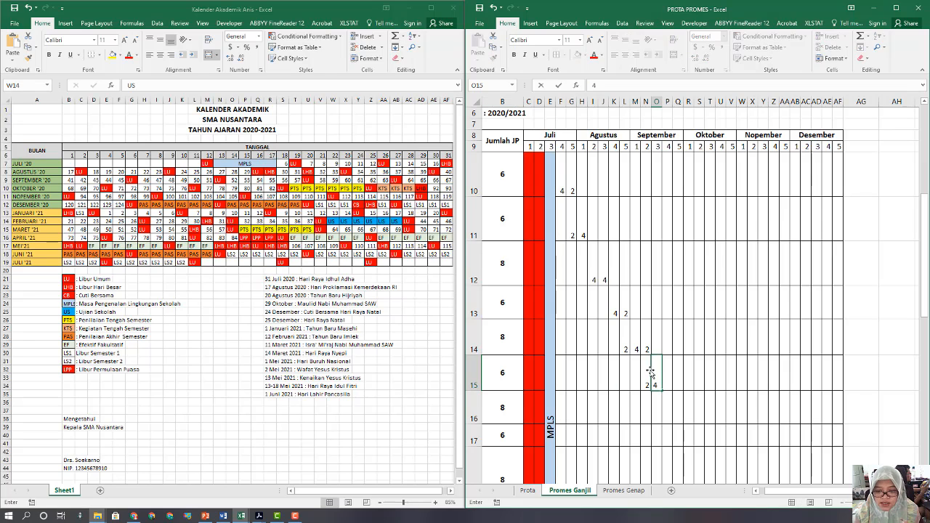
{"action": "left_click", "coordinate": [673, 374]}
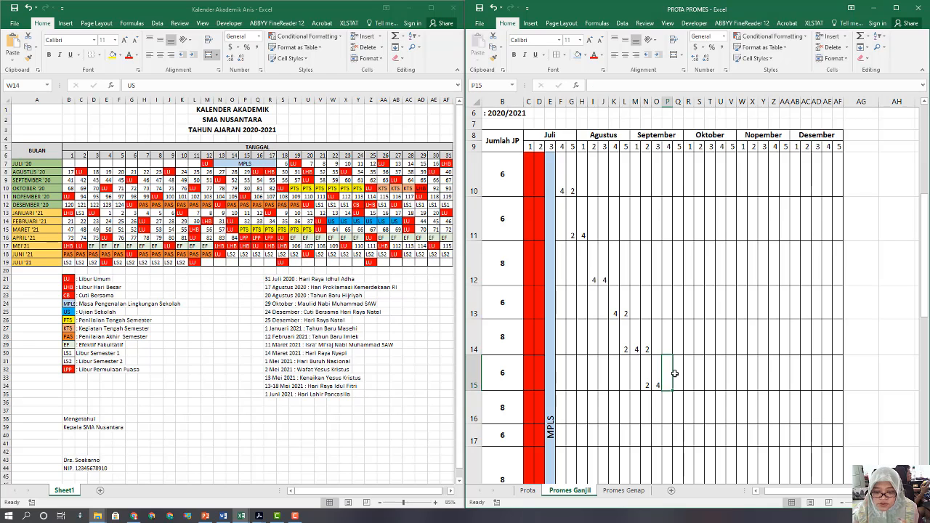
Allocate competency 3.4's lesson hours: 4 in September week 4 (P16) and 4 in September week 5 (Q16).
{"action": "left_click", "coordinate": [665, 412]}
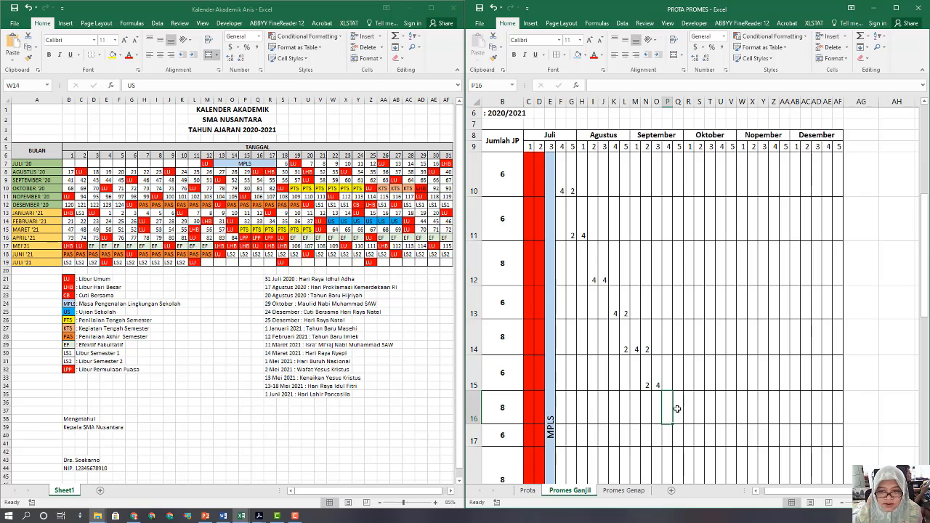
{"action": "scroll", "coordinate": [676, 410], "scroll_direction": "down", "scroll_amount": 1}
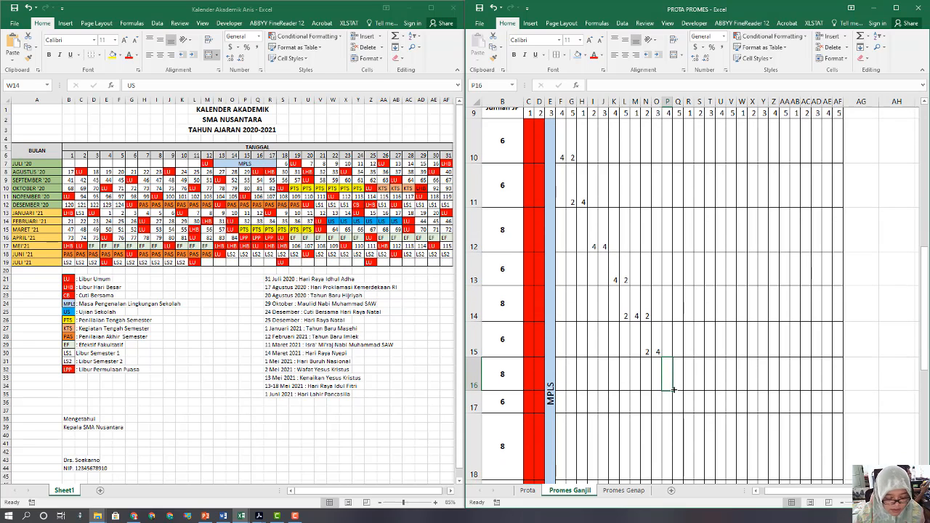
{"action": "type", "text": "4"}
{"action": "left_click", "coordinate": [682, 379]}
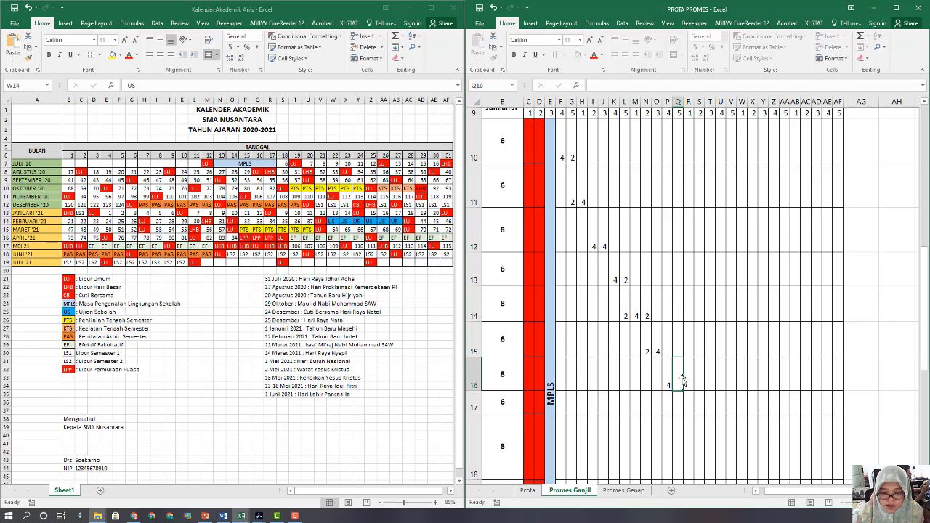
{"action": "type", "text": "4"}
{"action": "left_click", "coordinate": [696, 398]}
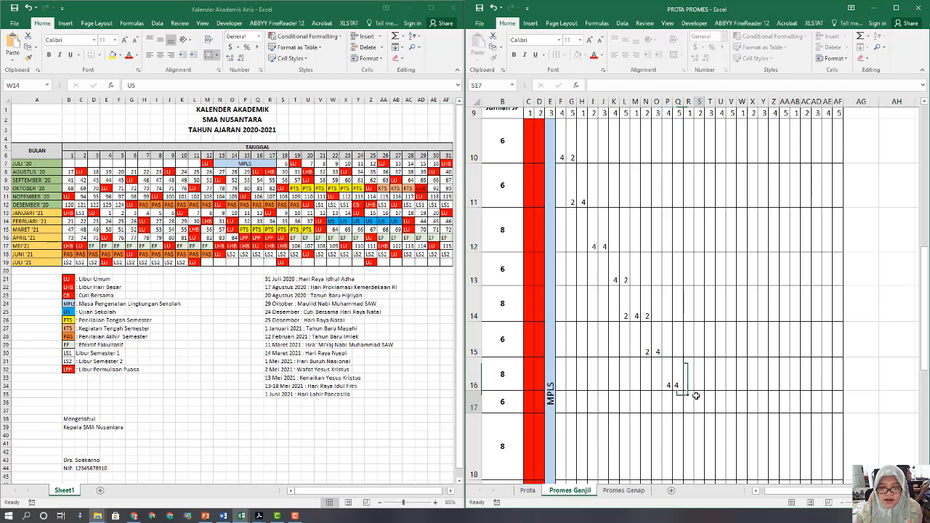
Examine the October PTS days in the academic calendar and the odd-semester effective-weeks table in the Word document RINCIAN MINGGU EFEKTIF.
{"action": "scroll", "coordinate": [742, 317], "scroll_direction": "down", "scroll_amount": 3}
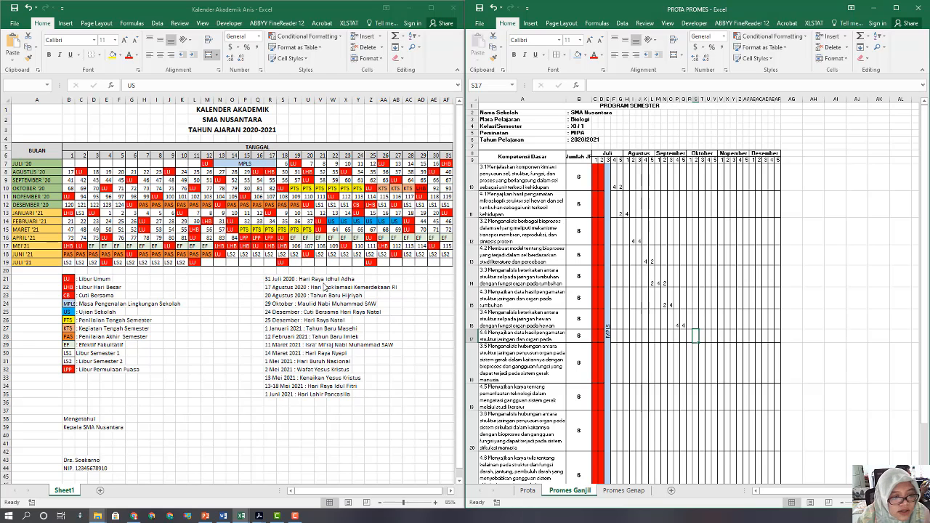
{"action": "left_click", "coordinate": [305, 191]}
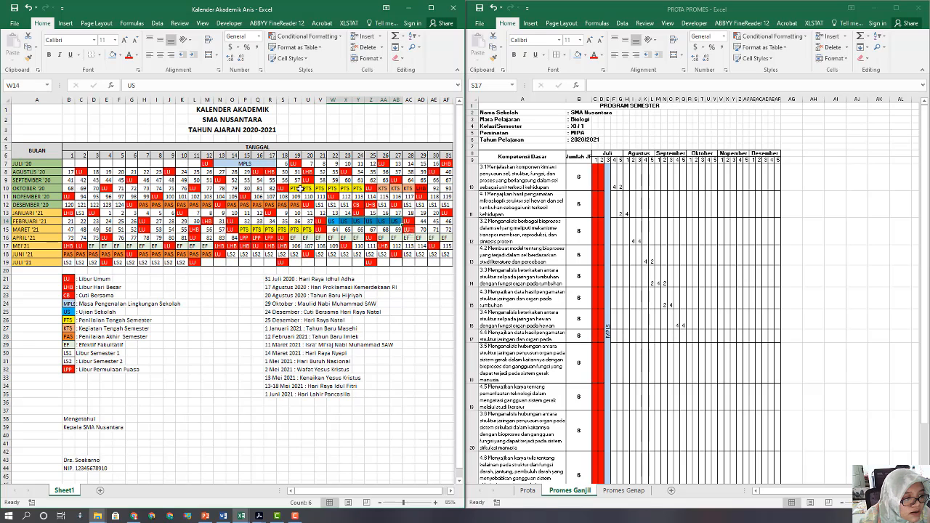
{"action": "left_click", "coordinate": [297, 188]}
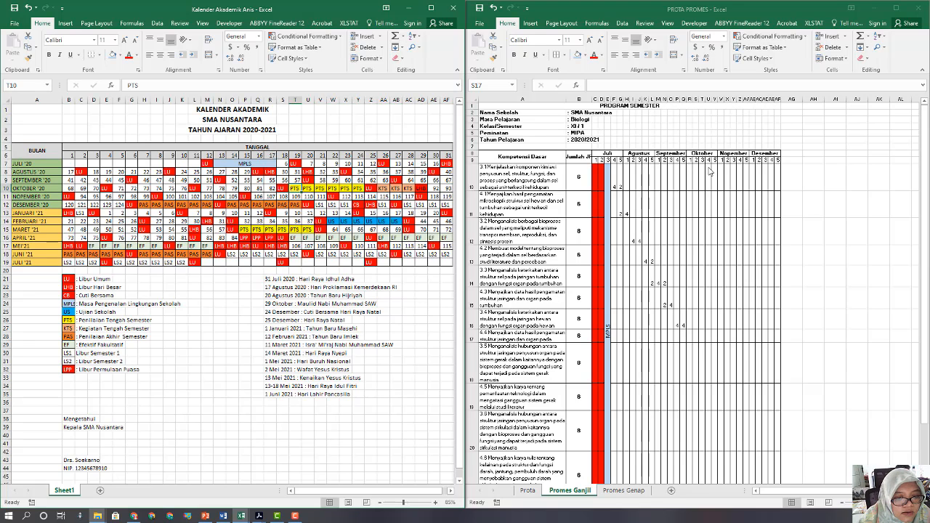
{"action": "mouse_move", "coordinate": [224, 516]}
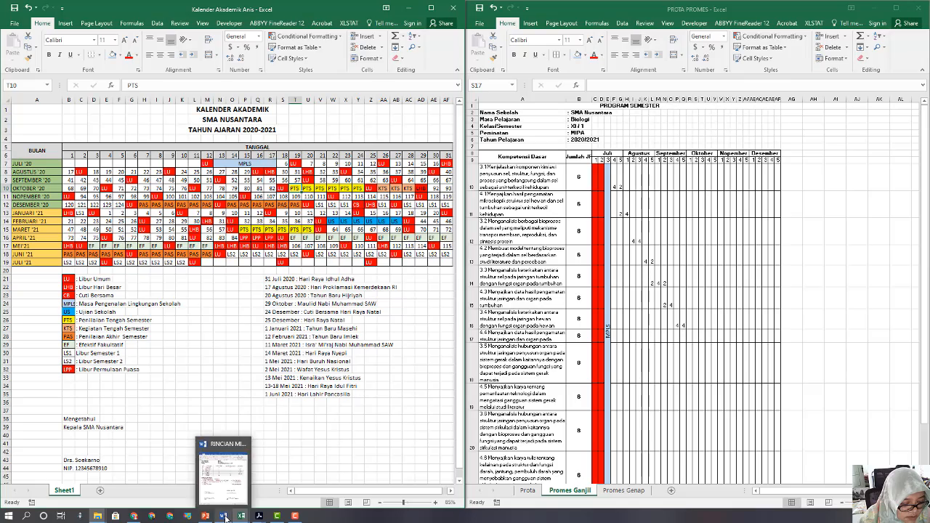
{"action": "mouse_move", "coordinate": [294, 449]}
{"action": "scroll", "coordinate": [649, 240], "scroll_direction": "up", "scroll_amount": 15}
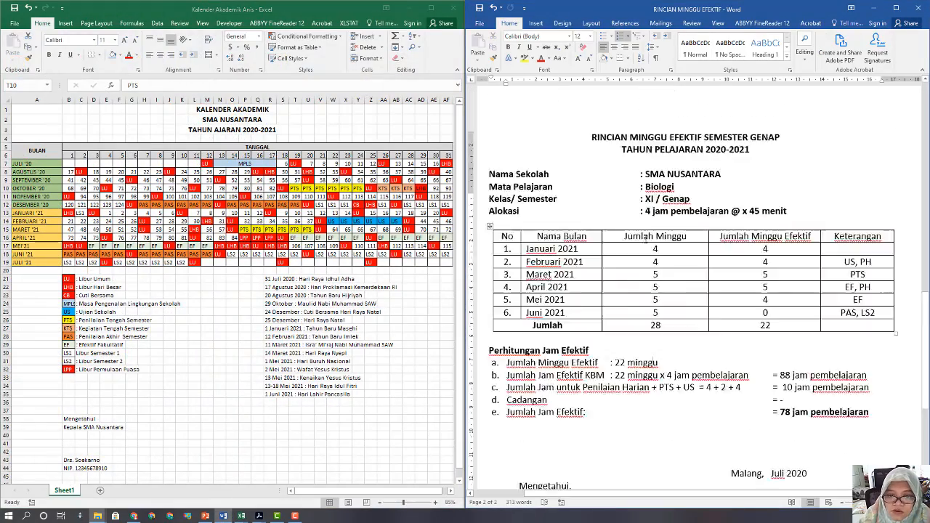
{"action": "scroll", "coordinate": [649, 240], "scroll_direction": "up", "scroll_amount": 3}
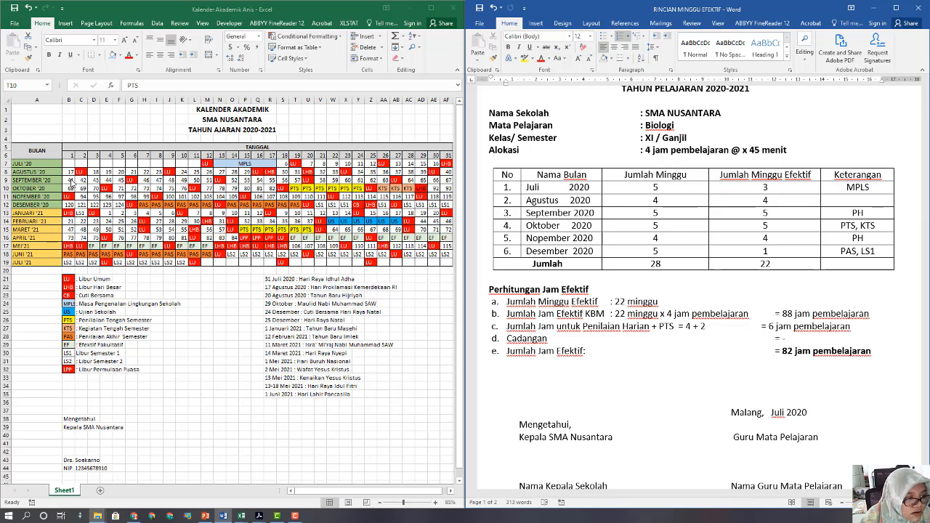
{"action": "left_click_drag", "start_coordinate": [119, 189], "coordinate": [259, 190]}
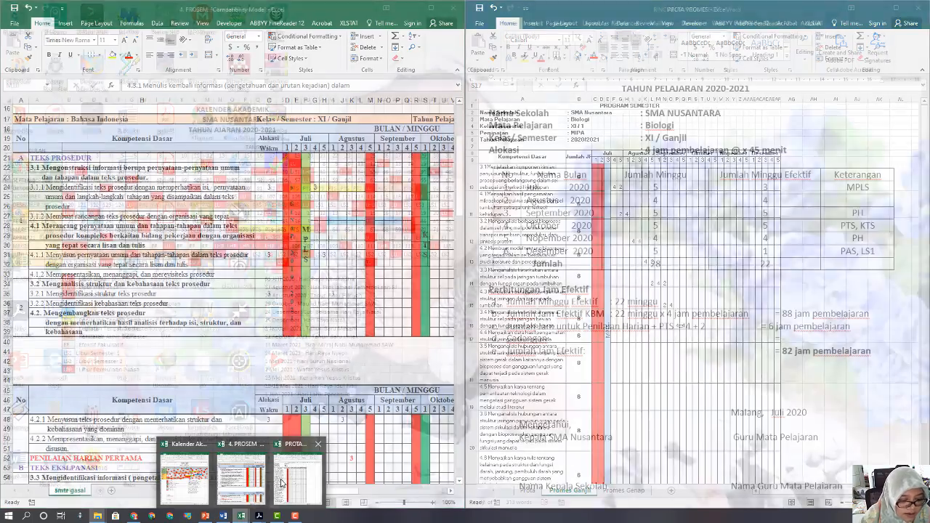
Return to the PROTA PROMES workbook and fill the October week 4 column yellow from U10 down to the last competency row.
{"action": "left_click", "coordinate": [282, 483]}
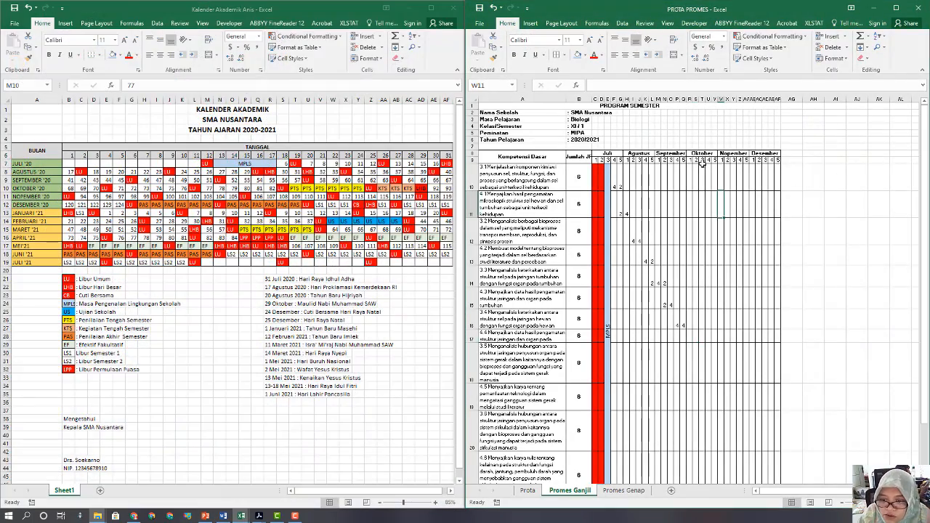
{"action": "left_click_drag", "start_coordinate": [709, 167], "coordinate": [709, 469]}
{"action": "left_click", "coordinate": [585, 55]}
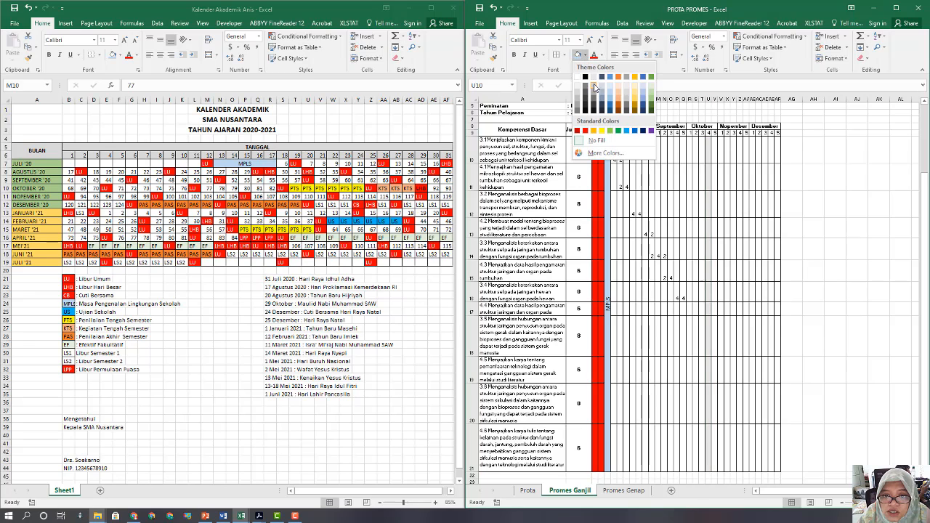
{"action": "left_click", "coordinate": [602, 131]}
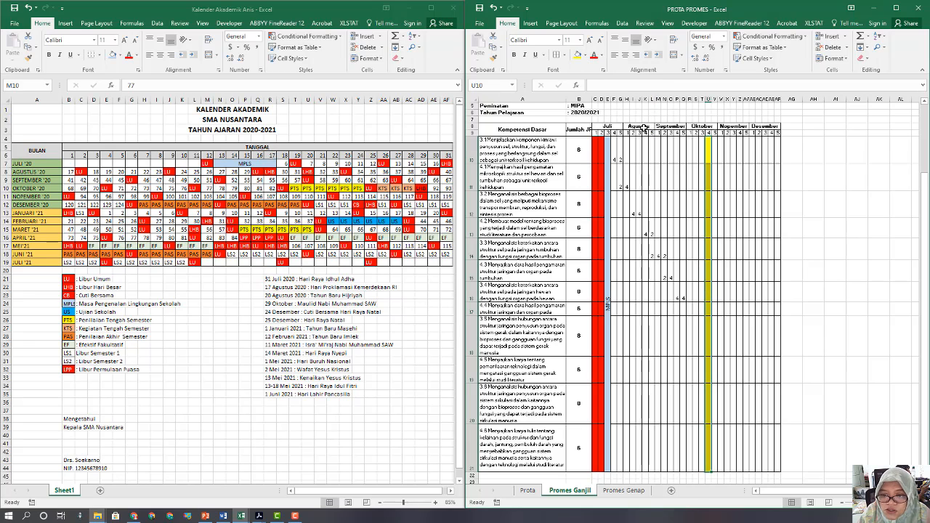
Merge the yellow October week 4 column from U10 down and label it PTS in bold, rotated upward and middle-aligned.
{"action": "left_click", "coordinate": [673, 57]}
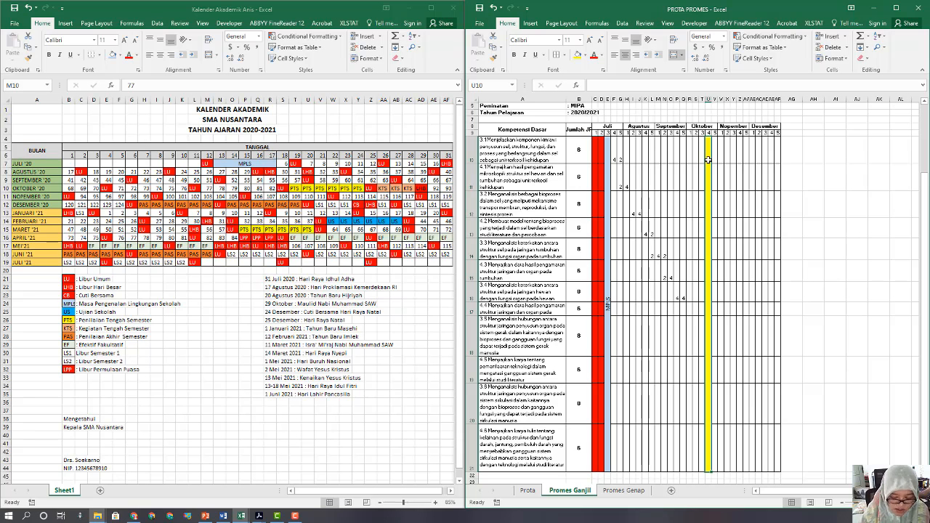
{"action": "type", "text": "PTS"}
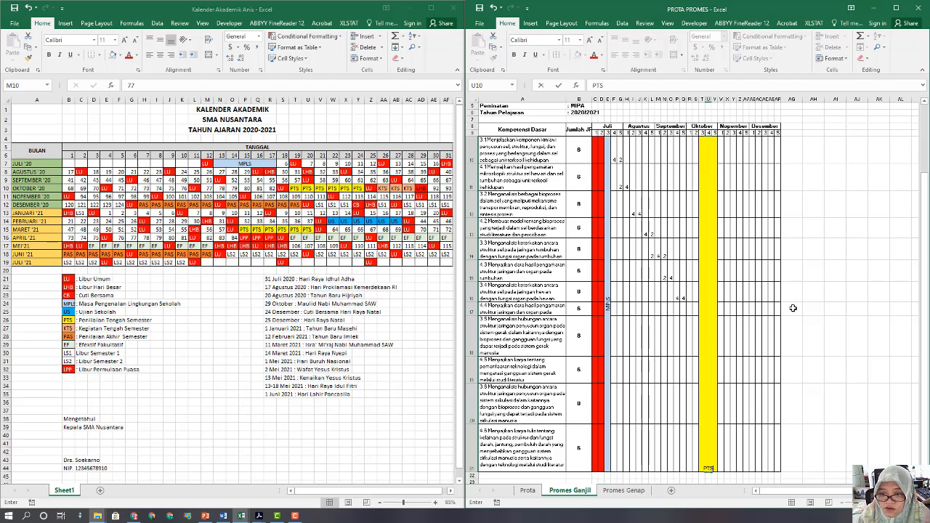
{"action": "left_click", "coordinate": [793, 309]}
{"action": "left_click", "coordinate": [708, 458]}
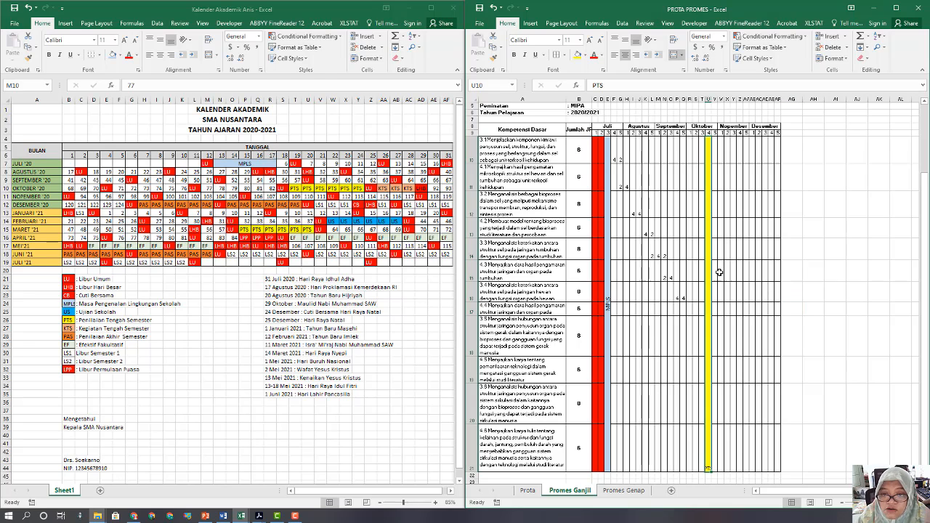
{"action": "left_click", "coordinate": [651, 39]}
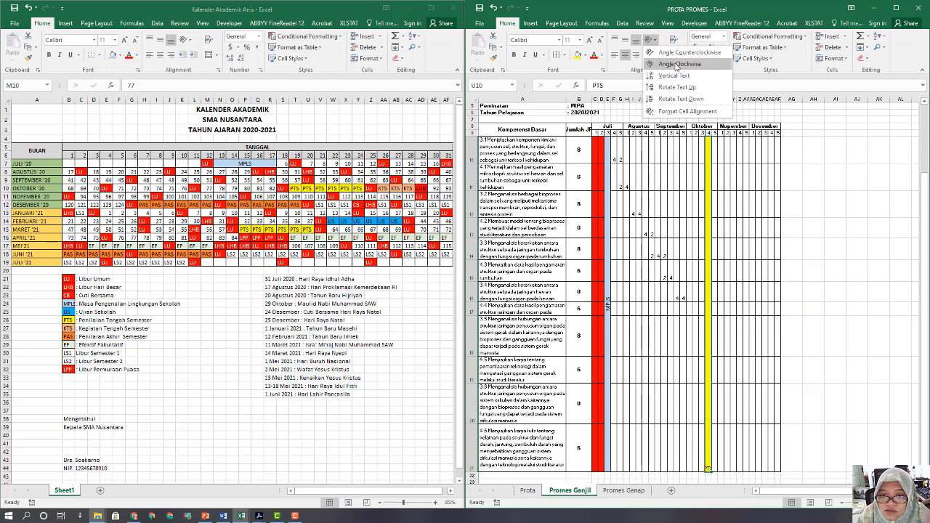
{"action": "left_click", "coordinate": [674, 88]}
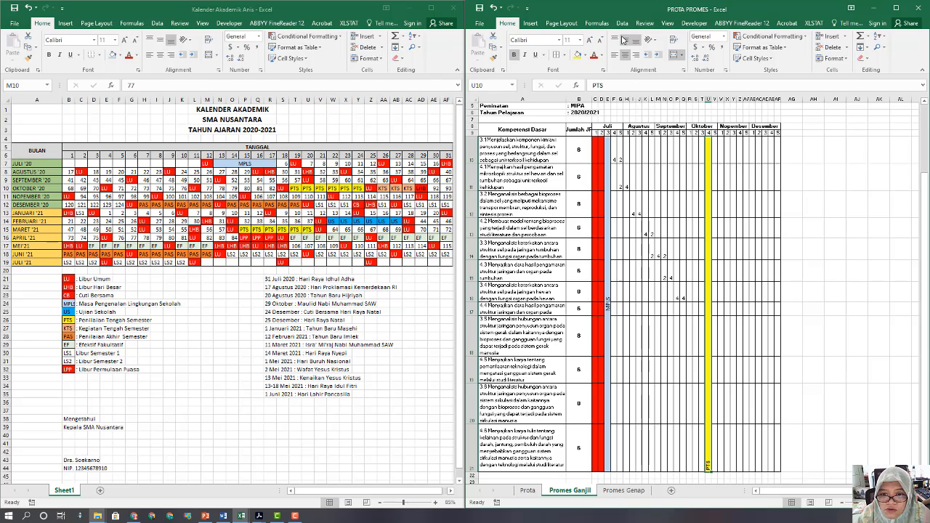
{"action": "left_click", "coordinate": [626, 39]}
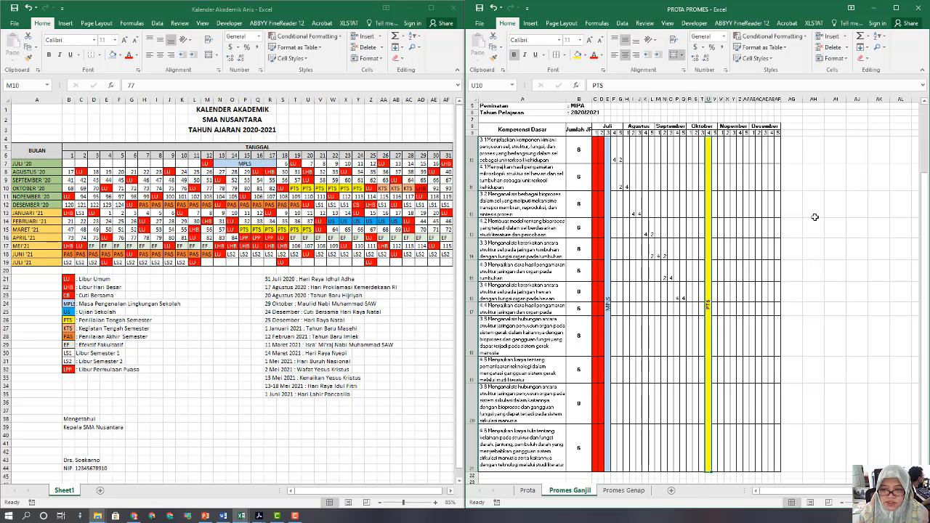
Fill the December week 2 and 3 columns orange from AC10 down to the last competency row.
{"action": "left_click", "coordinate": [771, 248]}
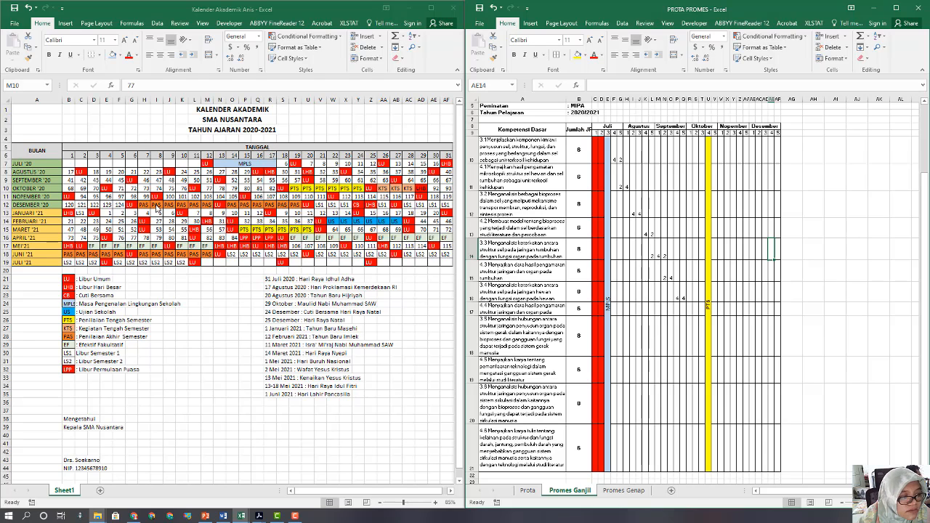
{"action": "left_click", "coordinate": [771, 146]}
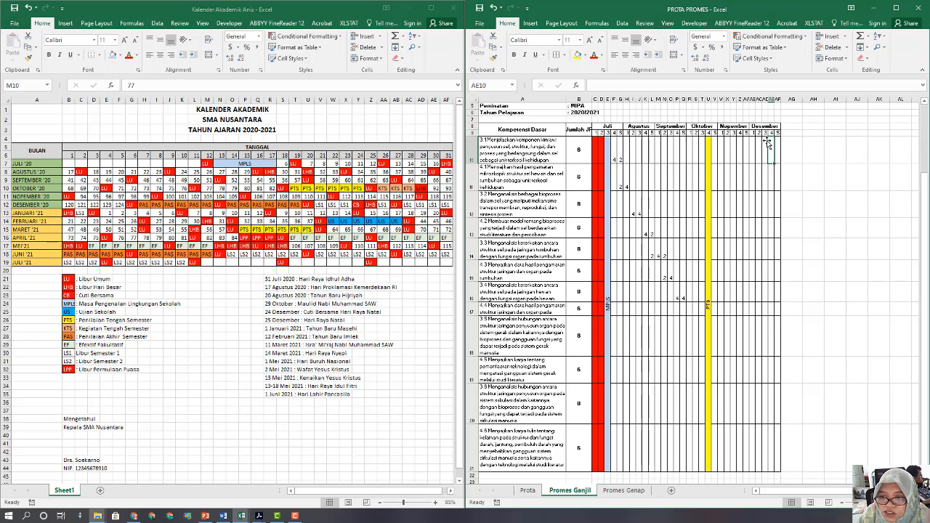
{"action": "left_click_drag", "start_coordinate": [759, 142], "coordinate": [763, 452]}
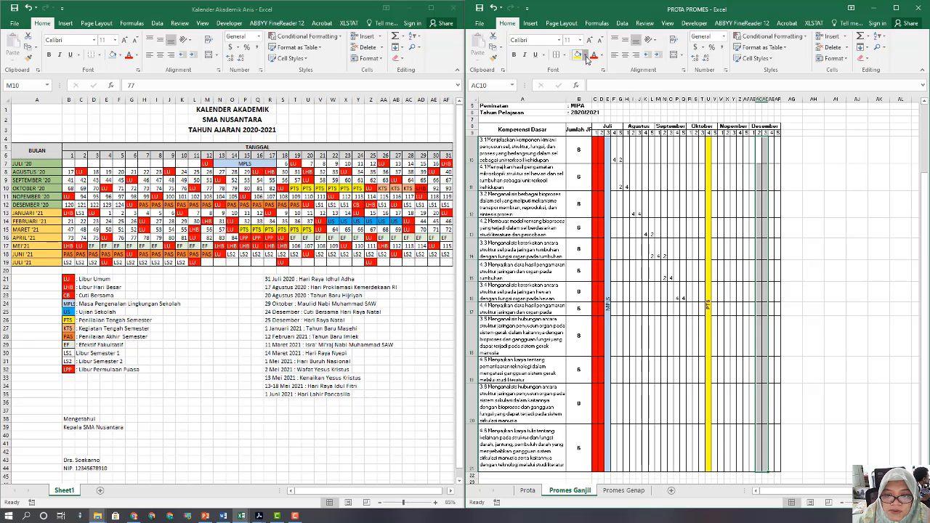
{"action": "left_click", "coordinate": [586, 56]}
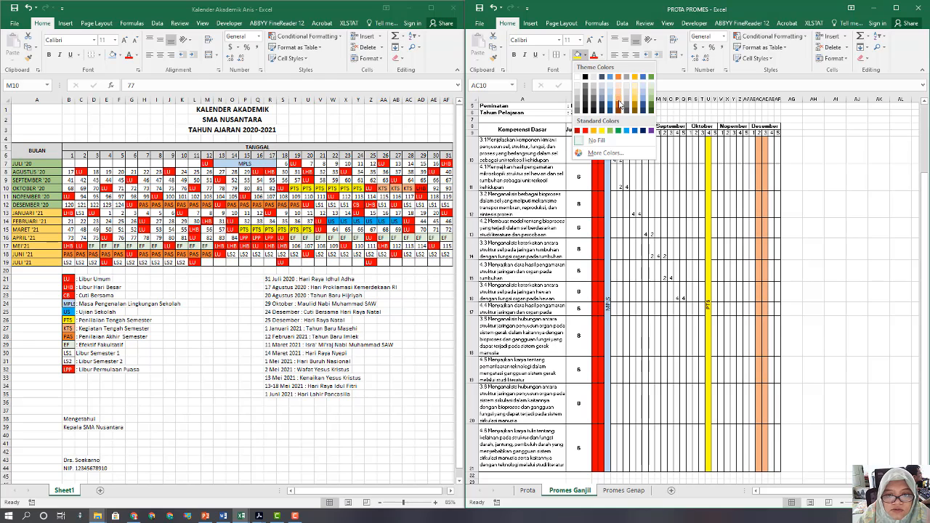
{"action": "left_click", "coordinate": [617, 77]}
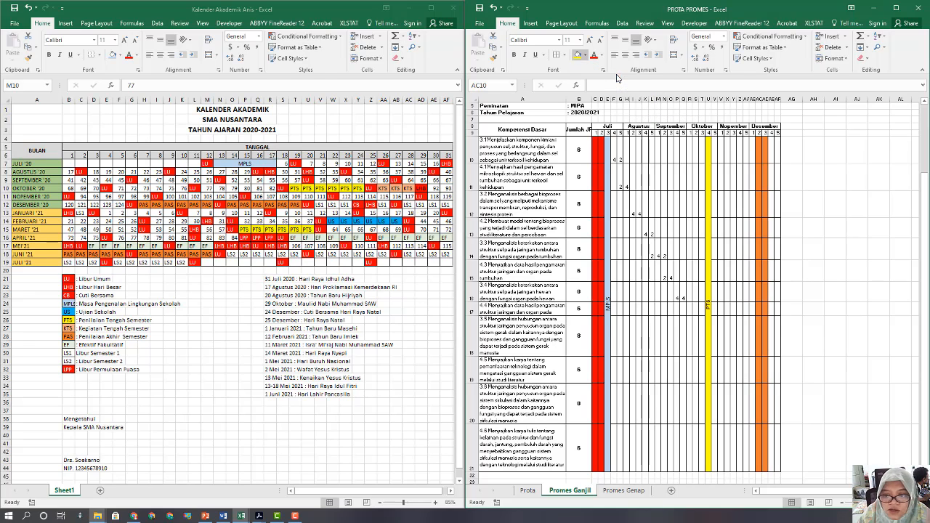
Merge the orange December block into one cell and label it PAS in bold, rotated upward and middle-aligned.
{"action": "left_click", "coordinate": [674, 56]}
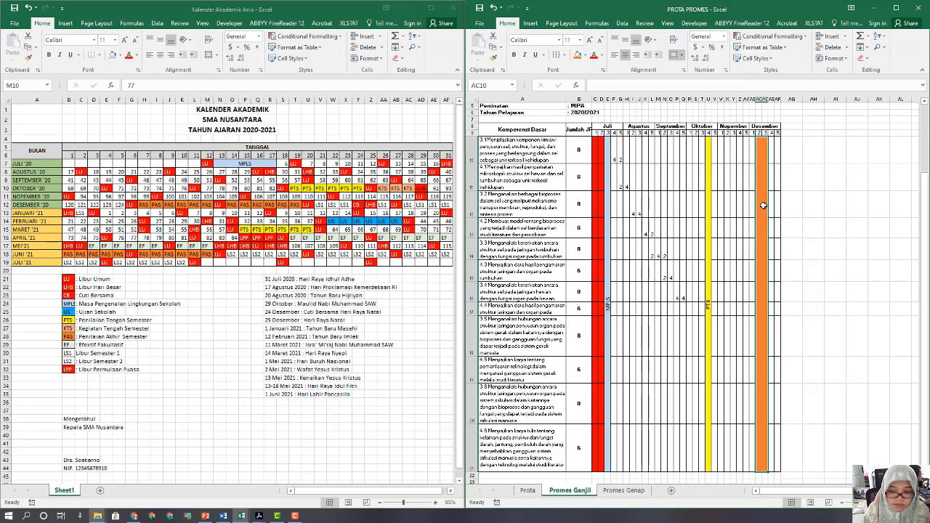
{"action": "type", "text": "PAS"}
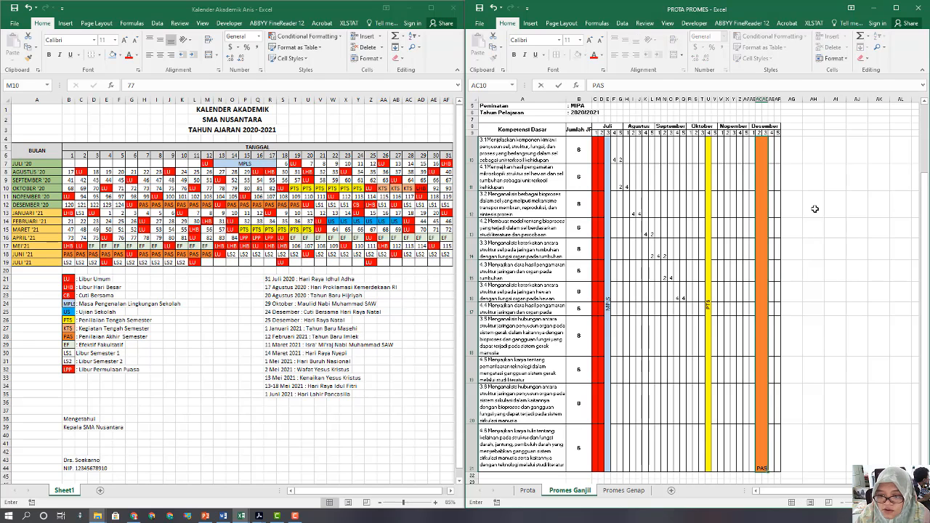
{"action": "left_click", "coordinate": [815, 209]}
{"action": "left_click", "coordinate": [766, 202]}
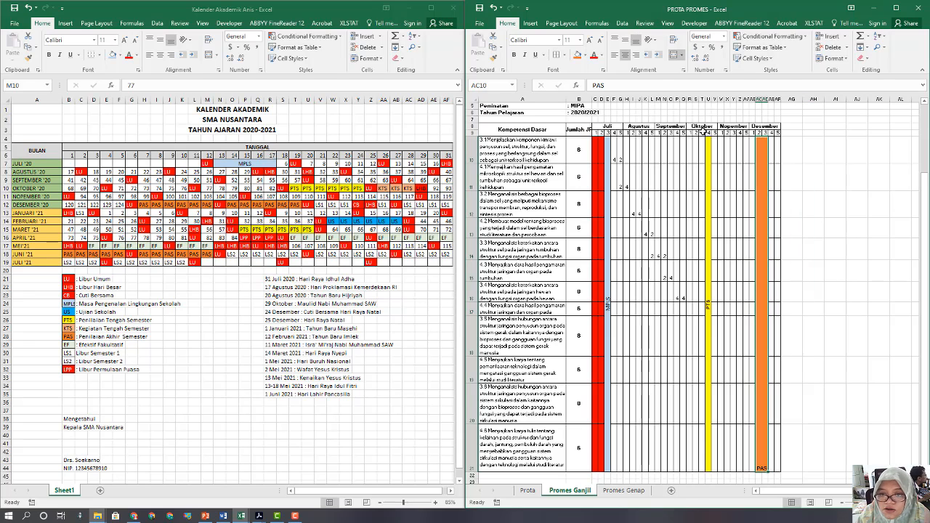
{"action": "left_click", "coordinate": [514, 54]}
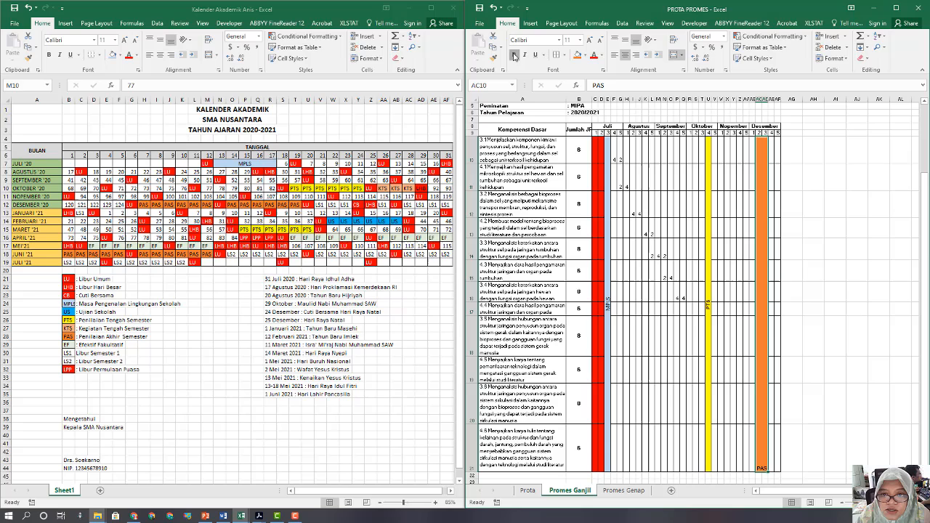
{"action": "left_click", "coordinate": [650, 42]}
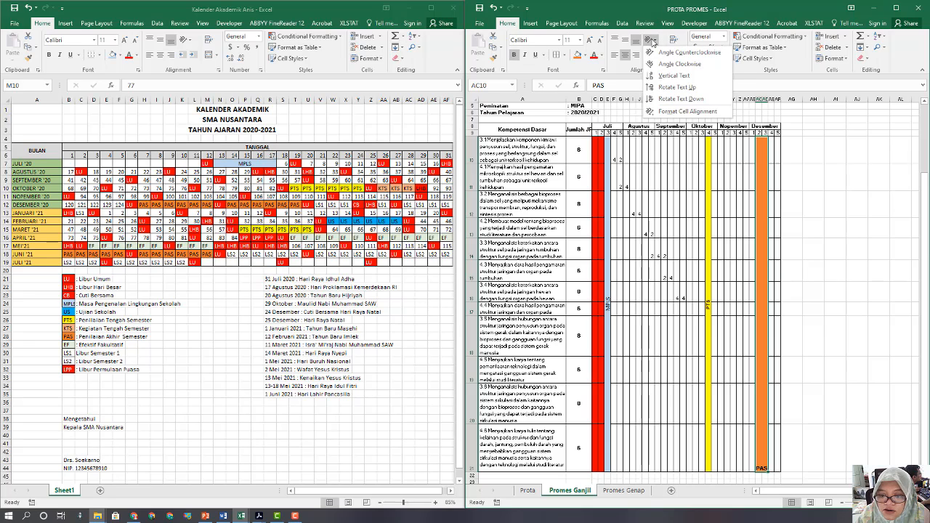
{"action": "left_click", "coordinate": [678, 88]}
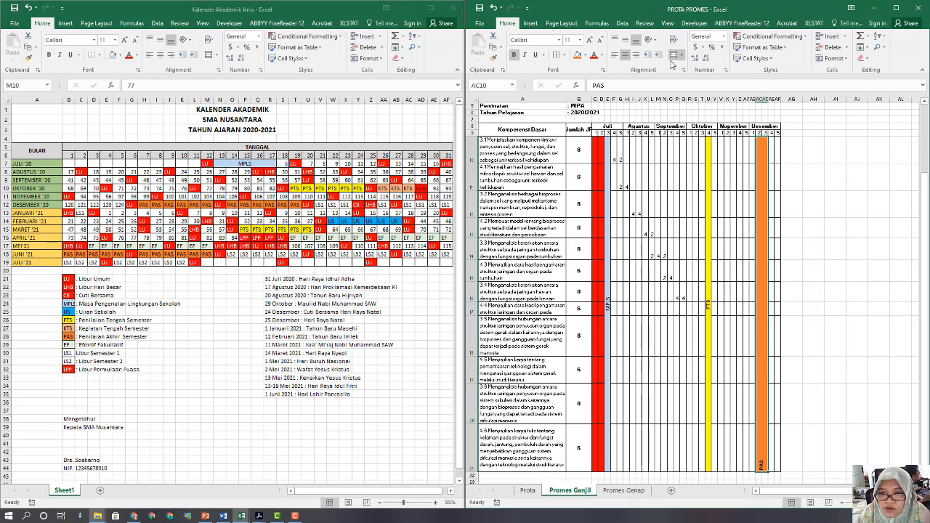
{"action": "left_click", "coordinate": [625, 40]}
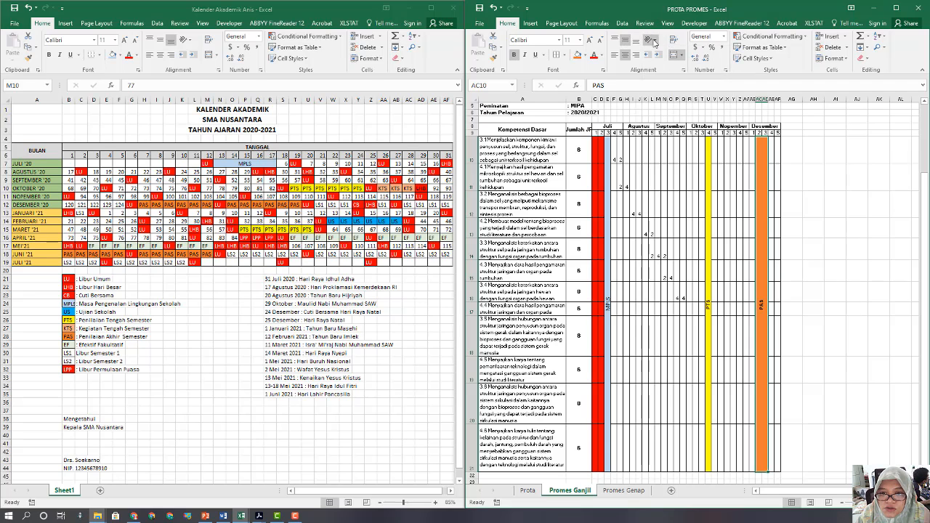
Change the PAS, PTS and MPLS labels to stacked vertical text.
{"action": "left_click", "coordinate": [652, 39]}
{"action": "left_click", "coordinate": [673, 75]}
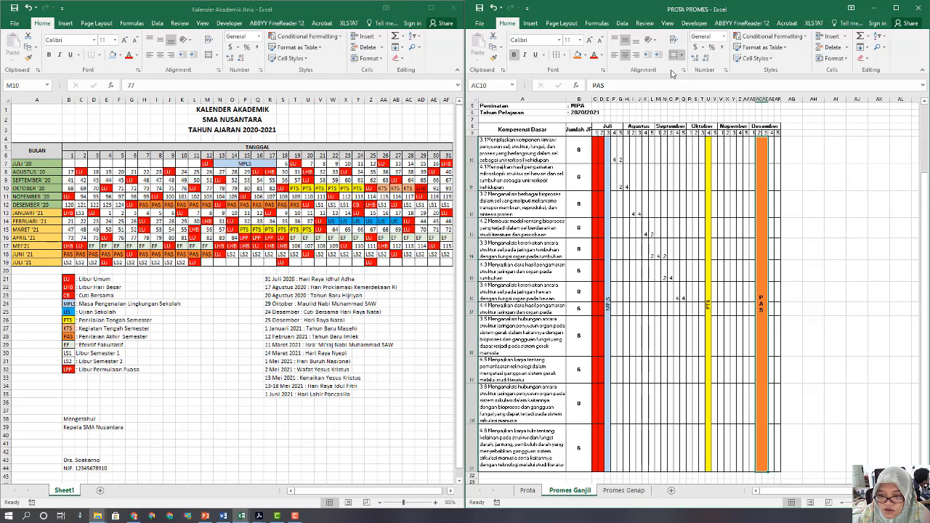
{"action": "left_click", "coordinate": [708, 188]}
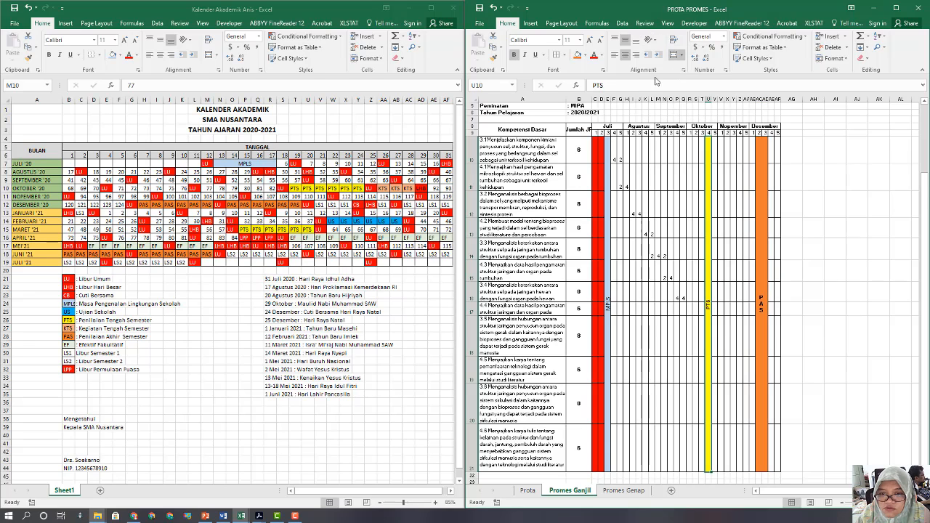
{"action": "left_click", "coordinate": [652, 40]}
{"action": "left_click", "coordinate": [665, 72]}
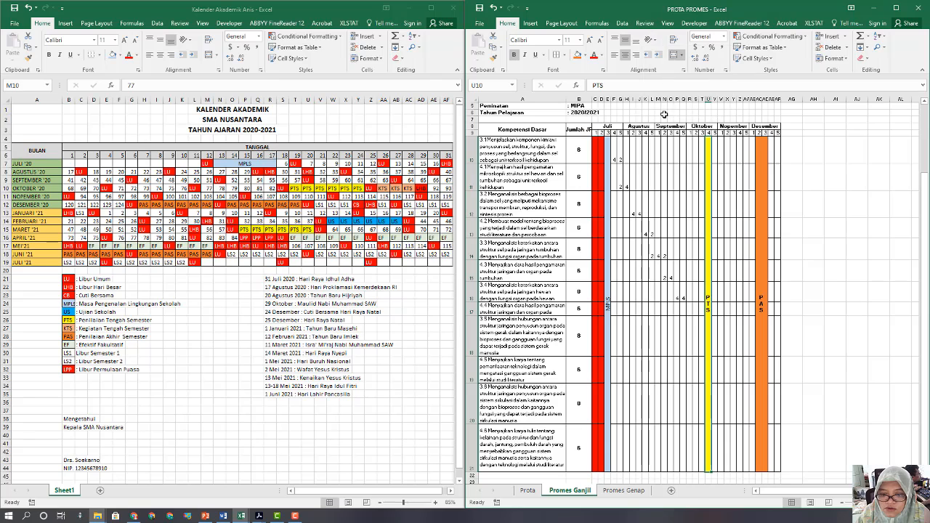
{"action": "left_click", "coordinate": [609, 219]}
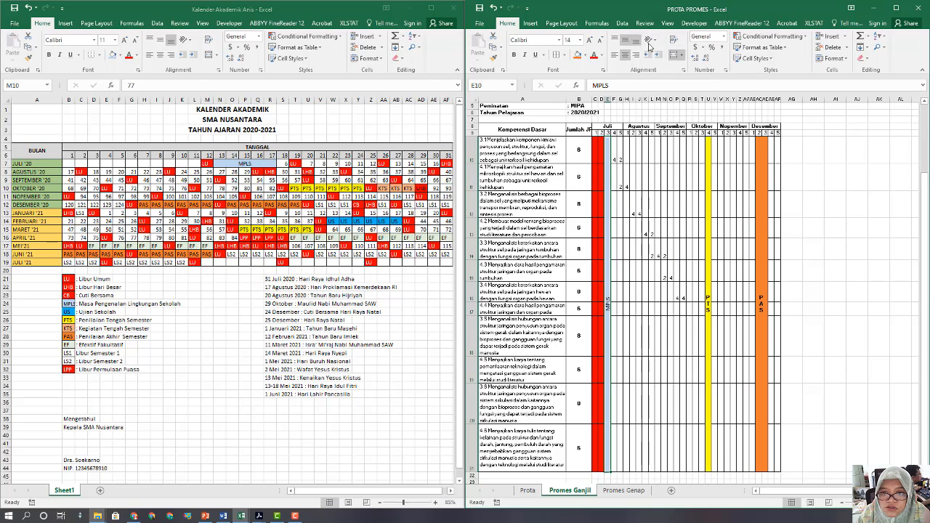
{"action": "left_click", "coordinate": [654, 41]}
{"action": "left_click", "coordinate": [663, 76]}
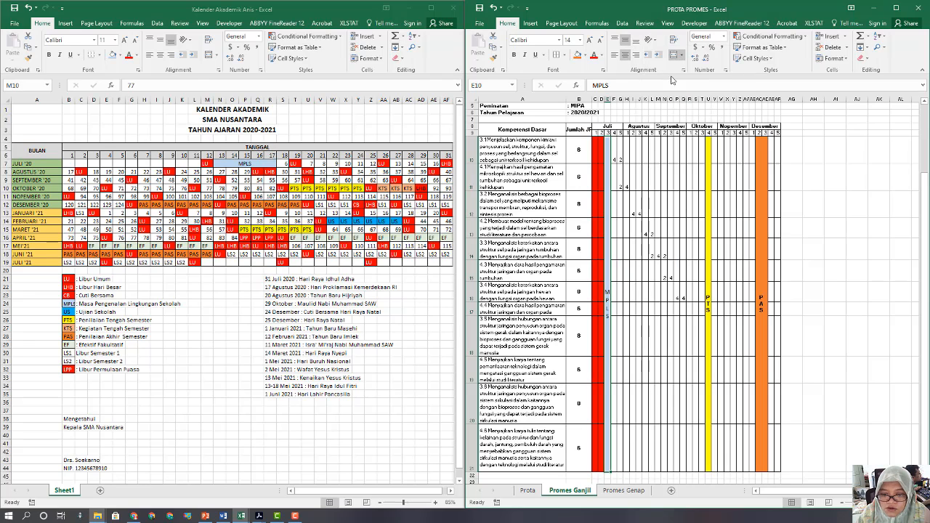
Merge the December week 4 and 5 columns from AE10 down to the last competency row and enter LS 1.
{"action": "left_click", "coordinate": [817, 299]}
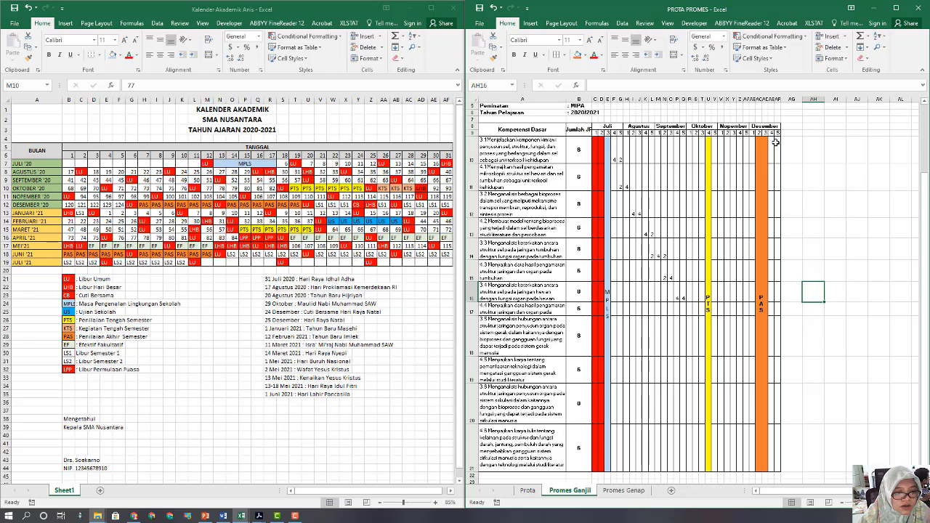
{"action": "left_click_drag", "start_coordinate": [776, 142], "coordinate": [776, 274]}
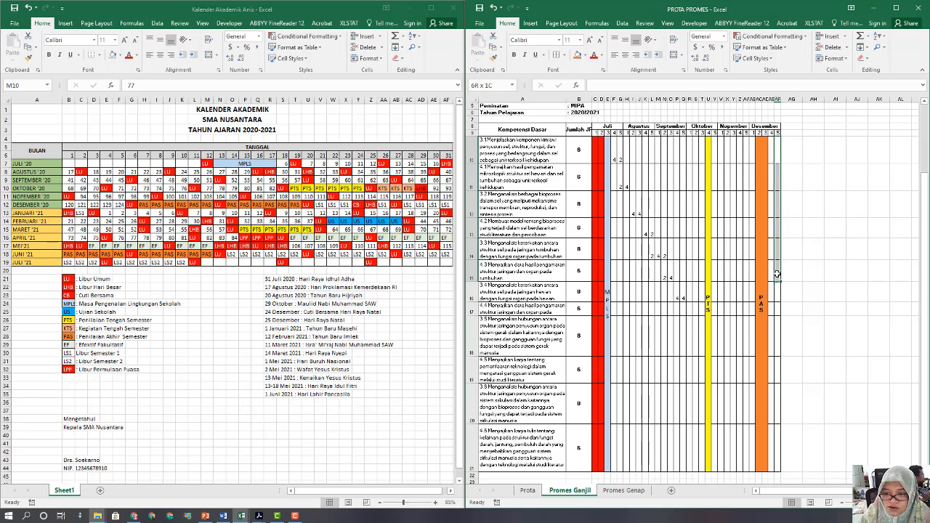
{"action": "left_click_drag", "start_coordinate": [770, 144], "coordinate": [773, 425]}
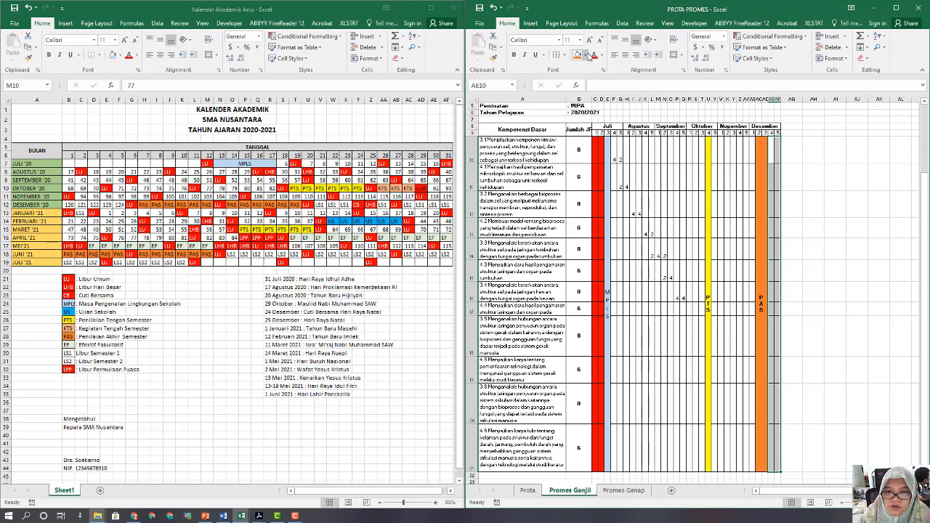
{"action": "left_click", "coordinate": [586, 55]}
{"action": "left_click", "coordinate": [675, 56]}
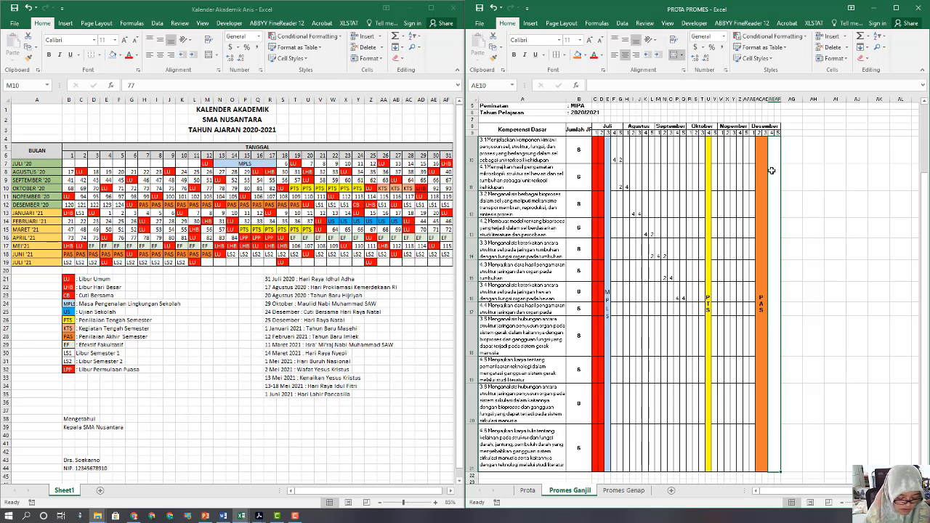
{"action": "type", "text": "LS1"}
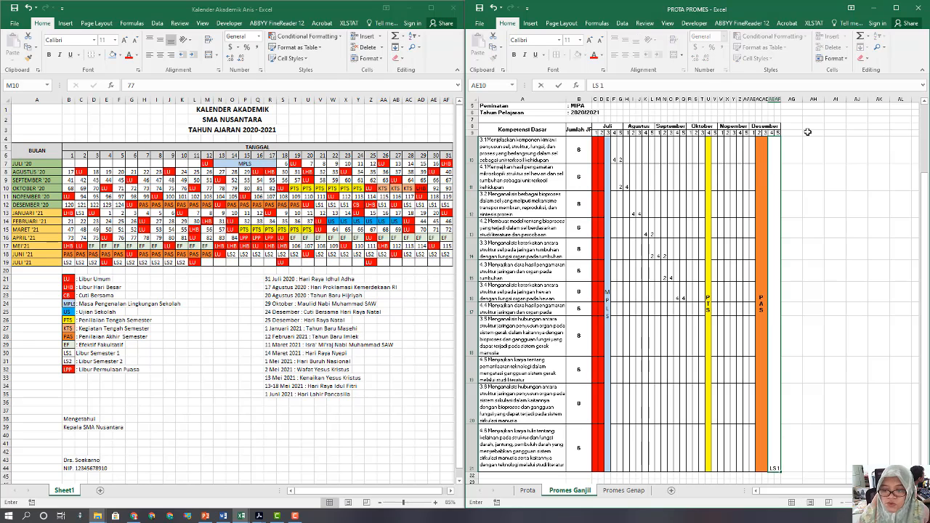
{"action": "left_click", "coordinate": [769, 184]}
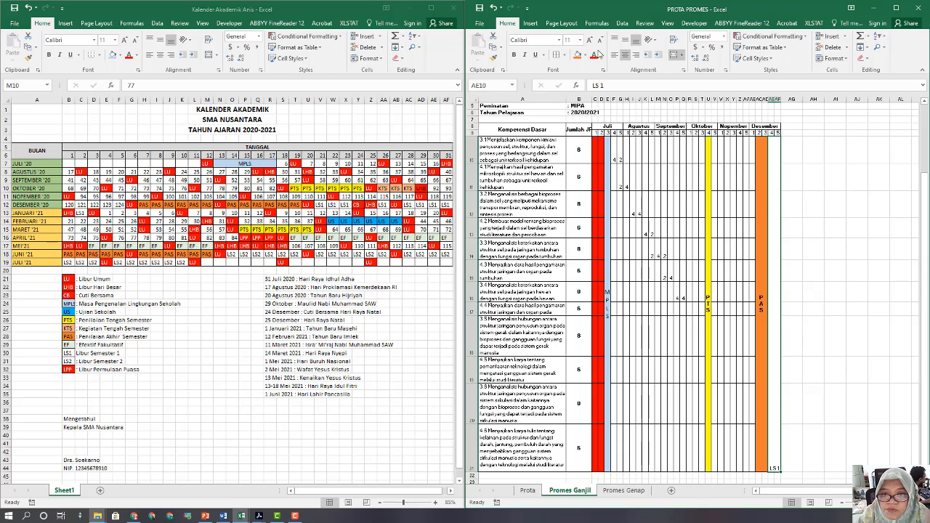
Format the LS 1 label as bold stacked vertical text, middle-aligned in its merged cell.
{"action": "left_click", "coordinate": [650, 40]}
{"action": "left_click", "coordinate": [673, 77]}
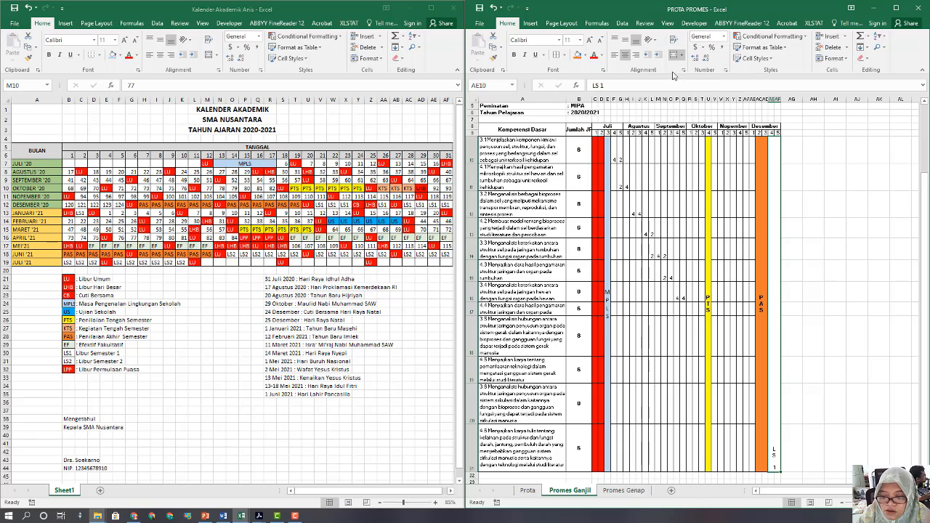
{"action": "left_click", "coordinate": [513, 55]}
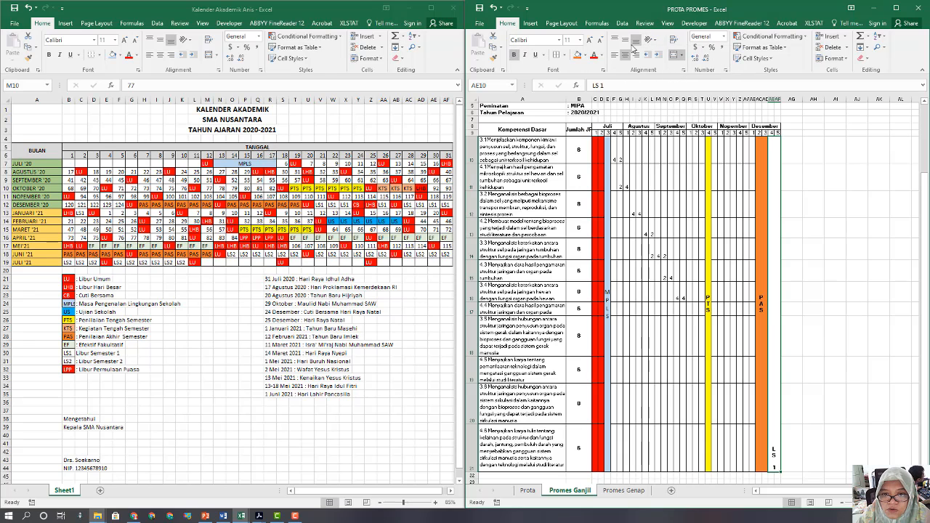
{"action": "left_click", "coordinate": [626, 40]}
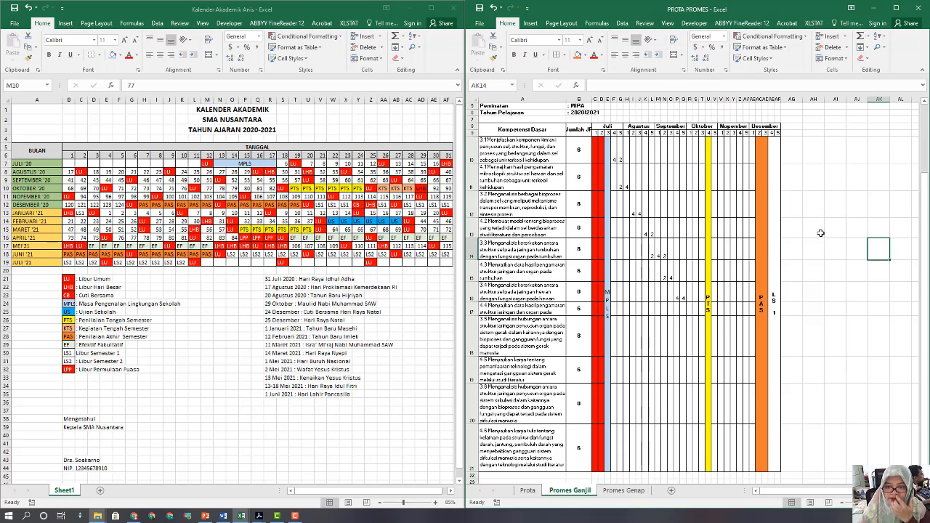
Enter the hours for competency 4.4 in row 17: 4 in October week 1 and 2 in October week 2.
{"action": "left_click", "coordinate": [744, 363]}
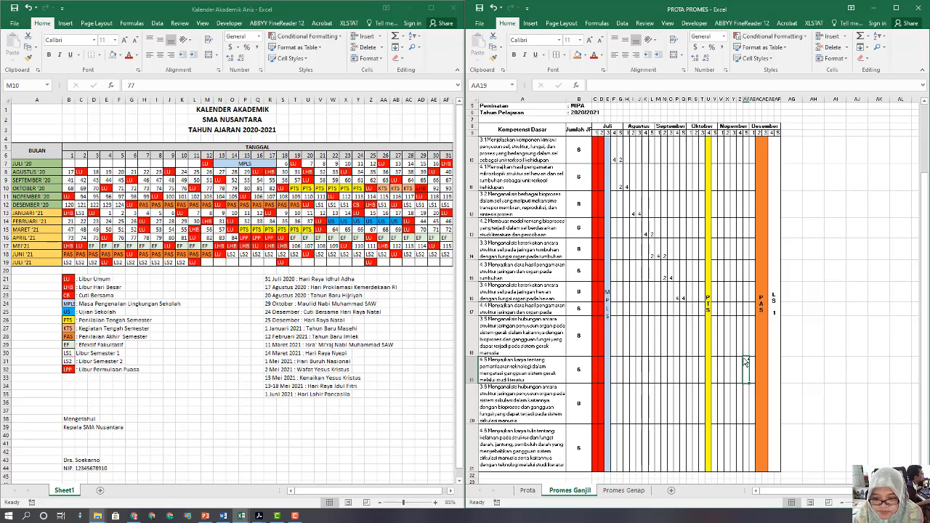
{"action": "scroll", "coordinate": [743, 364], "scroll_direction": "up", "scroll_amount": 4, "text": "ctrl"}
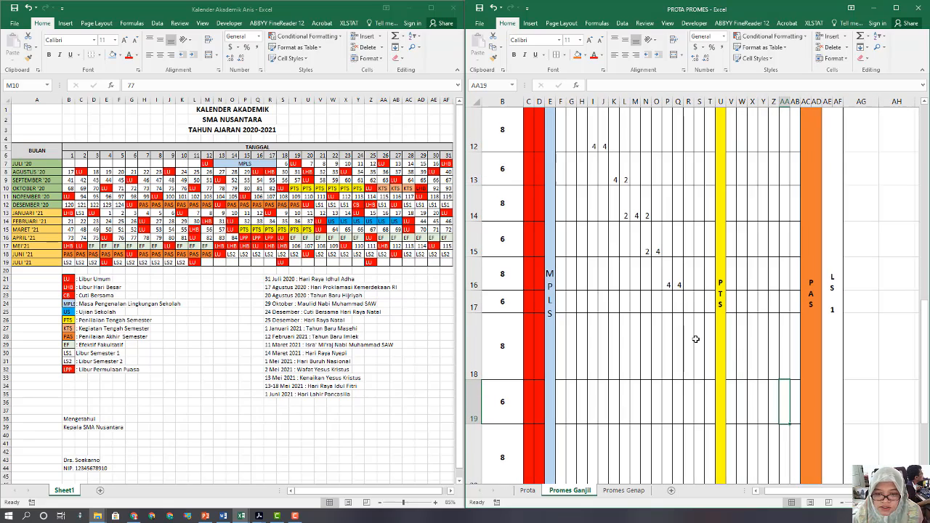
{"action": "scroll", "coordinate": [695, 340], "scroll_direction": "up", "scroll_amount": 1}
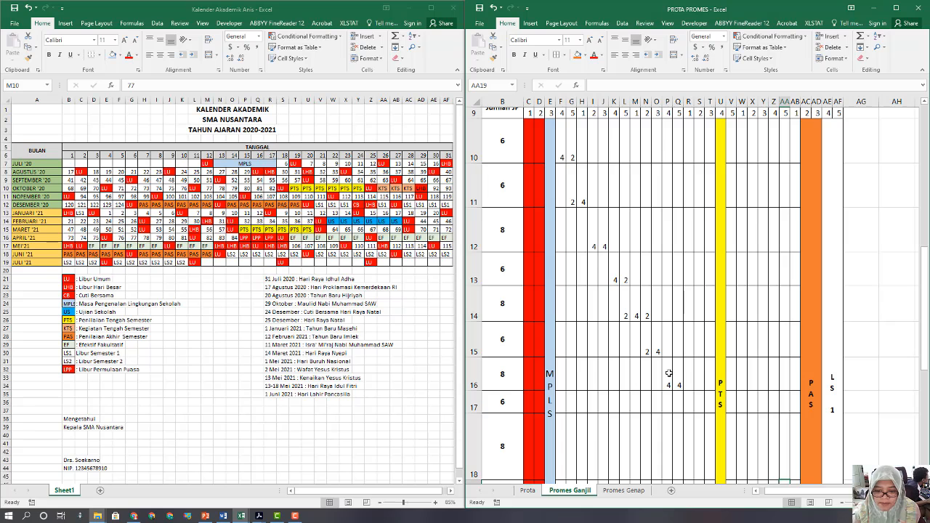
{"action": "scroll", "coordinate": [667, 357], "scroll_direction": "up", "scroll_amount": 3}
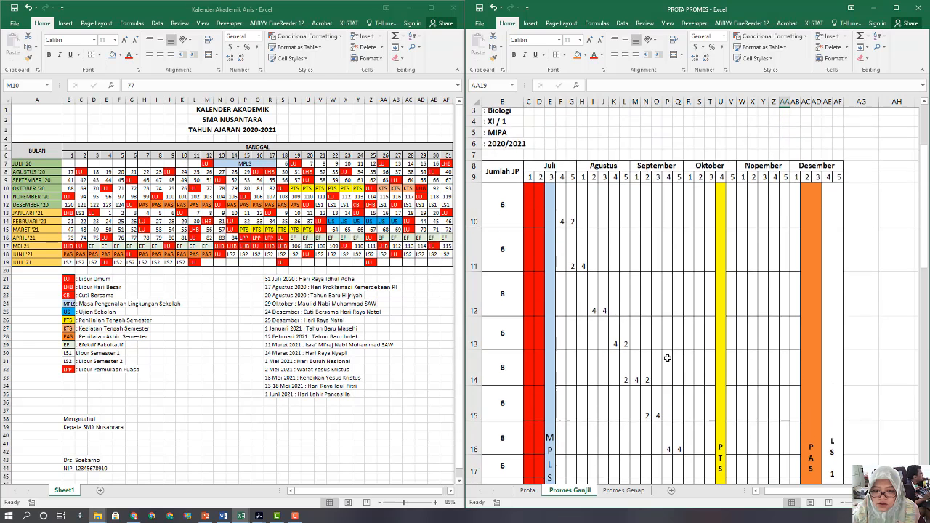
{"action": "scroll", "coordinate": [671, 357], "scroll_direction": "down", "scroll_amount": 1}
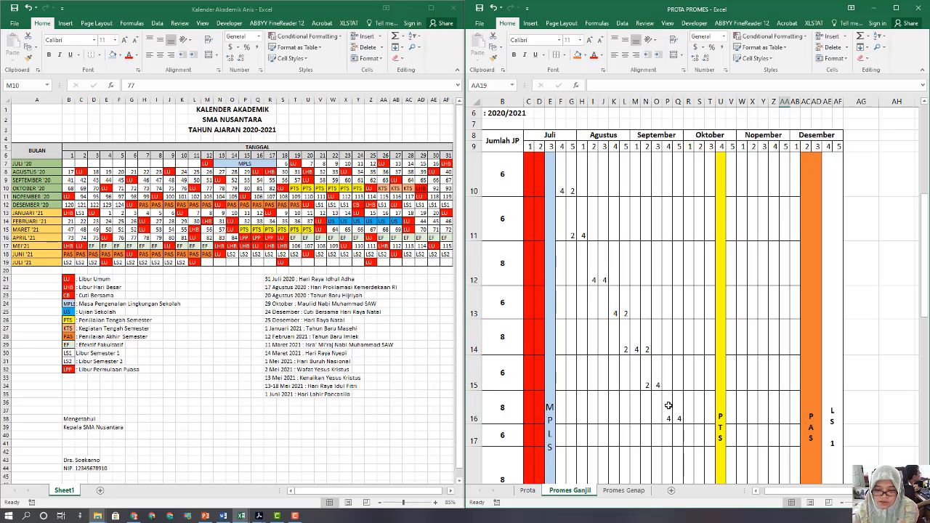
{"action": "left_click", "coordinate": [688, 436]}
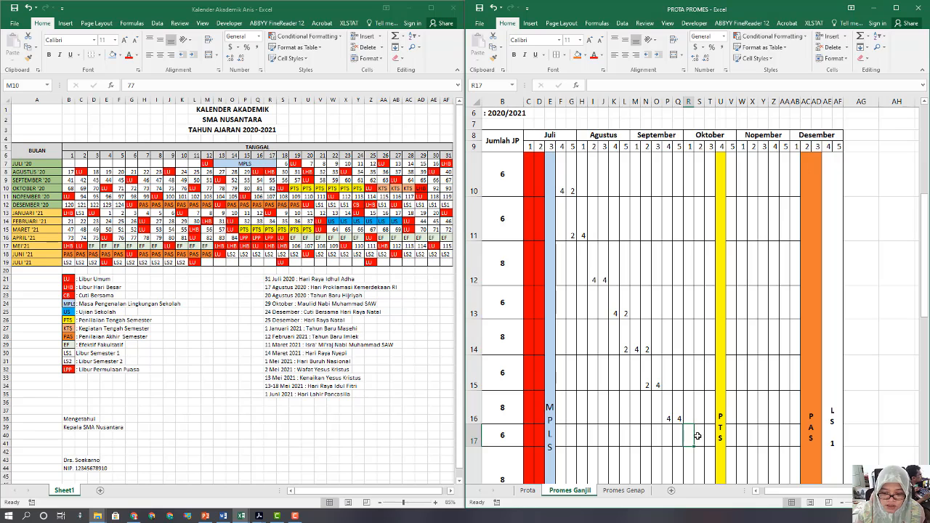
{"action": "type", "text": "4"}
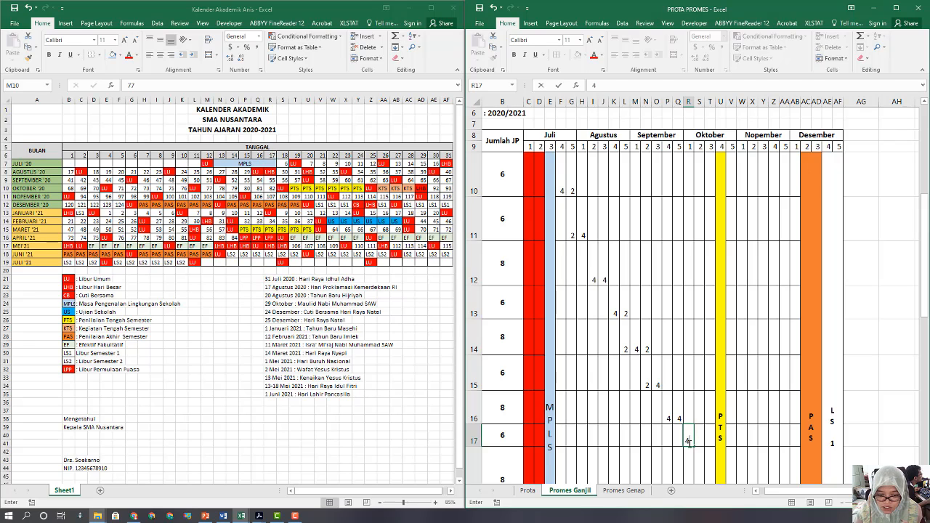
{"action": "left_click", "coordinate": [700, 442]}
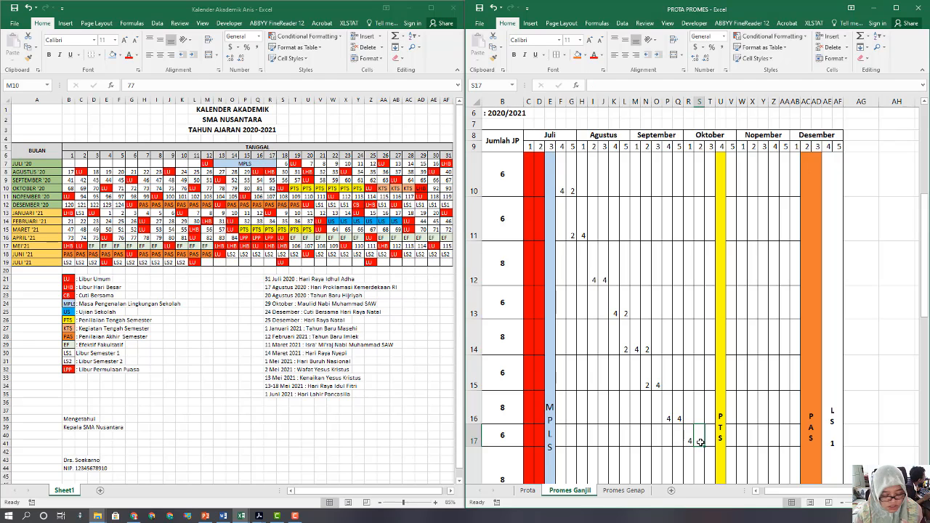
{"action": "type", "text": "2"}
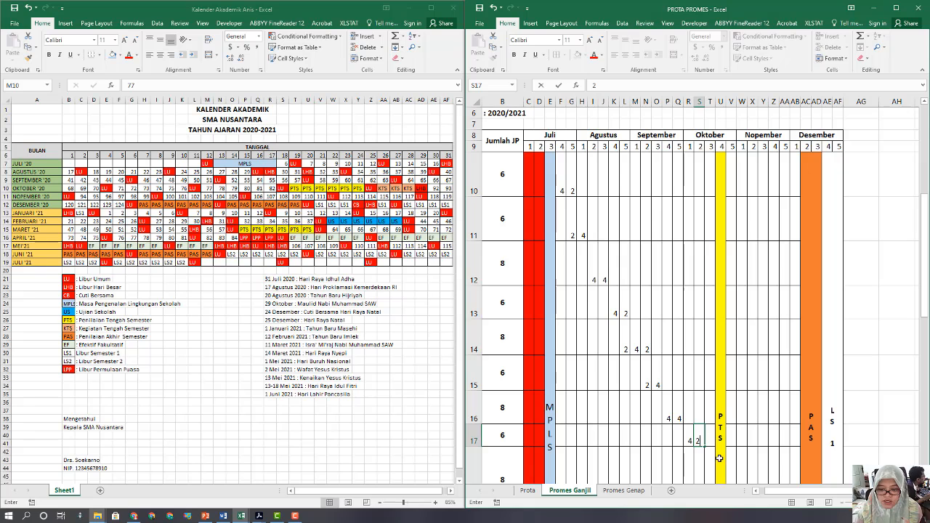
Split competency 3.5's hours around the PTS week, entering 4 in October week 3 (T18) and 4 in October week 5 (V18).
{"action": "left_click", "coordinate": [710, 459]}
{"action": "scroll", "coordinate": [722, 415], "scroll_direction": "down", "scroll_amount": 2}
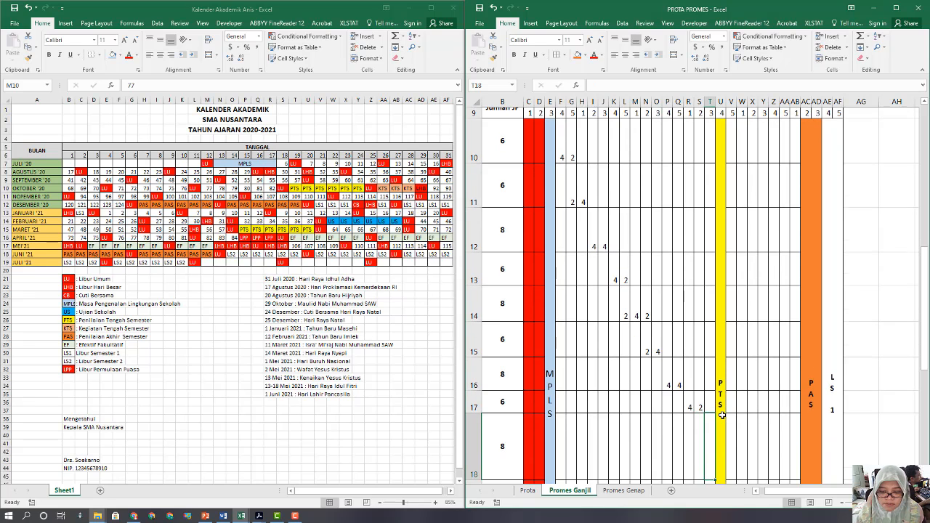
{"action": "scroll", "coordinate": [723, 361], "scroll_direction": "up", "scroll_amount": 2}
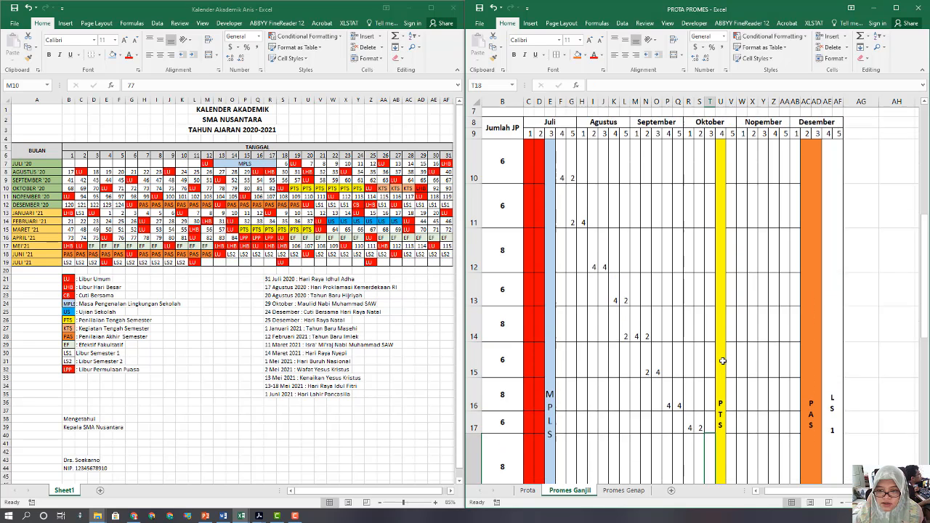
{"action": "scroll", "coordinate": [712, 429], "scroll_direction": "down", "scroll_amount": 2}
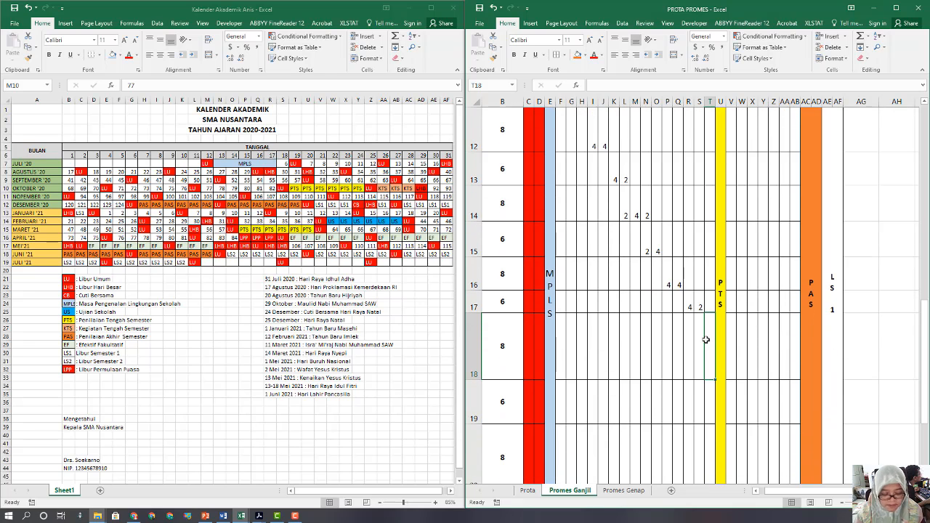
{"action": "type", "text": "4"}
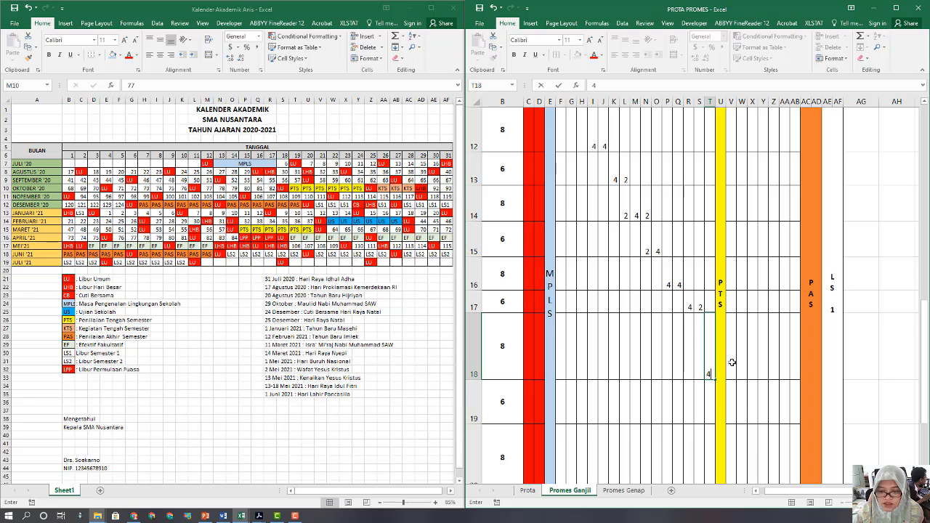
{"action": "left_click", "coordinate": [732, 367]}
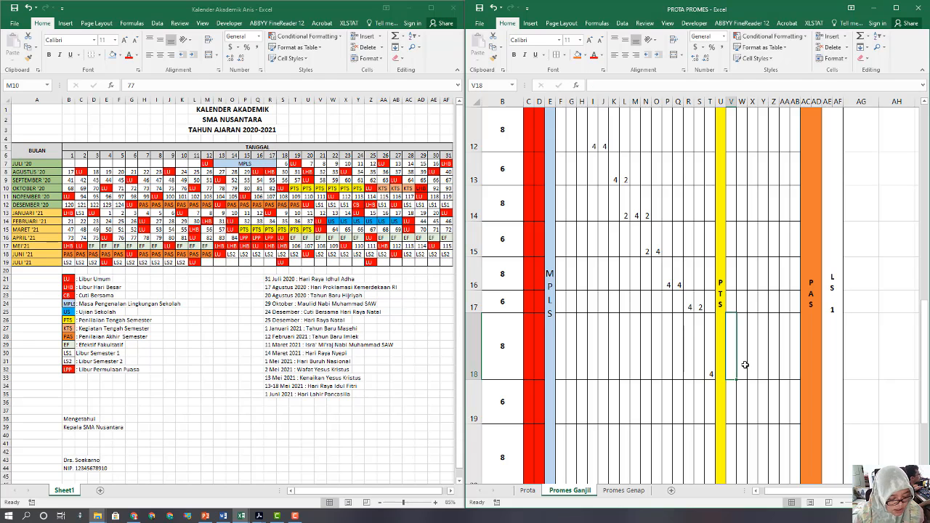
{"action": "type", "text": "4"}
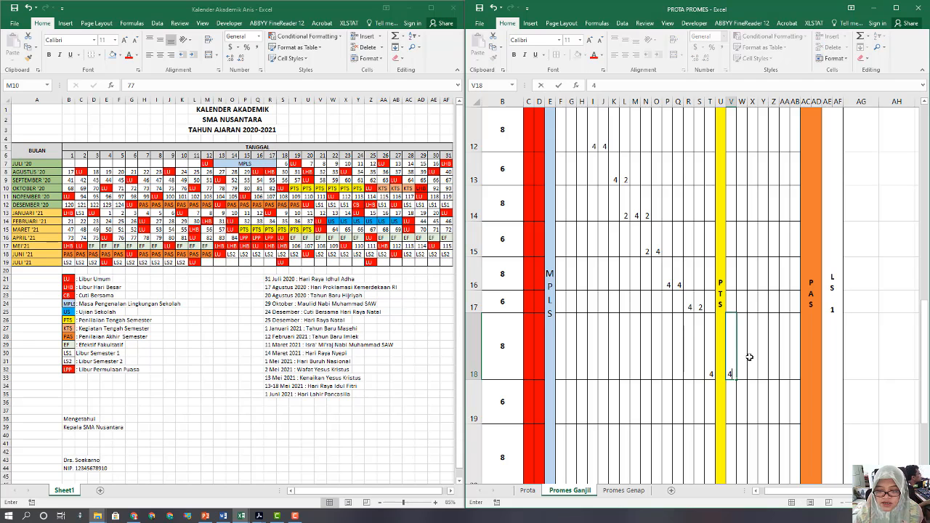
Enter competency 4.5's hours in row 19: 4 in November week 1 and 2 in November week 2.
{"action": "left_click", "coordinate": [744, 395]}
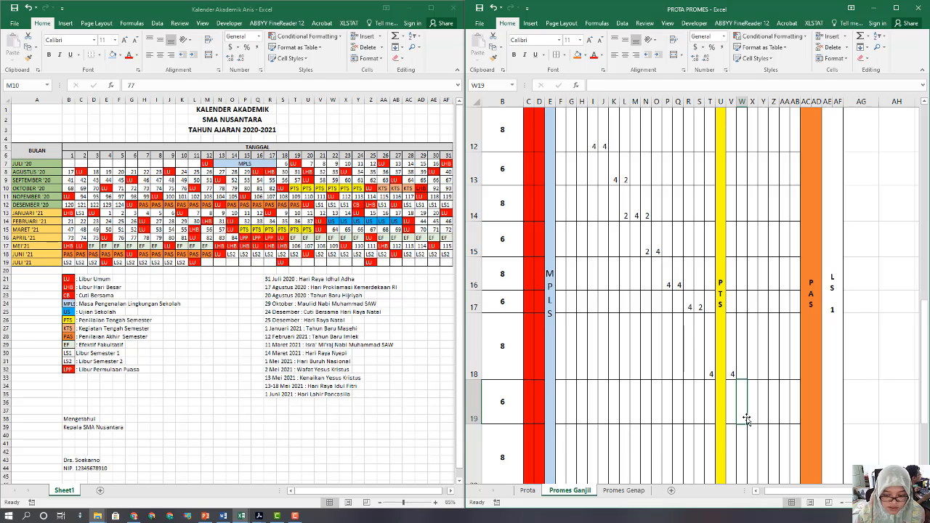
{"action": "type", "text": "4"}
{"action": "left_click", "coordinate": [756, 412]}
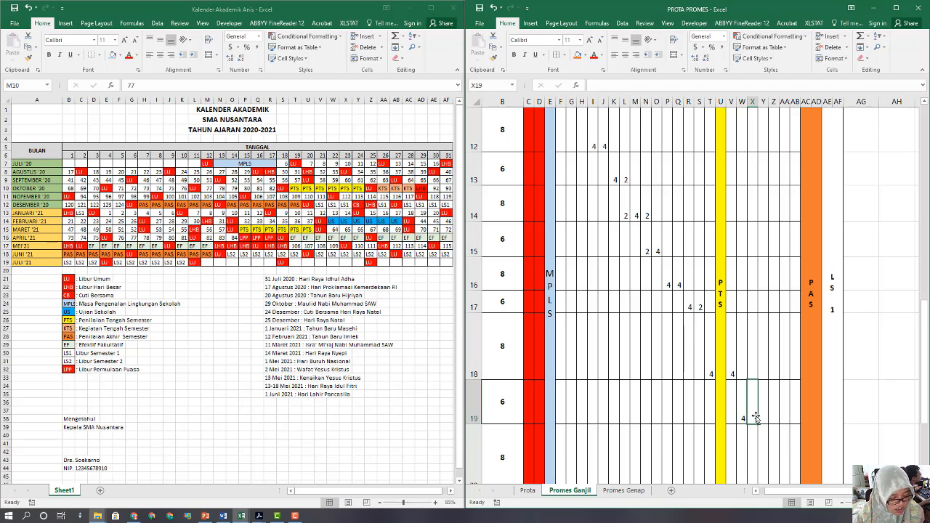
{"action": "type", "text": "2"}
Enter competency 3.6's hours in row 20: 4 in November week 3 and 4 in November week 4.
{"action": "scroll", "coordinate": [781, 400], "scroll_direction": "down", "scroll_amount": 2}
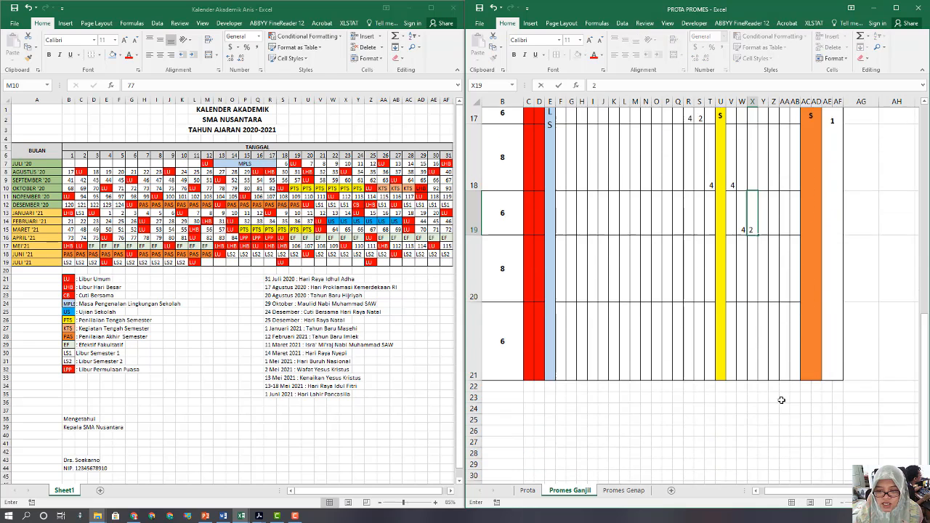
{"action": "scroll", "coordinate": [781, 399], "scroll_direction": "down", "scroll_amount": 1}
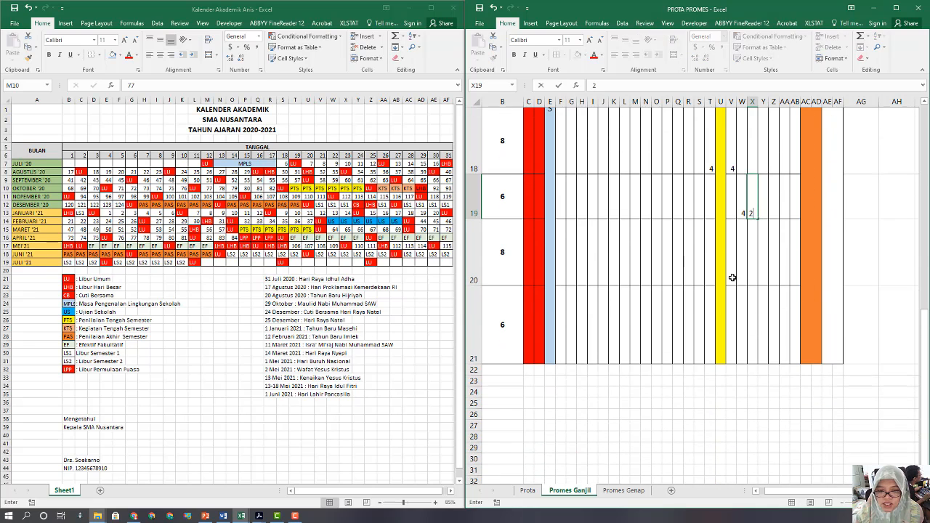
{"action": "left_click", "coordinate": [763, 245]}
{"action": "type", "text": "4"}
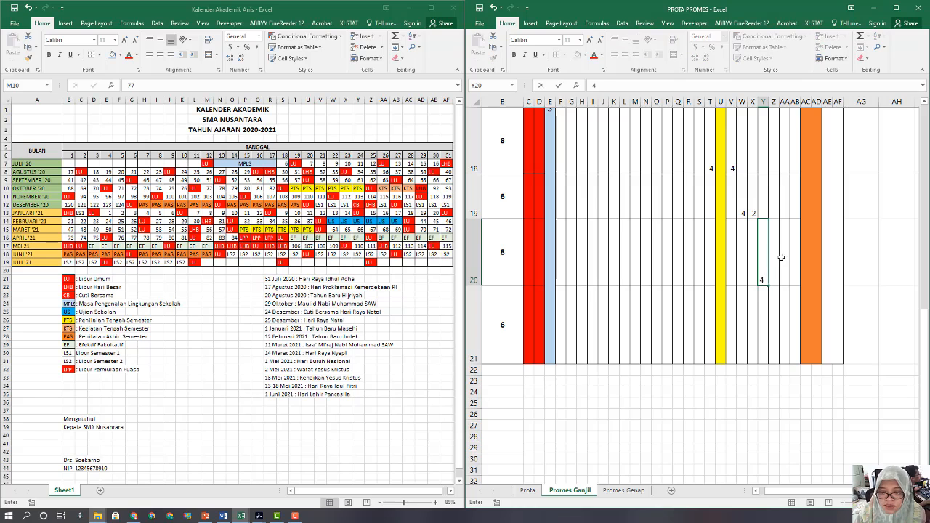
{"action": "left_click", "coordinate": [778, 262]}
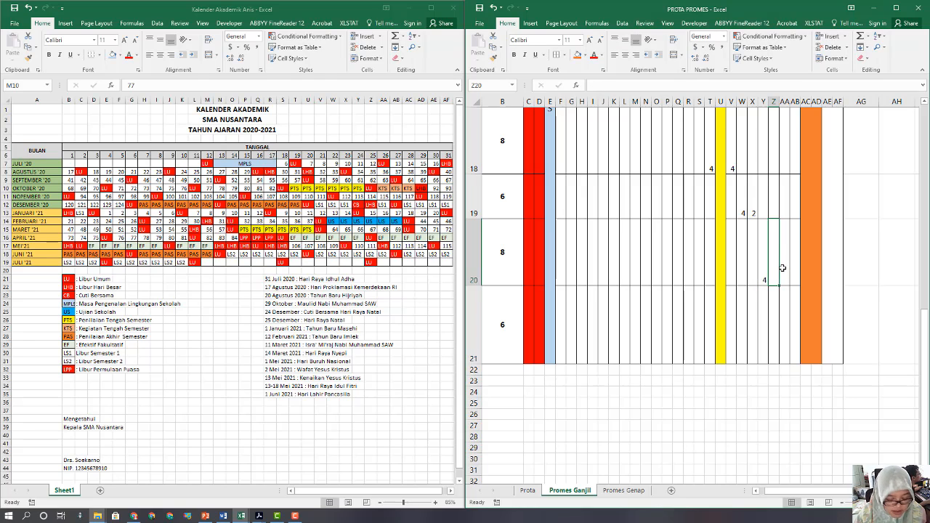
{"action": "type", "text": "4"}
Enter competency 4.6's hours in row 21: 4 in November week 5 and 2 in December week 1.
{"action": "left_click", "coordinate": [786, 309]}
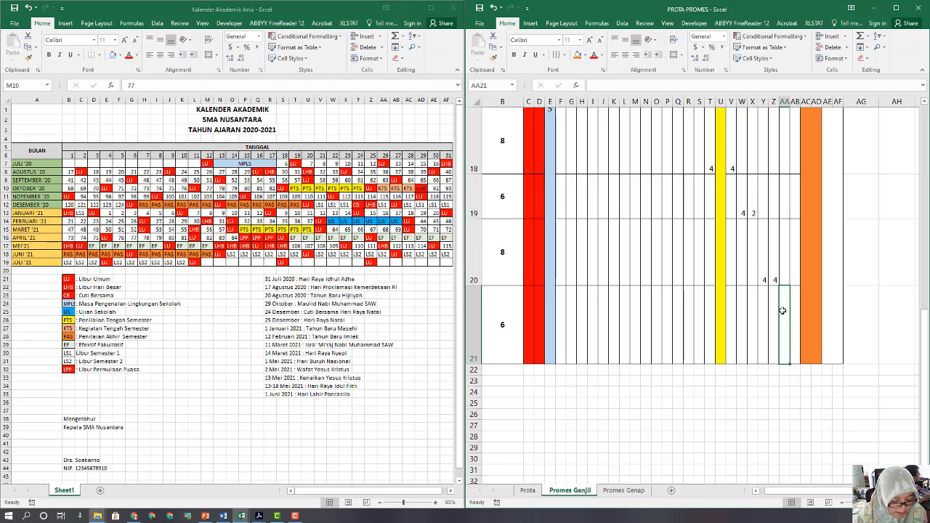
{"action": "type", "text": "4"}
{"action": "left_click", "coordinate": [795, 311]}
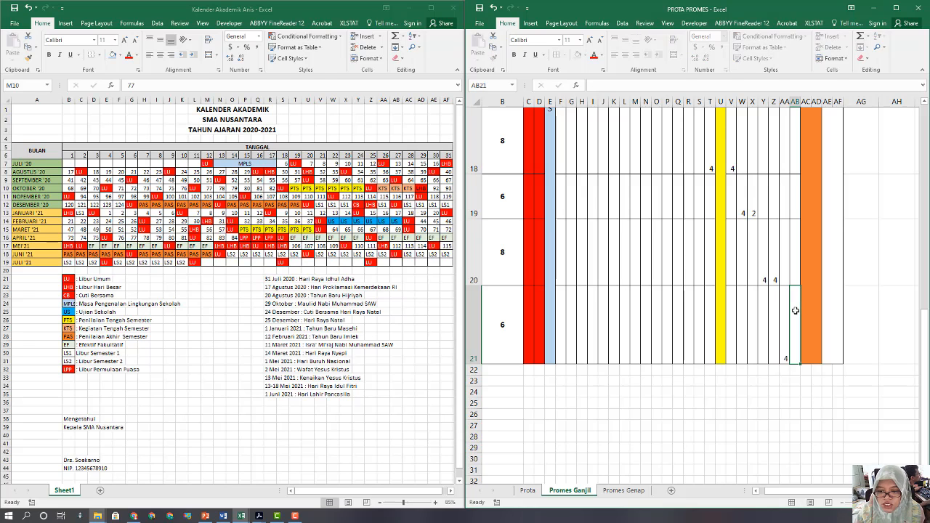
{"action": "type", "text": "2"}
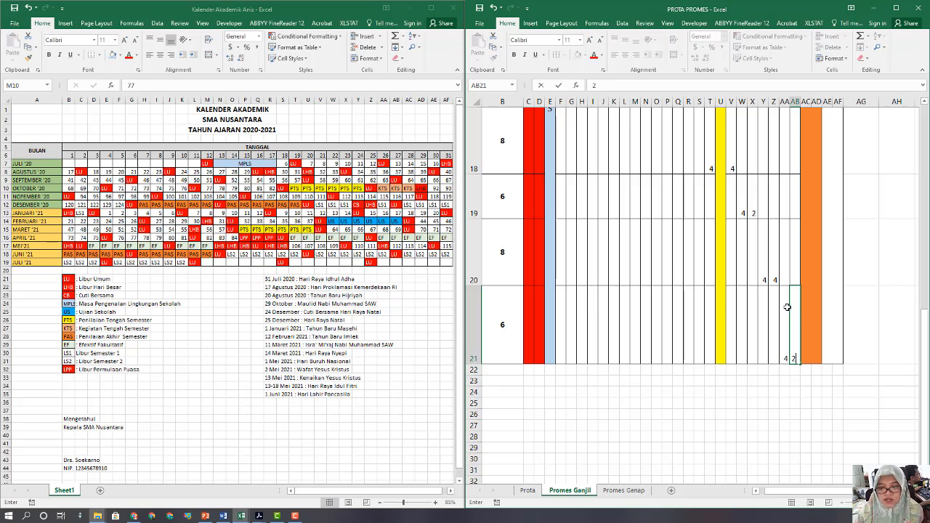
{"action": "key", "text": "Return"}
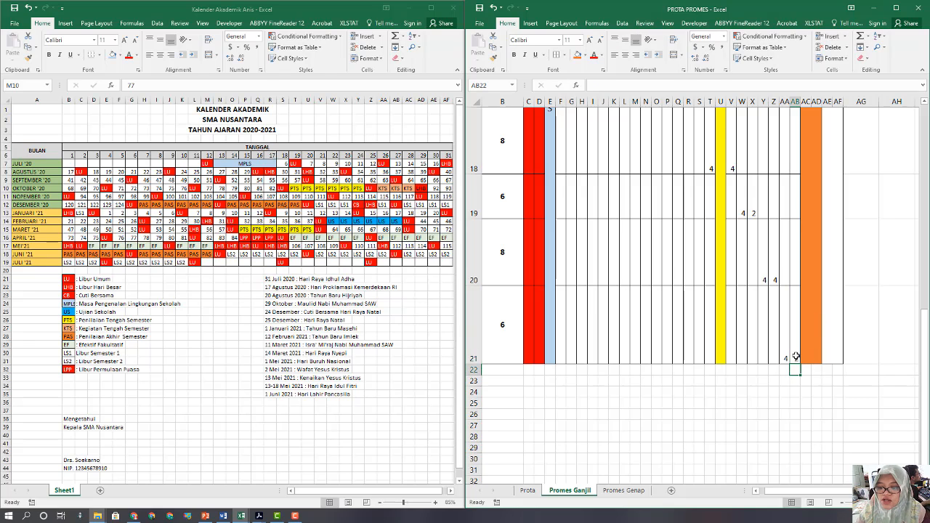
{"action": "left_click", "coordinate": [796, 360]}
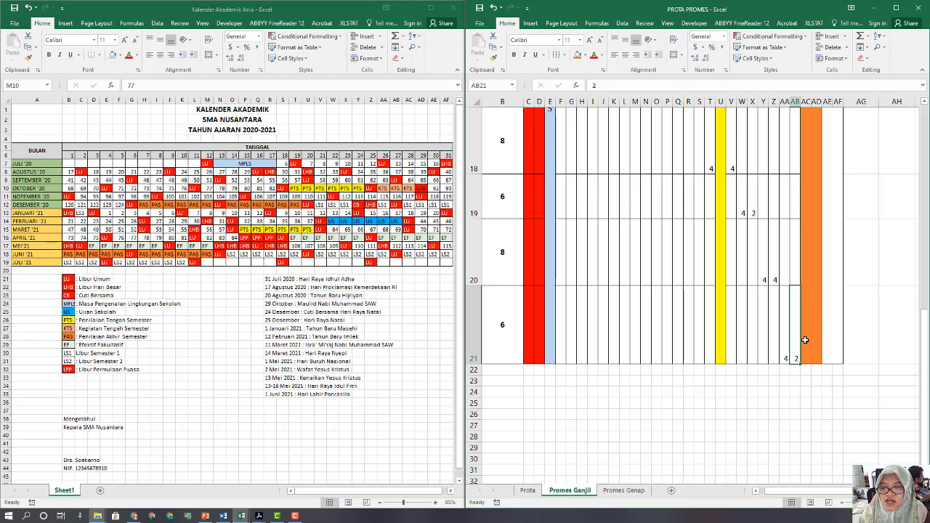
Review the Promes Ganjil table from the header to the last competency, checking the distributed hours against the marked weeks.
{"action": "scroll", "coordinate": [805, 336], "scroll_direction": "up", "scroll_amount": 4}
{"action": "scroll", "coordinate": [811, 325], "scroll_direction": "down", "scroll_amount": 4}
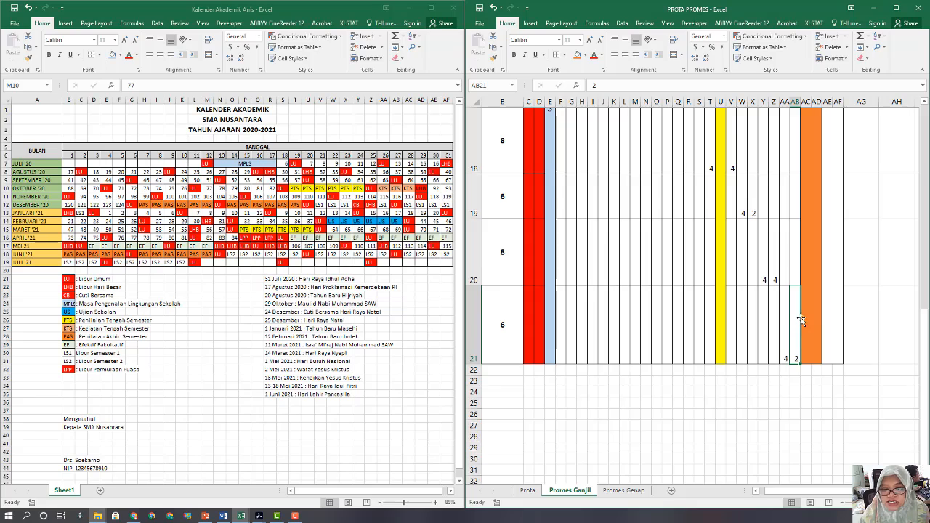
{"action": "scroll", "coordinate": [801, 317], "scroll_direction": "up", "scroll_amount": 5}
{"action": "scroll", "coordinate": [801, 317], "scroll_direction": "up", "scroll_amount": 1}
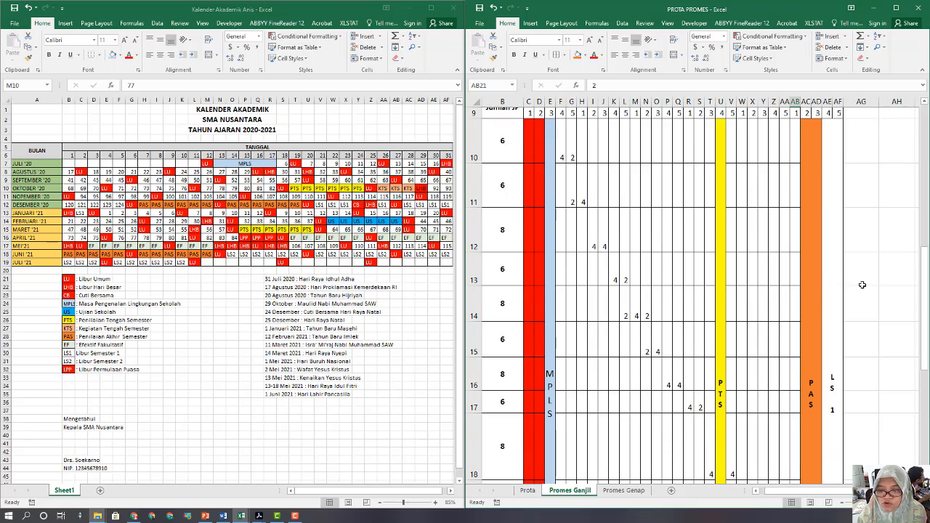
{"action": "scroll", "coordinate": [862, 285], "scroll_direction": "down", "scroll_amount": 3}
{"action": "scroll", "coordinate": [861, 285], "scroll_direction": "down", "scroll_amount": 4}
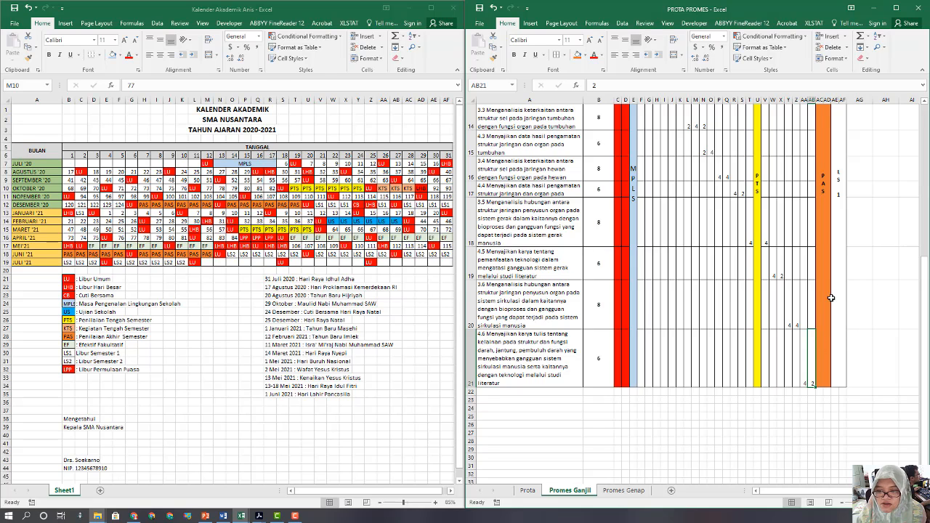
{"action": "scroll", "coordinate": [830, 298], "scroll_direction": "up", "scroll_amount": 4}
{"action": "left_click", "coordinate": [879, 228]}
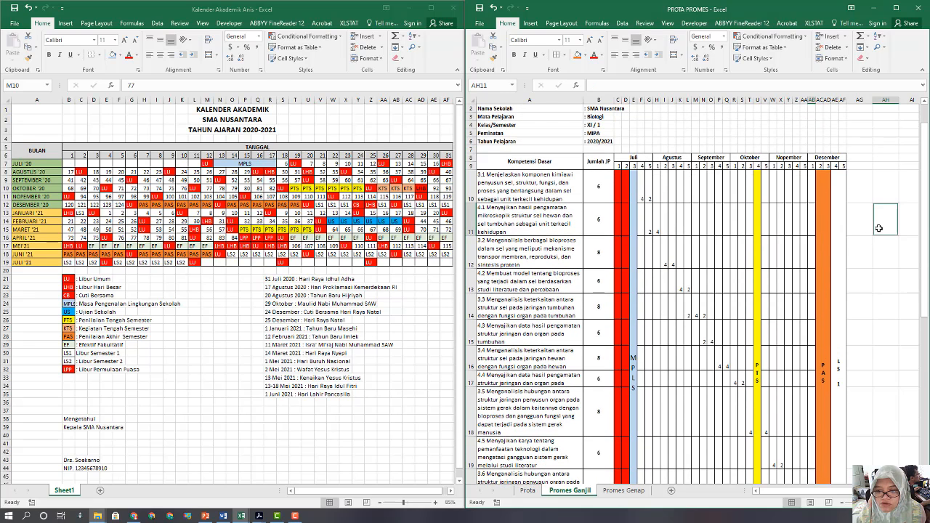
{"action": "scroll", "coordinate": [828, 251], "scroll_direction": "up", "scroll_amount": 2}
{"action": "scroll", "coordinate": [828, 251], "scroll_direction": "up", "scroll_amount": 2}
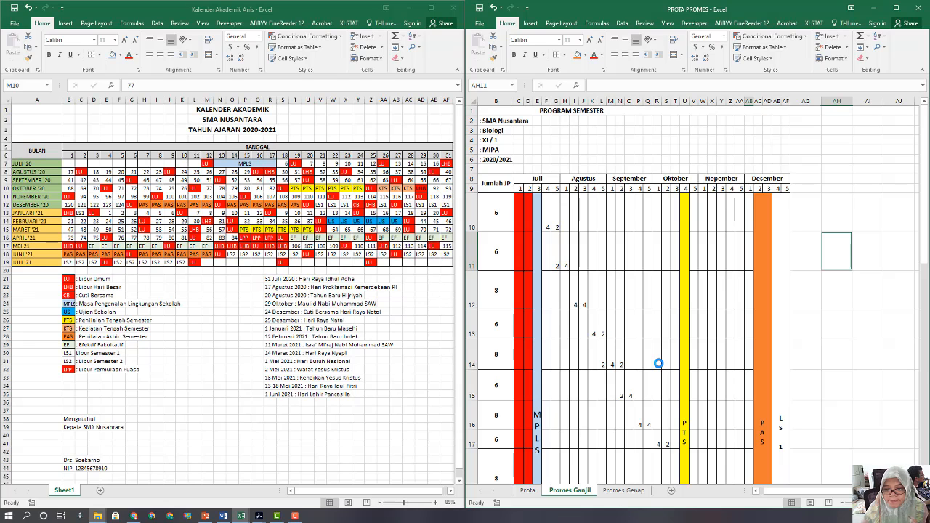
Open the Promes Genap sheet with its heading and January to June week grid in view.
{"action": "left_click", "coordinate": [626, 491]}
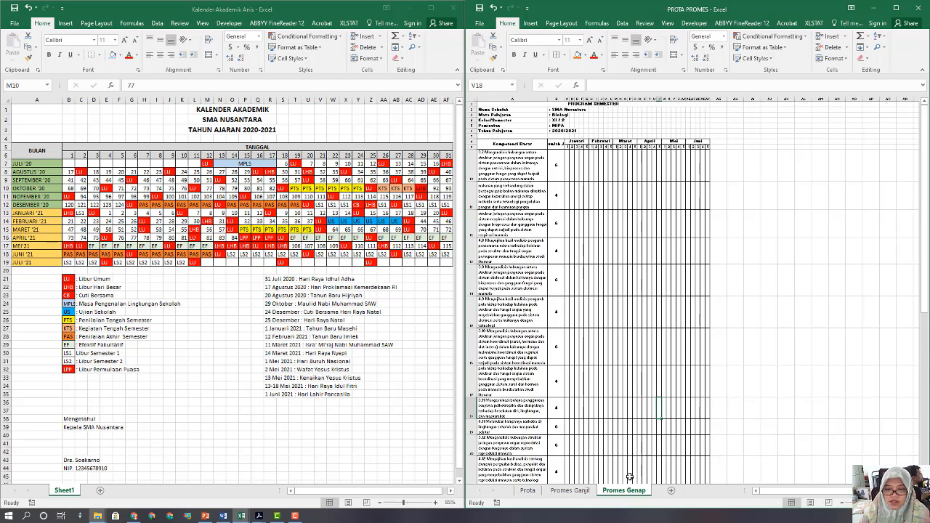
{"action": "scroll", "coordinate": [831, 294], "scroll_direction": "up", "scroll_amount": 5}
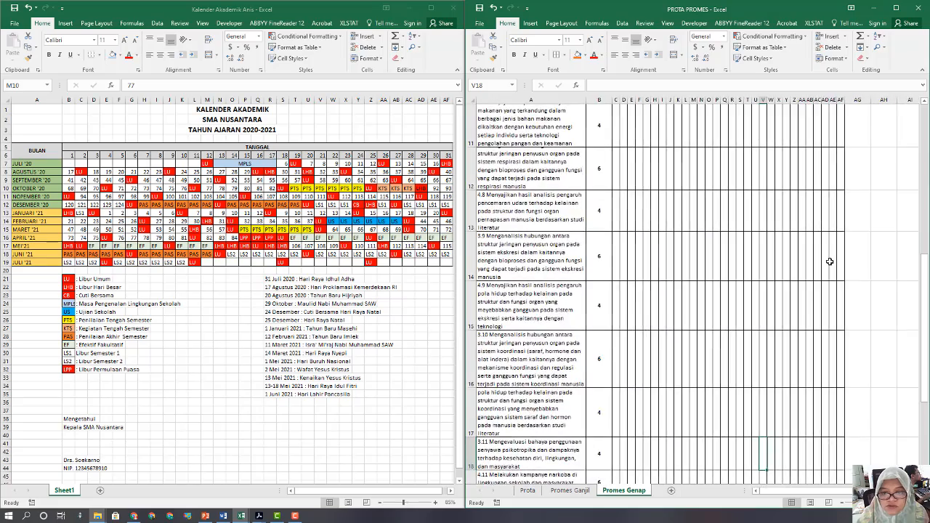
{"action": "scroll", "coordinate": [723, 308], "scroll_direction": "up", "scroll_amount": 1}
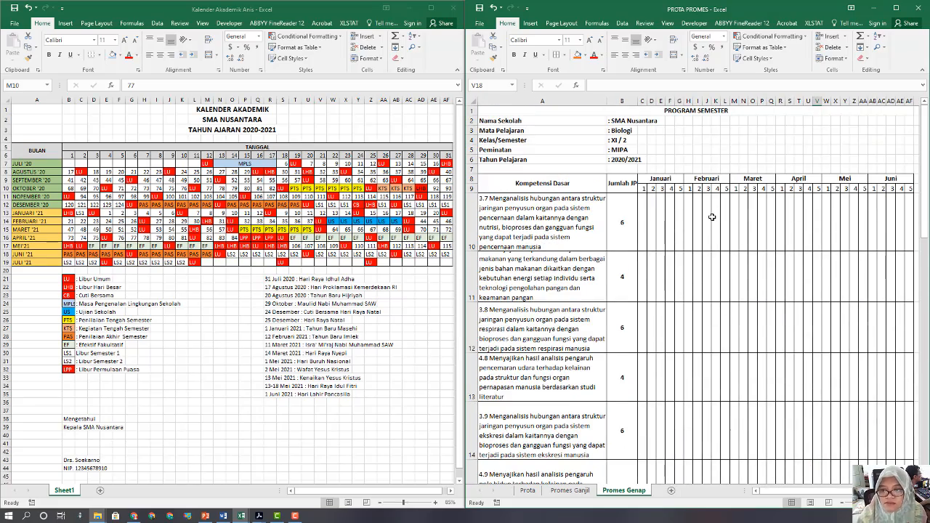
{"action": "scroll", "coordinate": [716, 217], "scroll_direction": "down", "scroll_amount": 2}
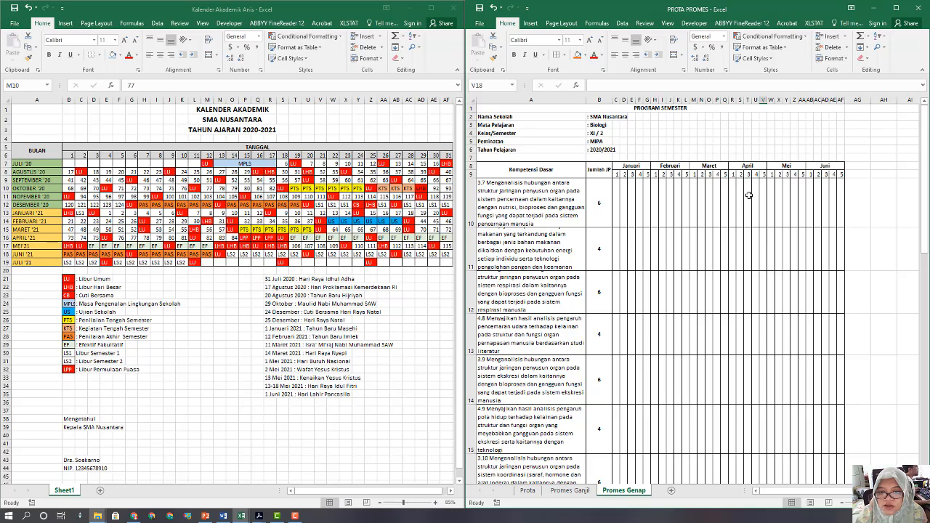
Review the semester 2 competencies and their allocated hours in the Prota sheet, and return to the Promes Genap sheet.
{"action": "scroll", "coordinate": [749, 196], "scroll_direction": "up", "scroll_amount": 2}
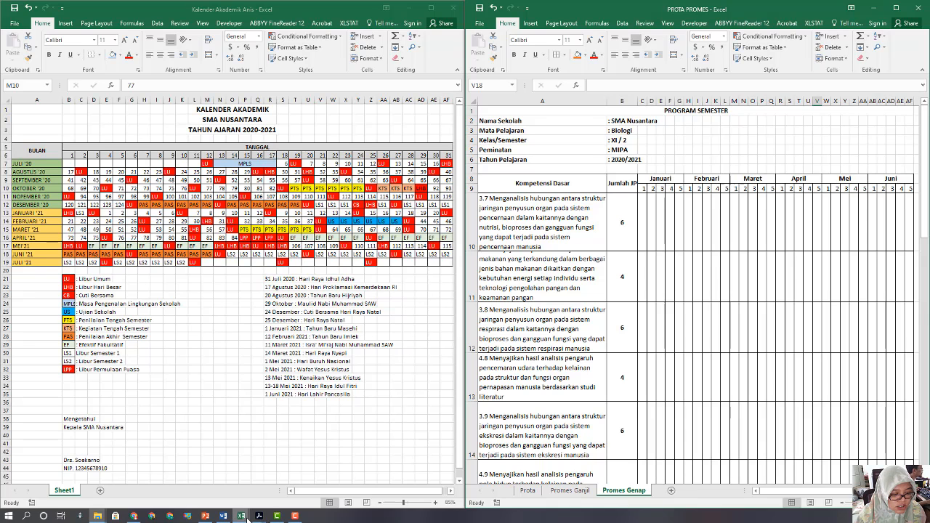
{"action": "left_click", "coordinate": [523, 492]}
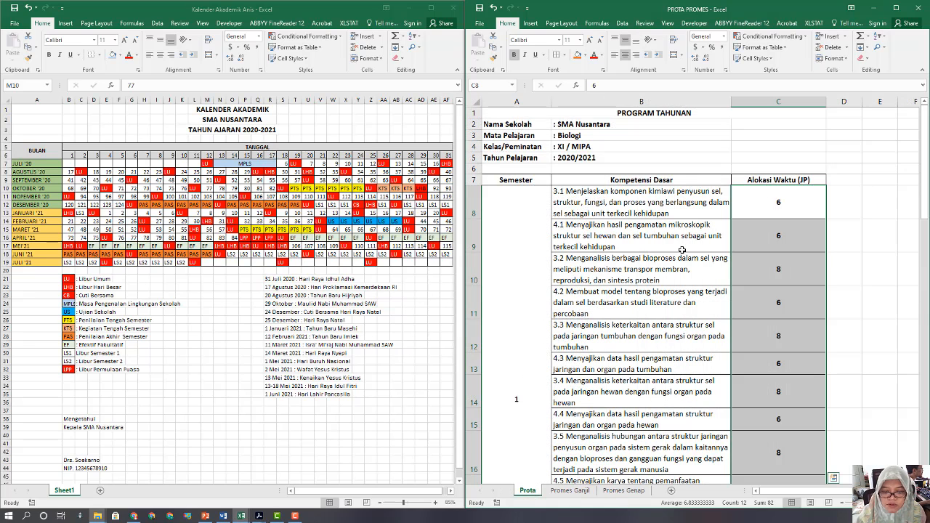
{"action": "scroll", "coordinate": [674, 221], "scroll_direction": "down", "scroll_amount": 6}
{"action": "scroll", "coordinate": [674, 222], "scroll_direction": "down", "scroll_amount": 2}
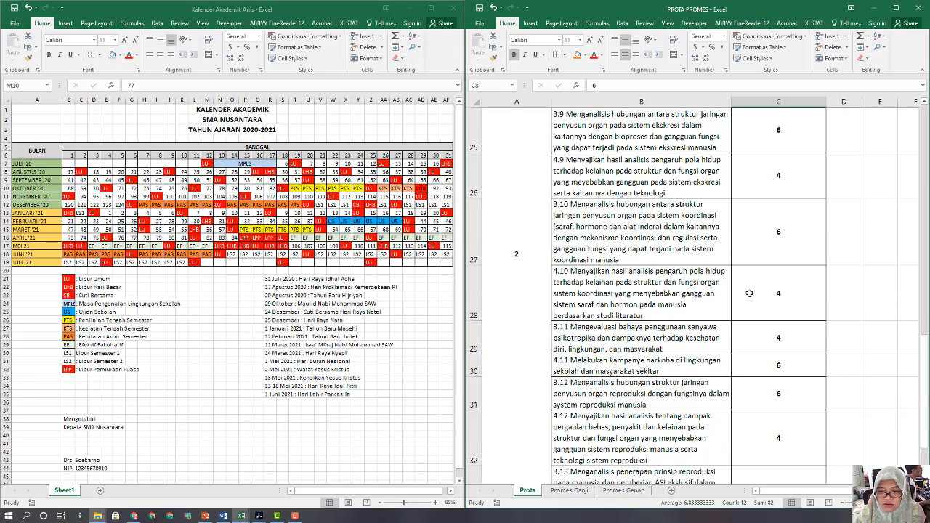
{"action": "scroll", "coordinate": [686, 264], "scroll_direction": "up", "scroll_amount": 2}
{"action": "left_click", "coordinate": [629, 492]}
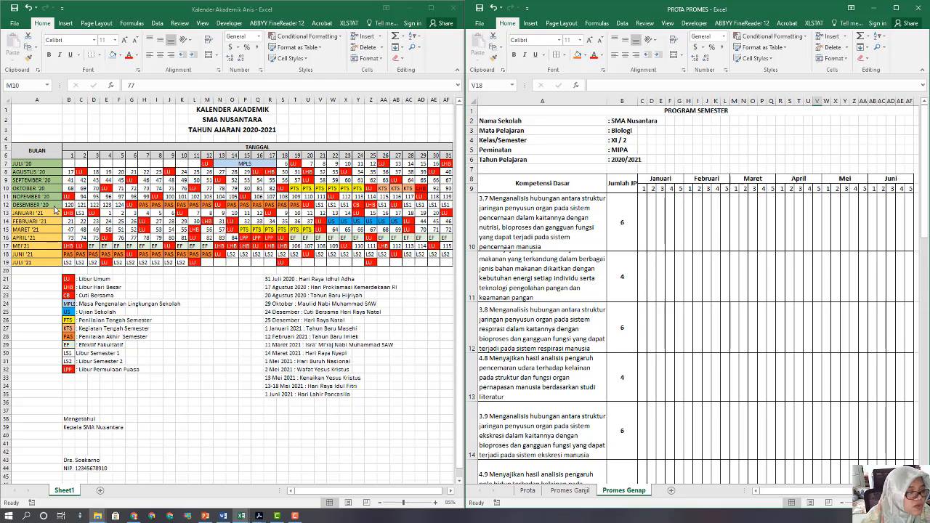
Examine the February row of the academic calendar week by week to locate the Ujian Sekolah week in the semester grid.
{"action": "left_click_drag", "start_coordinate": [208, 188], "coordinate": [258, 188]}
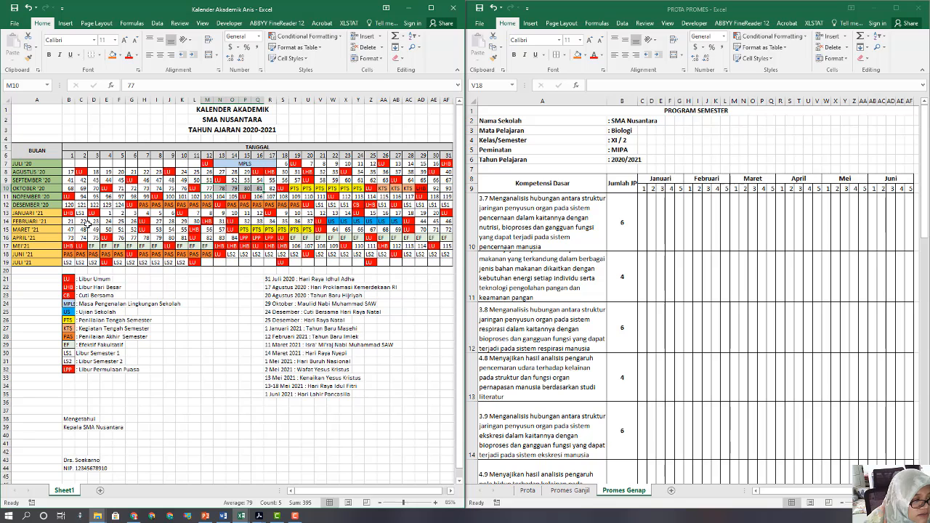
{"action": "left_click_drag", "start_coordinate": [84, 222], "coordinate": [120, 221]}
{"action": "left_click_drag", "start_coordinate": [178, 221], "coordinate": [221, 221]}
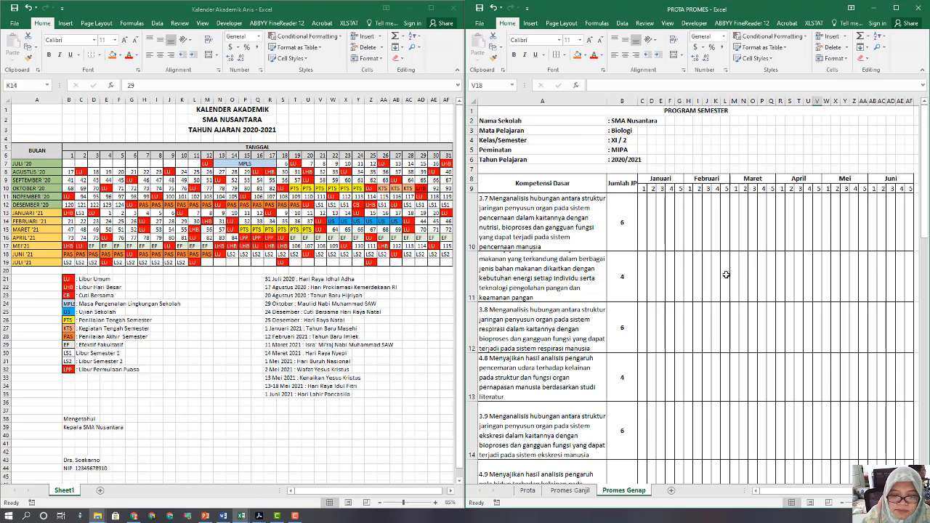
{"action": "left_click", "coordinate": [631, 309]}
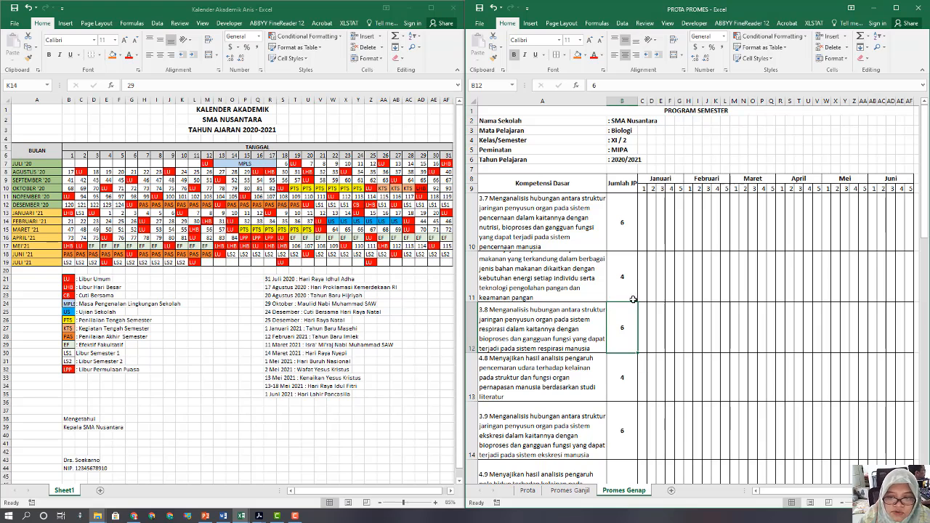
{"action": "left_click", "coordinate": [736, 198]}
{"action": "left_click_drag", "start_coordinate": [717, 198], "coordinate": [725, 288]}
{"action": "left_click", "coordinate": [826, 240]}
Fill the February week 4 column blue across all competency rows and merge it into one cell.
{"action": "scroll", "coordinate": [821, 240], "scroll_direction": "down", "scroll_amount": 3}
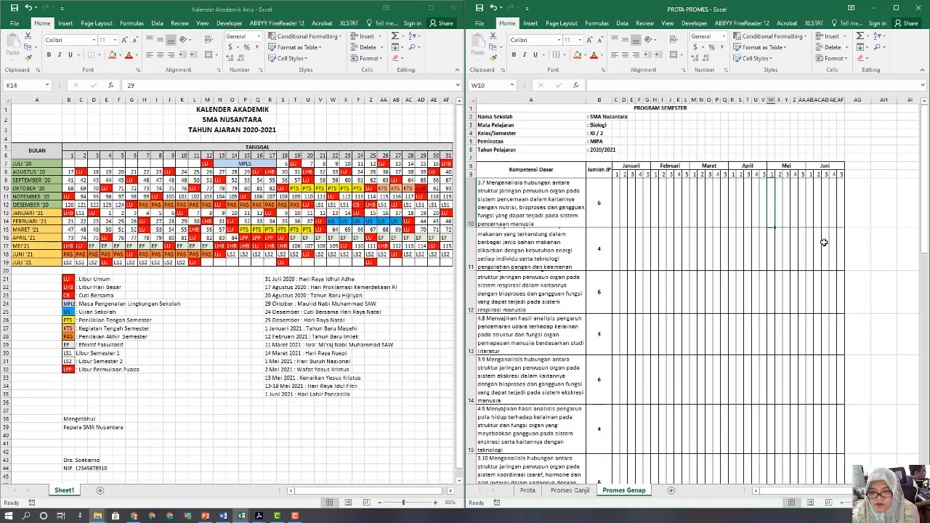
{"action": "left_click_drag", "start_coordinate": [642, 166], "coordinate": [646, 439]}
{"action": "scroll", "coordinate": [729, 281], "scroll_direction": "up", "scroll_amount": 5}
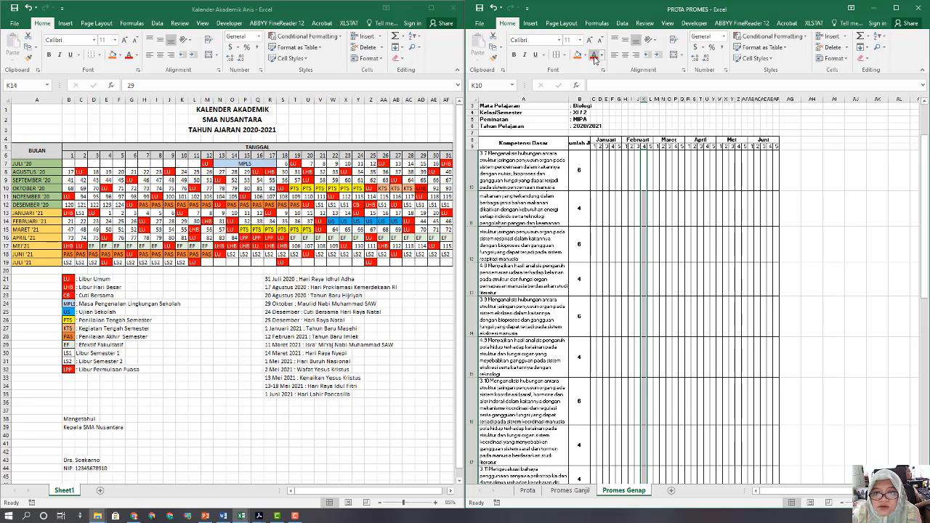
{"action": "left_click", "coordinate": [584, 55]}
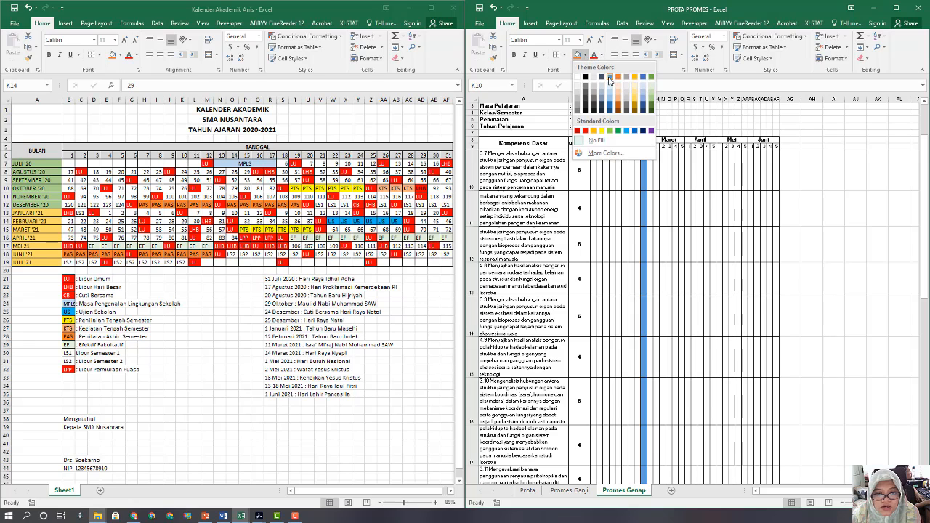
{"action": "left_click", "coordinate": [609, 81]}
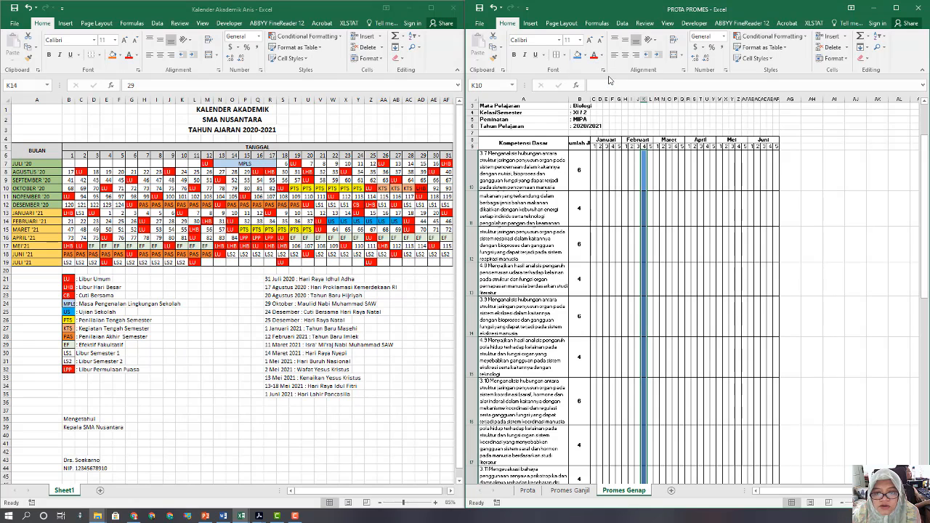
{"action": "left_click", "coordinate": [674, 58]}
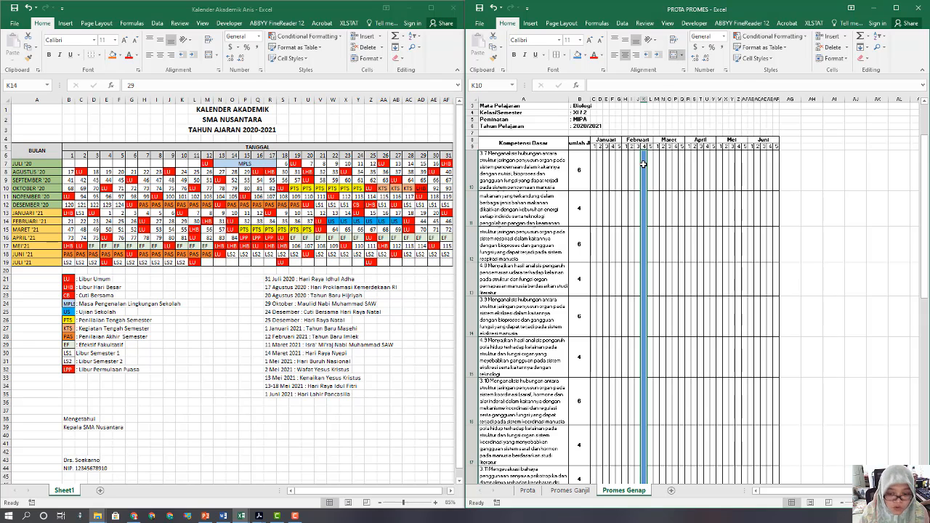
Enter UJIAN SEKOLAH in the merged February week 4 cell.
{"action": "type", "text": "u"}
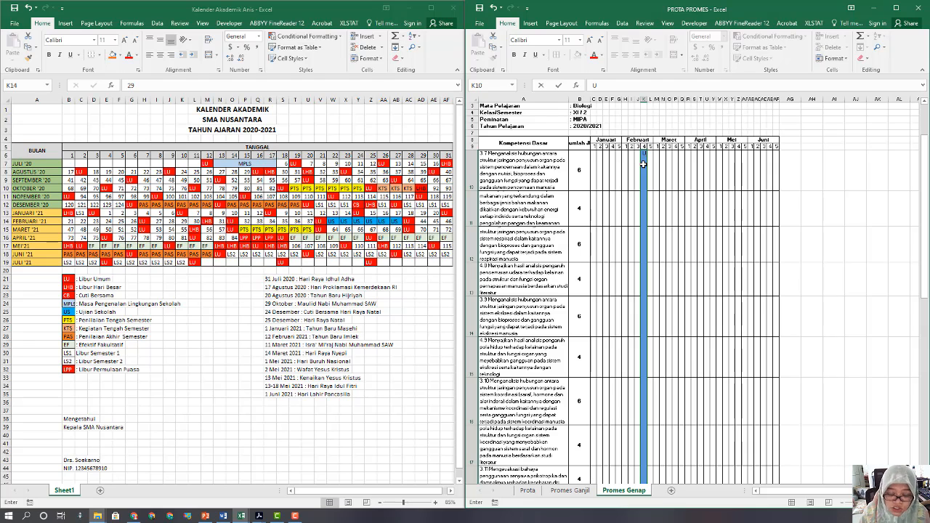
{"action": "type", "text": "JIAN SEK"}
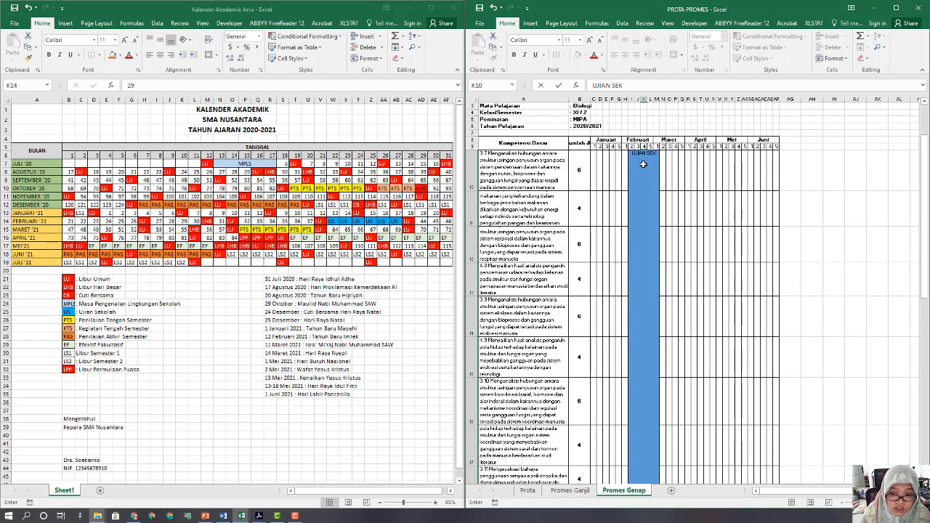
{"action": "type", "text": "OLAH"}
{"action": "key", "text": "Return"}
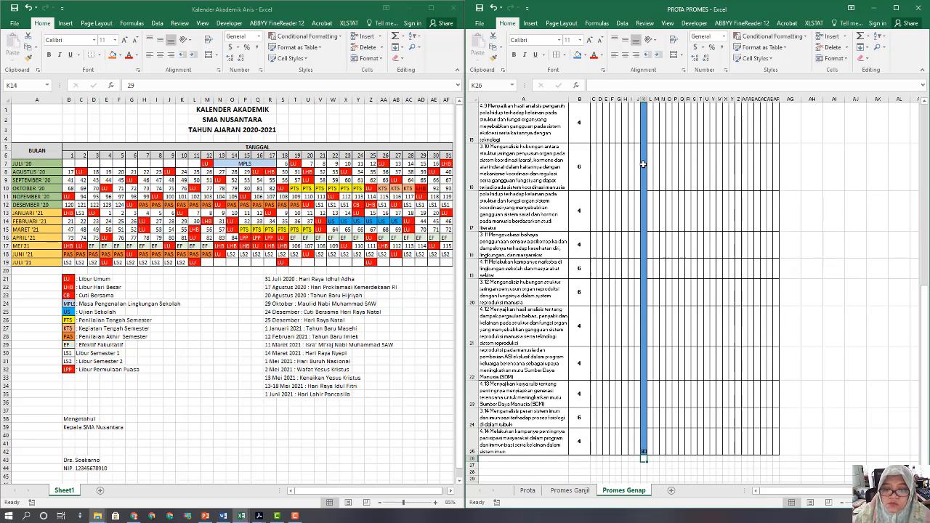
Set the UJIAN SEKOLAH label to vertical text, centred vertically and bold.
{"action": "scroll", "coordinate": [631, 161], "scroll_direction": "up", "scroll_amount": 4}
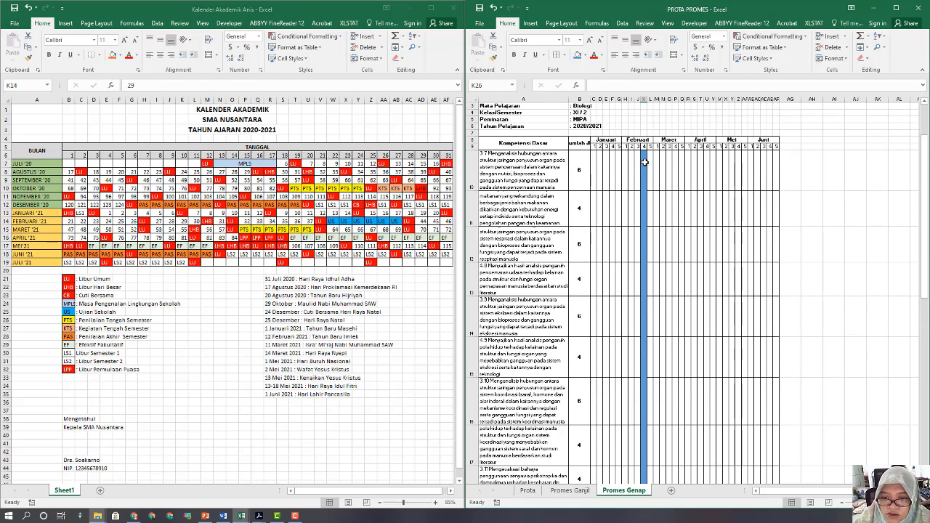
{"action": "left_click", "coordinate": [644, 162]}
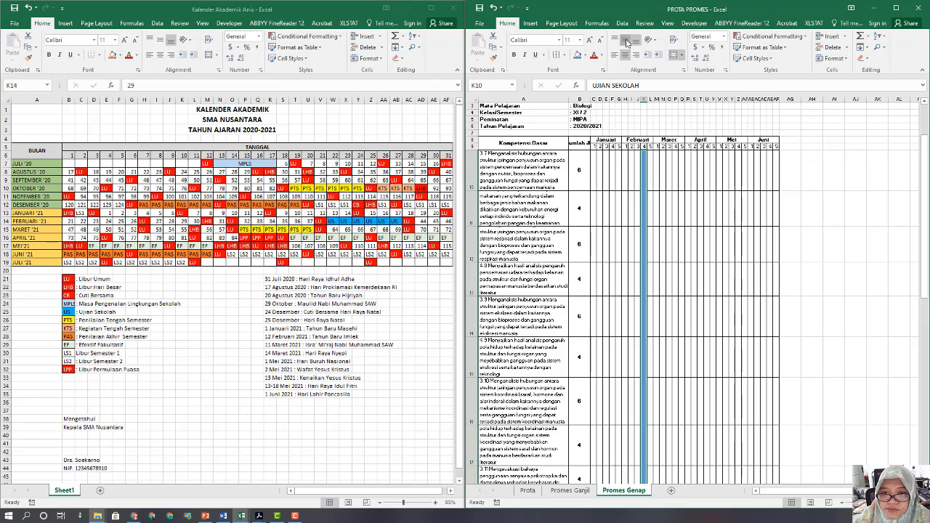
{"action": "left_click", "coordinate": [652, 40]}
{"action": "left_click", "coordinate": [673, 78]}
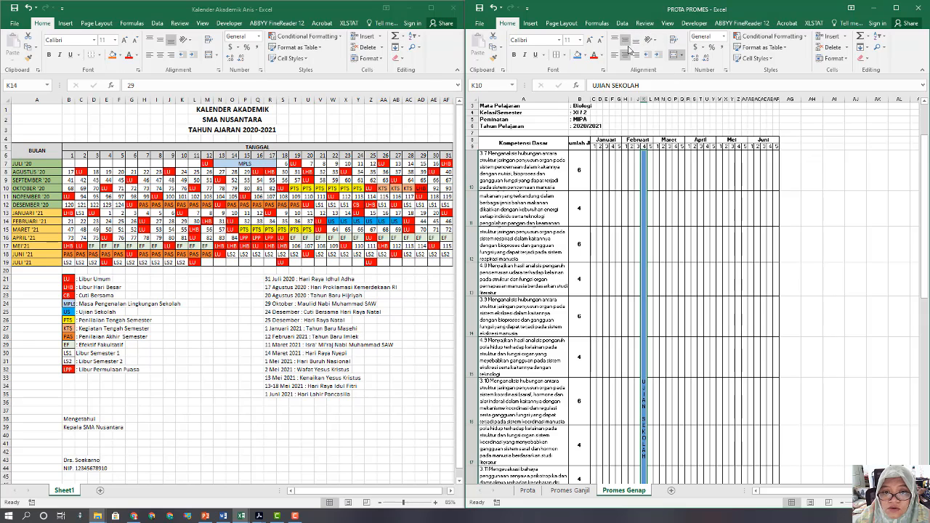
{"action": "left_click", "coordinate": [513, 55]}
{"action": "left_click", "coordinate": [872, 269]}
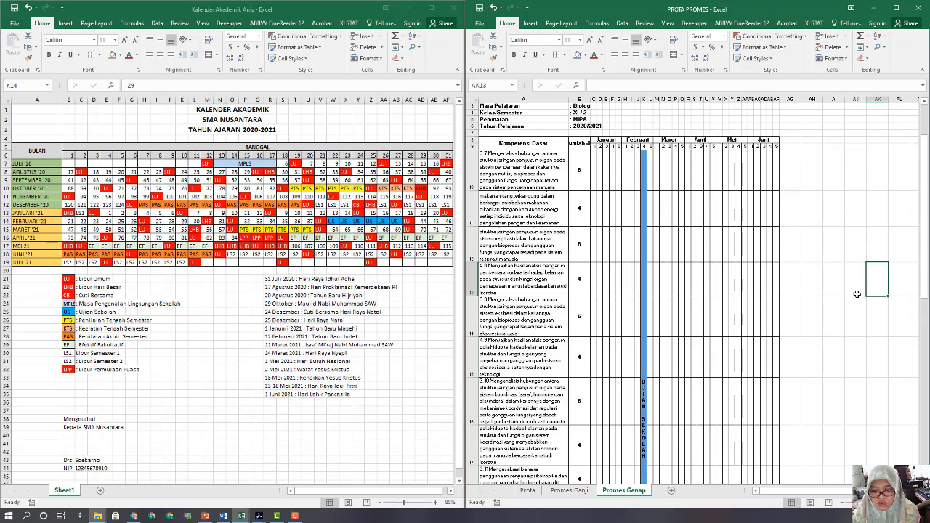
Fill the March week 3 column yellow across all competency rows and merge it, matching the PTS dates in the academic calendar.
{"action": "scroll", "coordinate": [814, 359], "scroll_direction": "down", "scroll_amount": 5}
{"action": "scroll", "coordinate": [813, 362], "scroll_direction": "up", "scroll_amount": 3}
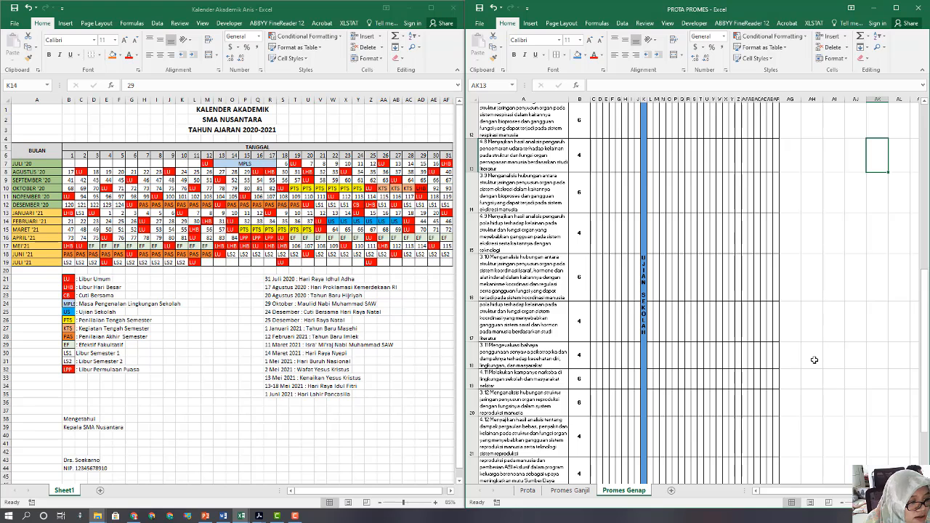
{"action": "left_click", "coordinate": [121, 229]}
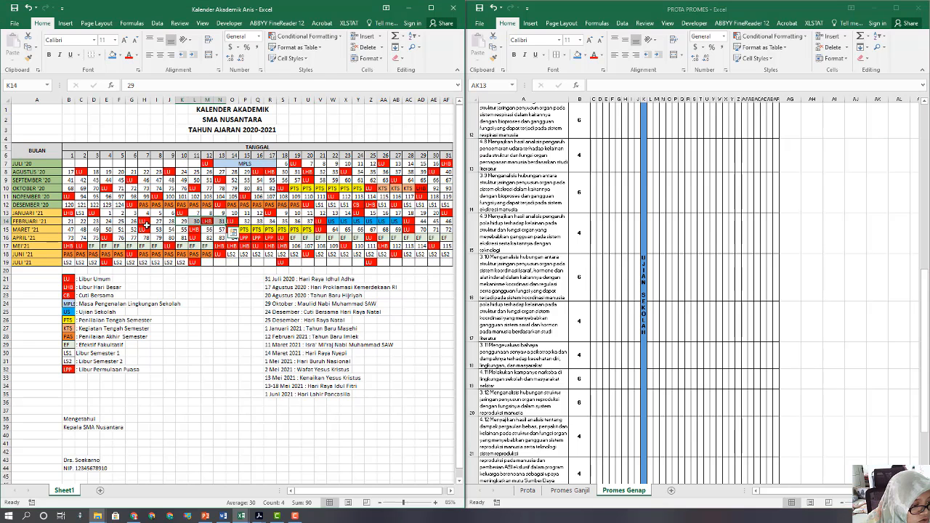
{"action": "left_click", "coordinate": [685, 259]}
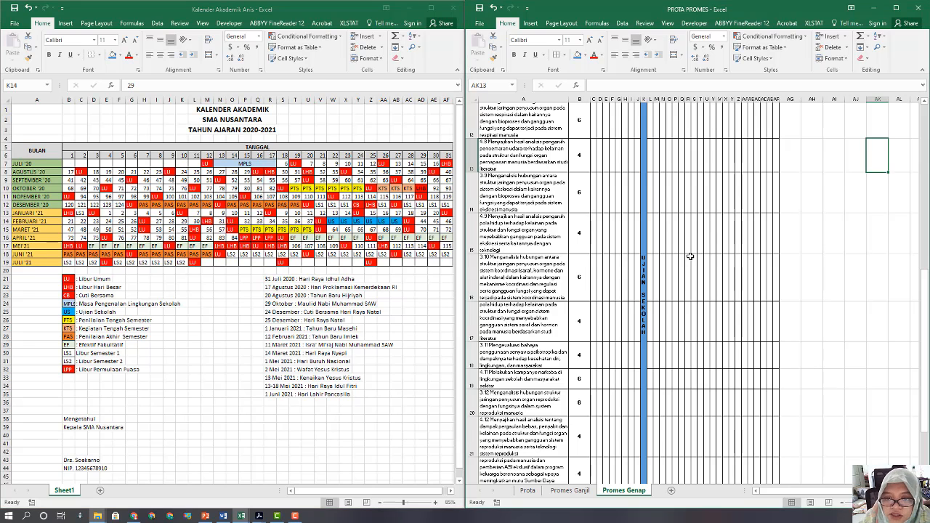
{"action": "scroll", "coordinate": [686, 259], "scroll_direction": "up", "scroll_amount": 4}
{"action": "left_click_drag", "start_coordinate": [668, 167], "coordinate": [669, 482]}
{"action": "left_click_drag", "start_coordinate": [670, 490], "coordinate": [672, 434]}
{"action": "scroll", "coordinate": [727, 297], "scroll_direction": "up", "scroll_amount": 5}
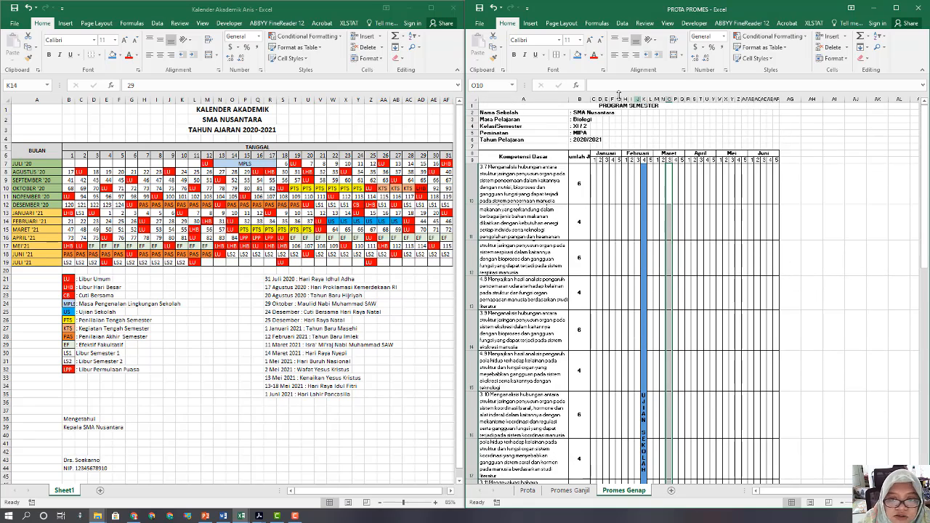
{"action": "left_click", "coordinate": [585, 55]}
{"action": "left_click", "coordinate": [602, 131]}
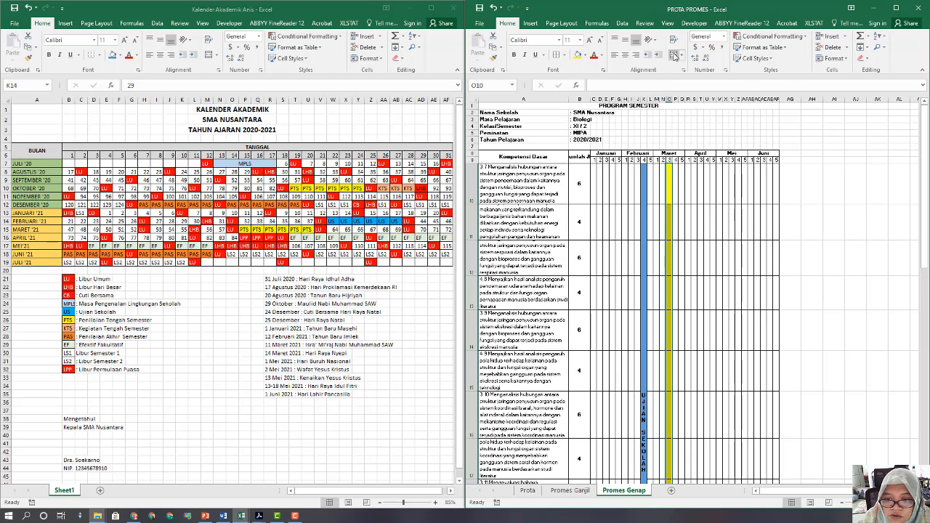
{"action": "left_click", "coordinate": [669, 182]}
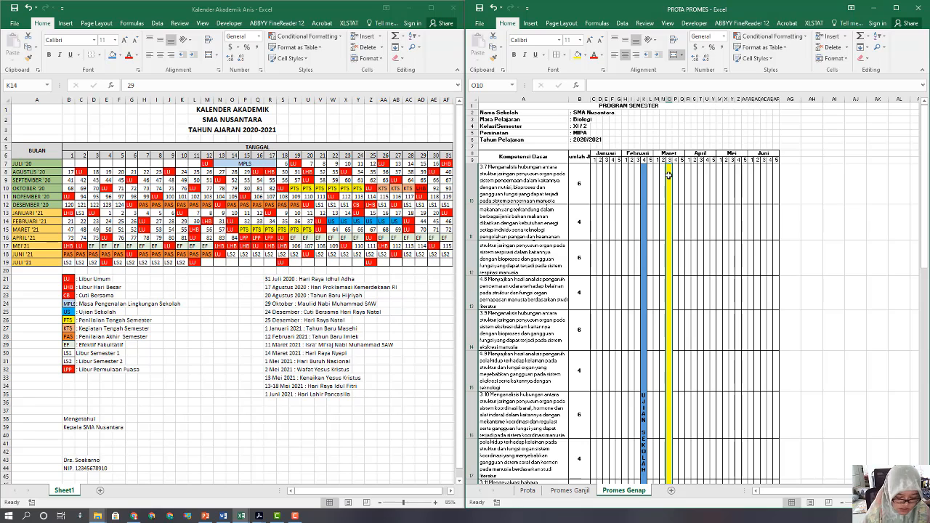
Label the merged March week 3 cell PTS in bold vertical text, centred vertically.
{"action": "type", "text": "PTS"}
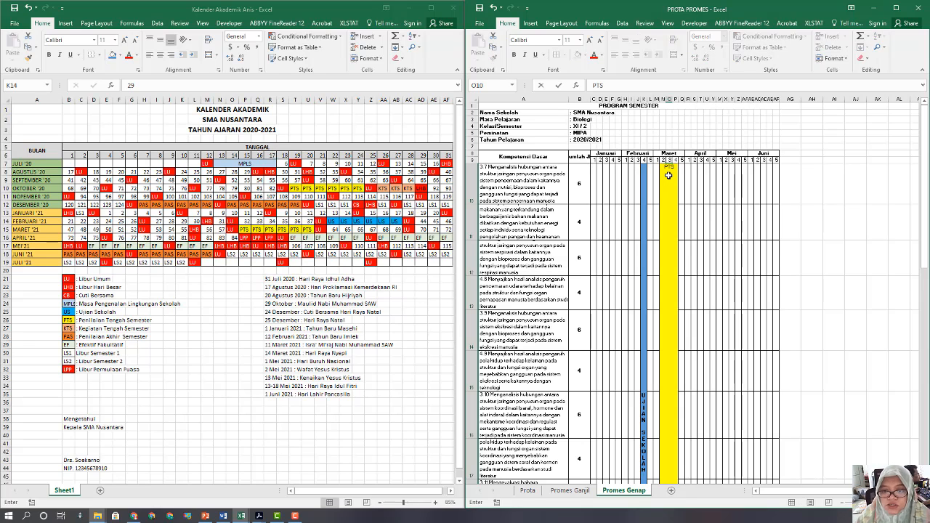
{"action": "left_click", "coordinate": [707, 238]}
{"action": "left_click", "coordinate": [669, 191]}
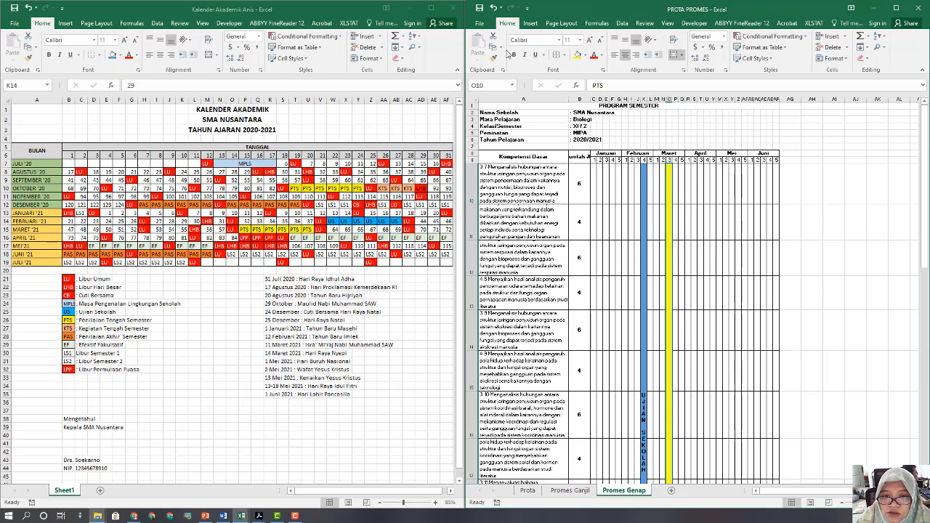
{"action": "left_click", "coordinate": [655, 40]}
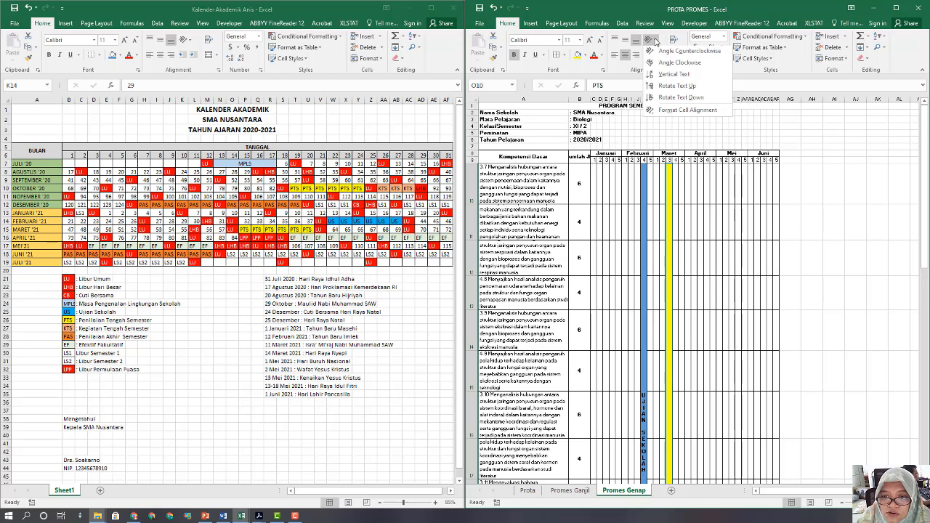
{"action": "left_click", "coordinate": [674, 76]}
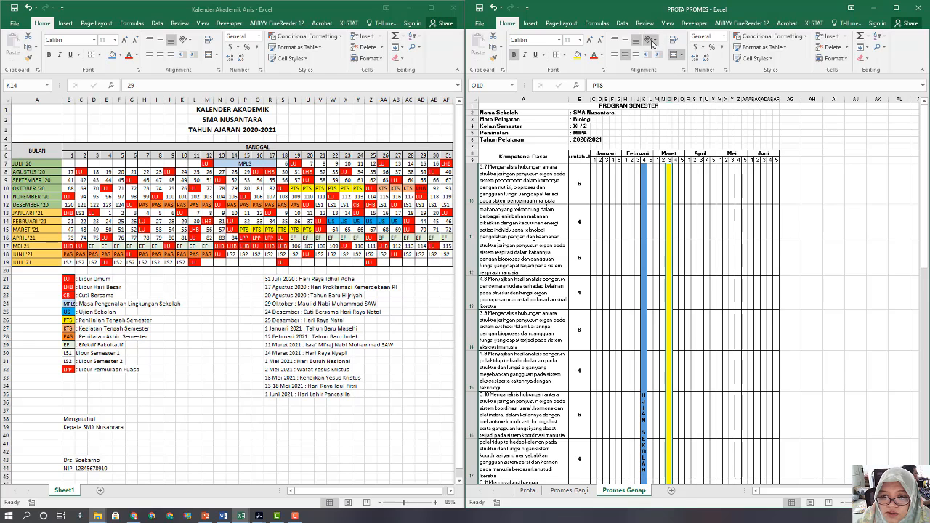
{"action": "scroll", "coordinate": [729, 252], "scroll_direction": "down", "scroll_amount": 3}
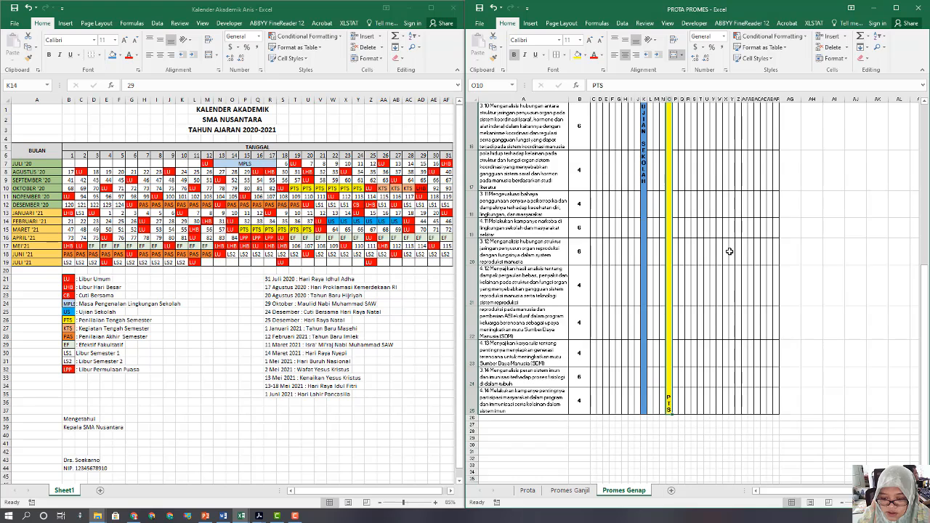
{"action": "left_click", "coordinate": [626, 41]}
{"action": "scroll", "coordinate": [683, 374], "scroll_direction": "up", "scroll_amount": 1}
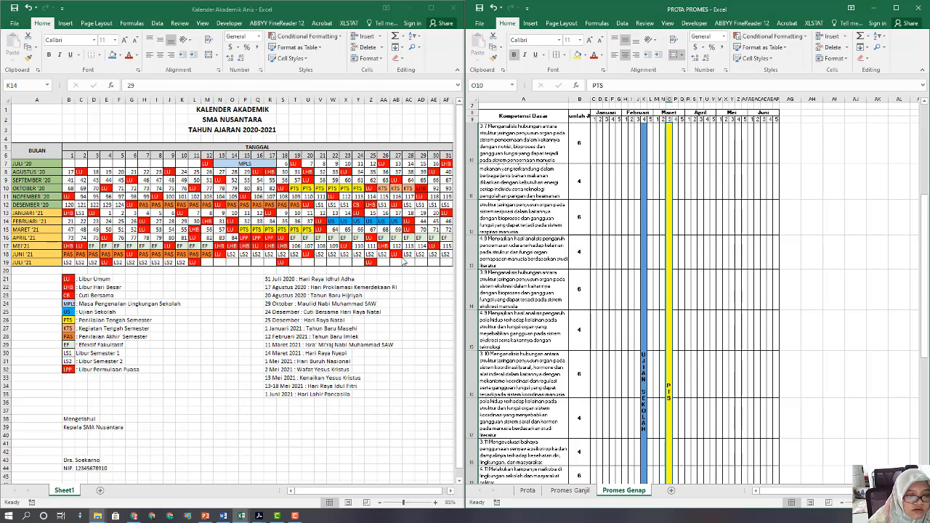
Examine the April and May rows of the academic calendar to locate the holiday dates by week.
{"action": "left_click", "coordinate": [756, 204]}
{"action": "left_click", "coordinate": [296, 240]}
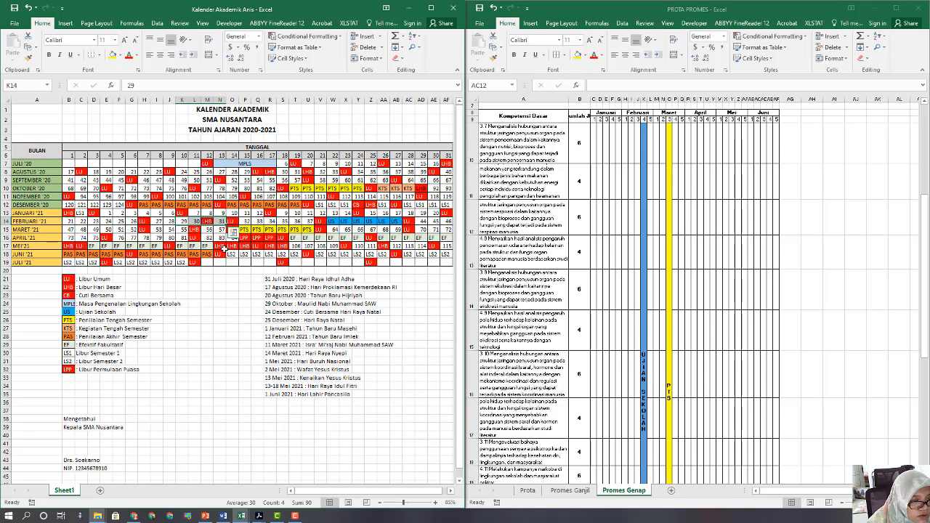
{"action": "left_click", "coordinate": [735, 186]}
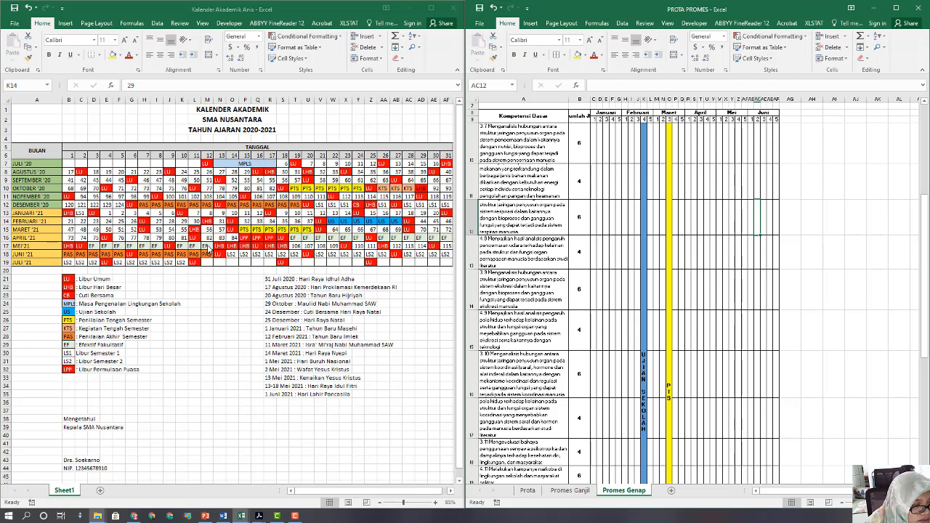
{"action": "left_click_drag", "start_coordinate": [93, 246], "coordinate": [247, 248]}
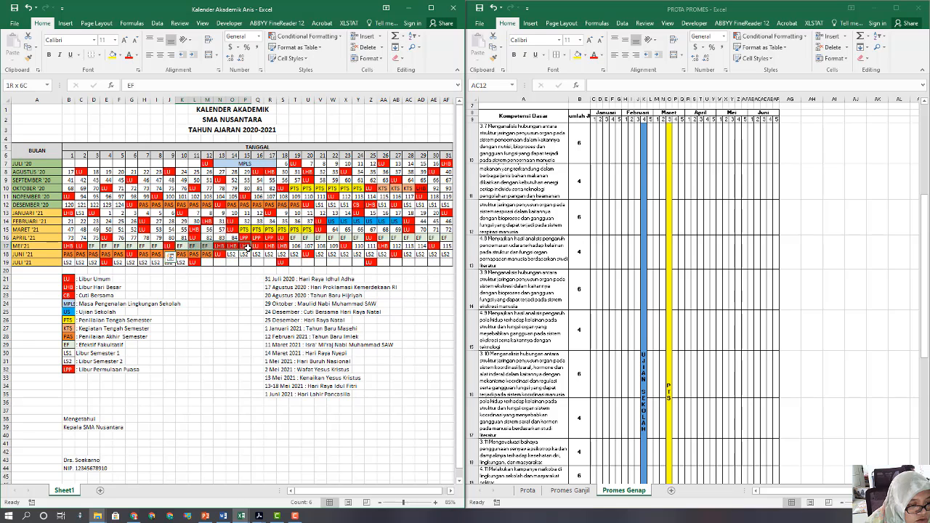
{"action": "left_click_drag", "start_coordinate": [248, 248], "coordinate": [248, 249]}
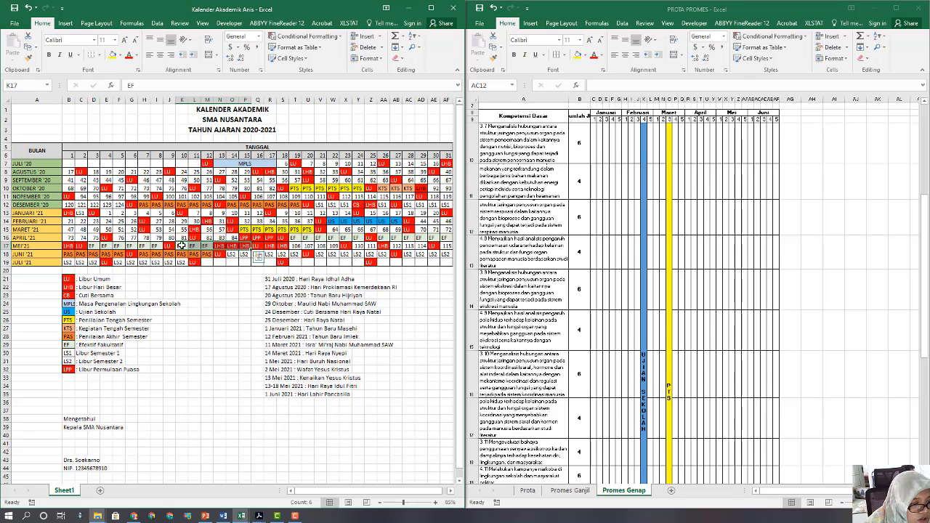
{"action": "left_click", "coordinate": [218, 238]}
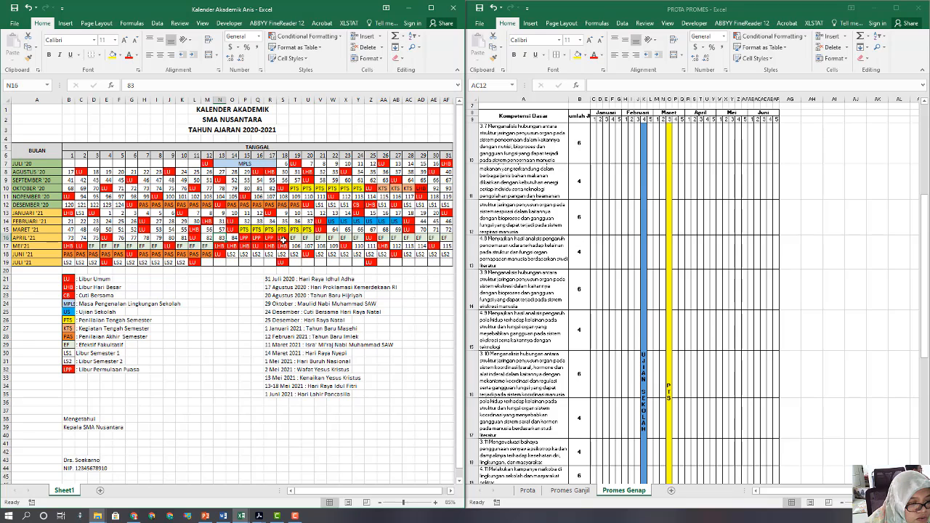
{"action": "left_click", "coordinate": [233, 246]}
Switch to the RINCIAN MINGGU EFEKTIF document in Word and check the Semester Genap effective weeks table against the calendar's May holidays.
{"action": "left_click", "coordinate": [224, 516]}
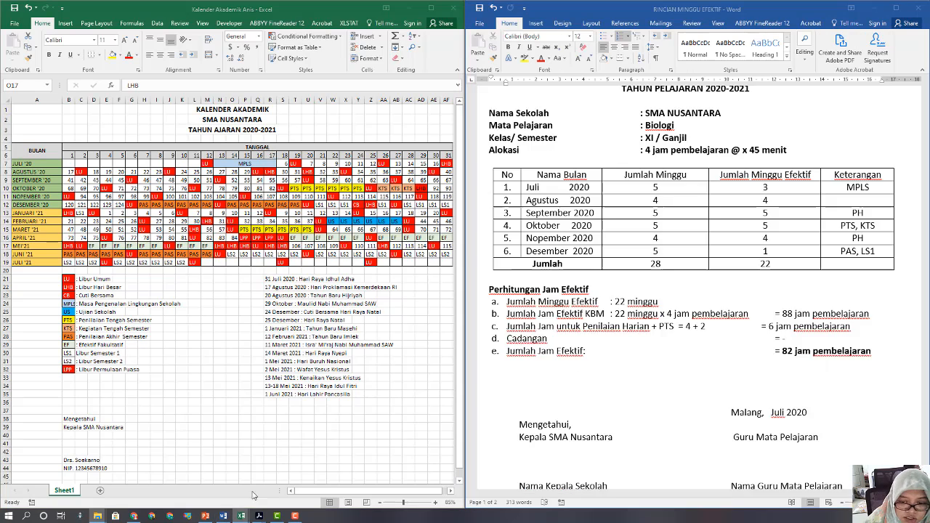
{"action": "scroll", "coordinate": [726, 279], "scroll_direction": "down", "scroll_amount": 15}
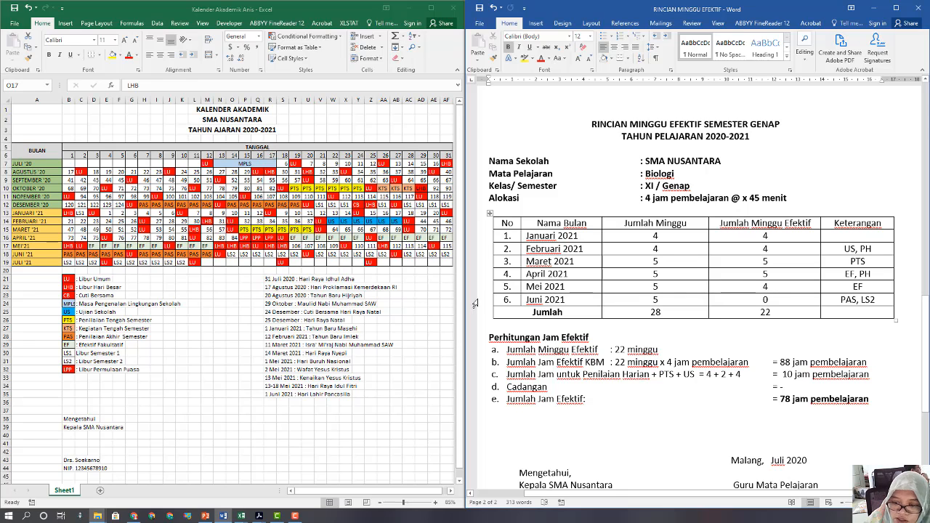
{"action": "left_click", "coordinate": [232, 246]}
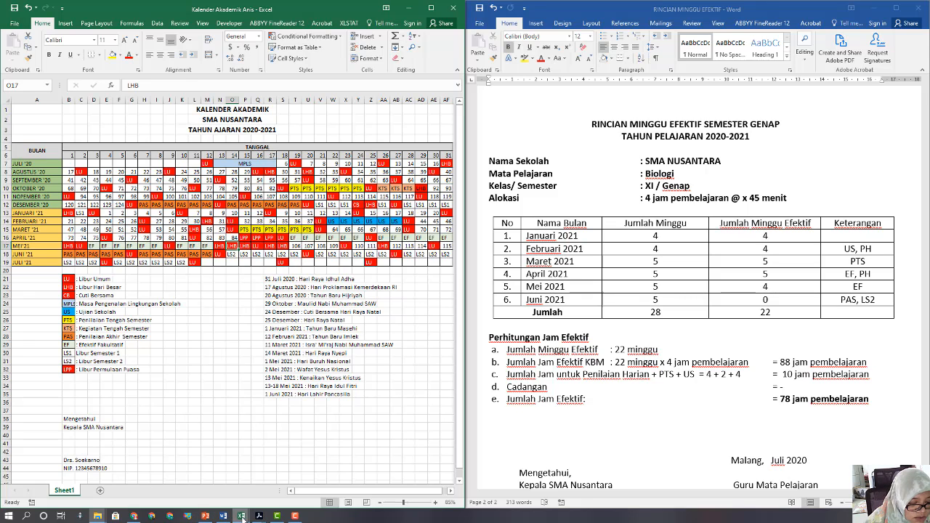
Back in the PROTA PROMES workbook, merge the May week 2 column across all competency rows and fill it red.
{"action": "mouse_move", "coordinate": [242, 517]}
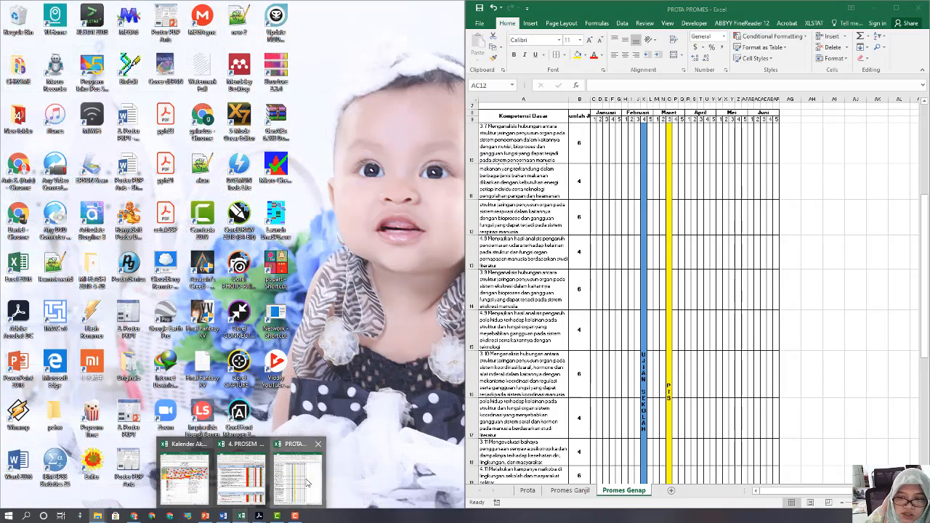
{"action": "left_click", "coordinate": [298, 478]}
{"action": "left_click", "coordinate": [732, 160]}
{"action": "left_click_drag", "start_coordinate": [727, 127], "coordinate": [729, 455]}
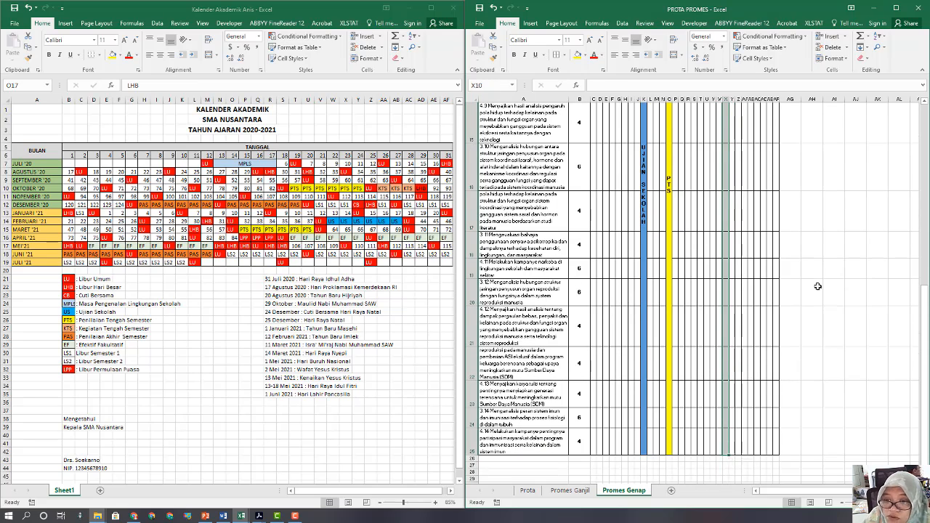
{"action": "scroll", "coordinate": [816, 286], "scroll_direction": "up", "scroll_amount": 5}
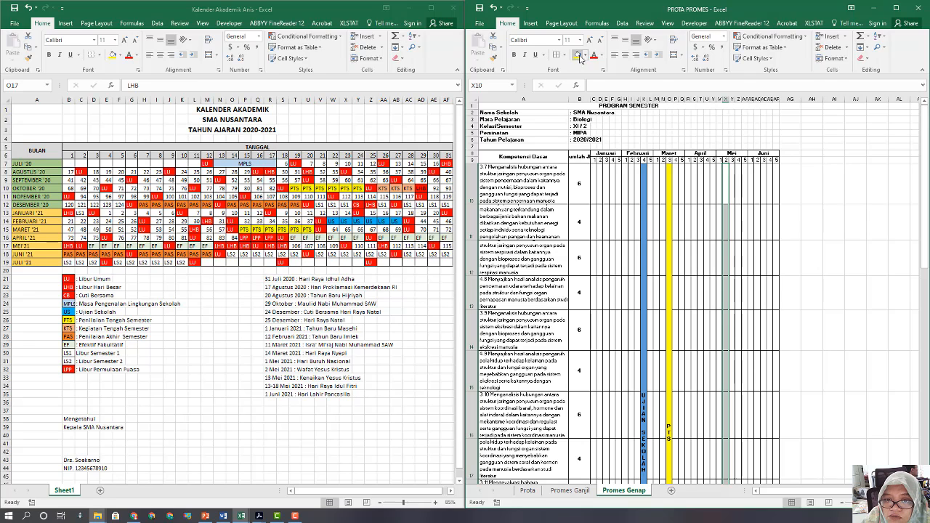
{"action": "left_click", "coordinate": [674, 55]}
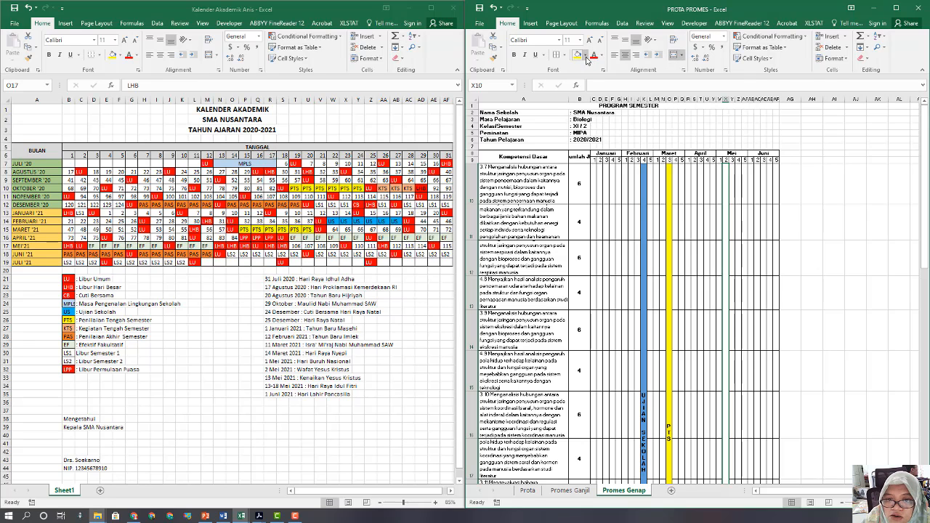
{"action": "left_click", "coordinate": [585, 55]}
{"action": "left_click", "coordinate": [586, 132]}
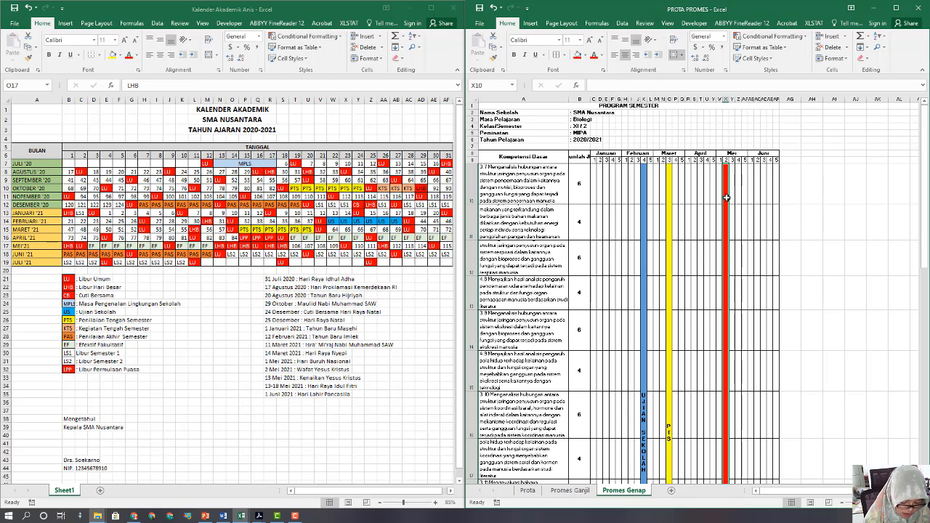
Label the merged May week 2 cell LIBUR HARI RAYA in bold vertical text, centred vertically.
{"action": "type", "text": "LIBUR HARI"}
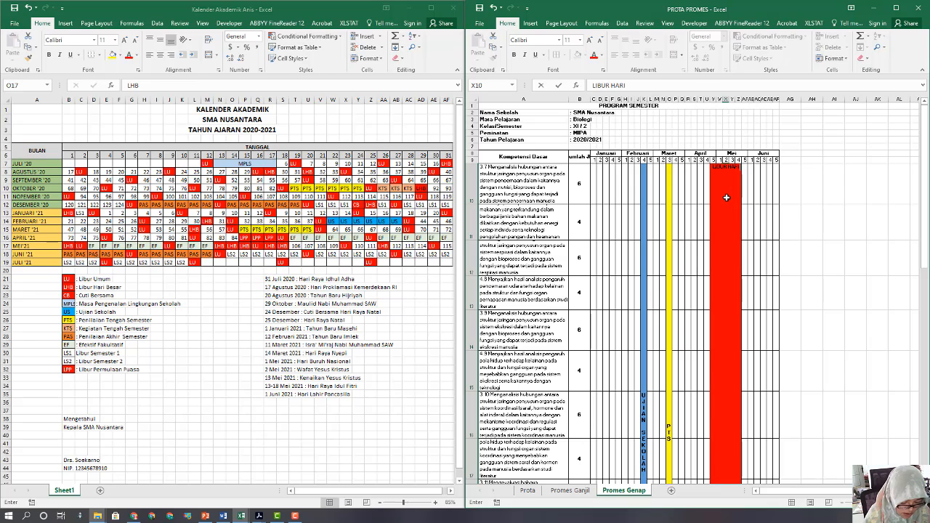
{"action": "type", "text": " RAYA"}
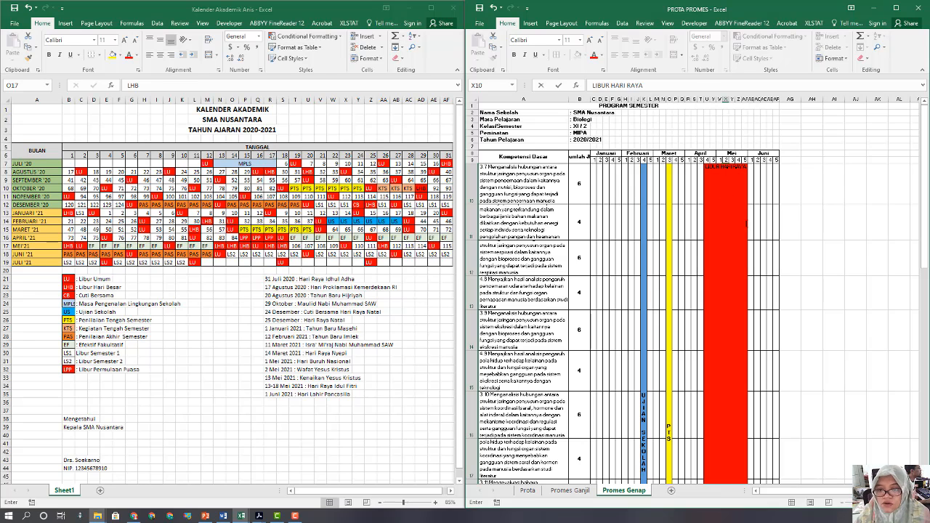
{"action": "left_click", "coordinate": [809, 212]}
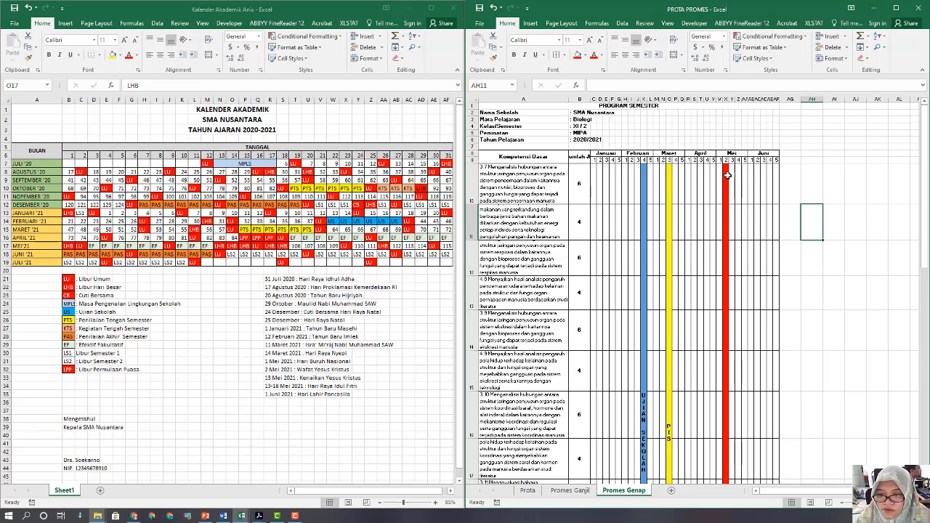
{"action": "left_click", "coordinate": [726, 175]}
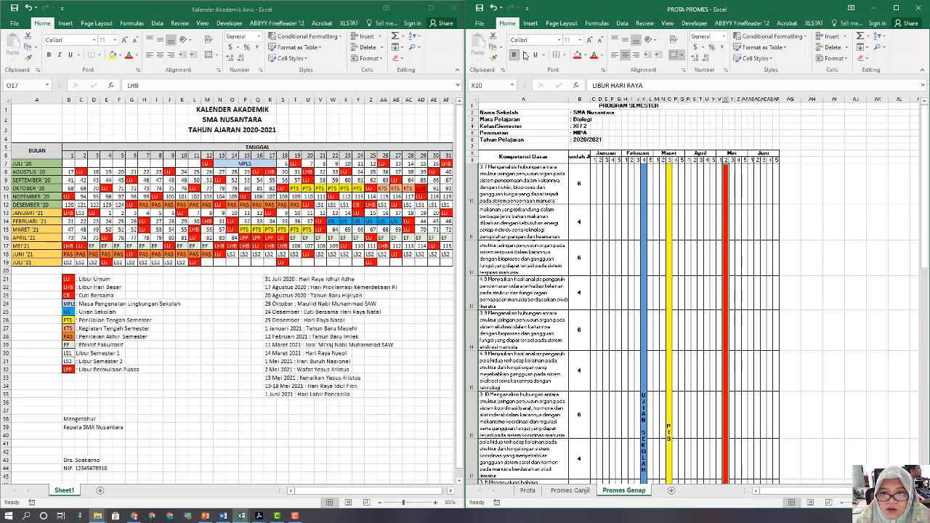
{"action": "left_click", "coordinate": [653, 41]}
{"action": "left_click", "coordinate": [675, 75]}
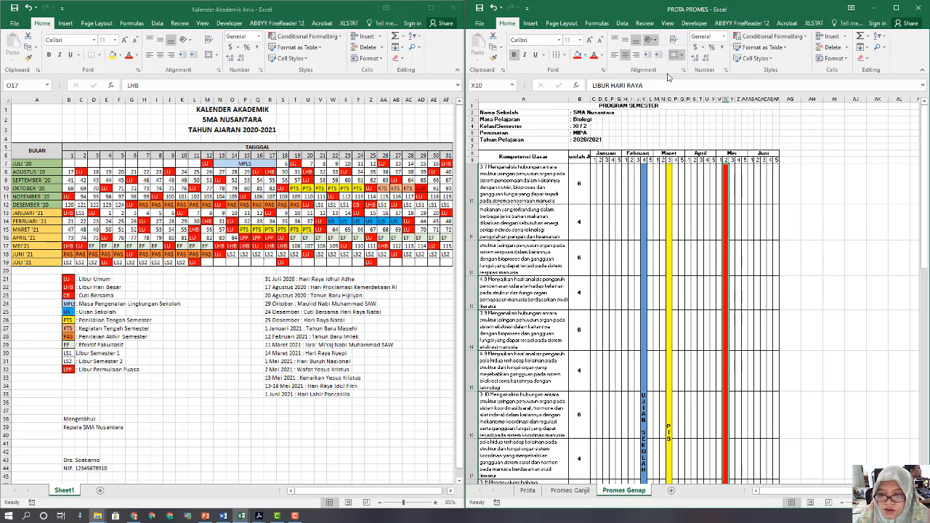
{"action": "left_click", "coordinate": [626, 42]}
{"action": "scroll", "coordinate": [862, 260], "scroll_direction": "down", "scroll_amount": 2}
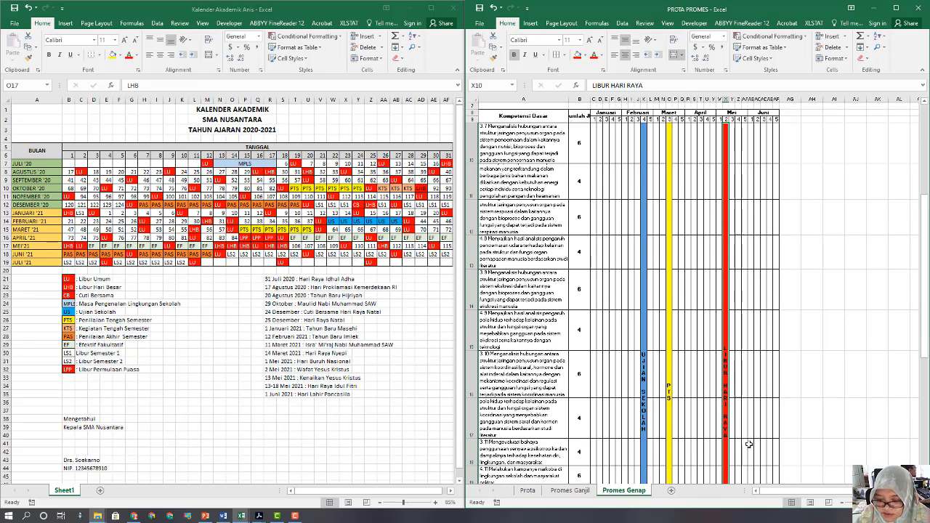
Change the May week 2 label to LIBUR HARI BESAR.
{"action": "double_click", "coordinate": [727, 419]}
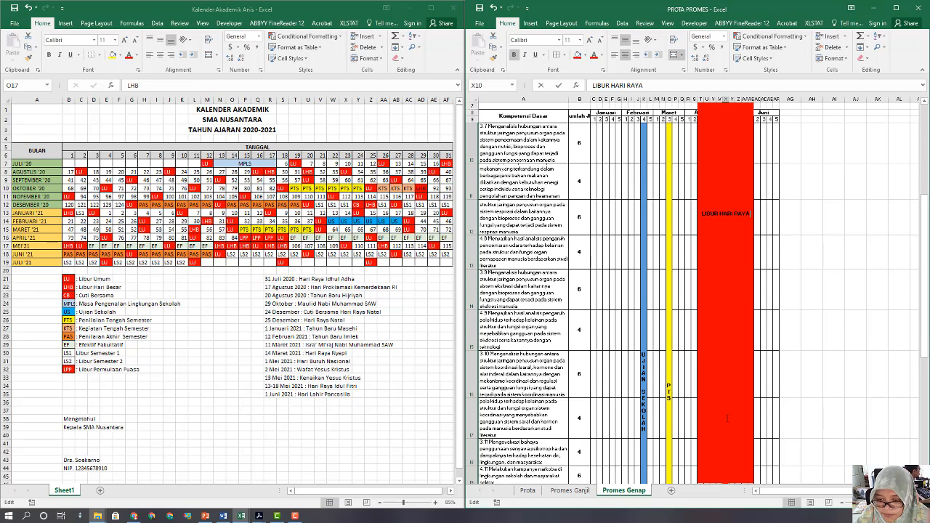
{"action": "left_click_drag", "start_coordinate": [744, 213], "coordinate": [751, 213]}
{"action": "left_click", "coordinate": [735, 213]}
{"action": "type", "text": "BESAR"}
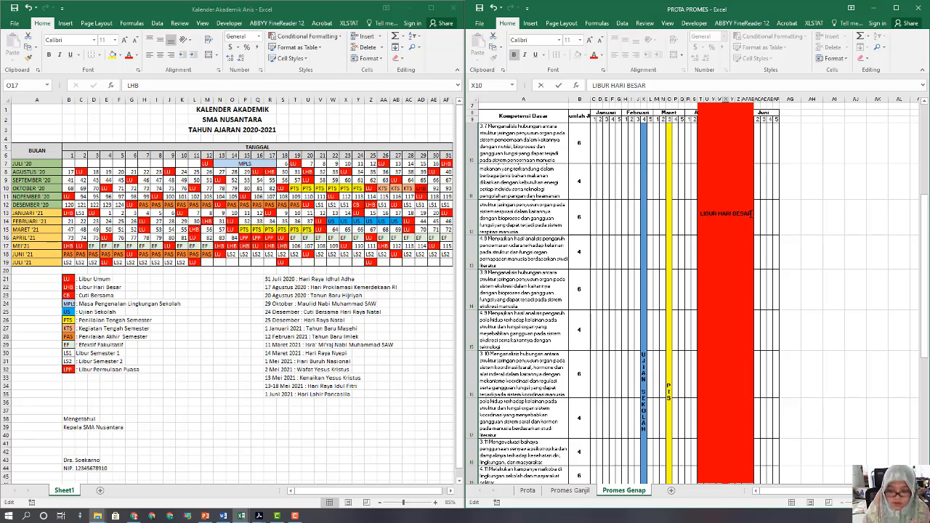
{"action": "key", "text": "Return"}
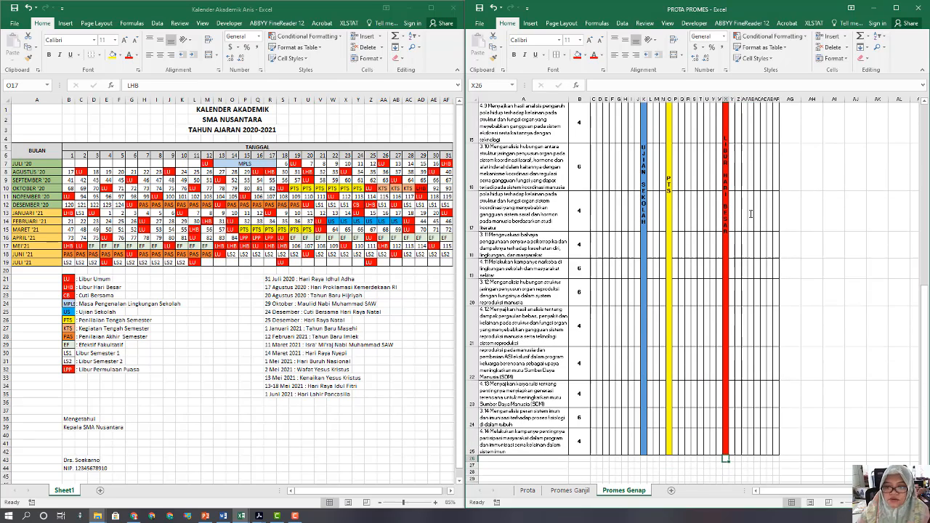
{"action": "scroll", "coordinate": [749, 221], "scroll_direction": "down", "scroll_amount": 1}
{"action": "left_click", "coordinate": [847, 210]}
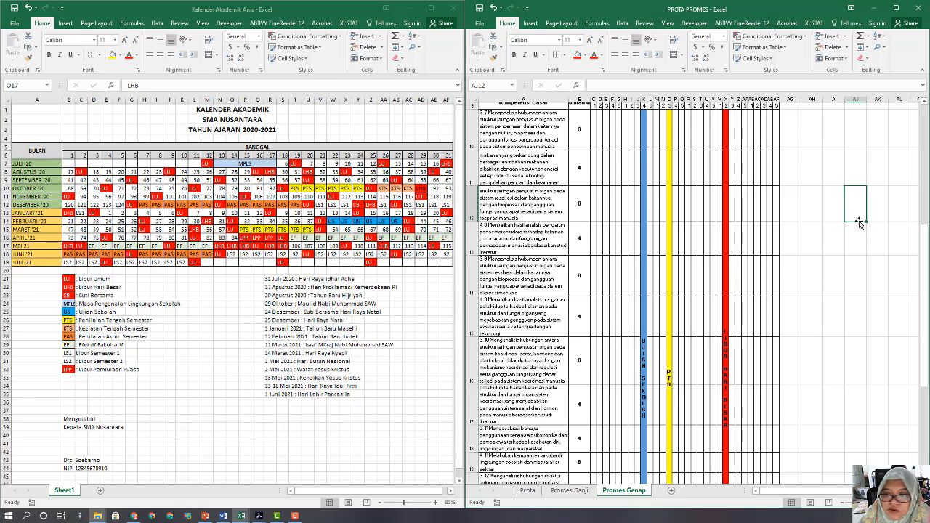
Fill the June week 1 and 2 columns orange across all competency rows and merge them into one cell.
{"action": "scroll", "coordinate": [797, 177], "scroll_direction": "up", "scroll_amount": 2}
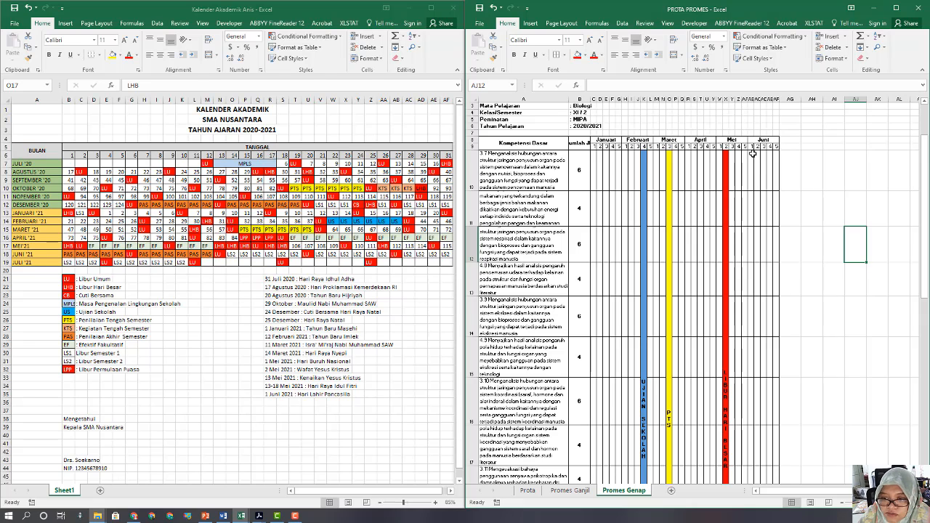
{"action": "left_click_drag", "start_coordinate": [753, 154], "coordinate": [757, 454]}
{"action": "scroll", "coordinate": [797, 293], "scroll_direction": "up", "scroll_amount": 5}
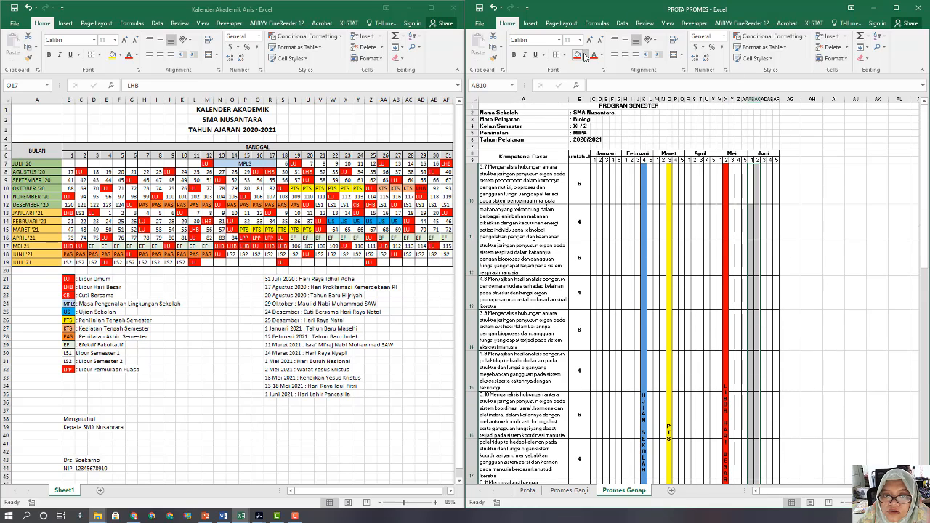
{"action": "left_click", "coordinate": [585, 56]}
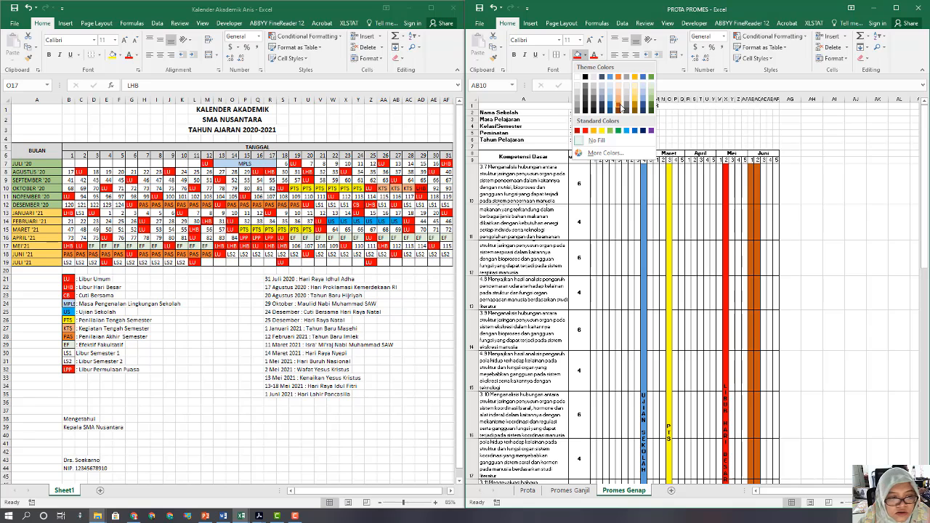
{"action": "left_click", "coordinate": [619, 79]}
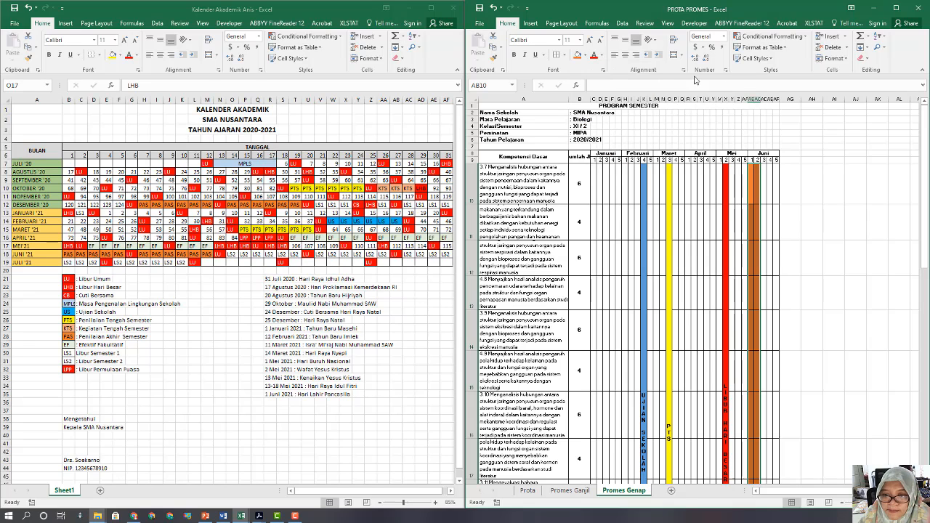
{"action": "left_click", "coordinate": [676, 58]}
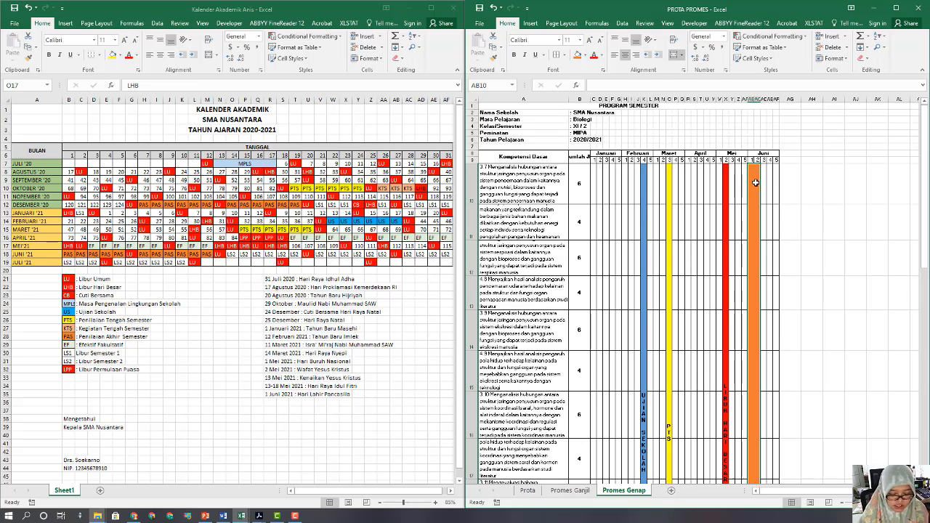
Enter PAS in the merged June weeks 1–2 cell.
{"action": "type", "text": "PAS"}
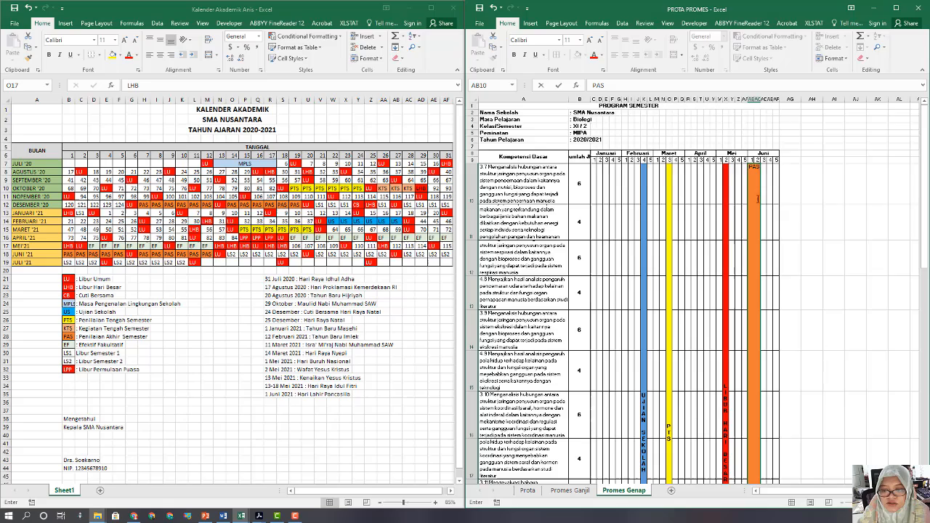
{"action": "scroll", "coordinate": [775, 203], "scroll_direction": "down", "scroll_amount": 4}
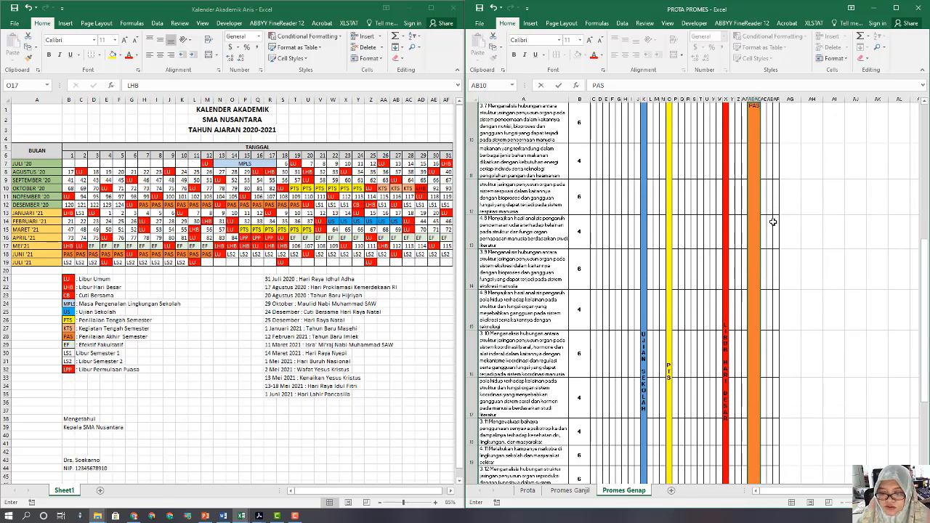
{"action": "scroll", "coordinate": [775, 211], "scroll_direction": "up", "scroll_amount": 5}
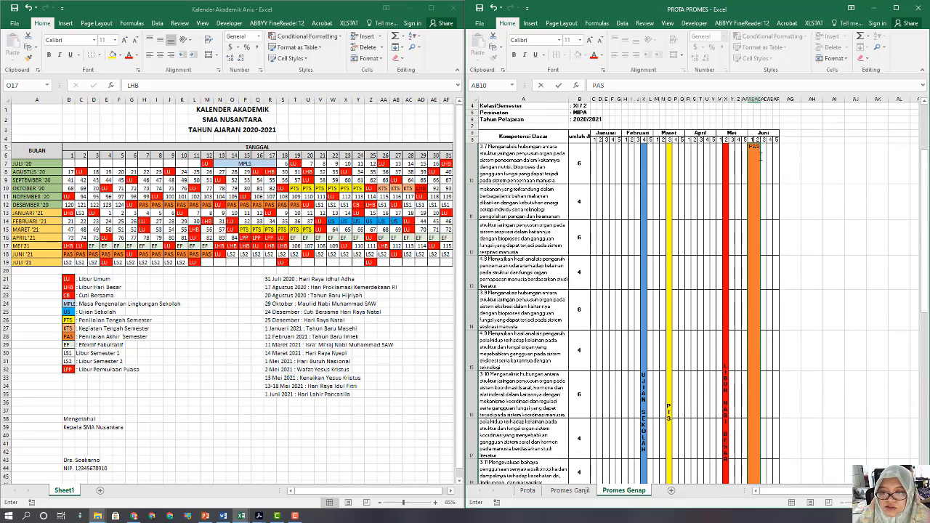
{"action": "left_click", "coordinate": [798, 173]}
Set the PAS label to bold vertical text, centred vertically in its cell.
{"action": "left_click", "coordinate": [756, 156]}
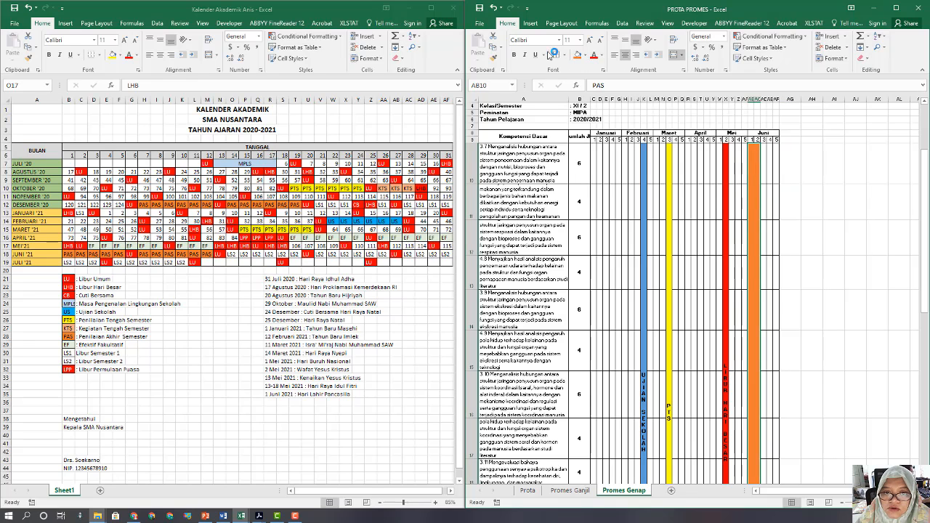
{"action": "left_click", "coordinate": [652, 39]}
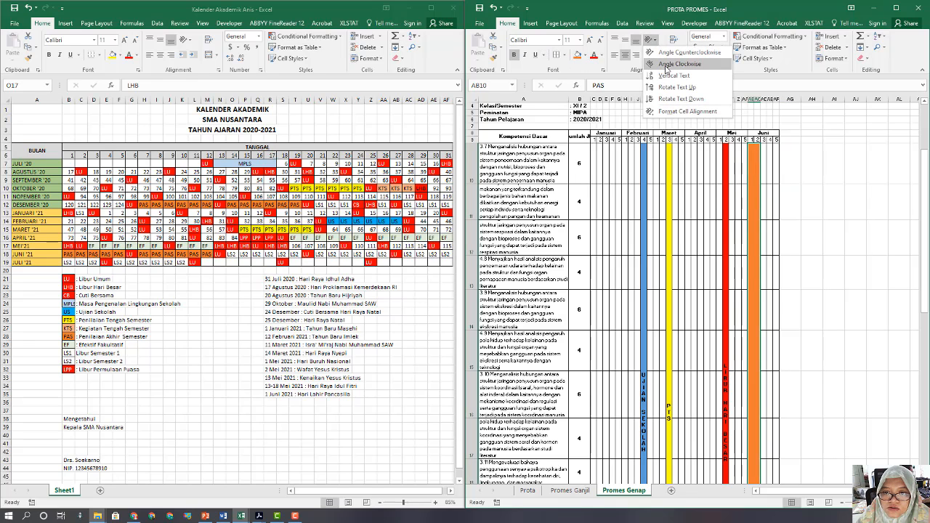
{"action": "left_click", "coordinate": [669, 75]}
{"action": "left_click", "coordinate": [837, 206]}
{"action": "scroll", "coordinate": [832, 312], "scroll_direction": "down", "scroll_amount": 5}
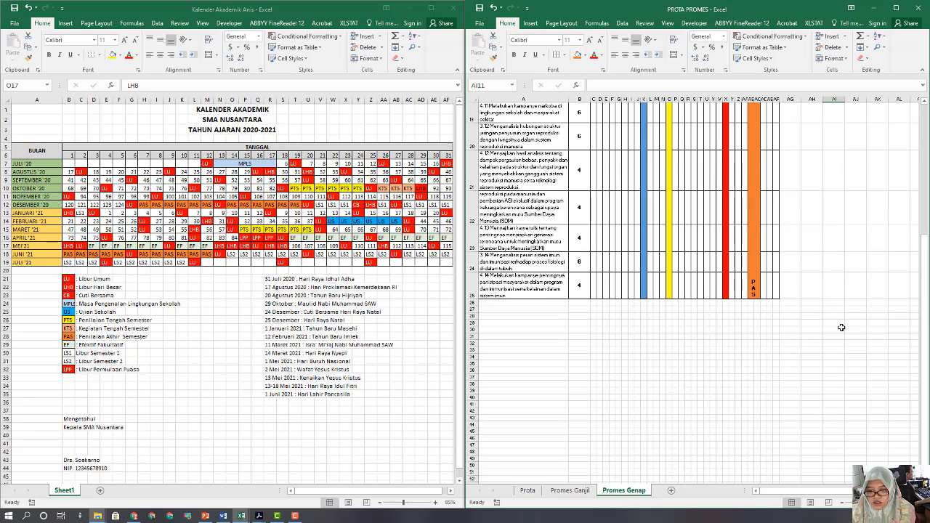
{"action": "left_click", "coordinate": [754, 135]}
{"action": "left_click", "coordinate": [625, 40]}
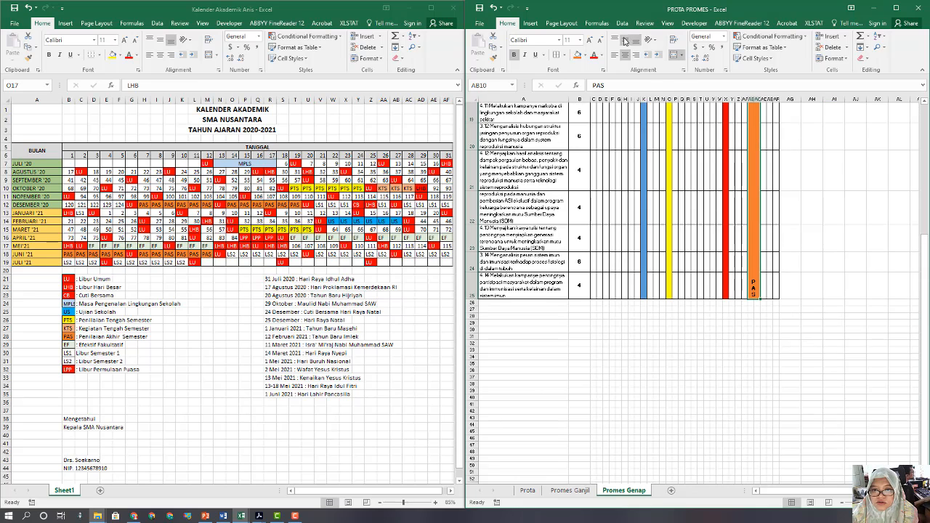
Merge the June week 3 to 5 columns across all competency rows into one cell.
{"action": "scroll", "coordinate": [756, 253], "scroll_direction": "up", "scroll_amount": 4}
{"action": "scroll", "coordinate": [756, 252], "scroll_direction": "down", "scroll_amount": 3}
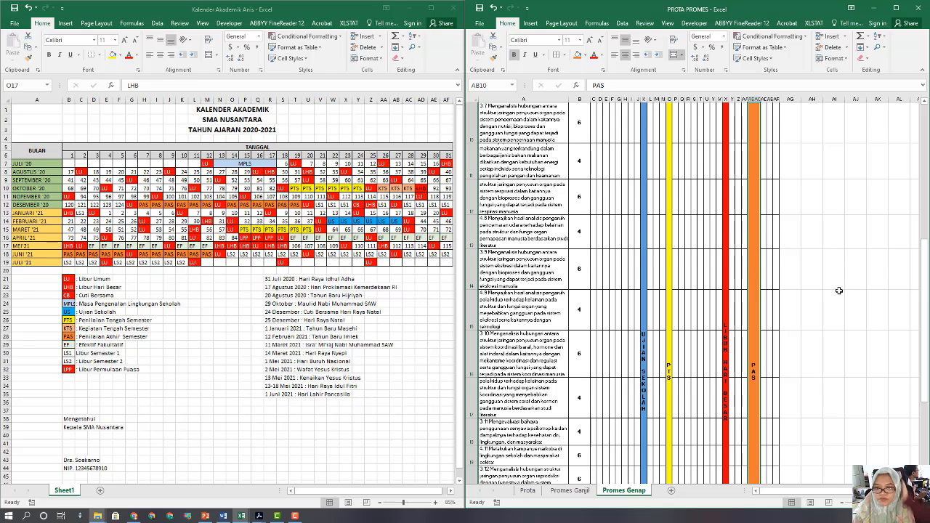
{"action": "scroll", "coordinate": [839, 290], "scroll_direction": "up", "scroll_amount": 2}
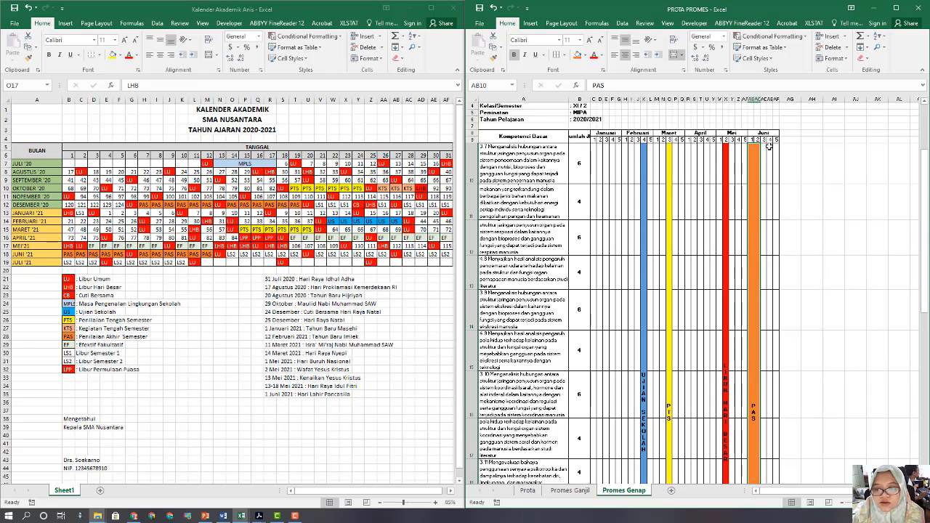
{"action": "left_click_drag", "start_coordinate": [764, 147], "coordinate": [777, 449]}
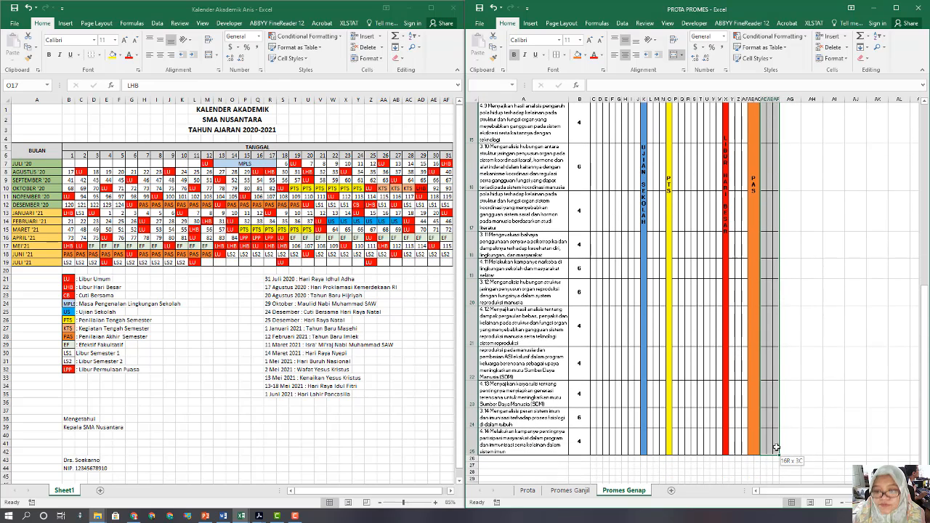
{"action": "left_click", "coordinate": [676, 55]}
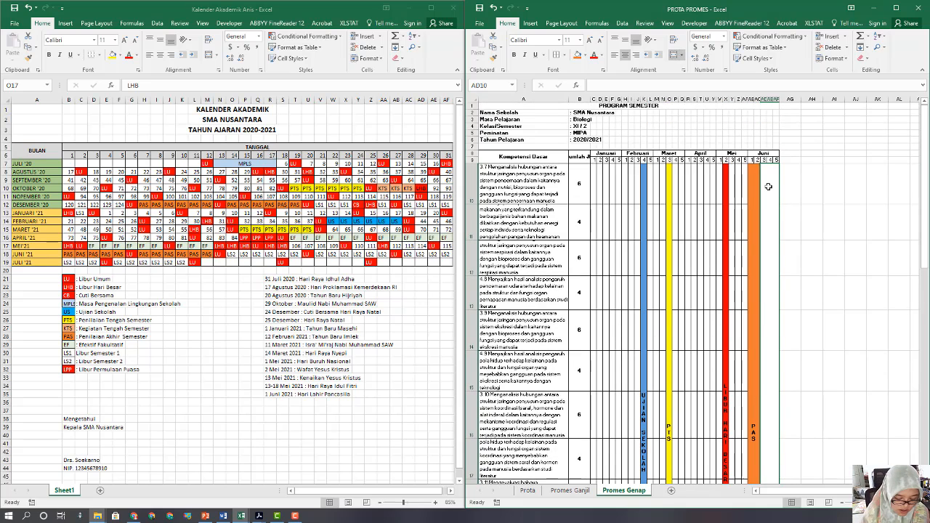
Enter LS2 in the merged June weeks 3–5 cell.
{"action": "type", "text": "LS"}
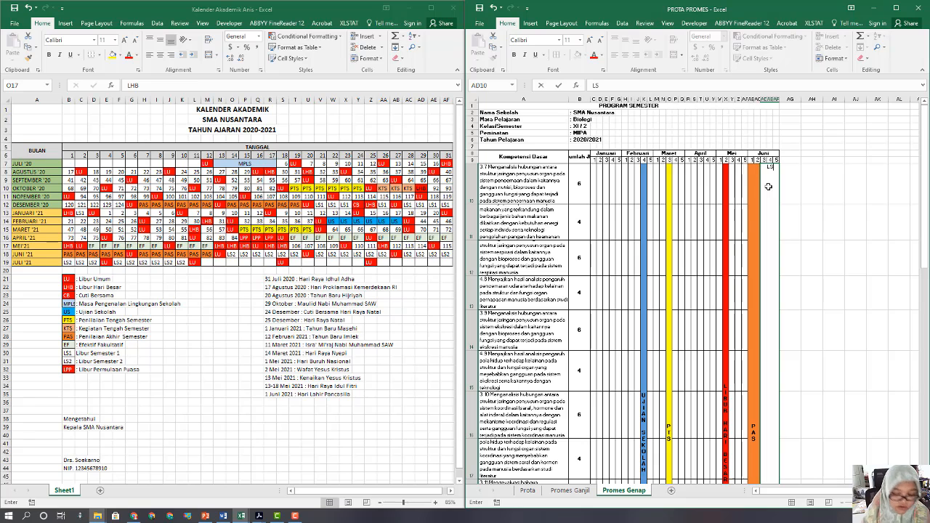
{"action": "type", "text": "2"}
{"action": "left_click", "coordinate": [828, 202]}
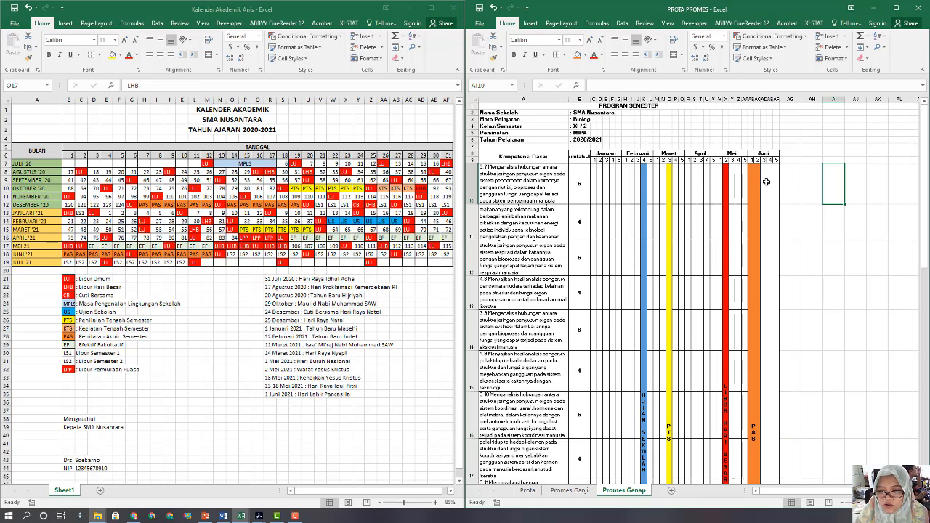
Set the LS2 label to bold vertical text, centred vertically in its cell.
{"action": "left_click", "coordinate": [769, 181]}
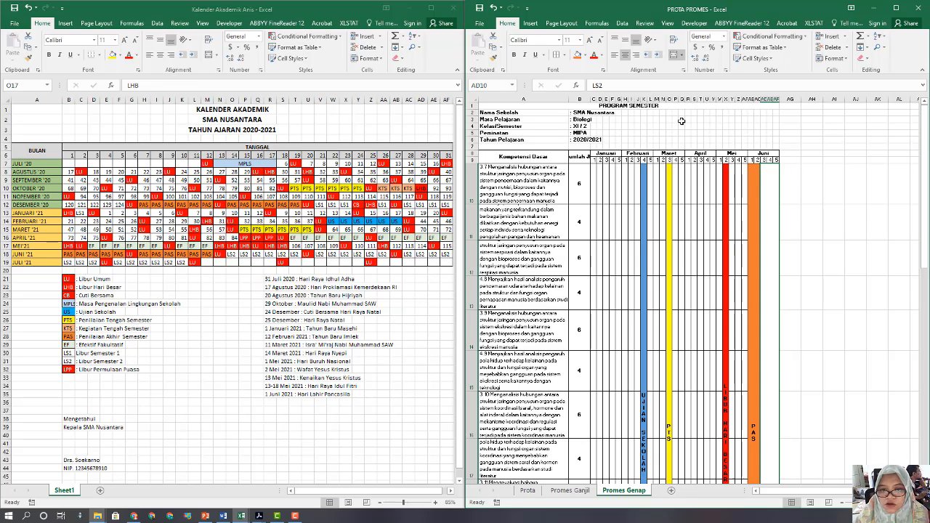
{"action": "left_click", "coordinate": [625, 40]}
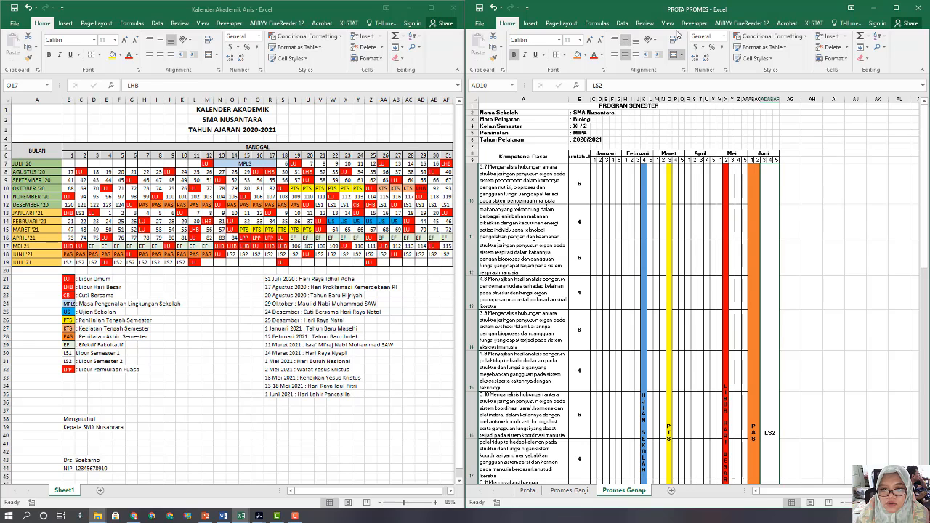
{"action": "left_click", "coordinate": [652, 40]}
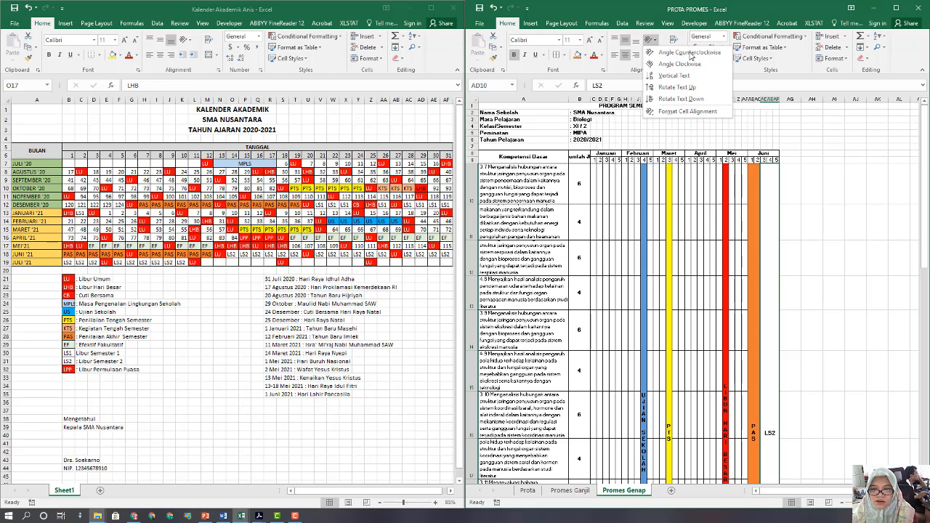
{"action": "left_click", "coordinate": [690, 77]}
{"action": "left_click", "coordinate": [872, 318]}
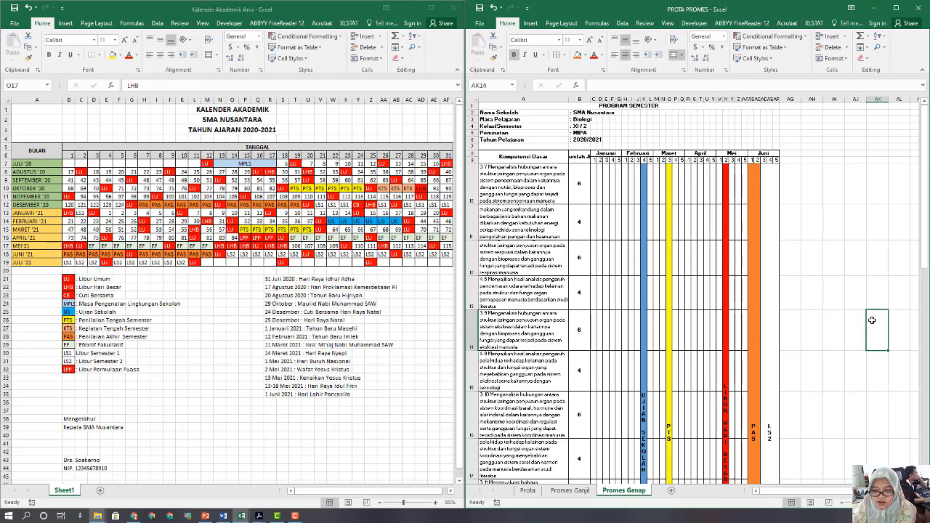
Distribute the lesson hours of competency 3.7 as 4 in January week 1 and 2 in January week 2.
{"action": "scroll", "coordinate": [830, 426], "scroll_direction": "down", "scroll_amount": 4}
{"action": "scroll", "coordinate": [841, 426], "scroll_direction": "up", "scroll_amount": 5}
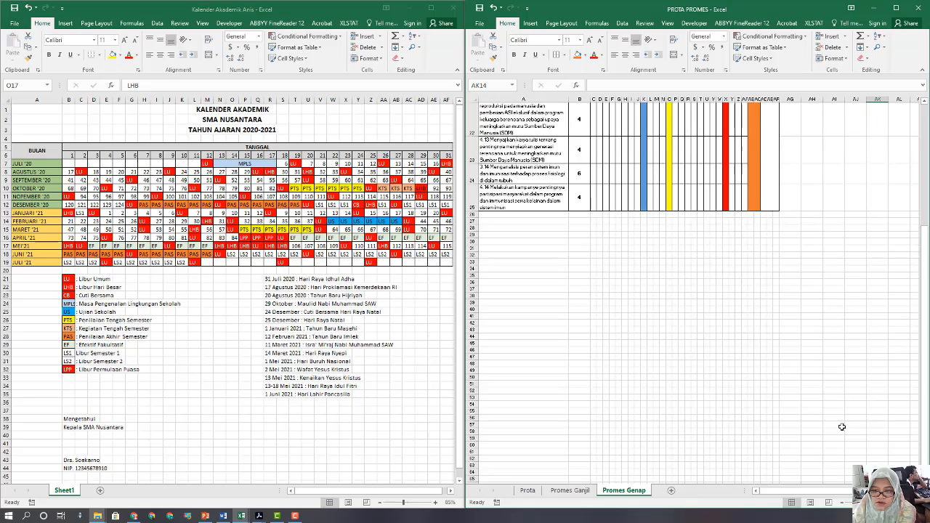
{"action": "left_click", "coordinate": [630, 199]}
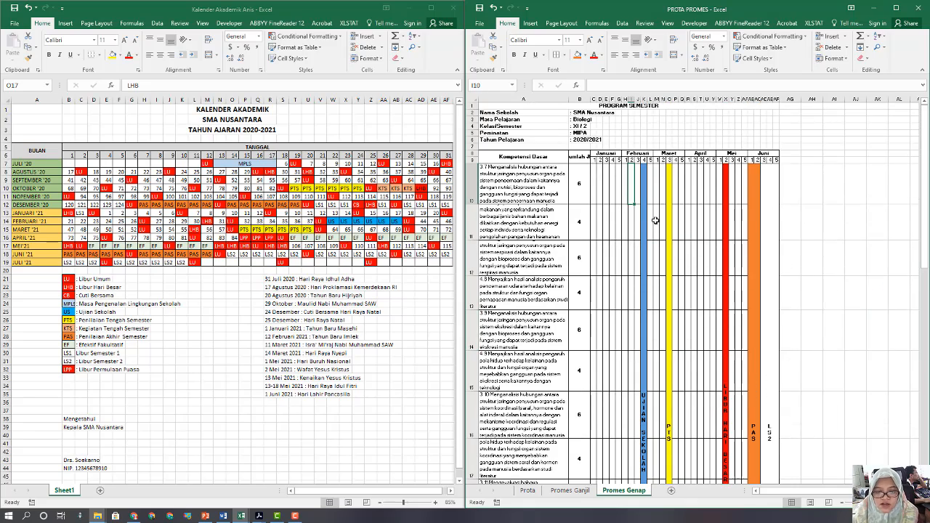
{"action": "scroll", "coordinate": [656, 225], "scroll_direction": "up", "scroll_amount": 5}
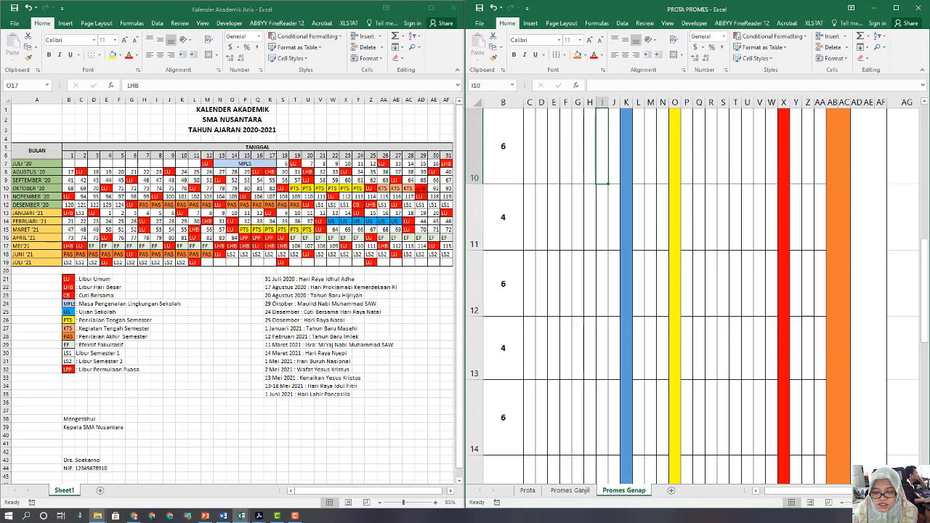
{"action": "scroll", "coordinate": [689, 339], "scroll_direction": "left", "scroll_amount": 2}
{"action": "scroll", "coordinate": [688, 339], "scroll_direction": "up", "scroll_amount": 3}
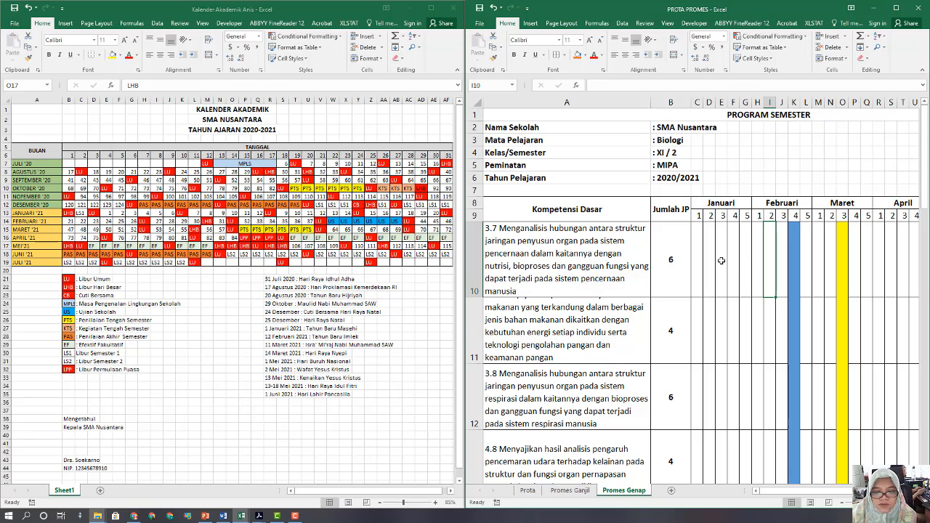
{"action": "left_click", "coordinate": [697, 239]}
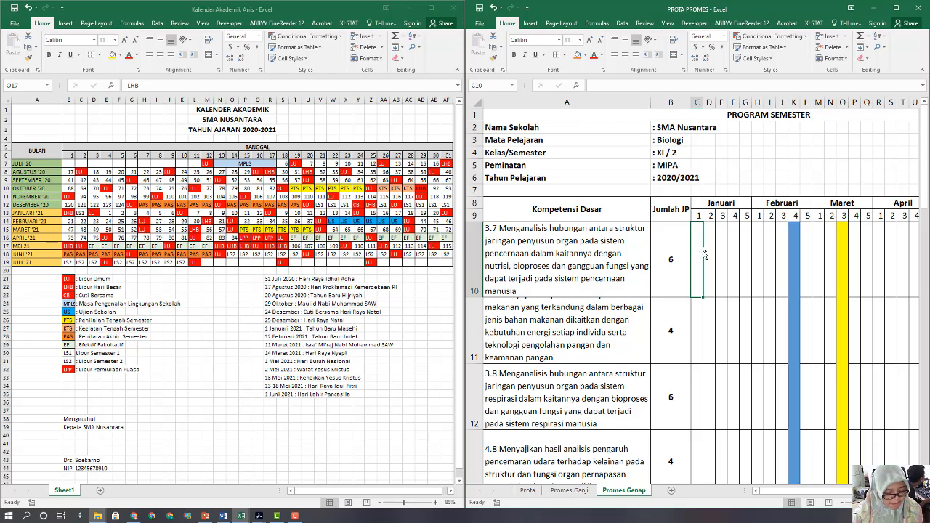
{"action": "type", "text": "4"}
{"action": "left_click", "coordinate": [712, 261]}
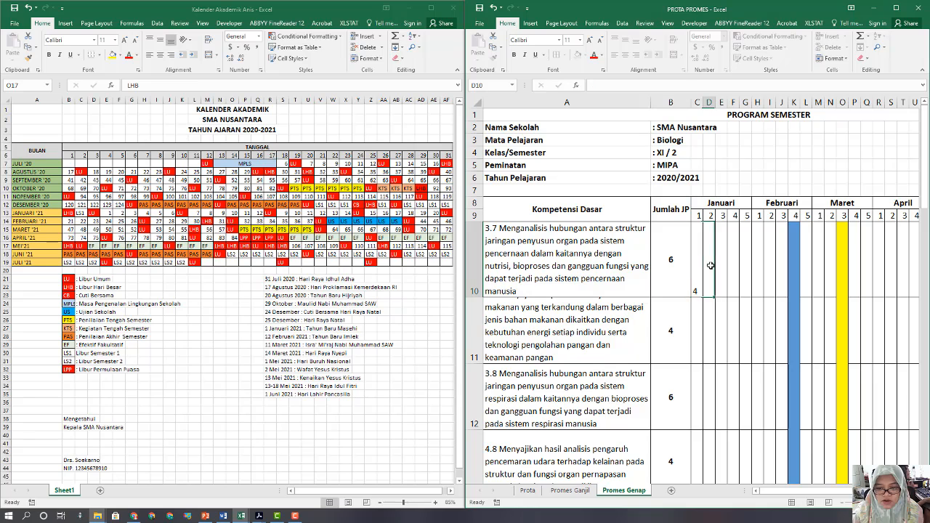
{"action": "type", "text": "2"}
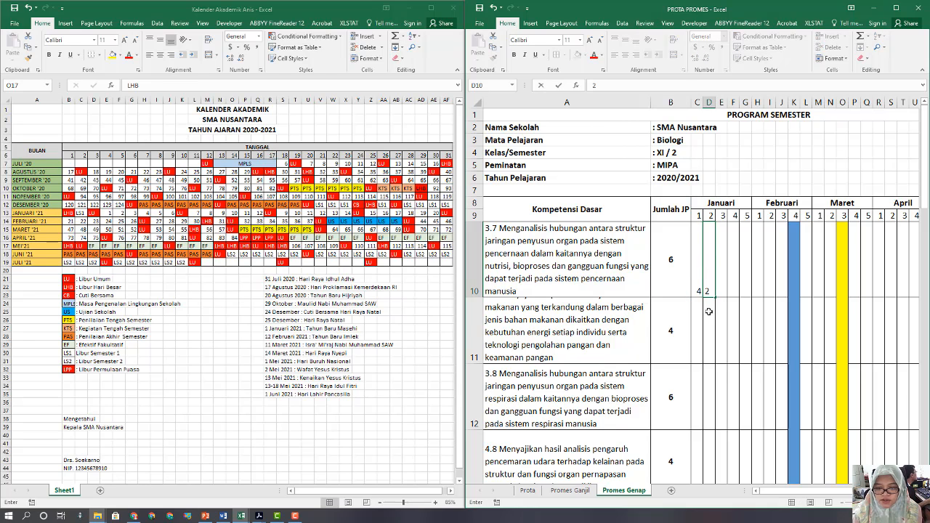
Distribute the row 11 competency's lesson hours as 2 in January week 2 and 2 in January week 3.
{"action": "left_click", "coordinate": [711, 317]}
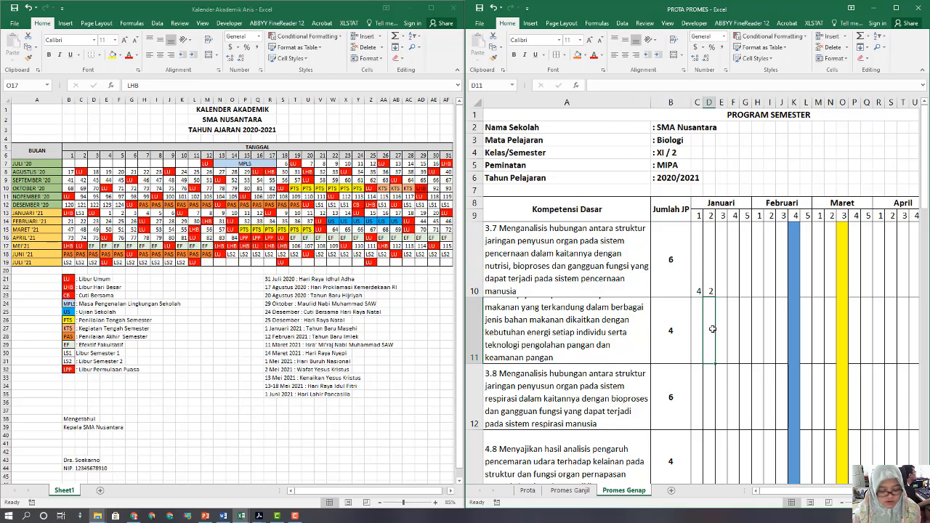
{"action": "type", "text": "2"}
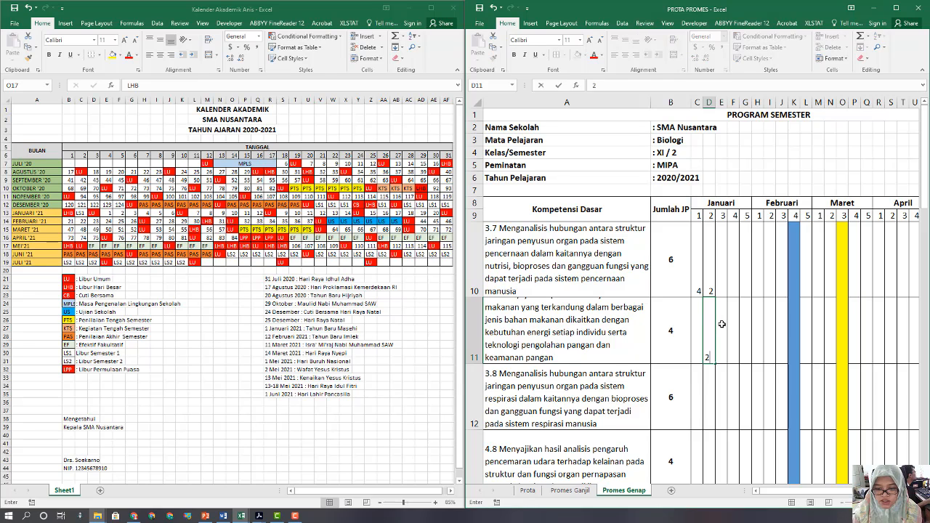
{"action": "left_click", "coordinate": [722, 324]}
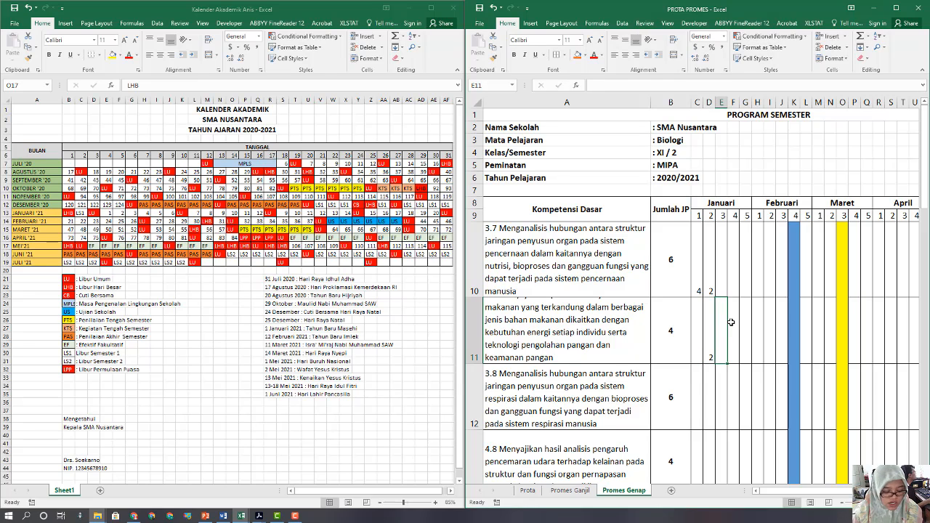
{"action": "type", "text": "2"}
Distribute the lesson hours of competency 3.8 as 2 in January week 3 and 4 in January week 4.
{"action": "scroll", "coordinate": [759, 371], "scroll_direction": "down", "scroll_amount": 1}
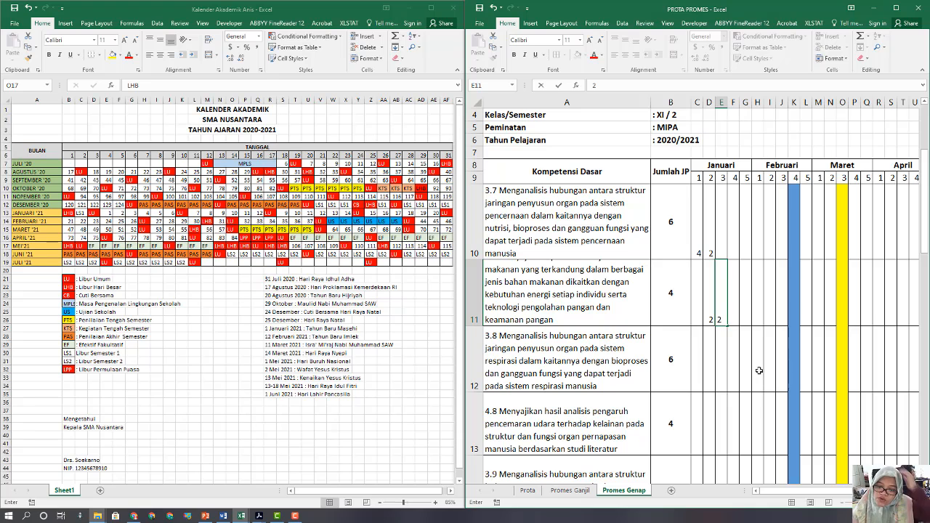
{"action": "left_click", "coordinate": [722, 347]}
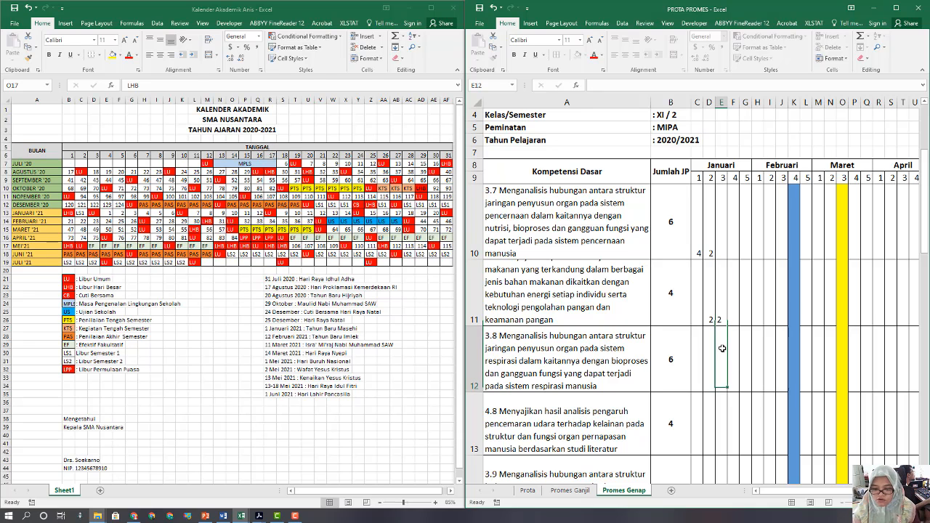
{"action": "scroll", "coordinate": [738, 358], "scroll_direction": "down", "scroll_amount": 2}
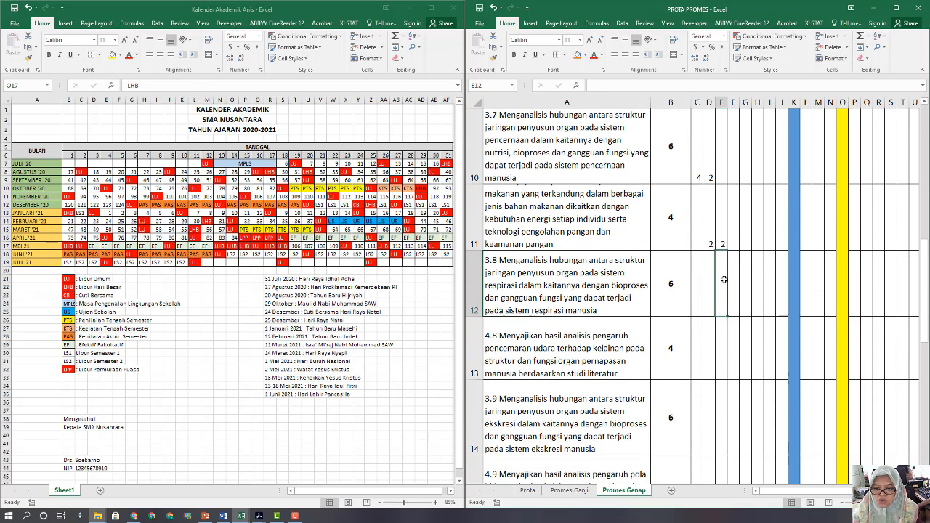
{"action": "type", "text": "2"}
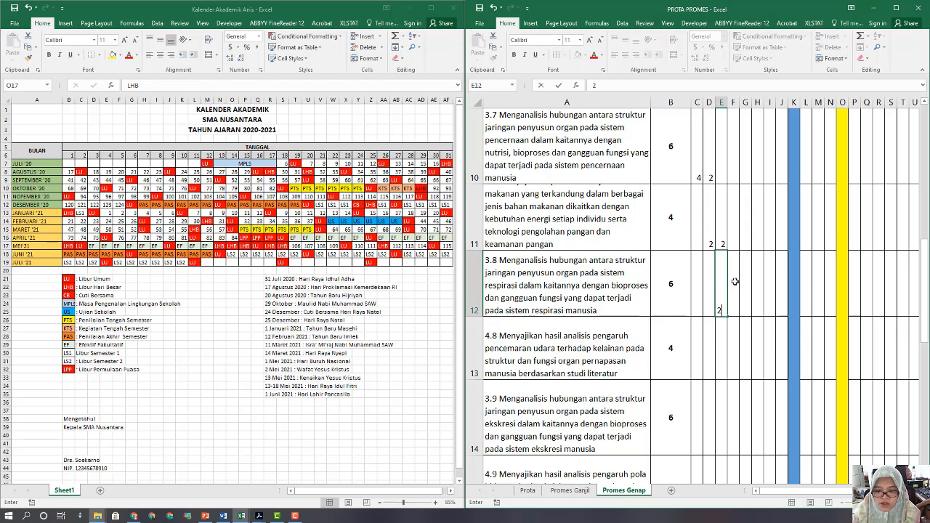
{"action": "left_click", "coordinate": [734, 285]}
{"action": "type", "text": "3"}
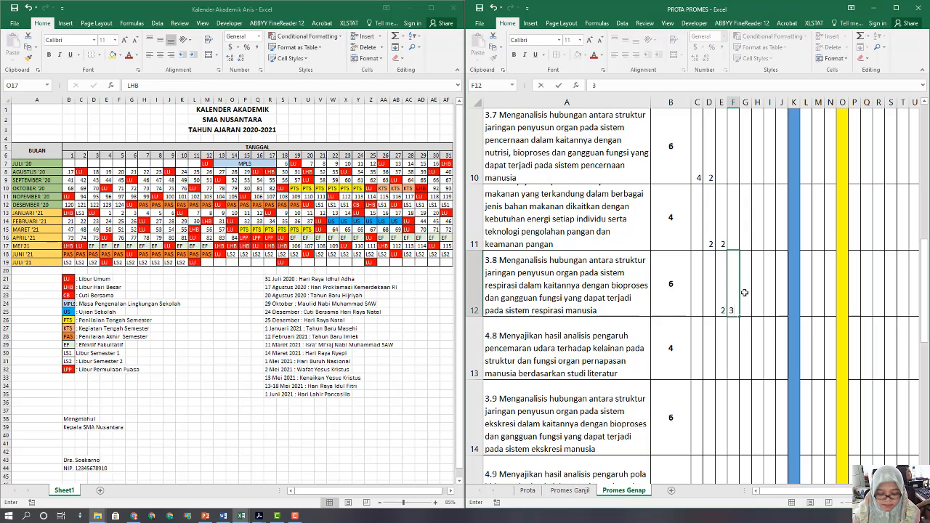
{"action": "type", "text": "4"}
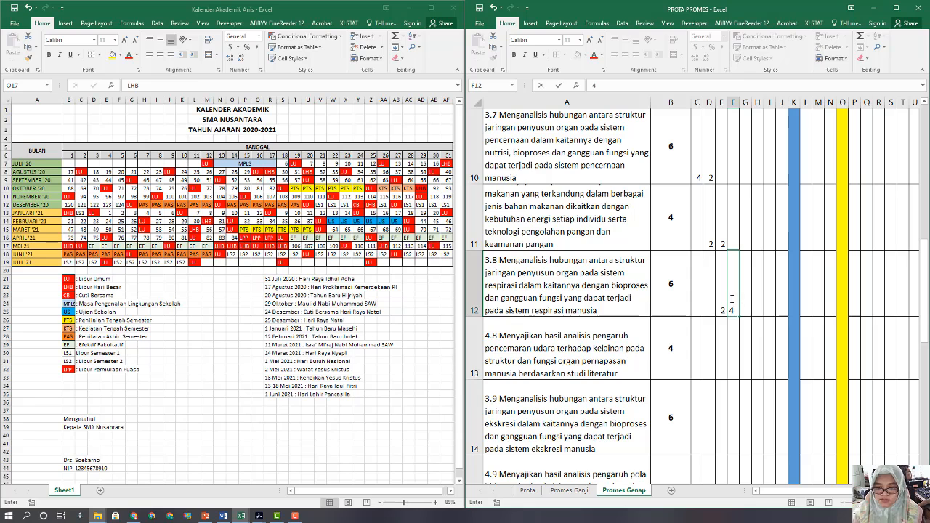
Assign 4 lesson hours of competency 4.8 to January week 5.
{"action": "left_click", "coordinate": [745, 339]}
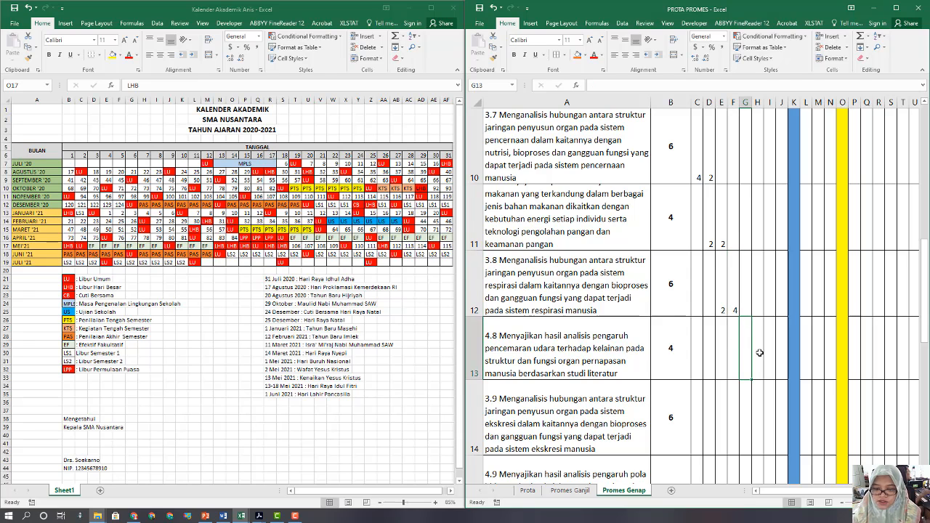
{"action": "scroll", "coordinate": [760, 353], "scroll_direction": "down", "scroll_amount": 1}
{"action": "scroll", "coordinate": [759, 320], "scroll_direction": "up", "scroll_amount": 1}
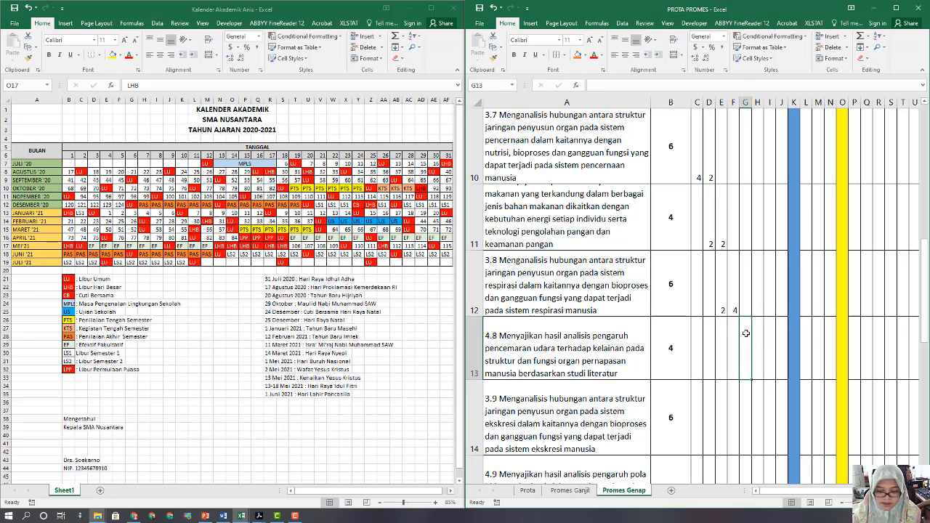
{"action": "type", "text": "4"}
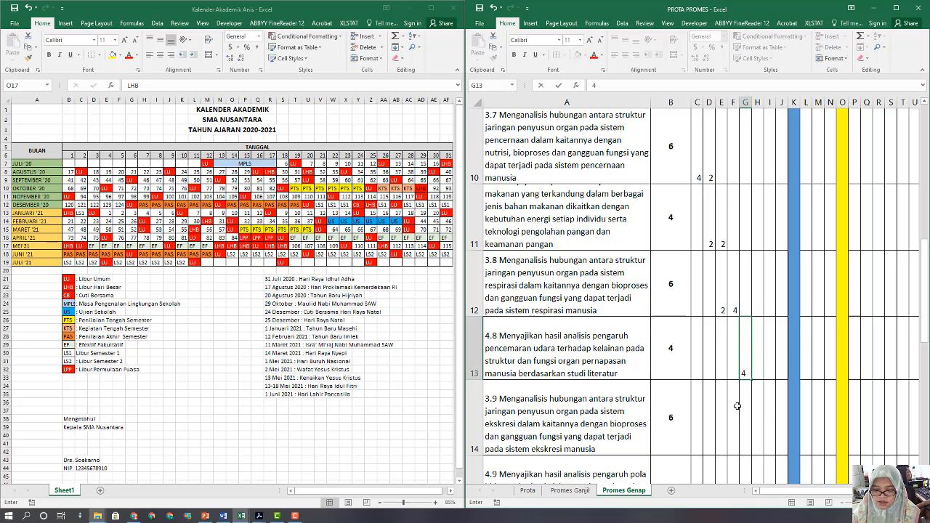
Distribute the lesson hours of competency 3.9 as 4 in February week 1 and 2 in February week 2.
{"action": "left_click", "coordinate": [760, 401]}
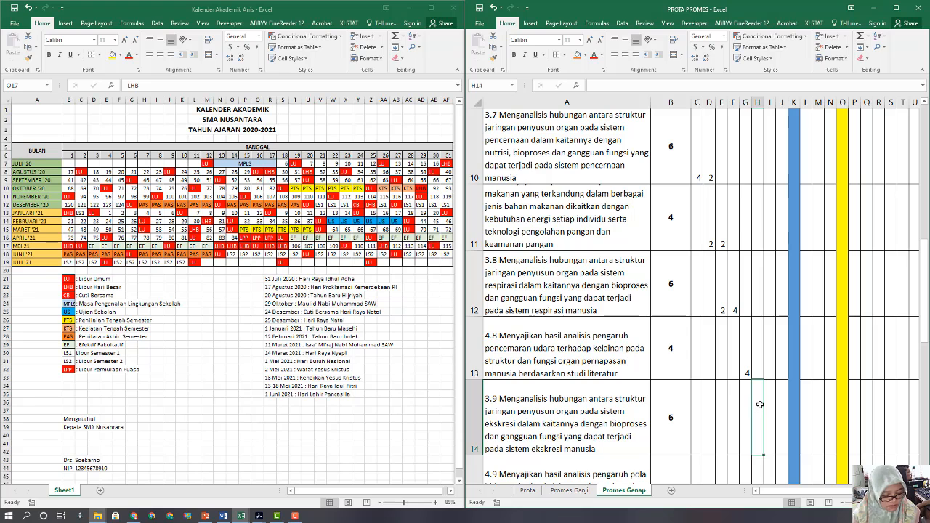
{"action": "type", "text": "4"}
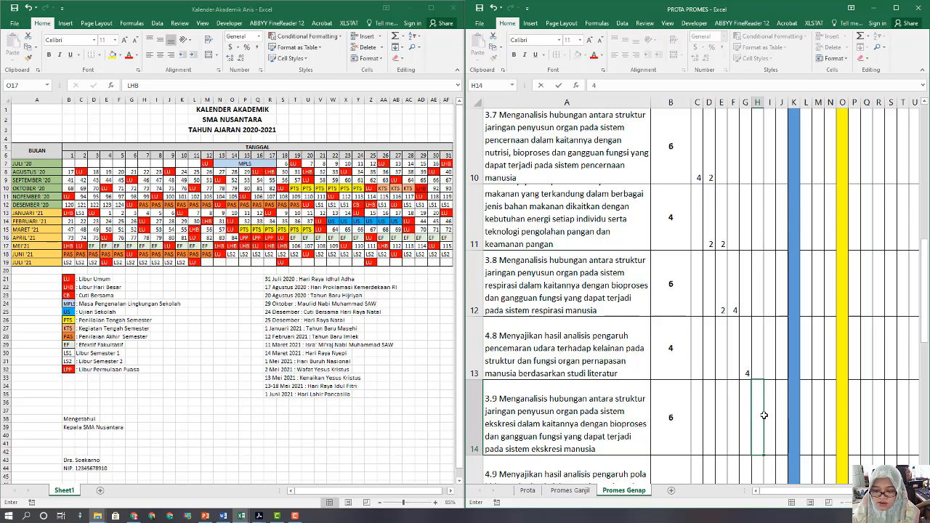
{"action": "scroll", "coordinate": [764, 415], "scroll_direction": "down", "scroll_amount": 1}
{"action": "left_click", "coordinate": [772, 242]}
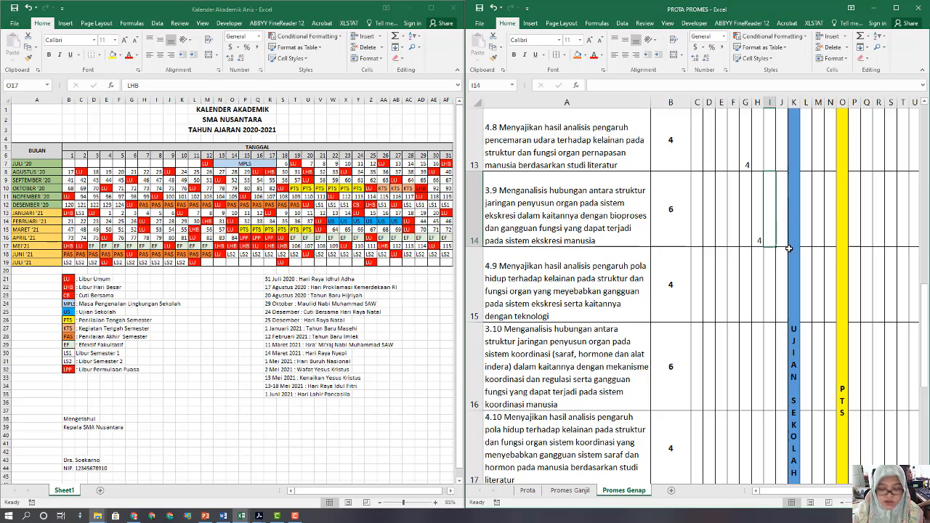
{"action": "type", "text": "2"}
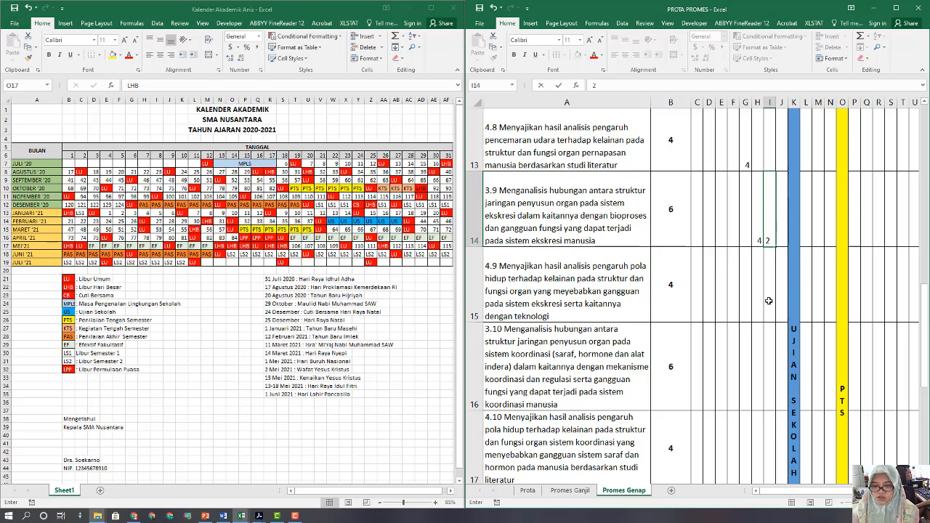
Distribute the lesson hours of competency 4.9 as 2 in February week 2 and 2 in February week 3.
{"action": "left_click", "coordinate": [784, 276]}
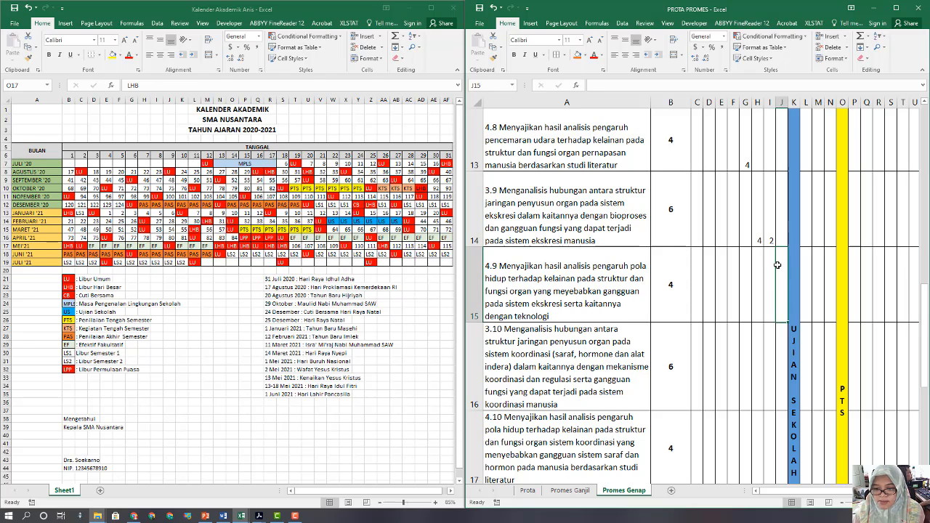
{"action": "left_click", "coordinate": [772, 266]}
{"action": "scroll", "coordinate": [779, 240], "scroll_direction": "up", "scroll_amount": 1}
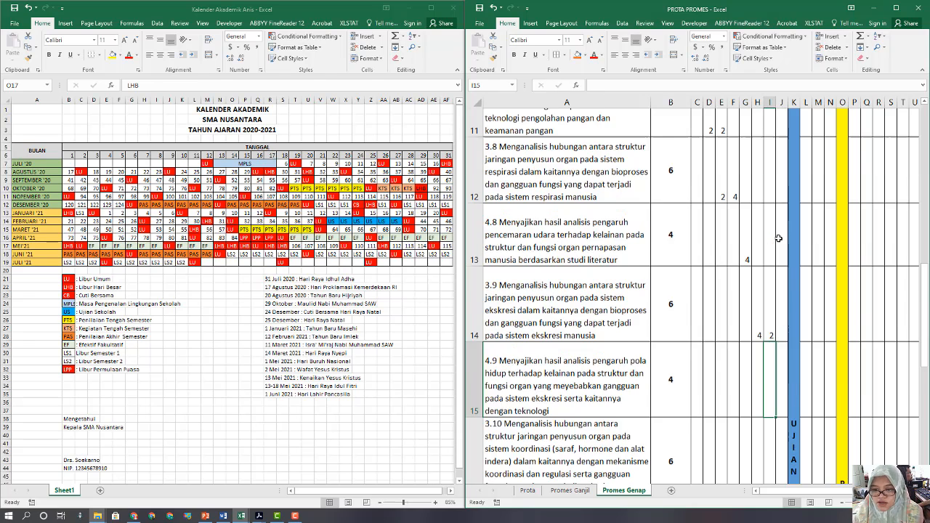
{"action": "scroll", "coordinate": [778, 238], "scroll_direction": "up", "scroll_amount": 3}
{"action": "scroll", "coordinate": [776, 247], "scroll_direction": "down", "scroll_amount": 4}
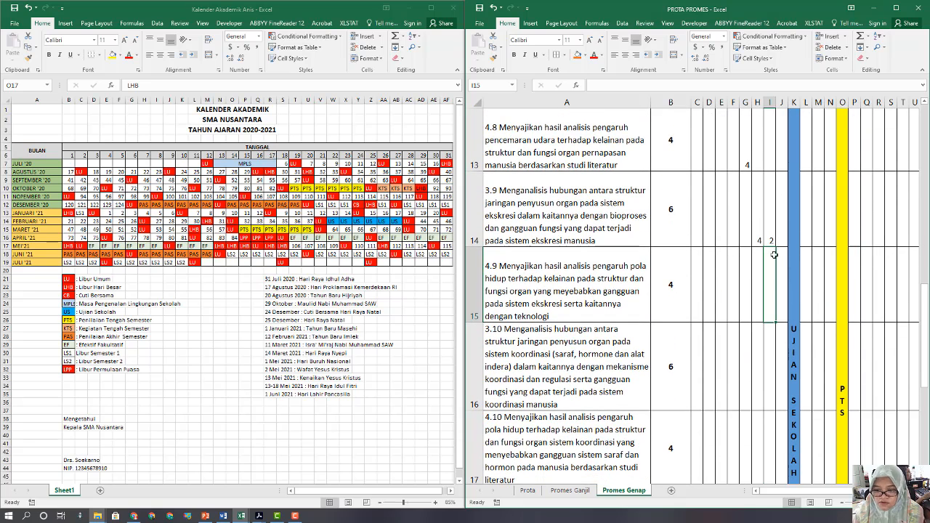
{"action": "type", "text": "2"}
{"action": "left_click", "coordinate": [786, 285]}
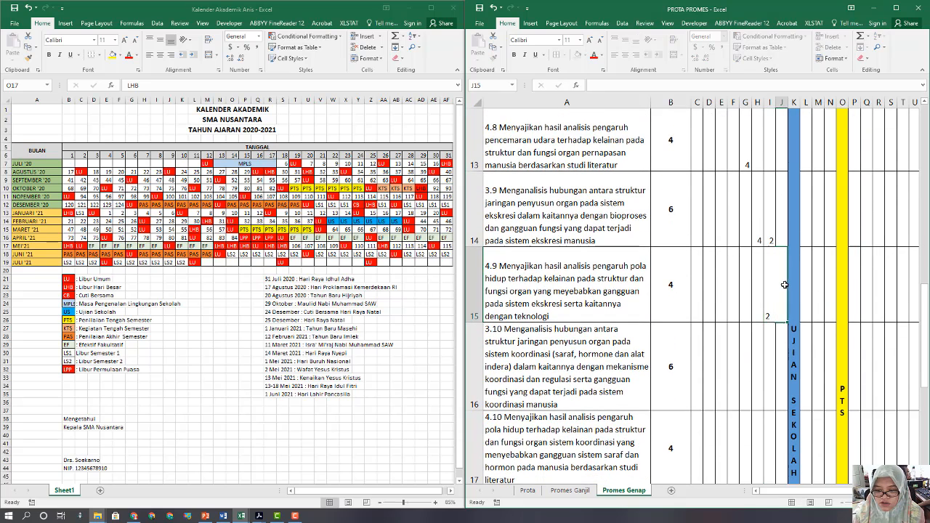
{"action": "type", "text": "2"}
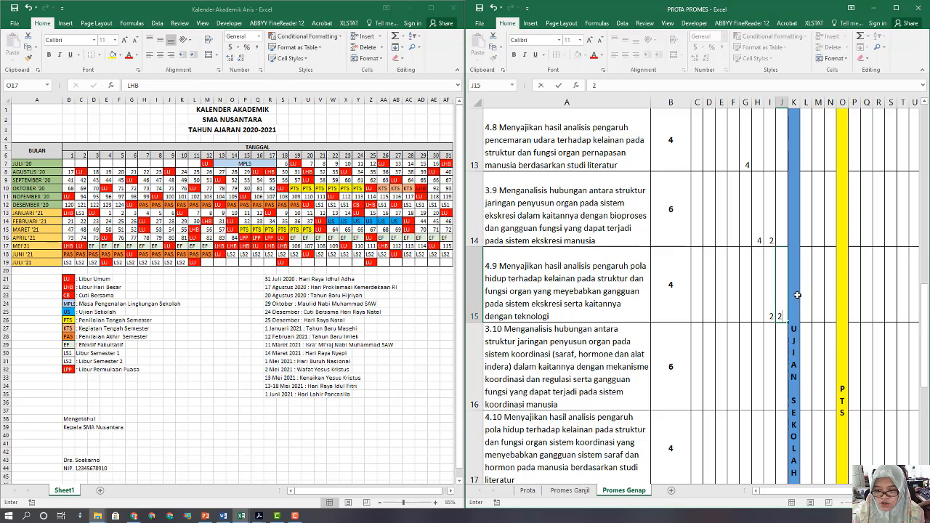
{"action": "scroll", "coordinate": [847, 333], "scroll_direction": "down", "scroll_amount": 1}
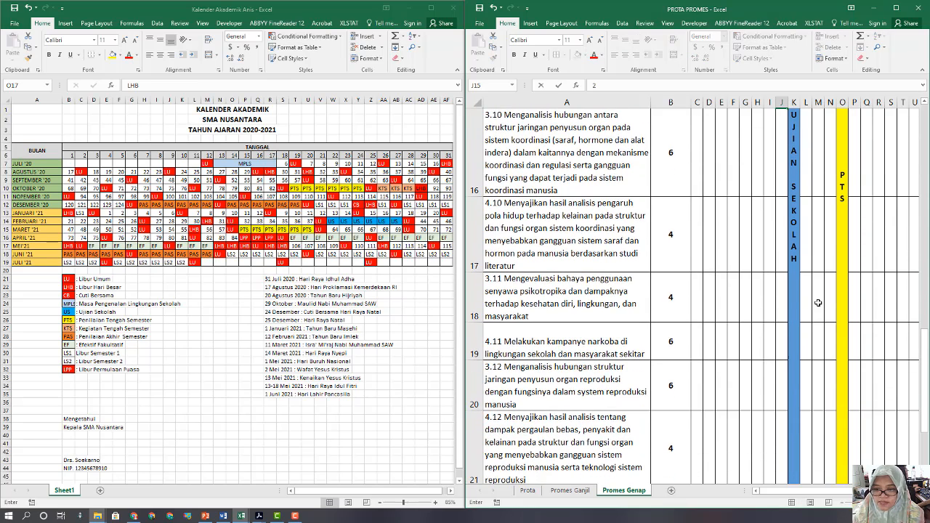
{"action": "scroll", "coordinate": [818, 303], "scroll_direction": "up", "scroll_amount": 1}
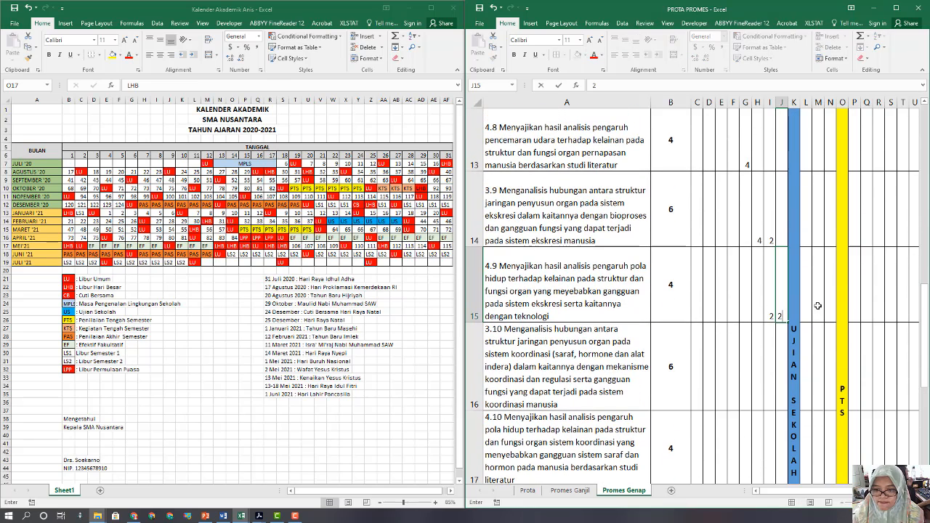
Distribute the lesson hours of competency 3.10 as 2 in February week 3 and 4 in column L, just after the Ujian Sekolah week.
{"action": "left_click", "coordinate": [783, 347]}
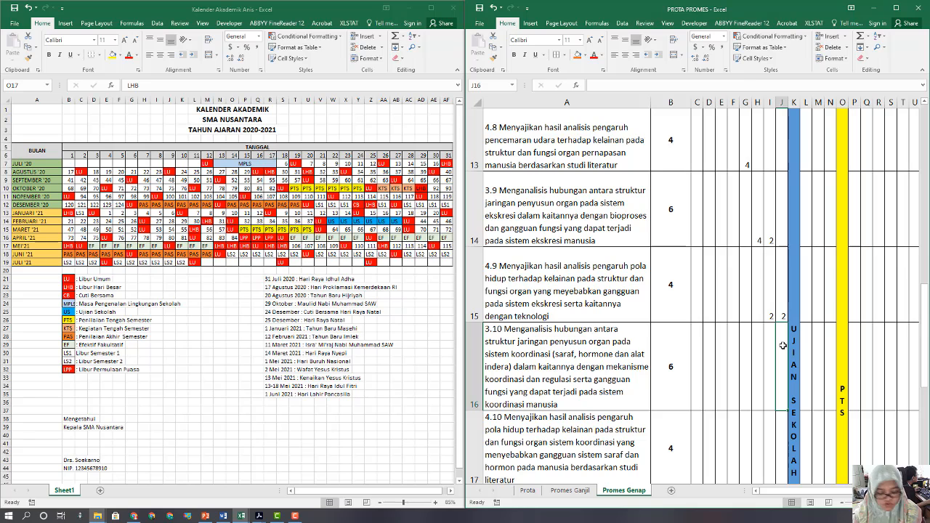
{"action": "type", "text": "2"}
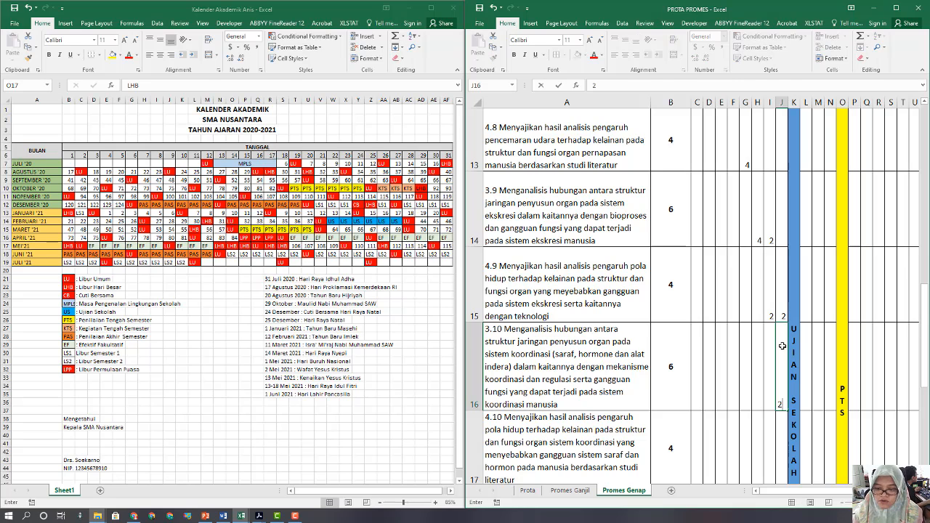
{"action": "left_click", "coordinate": [808, 374]}
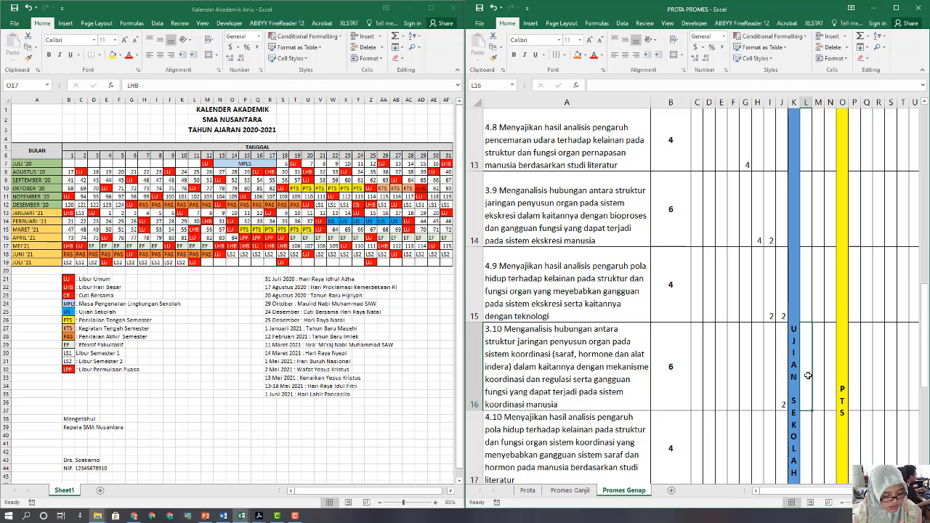
{"action": "type", "text": "4"}
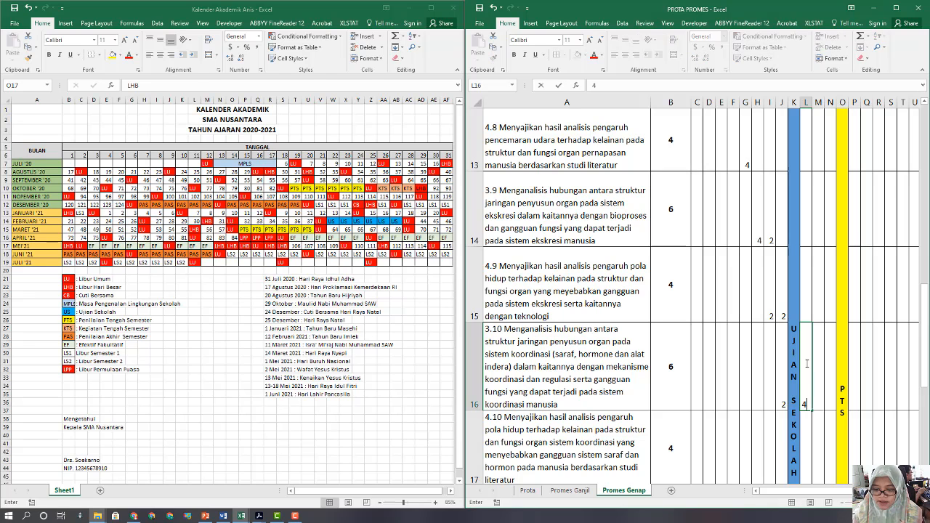
Assign 4 lesson hours of competency 4.10 to the week in column M and 4 of competency 3.11 to column N.
{"action": "scroll", "coordinate": [813, 389], "scroll_direction": "down", "scroll_amount": 1}
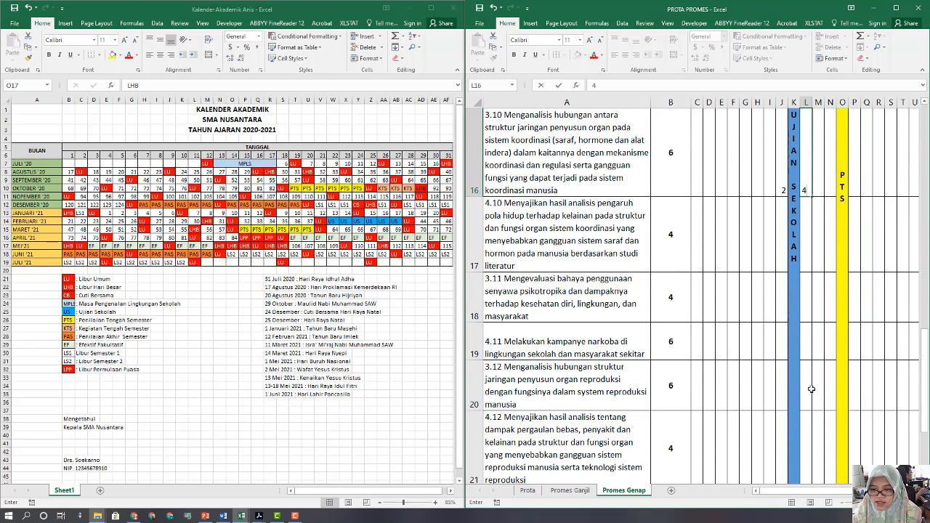
{"action": "left_click", "coordinate": [816, 218]}
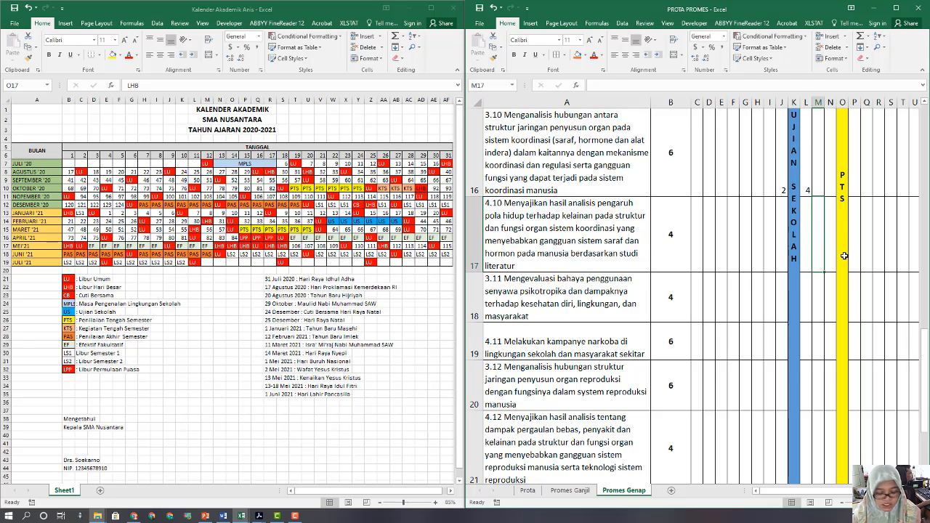
{"action": "type", "text": "4"}
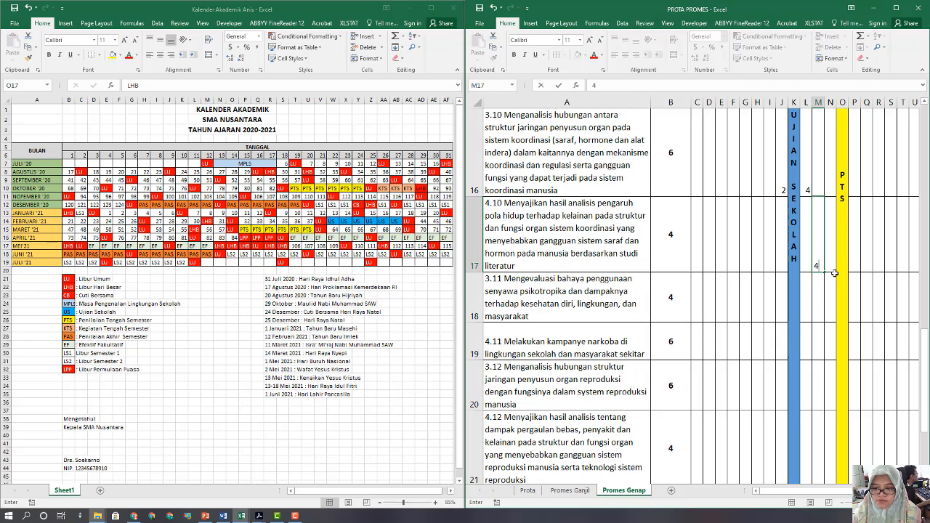
{"action": "left_click", "coordinate": [826, 299]}
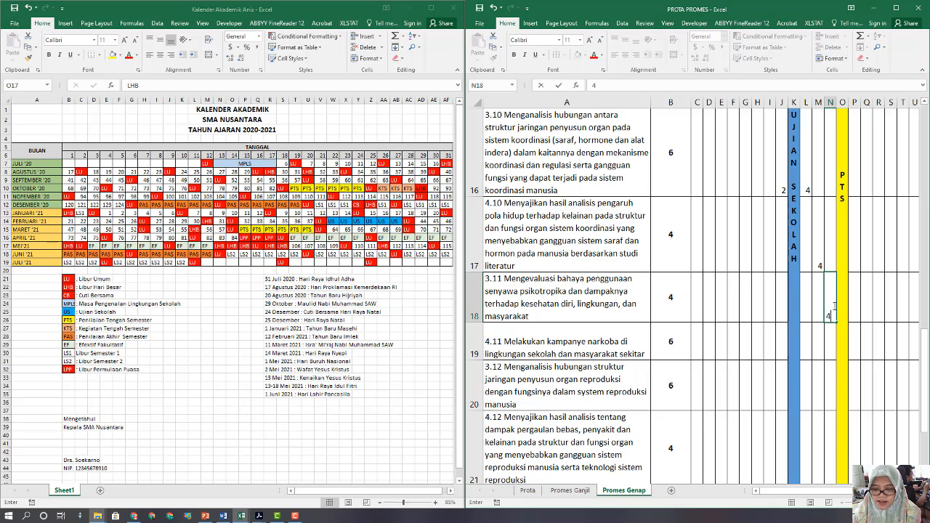
{"action": "type", "text": "4"}
{"action": "key", "text": "Return"}
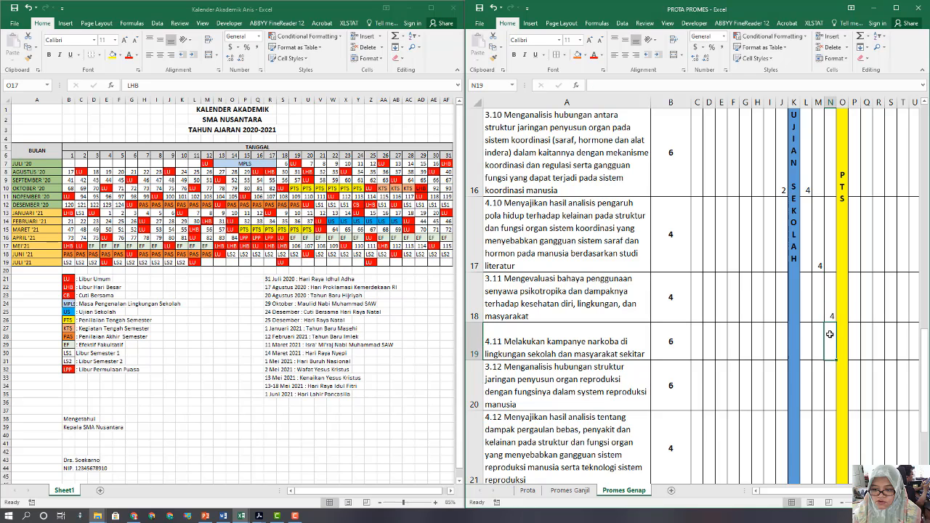
Distribute the lesson hours of competency 4.11 after the PTS week as 4 in column P and 2 in column Q.
{"action": "left_click", "coordinate": [858, 334]}
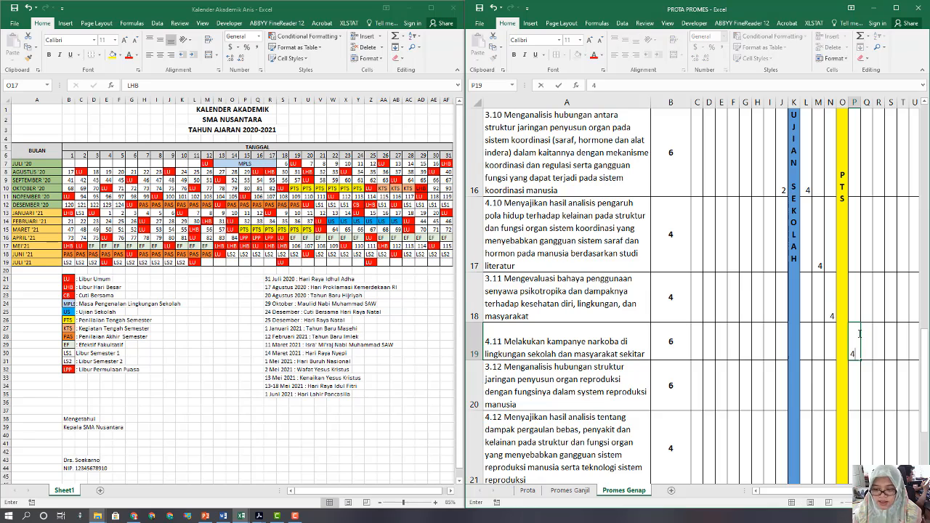
{"action": "type", "text": "4"}
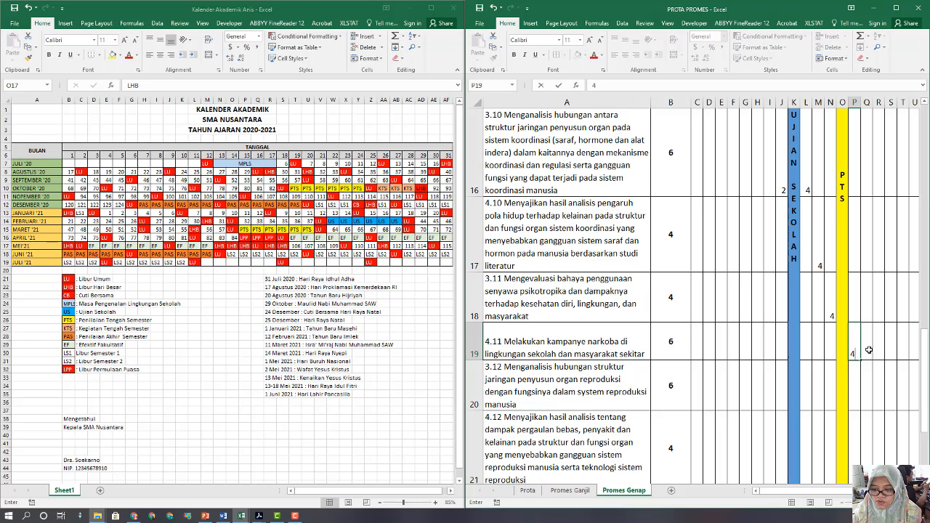
{"action": "left_click", "coordinate": [869, 350]}
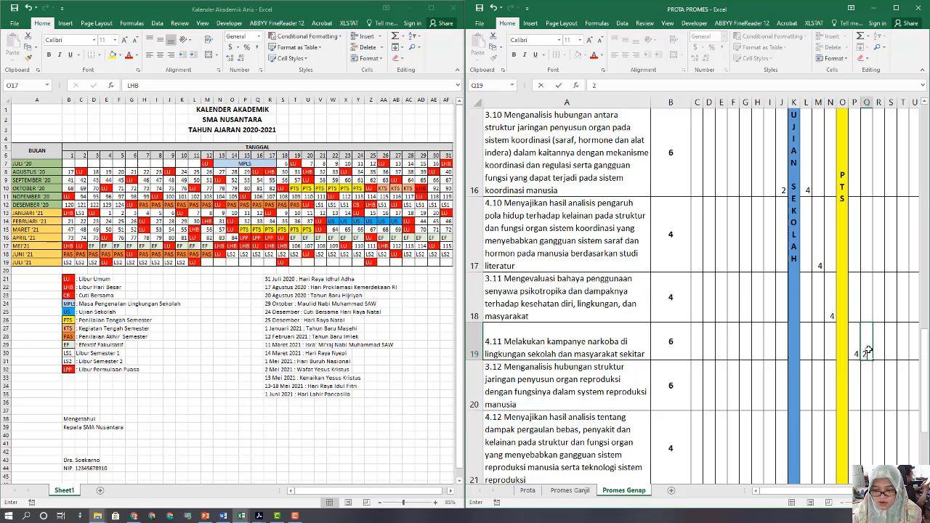
{"action": "type", "text": "2"}
Distribute the lesson hours of competency 3.12 as 2 in the column Q week and 4 in the column R week.
{"action": "scroll", "coordinate": [869, 350], "scroll_direction": "down", "scroll_amount": 1}
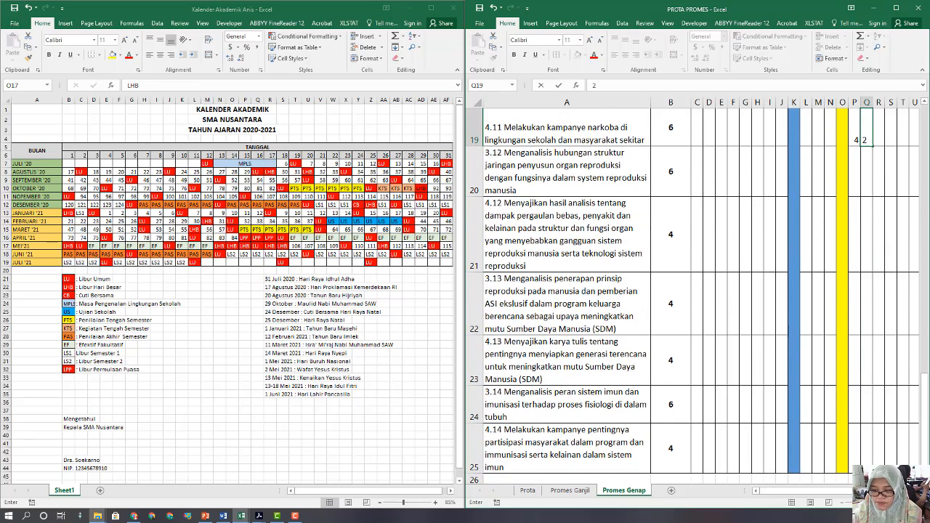
{"action": "mouse_move", "coordinate": [838, 492]}
{"action": "left_mouse_down"}
{"action": "mouse_move", "coordinate": [847, 495]}
{"action": "mouse_move", "coordinate": [838, 498]}
{"action": "left_mouse_up"}
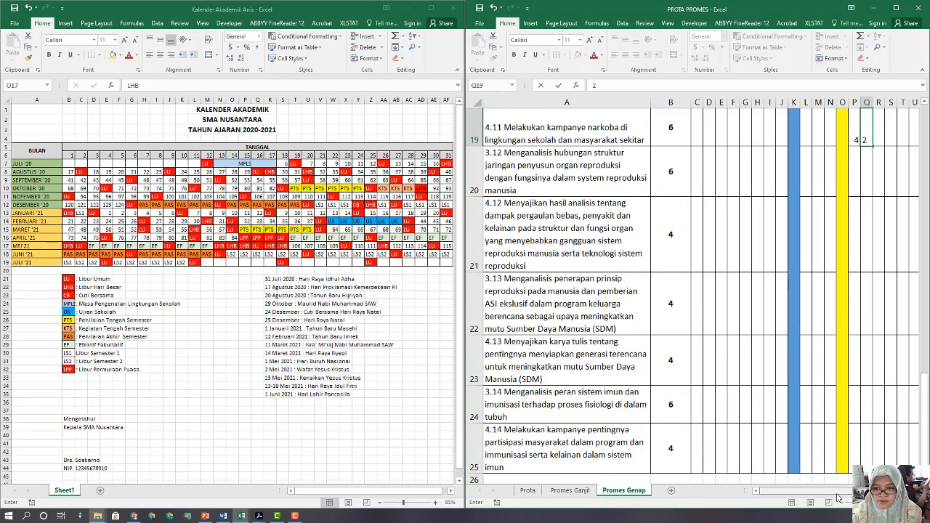
{"action": "left_click", "coordinate": [866, 172]}
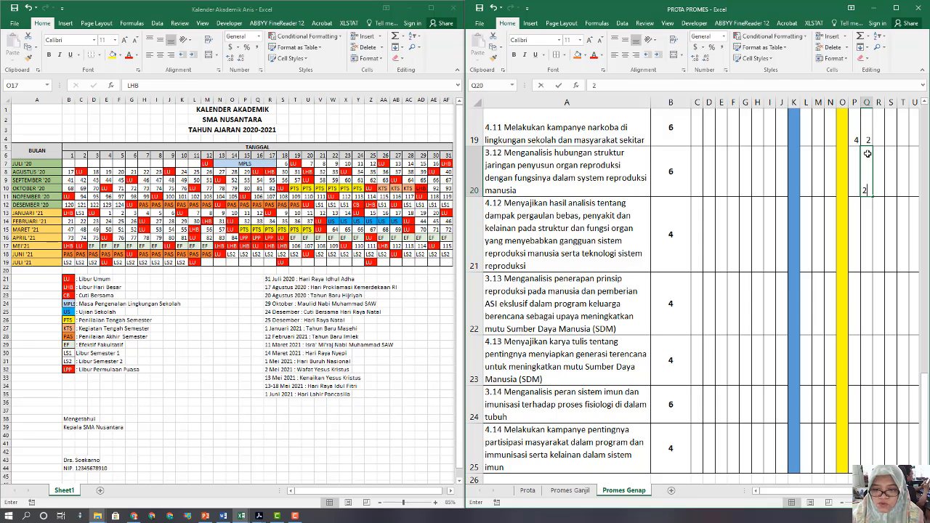
{"action": "type", "text": "2"}
{"action": "left_click", "coordinate": [881, 175]}
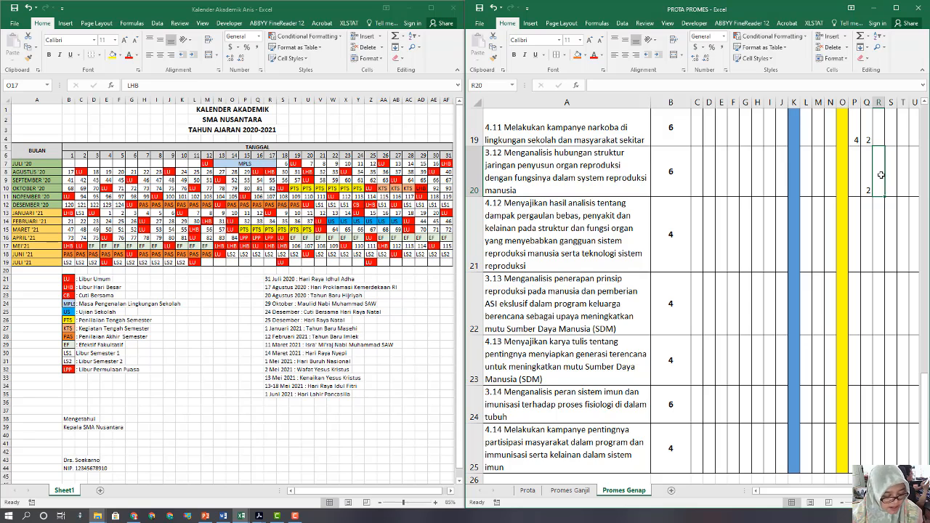
{"action": "type", "text": "4"}
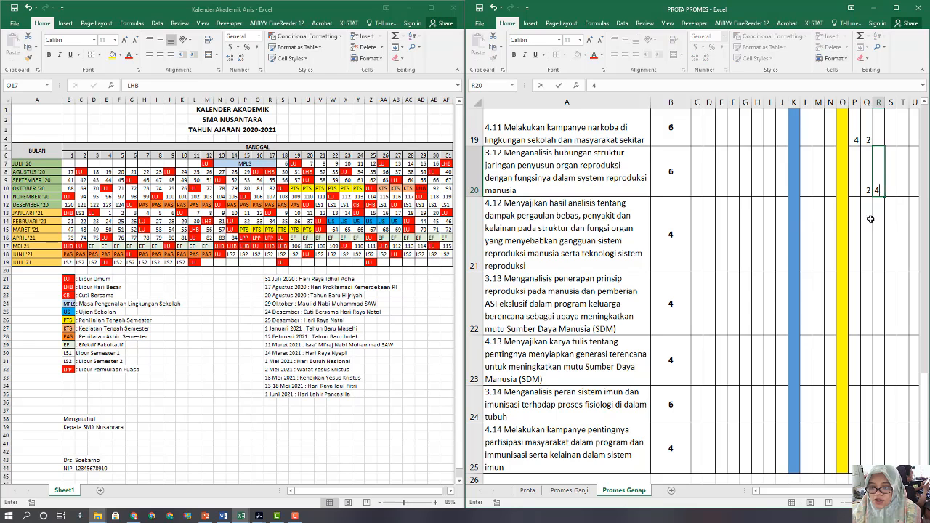
Assign 4 lesson hours each to competencies 4.12, 3.13 and 4.13 in consecutive weeks, in cells S21, T22 and U23.
{"action": "left_click", "coordinate": [890, 218]}
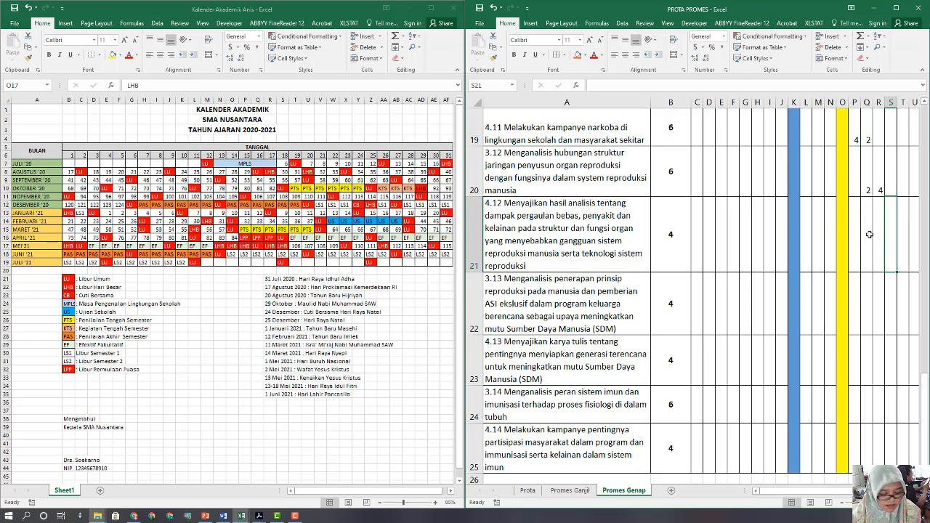
{"action": "type", "text": "4"}
{"action": "scroll", "coordinate": [890, 218], "scroll_direction": "right", "scroll_amount": 1}
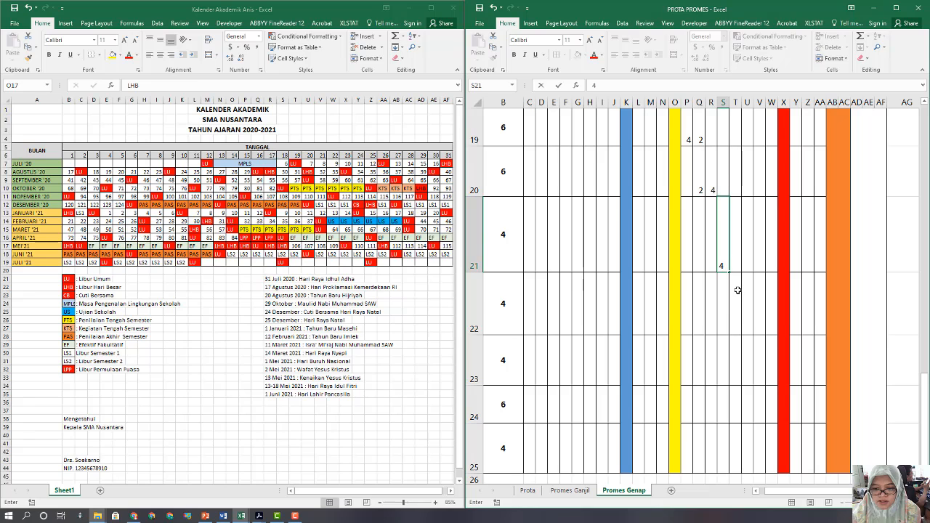
{"action": "left_click", "coordinate": [736, 291]}
{"action": "left_click_drag", "start_coordinate": [722, 251], "coordinate": [726, 293]}
{"action": "left_click", "coordinate": [738, 287]}
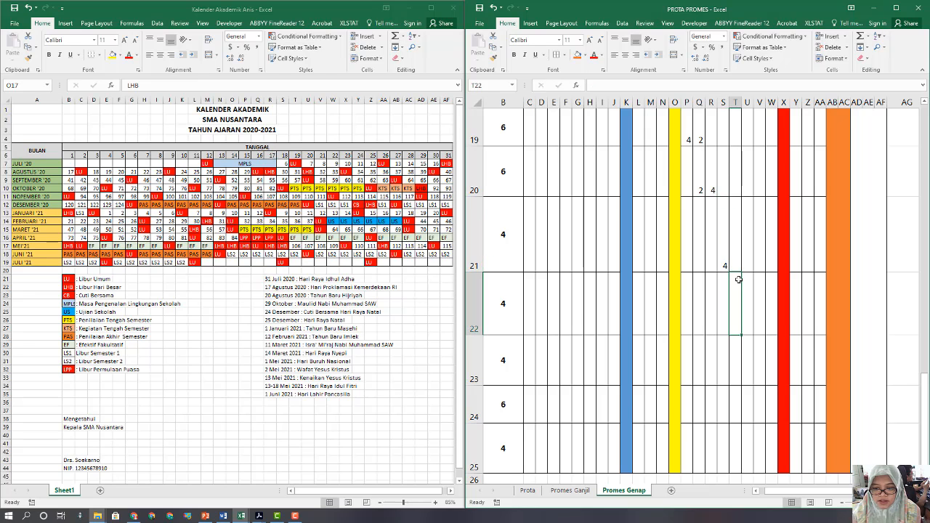
{"action": "type", "text": "4"}
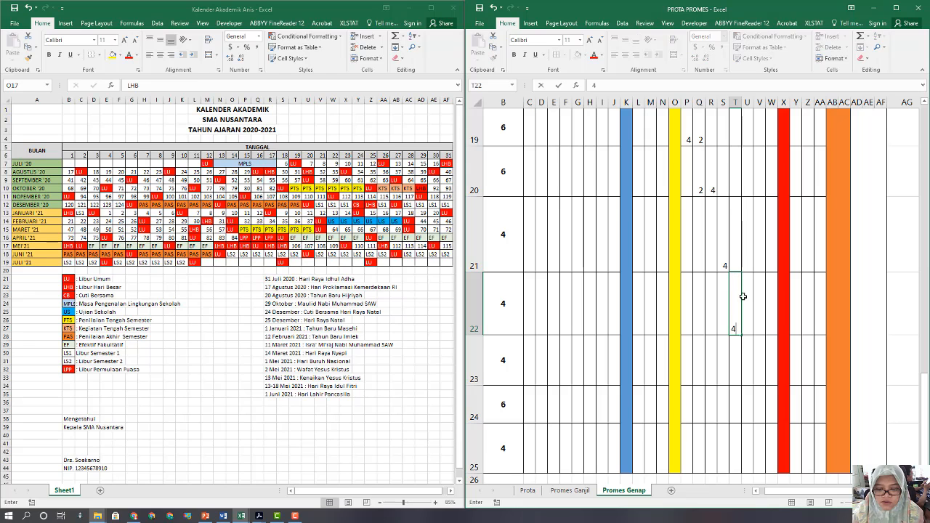
{"action": "left_click", "coordinate": [747, 356]}
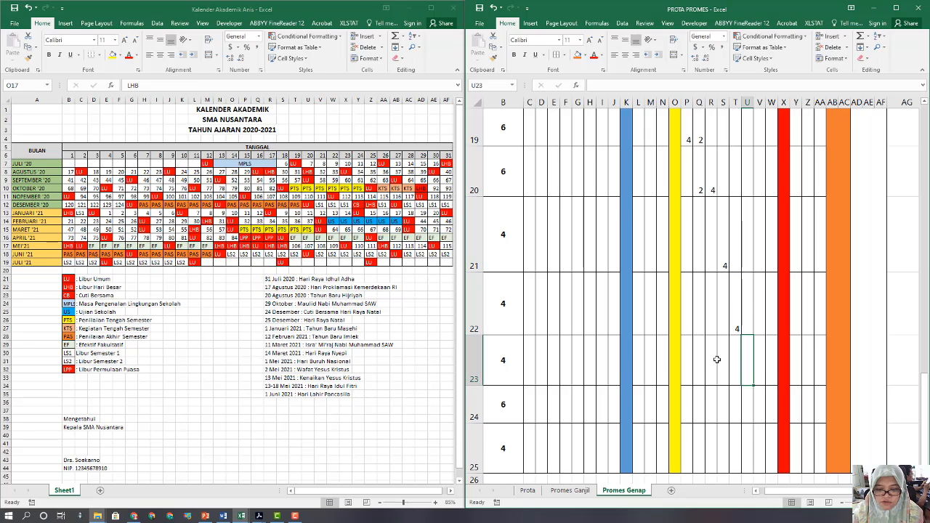
{"action": "type", "text": "4"}
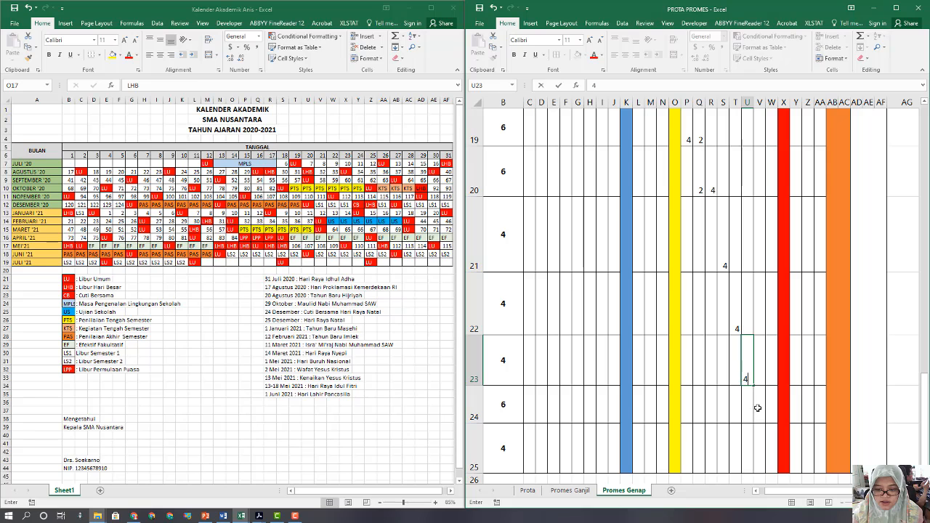
Distribute the lesson hours of competency 3.14 as 4 in the column V week and 2 in the column W week.
{"action": "left_click", "coordinate": [757, 407]}
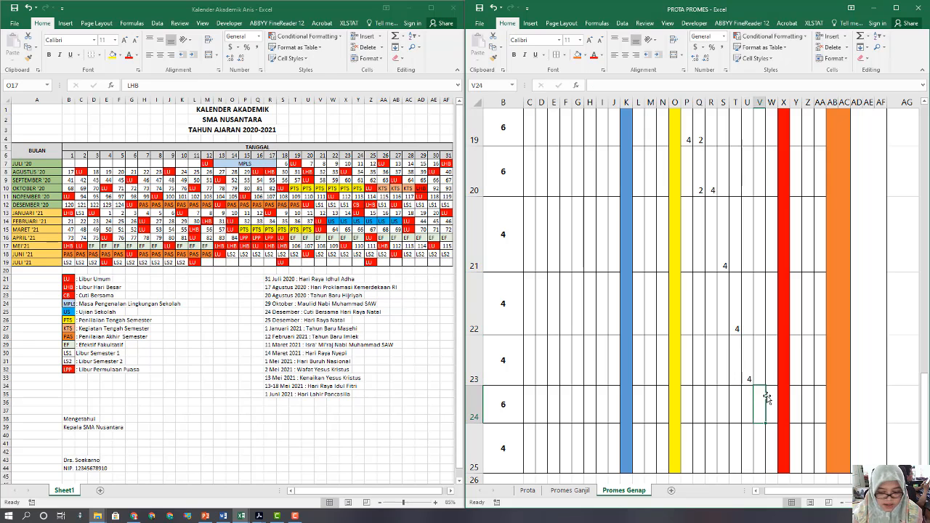
{"action": "type", "text": "4"}
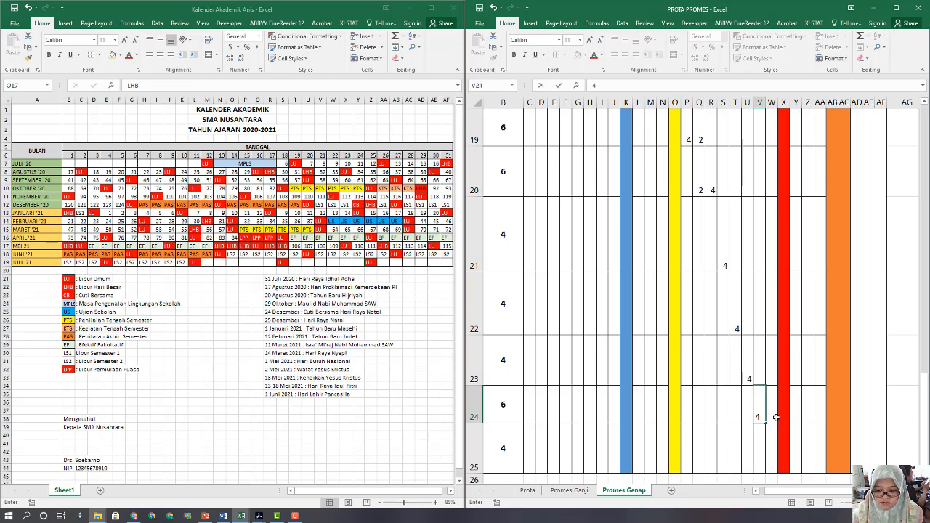
{"action": "left_click", "coordinate": [776, 418]}
{"action": "type", "text": "2"}
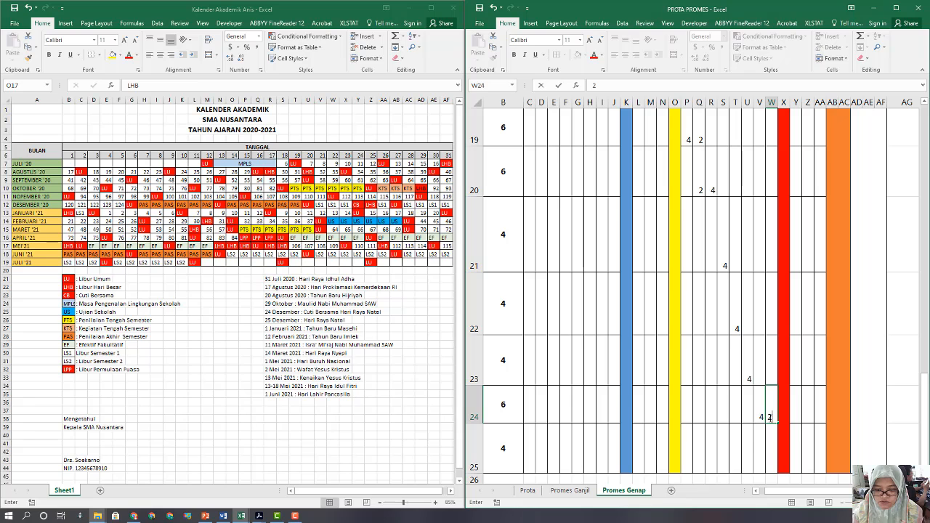
Distribute the lesson hours of competency 4.14 as 2 in the column W week and 2 in the column Y week, skipping the holiday week.
{"action": "left_click", "coordinate": [770, 438]}
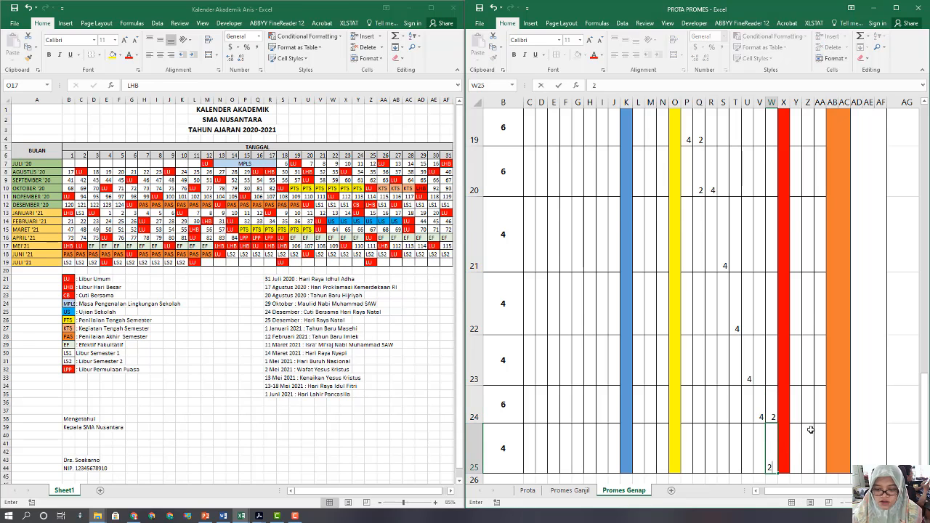
{"action": "type", "text": "2"}
{"action": "scroll", "coordinate": [811, 430], "scroll_direction": "down", "scroll_amount": 1}
{"action": "left_click", "coordinate": [797, 285]}
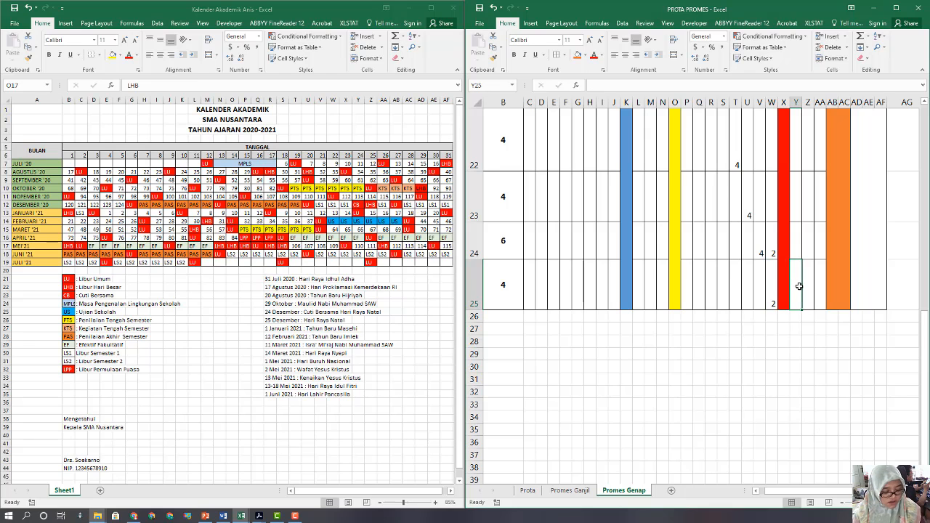
{"action": "type", "text": "2"}
{"action": "left_click", "coordinate": [818, 356]}
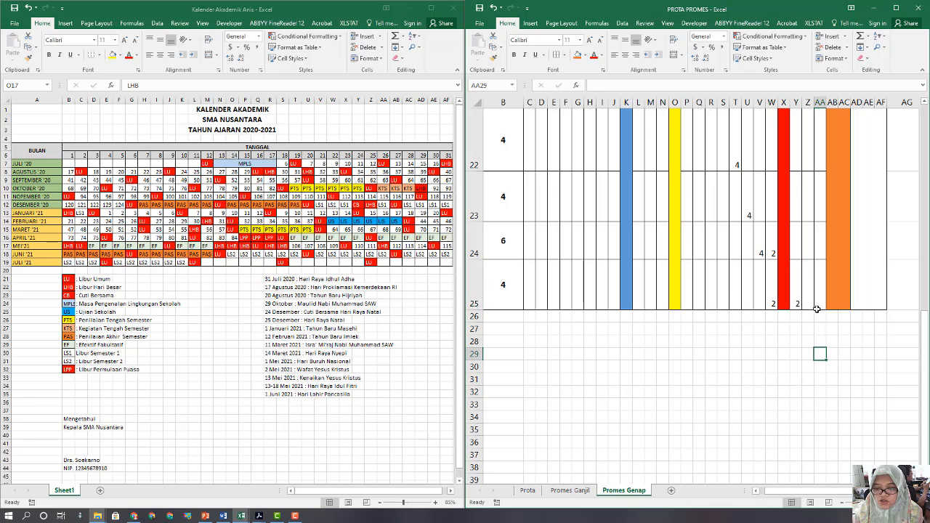
Review the Promes Genap sheet, from the remaining free weeks in columns Z and AA to the whole January to June distribution.
{"action": "left_click_drag", "start_coordinate": [808, 288], "coordinate": [816, 286]}
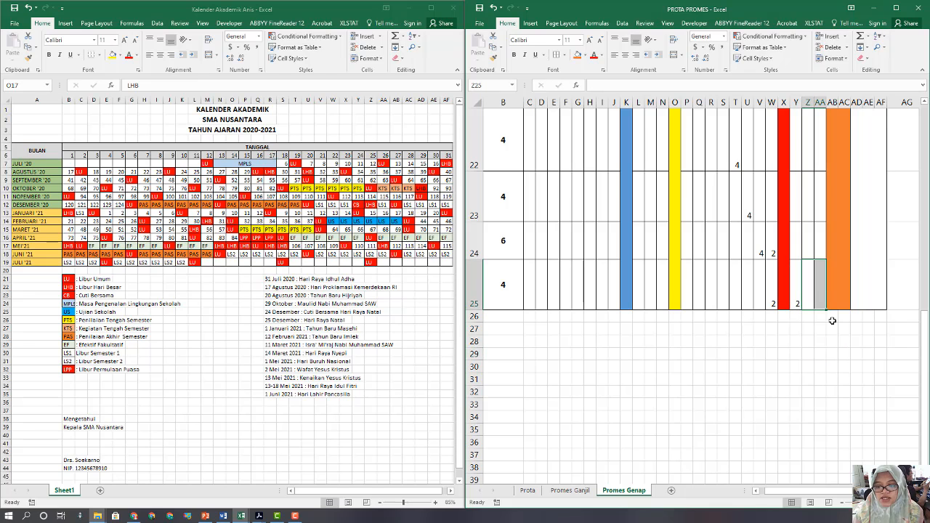
{"action": "left_click", "coordinate": [843, 367]}
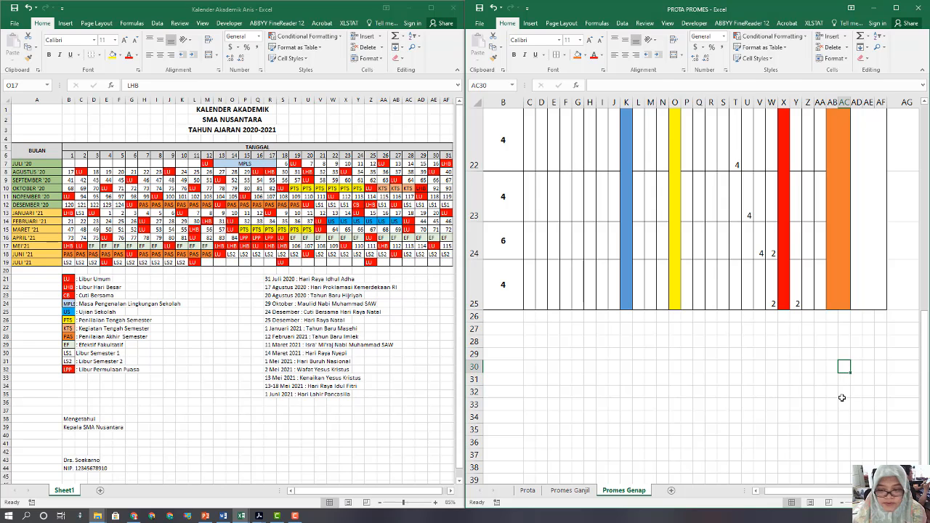
{"action": "scroll", "coordinate": [789, 322], "scroll_direction": "down", "scroll_amount": 1}
{"action": "scroll", "coordinate": [789, 322], "scroll_direction": "up", "scroll_amount": 3}
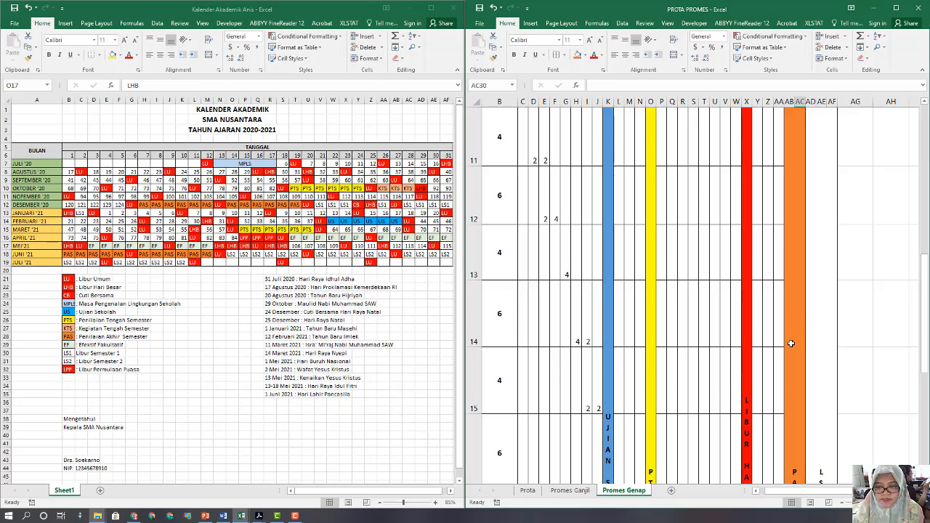
{"action": "scroll", "coordinate": [789, 326], "scroll_direction": "up", "scroll_amount": 2}
{"action": "scroll", "coordinate": [787, 321], "scroll_direction": "down", "scroll_amount": 5}
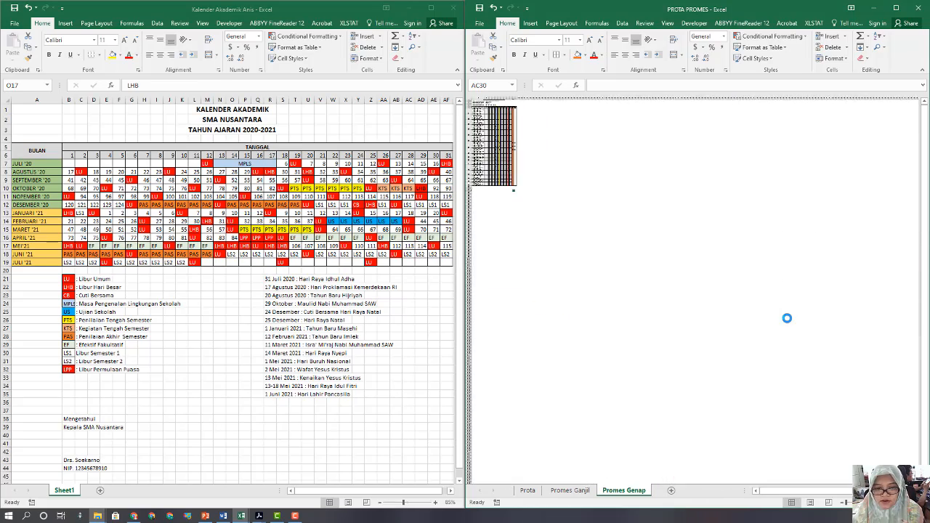
{"action": "scroll", "coordinate": [787, 318], "scroll_direction": "up", "scroll_amount": 2}
{"action": "scroll", "coordinate": [781, 332], "scroll_direction": "up", "scroll_amount": 2}
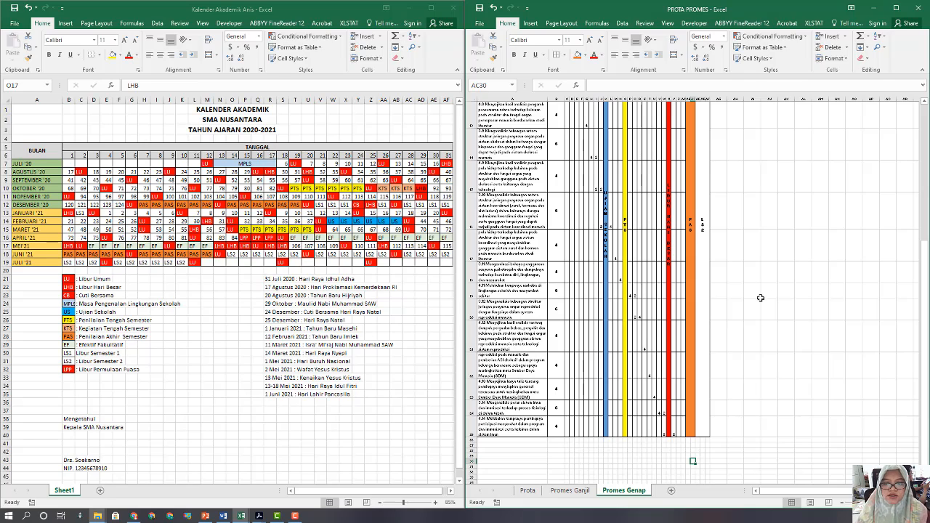
{"action": "scroll", "coordinate": [758, 298], "scroll_direction": "up", "scroll_amount": 4}
{"action": "scroll", "coordinate": [758, 298], "scroll_direction": "up", "scroll_amount": 1}
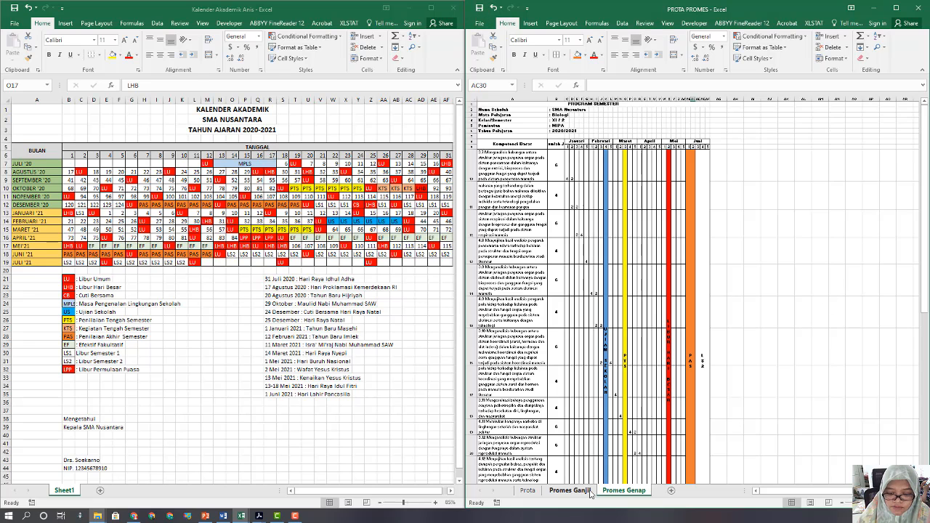
{"action": "scroll", "coordinate": [745, 351], "scroll_direction": "up", "scroll_amount": 3}
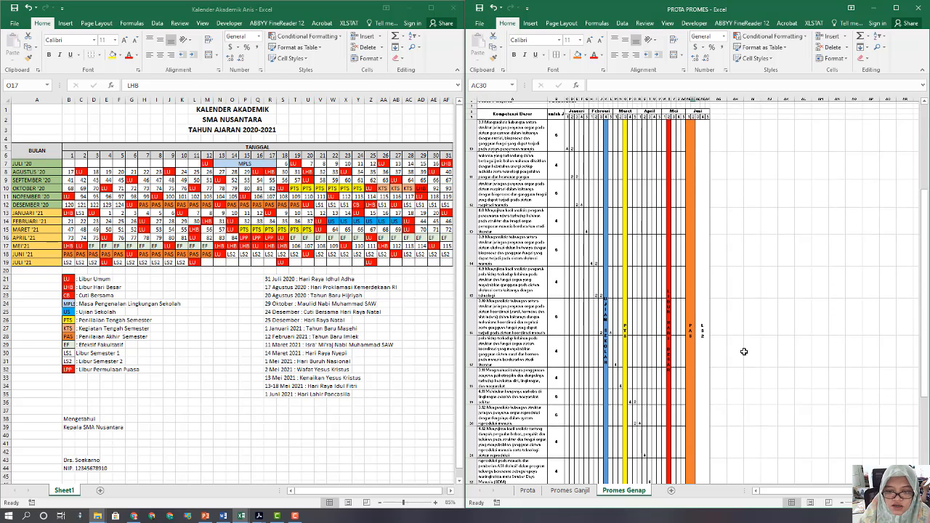
Review the odd-semester hour distribution in Promes Ganjil and the time allocation of each competency in the Prota sheet.
{"action": "left_click", "coordinate": [583, 495]}
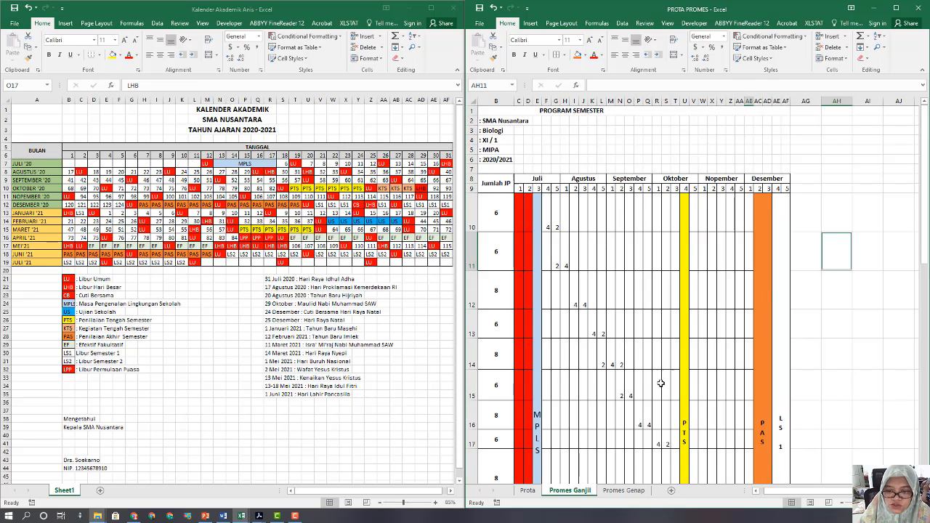
{"action": "scroll", "coordinate": [670, 366], "scroll_direction": "down", "scroll_amount": 2}
{"action": "scroll", "coordinate": [813, 271], "scroll_direction": "down", "scroll_amount": 1}
{"action": "scroll", "coordinate": [812, 270], "scroll_direction": "down", "scroll_amount": 1}
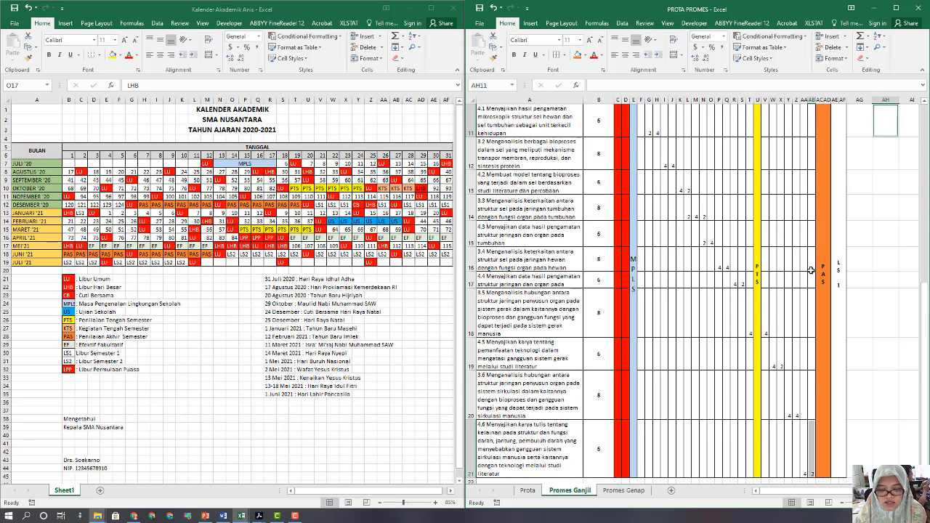
{"action": "left_click", "coordinate": [530, 492]}
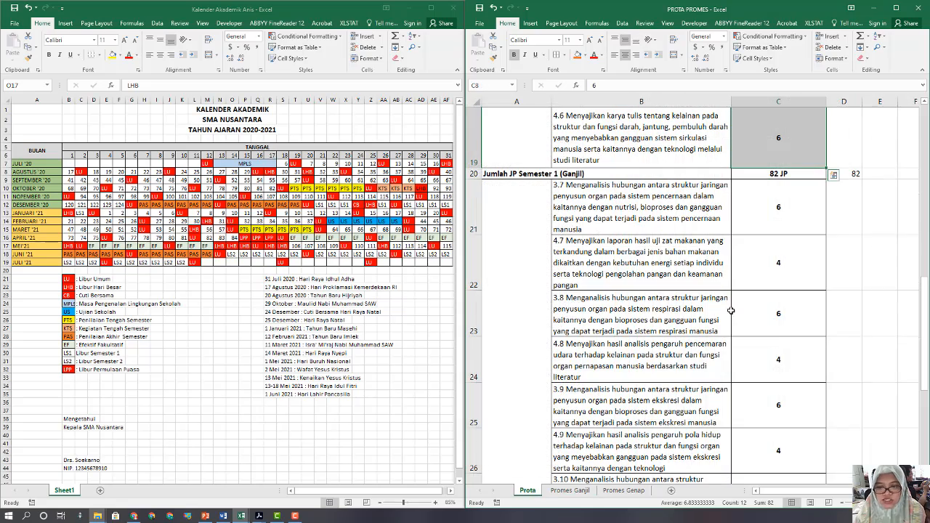
{"action": "scroll", "coordinate": [792, 281], "scroll_direction": "down", "scroll_amount": 2}
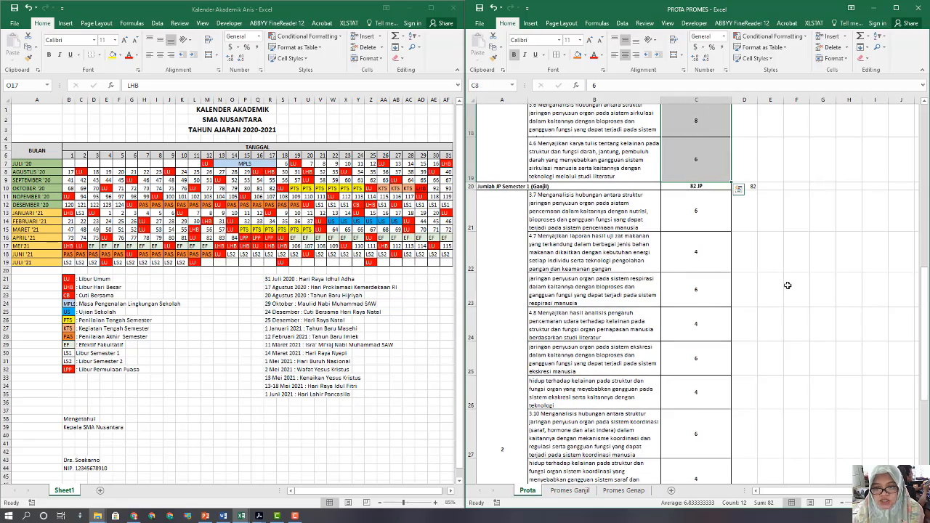
{"action": "left_click", "coordinate": [785, 284]}
{"action": "scroll", "coordinate": [781, 286], "scroll_direction": "up", "scroll_amount": 1}
{"action": "scroll", "coordinate": [782, 287], "scroll_direction": "up", "scroll_amount": 5}
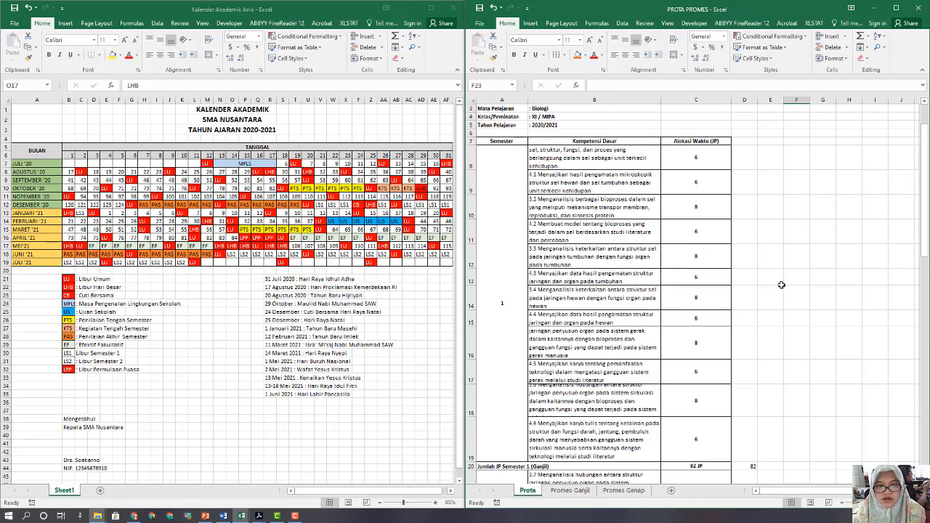